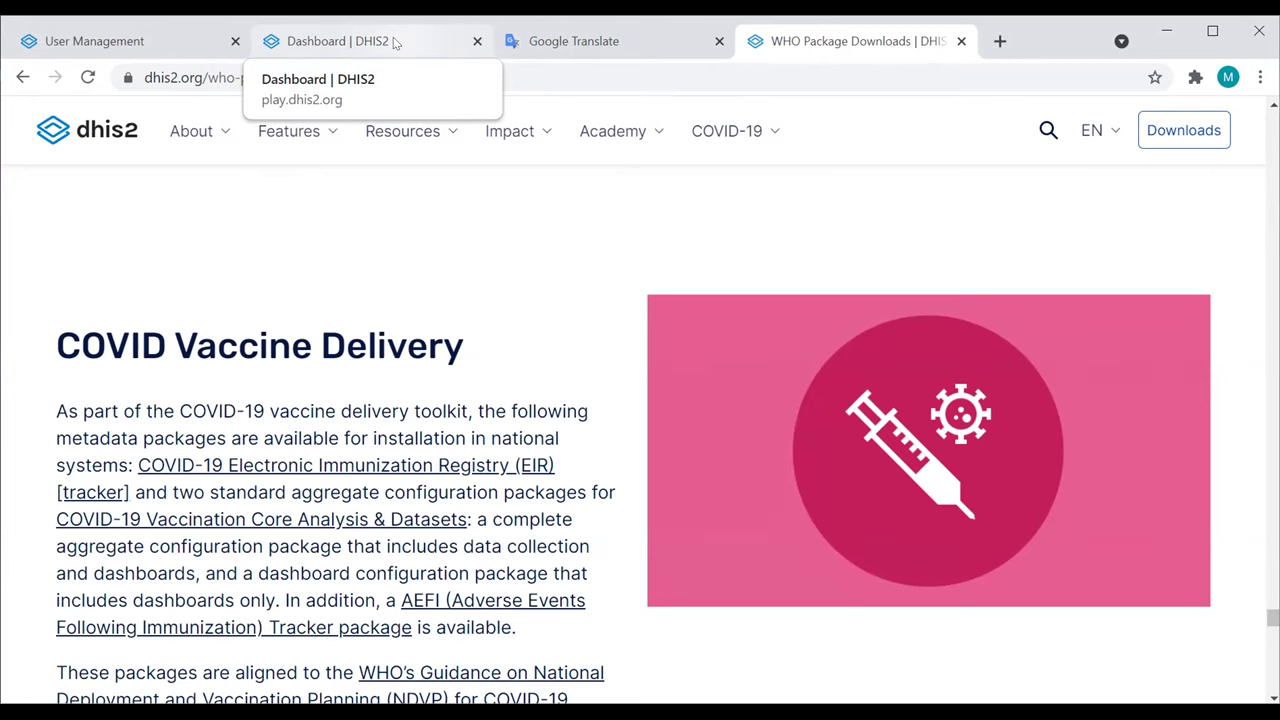
Step: Return to the translated dhis2.org page and open the COVID vaccine toolkit card
left_click(396, 43)
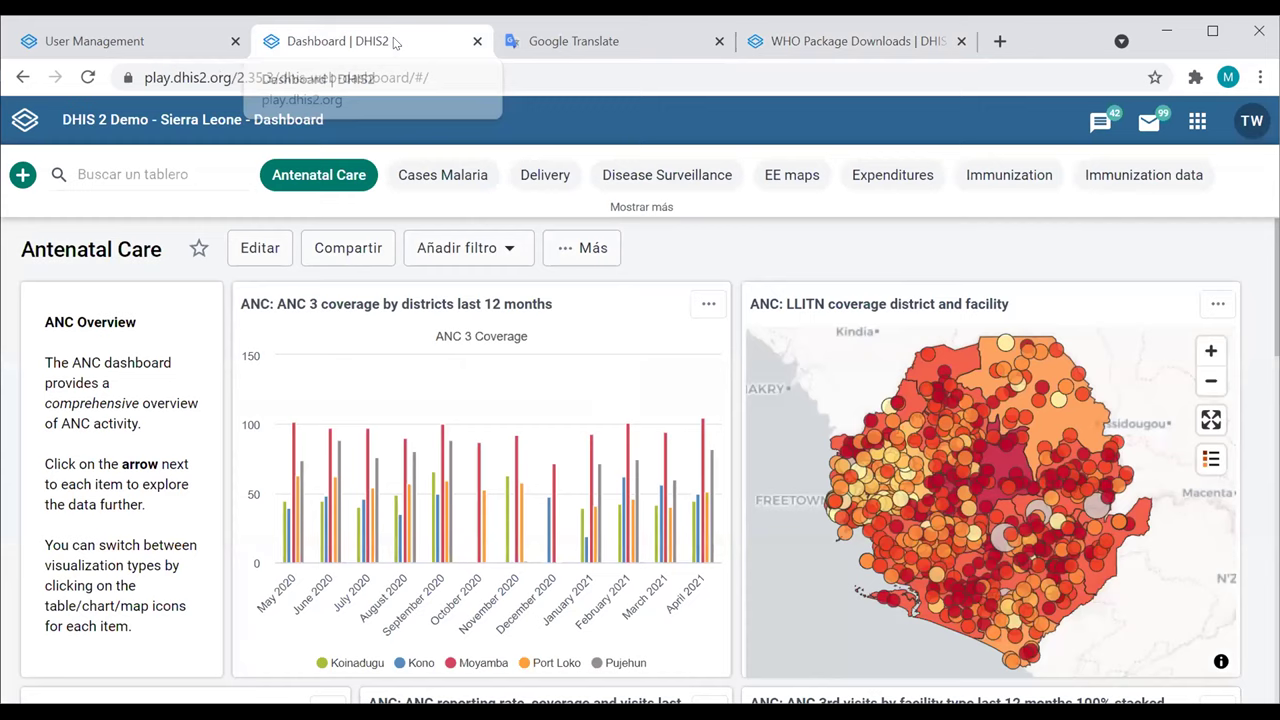
left_click(576, 48)
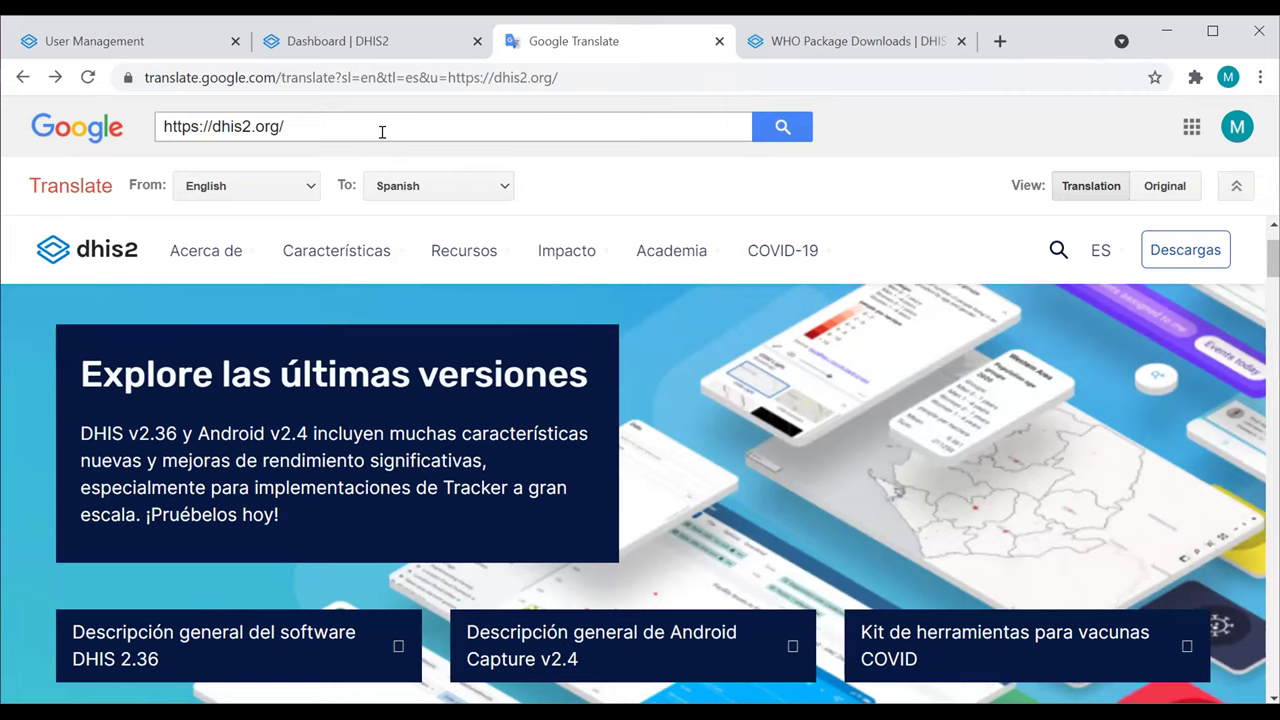
scroll(760, 266, "down", 2)
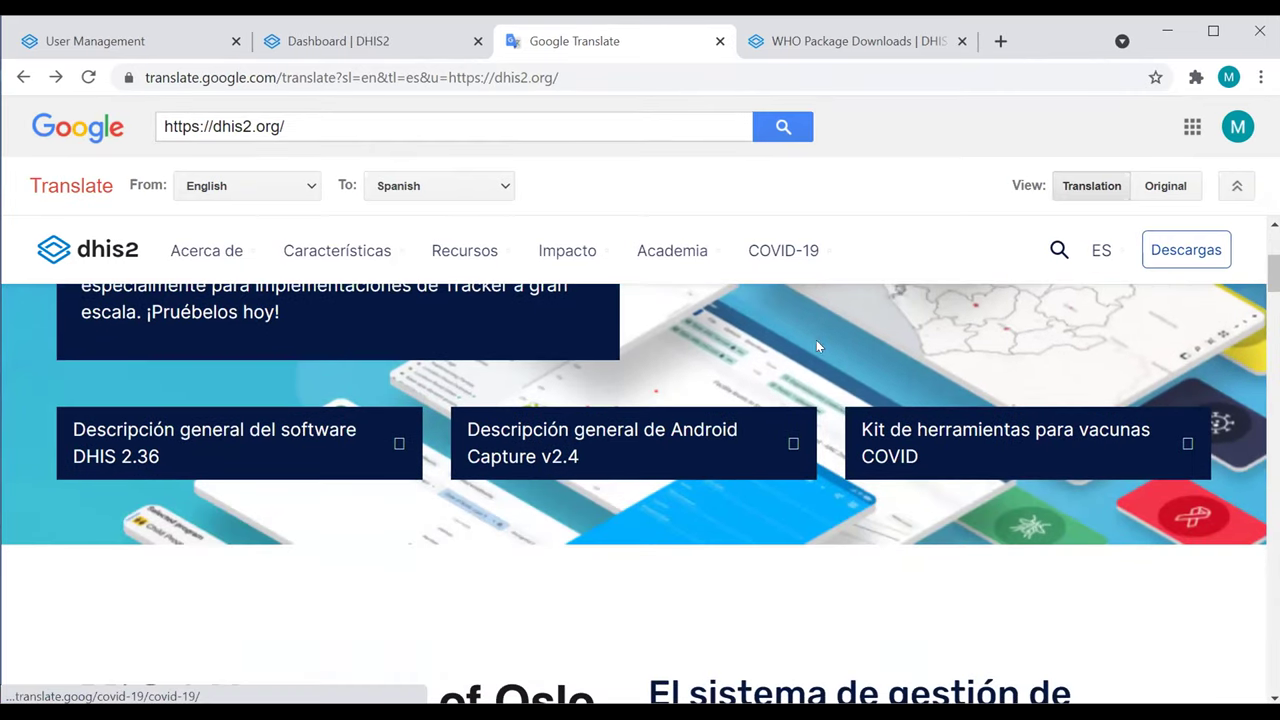
left_click(899, 431)
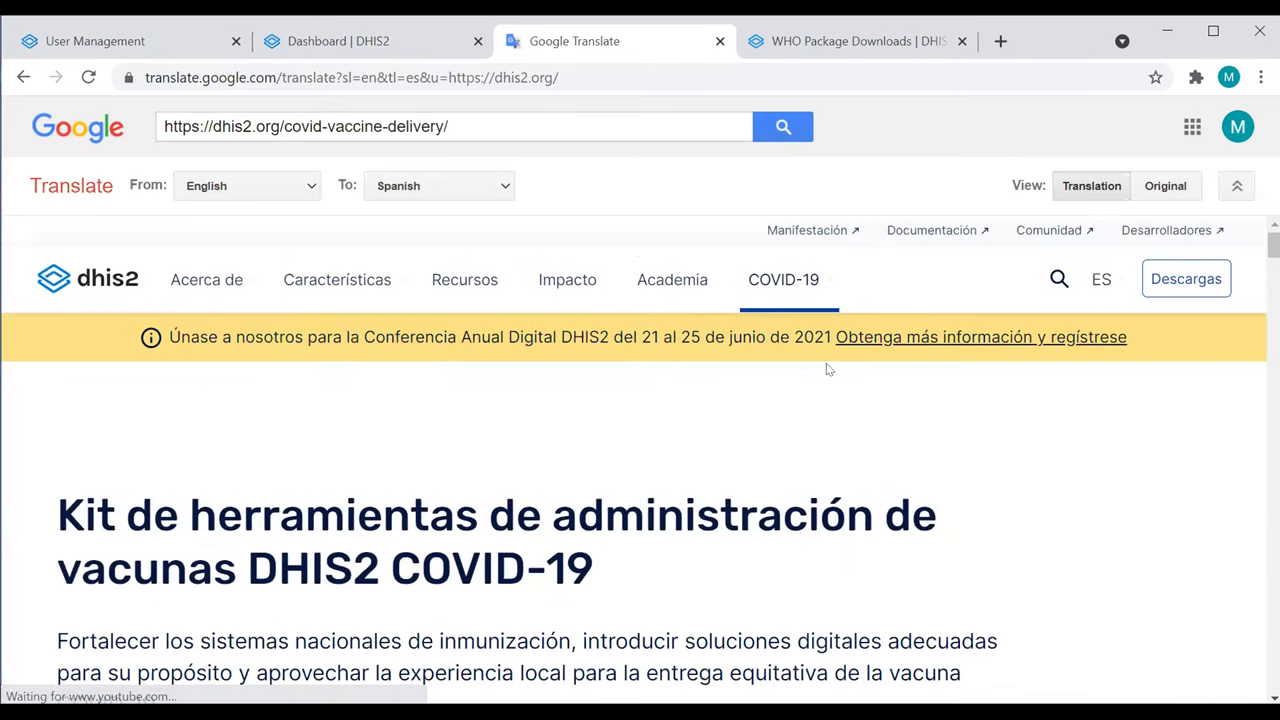
Step: Scroll the translated toolkit page down to its section list and jump to 'Descargar e instalar'
scroll(737, 360, "down", 3)
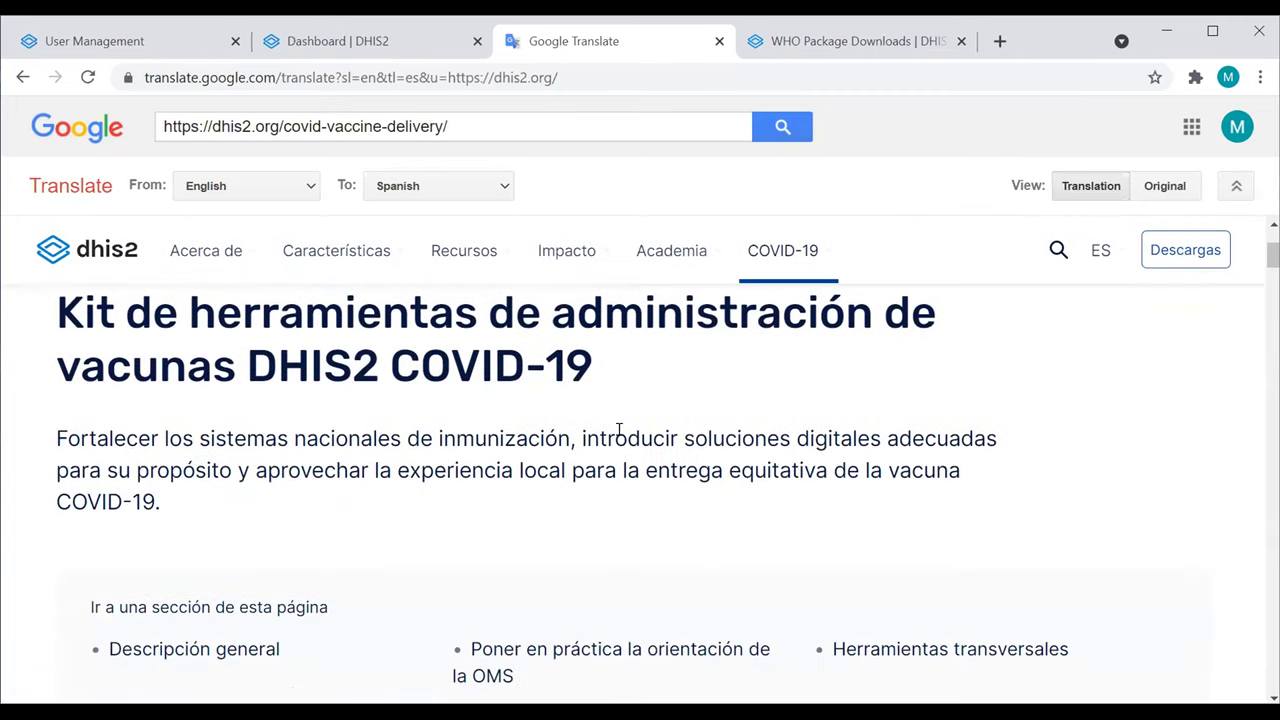
scroll(628, 420, "down", 1)
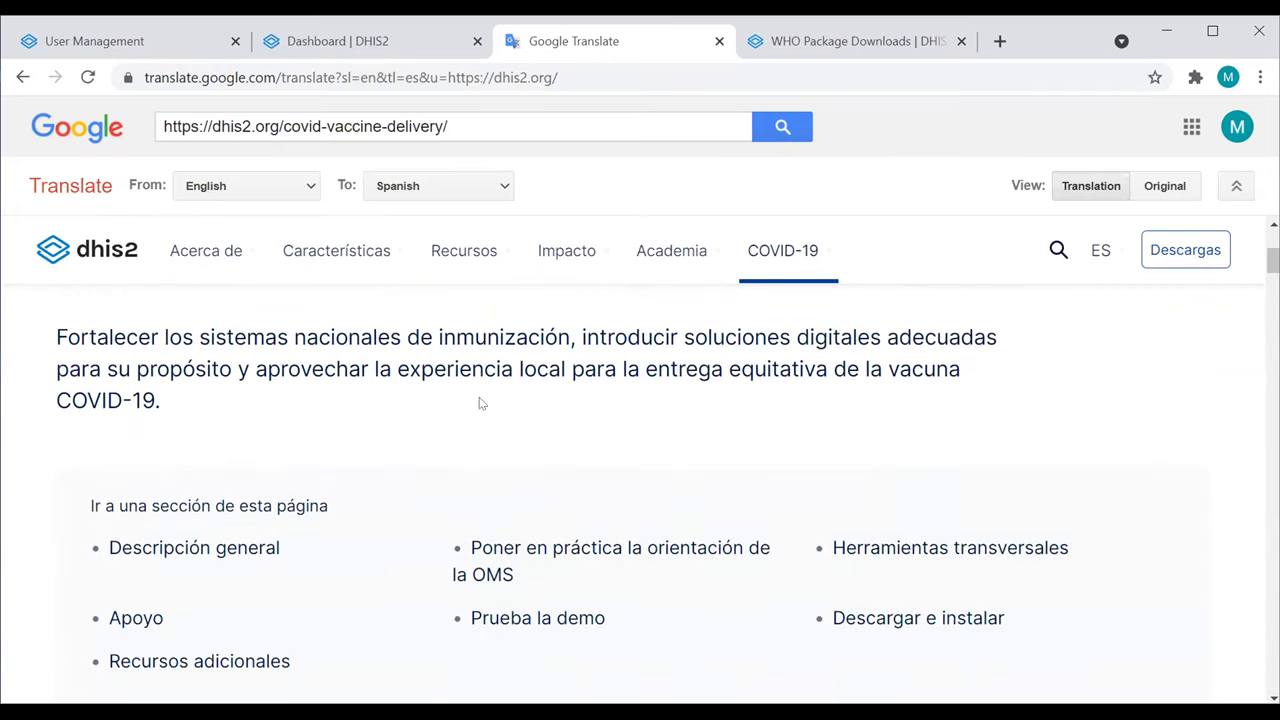
scroll(628, 412, "down", 1)
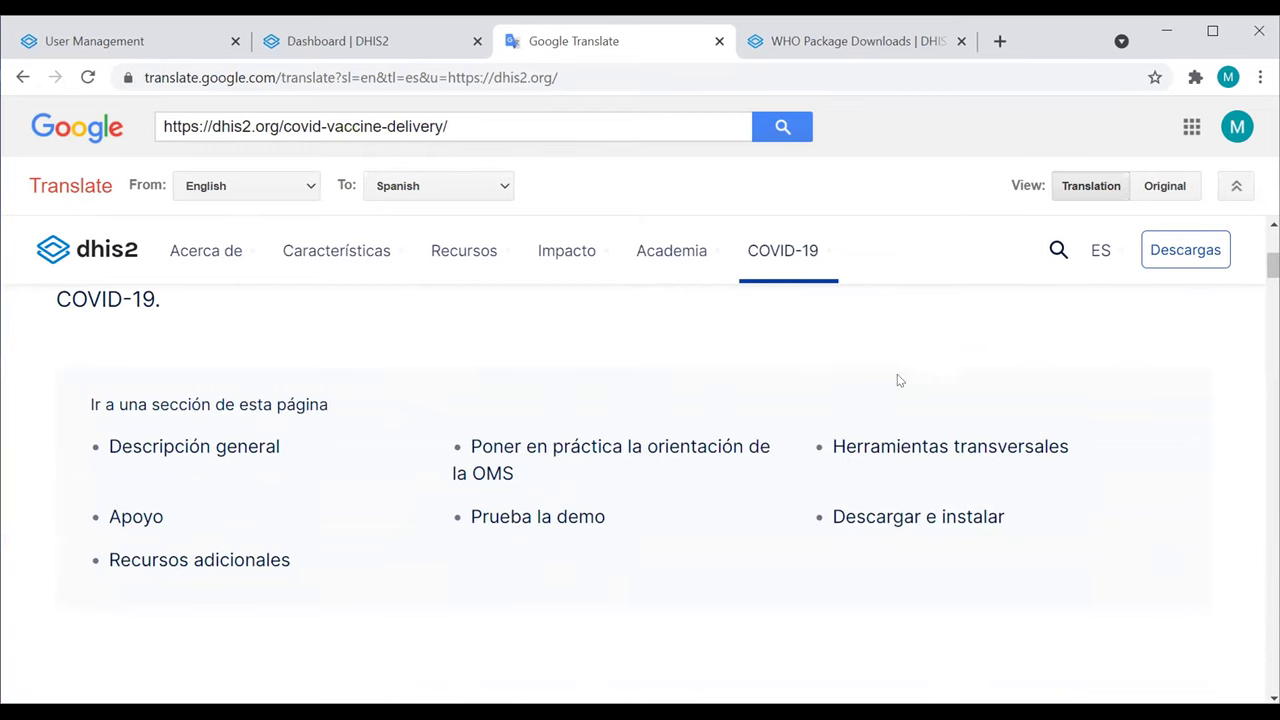
left_click(895, 518)
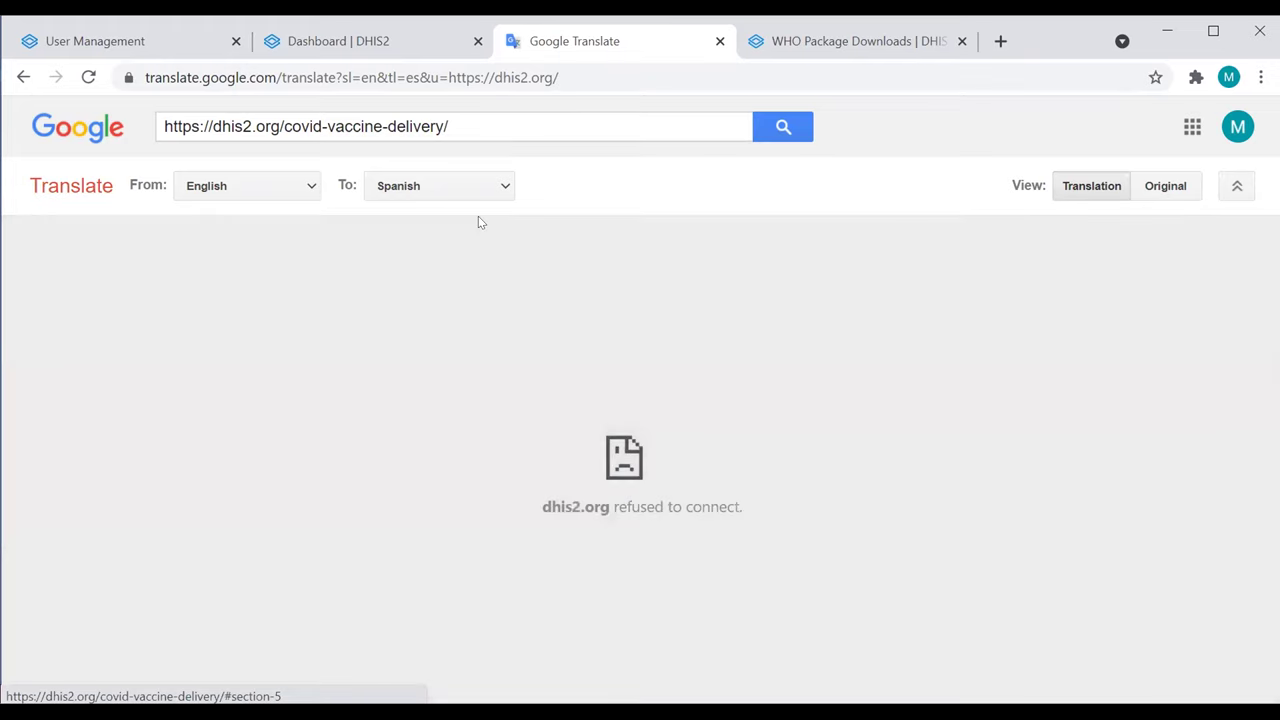
Step: Go back to the translated toolkit page, scroll to the package section and open 'Explorar descargas'
left_click(23, 77)
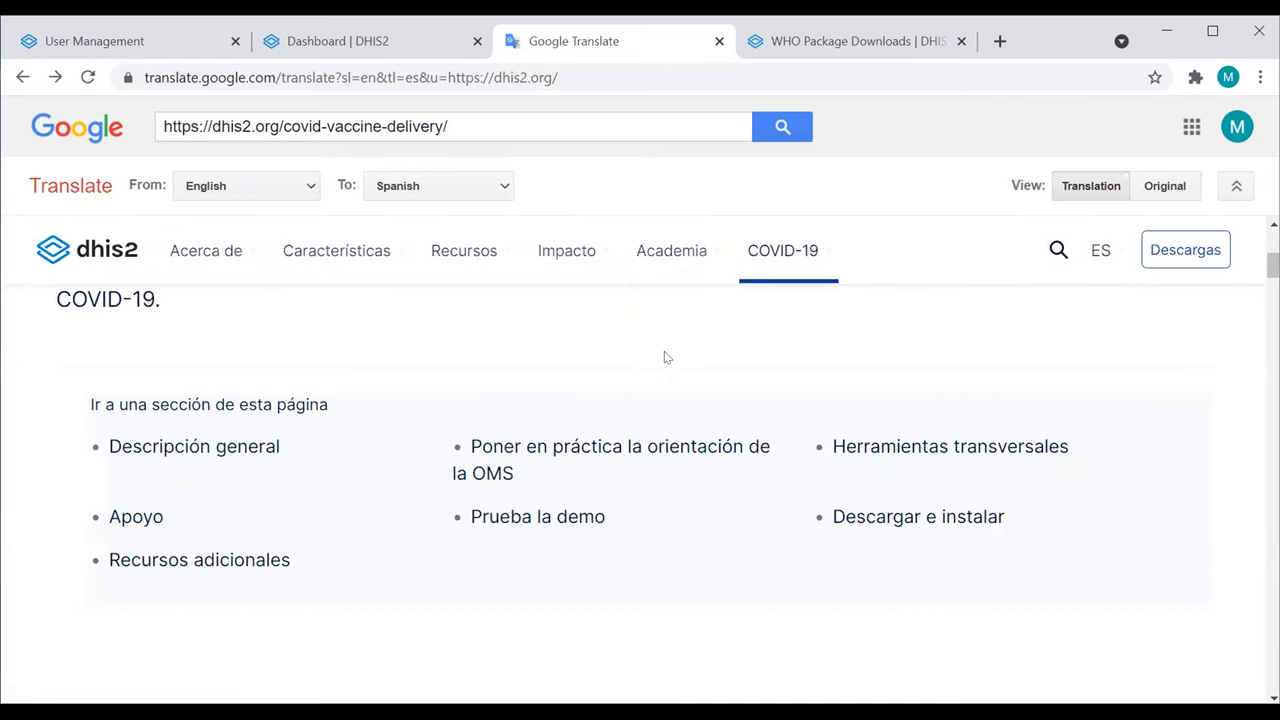
scroll(664, 357, "down", 4)
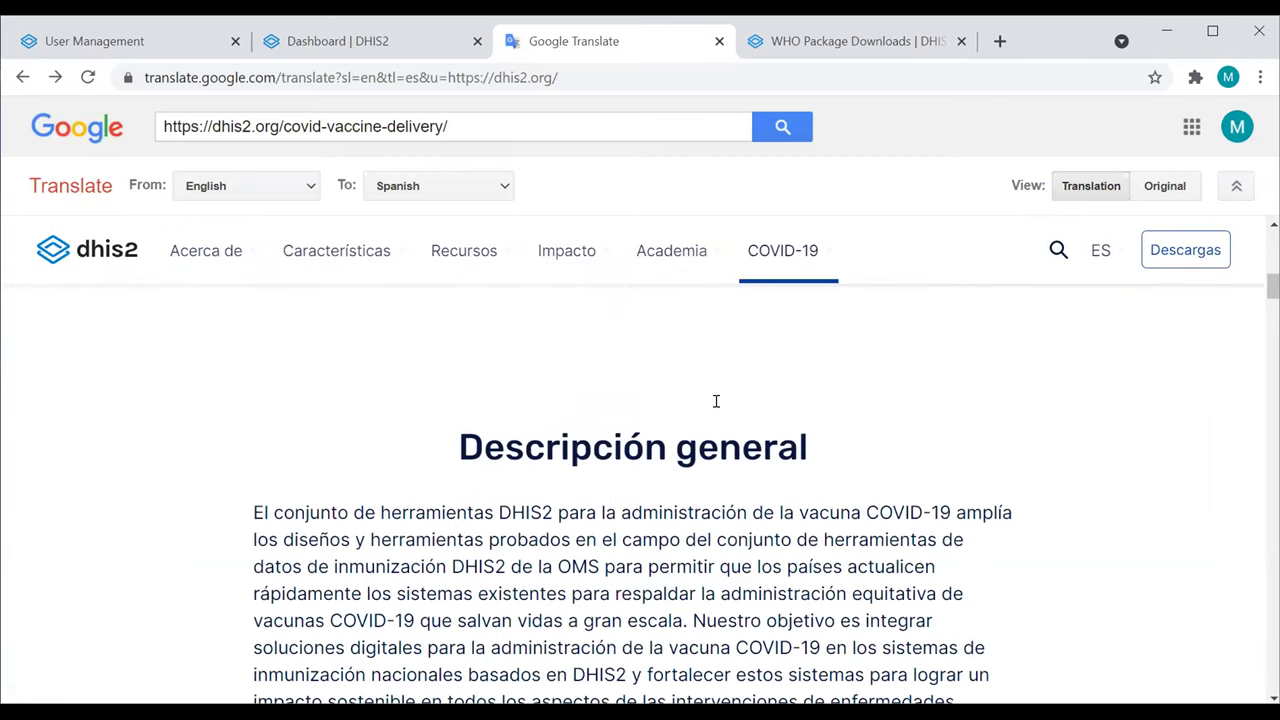
scroll(739, 404, "down", 10)
scroll(743, 411, "up", 5)
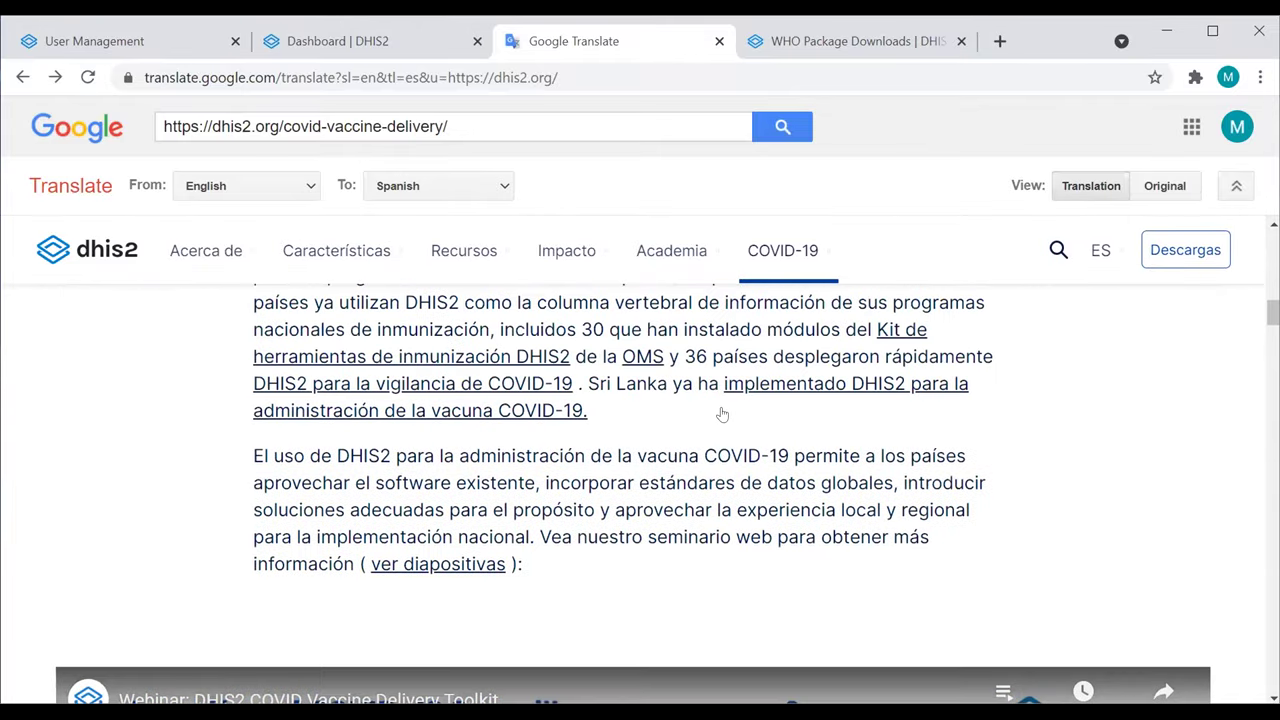
scroll(716, 428, "down", 3)
scroll(733, 417, "down", 4)
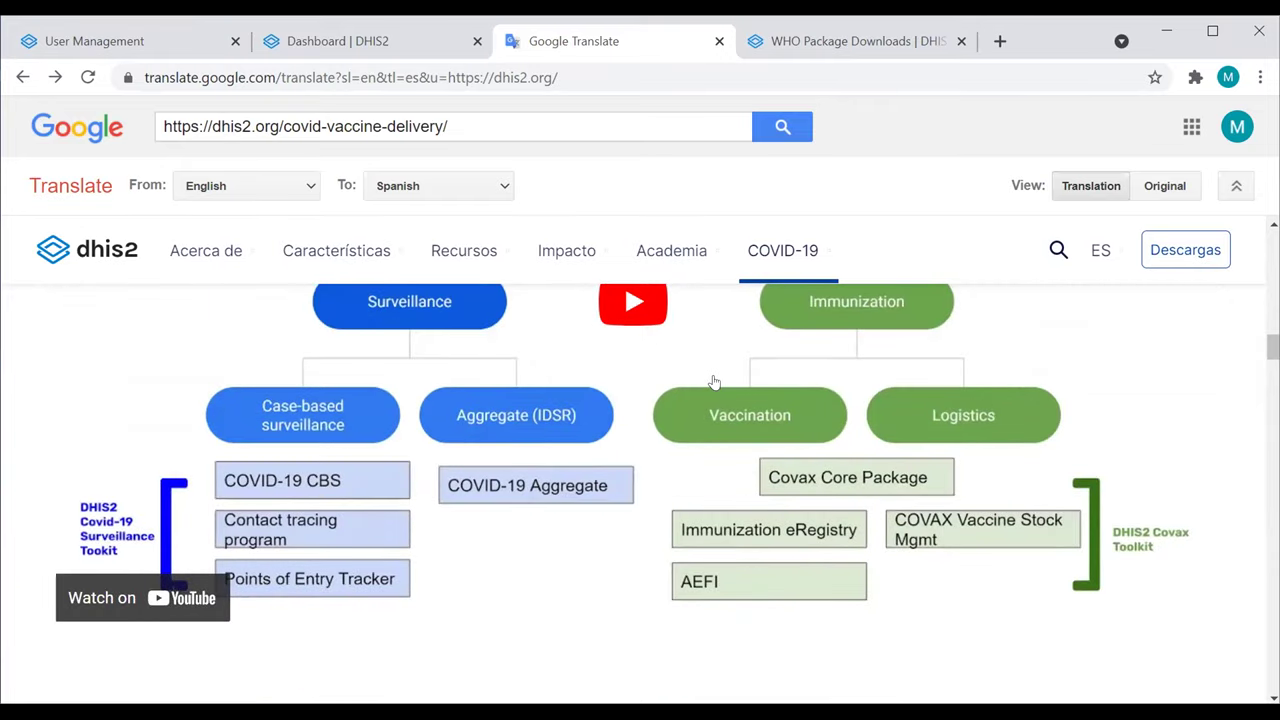
scroll(718, 378, "down", 4)
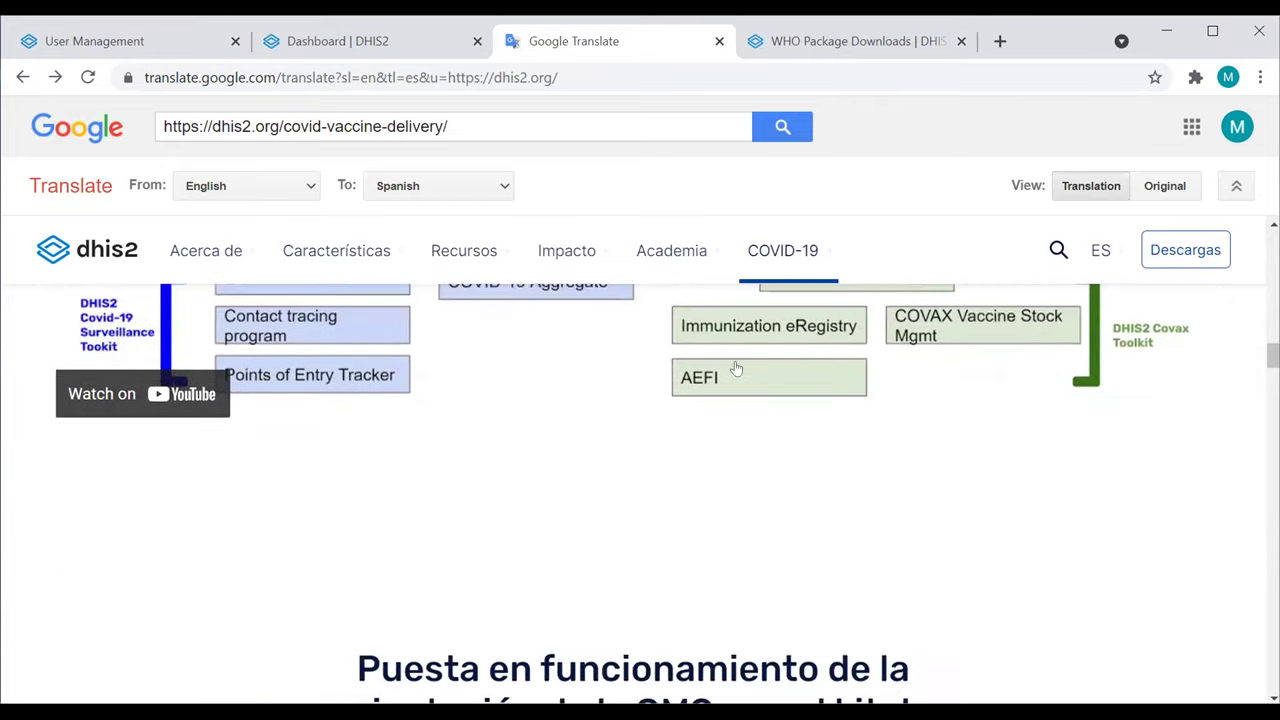
scroll(793, 347, "down", 2)
scroll(810, 348, "down", 2)
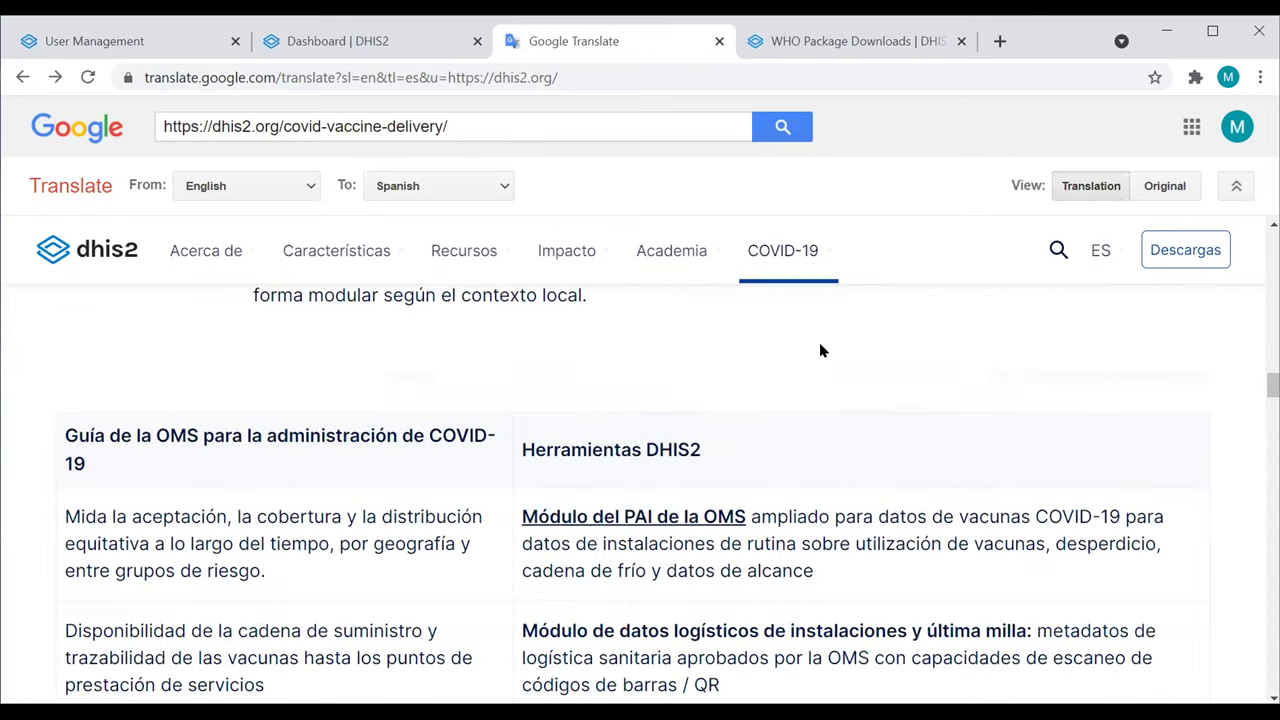
scroll(818, 345, "down", 10)
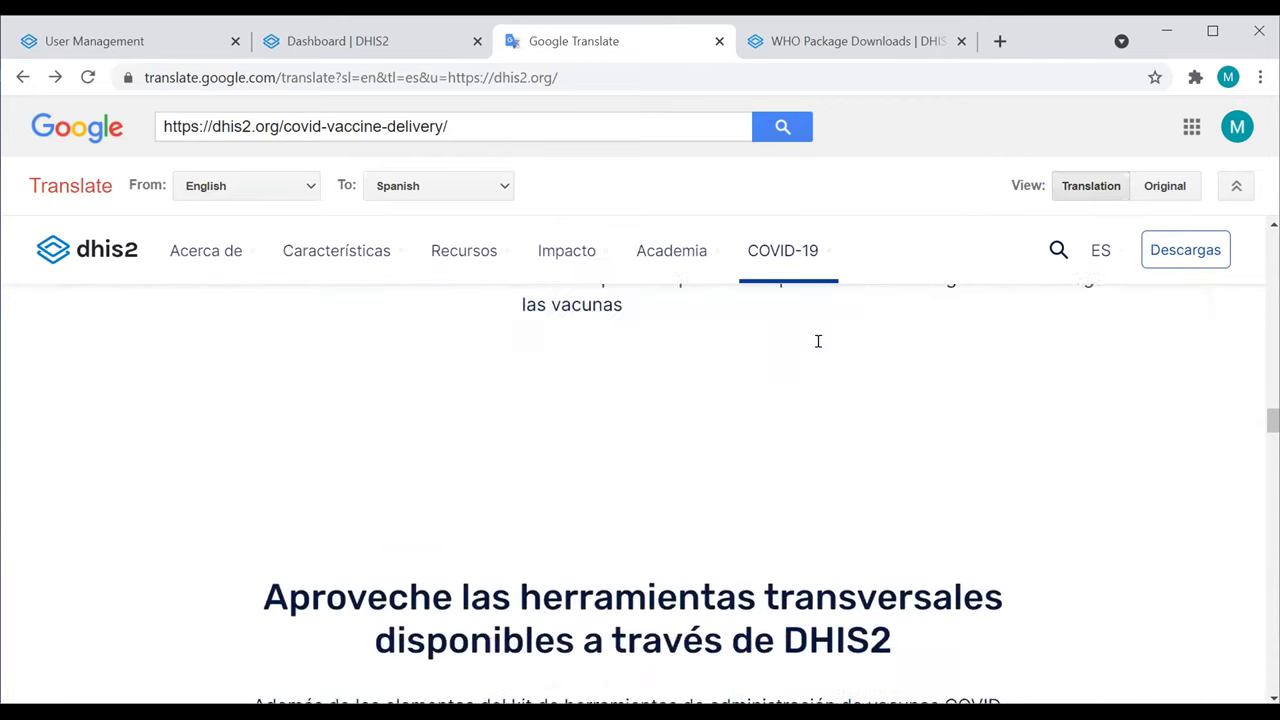
scroll(820, 349, "down", 10)
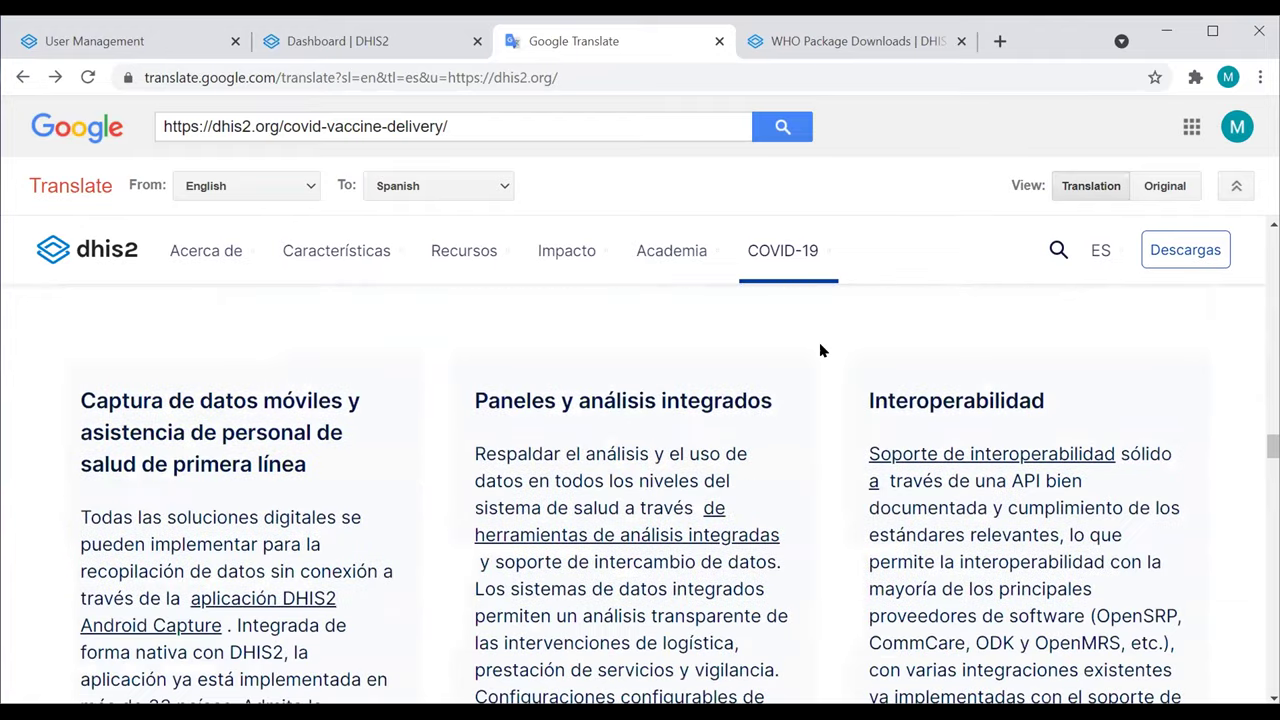
scroll(819, 350, "down", 8)
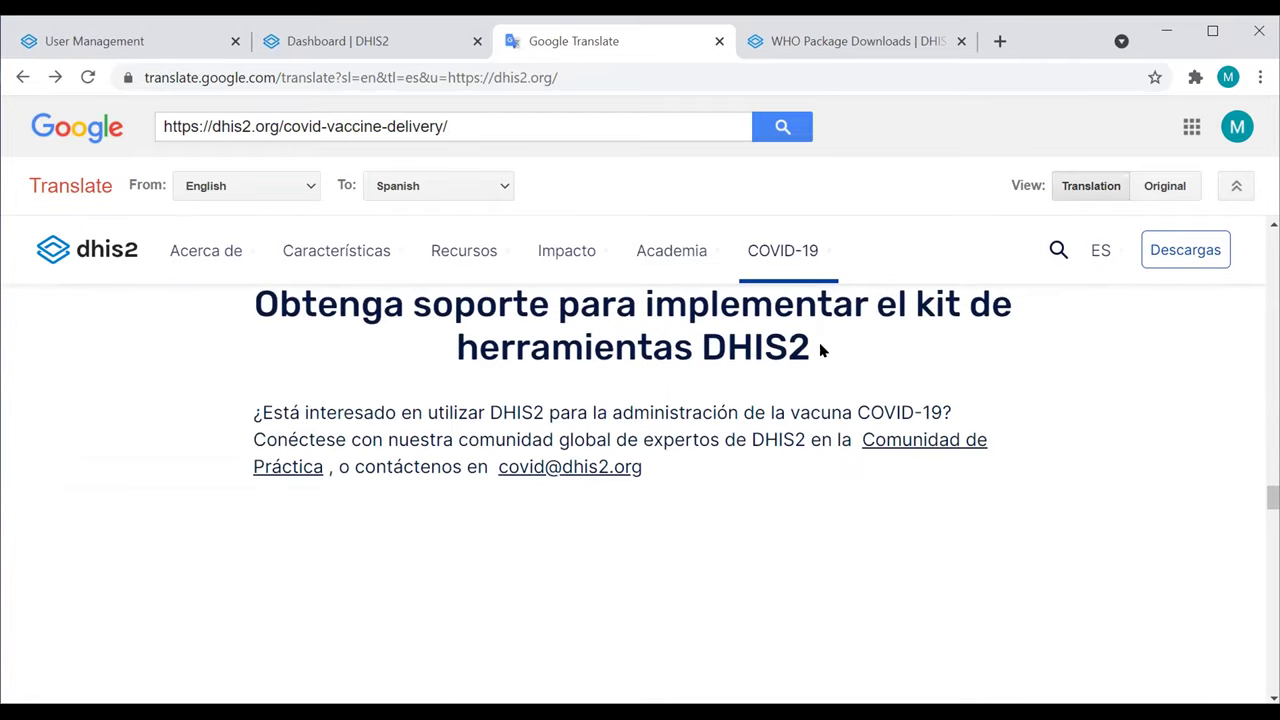
scroll(818, 341, "down", 5)
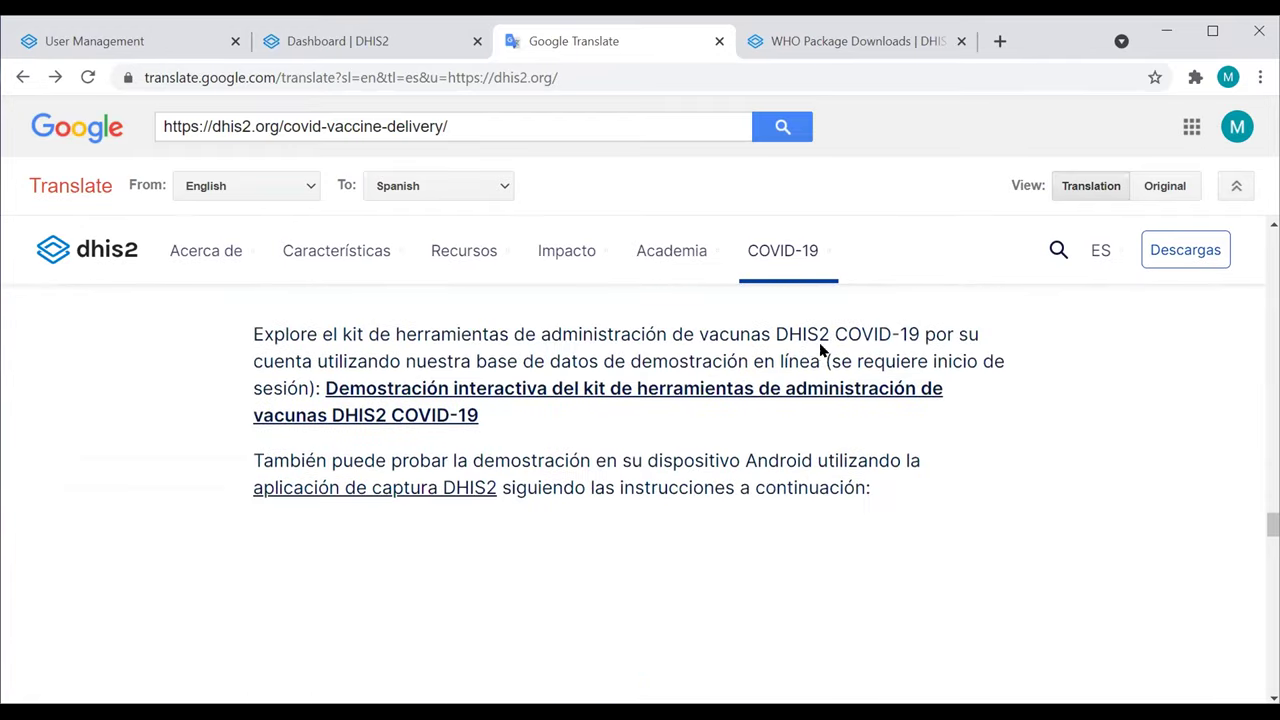
scroll(820, 345, "down", 7)
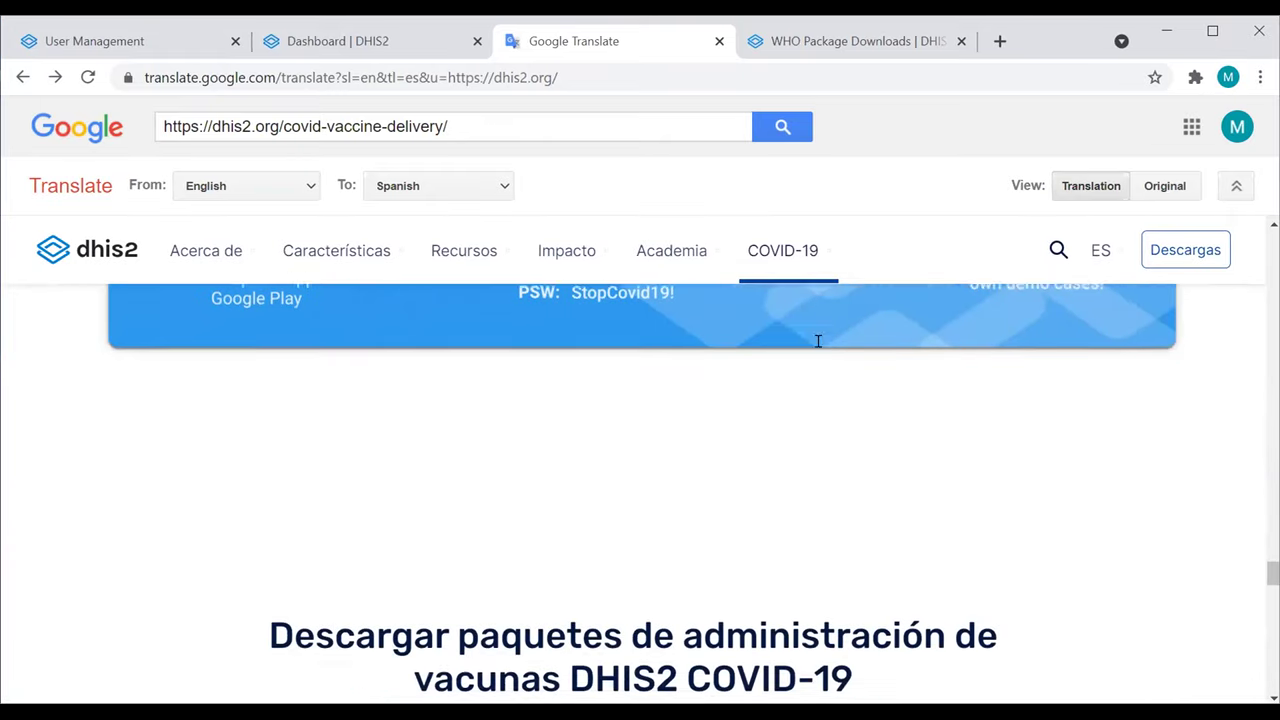
scroll(819, 350, "down", 1)
left_click(364, 386)
Step: Scroll to the DHIS2.35/2.34/2.33 versions table and open the DHIS2.35 metadata.json file
scroll(700, 420, "down", 8)
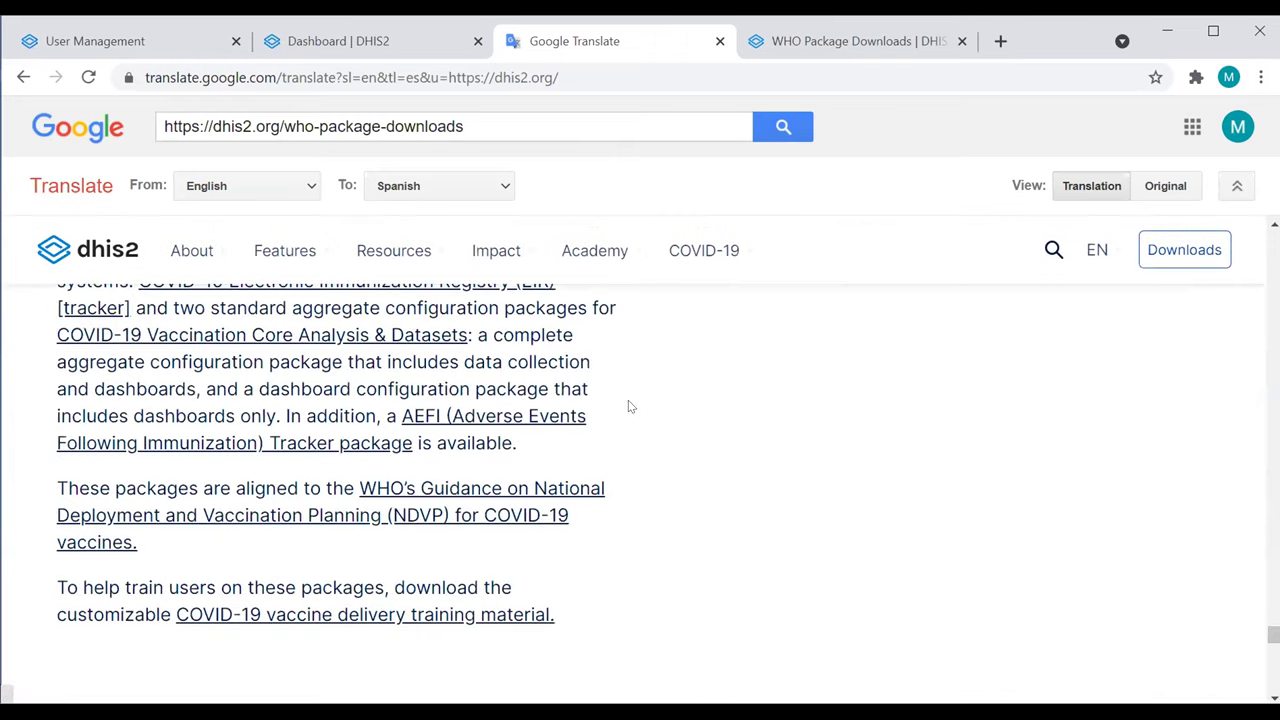
scroll(510, 390, "up", 2)
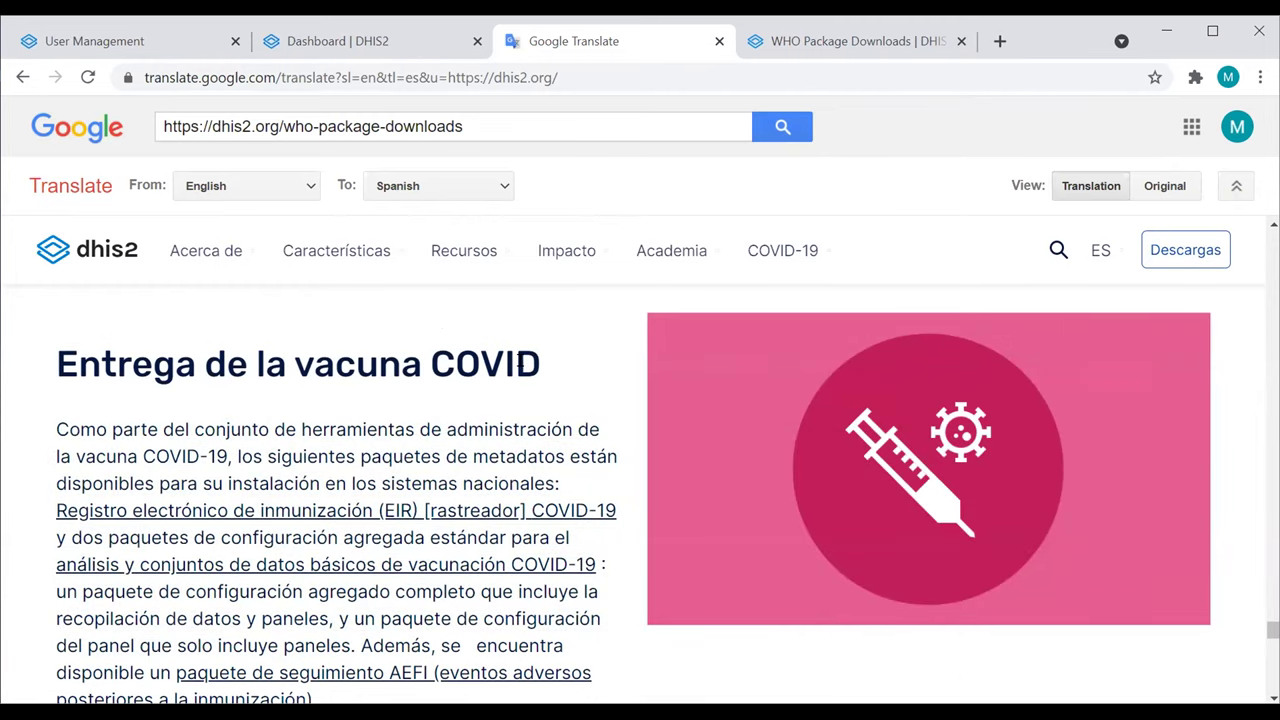
mouse_move(520, 360)
scroll(760, 505, "down", 1)
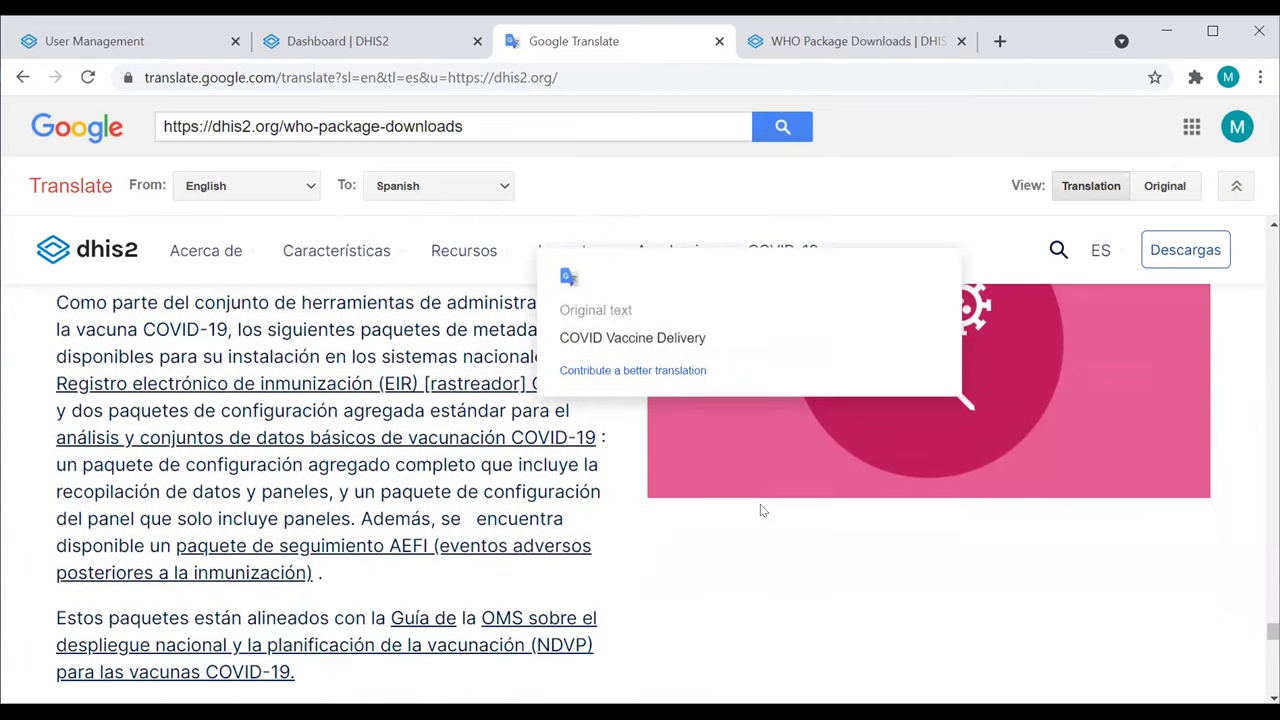
scroll(785, 497, "down", 4)
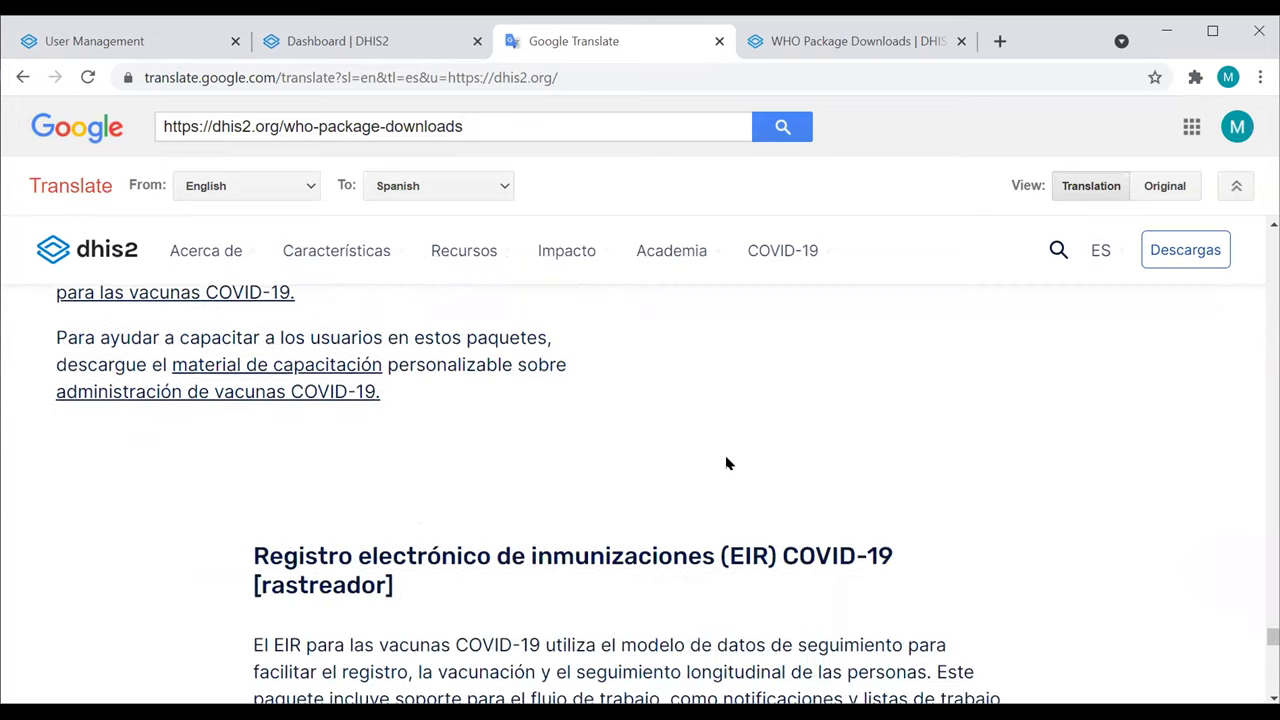
scroll(766, 459, "down", 1)
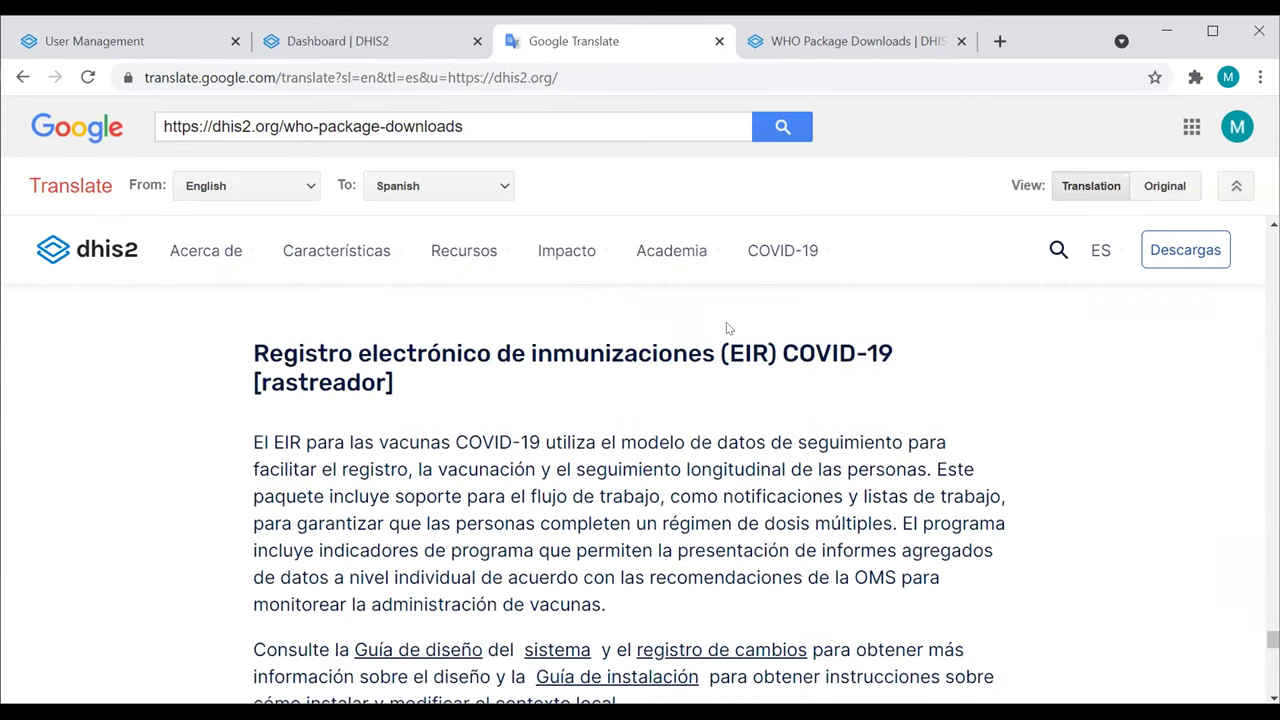
scroll(727, 328, "down", 1)
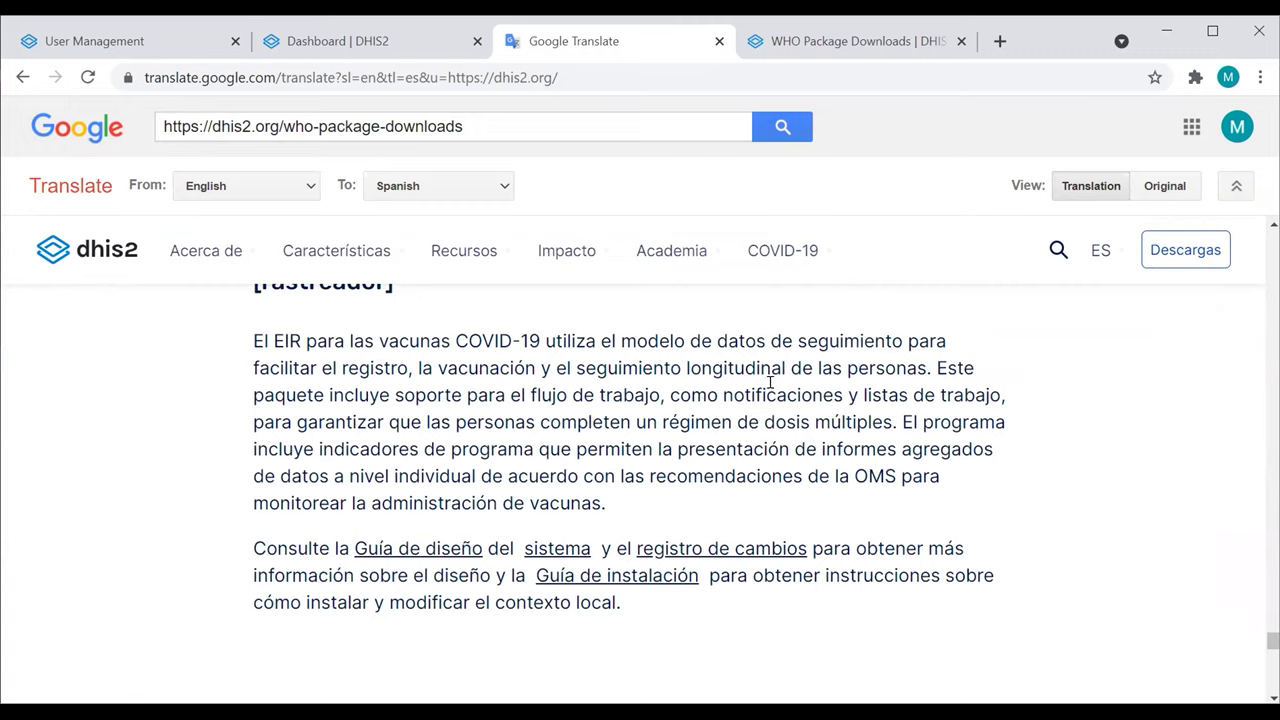
mouse_move(778, 390)
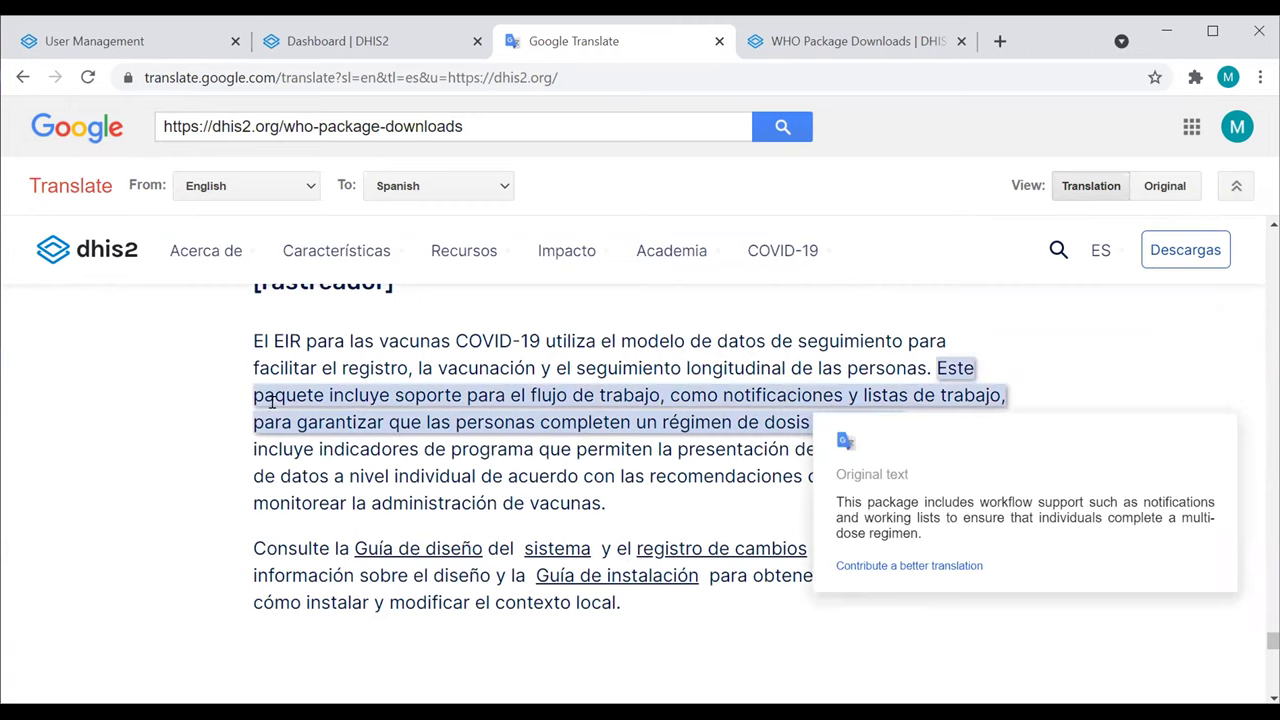
scroll(199, 421, "down", 1)
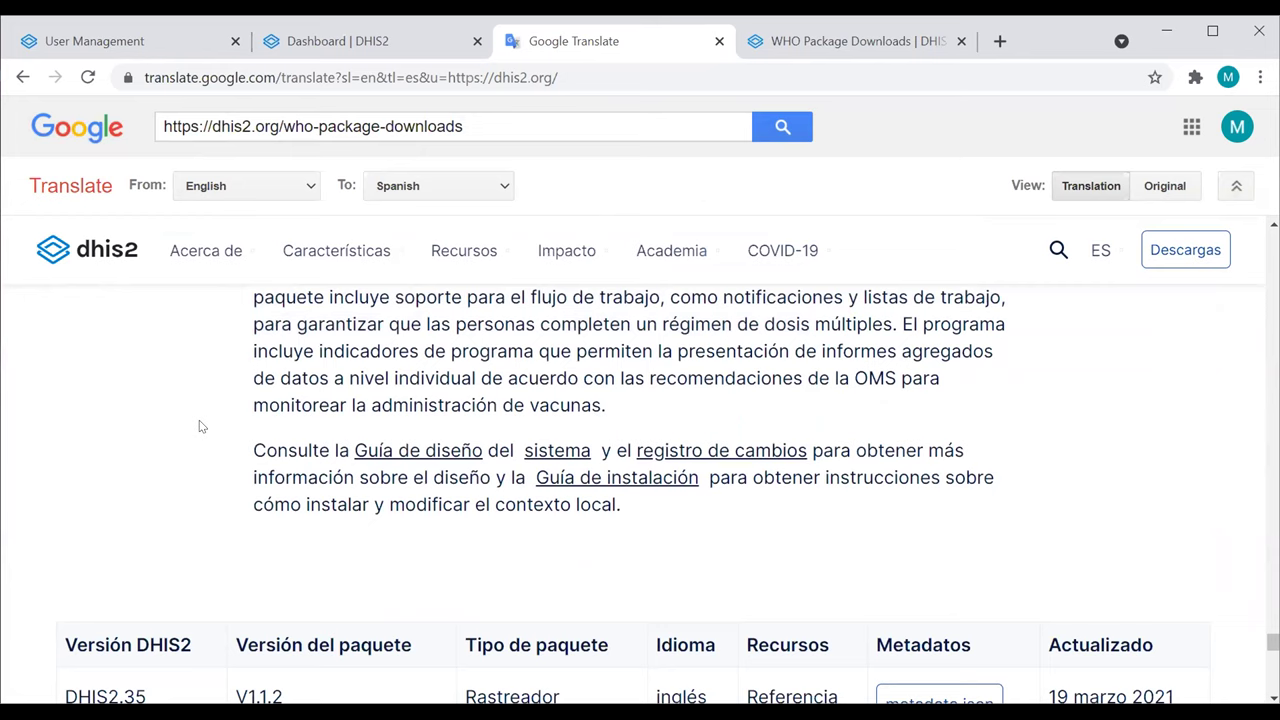
scroll(568, 344, "down", 1)
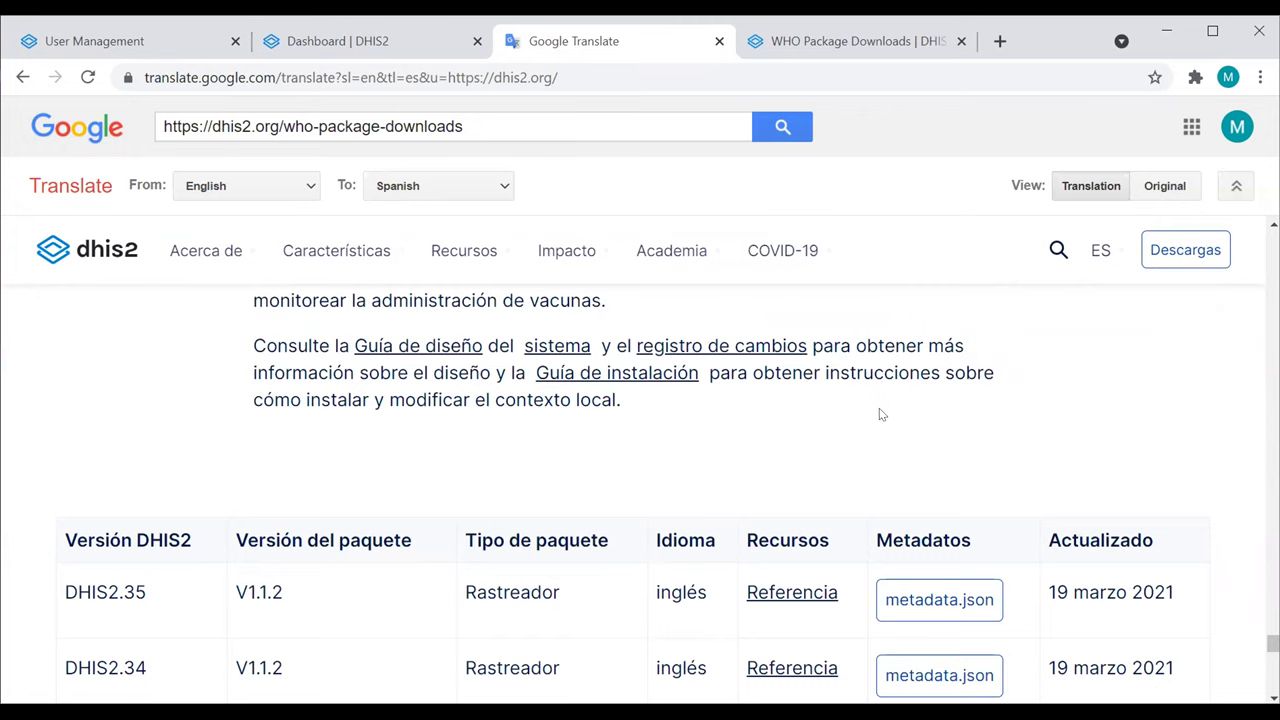
scroll(891, 426, "down", 1)
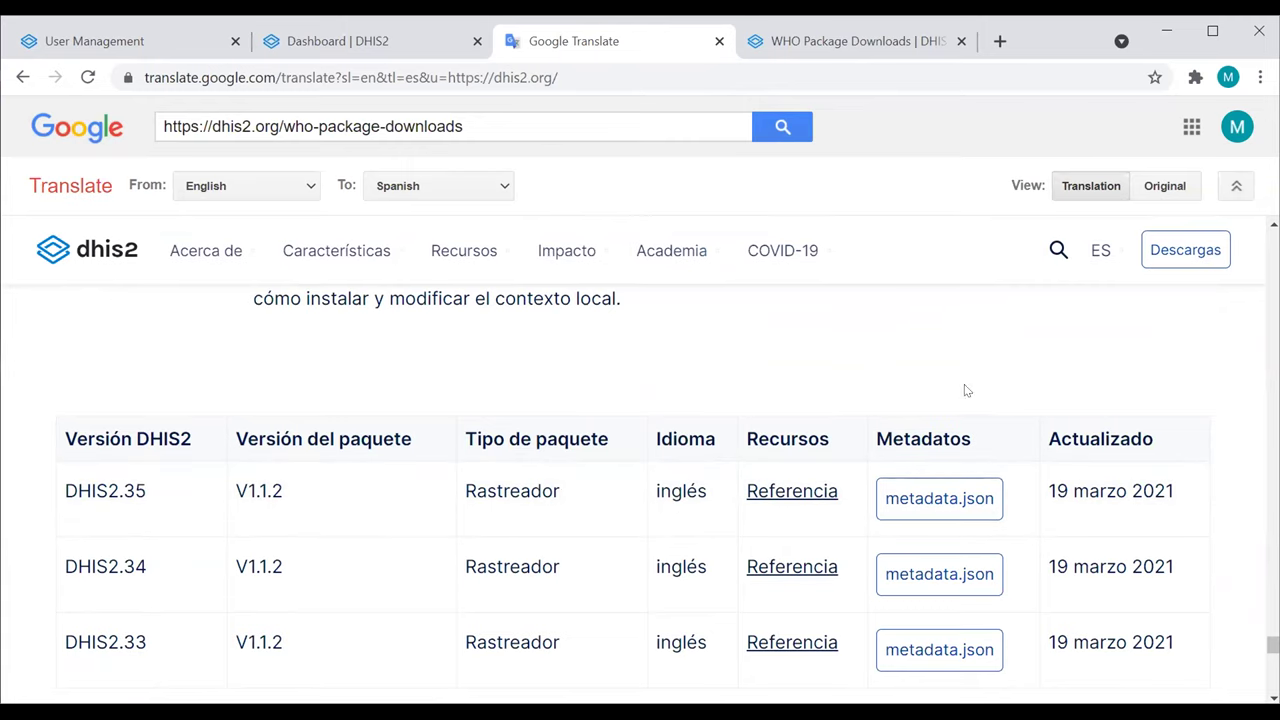
left_click(928, 497)
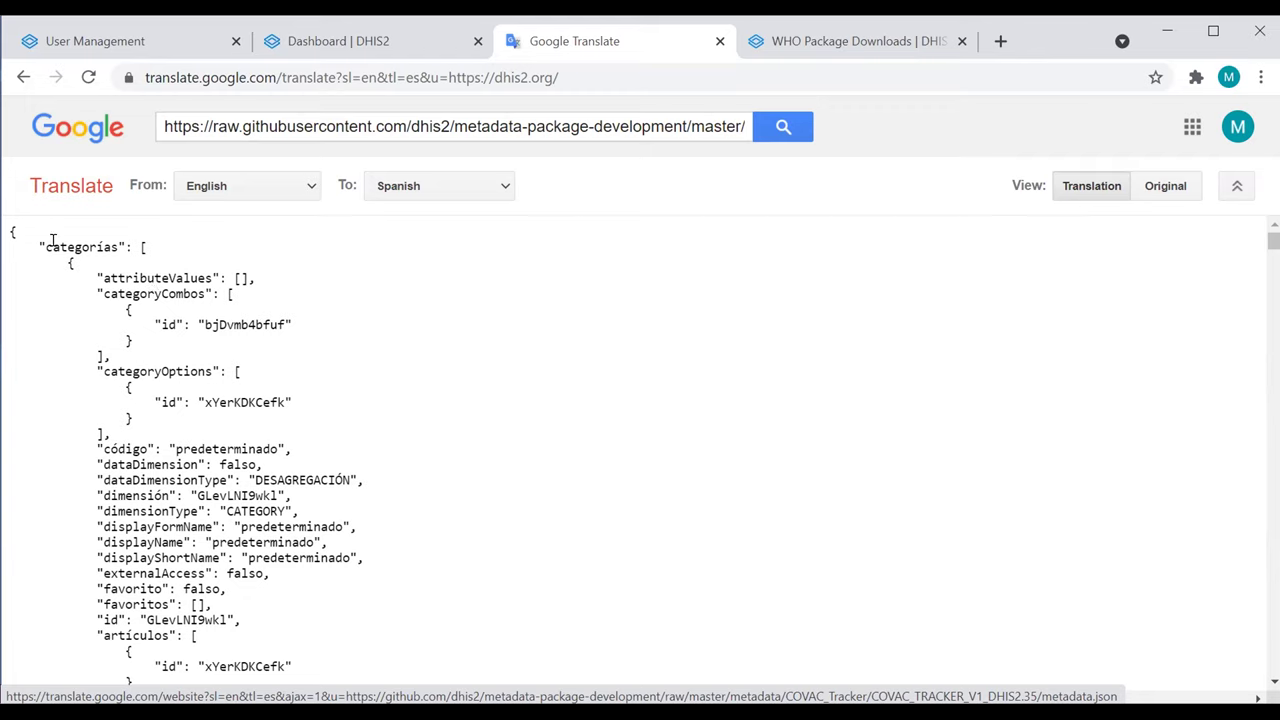
Step: Scroll through the Spanish metadata.json, reviewing its categories and categoryOptions entries
mouse_move(52, 242)
scroll(450, 418, "down", 1)
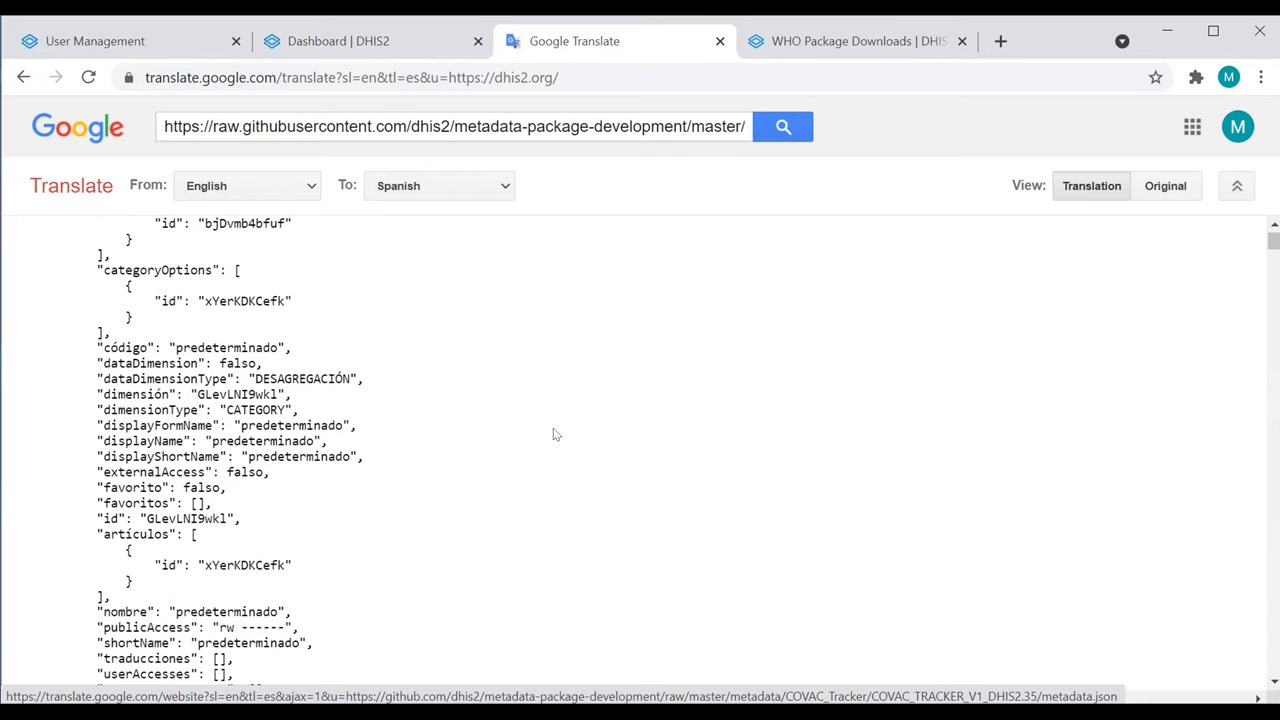
scroll(551, 427, "down", 3)
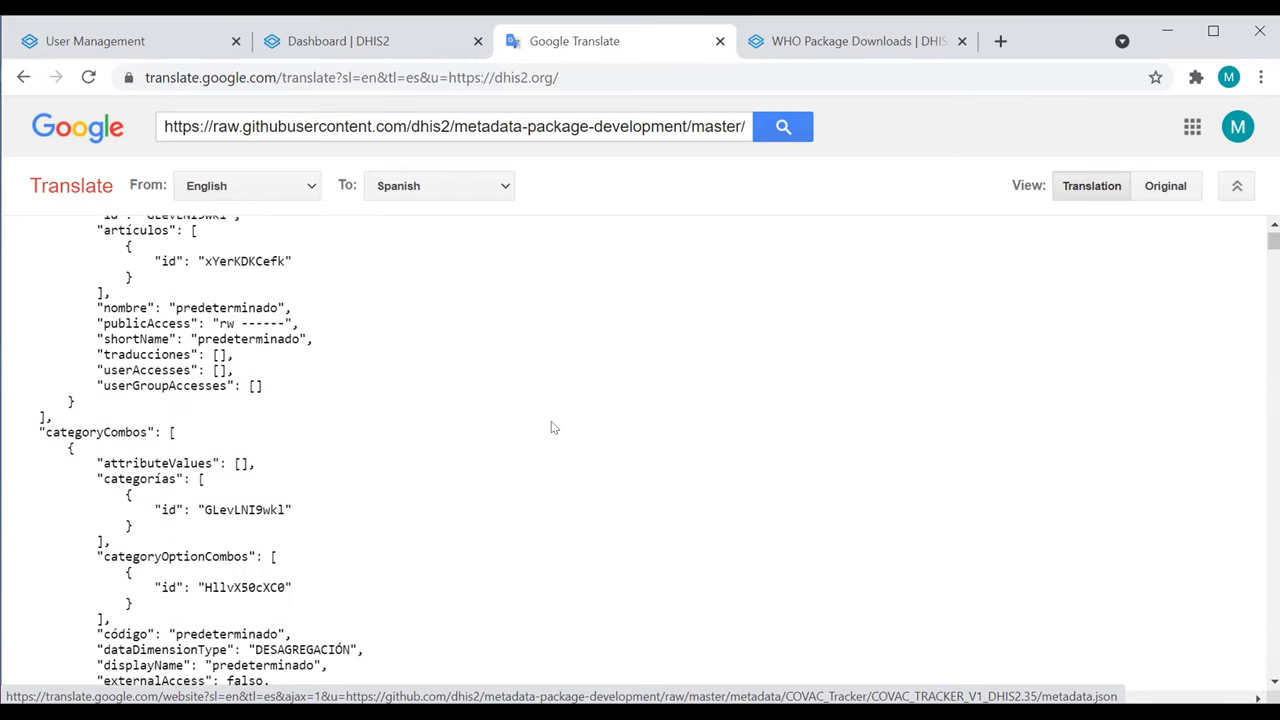
scroll(551, 427, "up", 4)
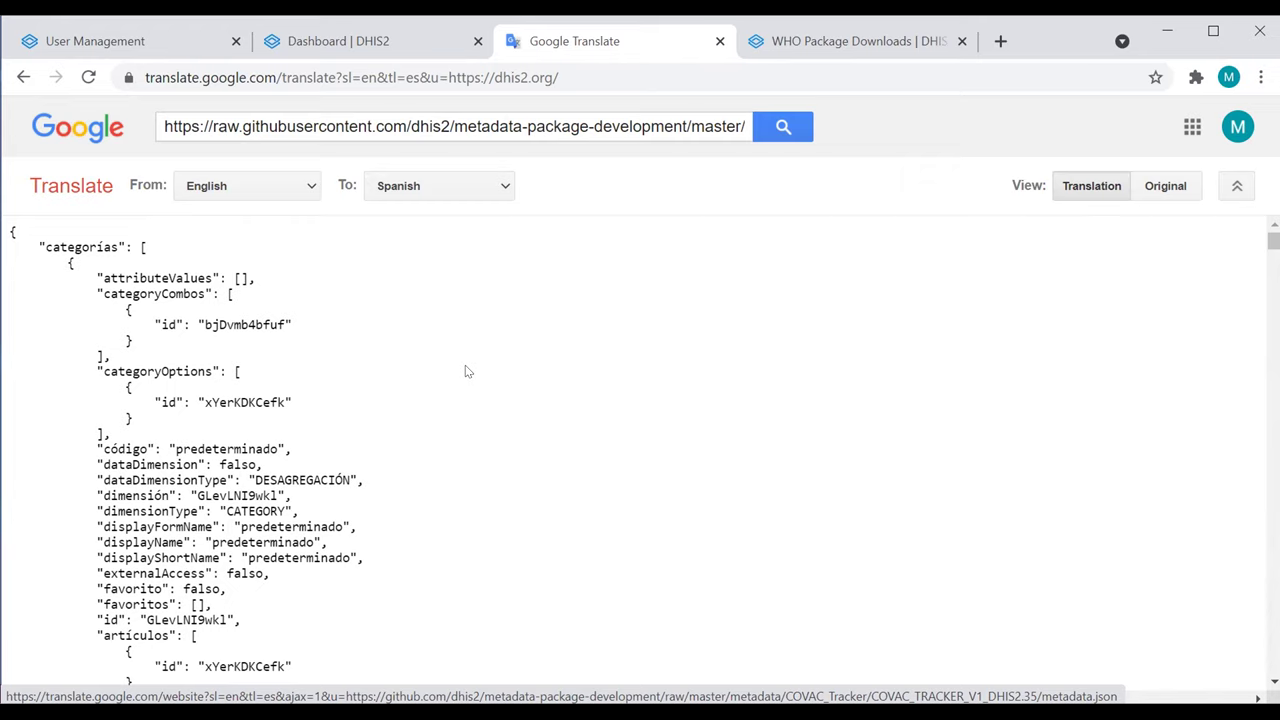
scroll(440, 368, "down", 7)
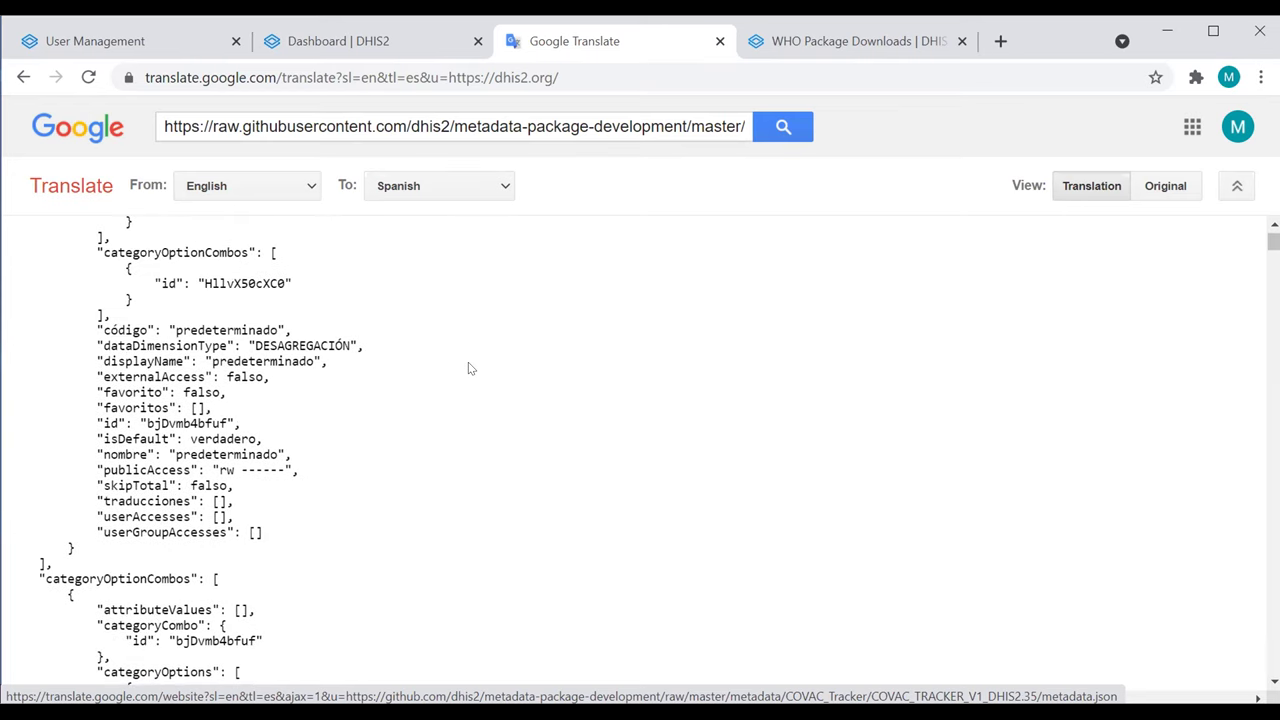
scroll(450, 362, "down", 3)
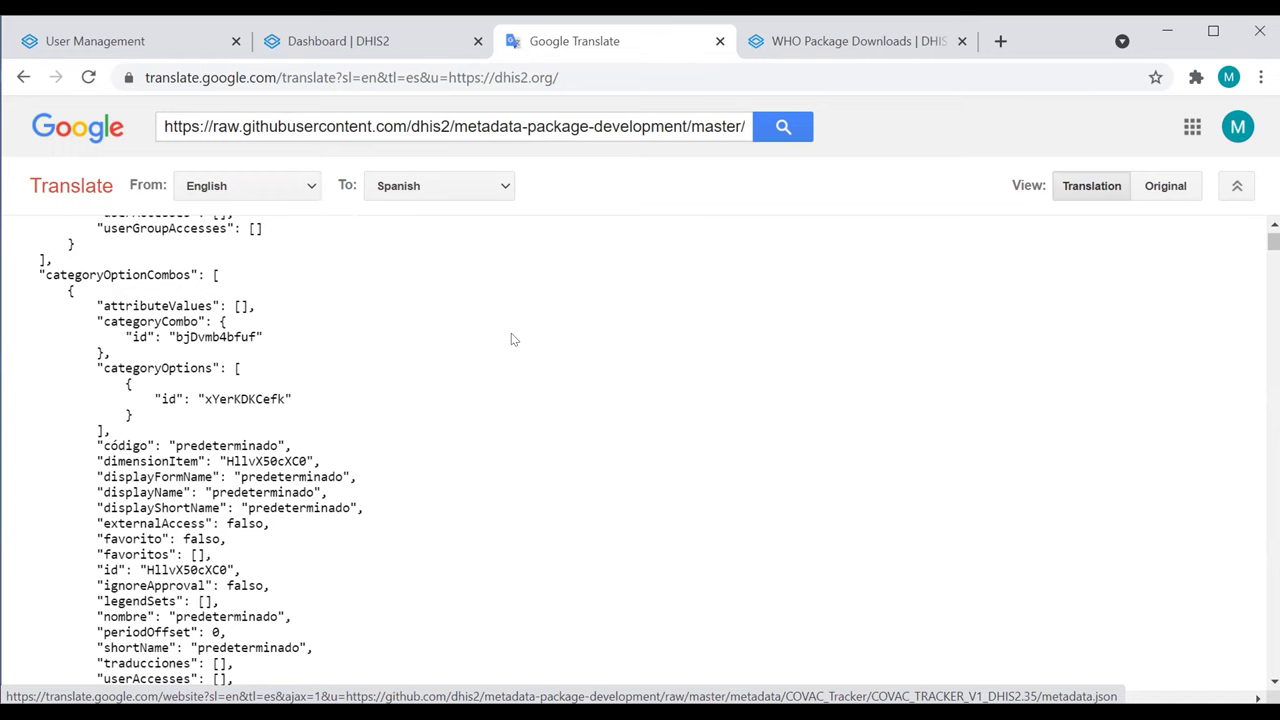
scroll(530, 346, "down", 3)
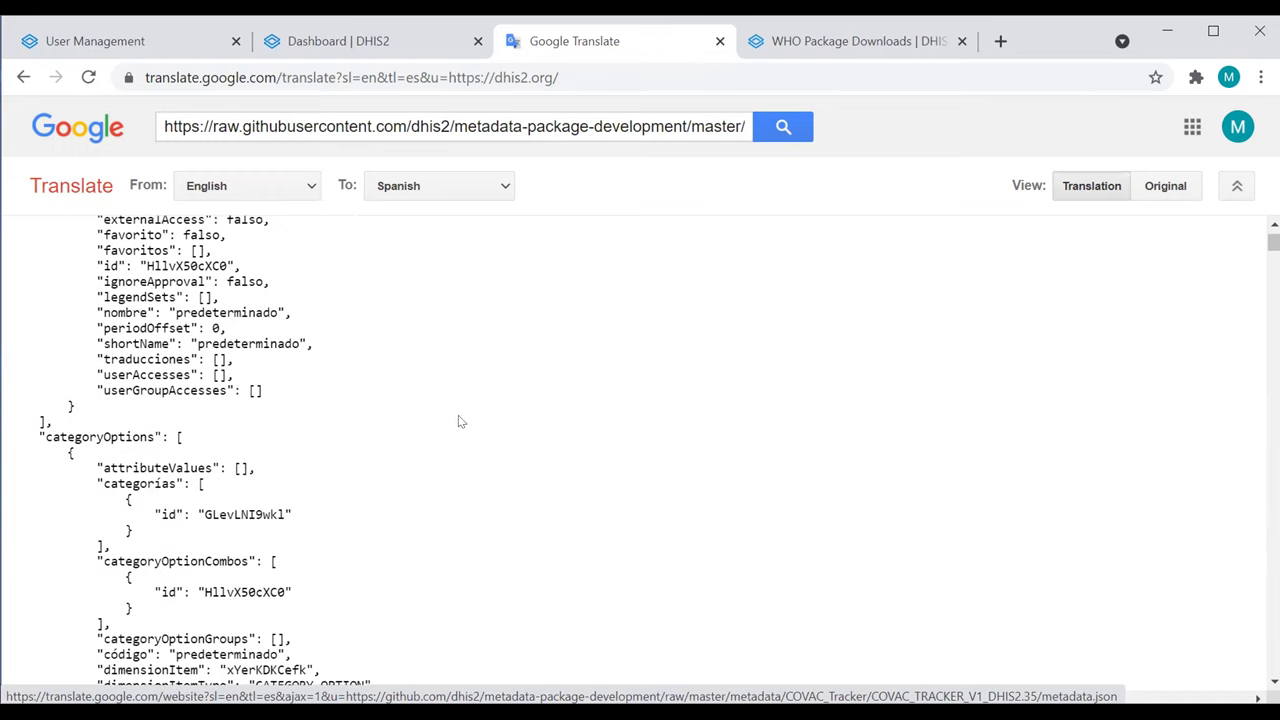
scroll(556, 400, "down", 2)
scroll(600, 405, "down", 10)
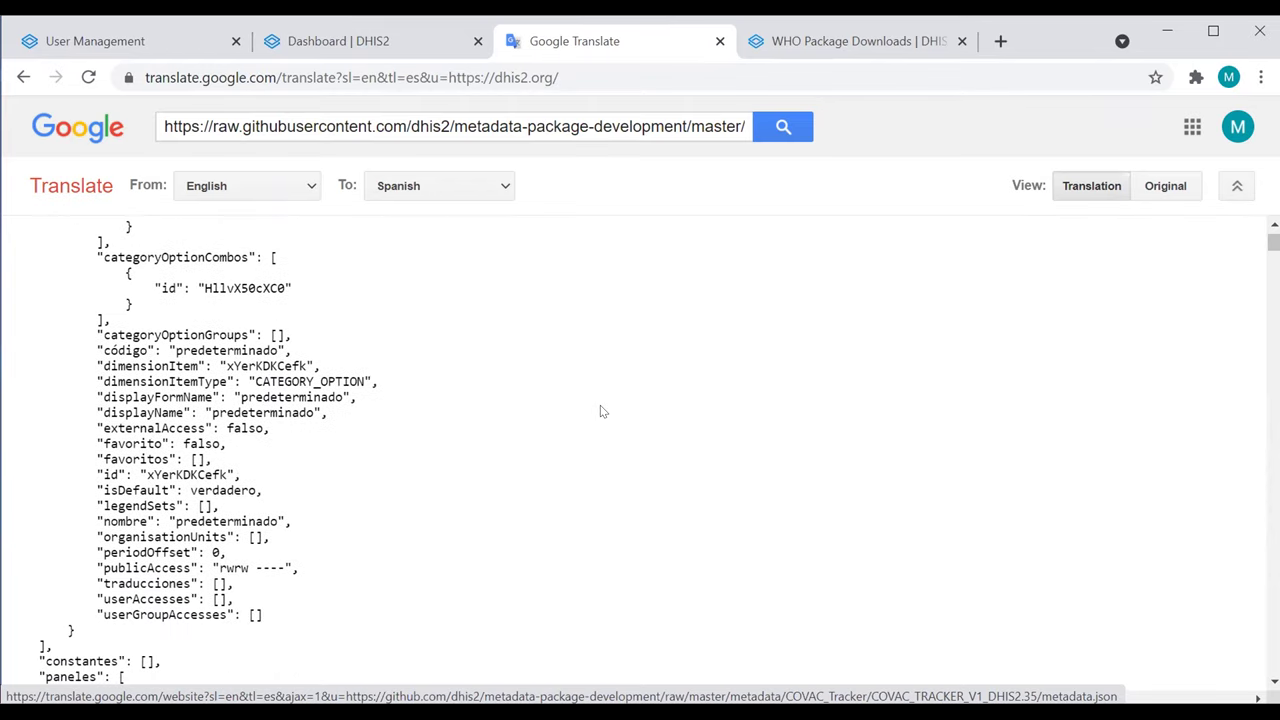
Step: Back on the downloads table, save the DHIS2.35 metadata.json to Metadata packages and open it
left_click(24, 78)
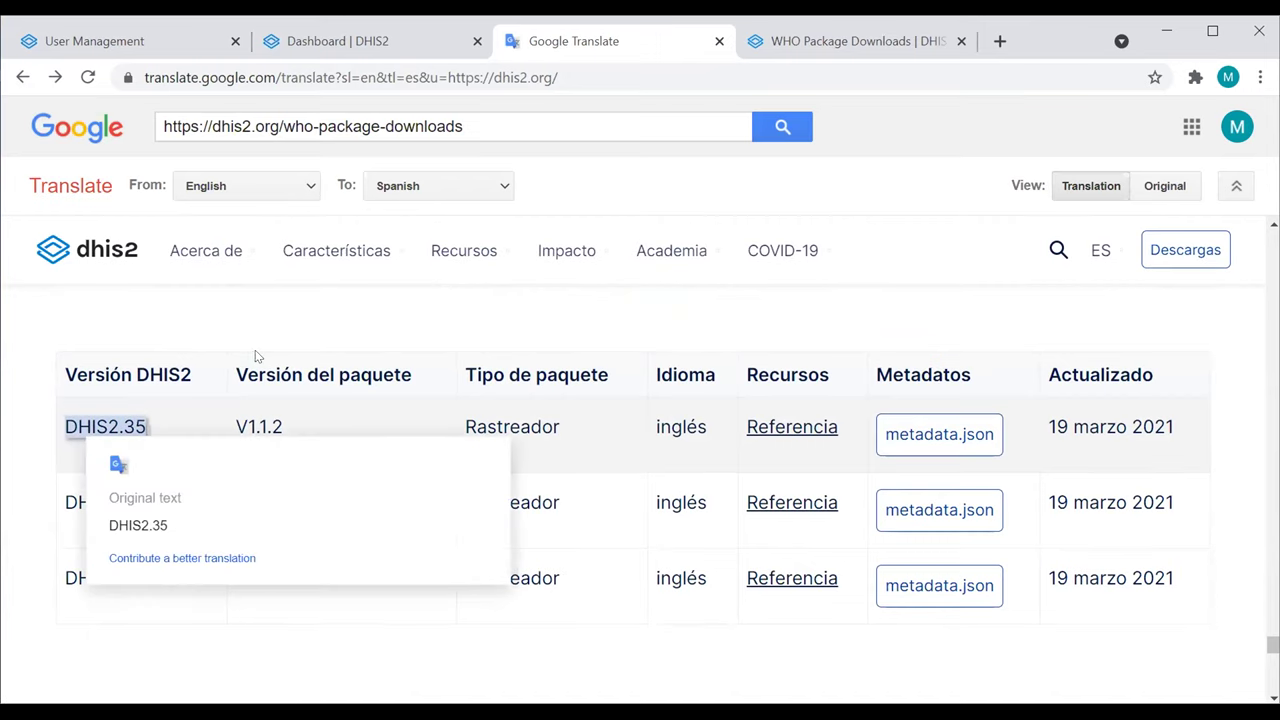
right_click(935, 437)
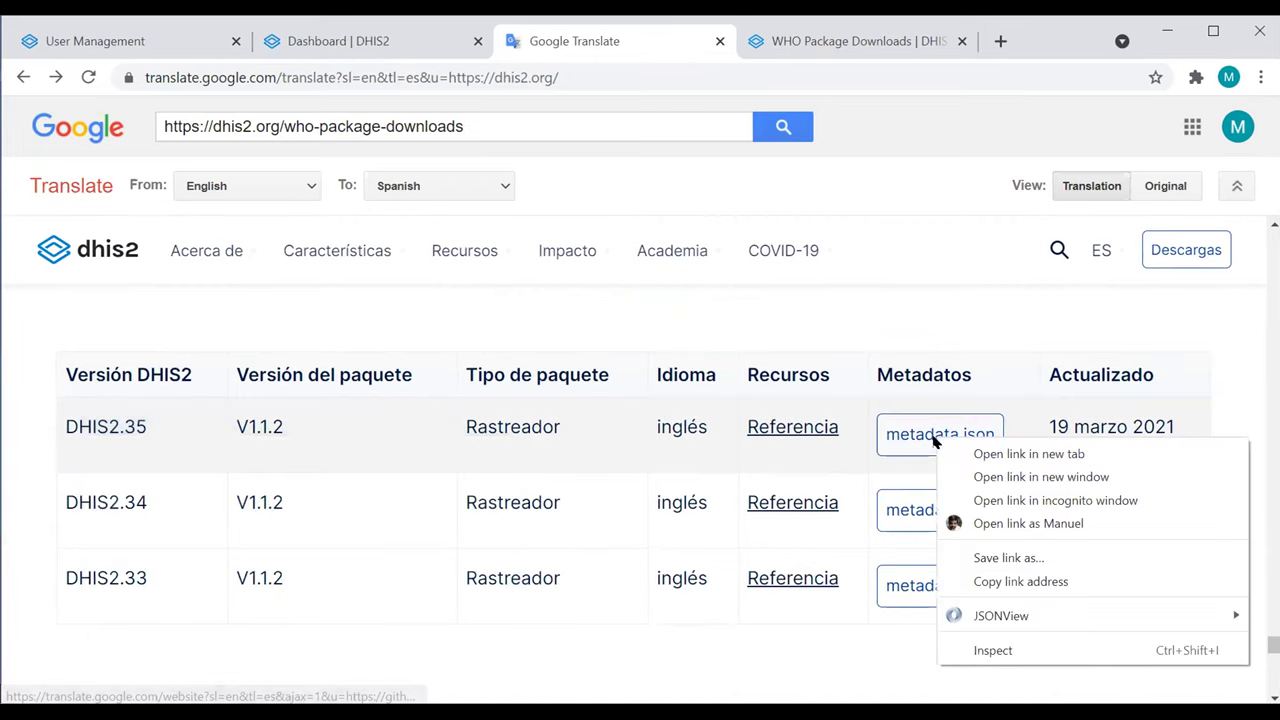
left_click(1059, 557)
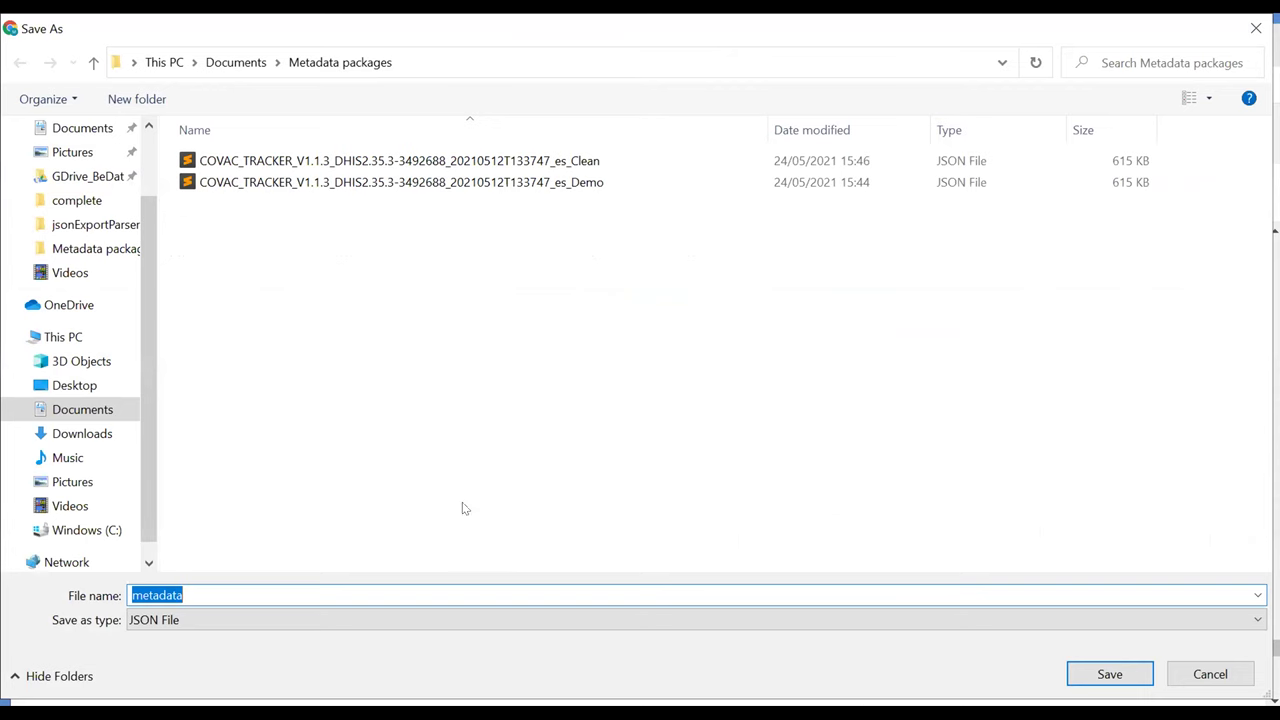
left_click(1101, 679)
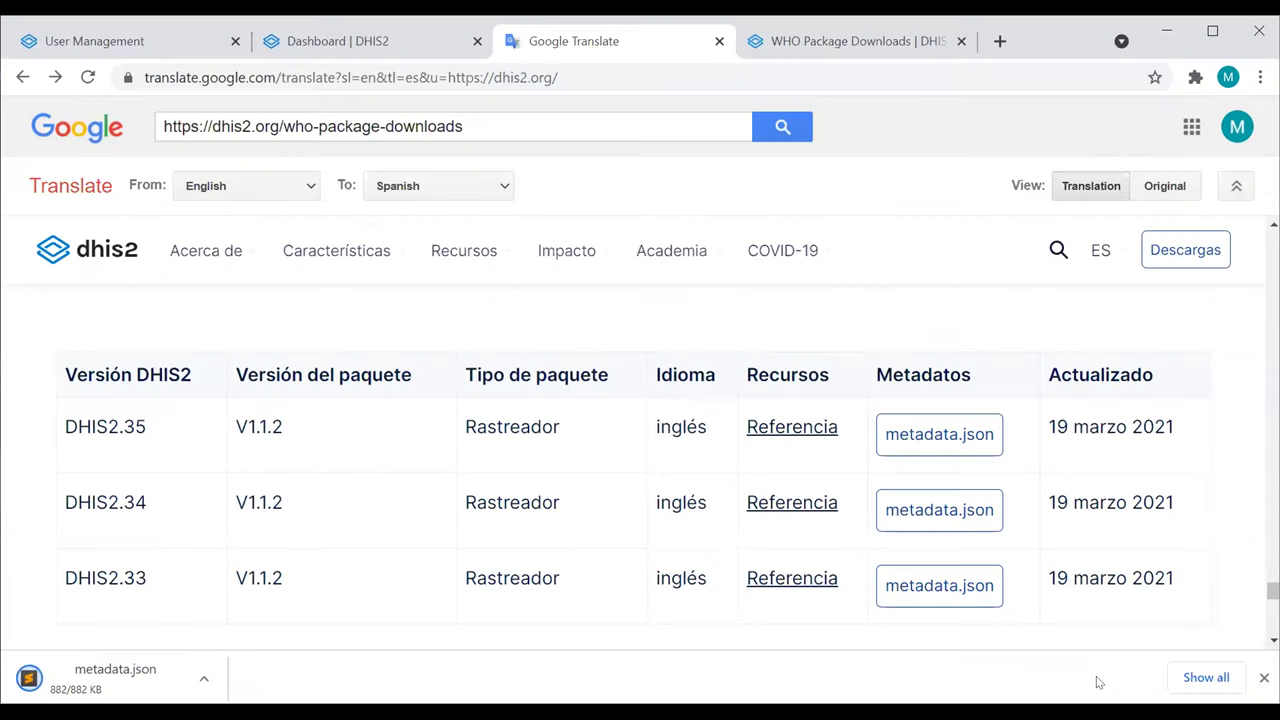
left_click(136, 677)
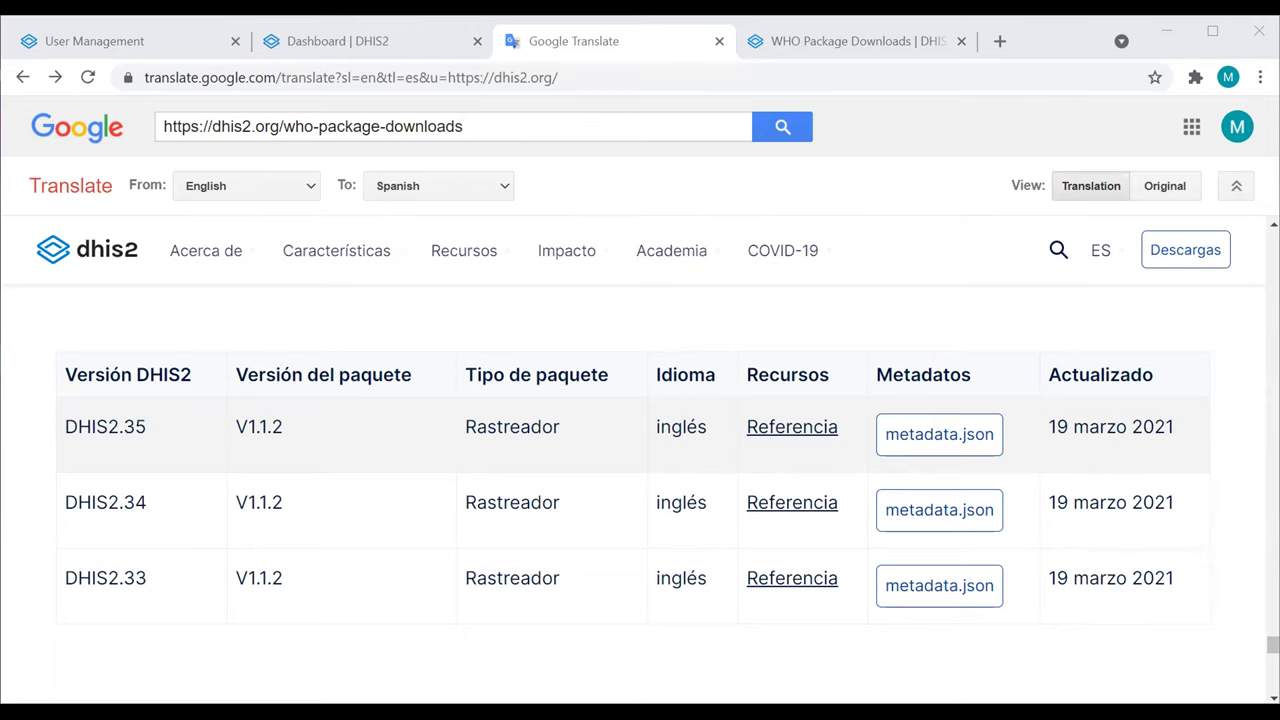
scroll(1006, 442, "up", 2)
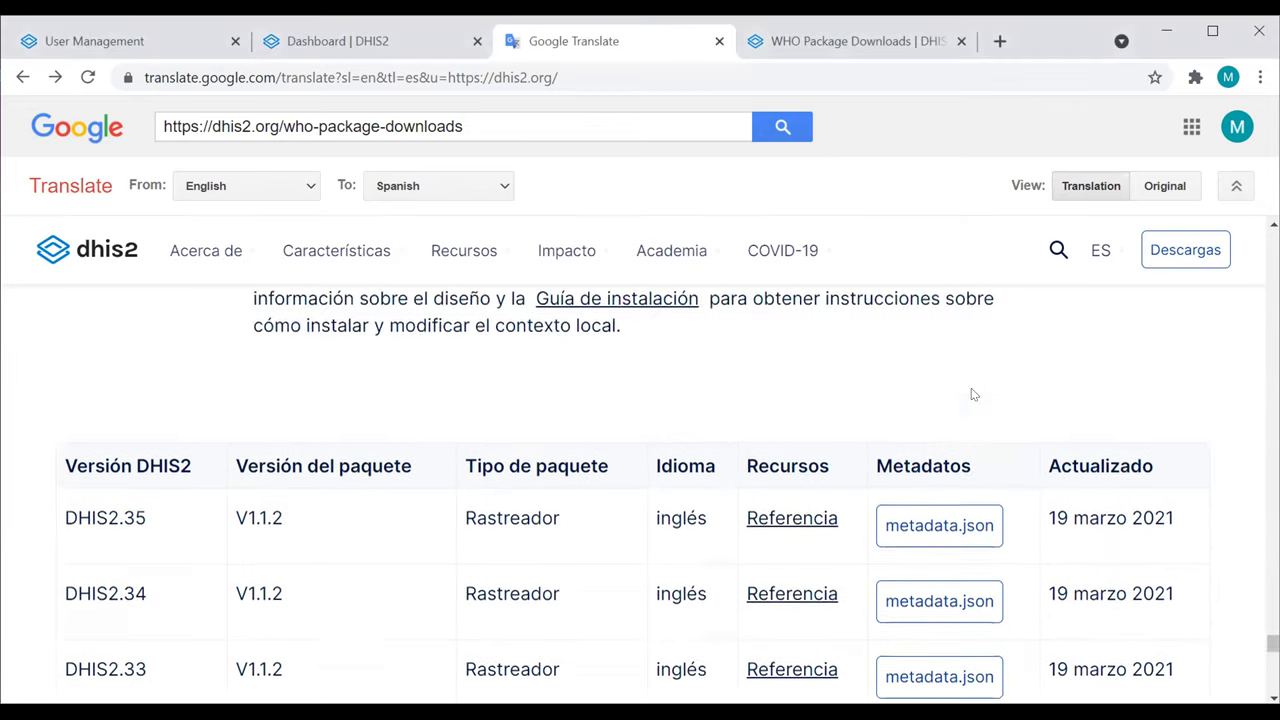
scroll(1006, 442, "down", 2)
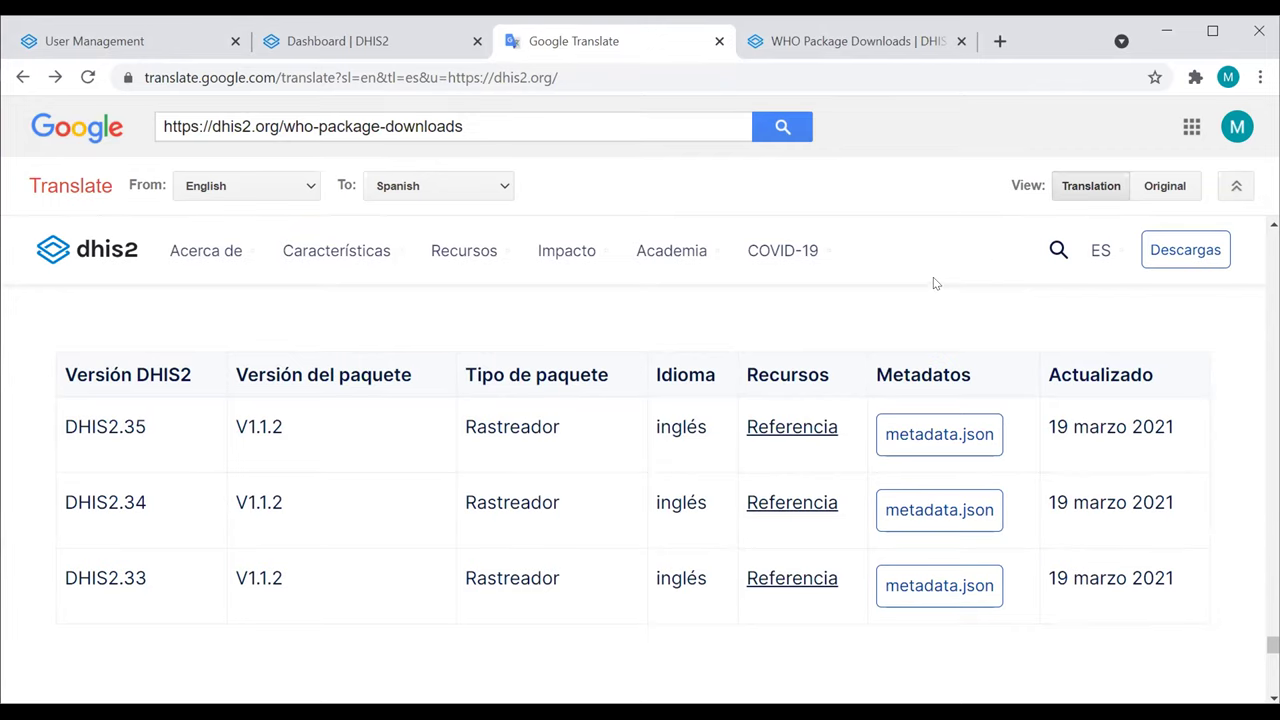
scroll(749, 250, "up", 1)
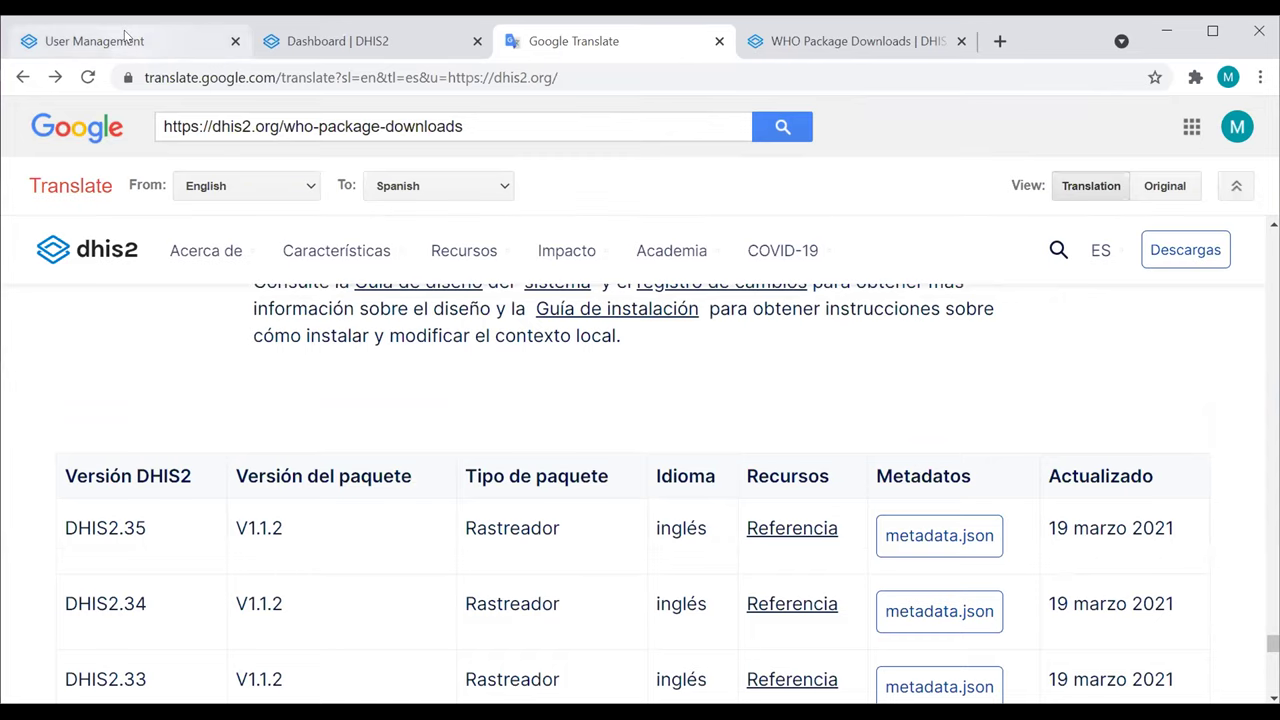
Step: Go from User Management to the DHIS2 dashboard, briefly showing and closing the apps list
left_click(126, 36)
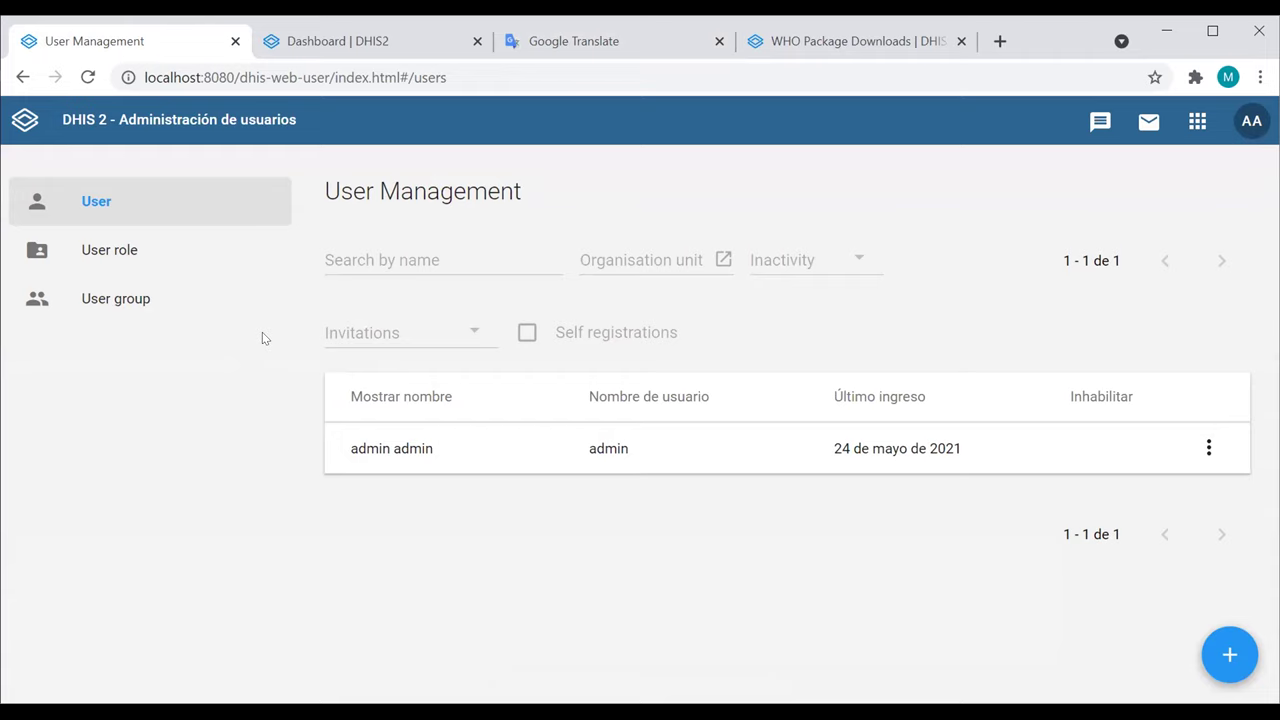
left_click(25, 120)
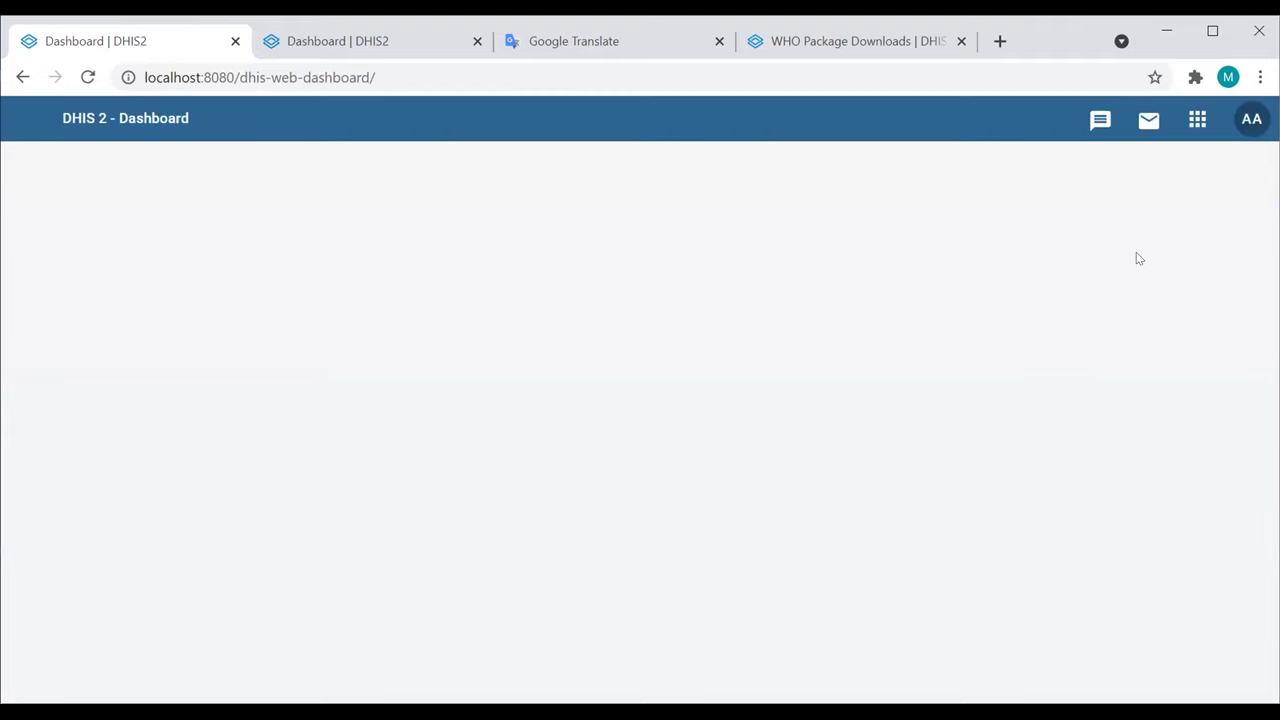
left_click(1197, 121)
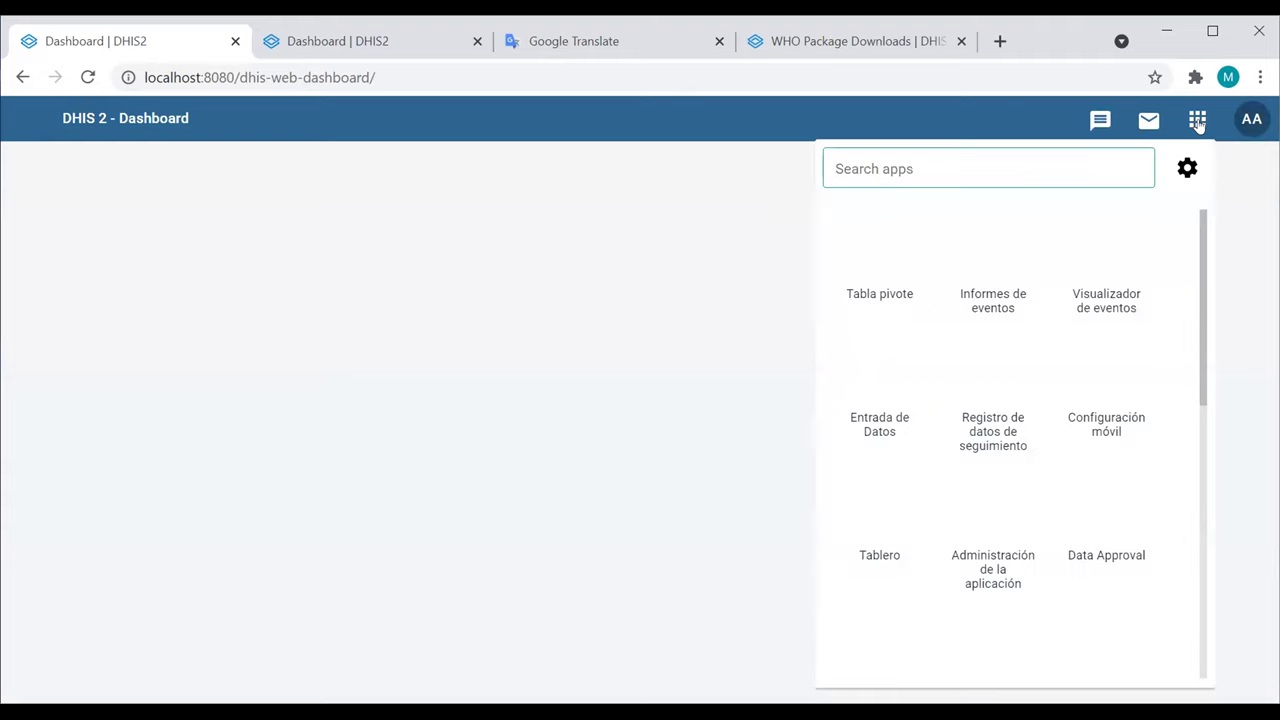
left_click(1250, 172)
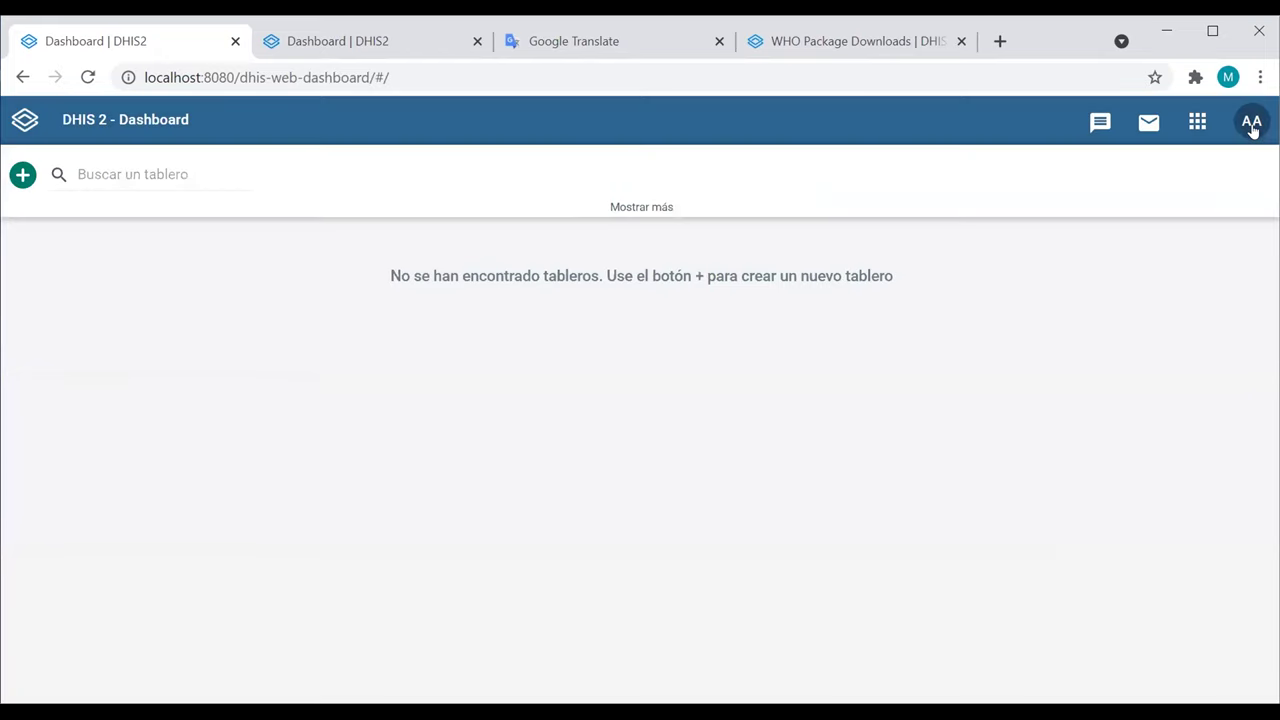
Step: Open About DHIS2 from the profile menu, then reload the User Profile app after it fails
left_click(1252, 128)
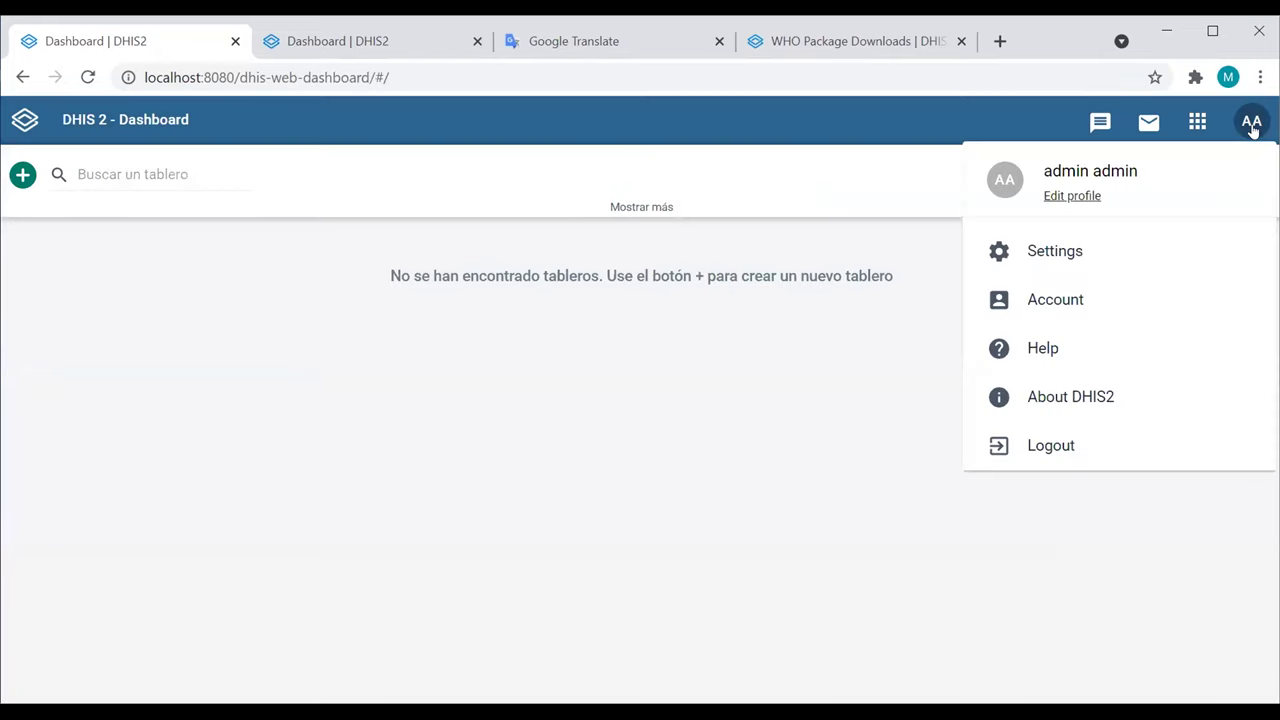
left_click(1106, 396)
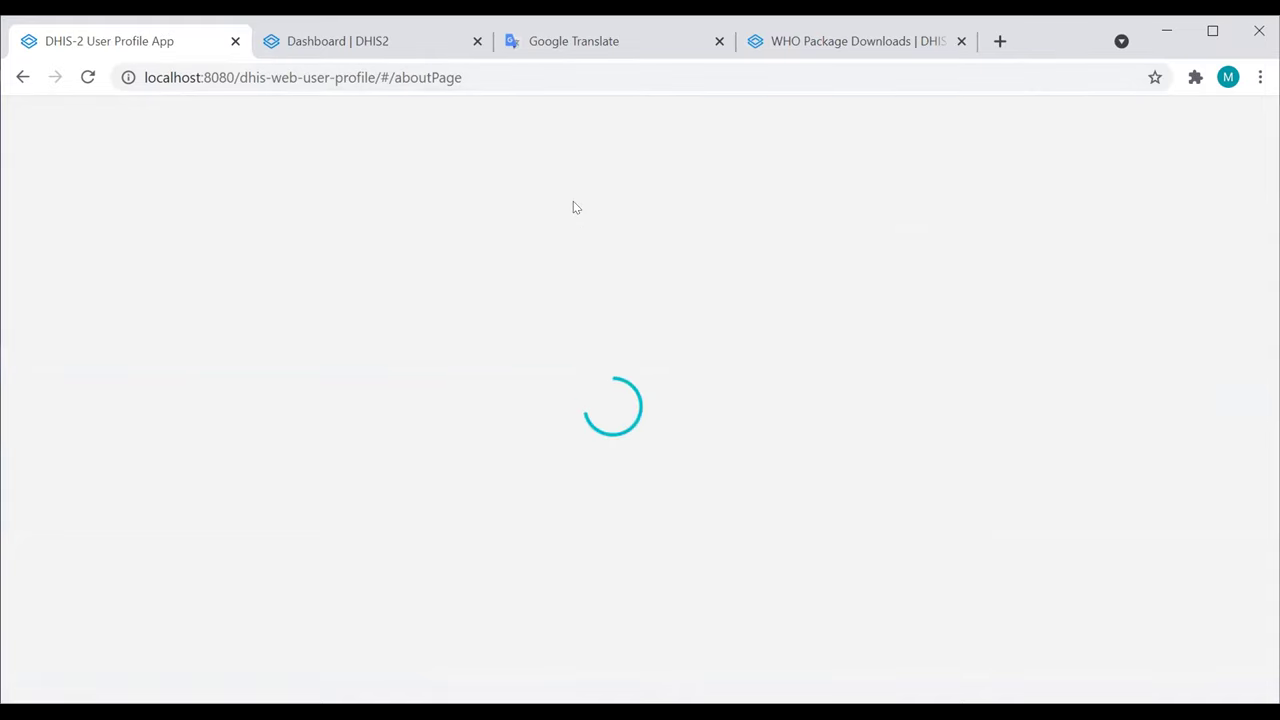
left_click(85, 78)
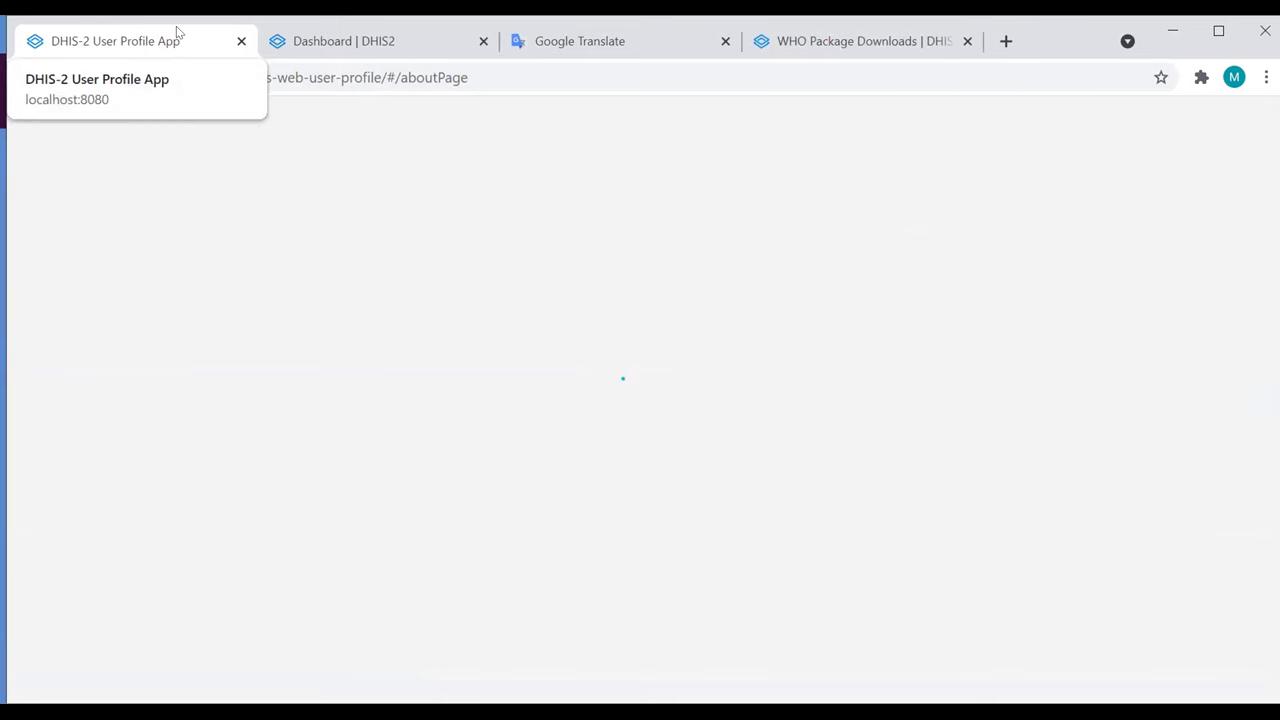
Step: On the demo server, open About DHIS2 and highlight the Versión 2.35.3 row
key("ctrl+Tab")
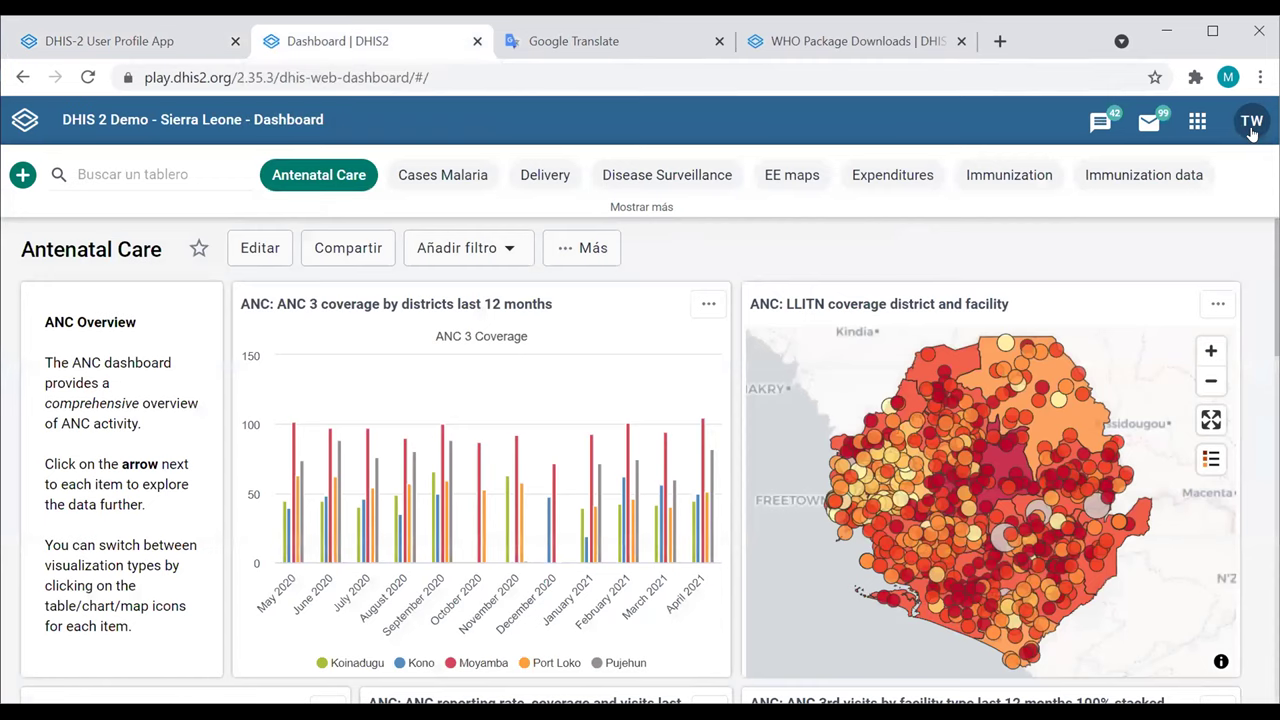
left_click(1251, 130)
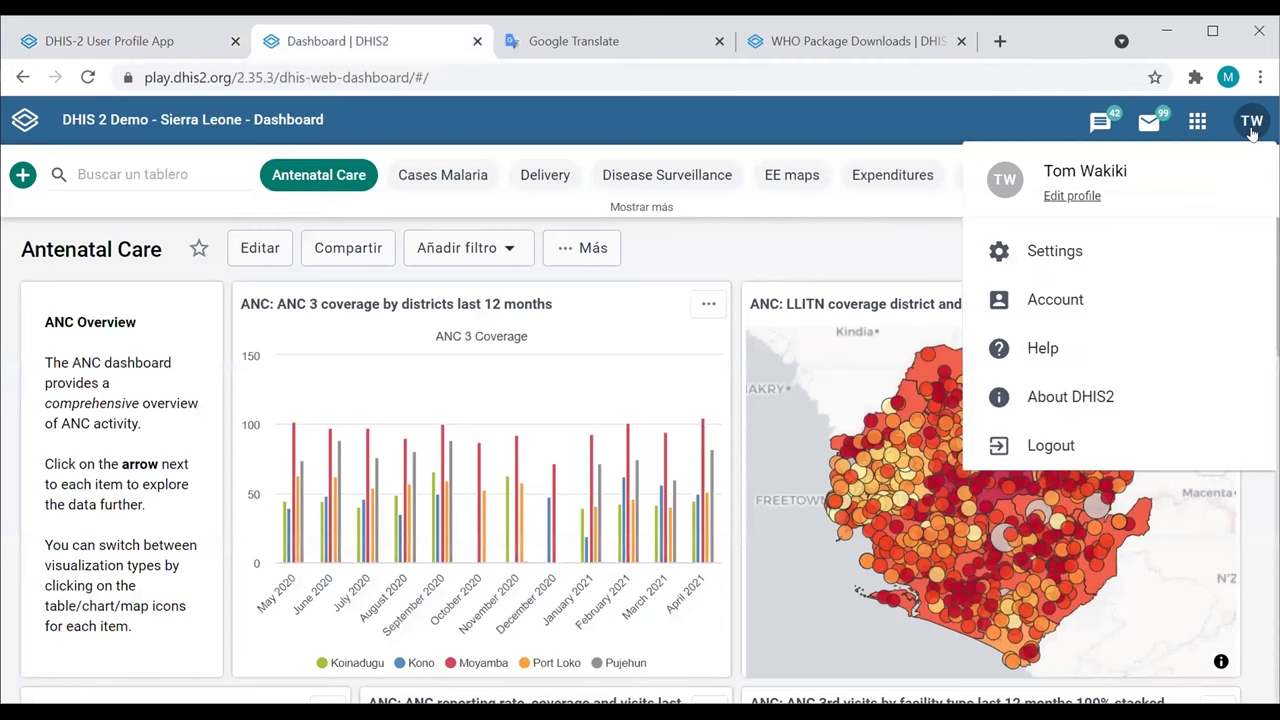
left_click(1085, 400)
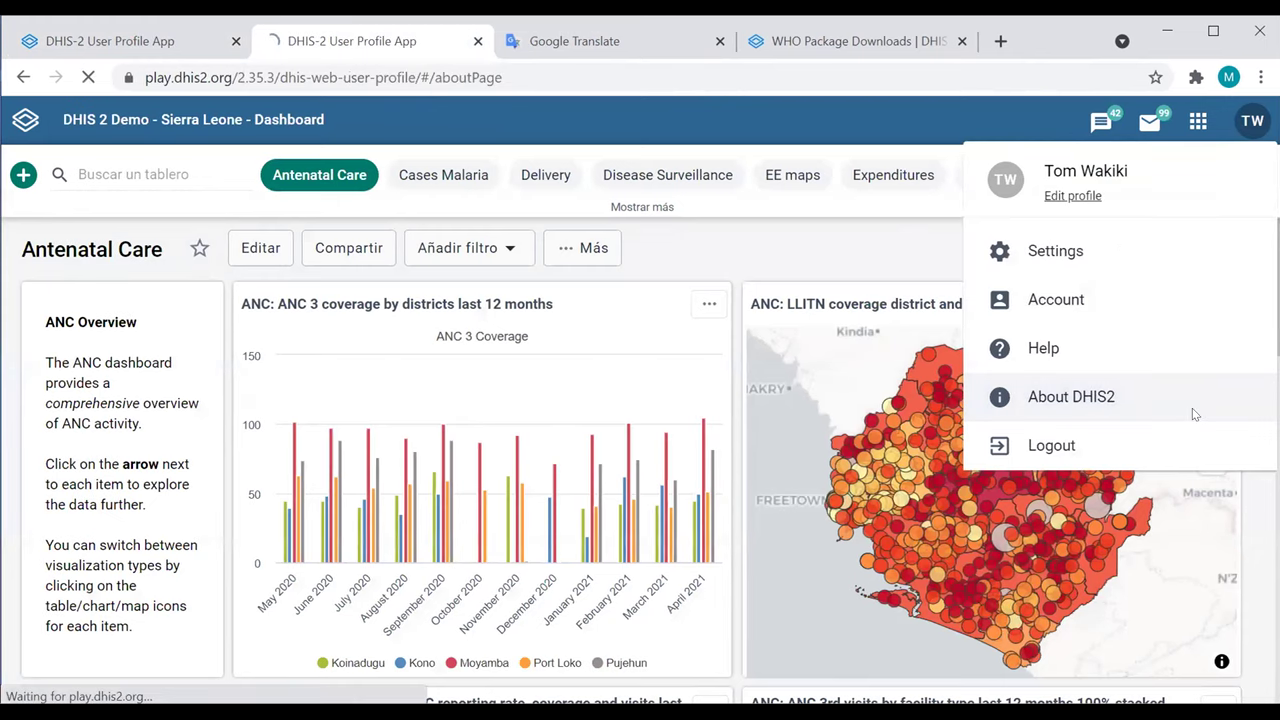
left_click_drag(795, 314, 360, 305)
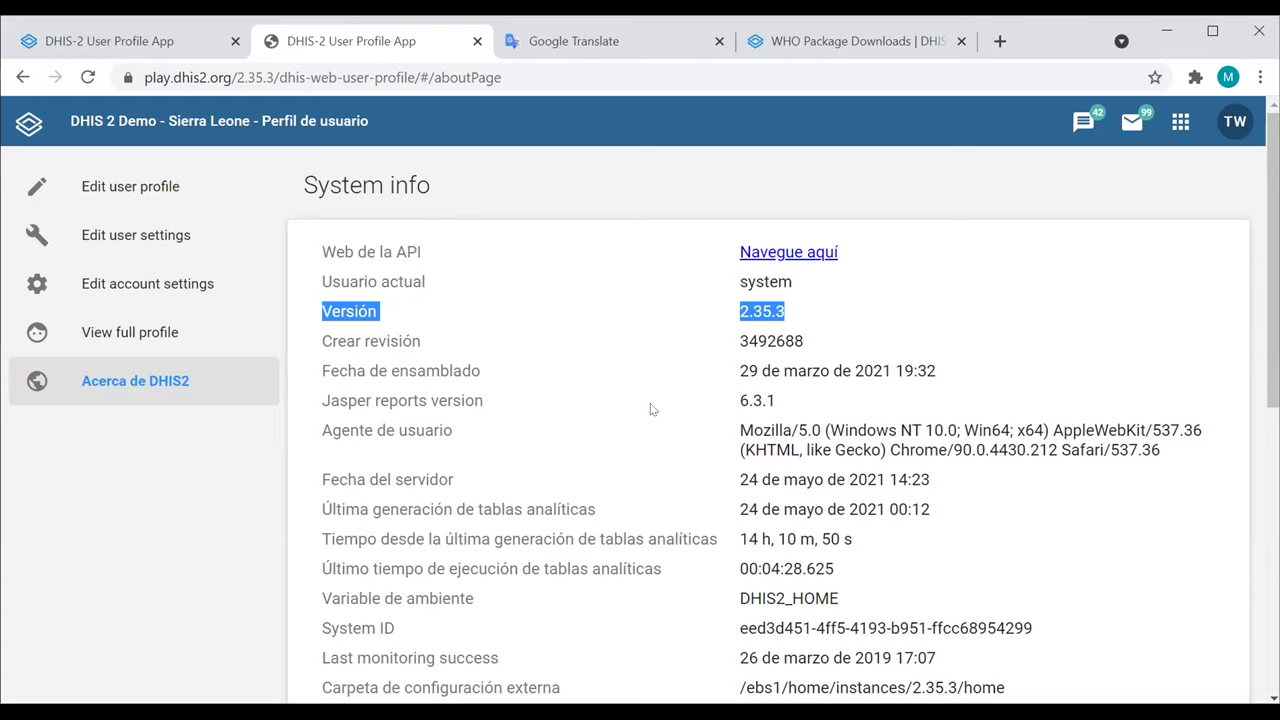
Step: On the localhost tab, strip the app path from the URL to load the root dashboard
left_click(137, 43)
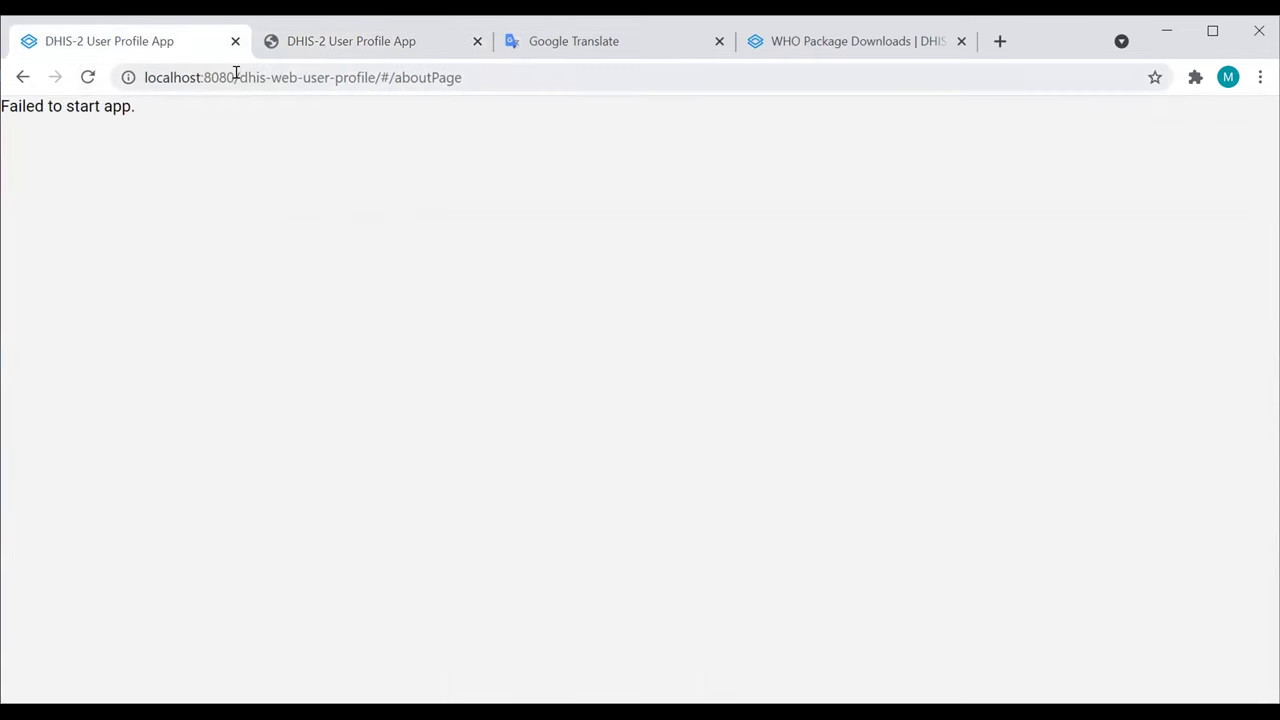
left_click_drag(234, 77, 1200, 106)
key("BackSpace")
key("Return")
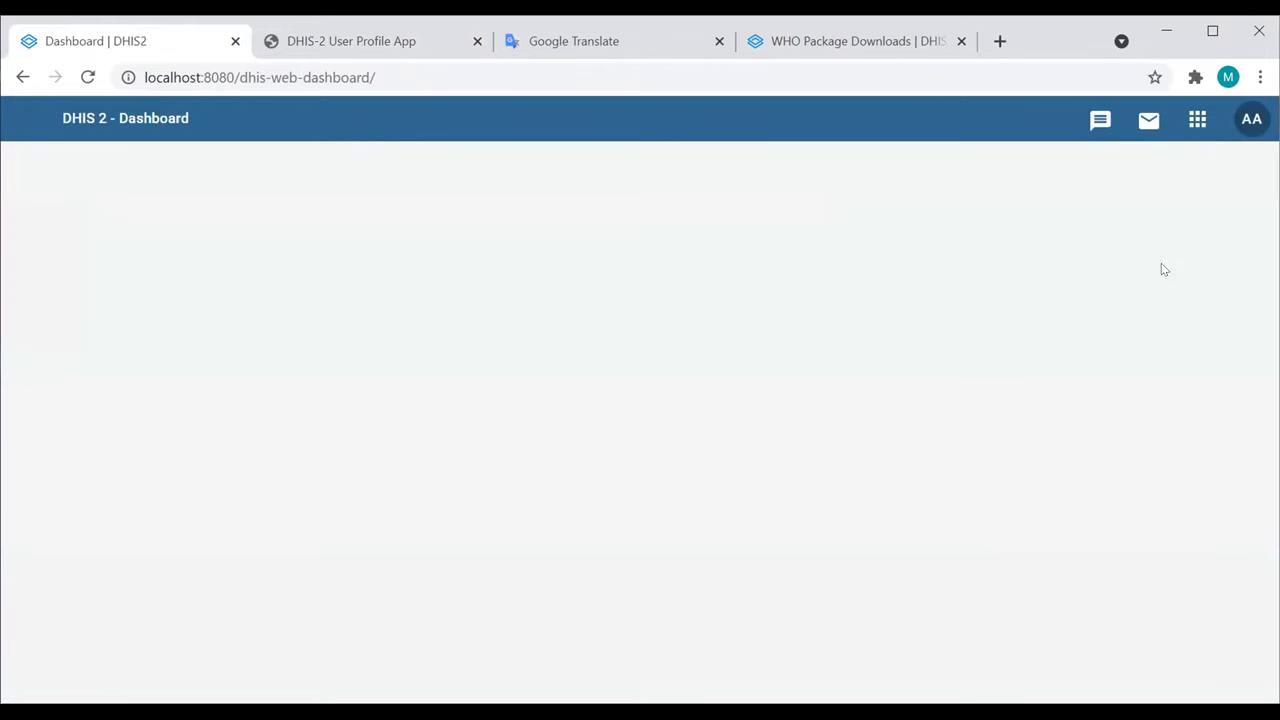
left_click(1197, 120)
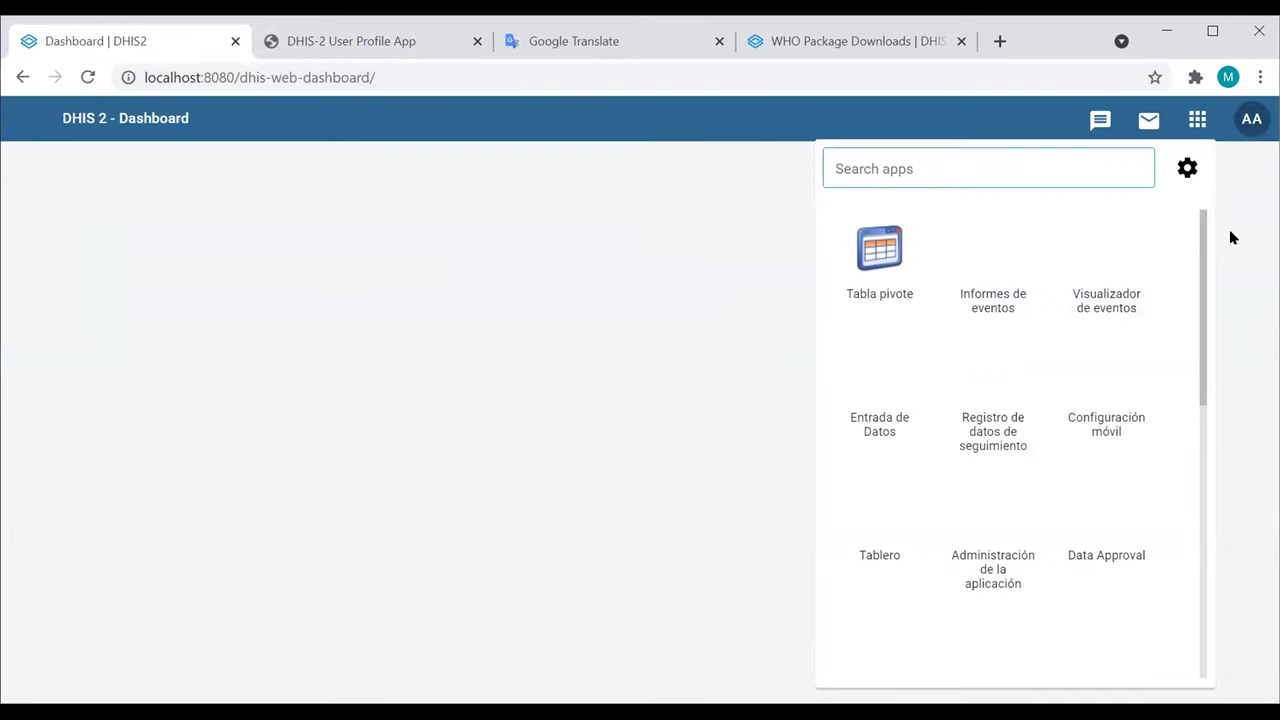
left_click_drag(1203, 240, 1214, 404)
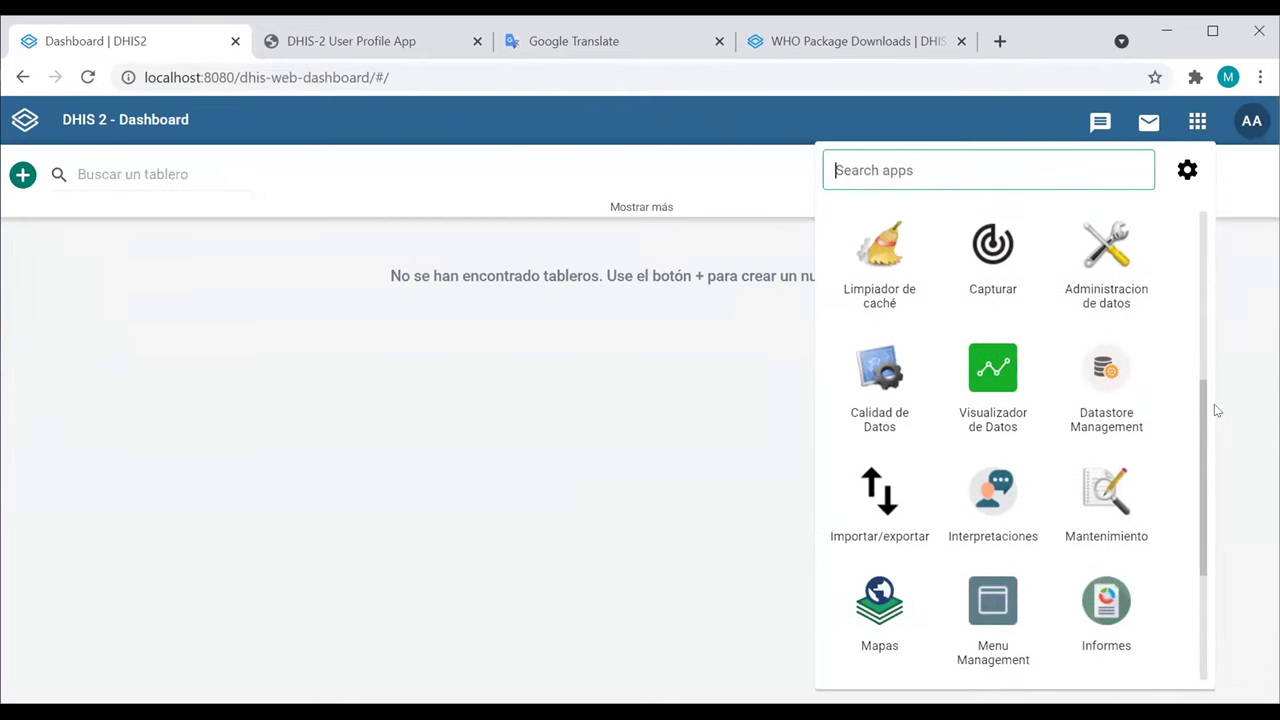
left_click(1106, 495)
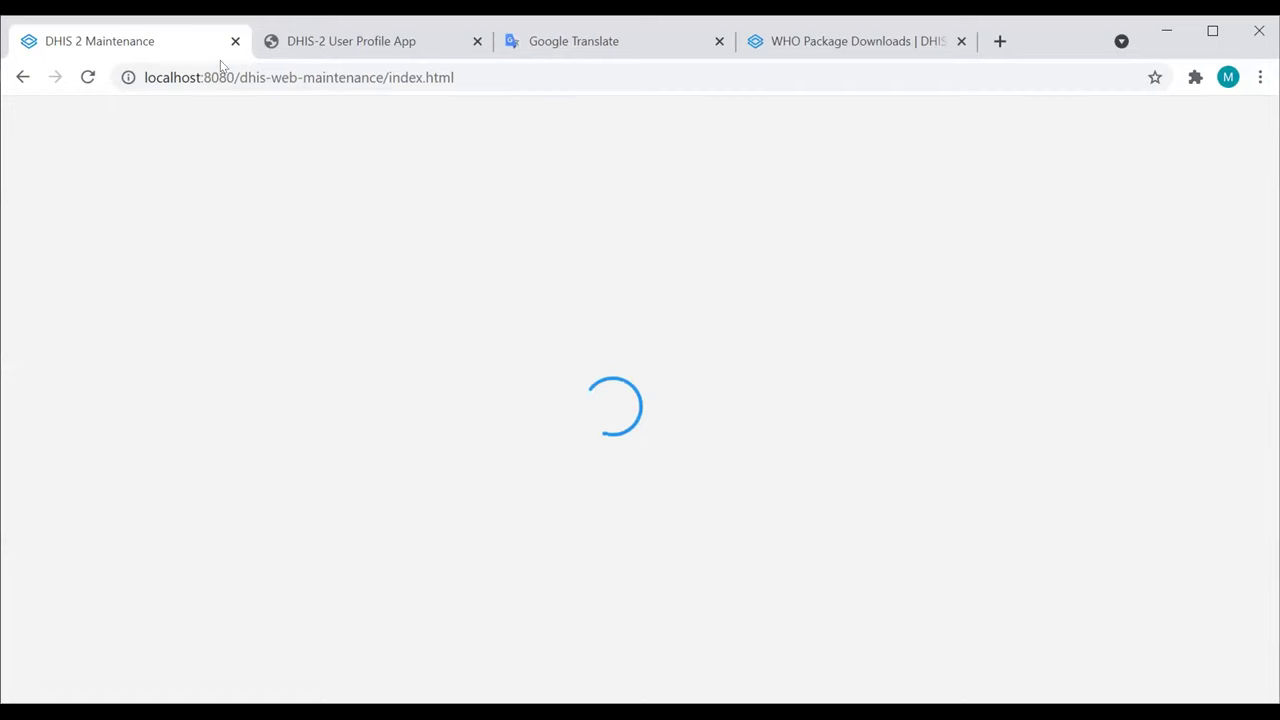
left_click_drag(234, 77, 723, 100)
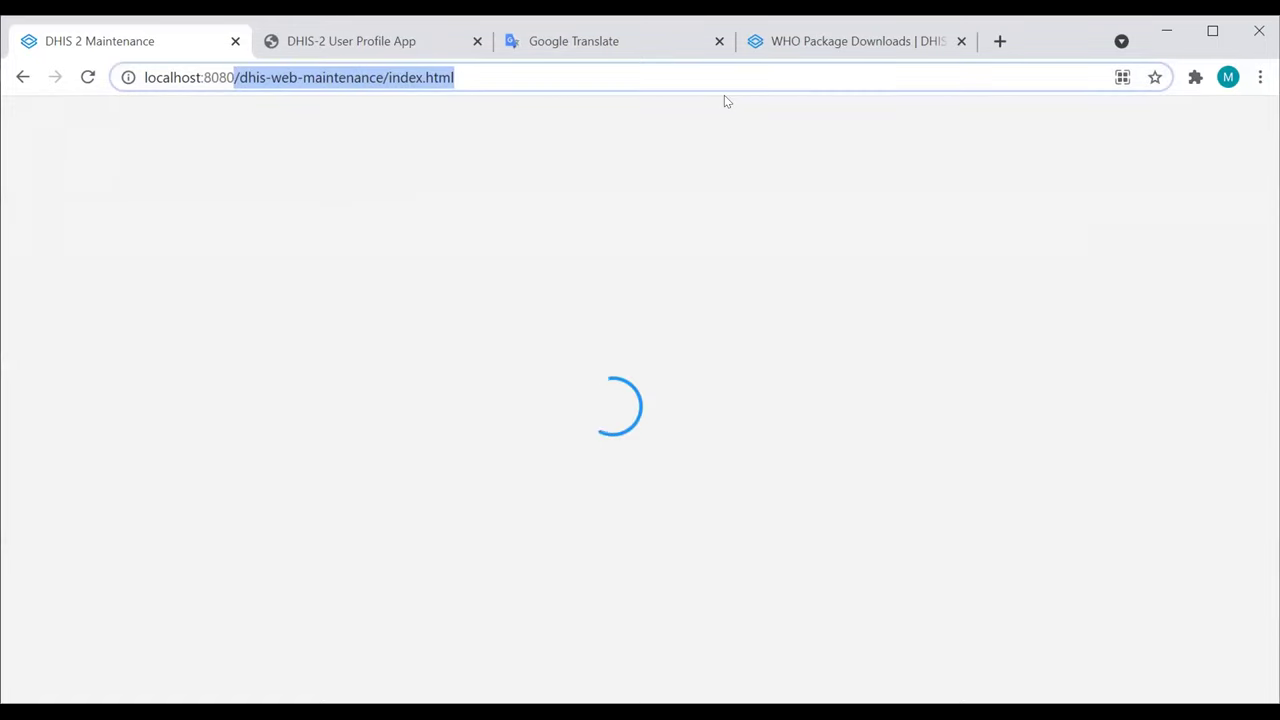
key("BackSpace")
key("Return")
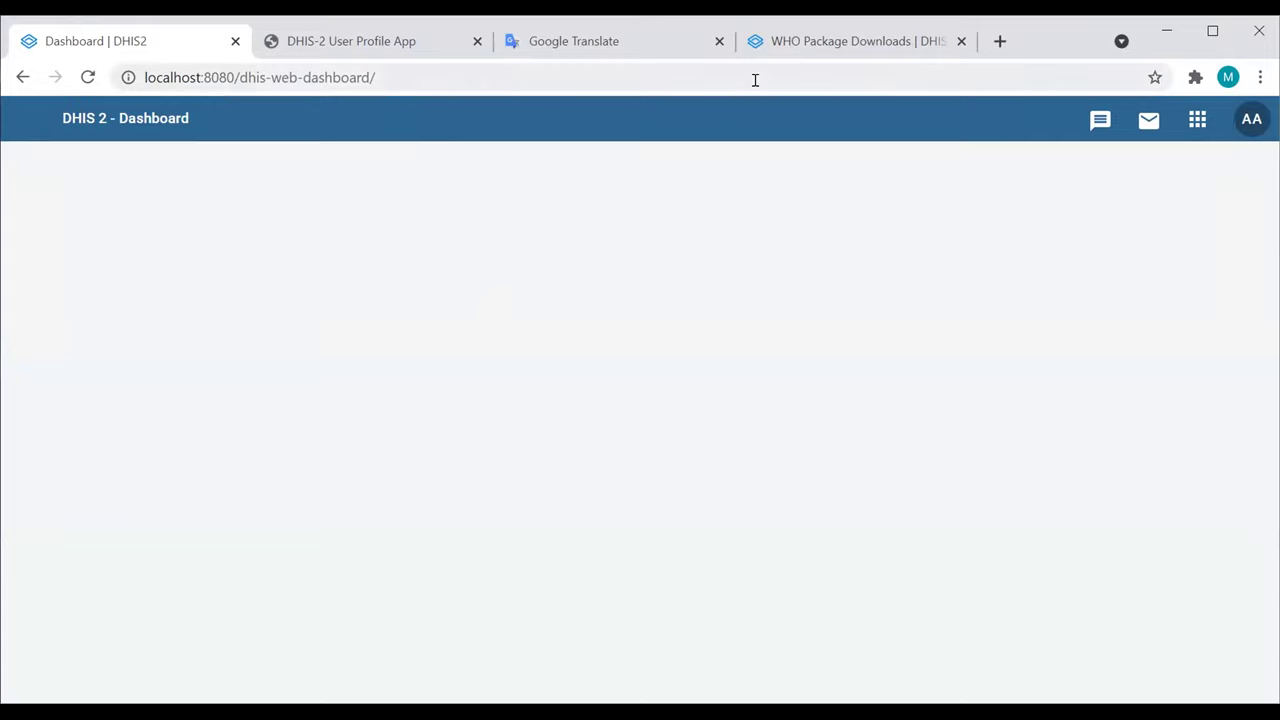
Step: Launch the Importar/exportar app from the installed apps list
left_click(1244, 127)
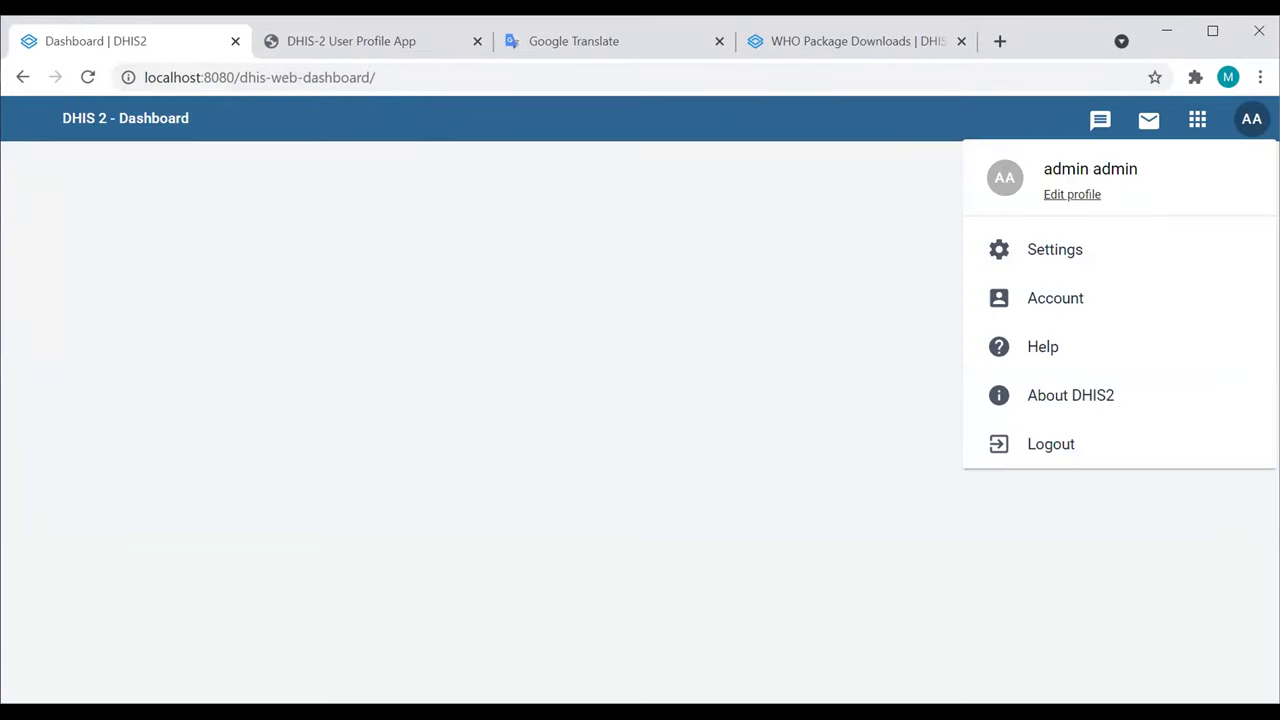
left_click(1197, 120)
scroll(1037, 401, "down", 1)
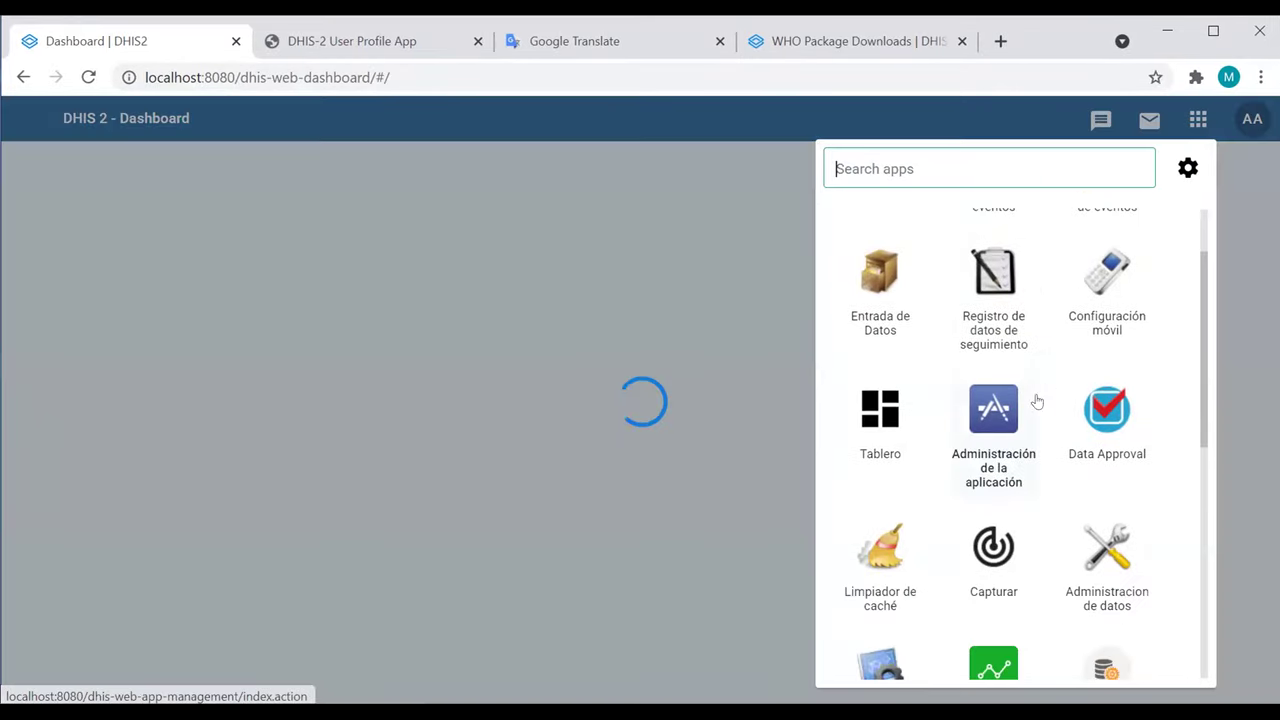
scroll(1045, 396, "down", 3)
scroll(1031, 479, "down", 3)
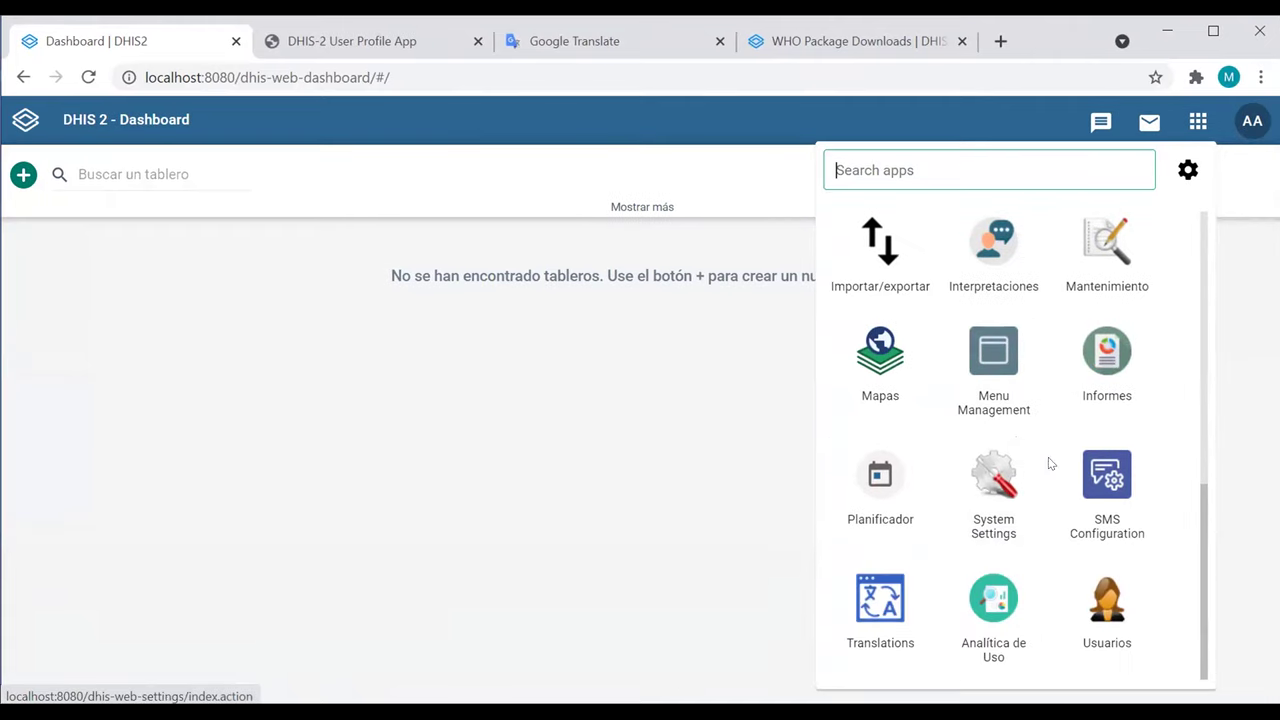
left_click(880, 245)
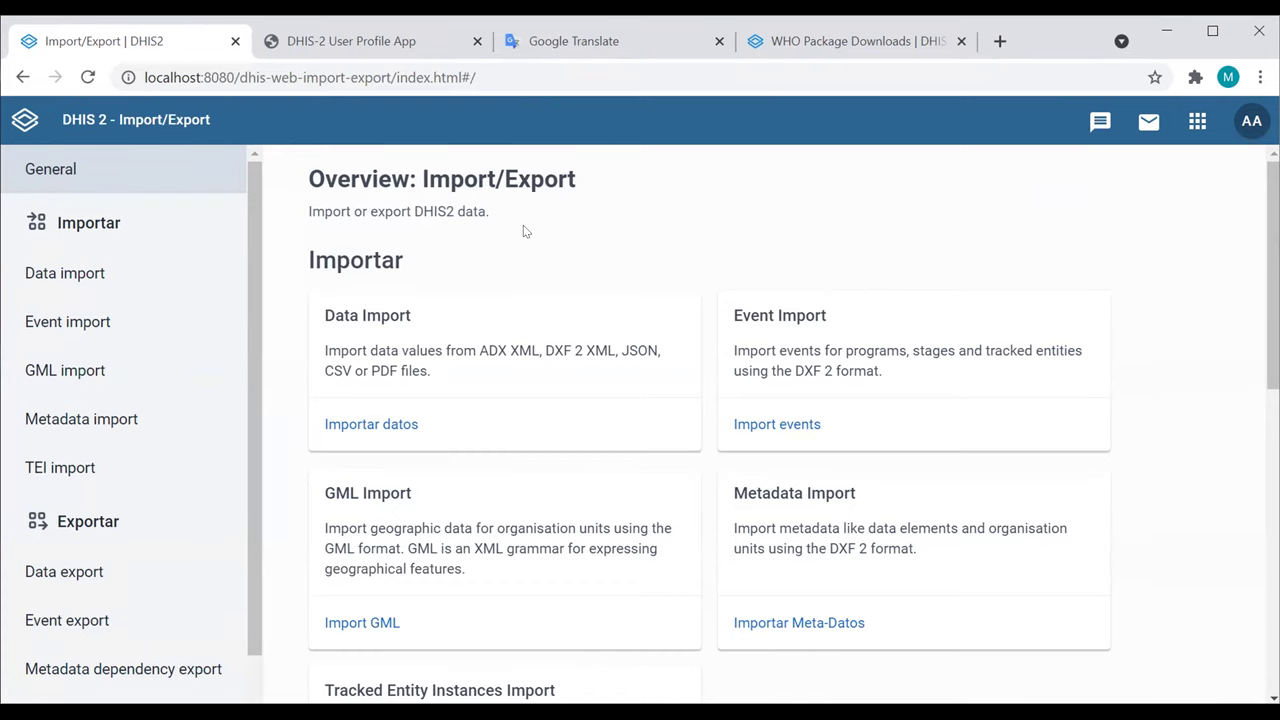
Step: Go to the Metadata import form, leaving JSON format and UID identifier defaults
scroll(540, 227, "down", 1)
left_click(147, 418)
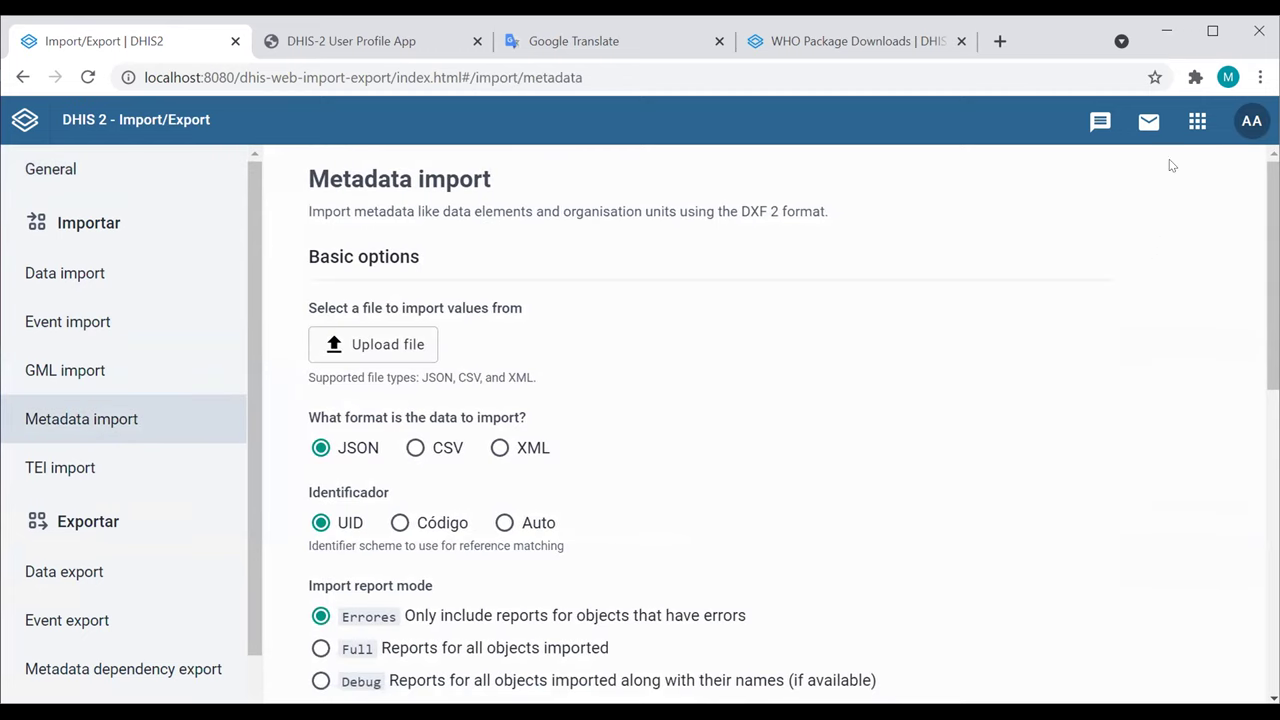
left_click(1197, 122)
scroll(1015, 432, "down", 3)
scroll(1015, 432, "down", 2)
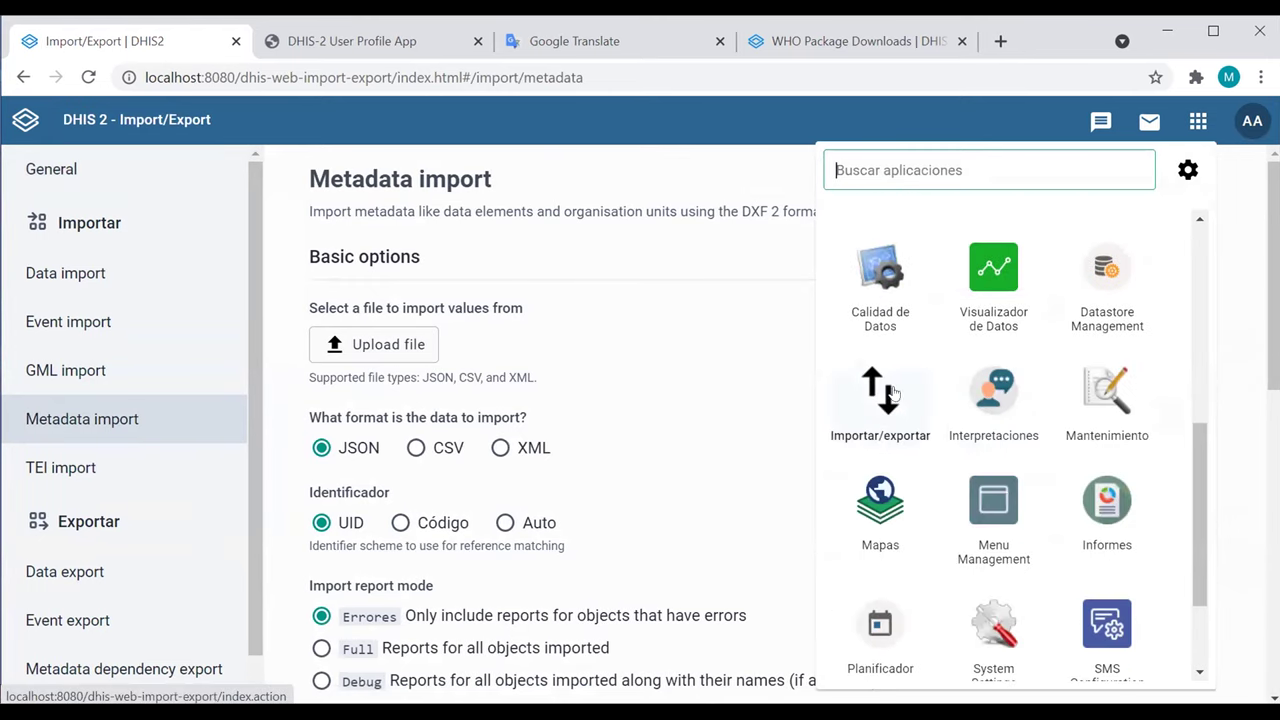
left_click(618, 174)
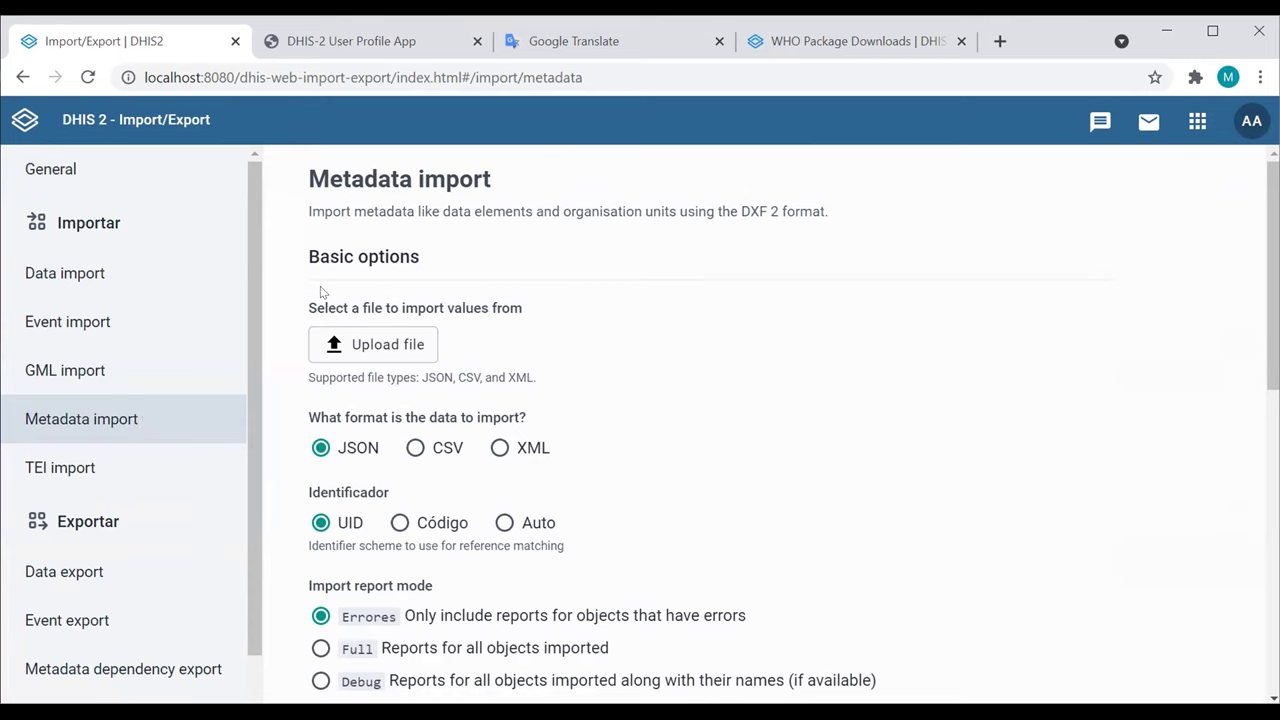
Step: Upload the COVAC tracker _es_Clean.json file from Documents > Metadata packages
left_click(407, 341)
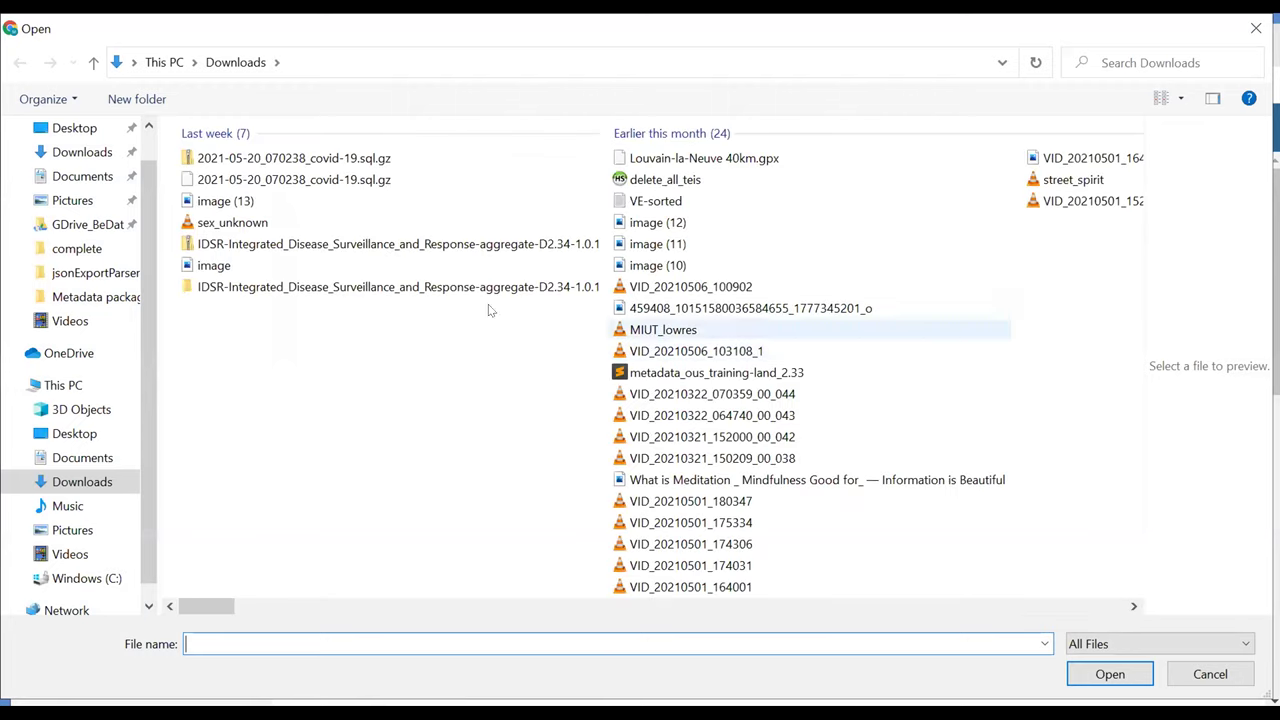
left_click(82, 176)
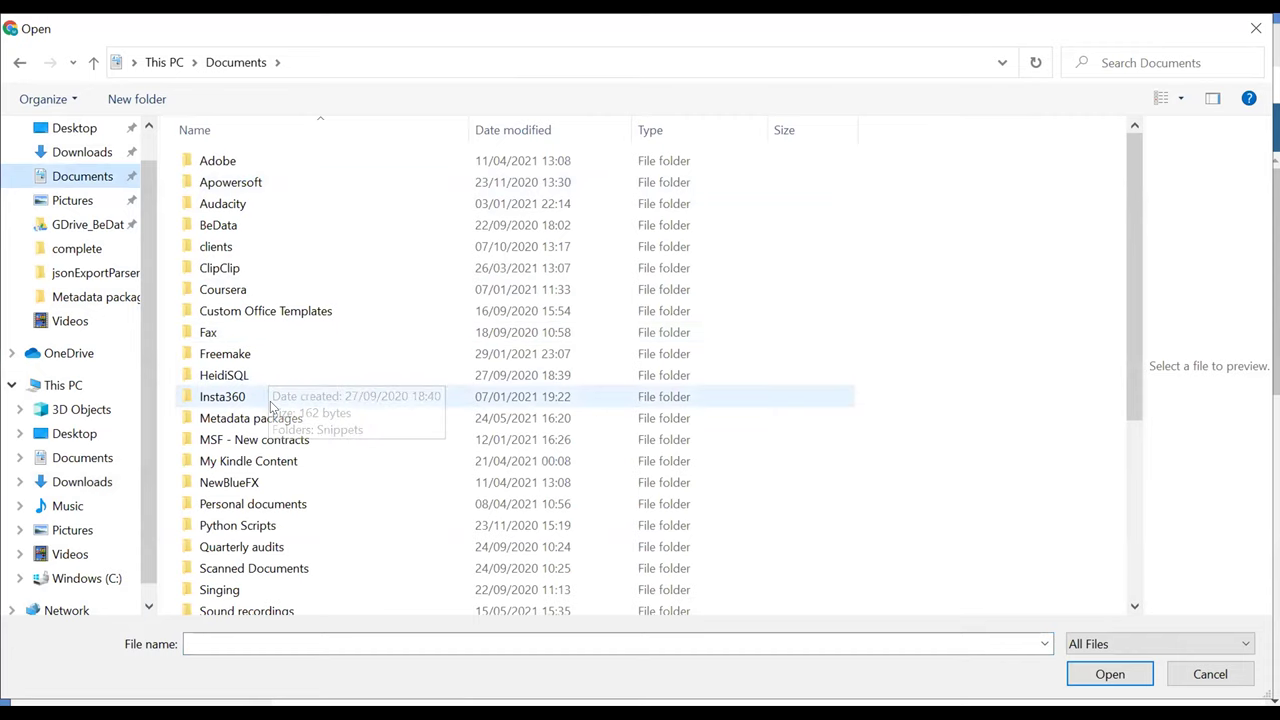
double_click(270, 418)
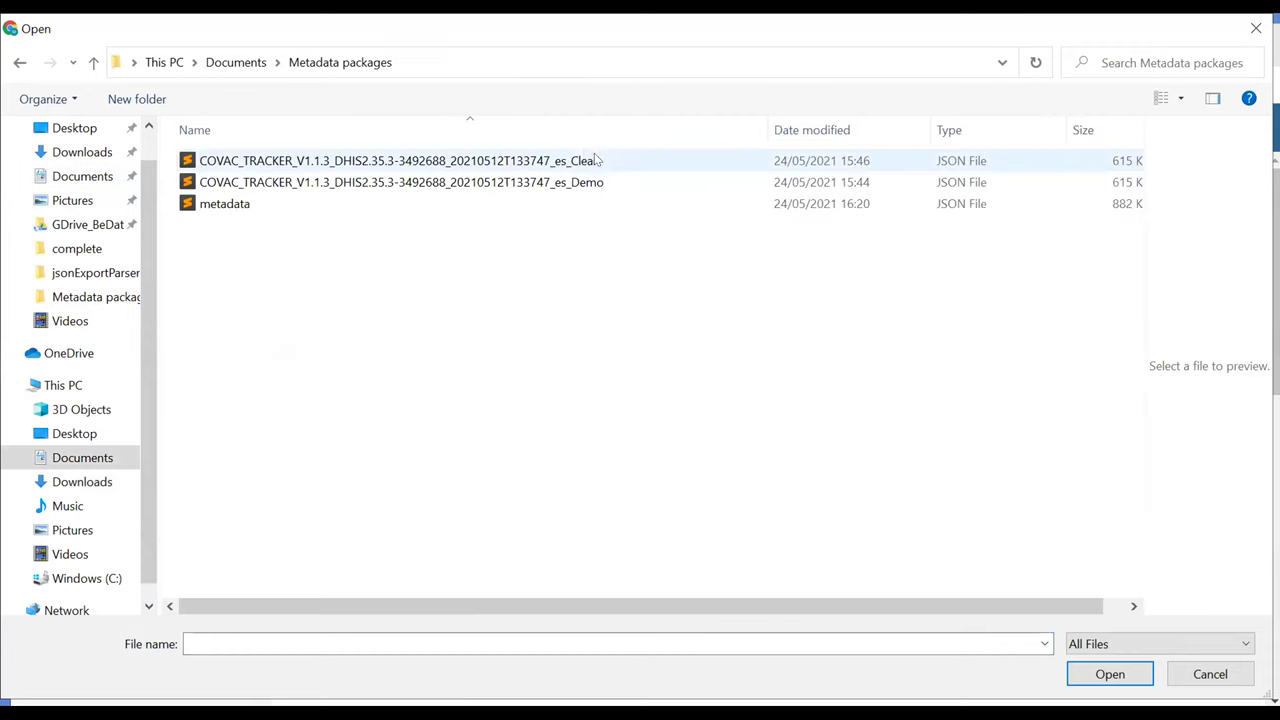
left_click(581, 160)
key("Return")
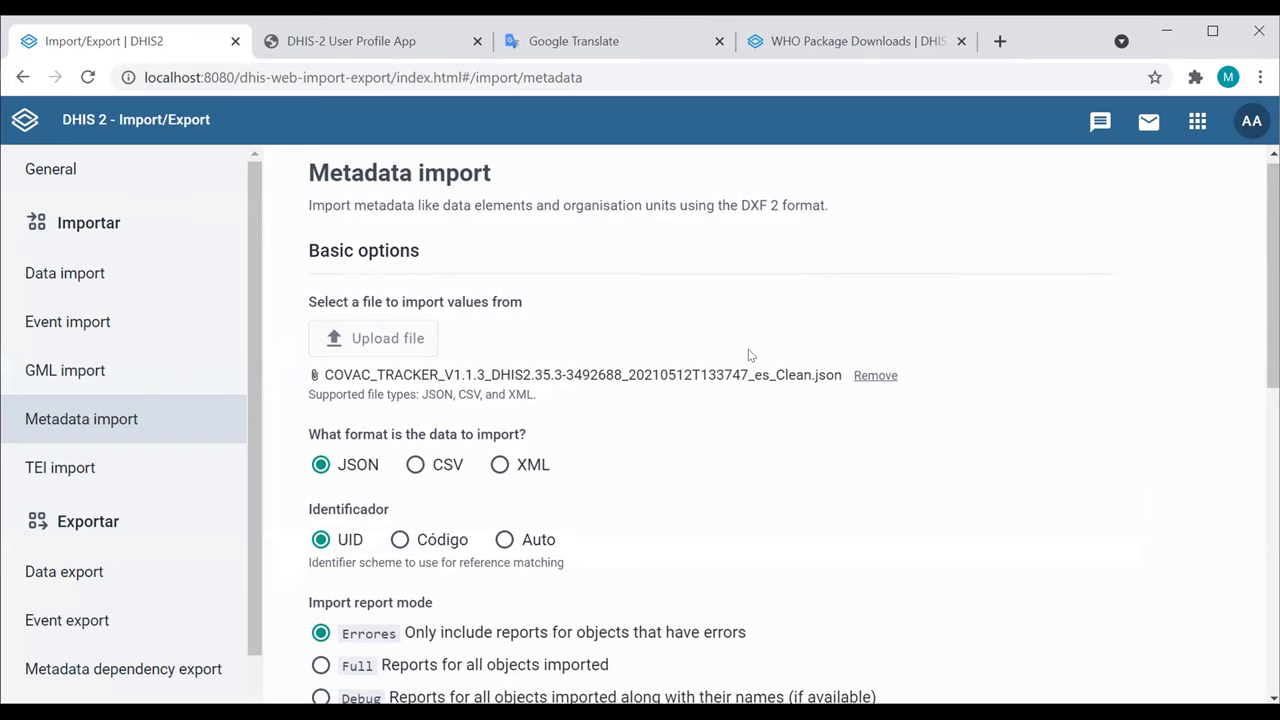
scroll(954, 413, "down", 1)
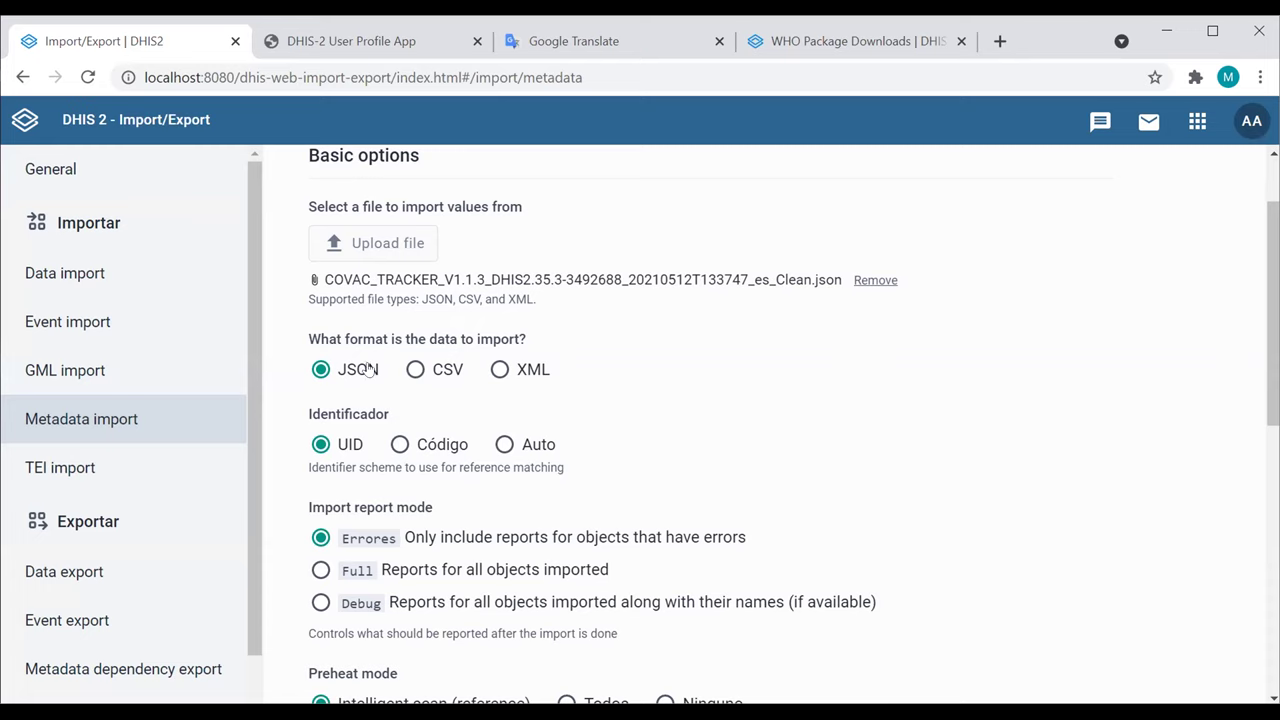
scroll(927, 396, "down", 1)
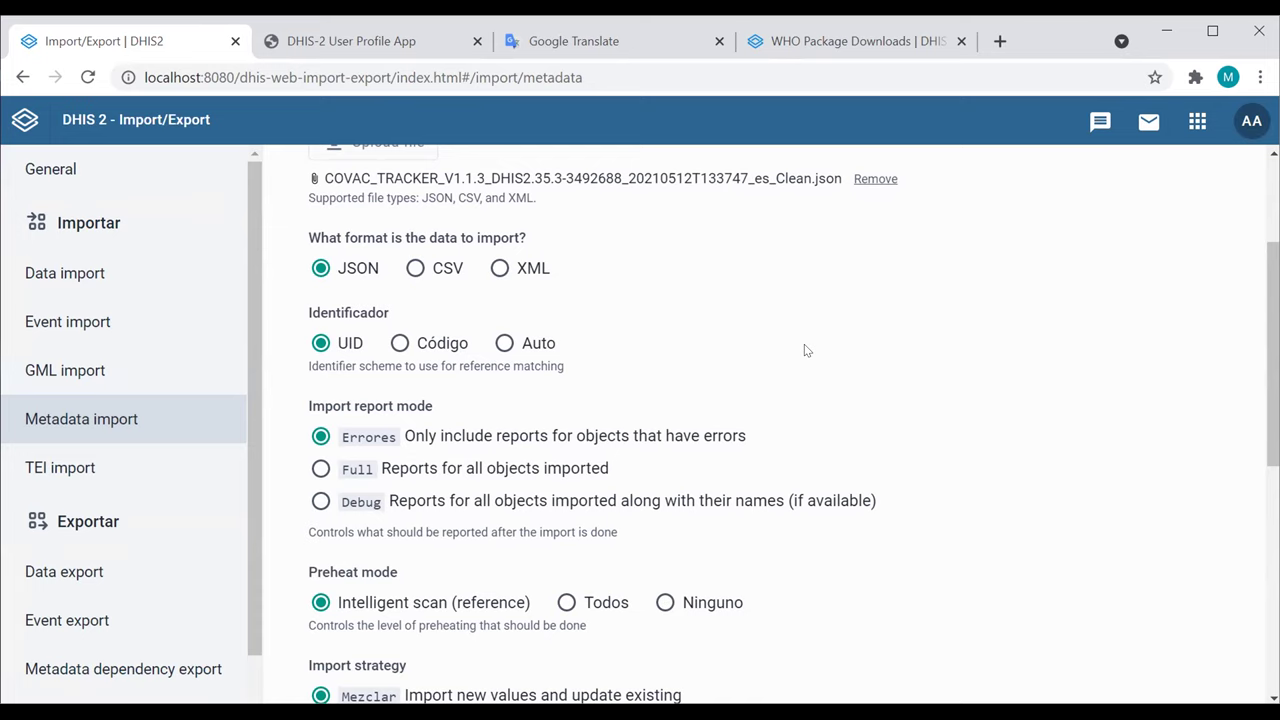
scroll(783, 346, "up", 1)
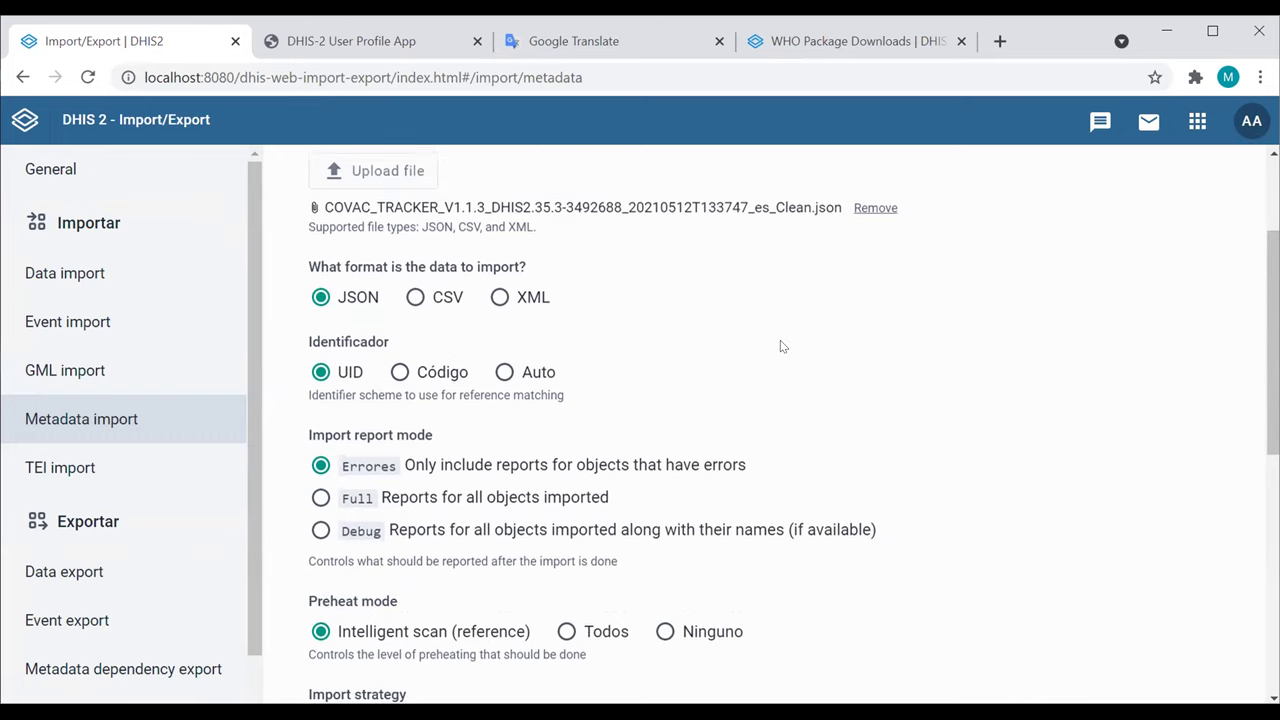
scroll(783, 346, "down", 1)
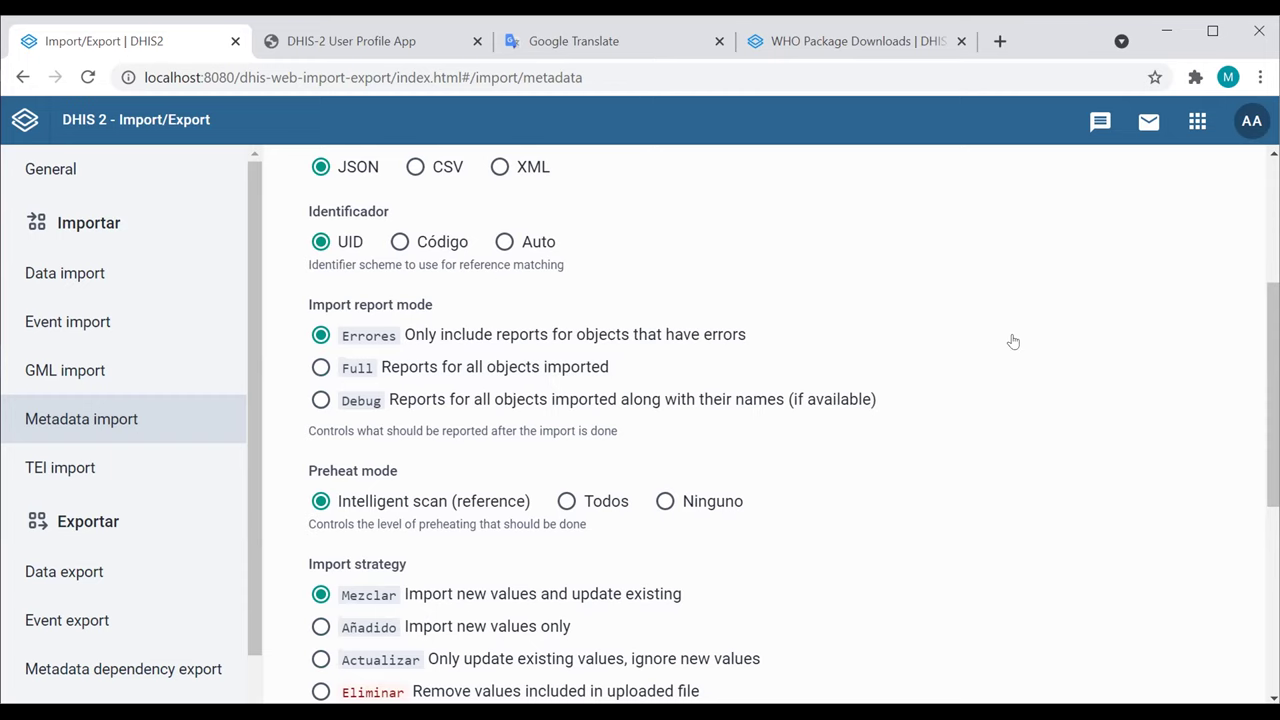
scroll(1028, 342, "down", 1)
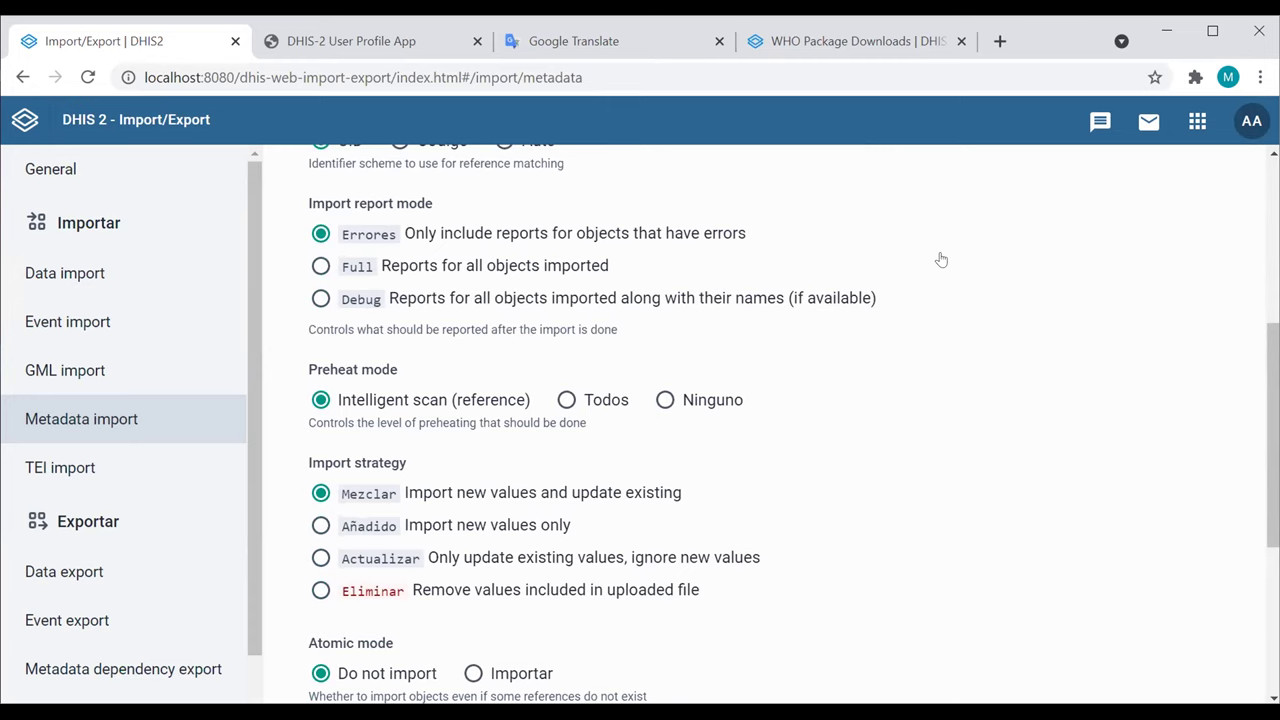
scroll(980, 314, "down", 1)
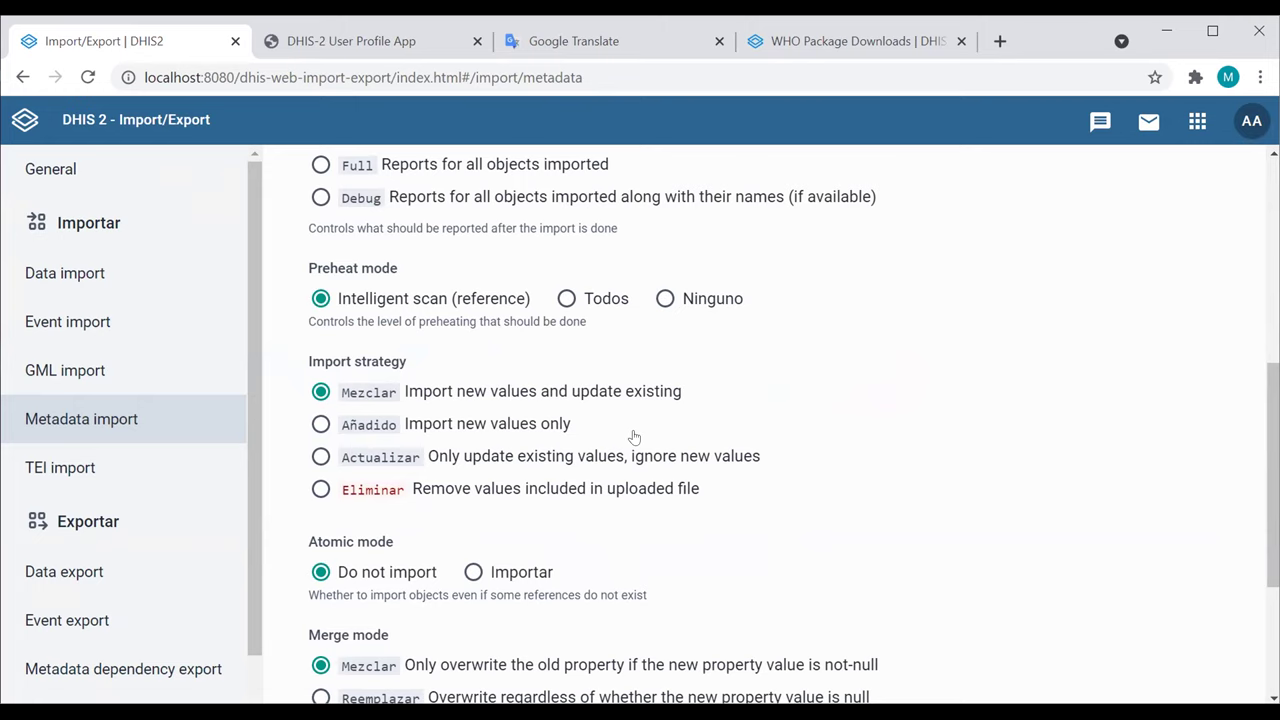
scroll(852, 395, "down", 1)
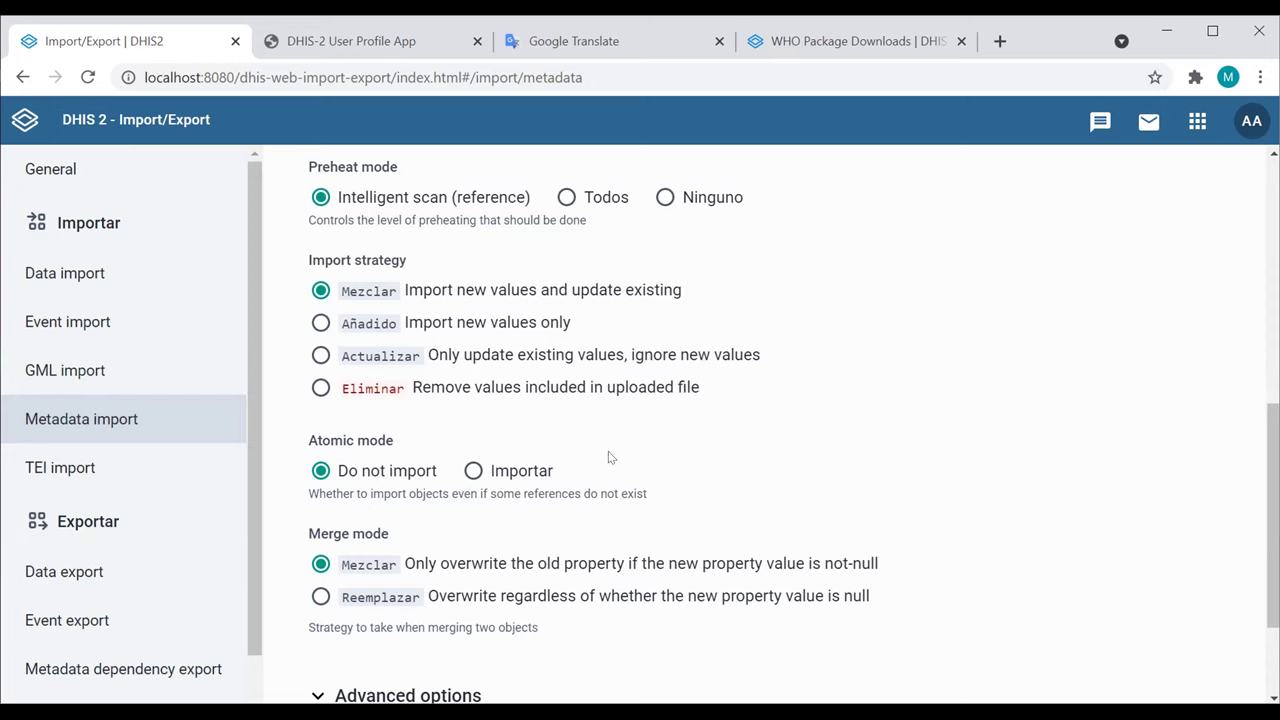
left_click(472, 471)
left_click_drag(309, 436, 320, 471)
left_click(320, 471)
scroll(932, 404, "down", 1)
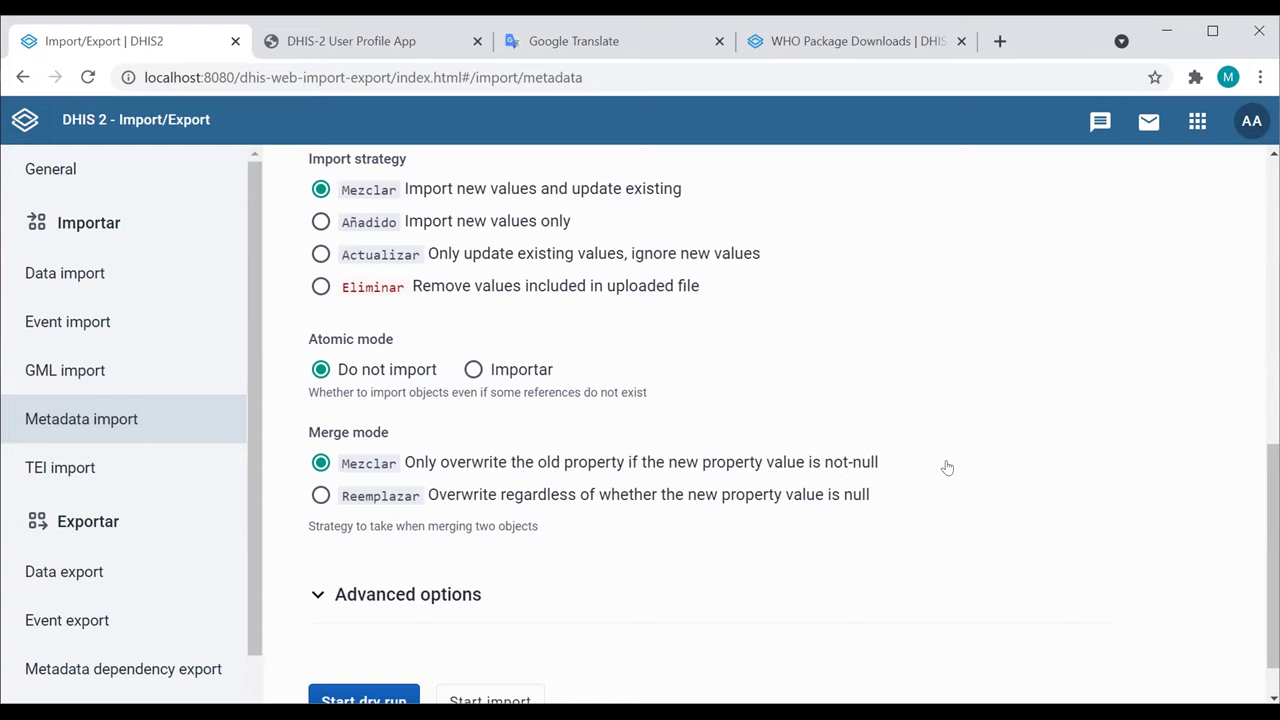
scroll(988, 420, "down", 1)
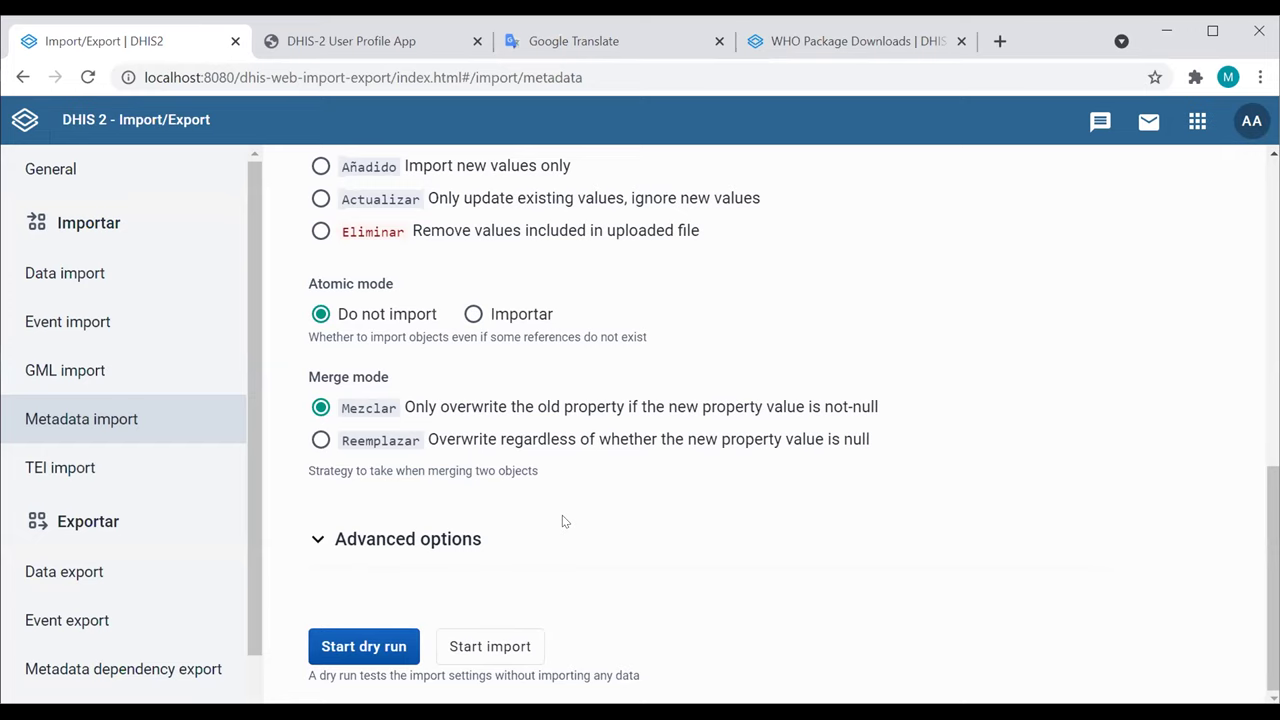
Step: Start the dry run of the Clean metadata file and scroll to the Completado job summary
left_click(344, 634)
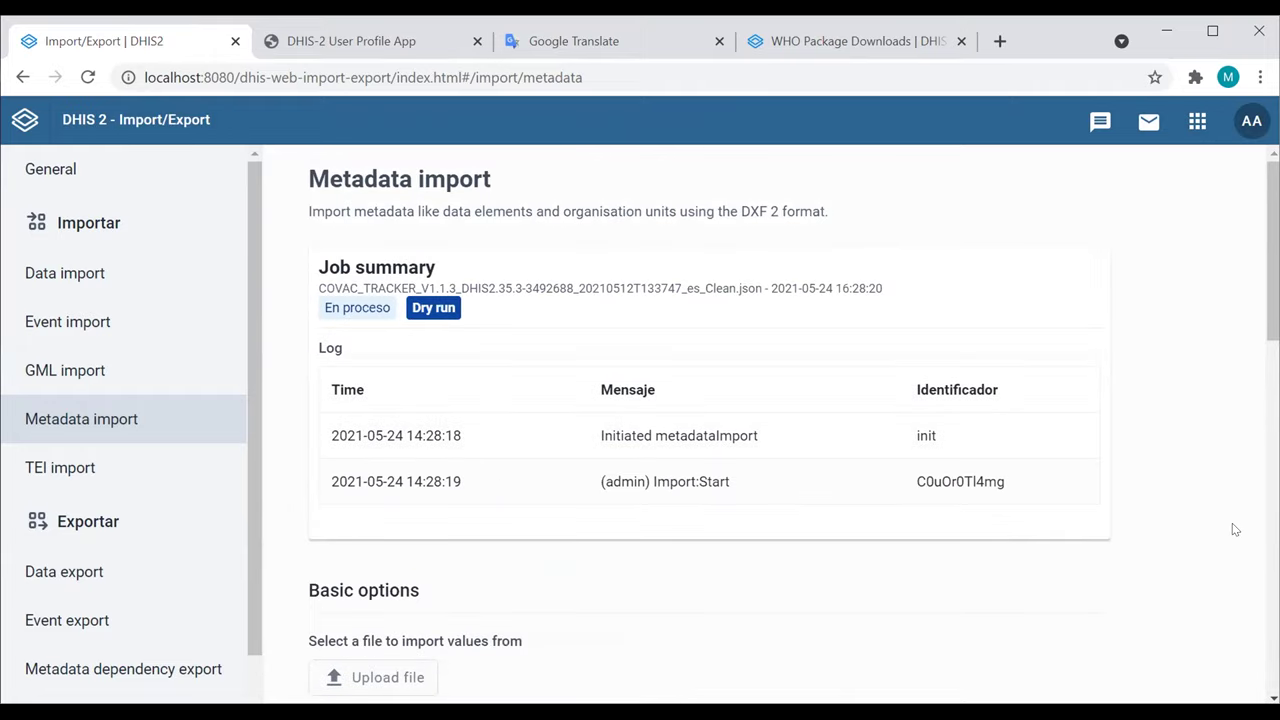
scroll(1192, 497, "down", 2)
scroll(917, 349, "down", 1)
scroll(917, 349, "up", 1)
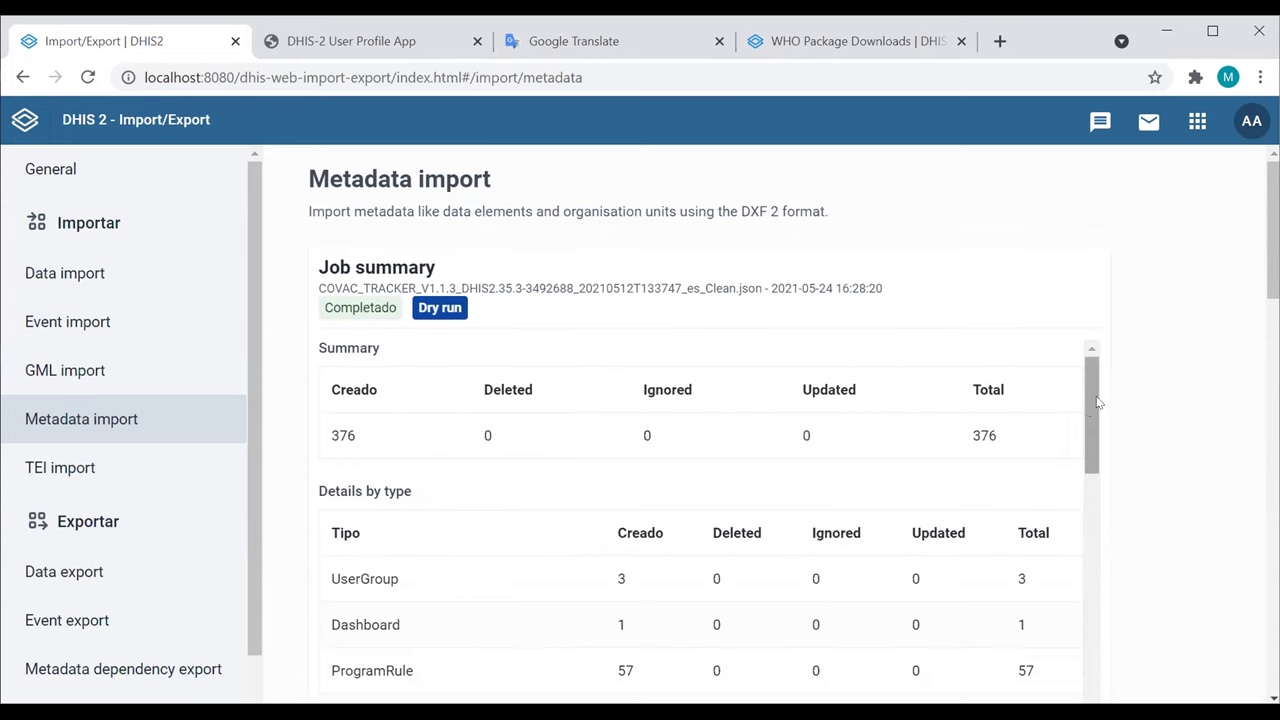
scroll(1197, 389, "down", 1)
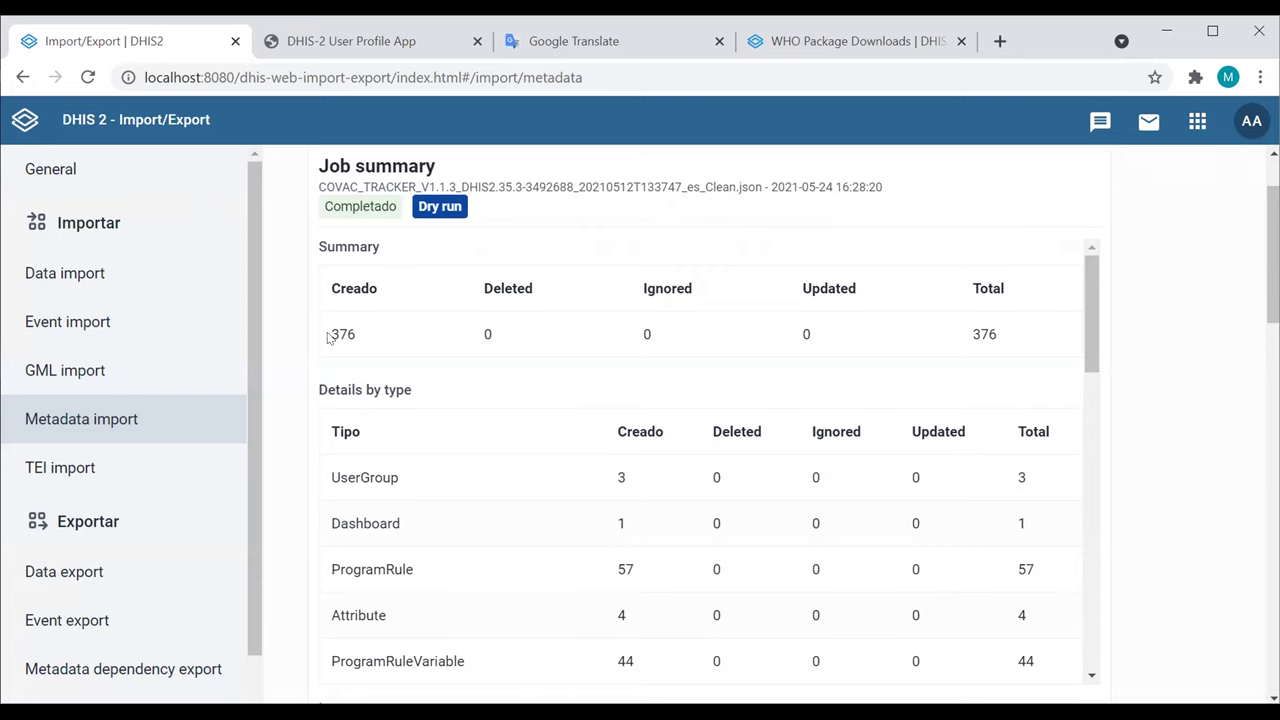
Step: Highlight the 376 created objects with 0 ignored and review the Details by type table
left_click_drag(326, 329, 362, 331)
scroll(900, 325, "down", 2)
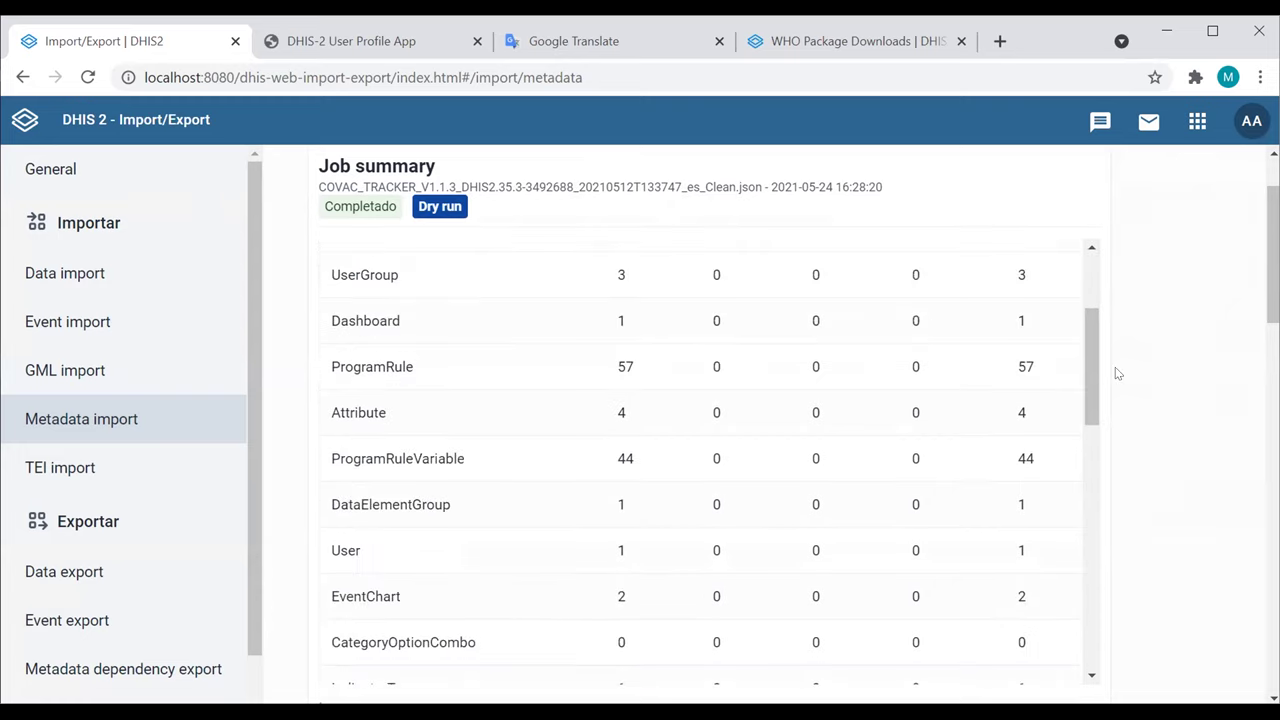
left_click_drag(1092, 374, 1103, 336)
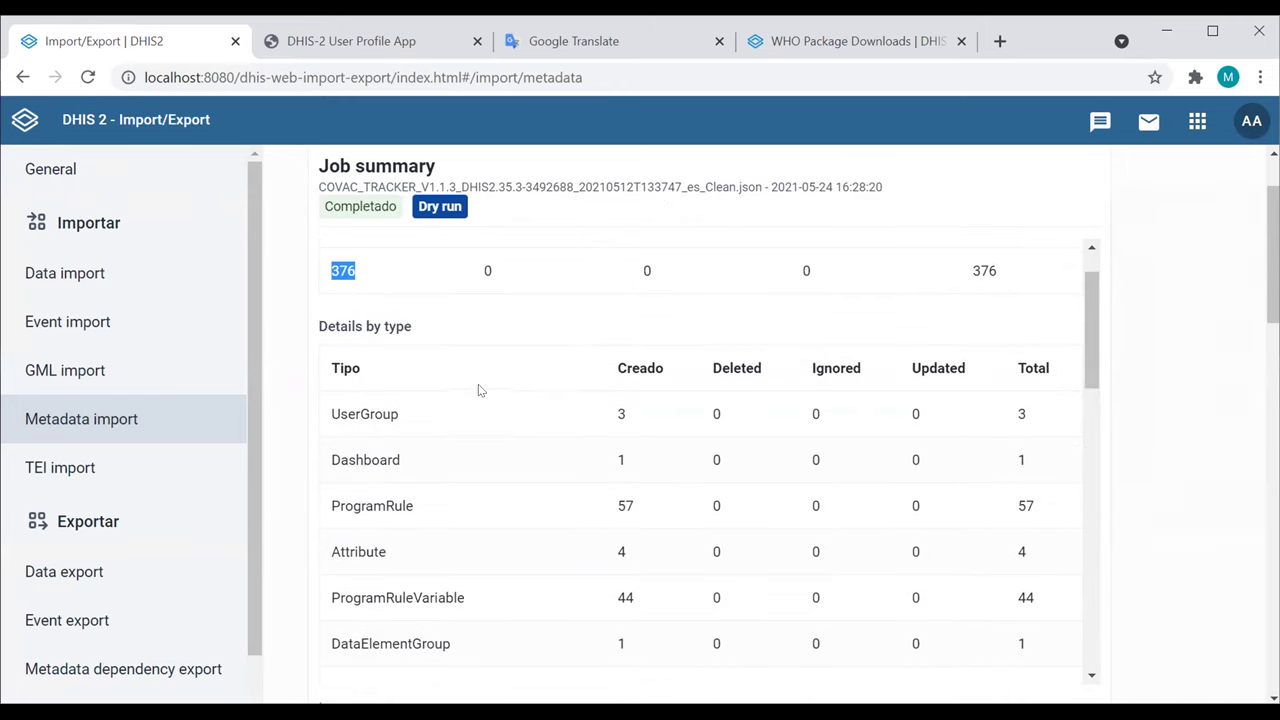
left_click_drag(1092, 342, 1094, 615)
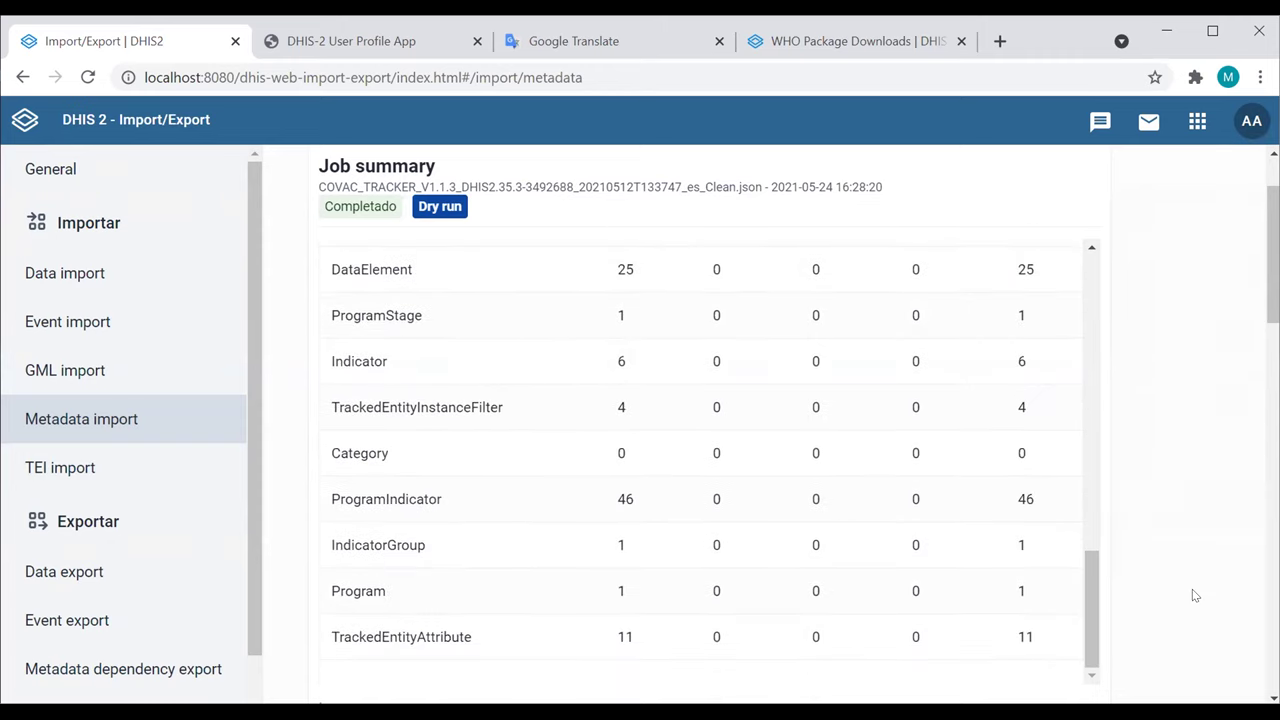
scroll(1188, 600, "up", 1)
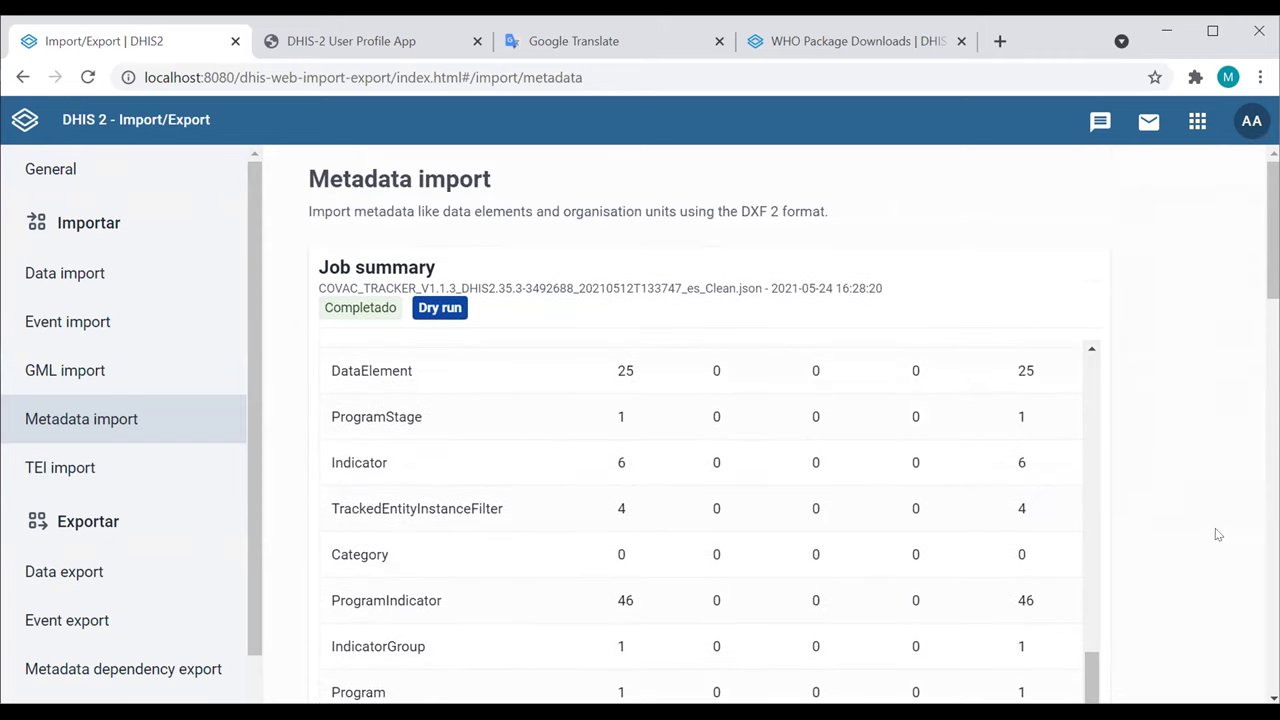
left_click_drag(1097, 668, 1156, 348)
left_click(1150, 309)
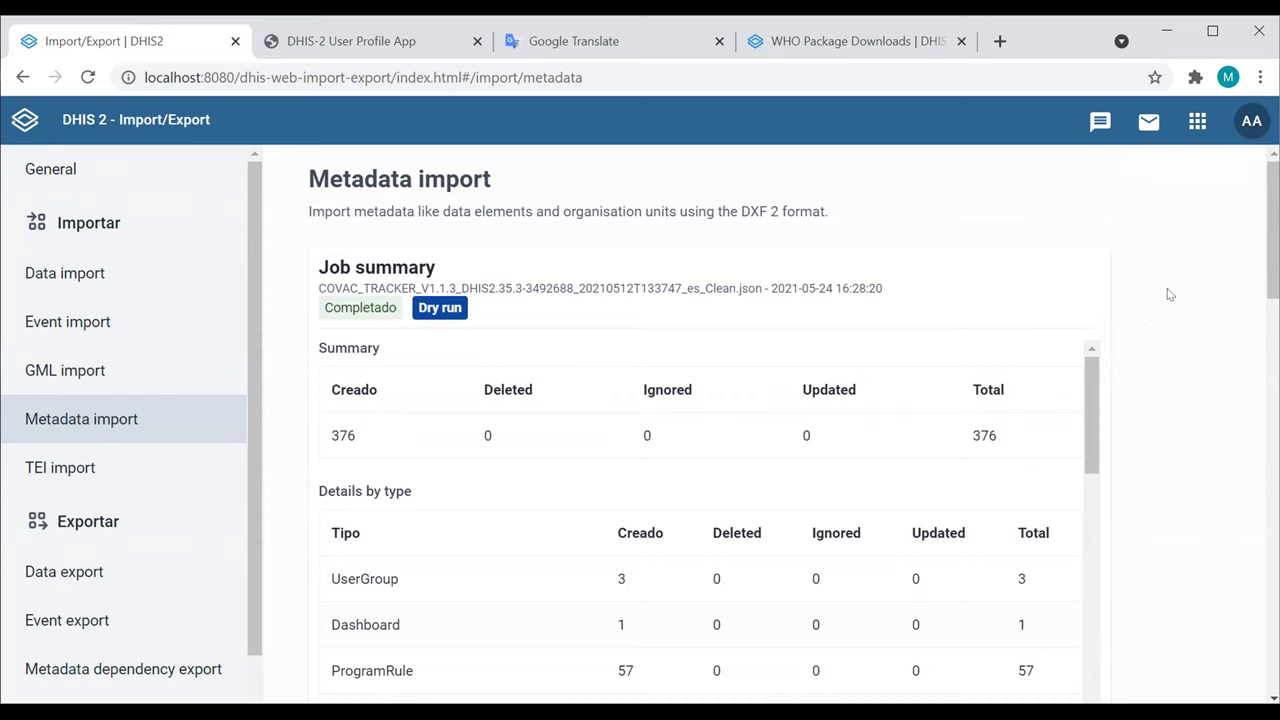
scroll(1203, 338, "down", 9)
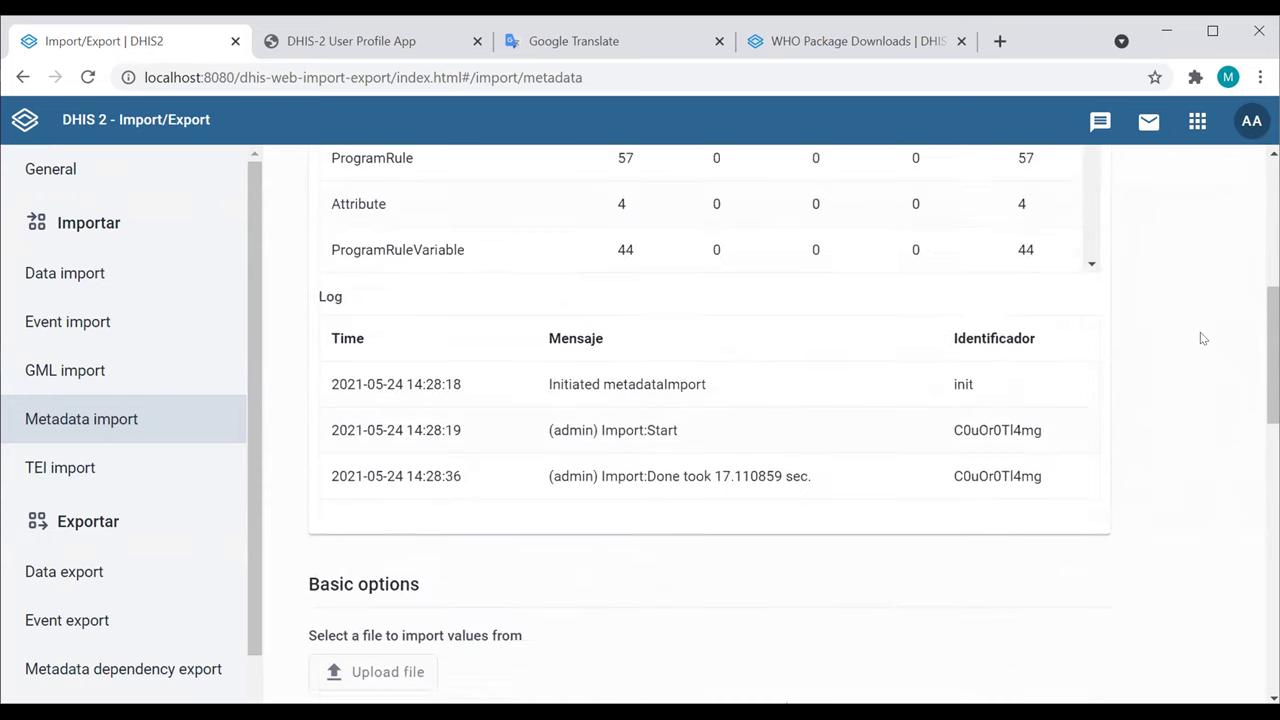
scroll(416, 371, "up", 2)
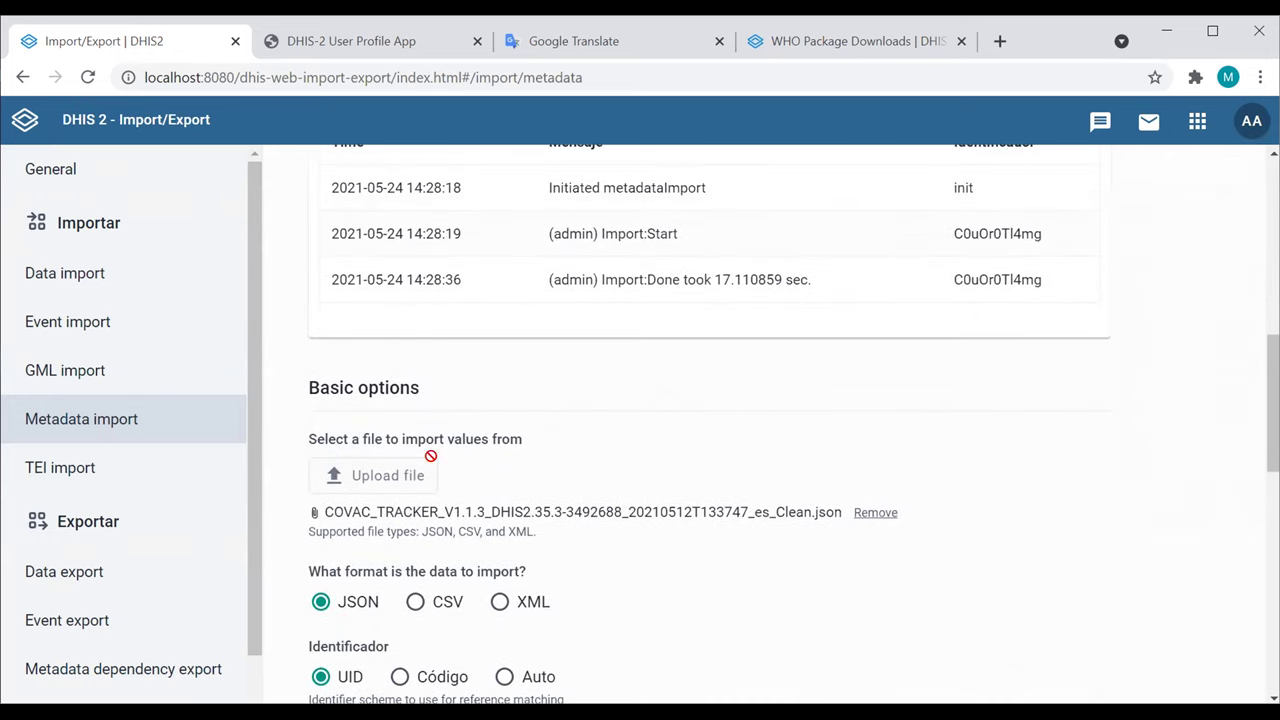
scroll(631, 451, "up", 1)
Step: Reload Metadata import and attach the COVAC tracker _es_Demo.json file in place of the Clean file
left_click(119, 443)
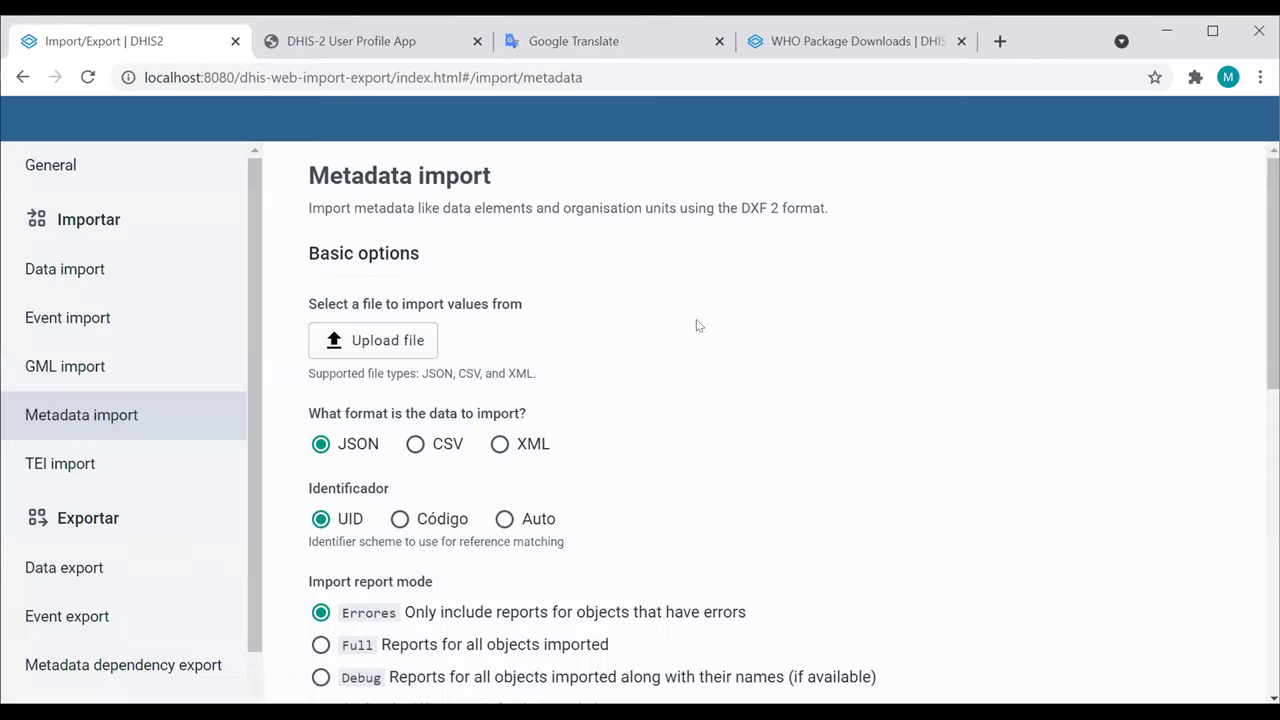
left_click(396, 341)
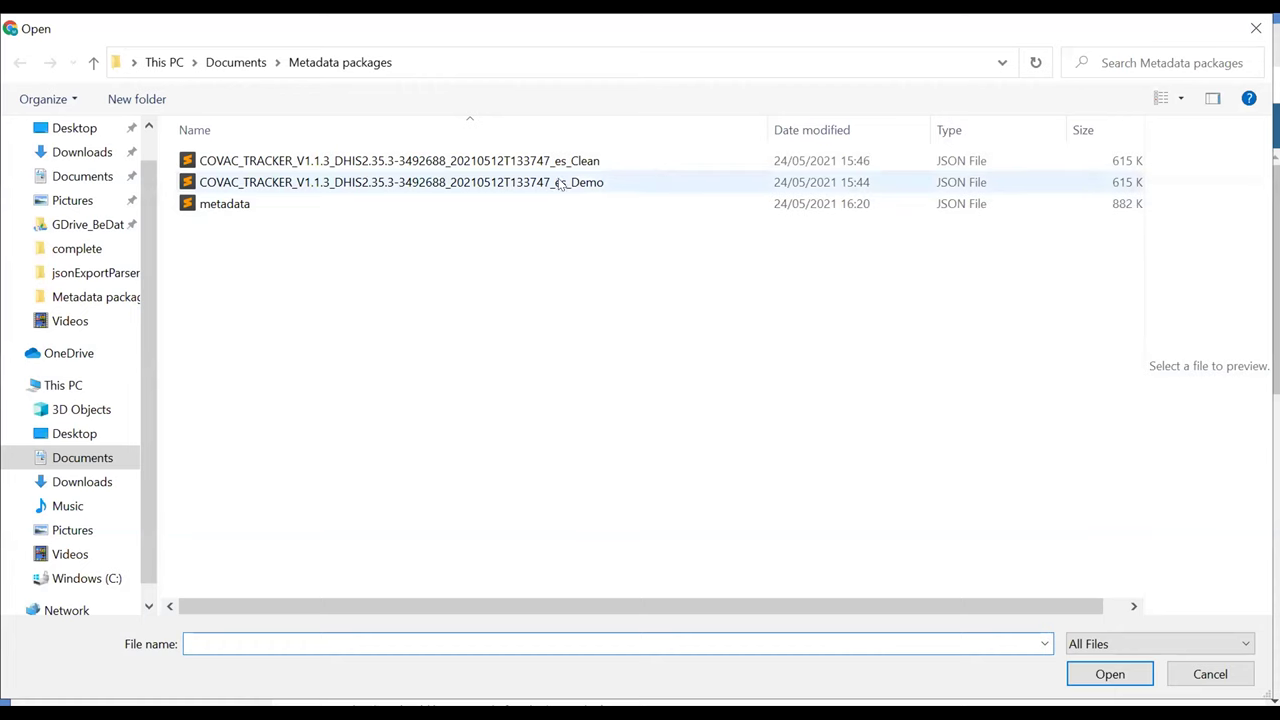
left_click(580, 184)
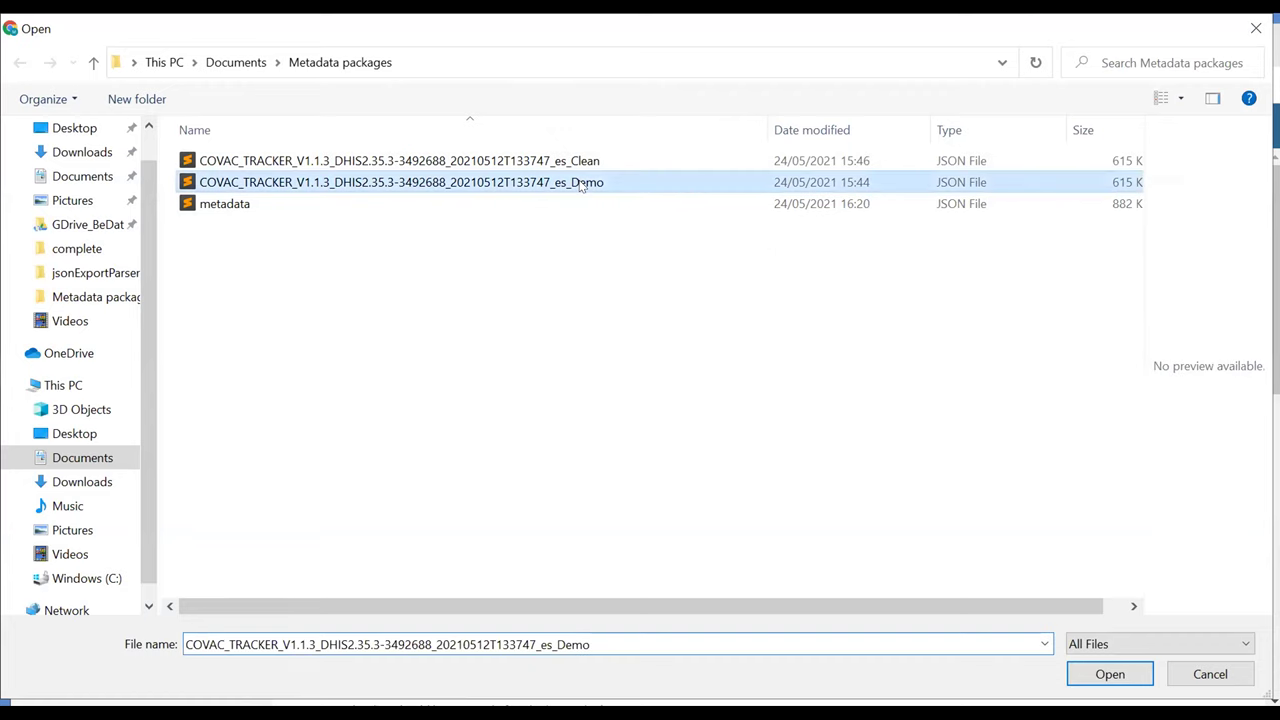
key("Return")
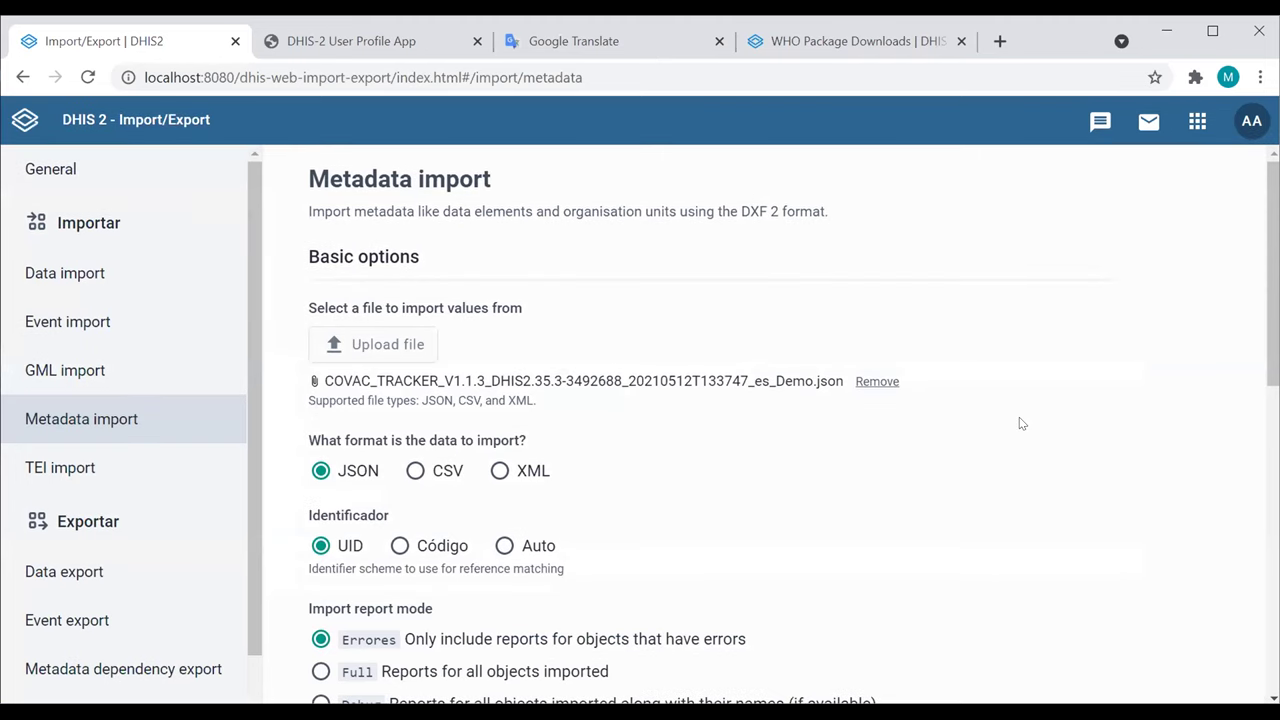
Step: Dry-run the Demo file, which fails with 'An unknown error occurred. Please try again later.'
scroll(1023, 420, "down", 2)
scroll(1050, 432, "up", 1)
scroll(1073, 443, "up", 2)
scroll(1116, 389, "down", 8)
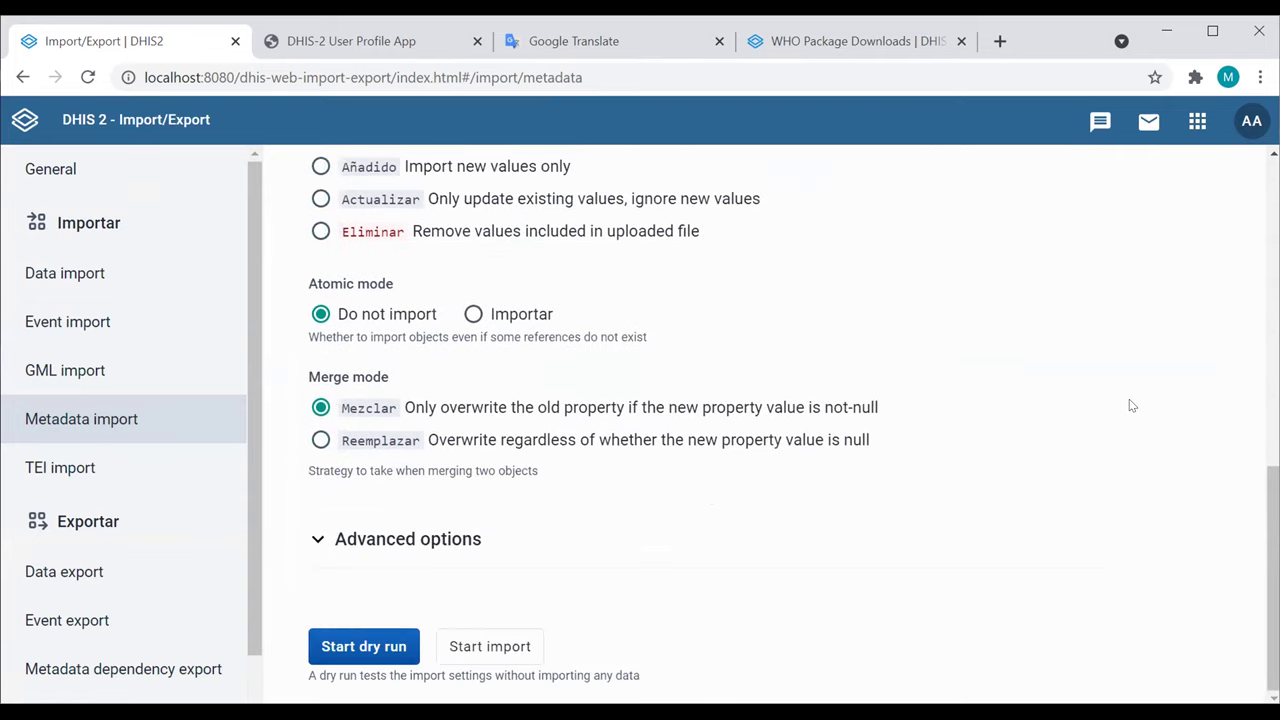
left_click(372, 649)
scroll(654, 557, "up", 6)
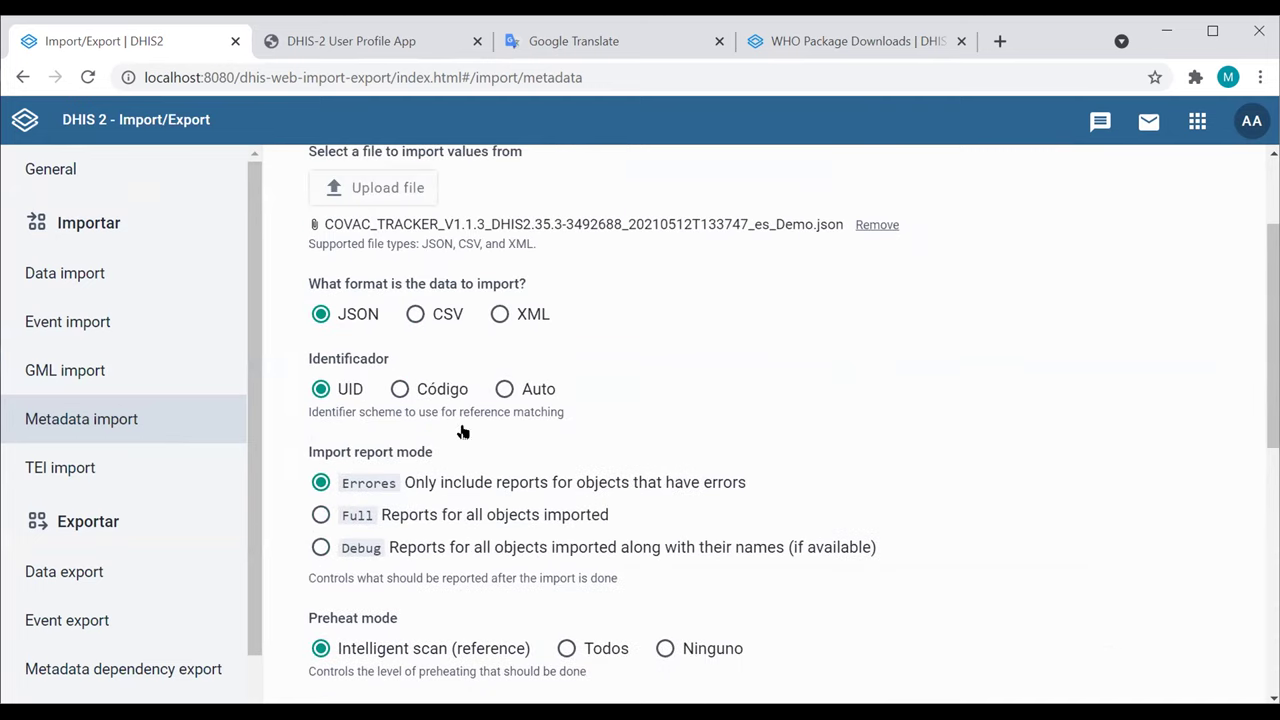
scroll(644, 400, "down", 10)
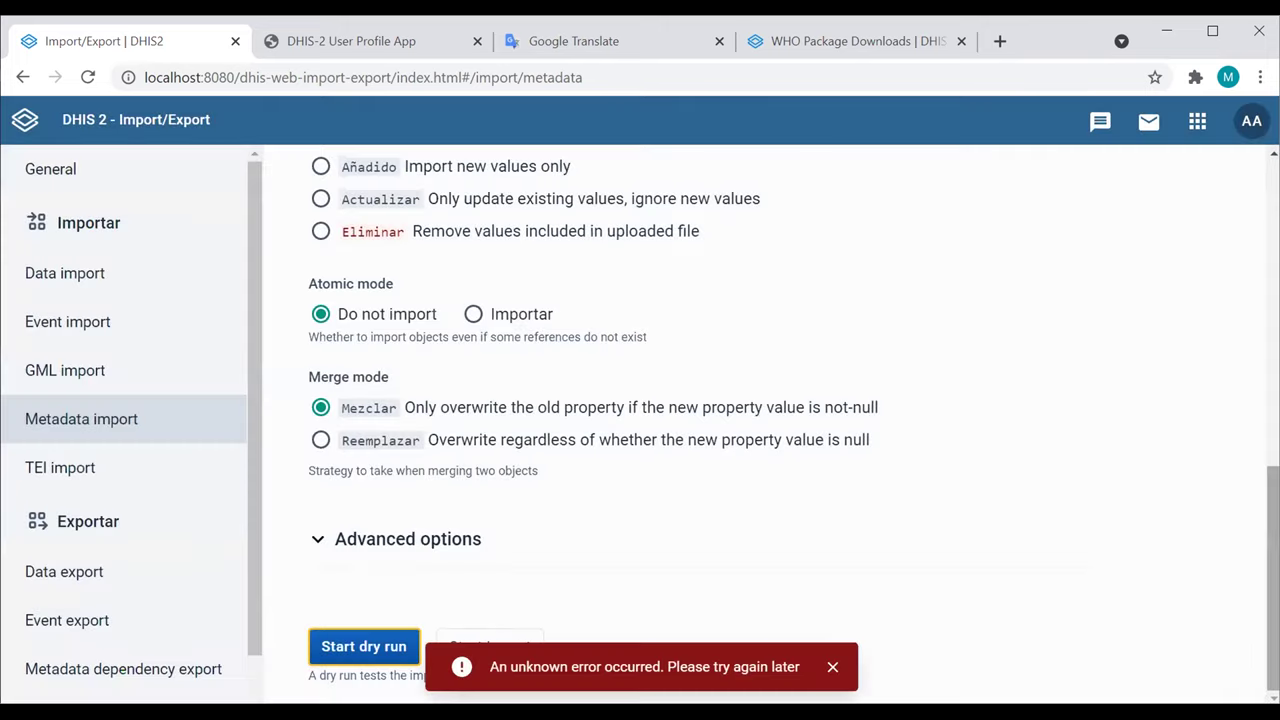
scroll(600, 240, "up", 10)
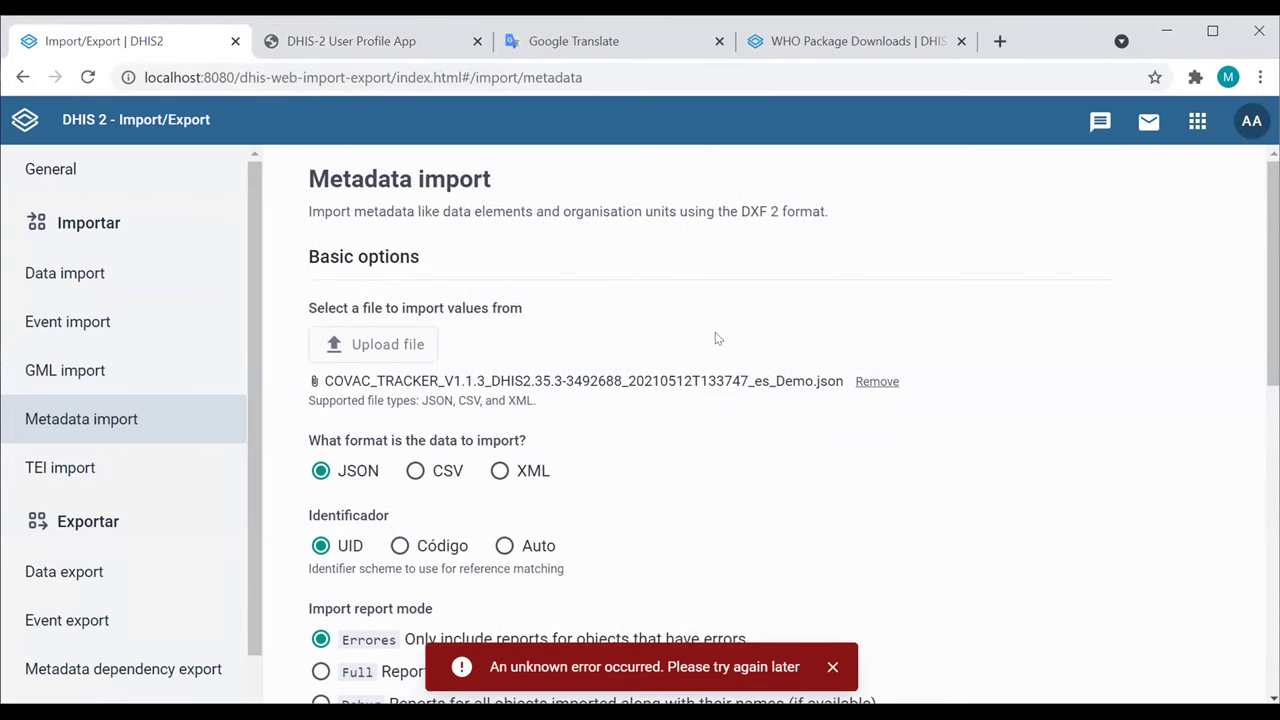
Step: Dismiss the error, reload the import page and load the COVAC tracker _es_Clean.json package
left_click(834, 666)
key("F5")
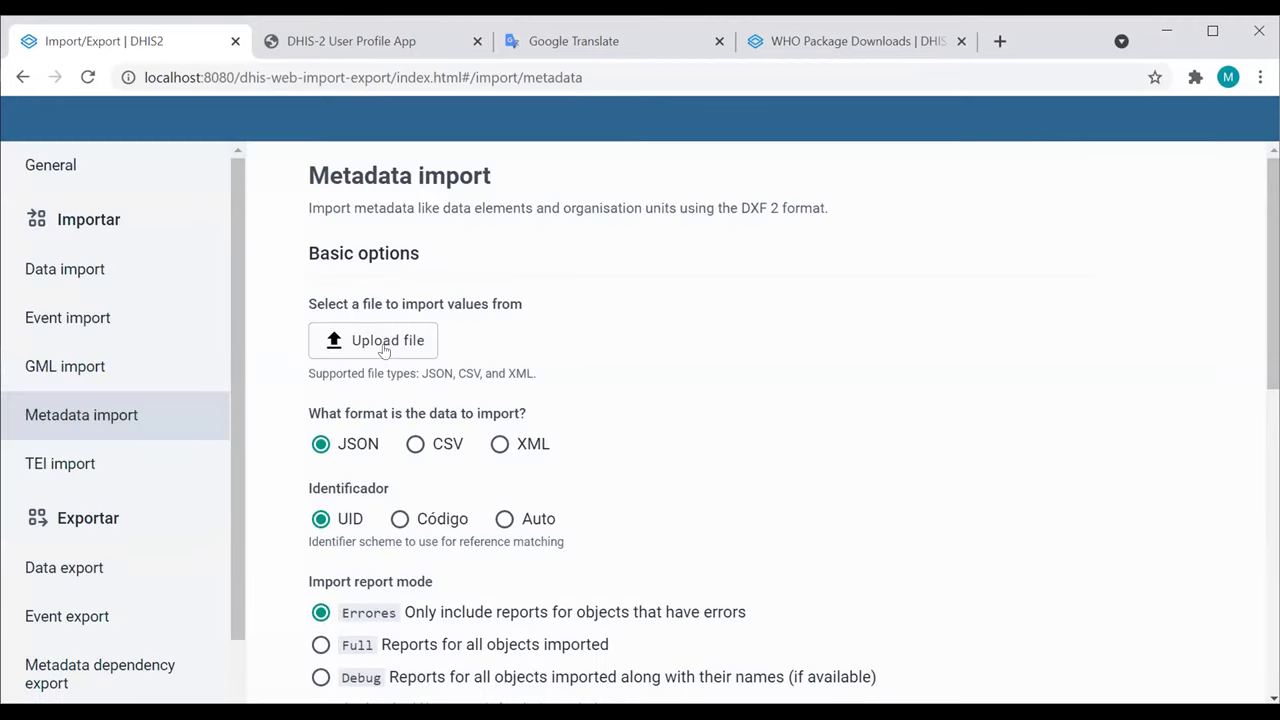
left_click(384, 345)
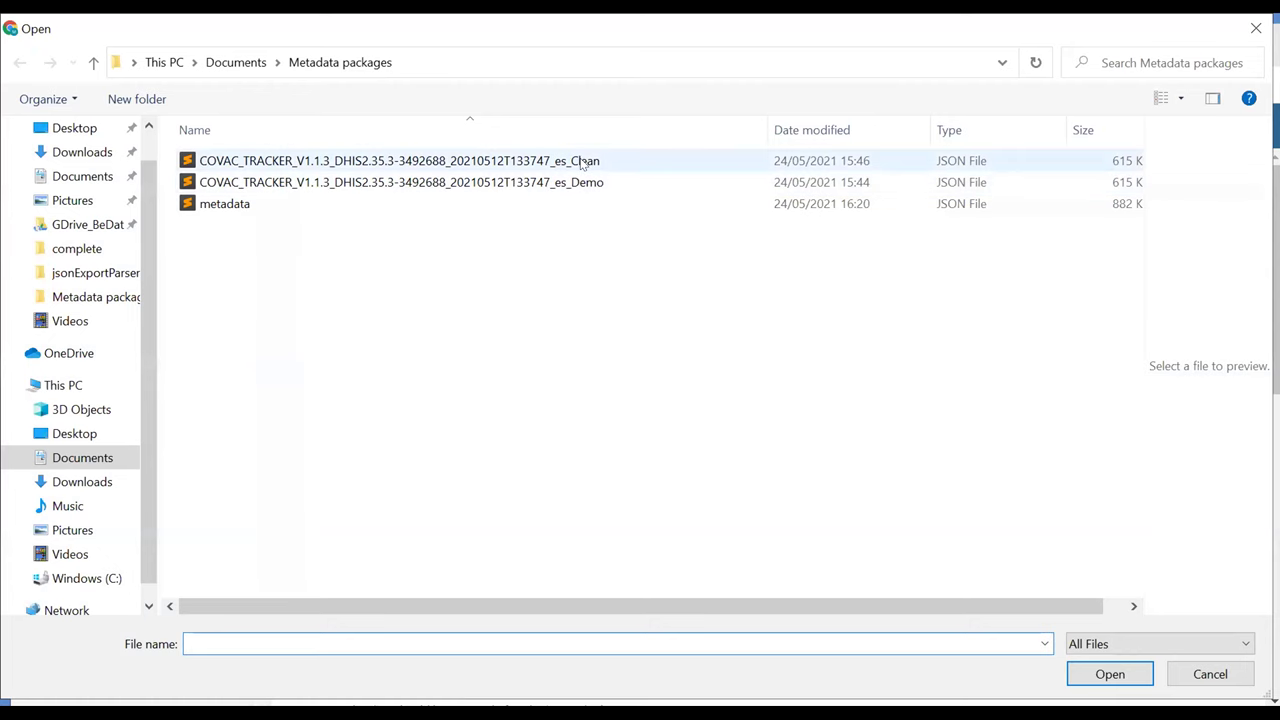
left_click(582, 161)
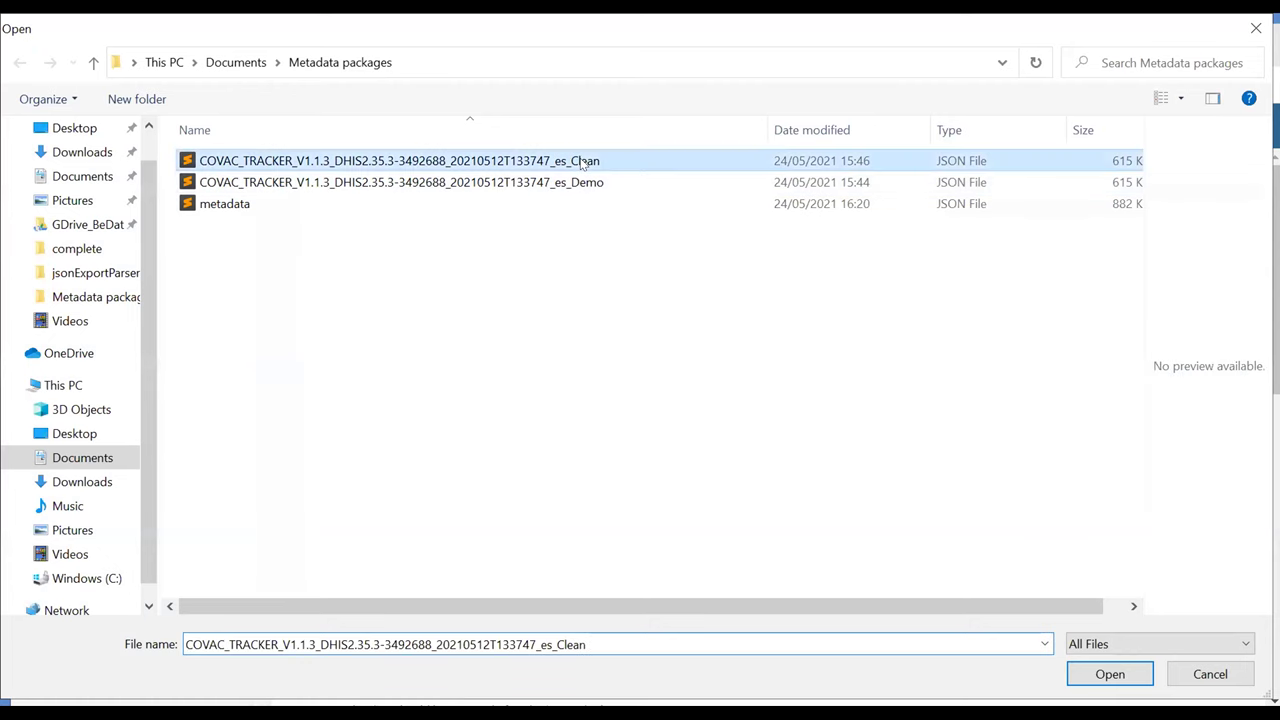
key("Return")
Step: Start the metadata import of the Clean package, which fails again with the unknown error
scroll(823, 296, "down", 3)
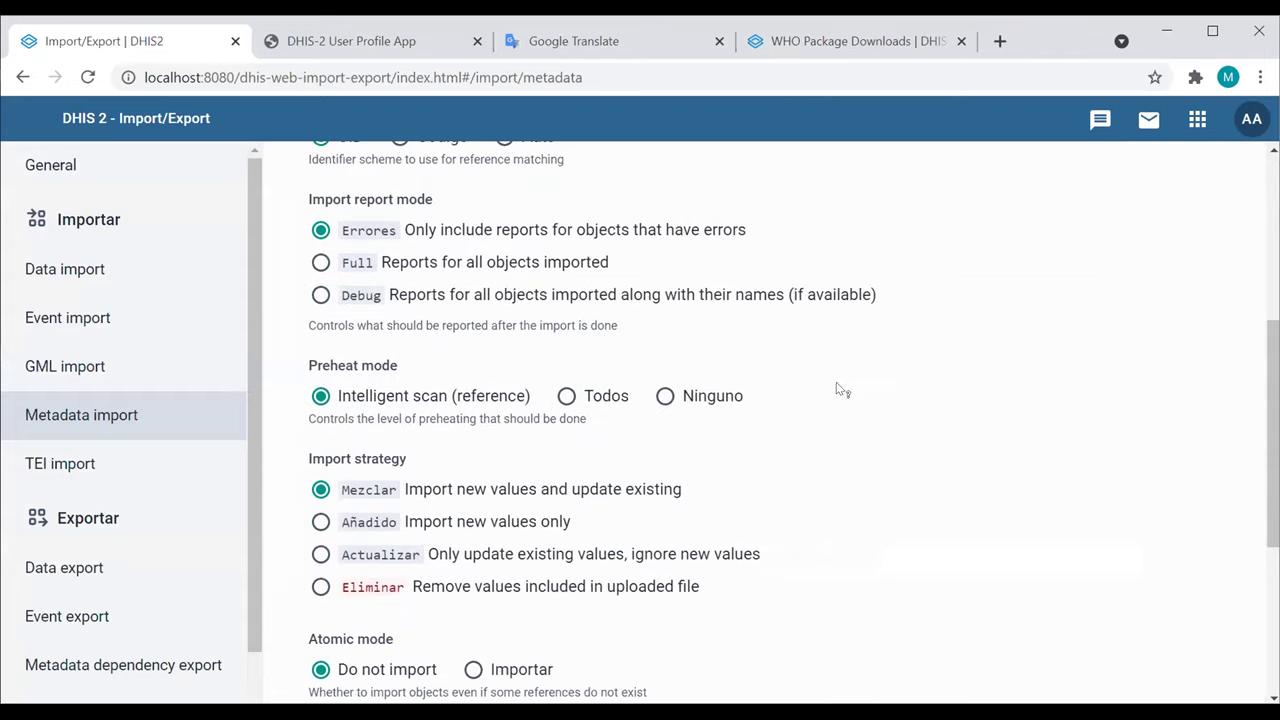
scroll(836, 382, "up", 4)
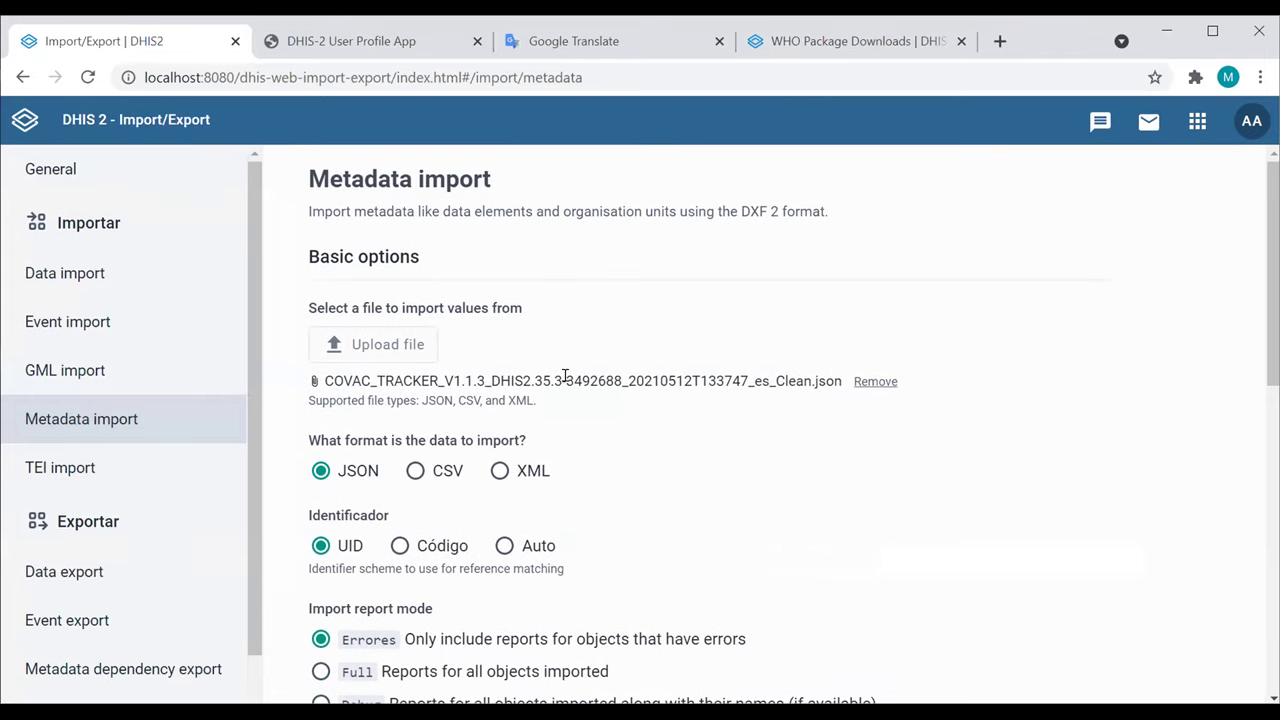
scroll(843, 400, "down", 8)
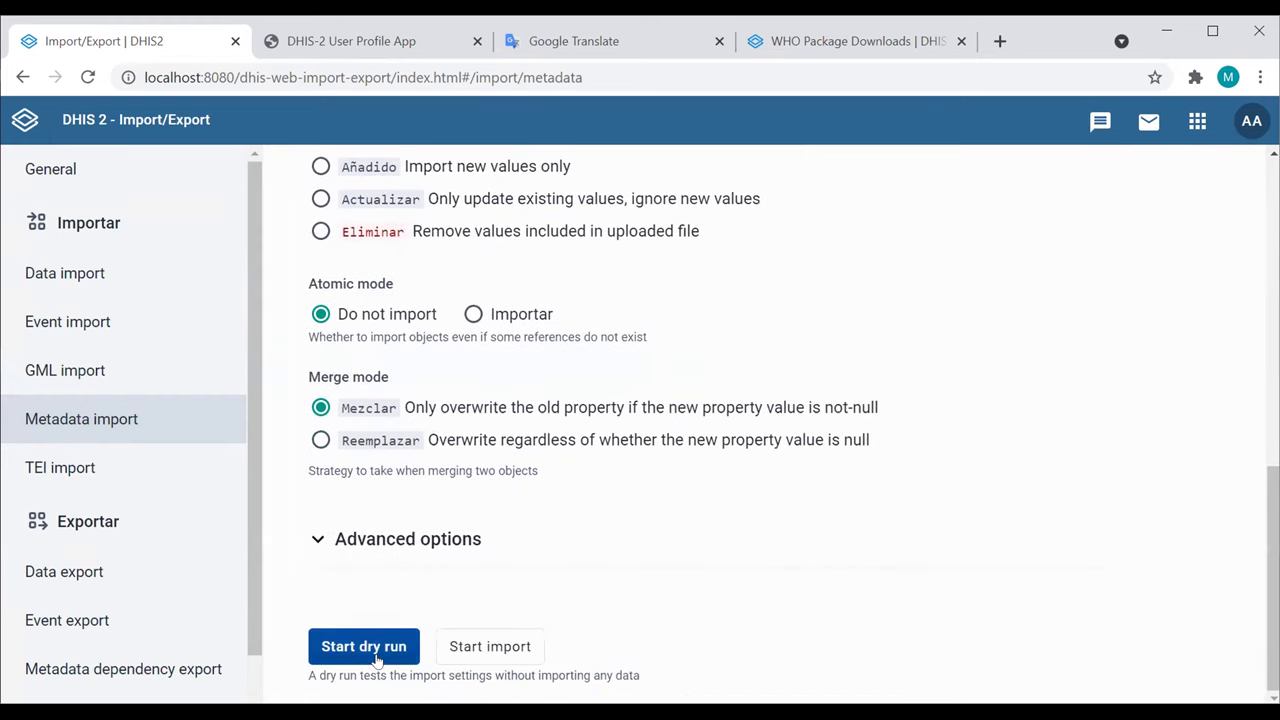
left_click(490, 647)
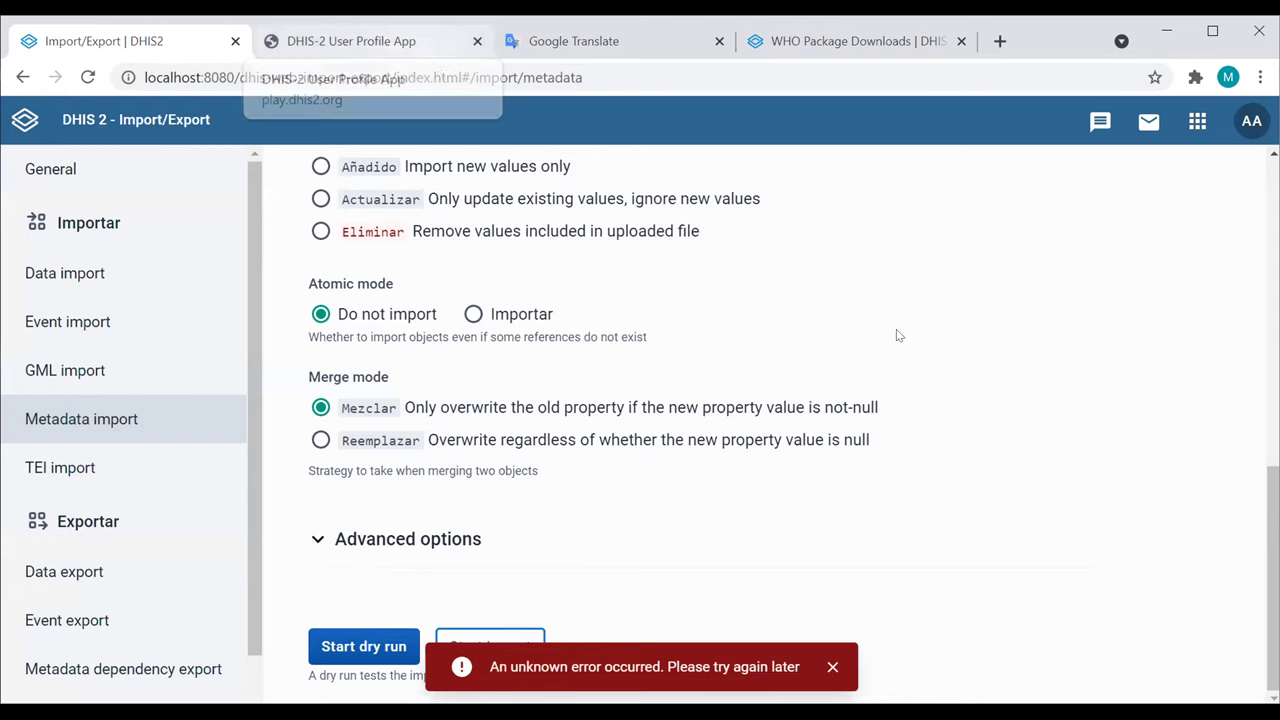
scroll(908, 333, "up", 1)
scroll(714, 297, "up", 7)
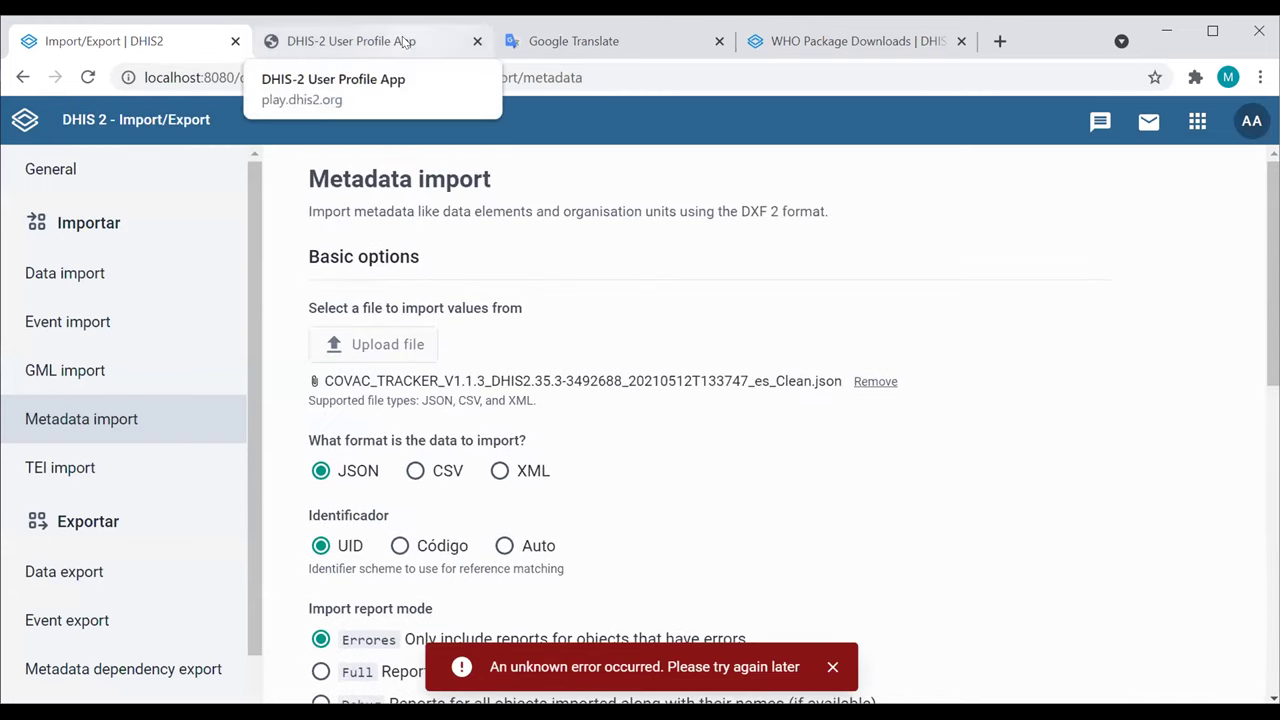
Step: Confirm in User Profile that the demo runs 2.35.3, then reach Import/Export's Metadata import page
left_click(404, 41)
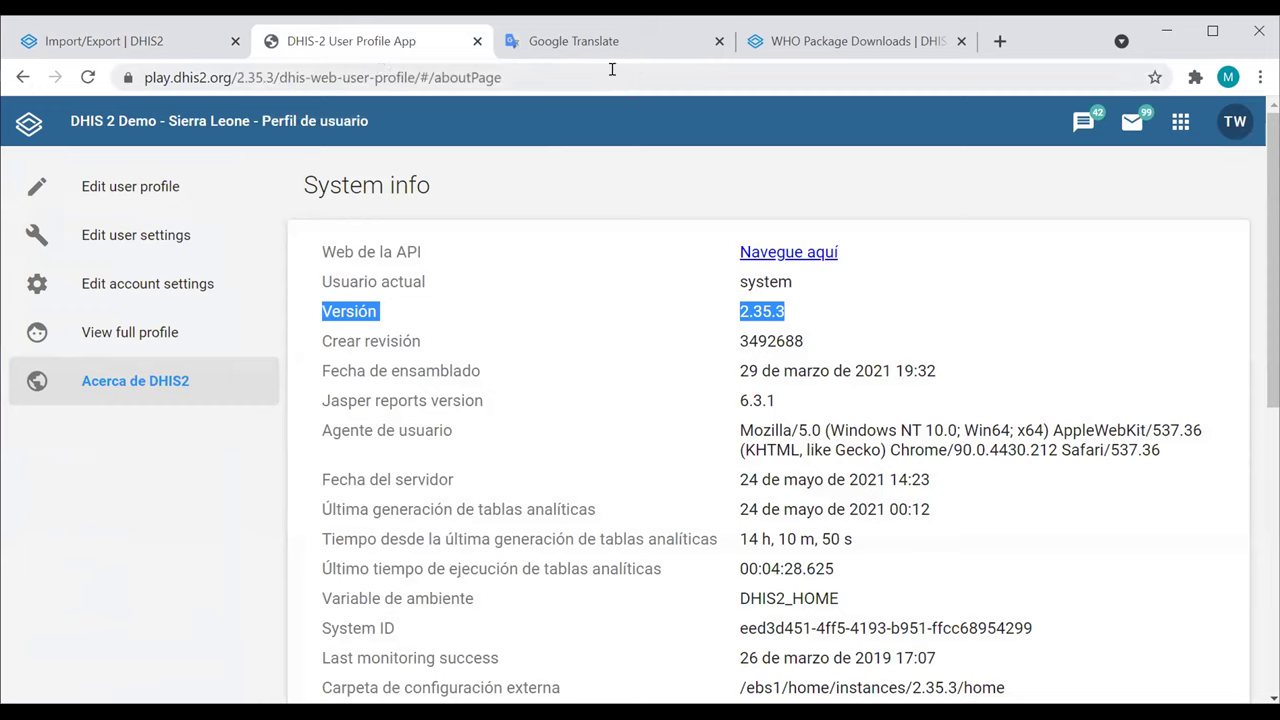
left_click(1181, 124)
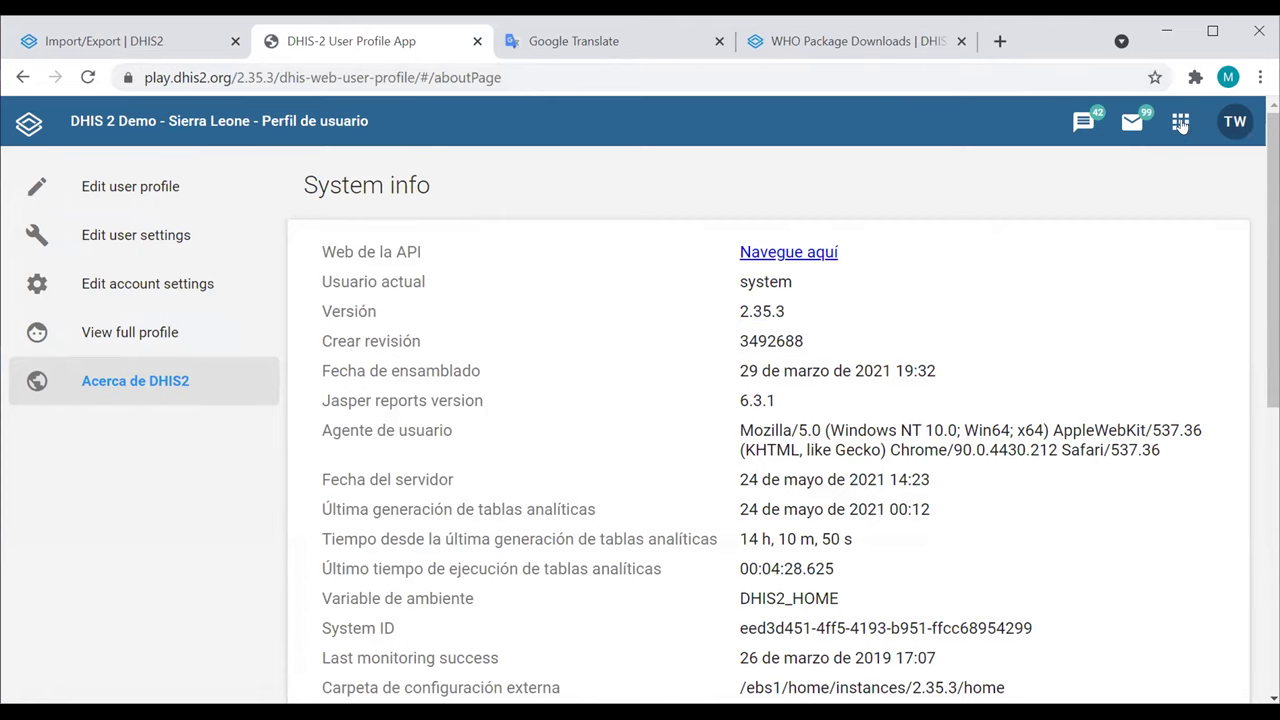
scroll(1020, 316, "down", 15)
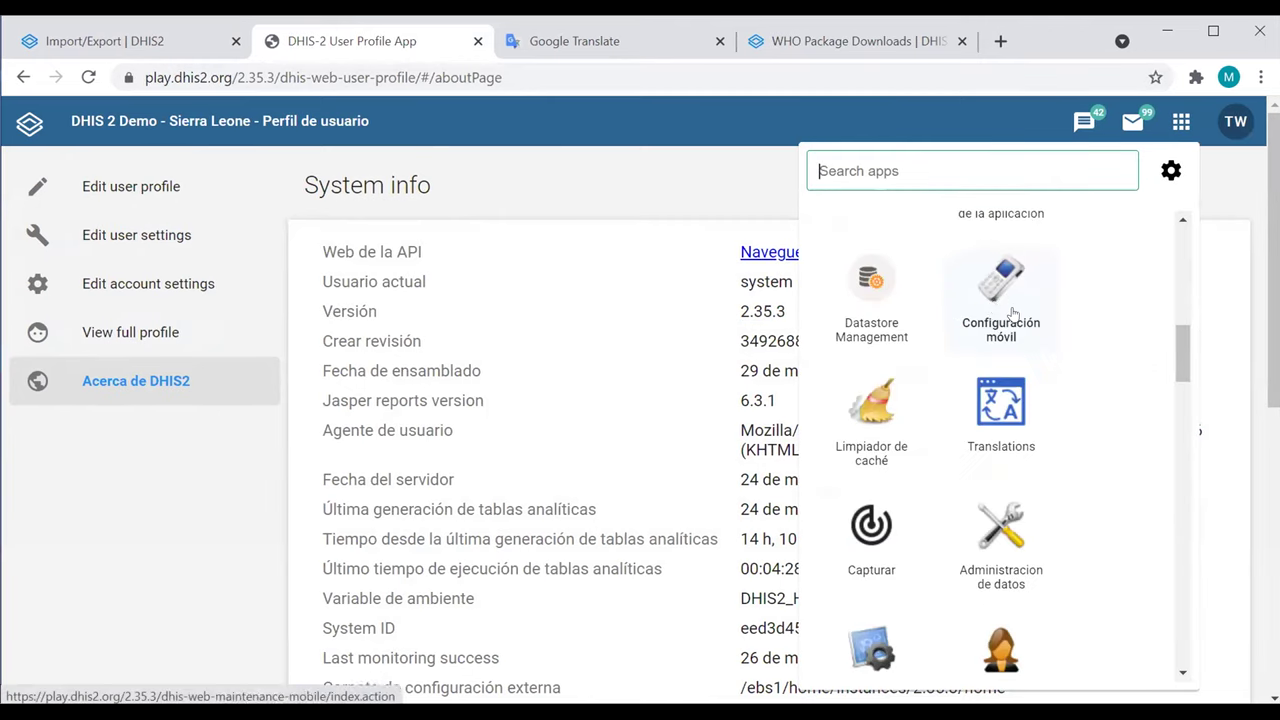
scroll(1020, 316, "down", 5)
scroll(998, 361, "up", 8)
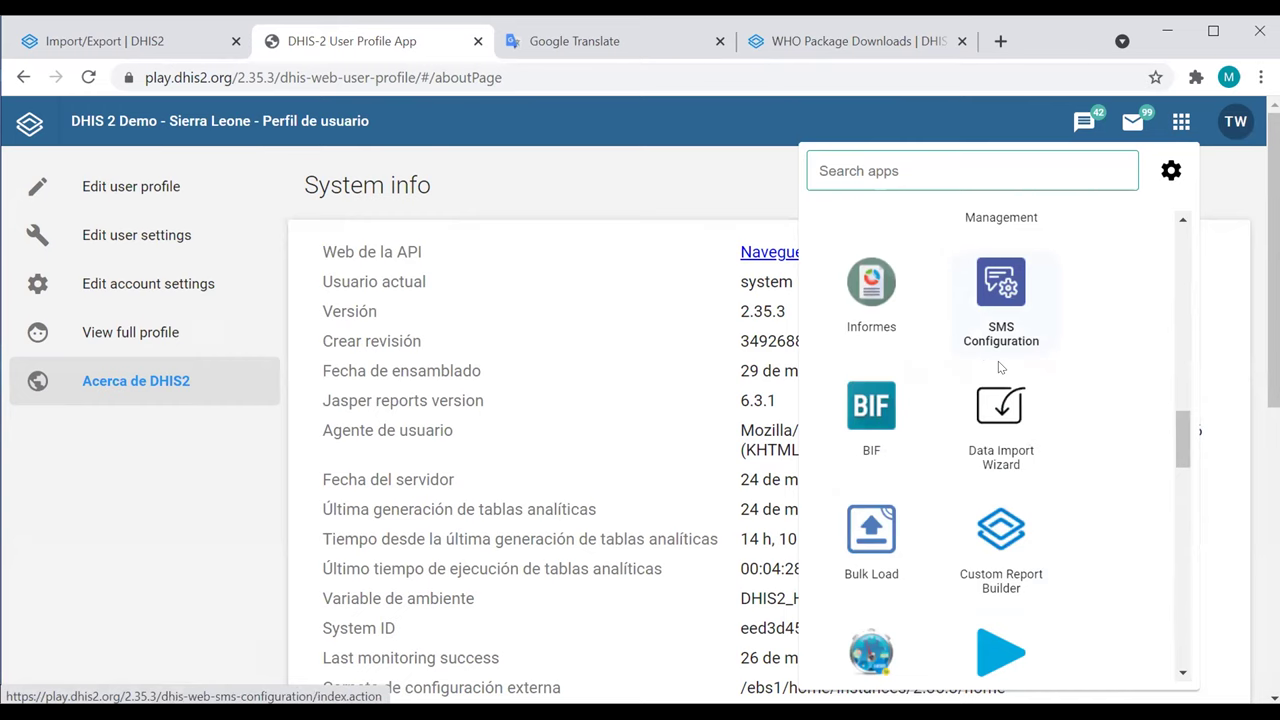
left_click(866, 455)
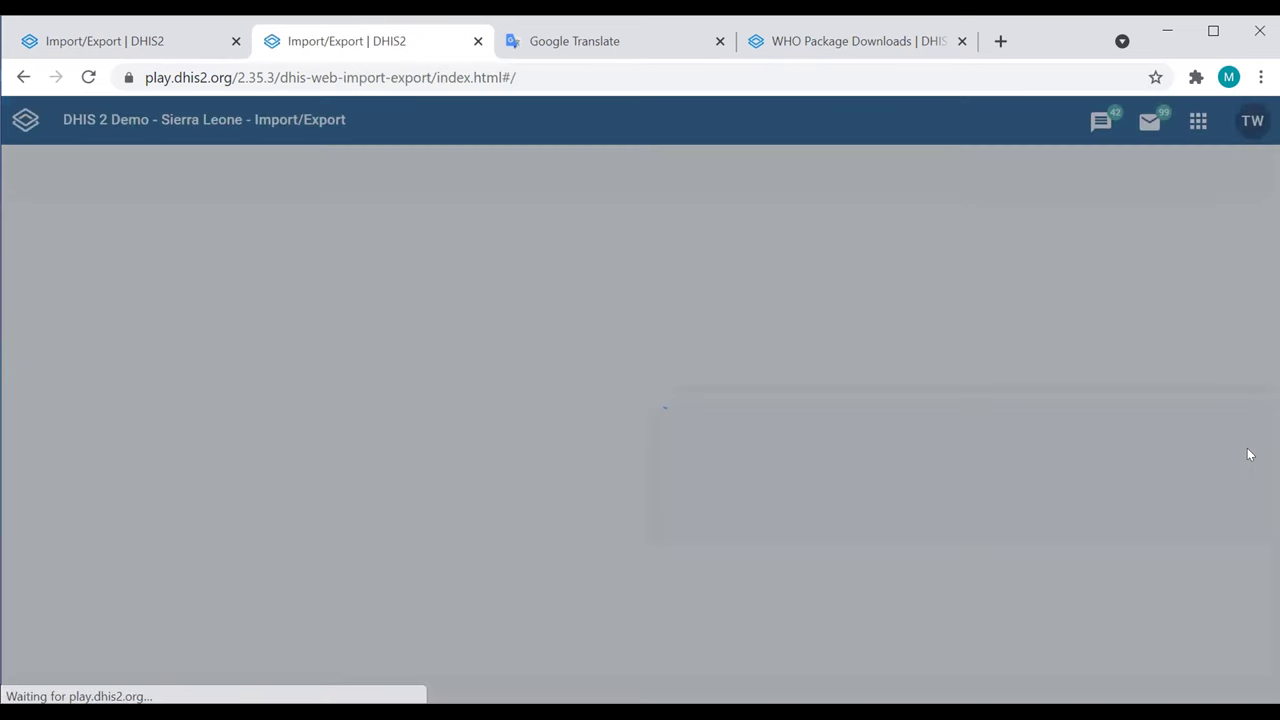
left_click(91, 418)
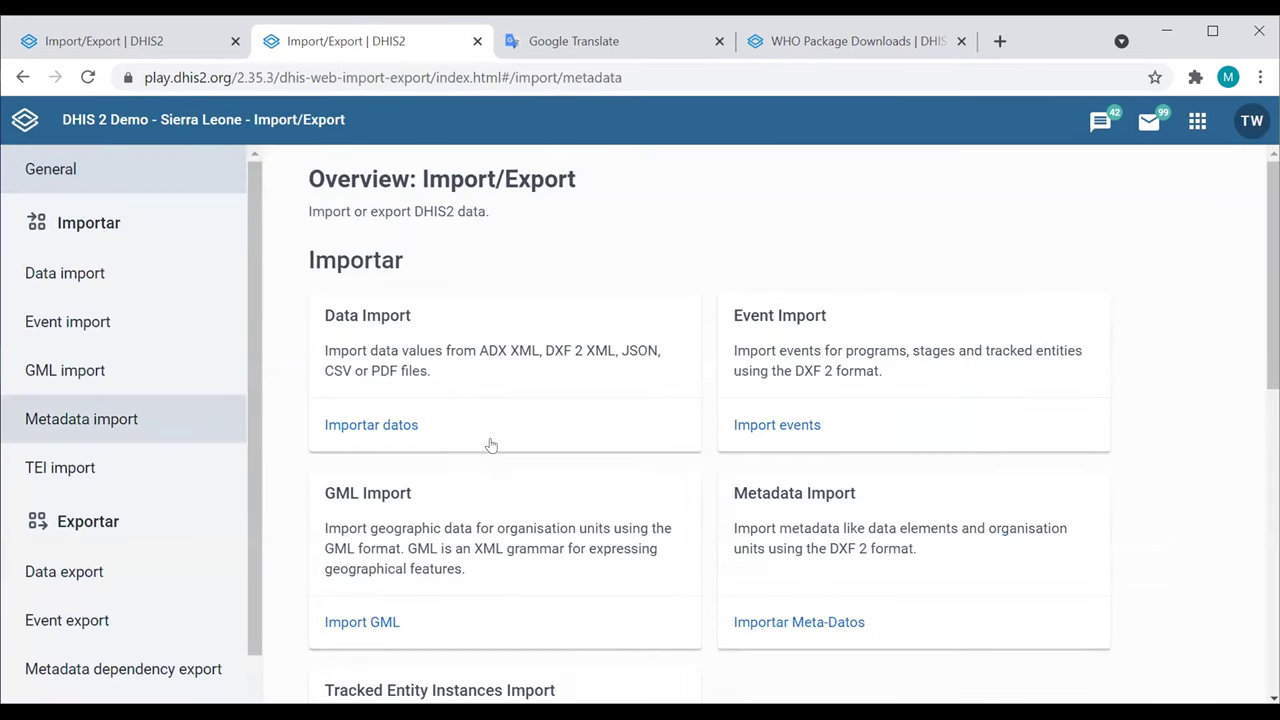
Step: Load the COVAC_TRACKER _es_Demo.json package and start a dry-run import without saving
left_click(390, 343)
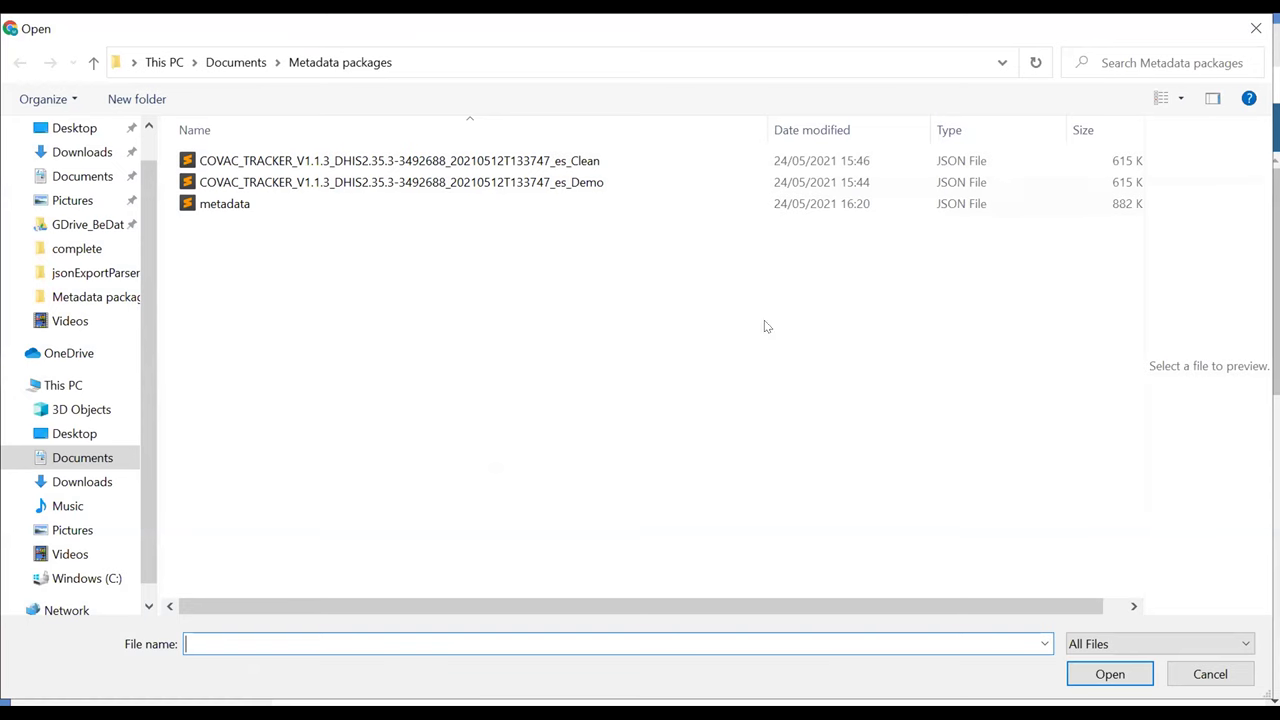
left_click(565, 184)
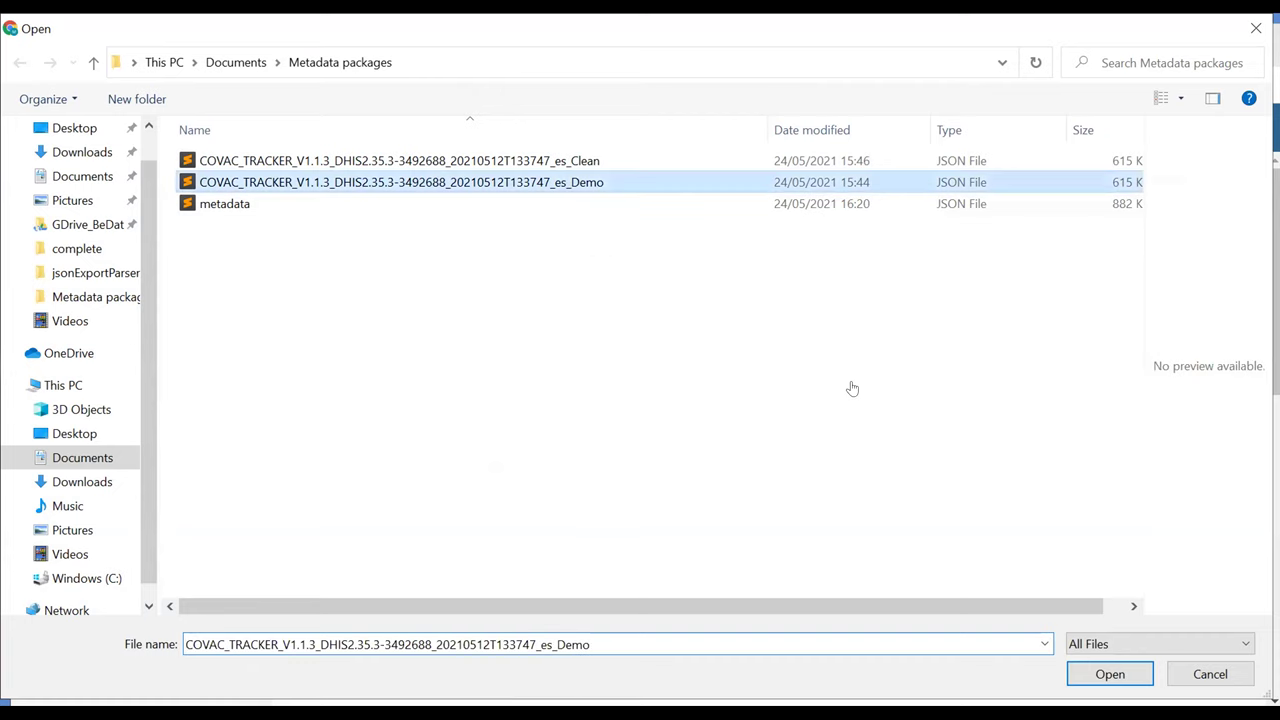
key("Return")
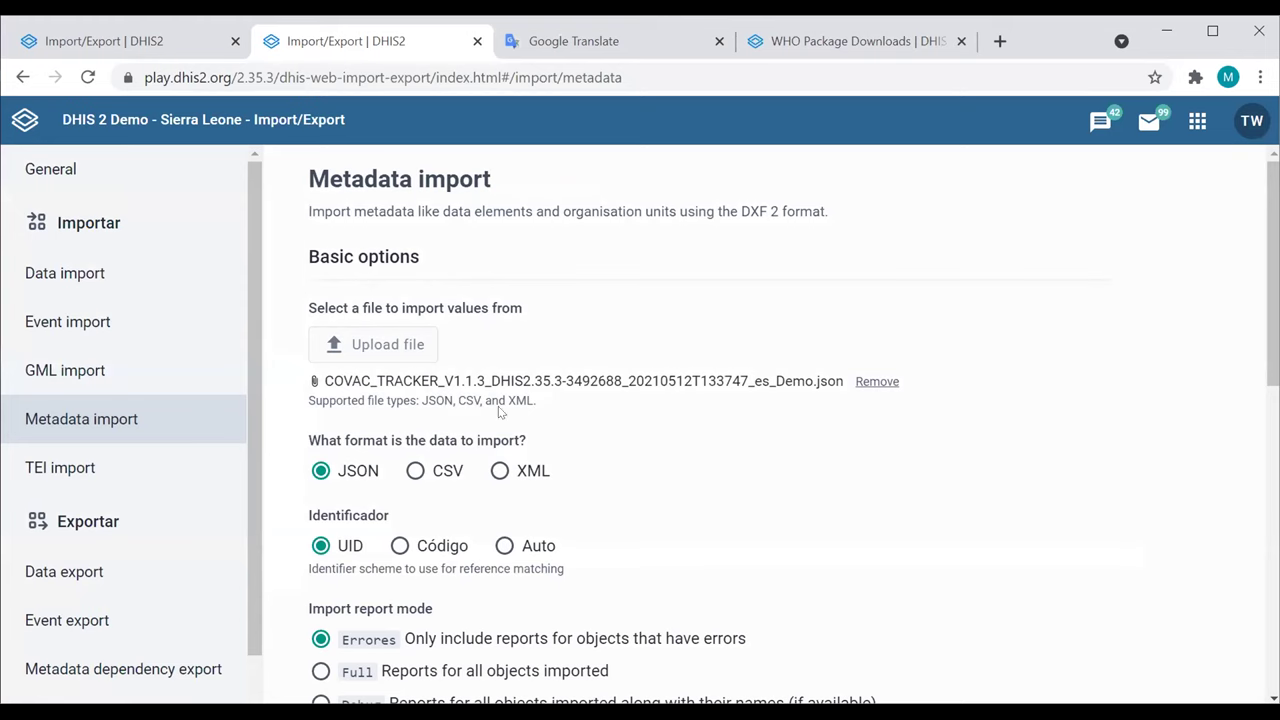
scroll(600, 354, "down", 4)
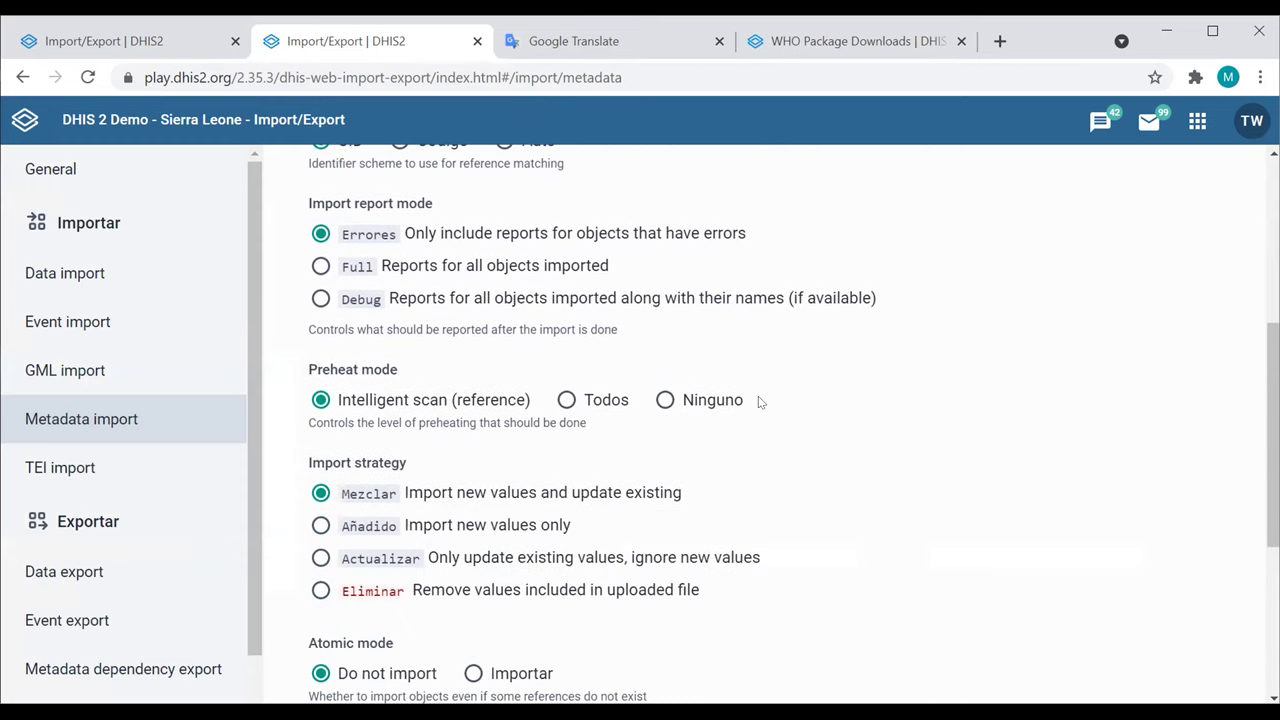
scroll(848, 414, "down", 2)
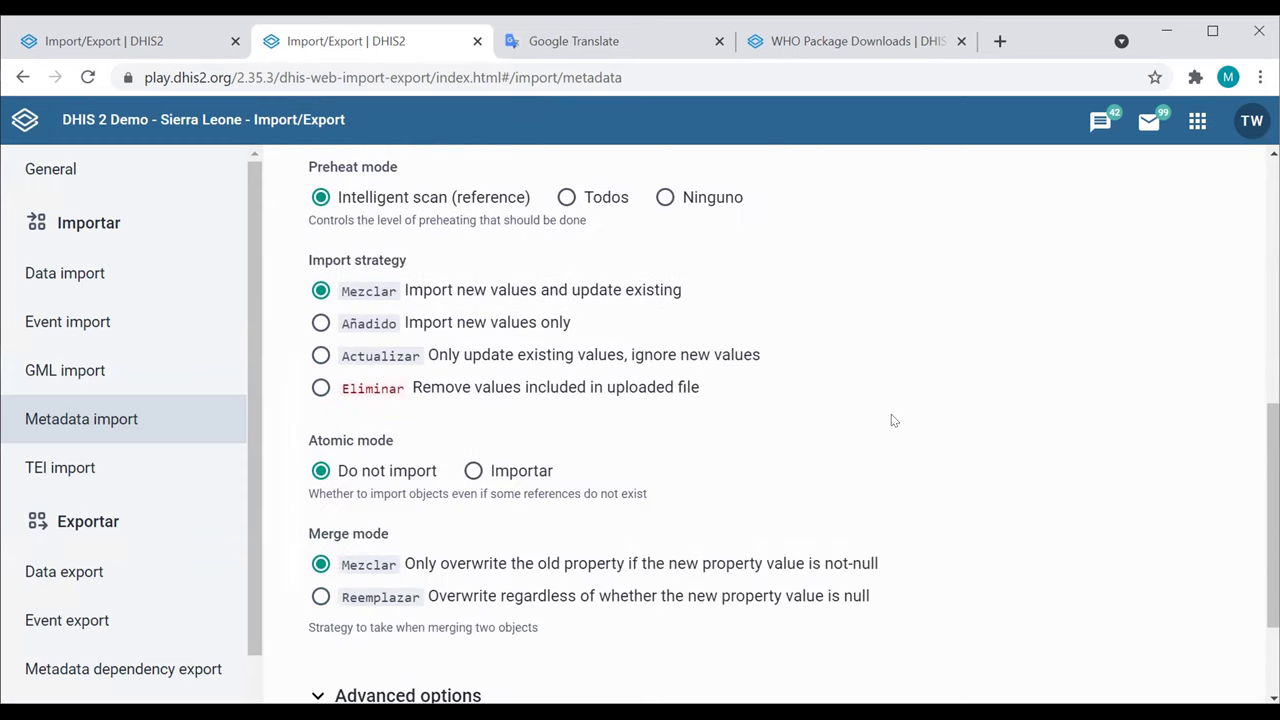
scroll(891, 414, "down", 2)
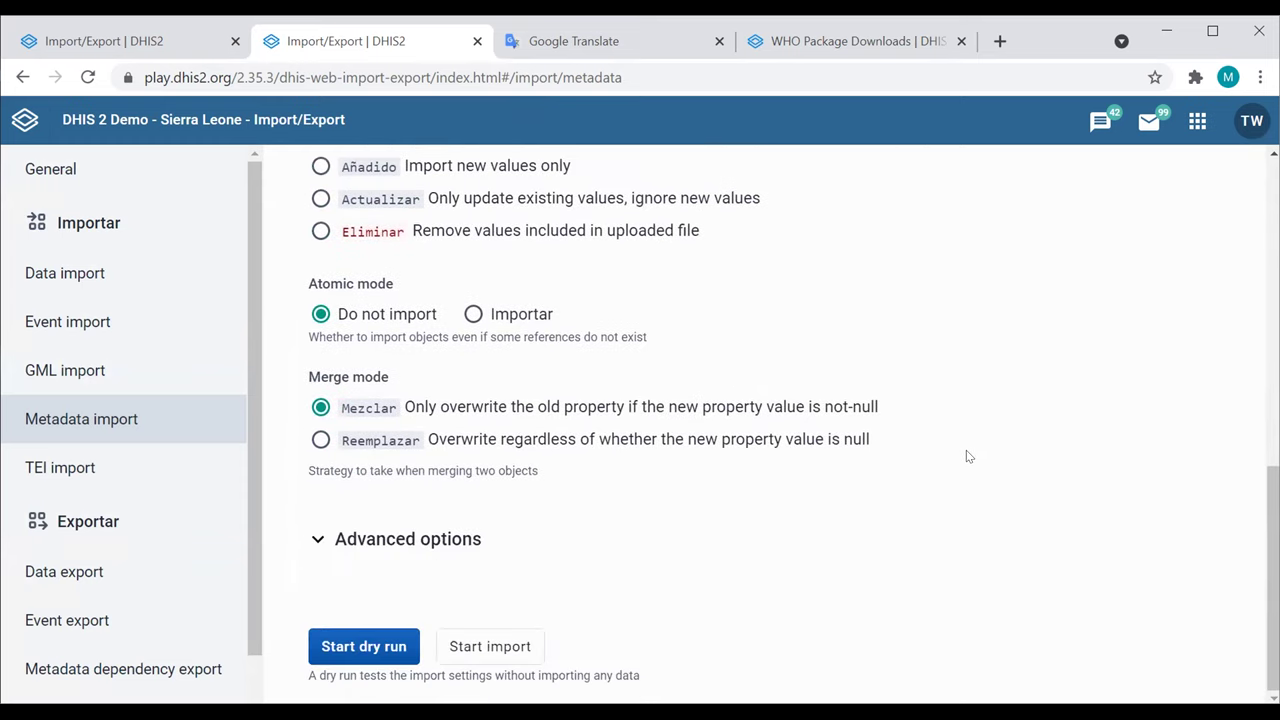
left_click(375, 648)
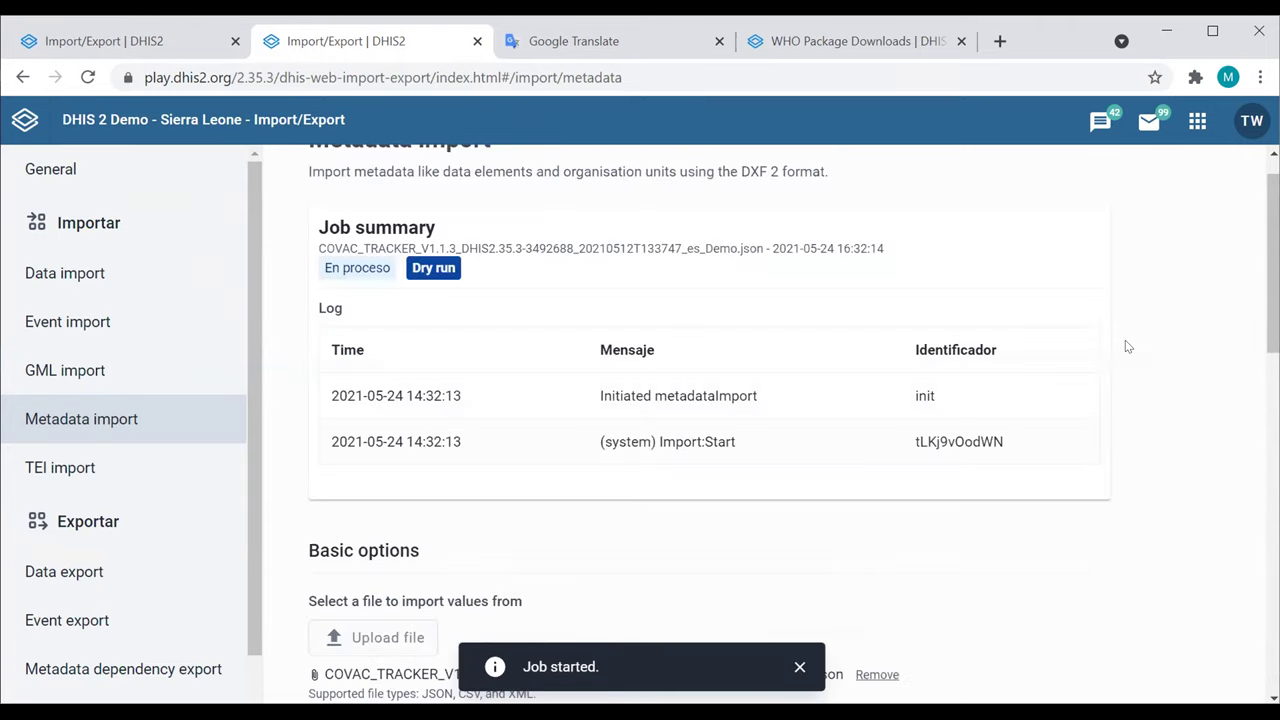
left_click(800, 667)
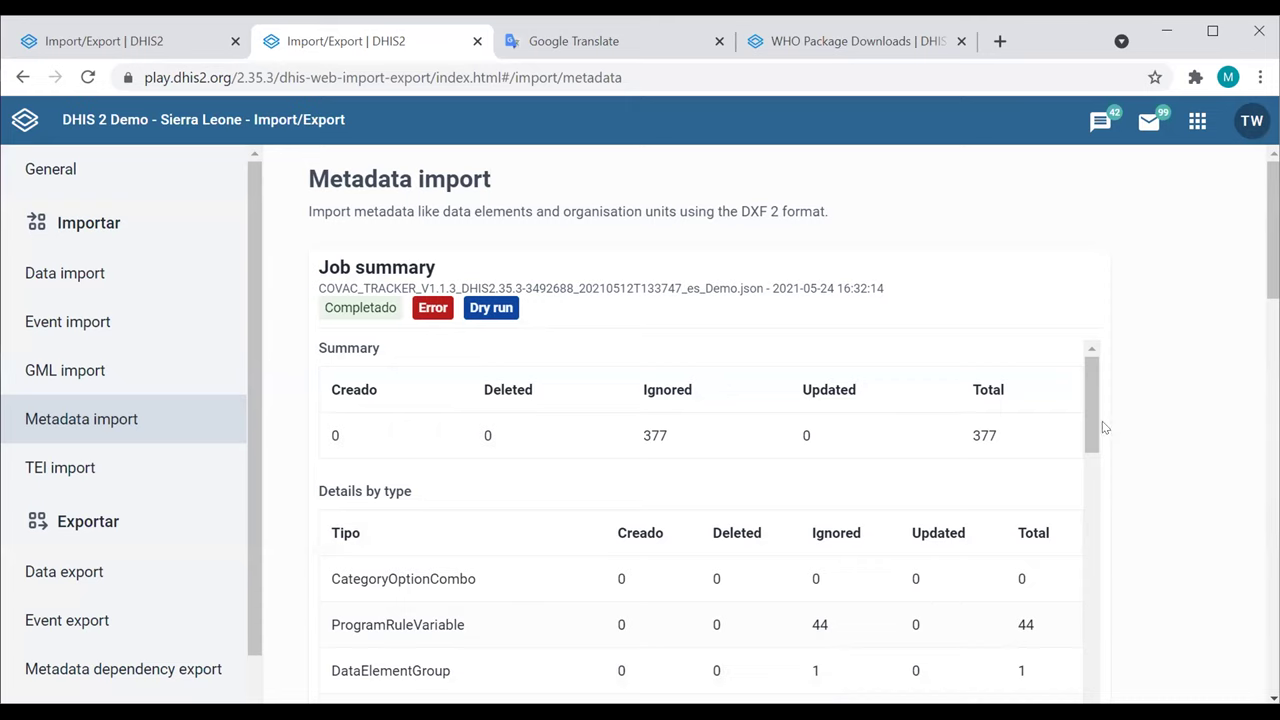
scroll(1272, 230, "down", 1)
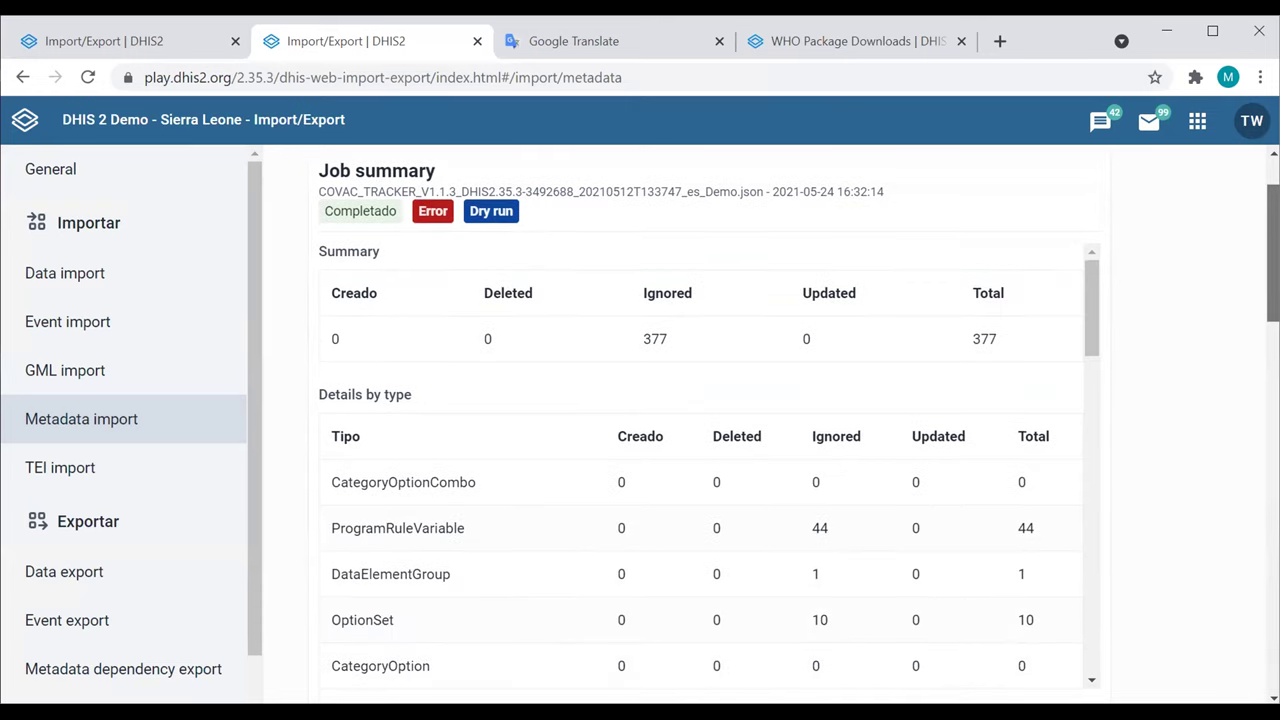
left_click_drag(1091, 334, 1140, 659)
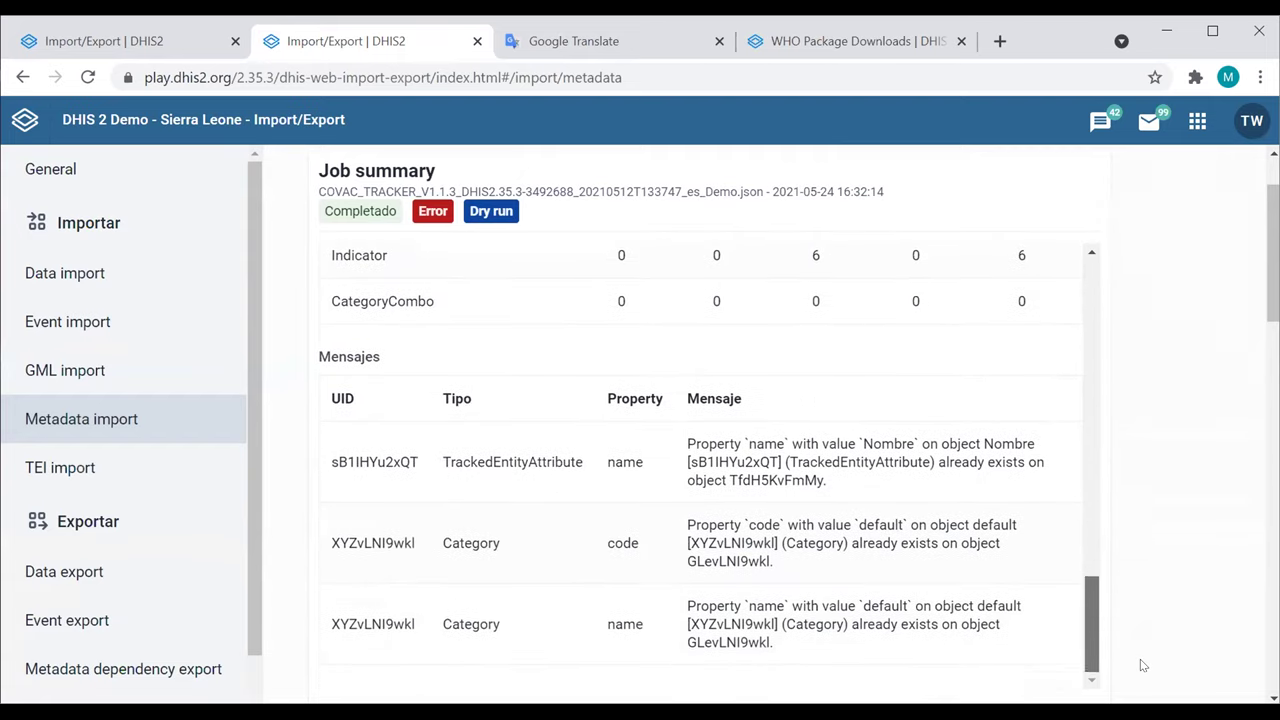
scroll(1216, 527, "down", 3)
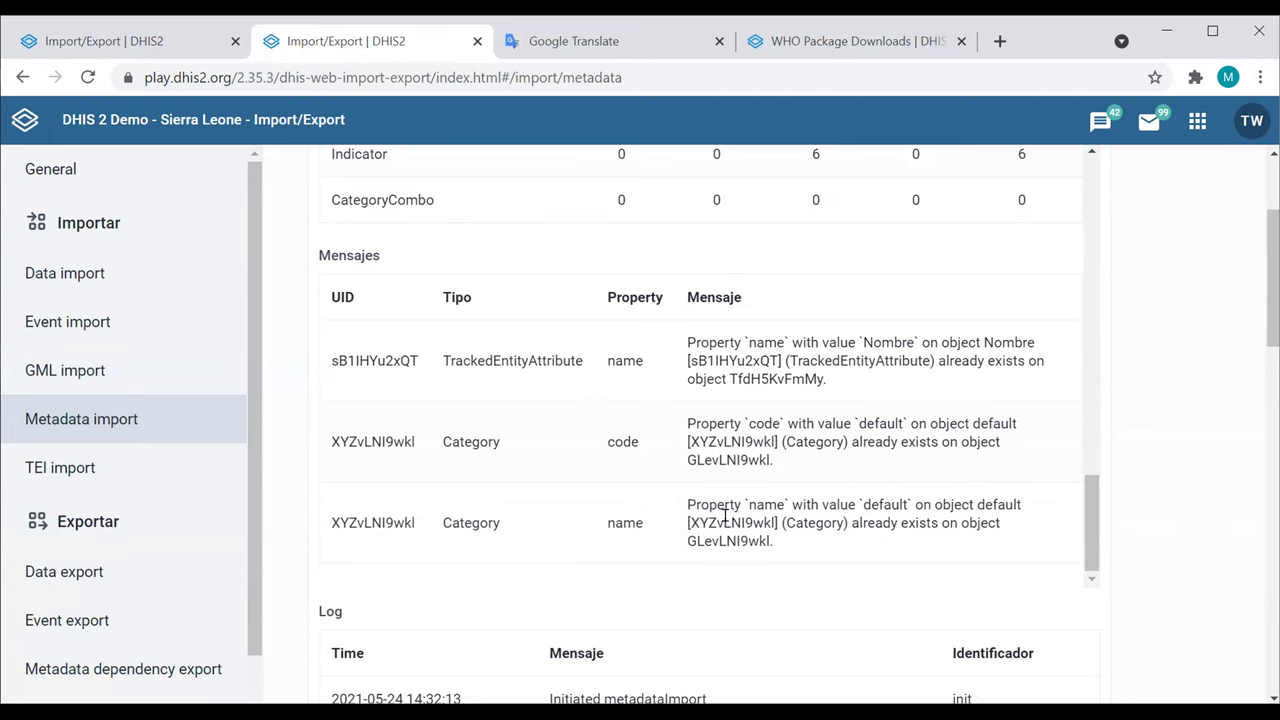
left_click_drag(788, 545, 331, 434)
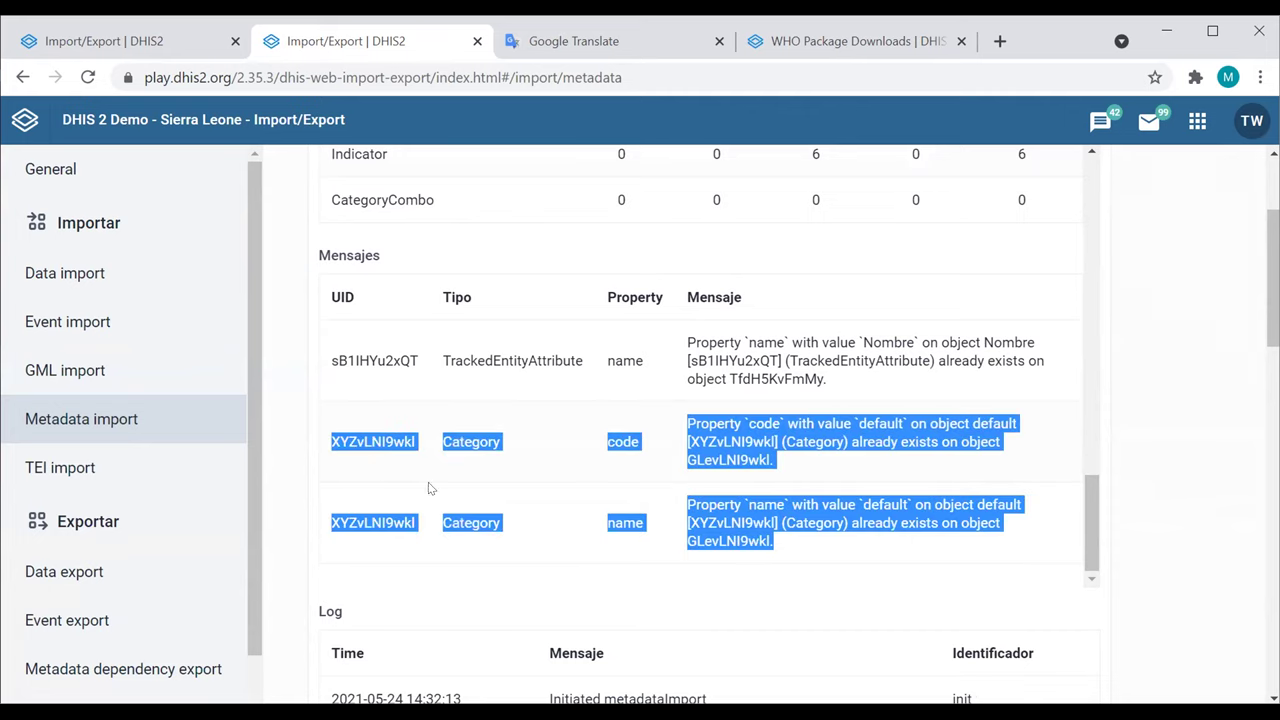
left_click(1176, 413)
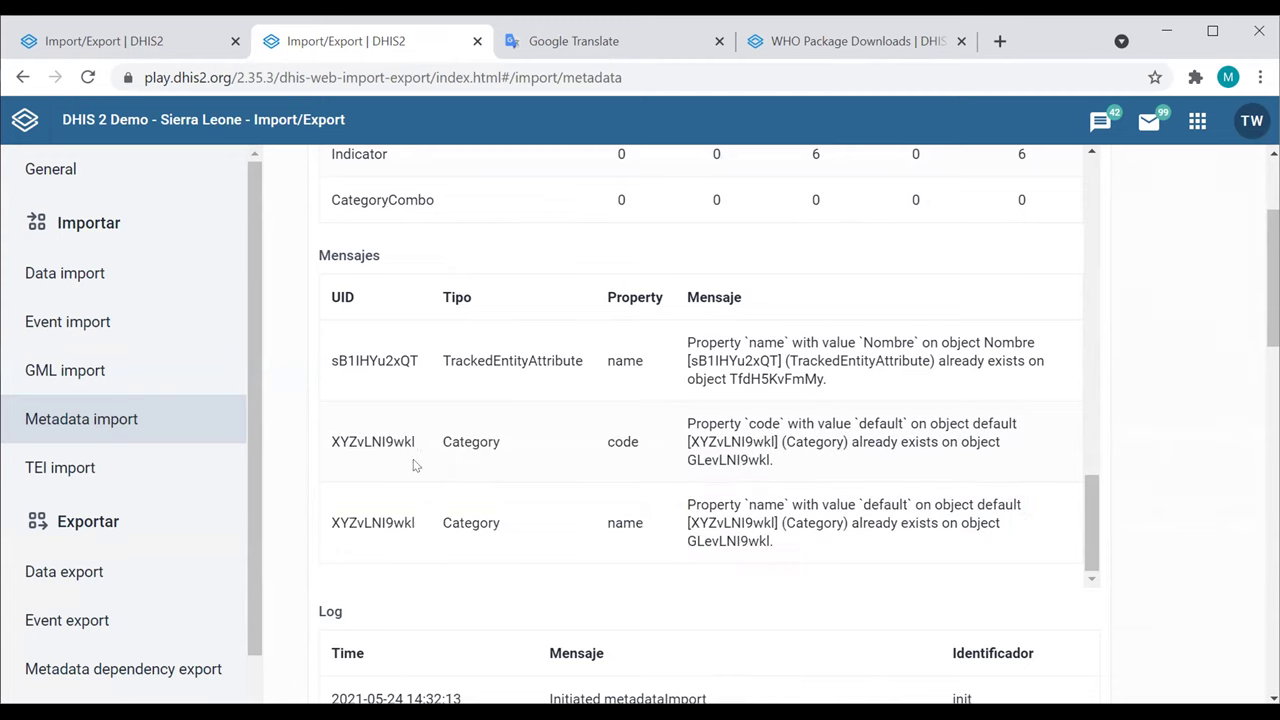
double_click(349, 436)
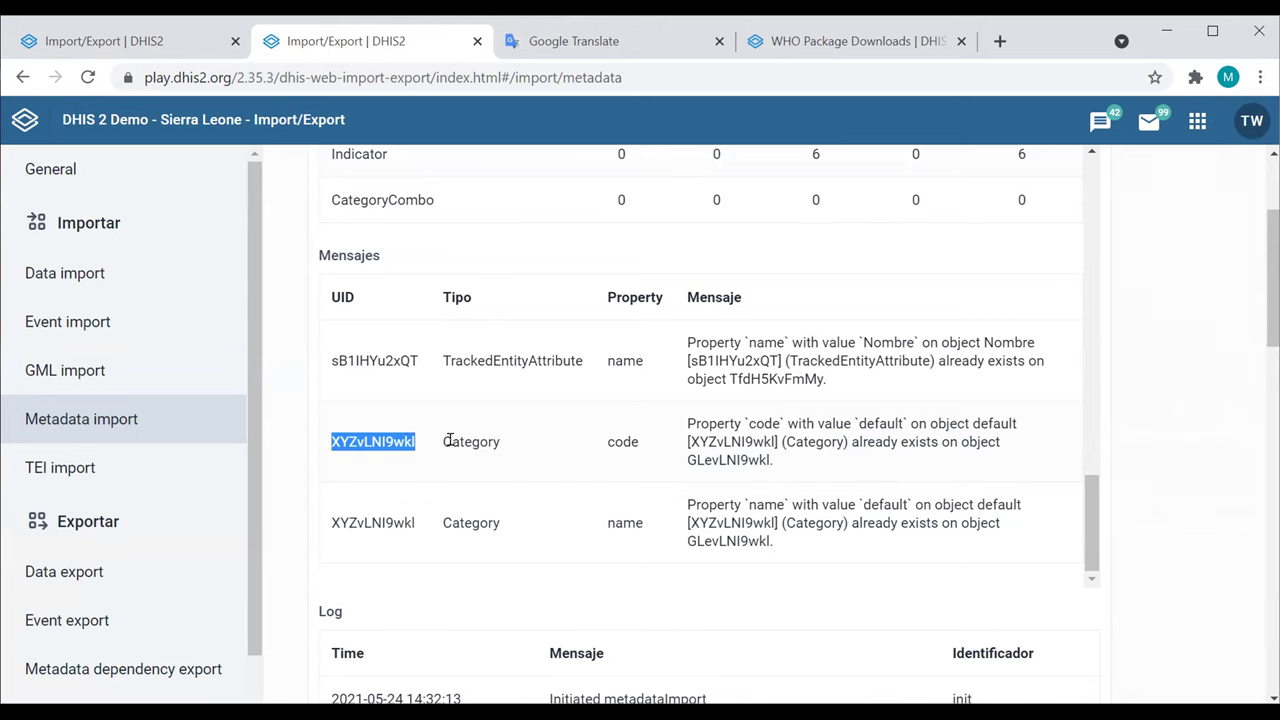
left_click_drag(442, 440, 505, 440)
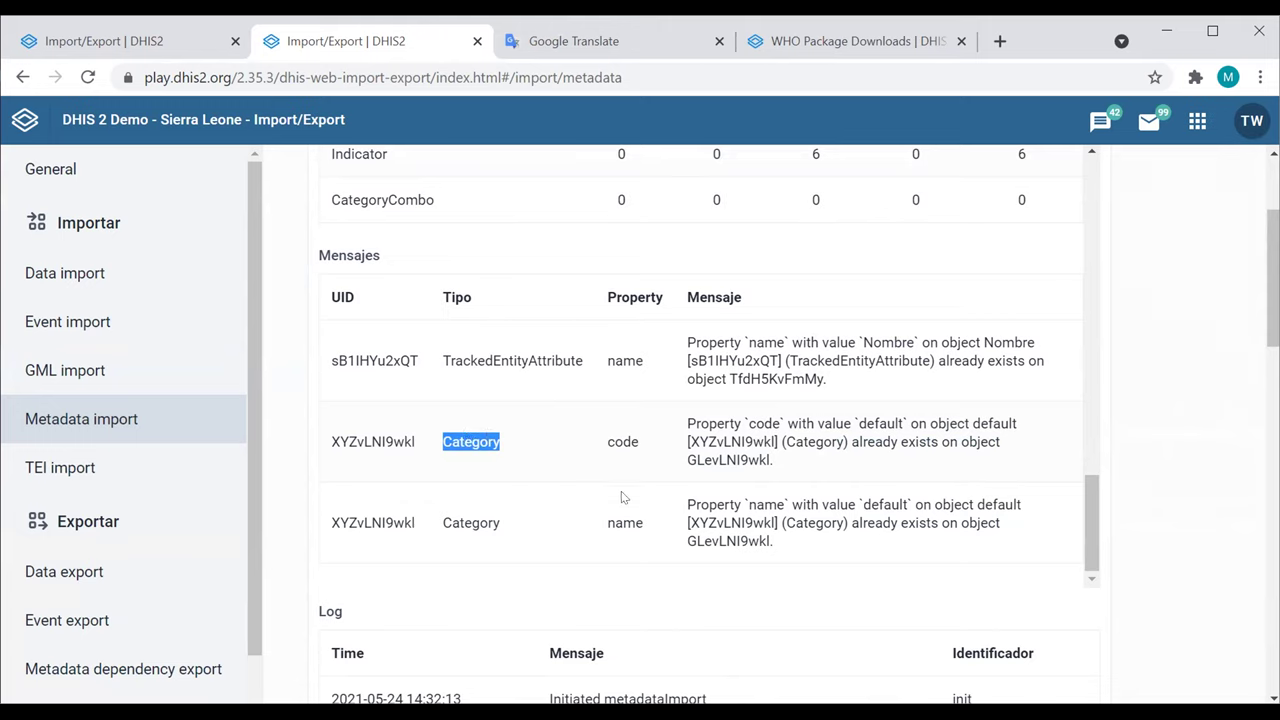
double_click(620, 438)
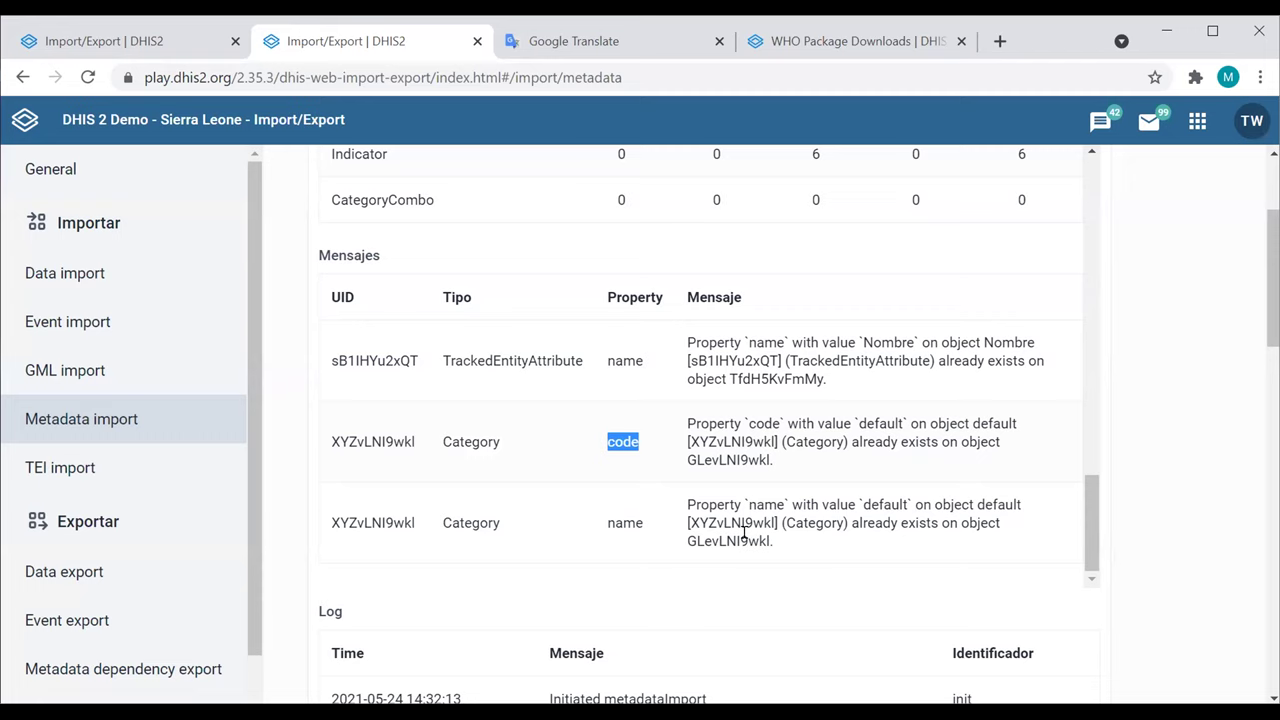
double_click(366, 439)
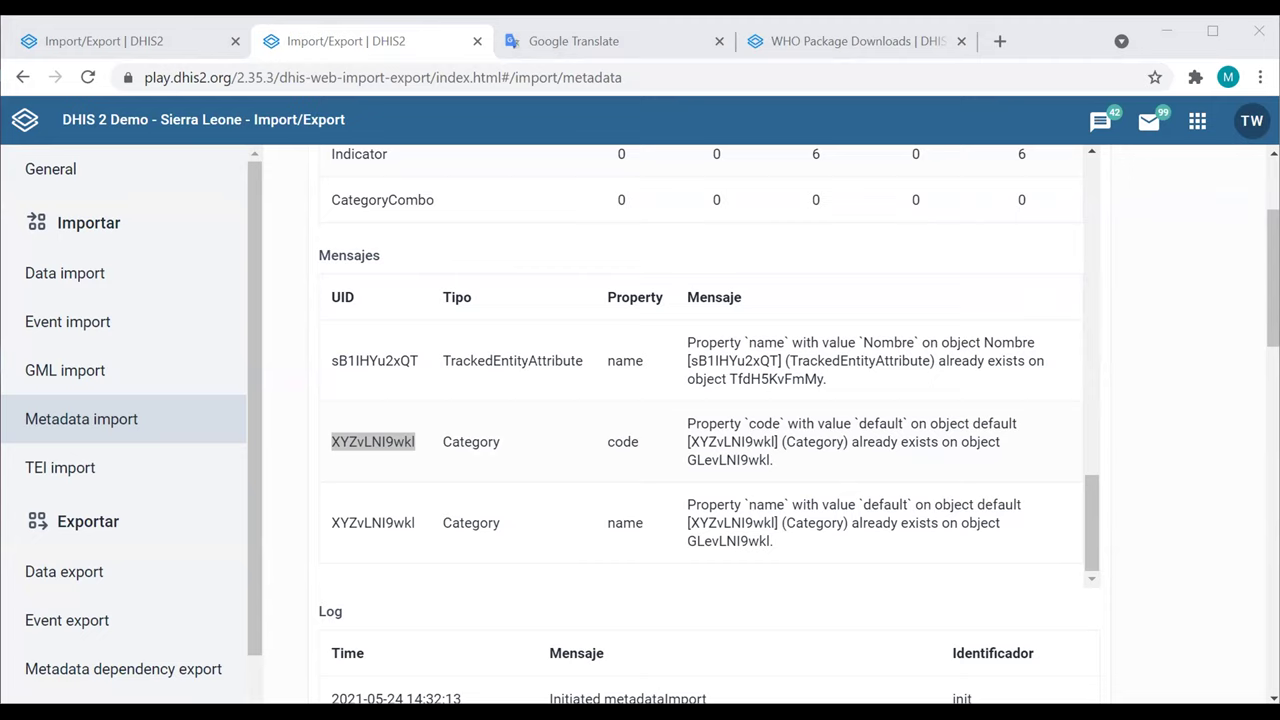
key("alt+Tab")
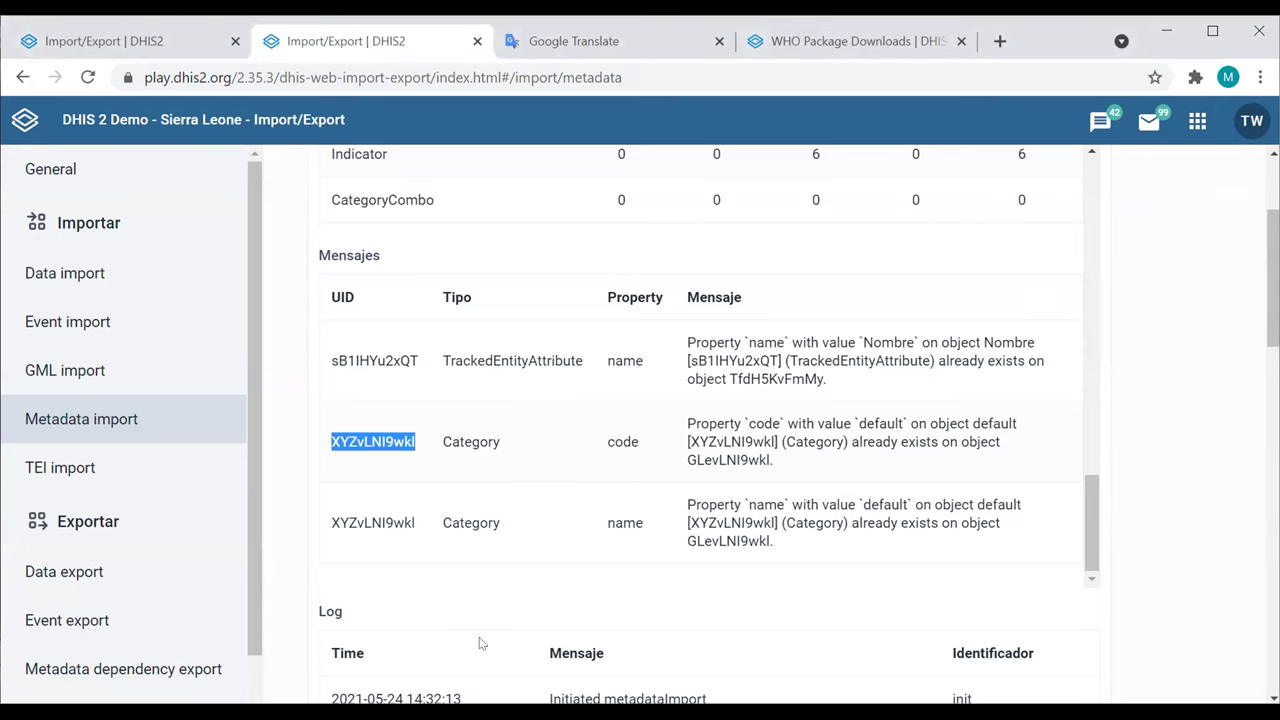
key("alt+Tab")
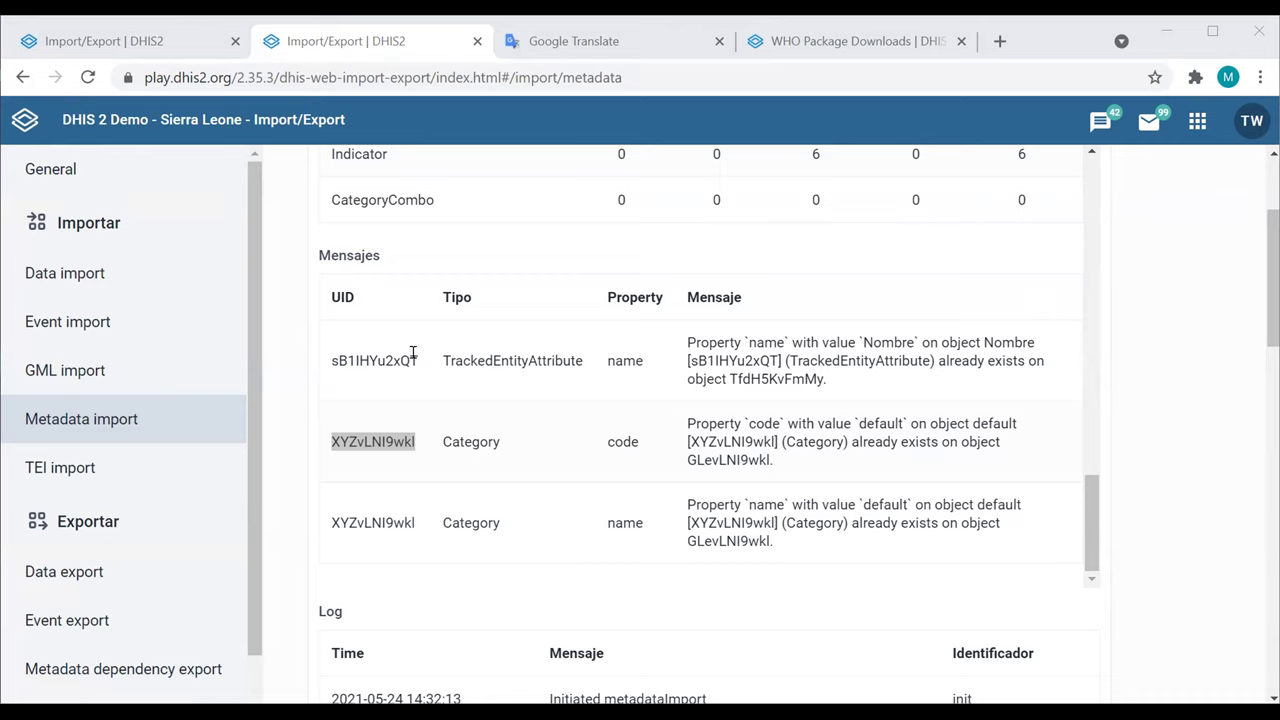
key("alt+Tab")
key("alt+Tab")
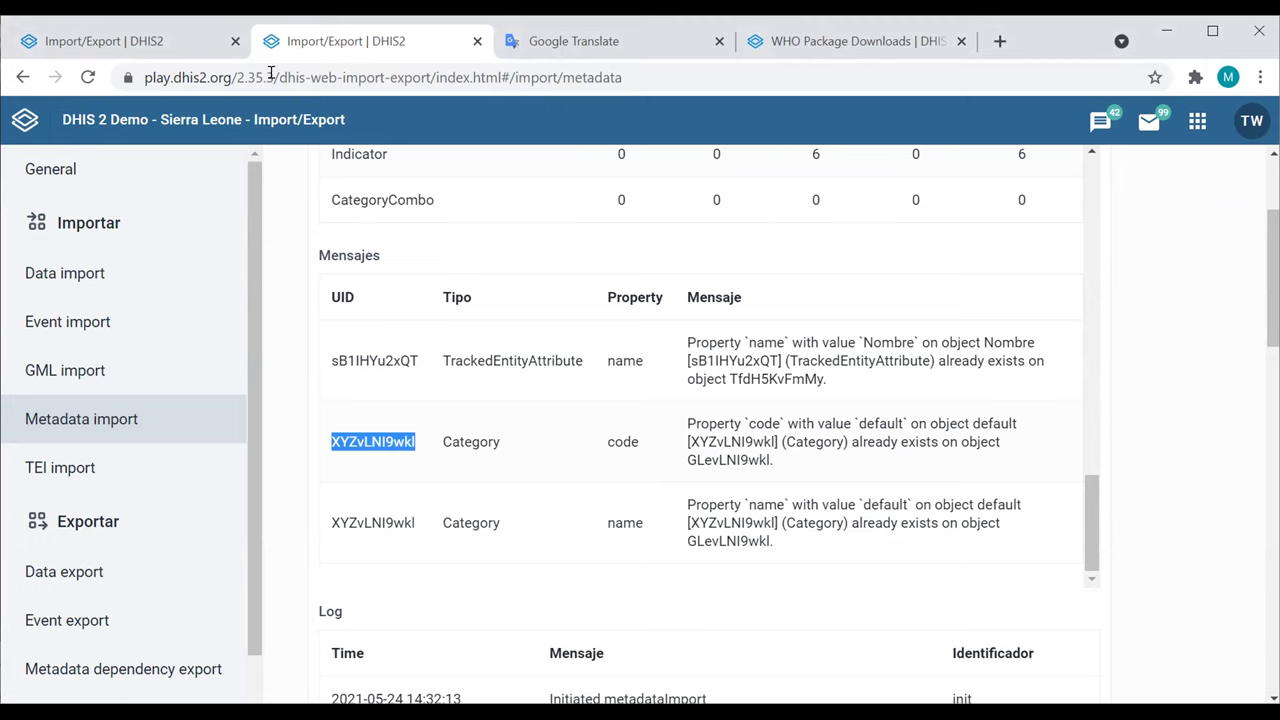
Step: Go to play.dhis2.org/2.35.3/api/categories/GLevLNI9wkl to view the existing default category
left_click_drag(290, 77, 818, 83)
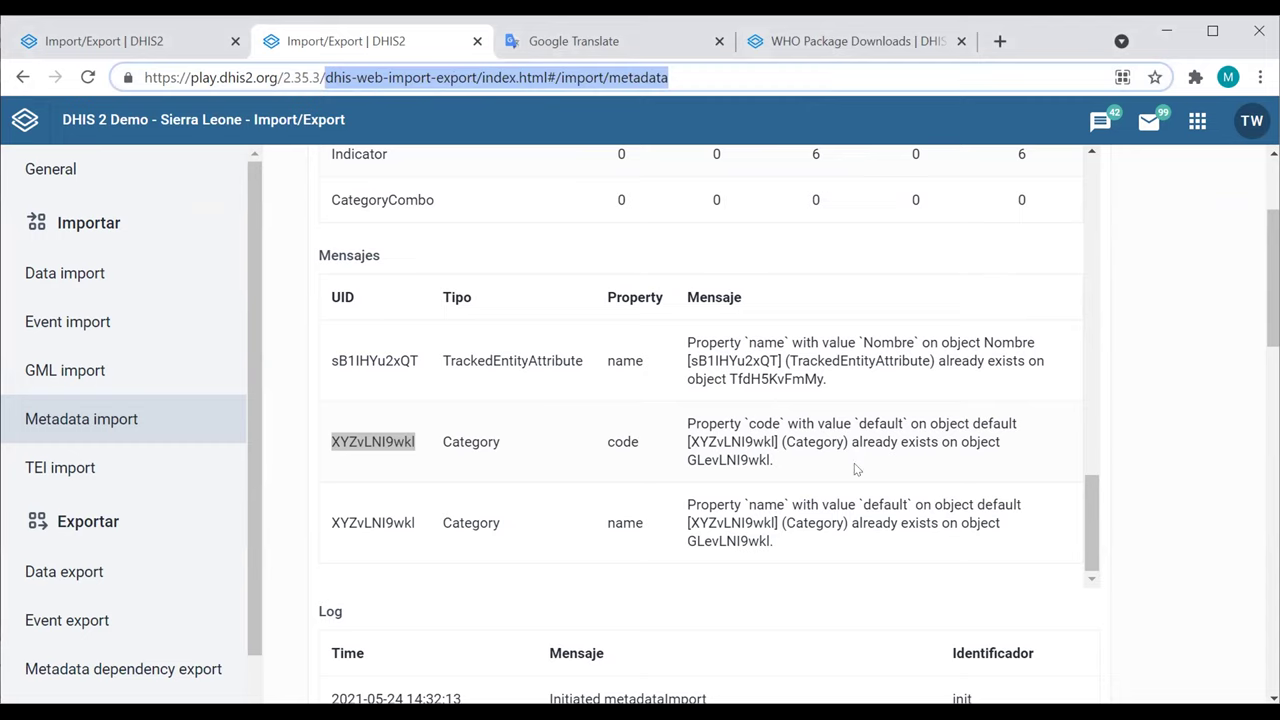
double_click(737, 459)
key("ctrl+c")
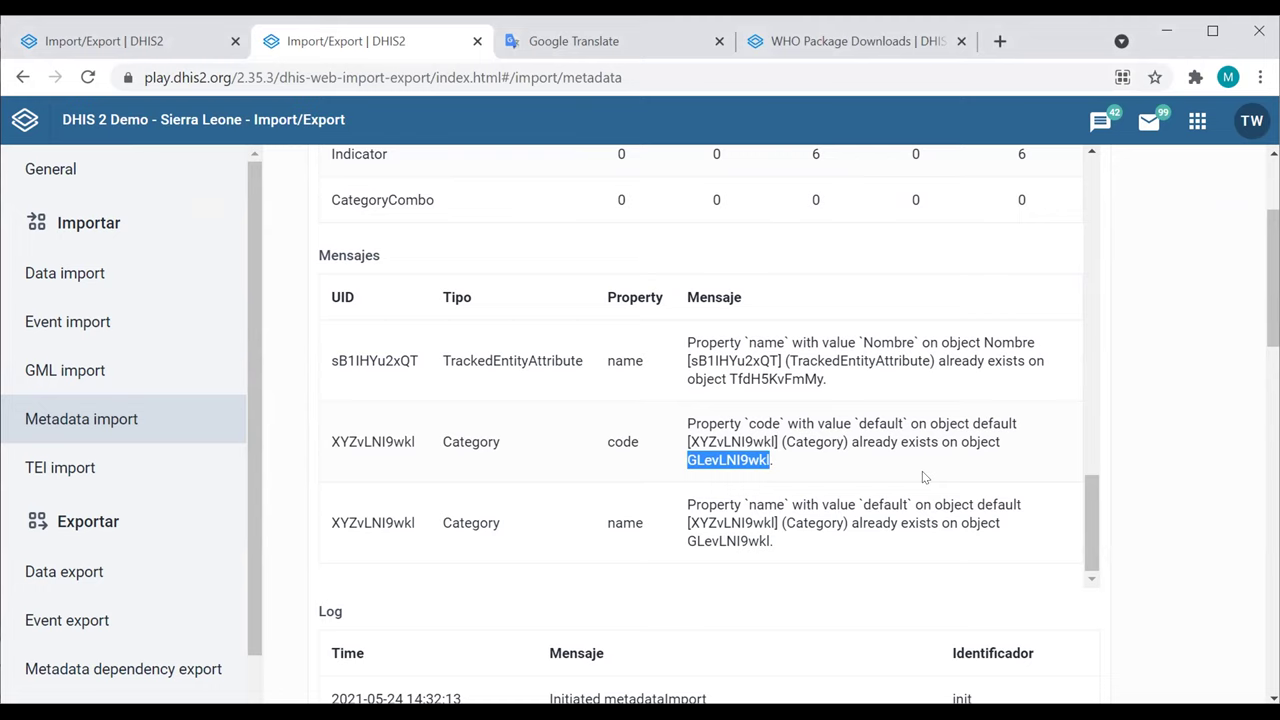
left_click_drag(278, 77, 672, 78)
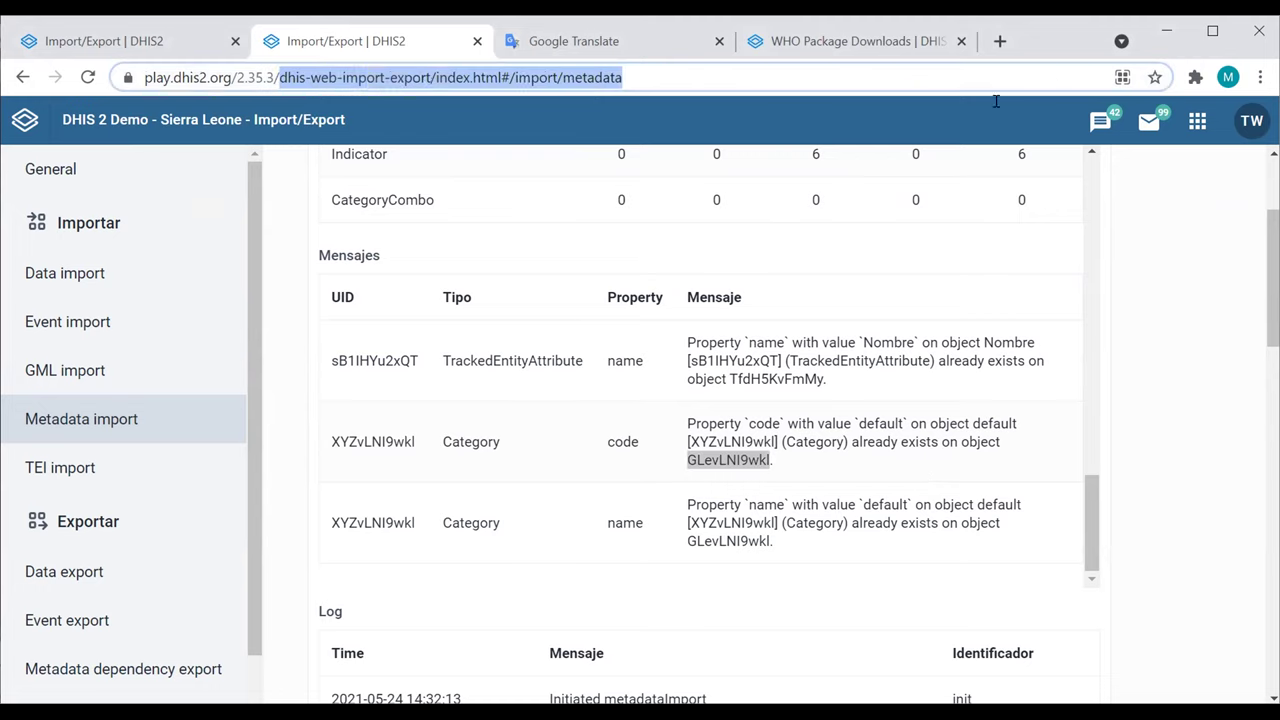
type("api/")
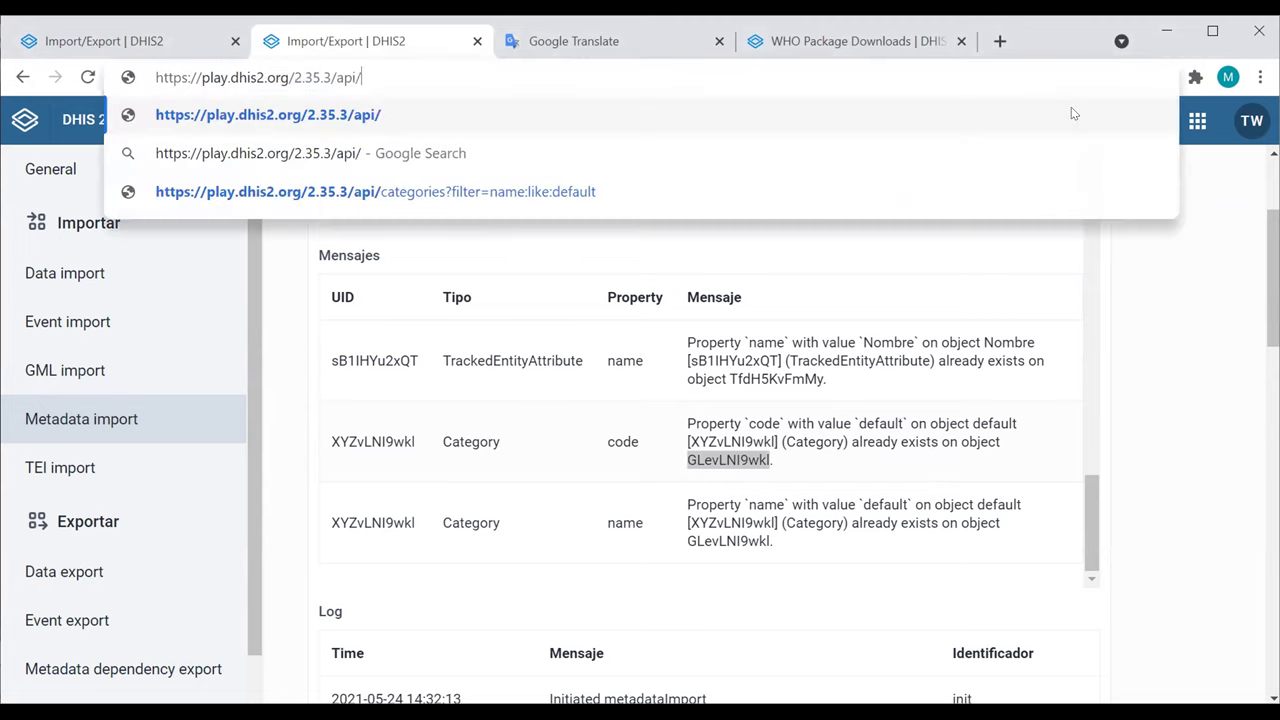
type("cat")
type("egories/")
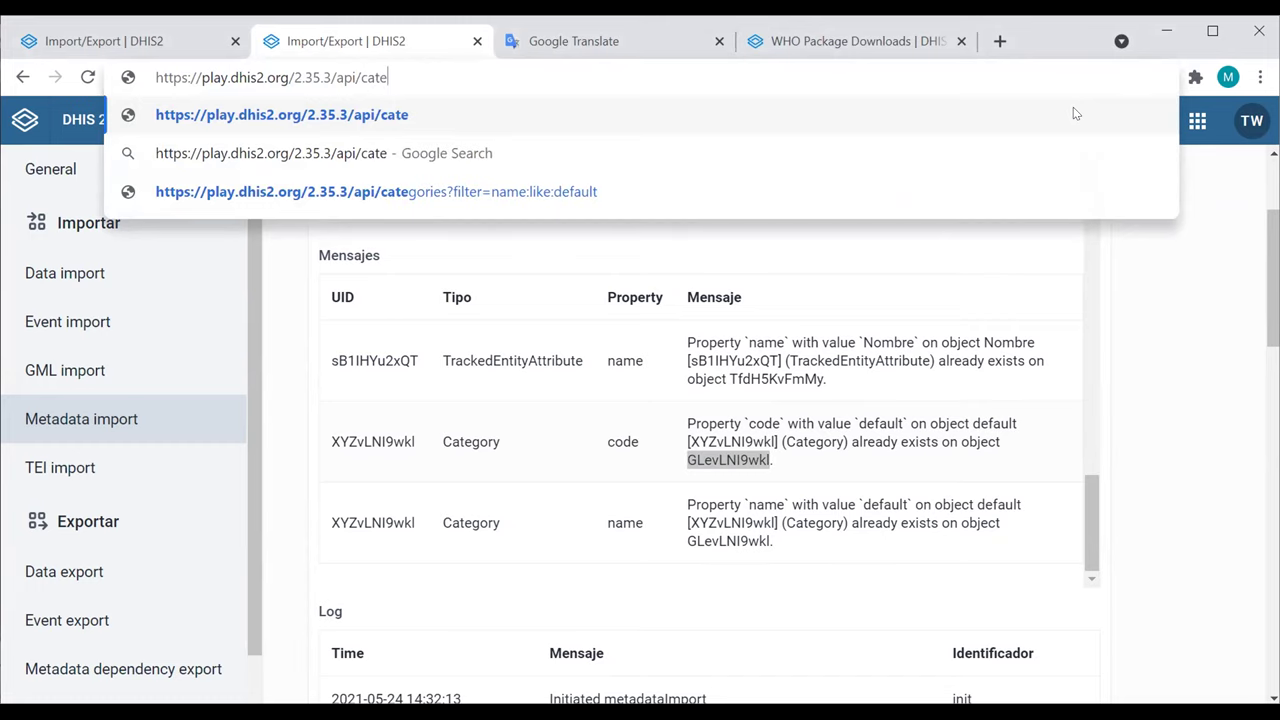
key("ctrl+v")
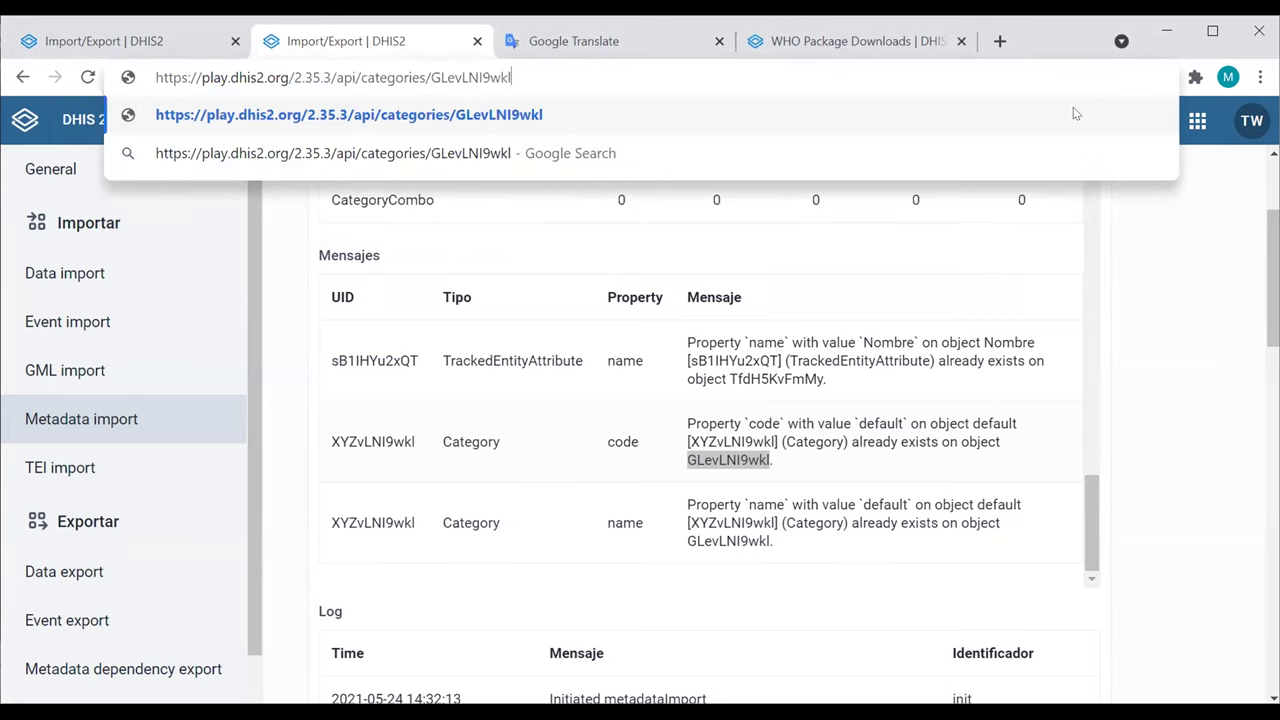
key("Return")
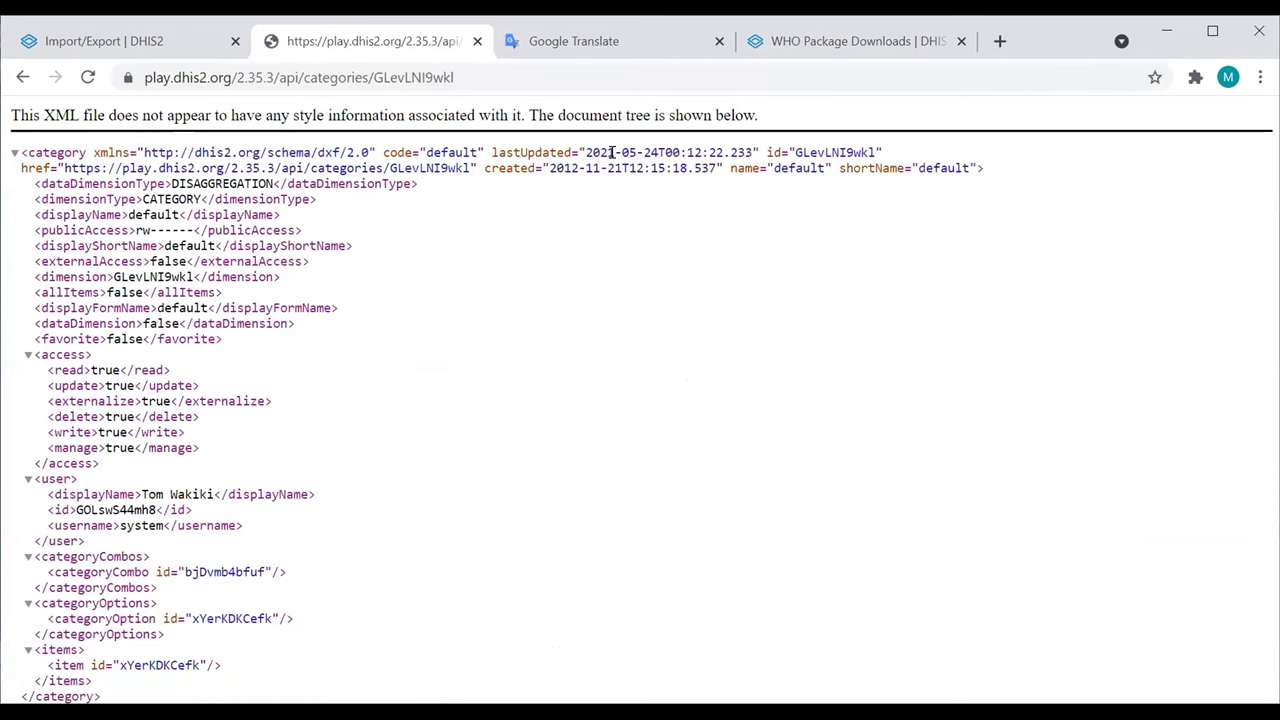
Step: Load the GLevLNI9wkl category record as .json and select its name 'default' and its id
left_click(520, 74)
left_click(520, 73)
type(".json")
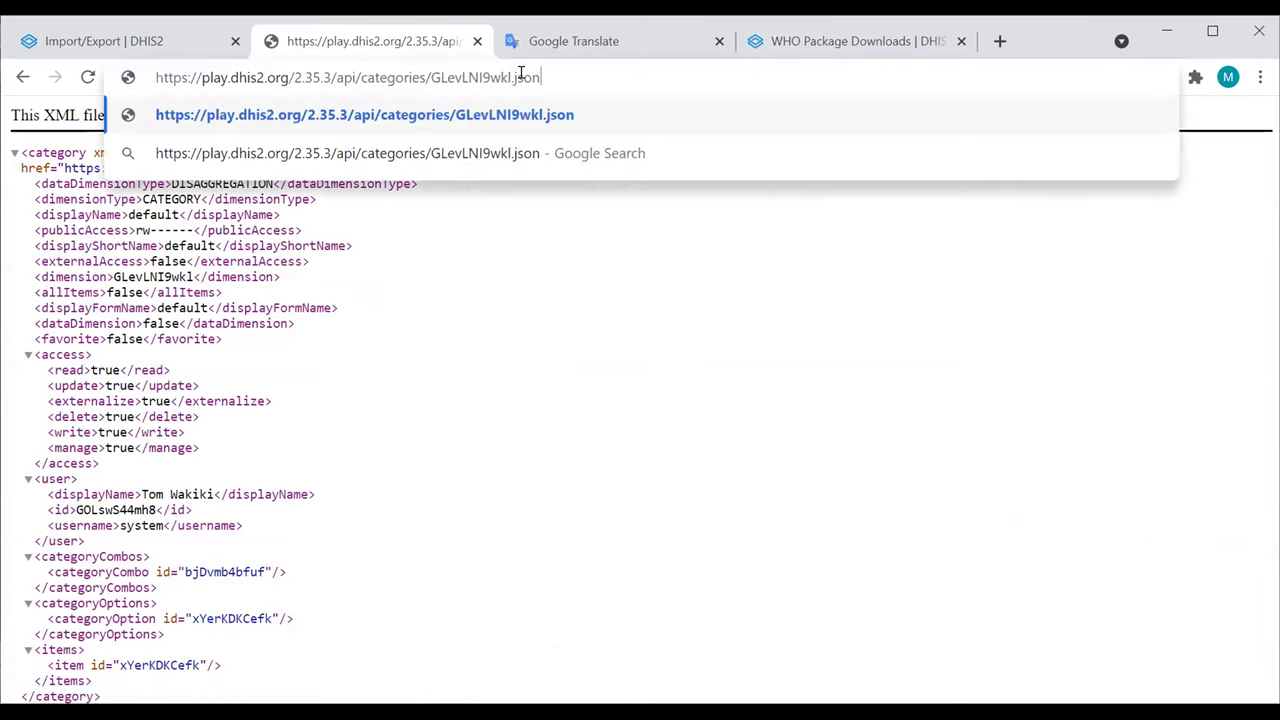
key("Return")
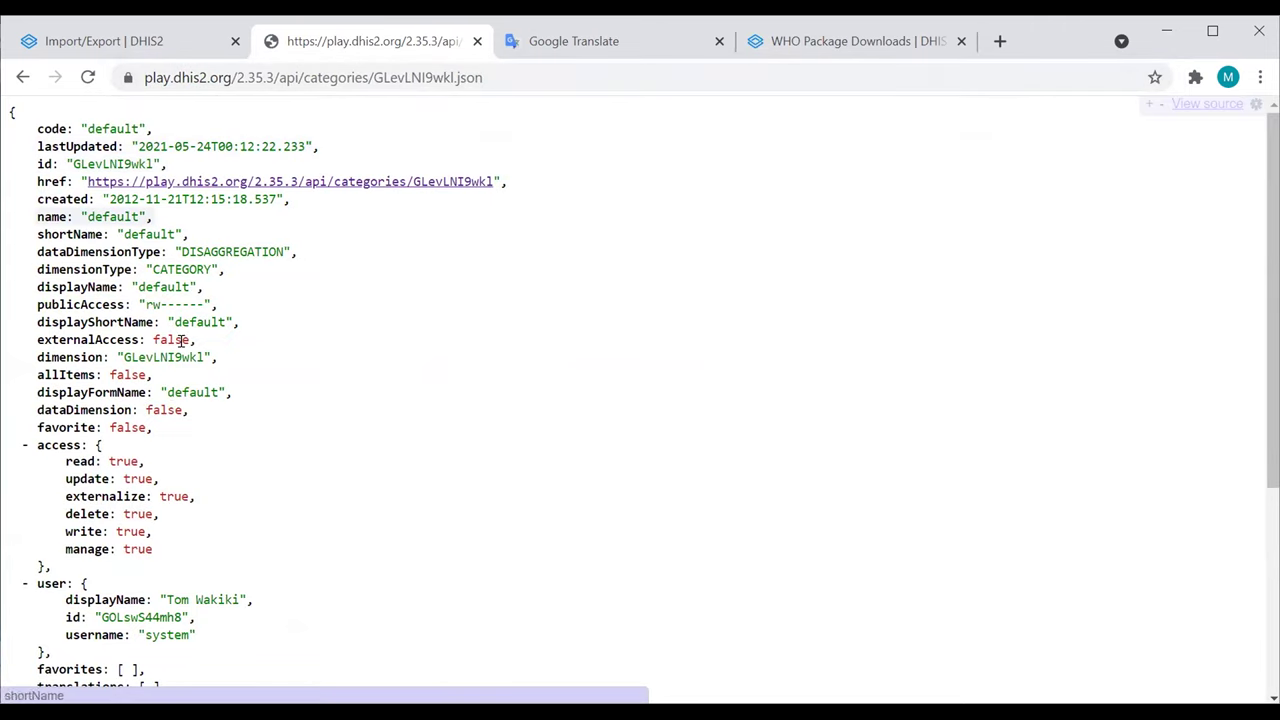
double_click(108, 216)
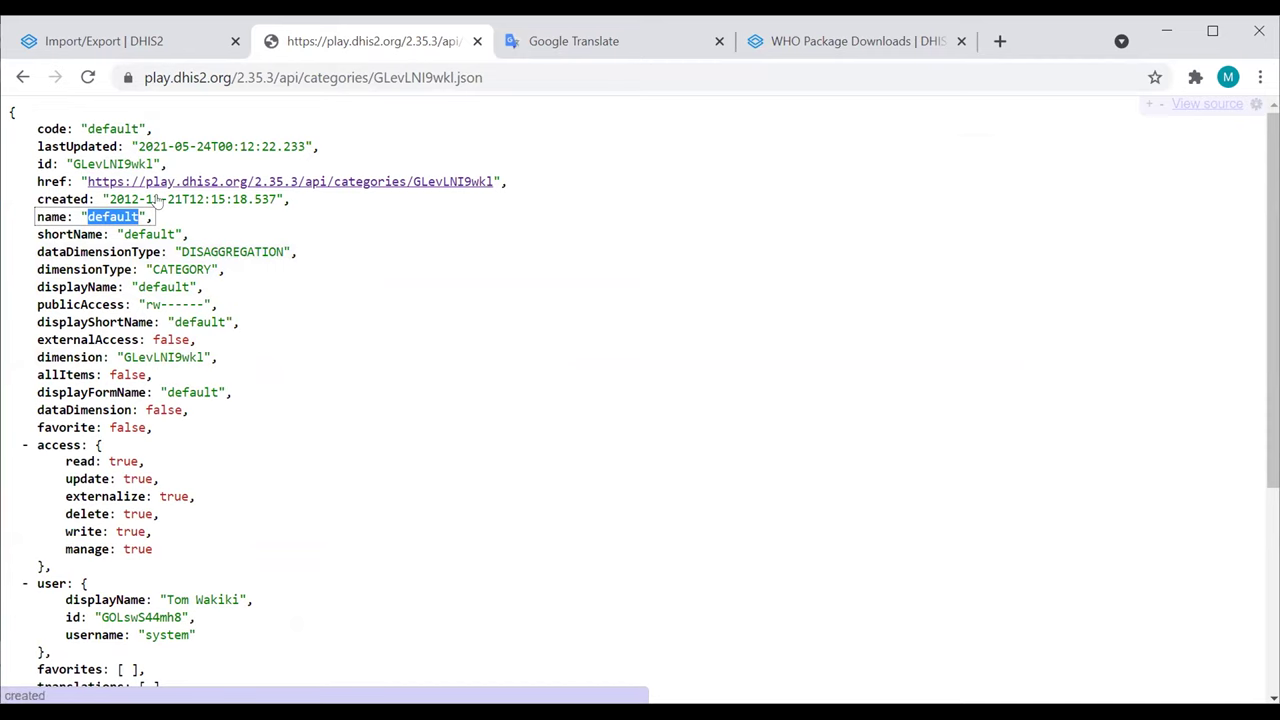
double_click(110, 163)
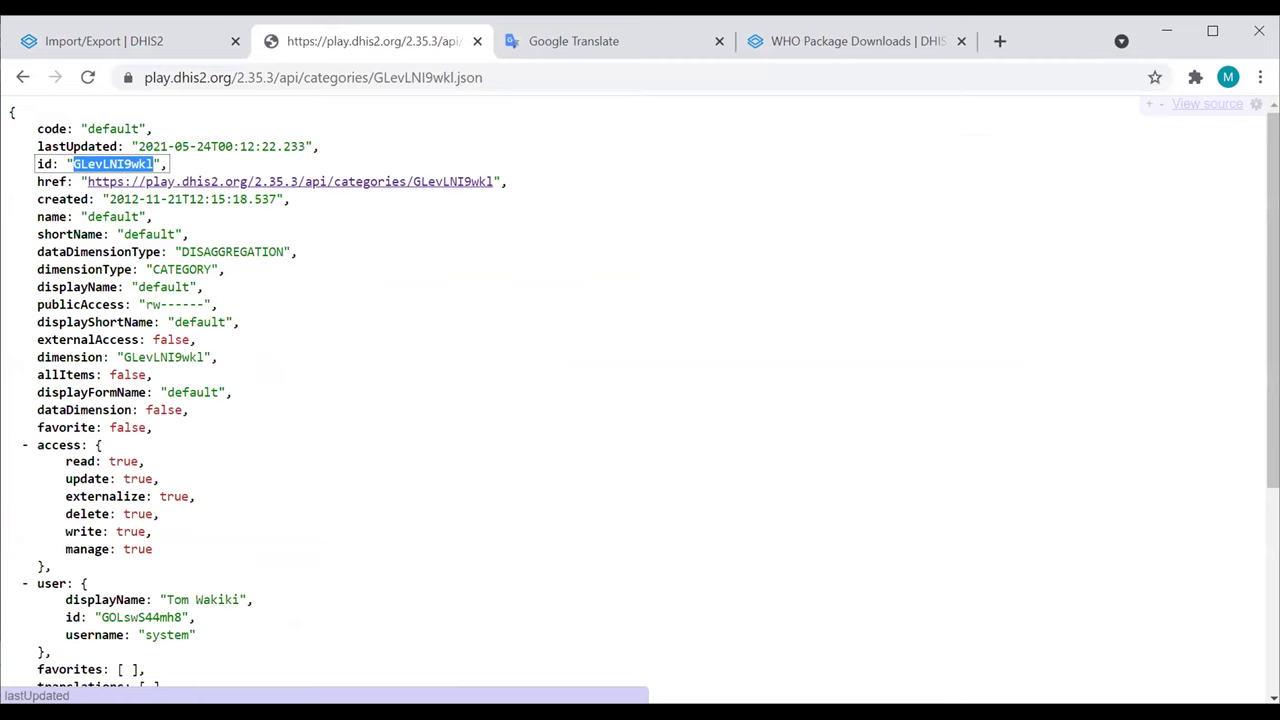
Step: Compare the category record with another window, then go back toward Import/Export
key("alt+Tab")
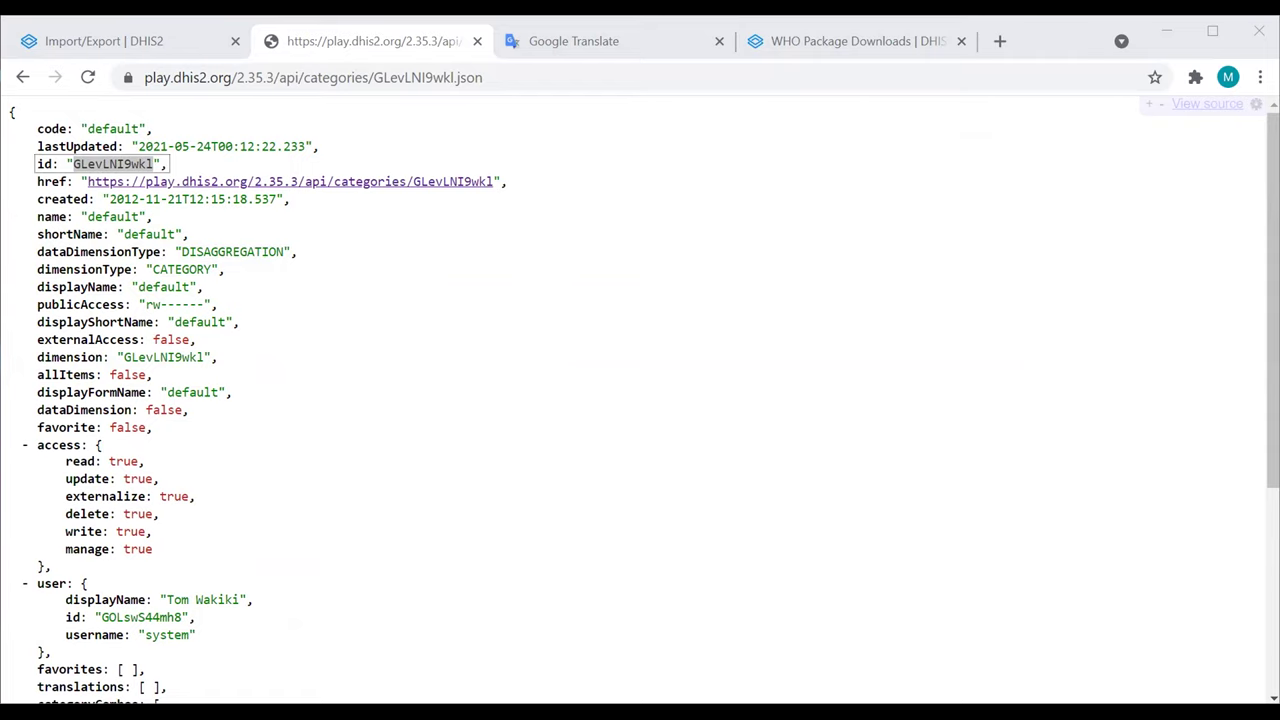
key("alt+Tab")
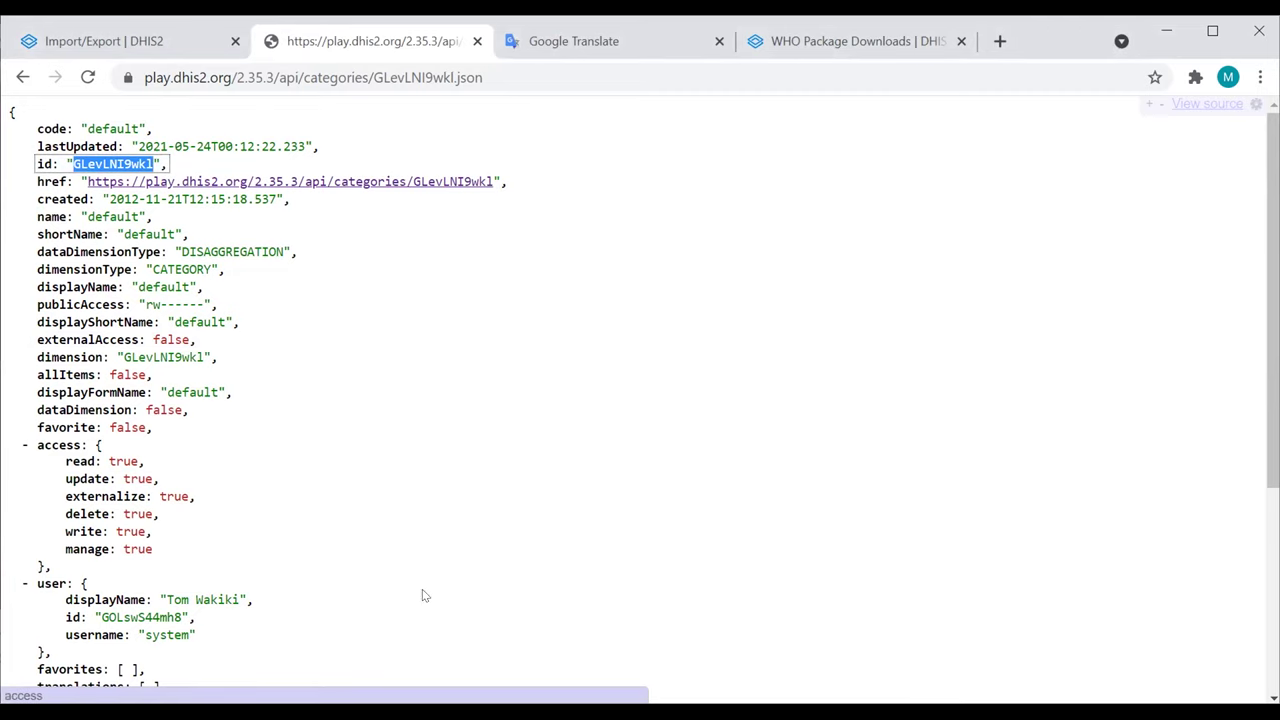
key("alt+Tab")
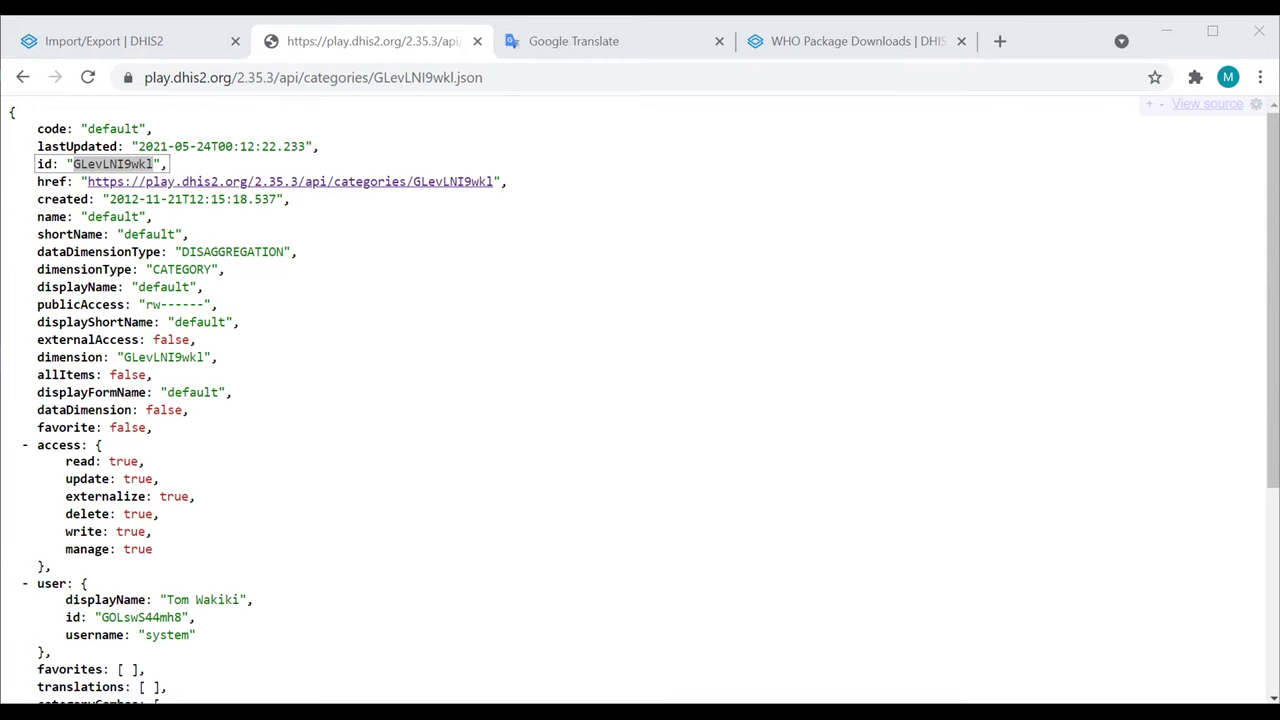
key("alt+Tab")
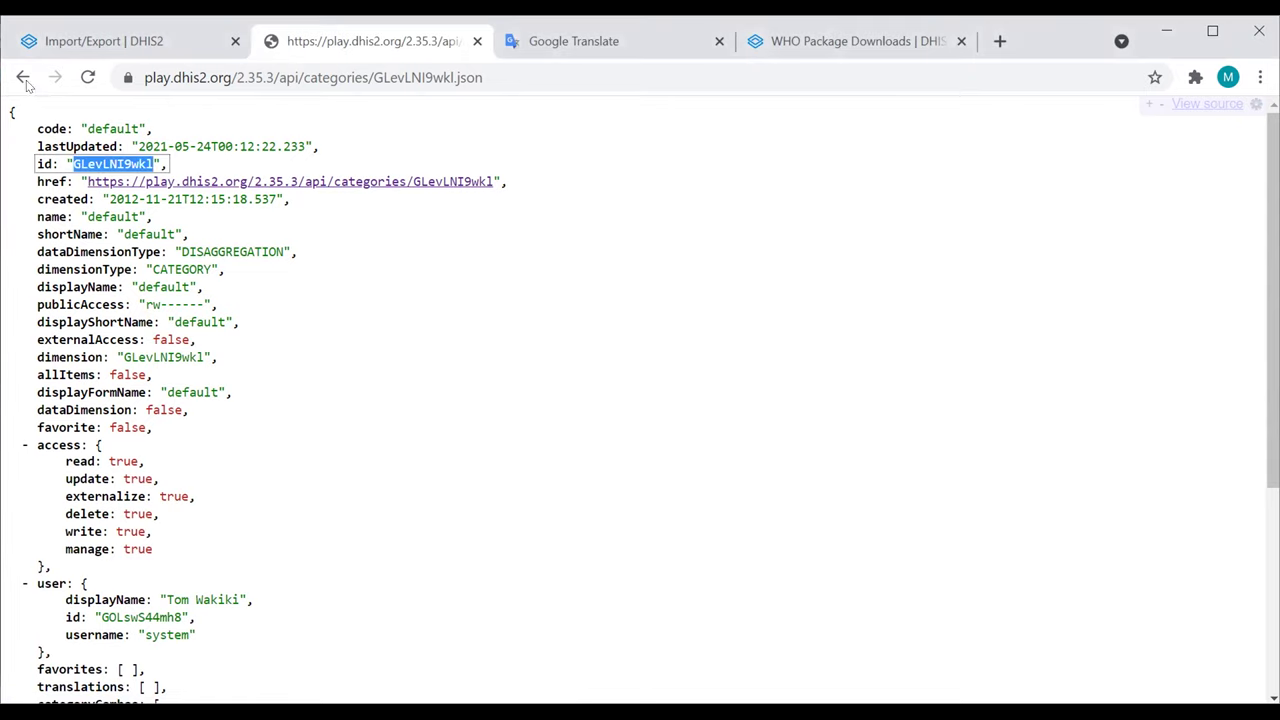
left_click(22, 77)
Step: Dry-run the _es_Demo COVAC package; 44 ProgramRuleVariables and 10 OptionSets are ignored
left_click(22, 77)
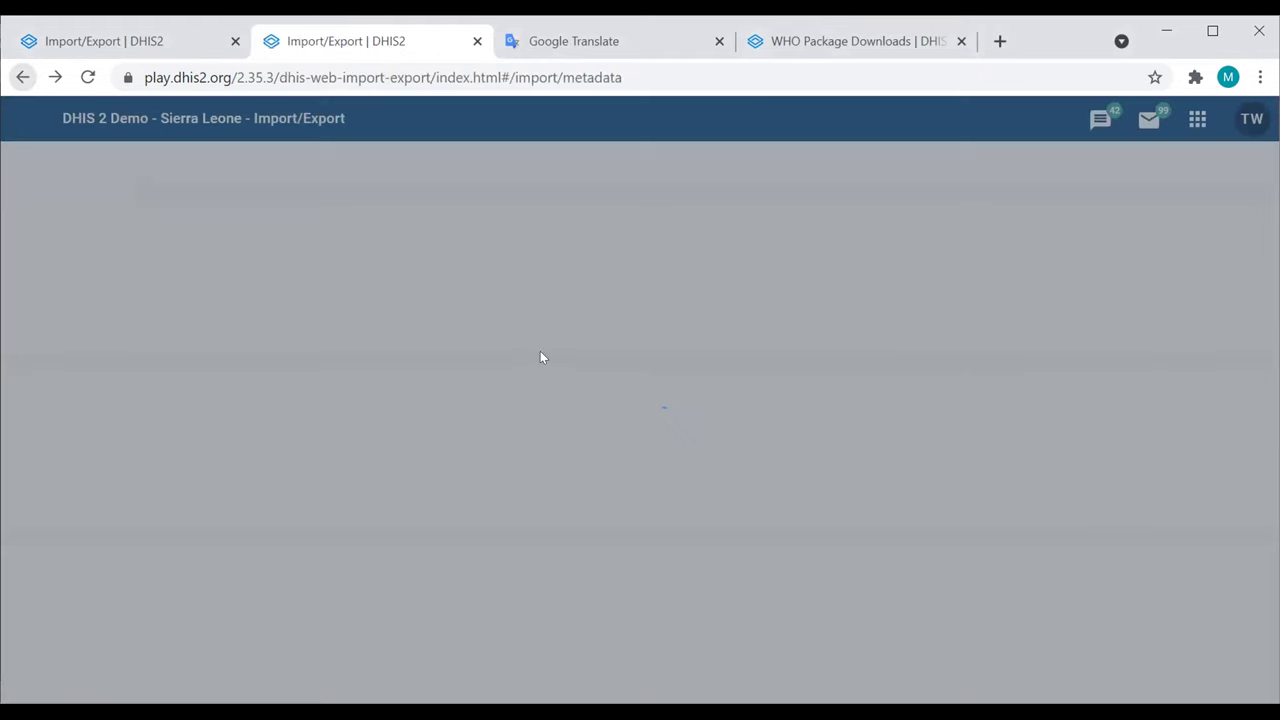
left_click(424, 348)
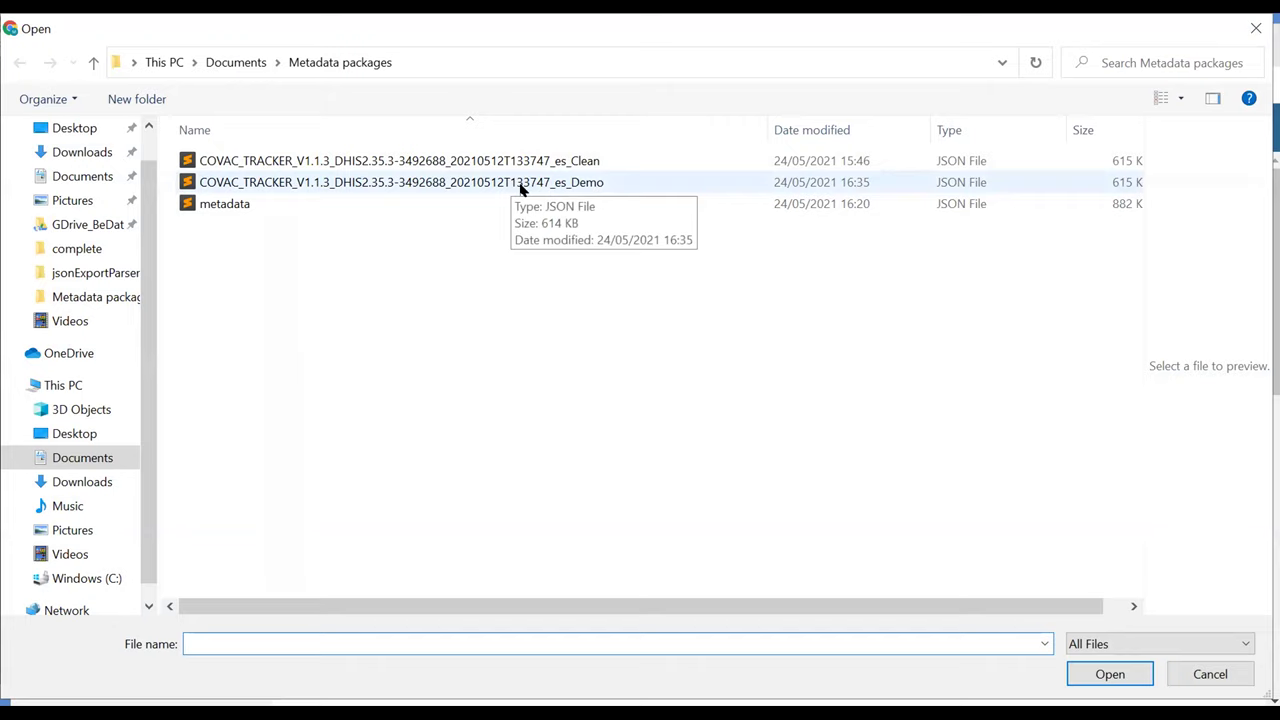
left_click(521, 187)
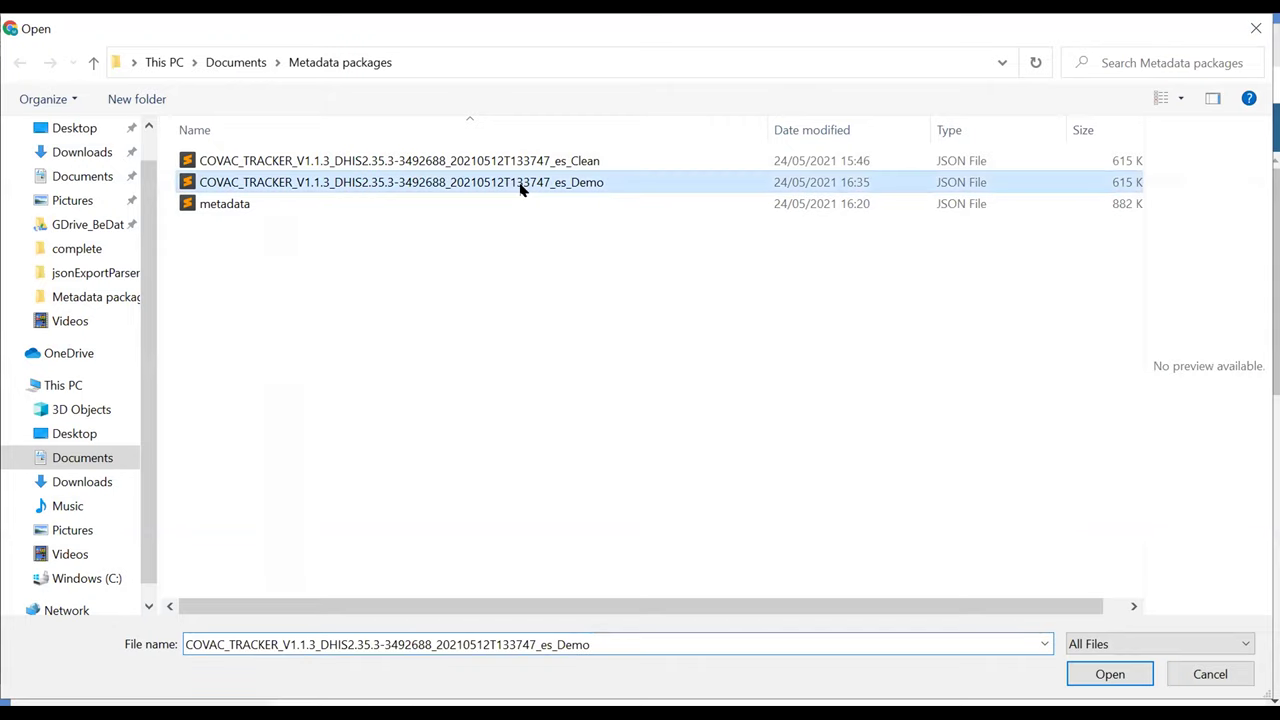
key("Return")
scroll(867, 614, "down", 10)
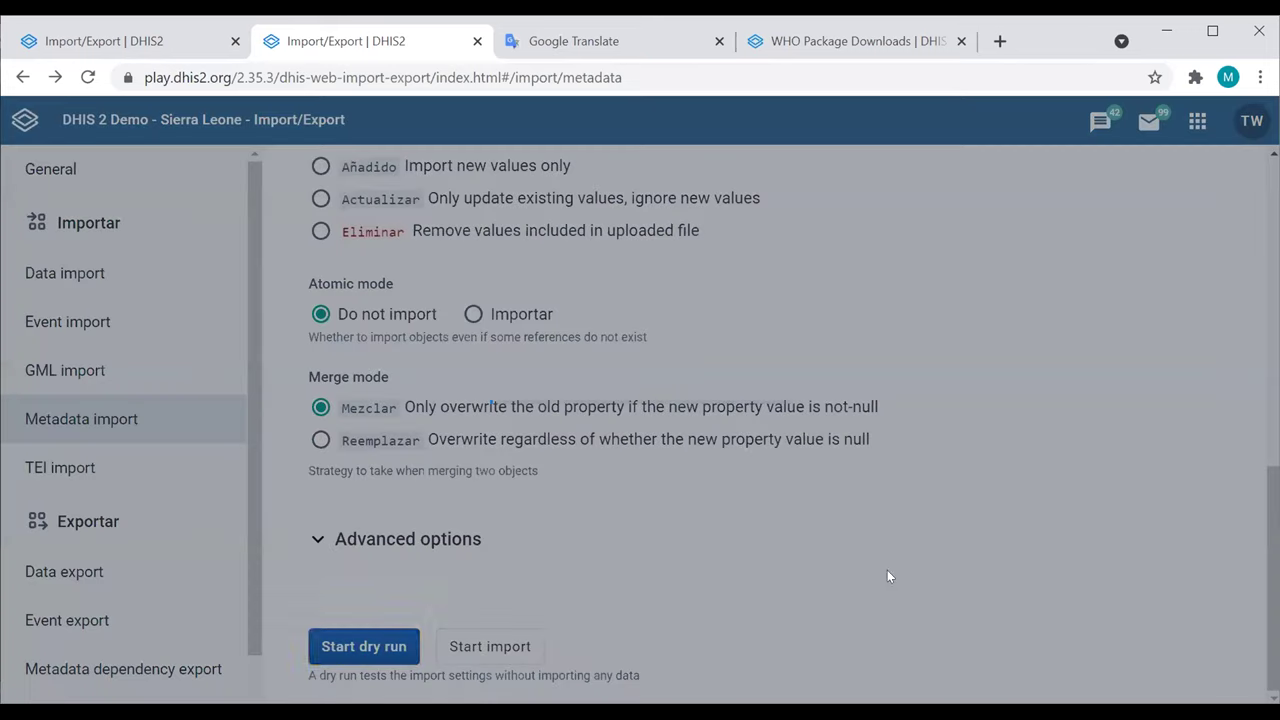
key("Return")
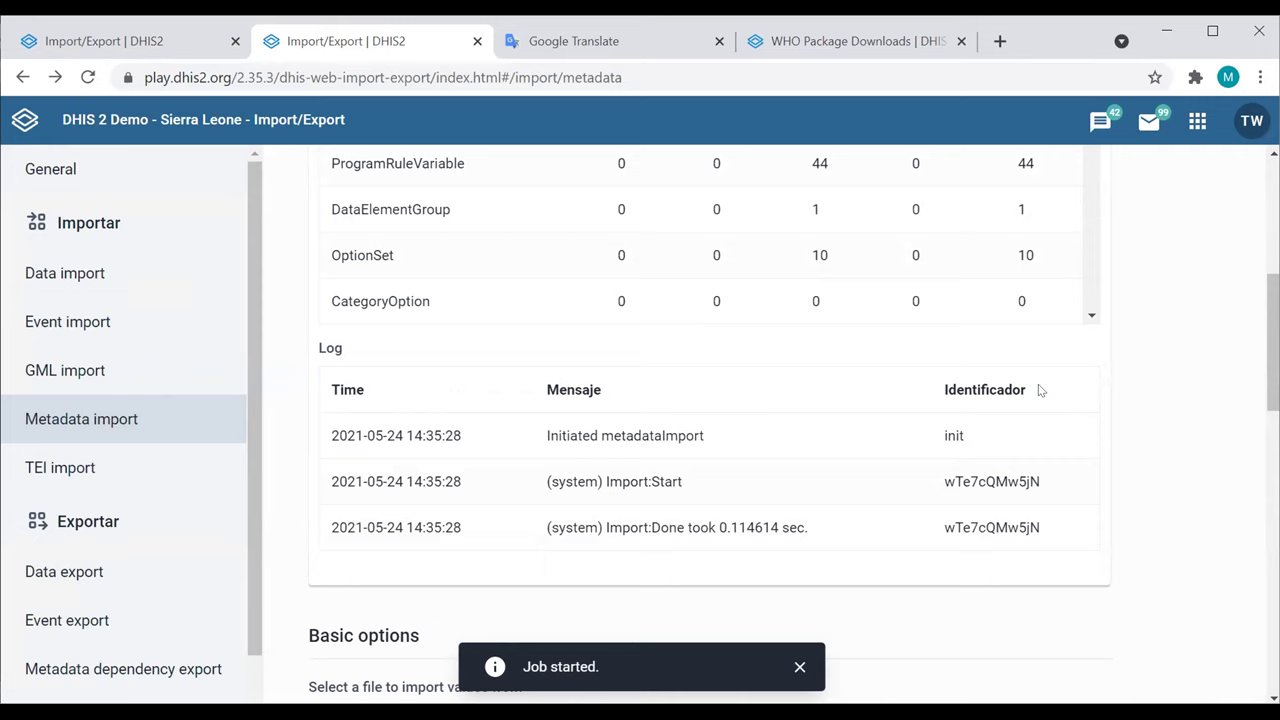
scroll(1160, 400, "down", 4)
scroll(1091, 355, "up", 1)
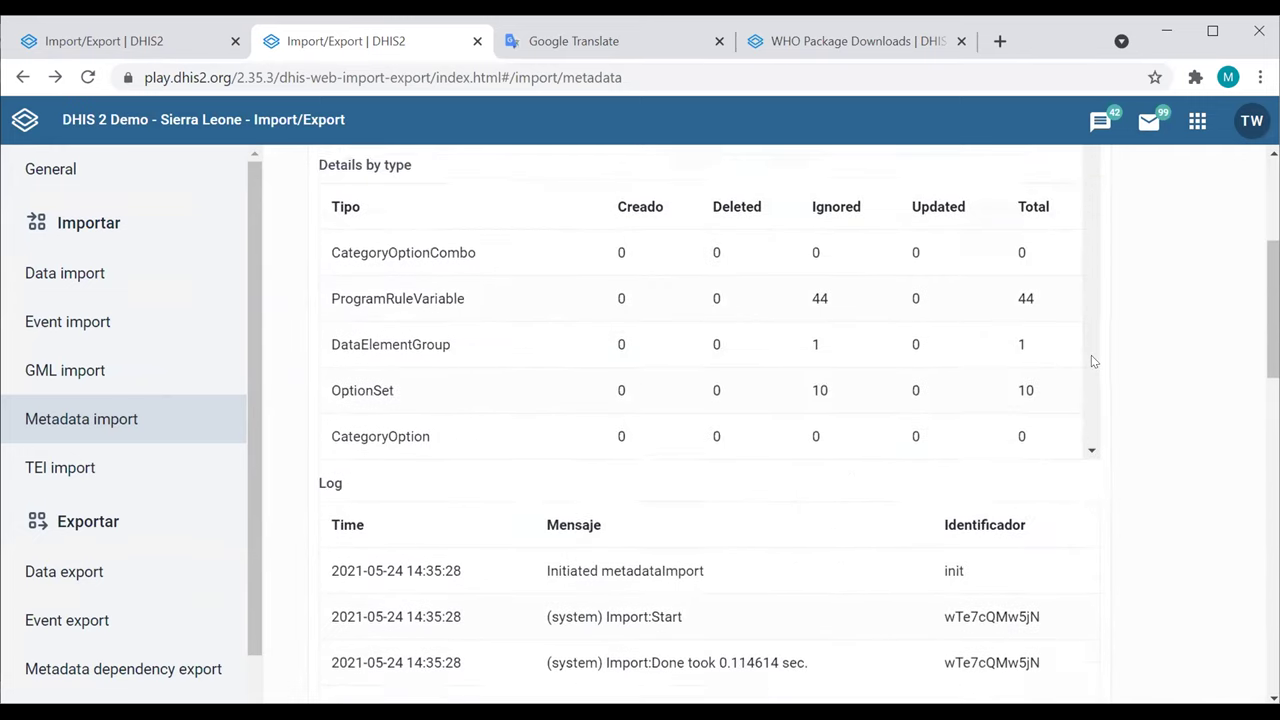
Step: Find the dry-run conflict: attribute name 'Nombre' already exists on TfdH5KvFmMy
left_click_drag(1092, 170, 1128, 506)
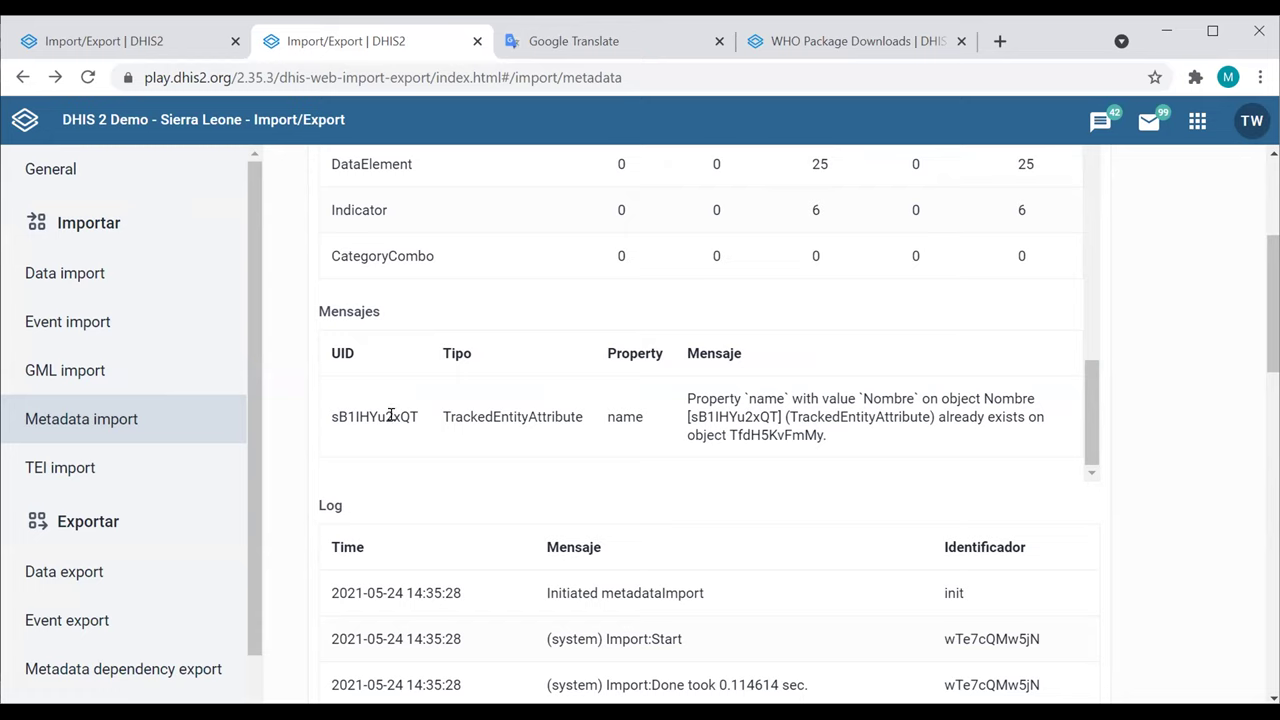
double_click(886, 398)
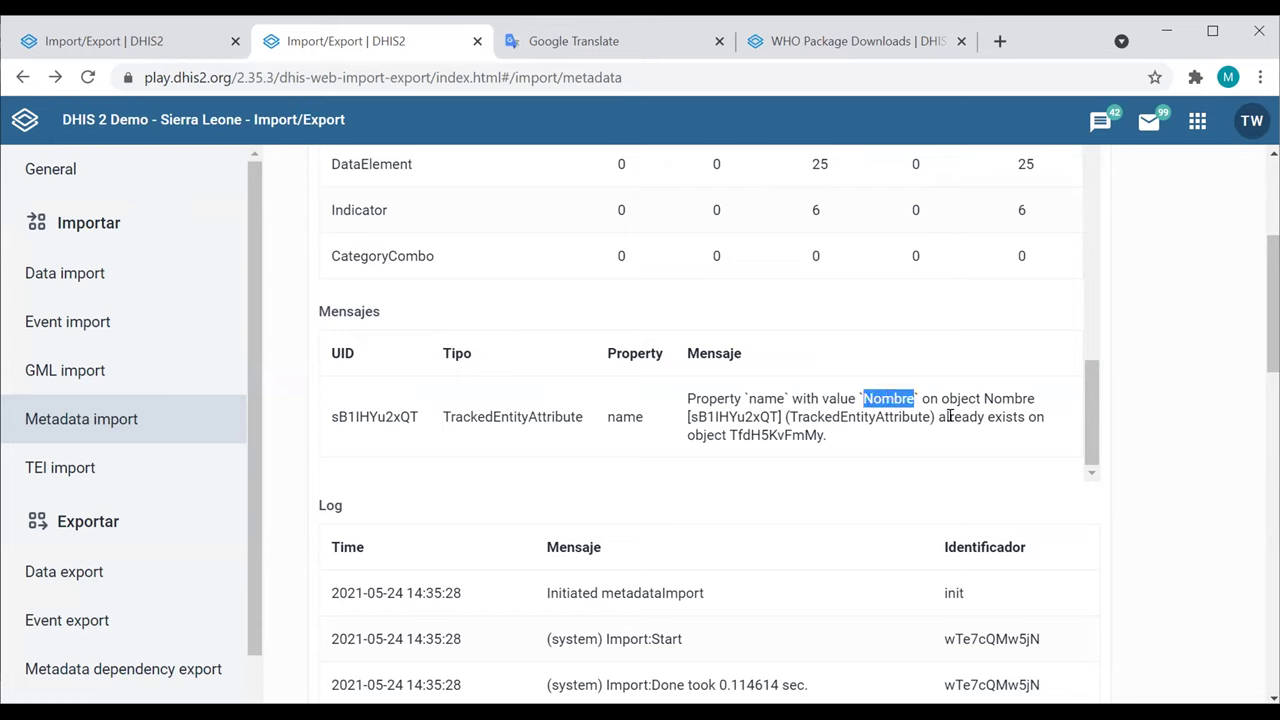
left_click(919, 398)
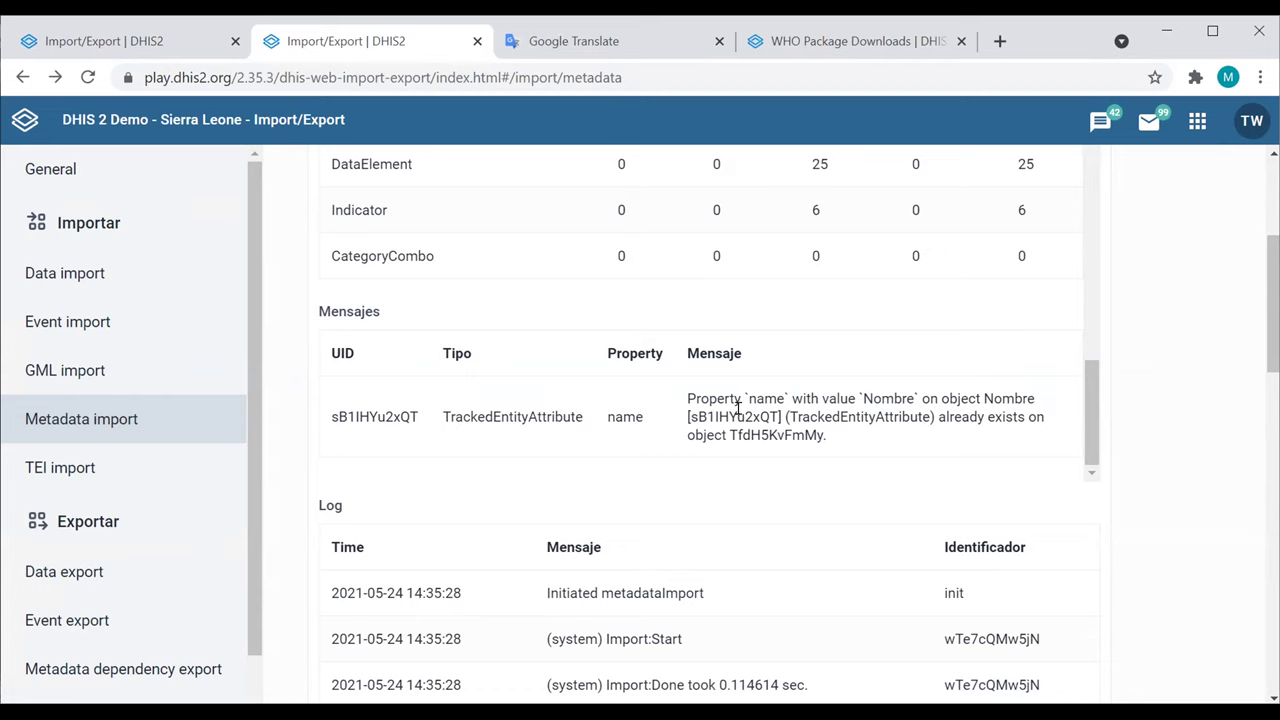
double_click(738, 412)
double_click(379, 412)
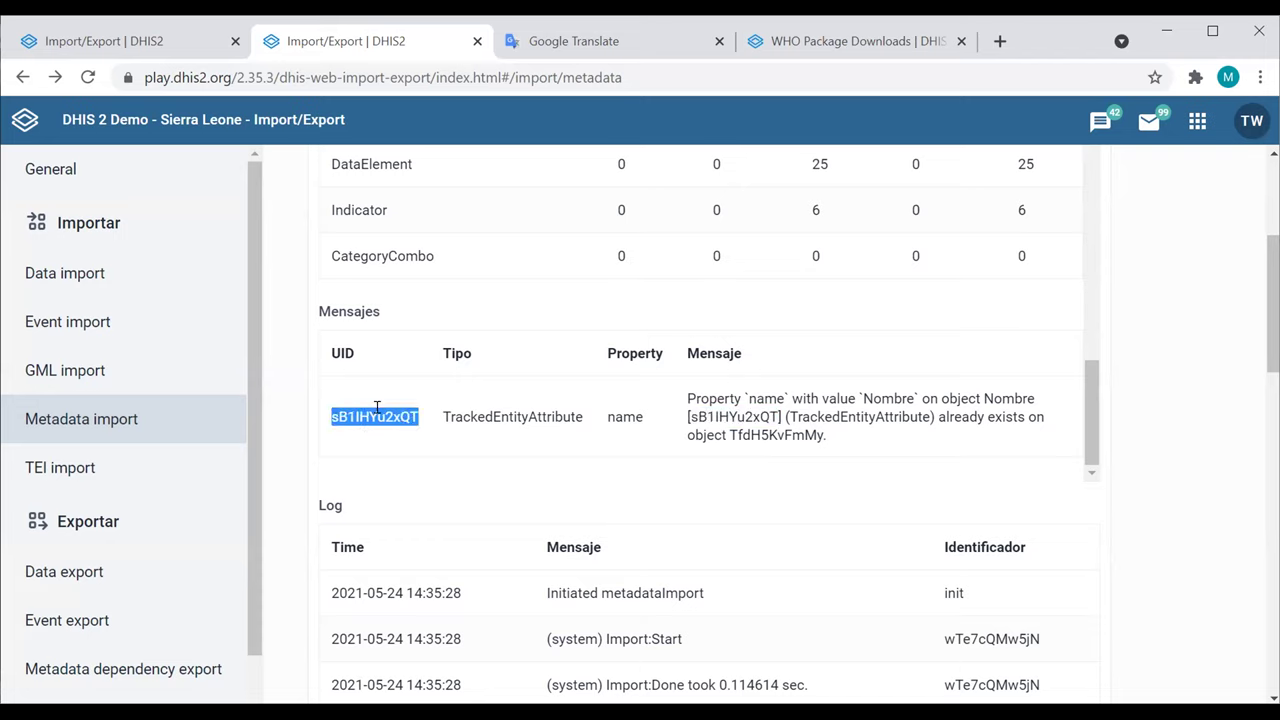
key("alt+Tab")
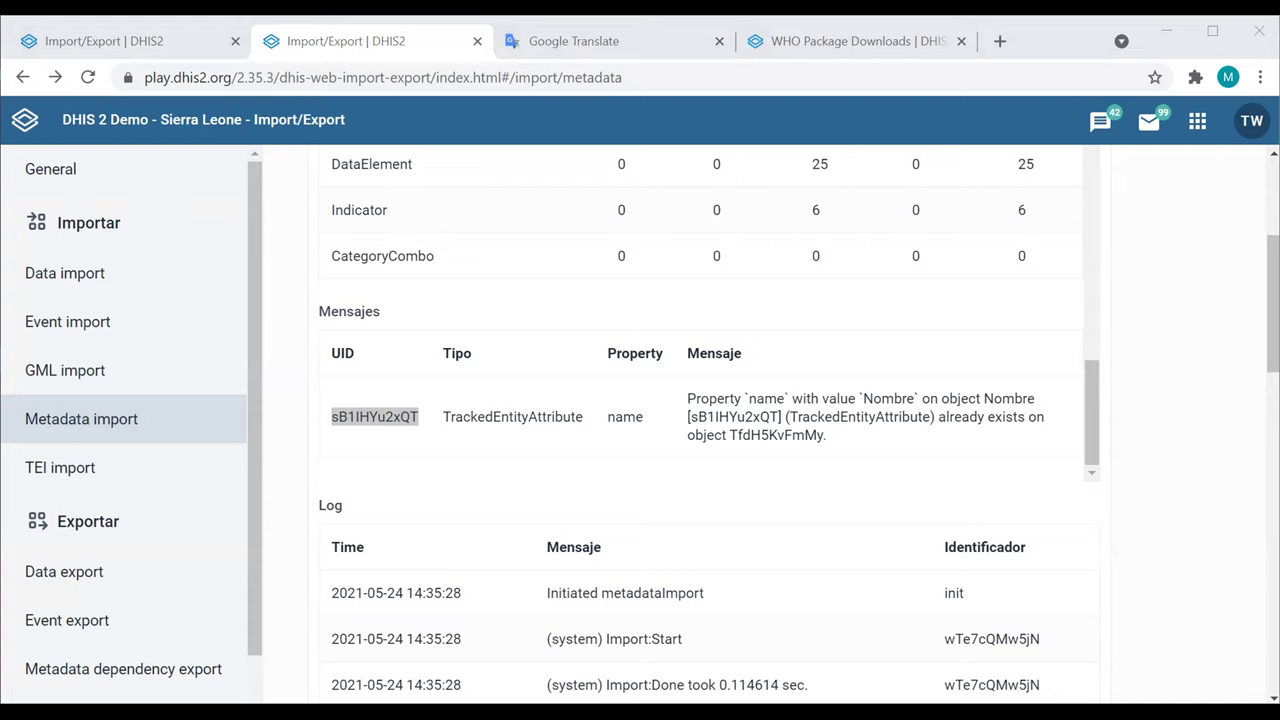
key("alt+Tab")
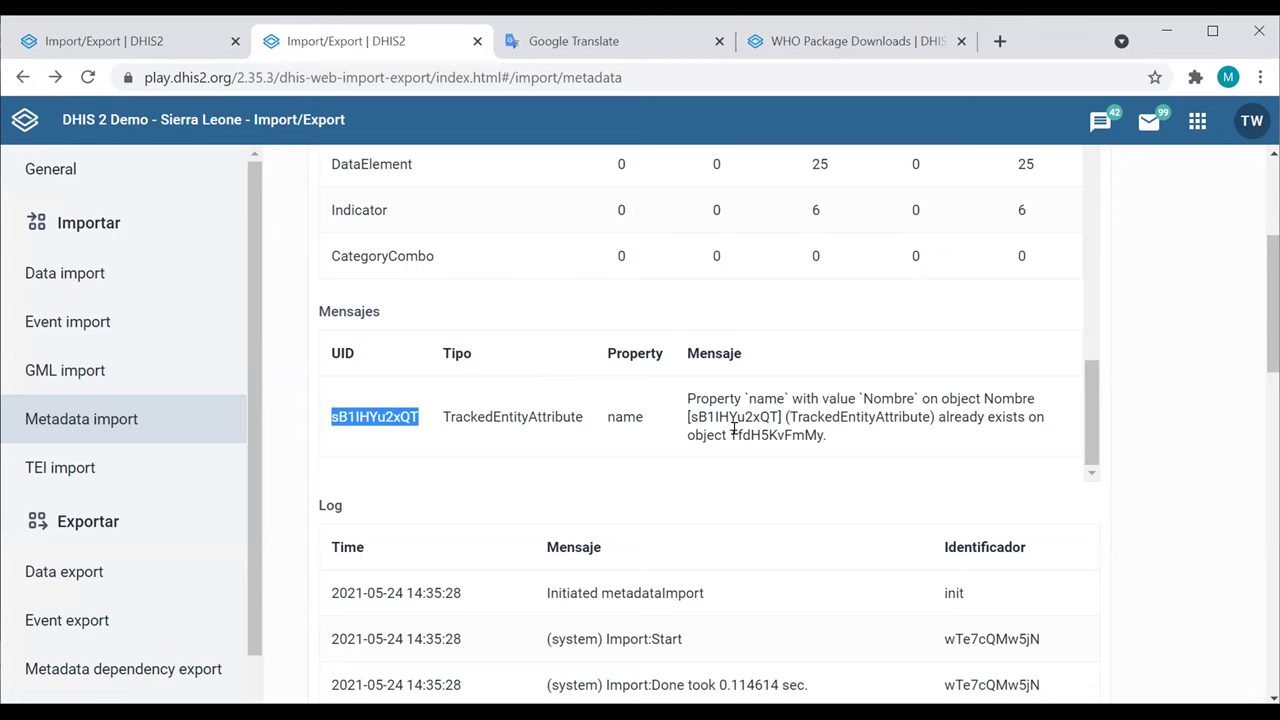
double_click(763, 435)
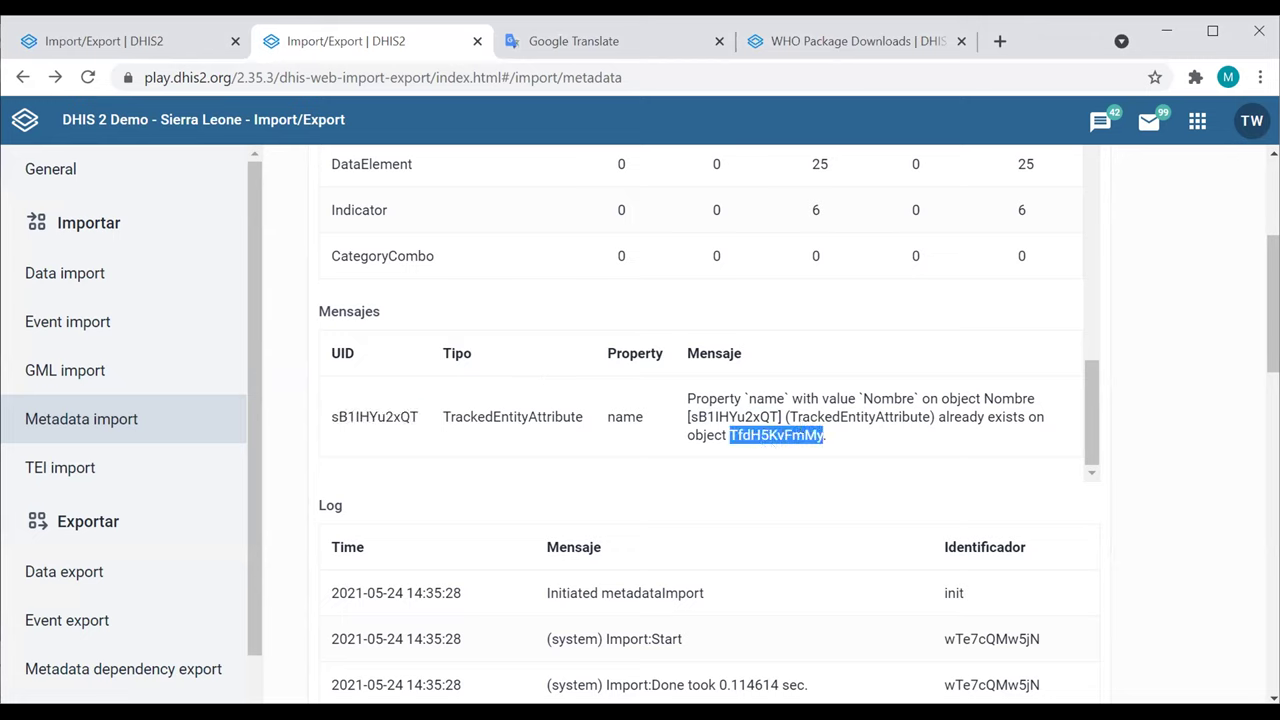
key("alt+Tab")
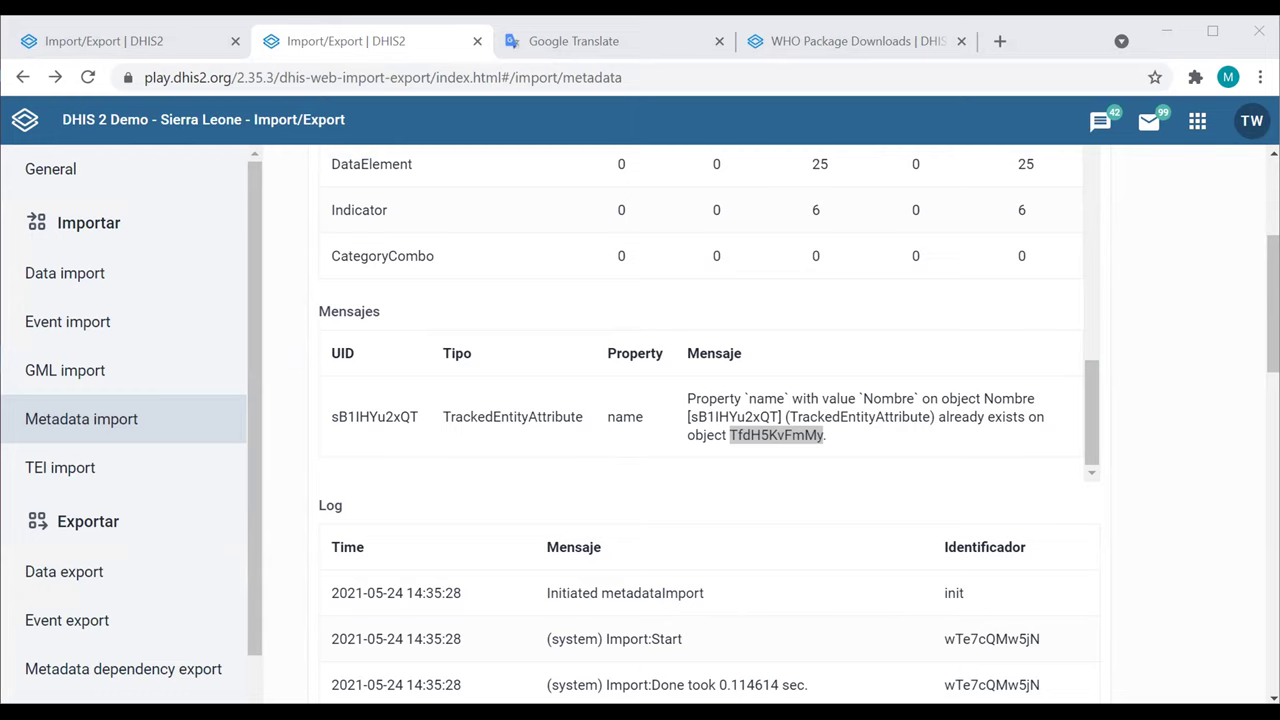
Step: Reload the import form and load the re-saved _es_Demo COVAC tracker JSON for a real import
scroll(780, 535, "up", 3)
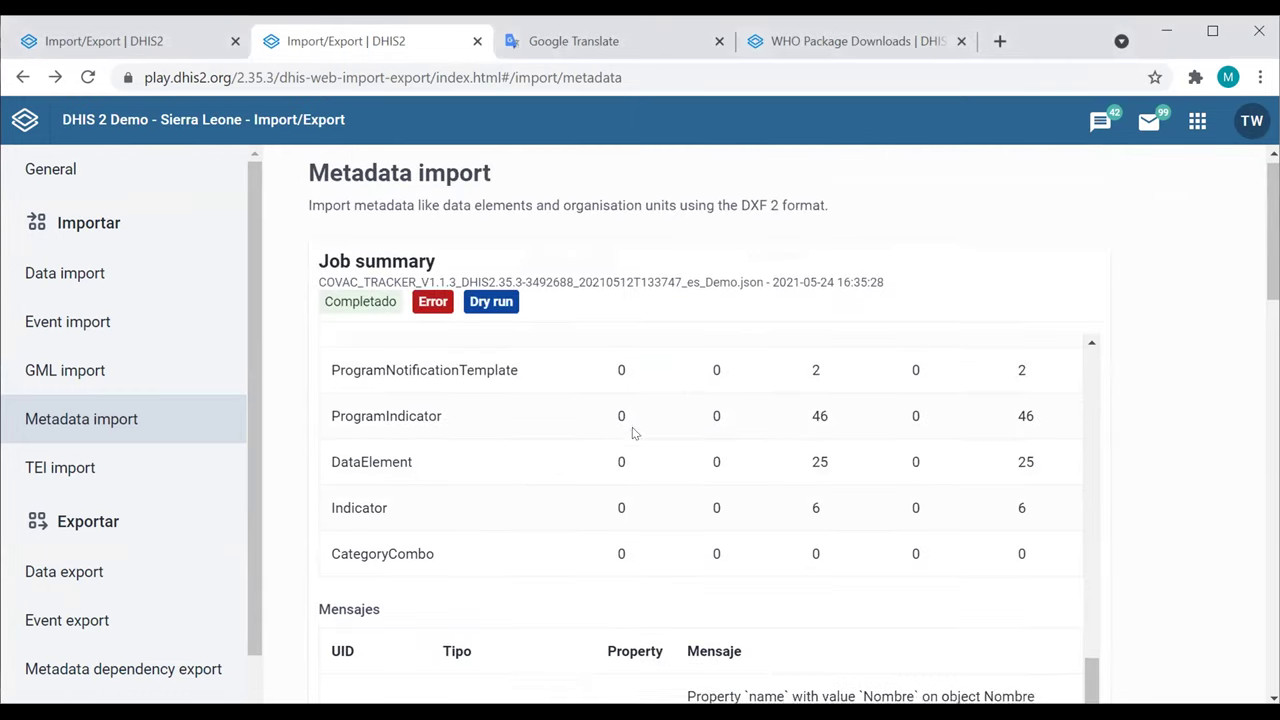
scroll(632, 432, "down", 5)
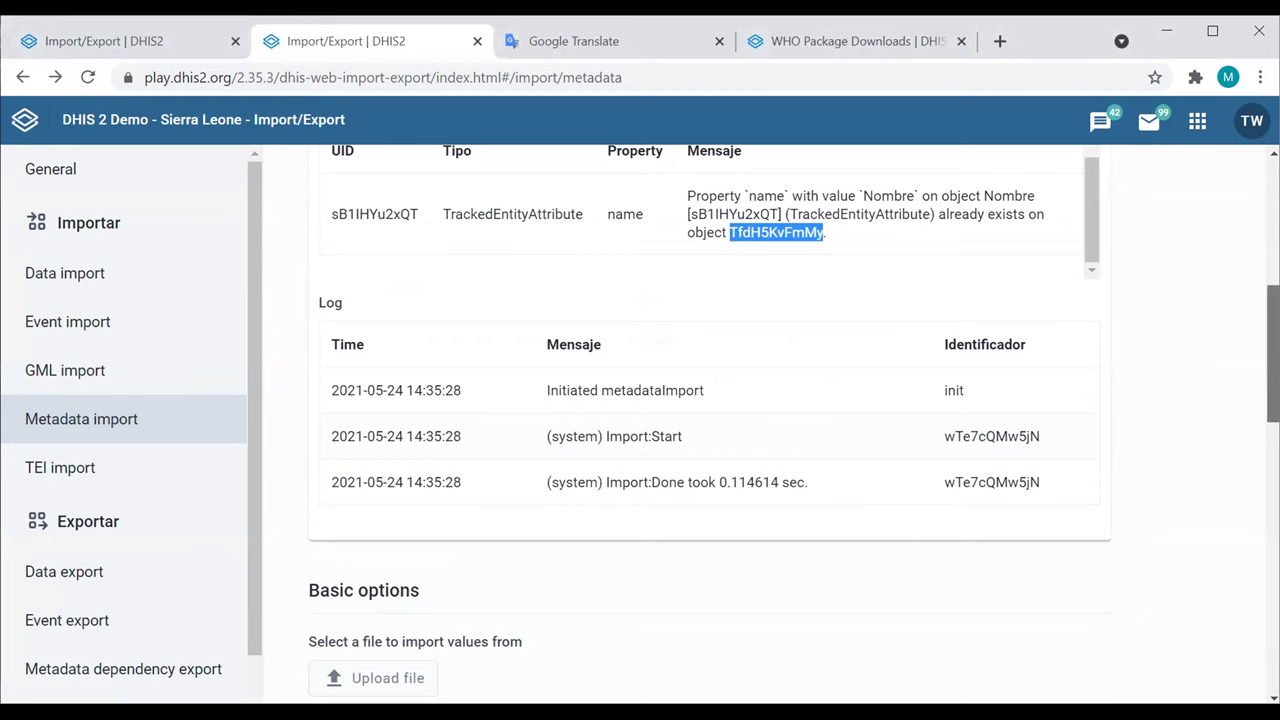
scroll(645, 524, "down", 10)
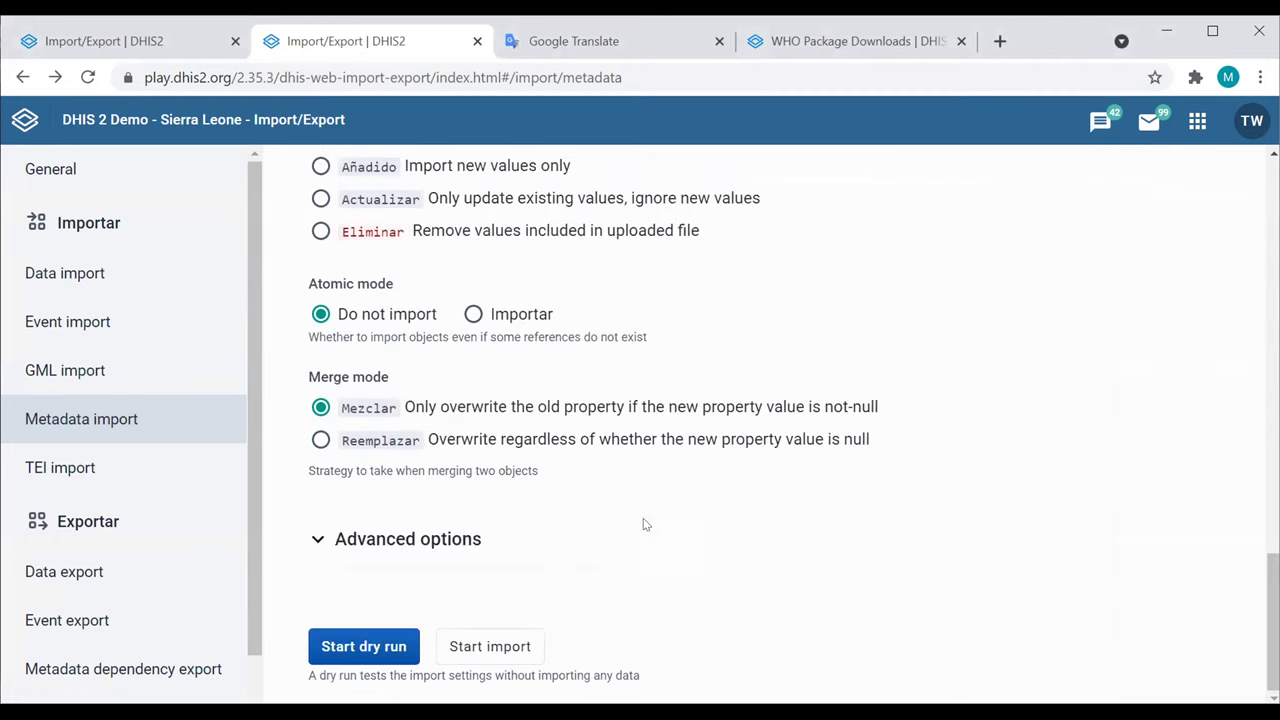
scroll(760, 405, "up", 1)
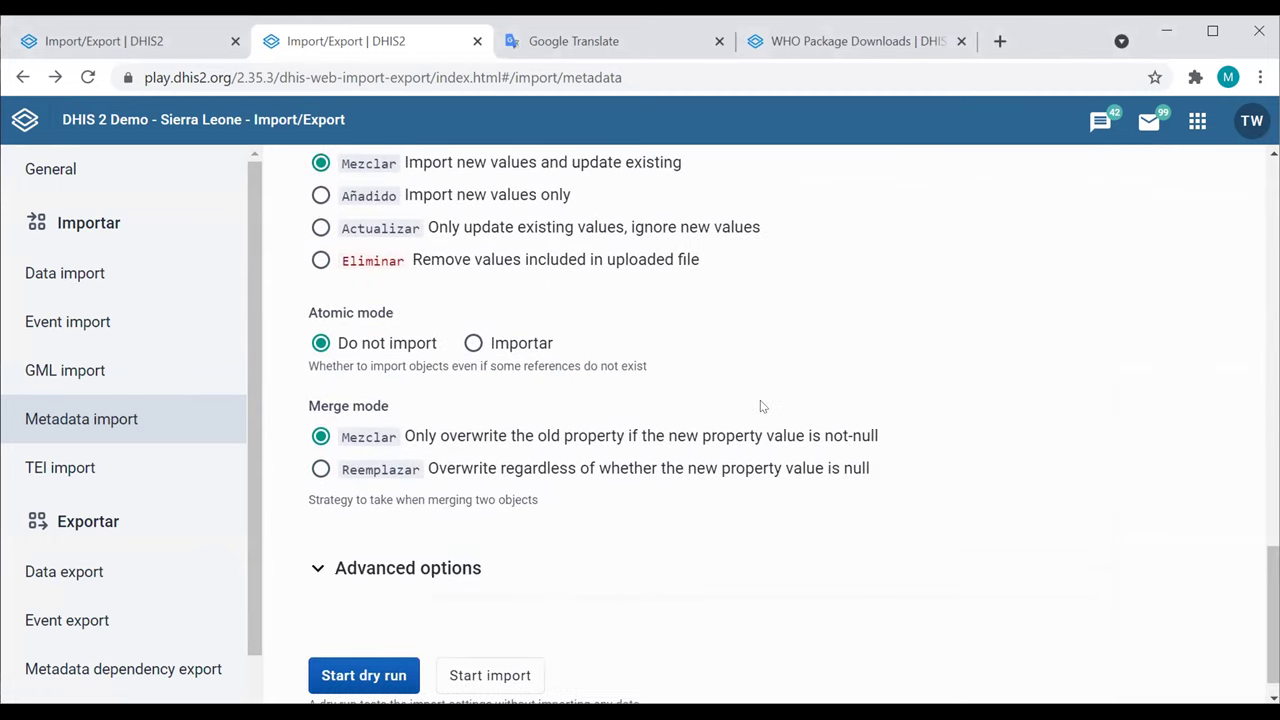
scroll(760, 405, "up", 15)
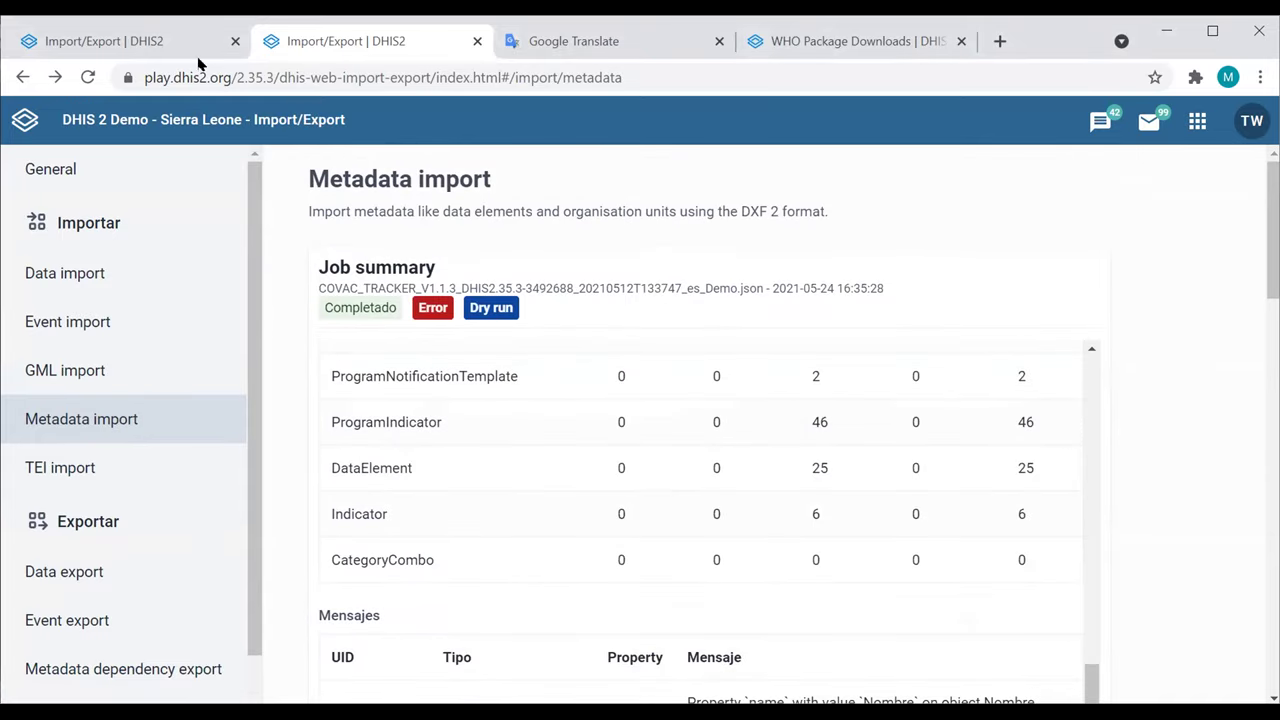
left_click(88, 77)
left_click(397, 346)
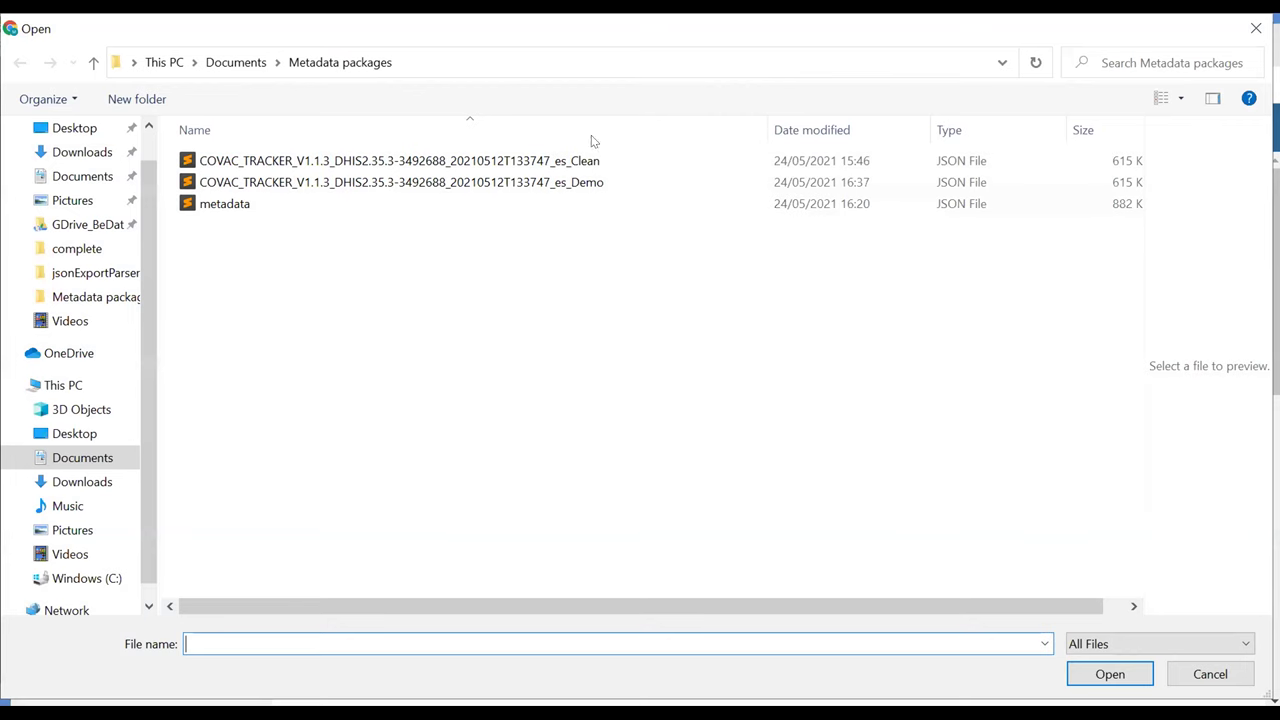
left_click(576, 184)
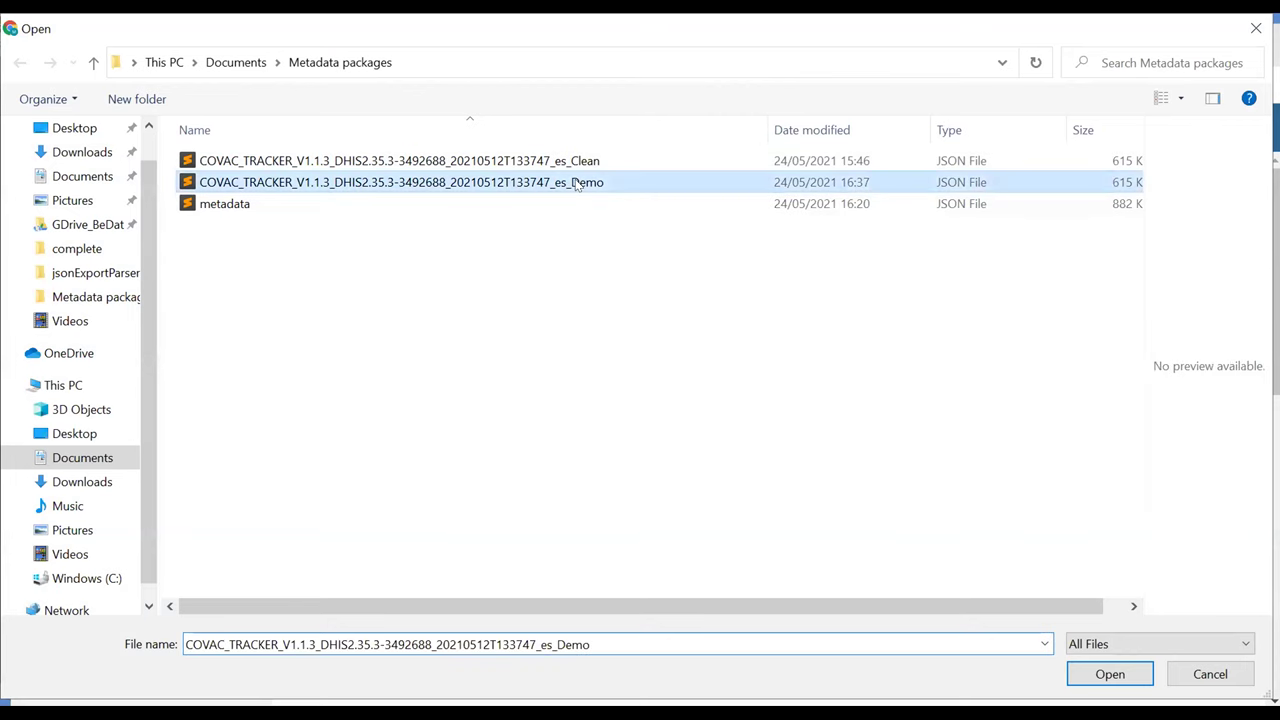
double_click(576, 184)
scroll(900, 412, "down", 8)
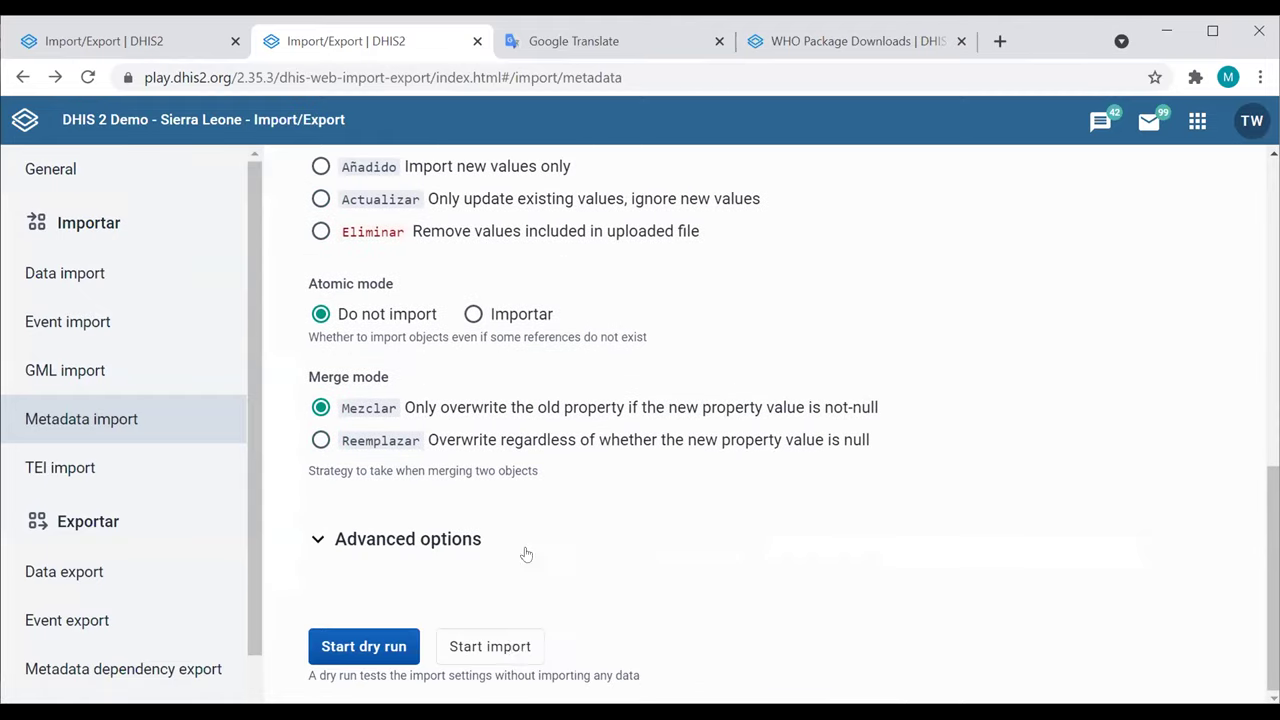
scroll(1231, 483, "up", 8)
scroll(1231, 483, "up", 4)
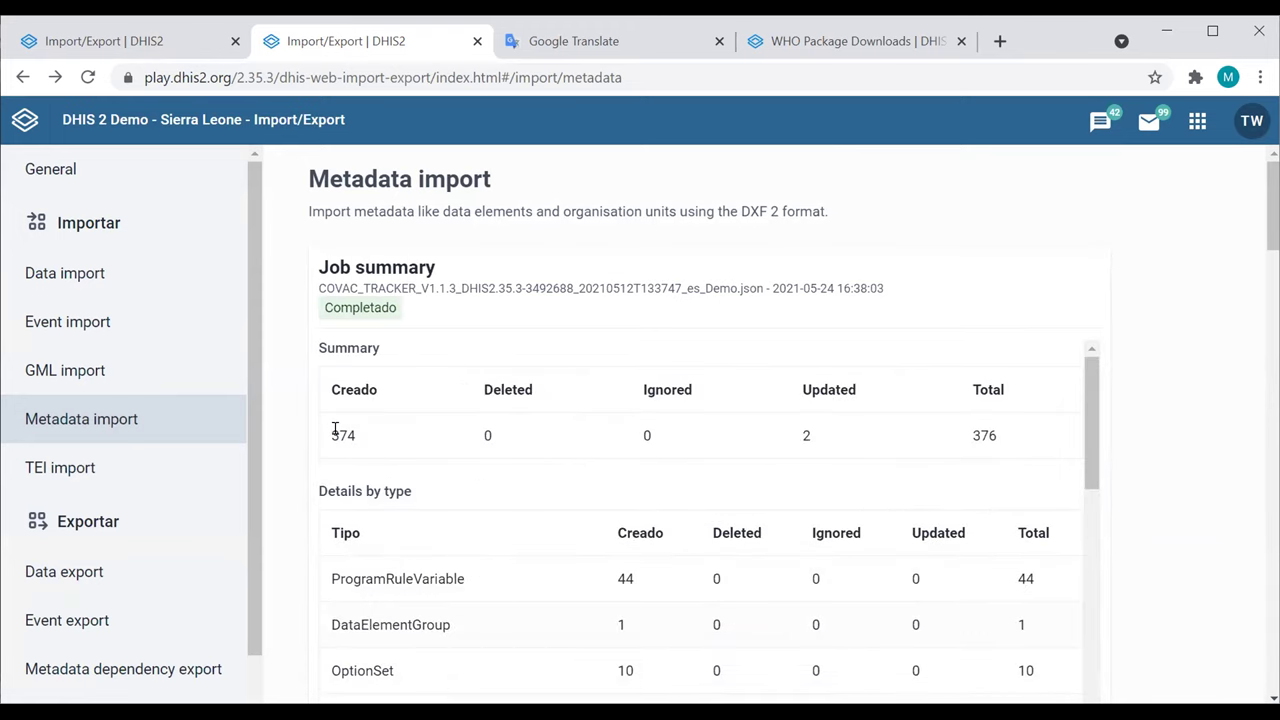
left_click_drag(326, 428, 363, 434)
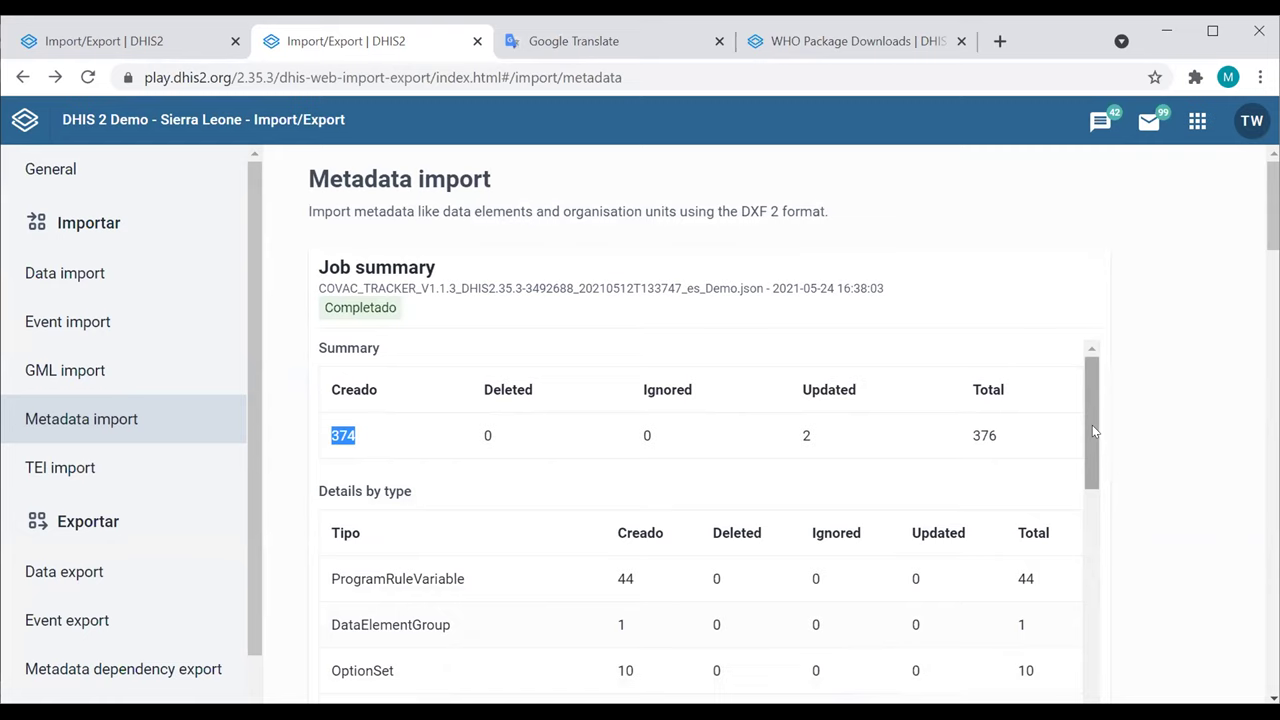
left_click(371, 424)
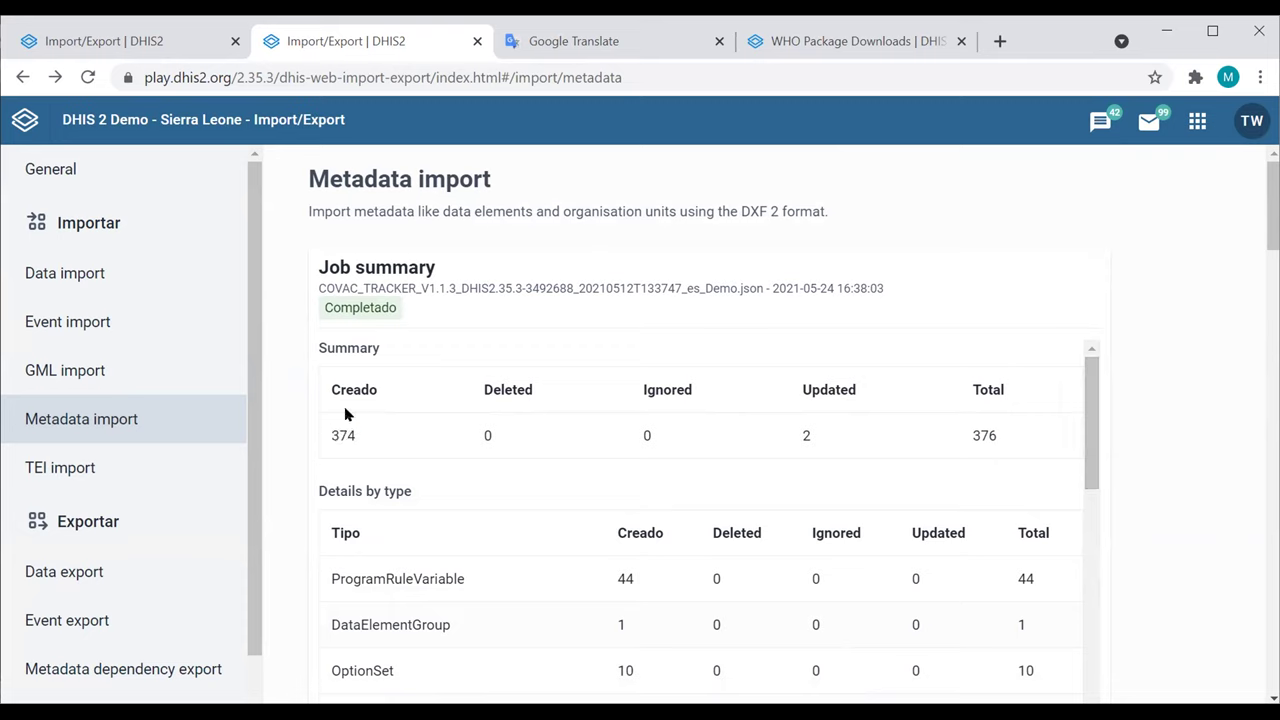
left_click_drag(331, 435, 384, 435)
scroll(1128, 409, "down", 2)
scroll(1110, 335, "up", 1)
left_click_drag(1096, 322, 1138, 640)
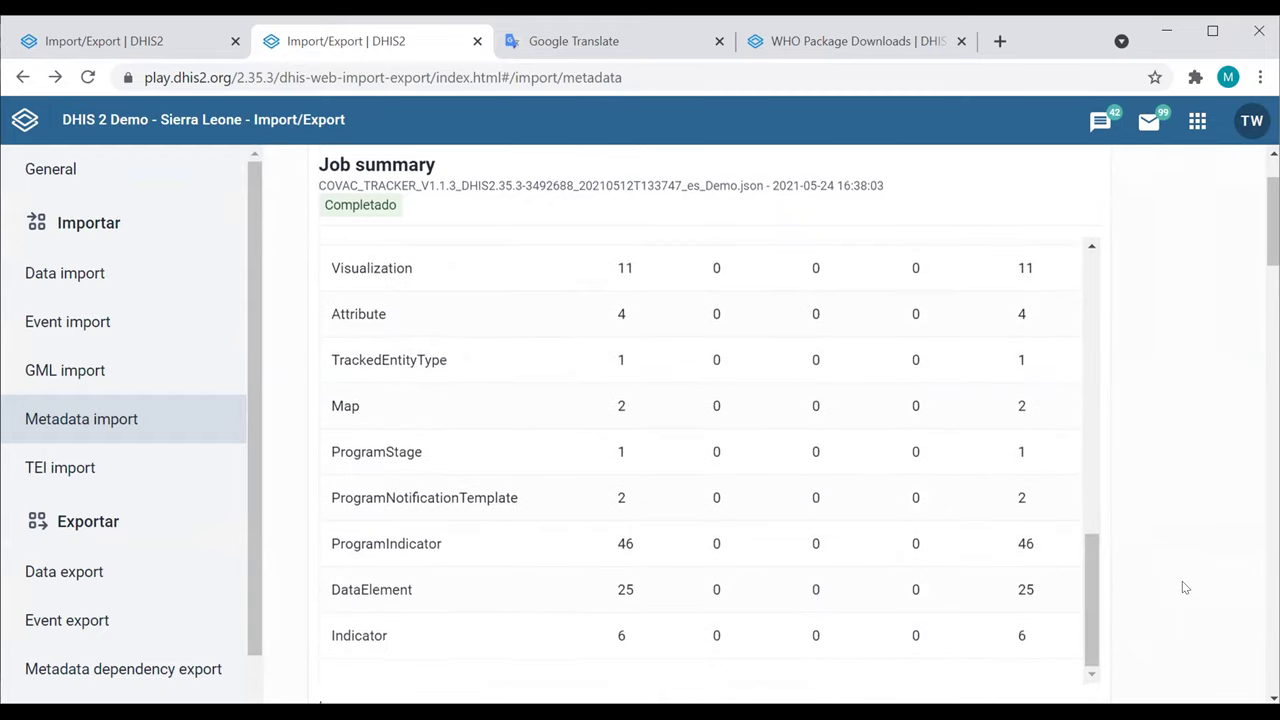
scroll(1185, 580, "down", 3)
scroll(1200, 578, "down", 4)
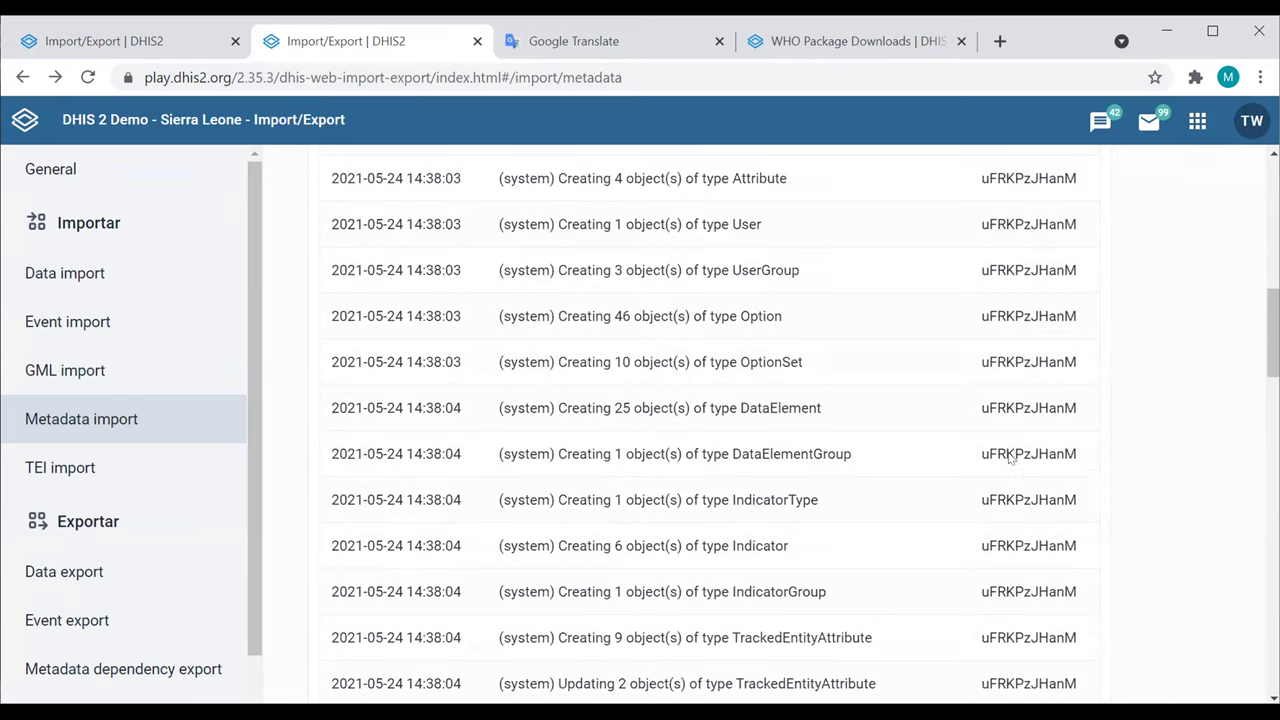
scroll(700, 420, "down", 12)
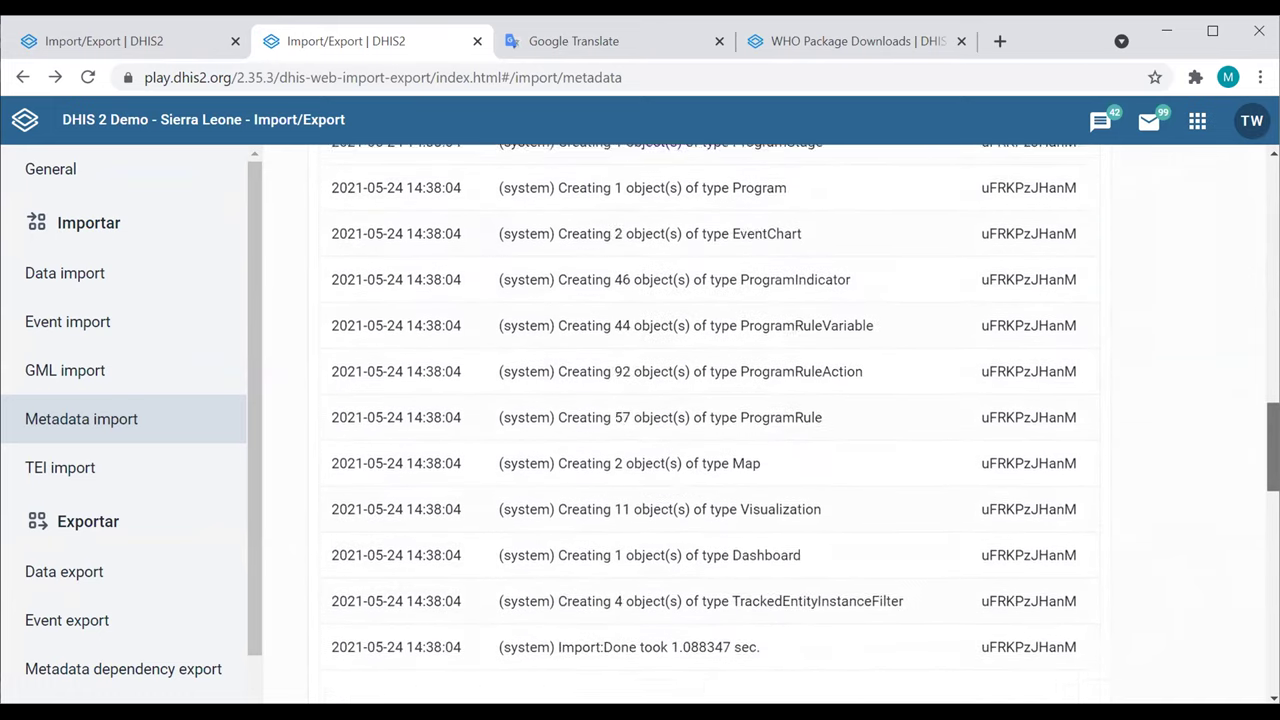
scroll(700, 420, "down", 2)
scroll(700, 420, "up", 4)
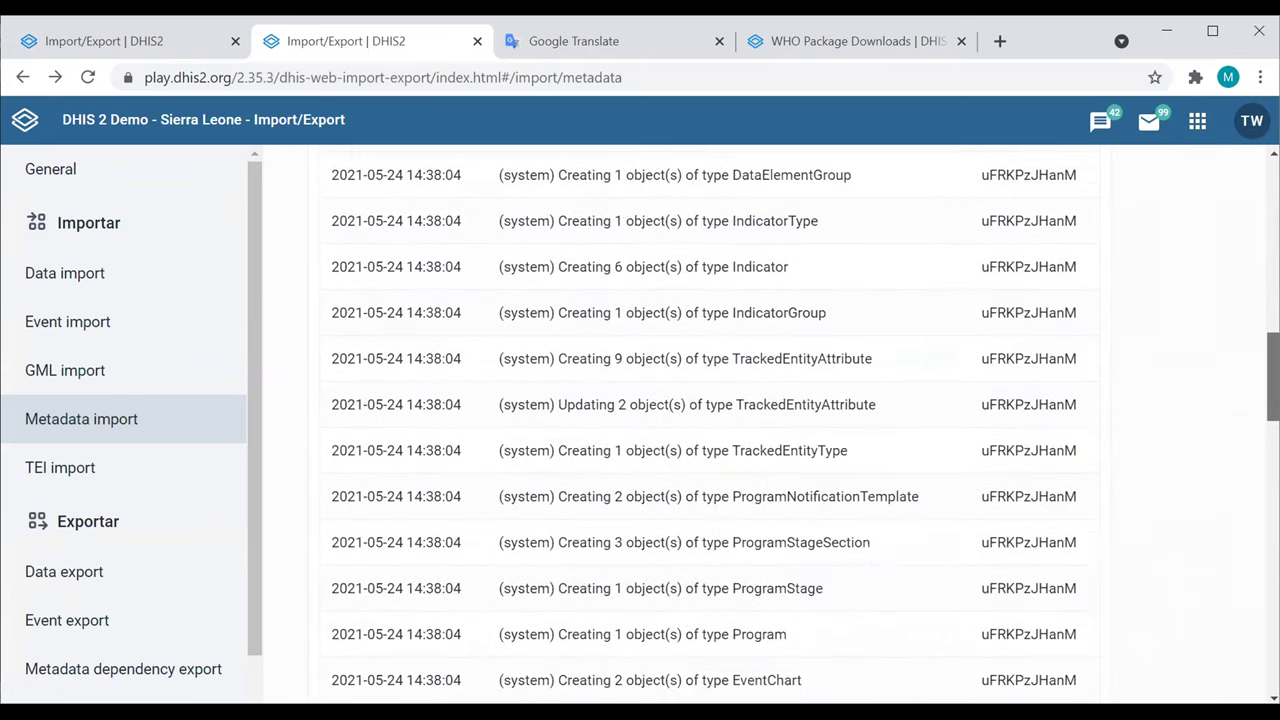
scroll(700, 420, "down", 2)
scroll(700, 420, "up", 12)
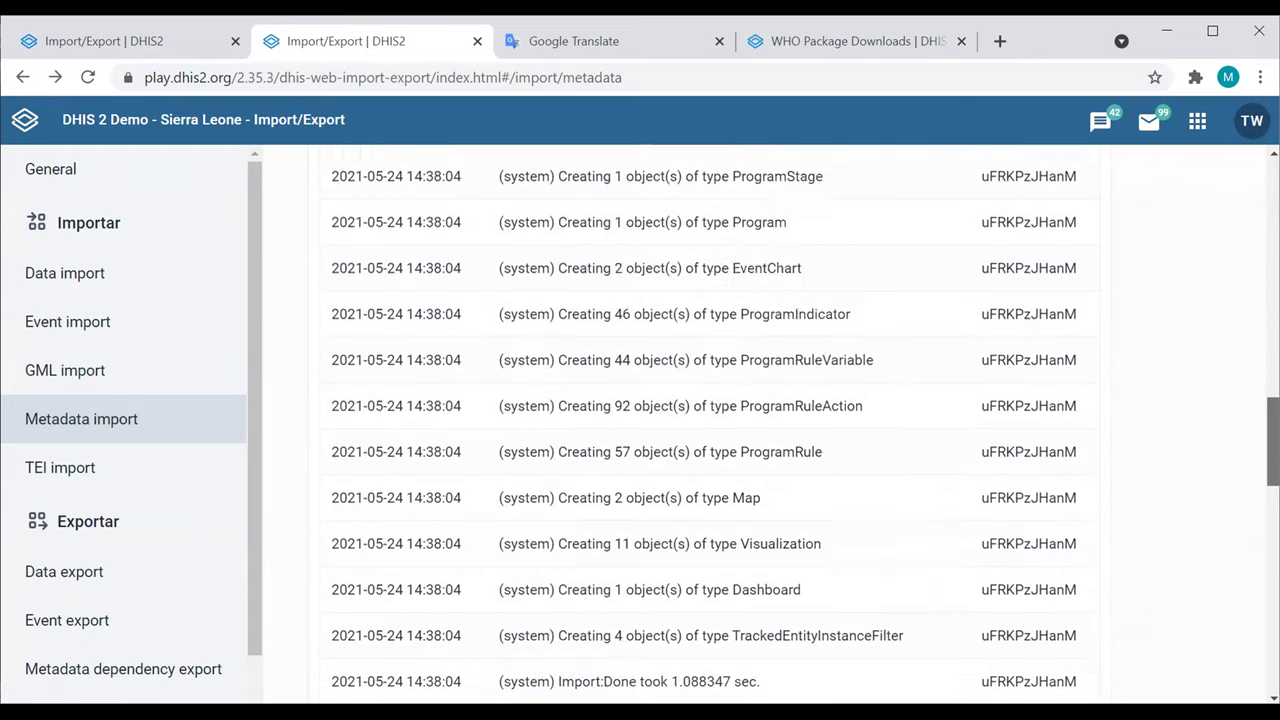
scroll(700, 420, "up", 5)
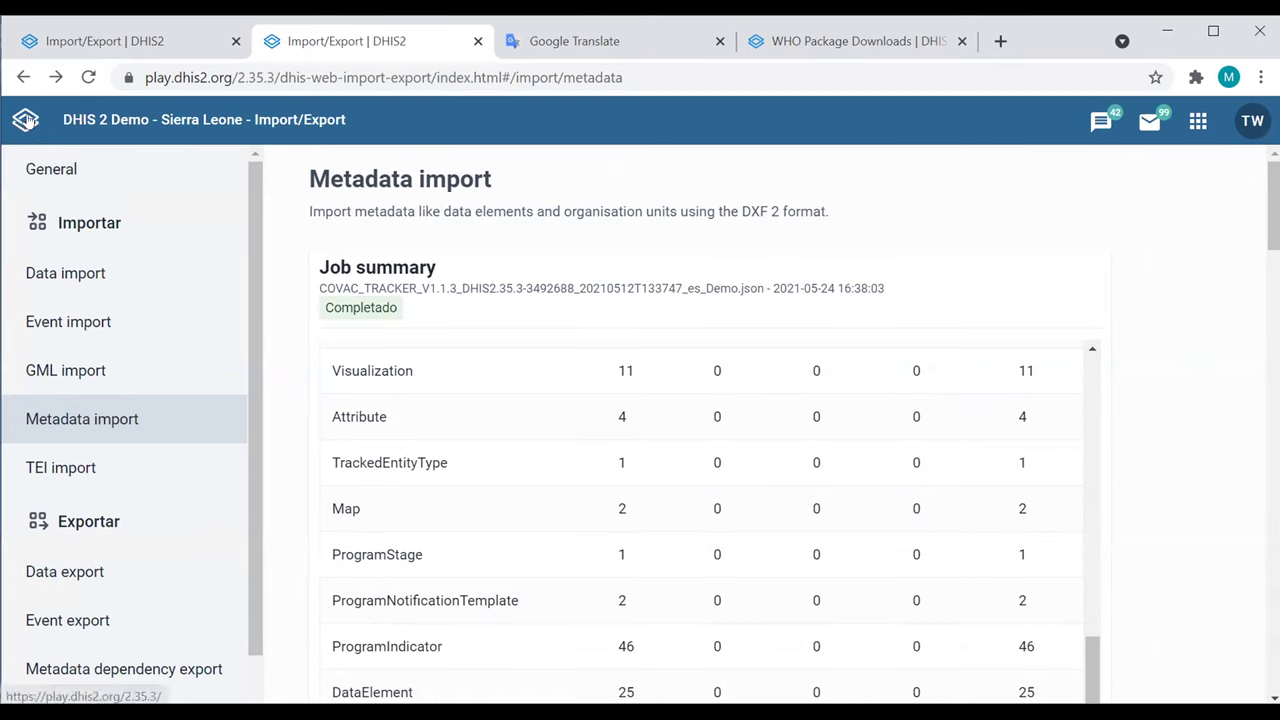
Step: From the dashboard home, search apps for 'cac' to reach Limpiador de caché
left_click(150, 122)
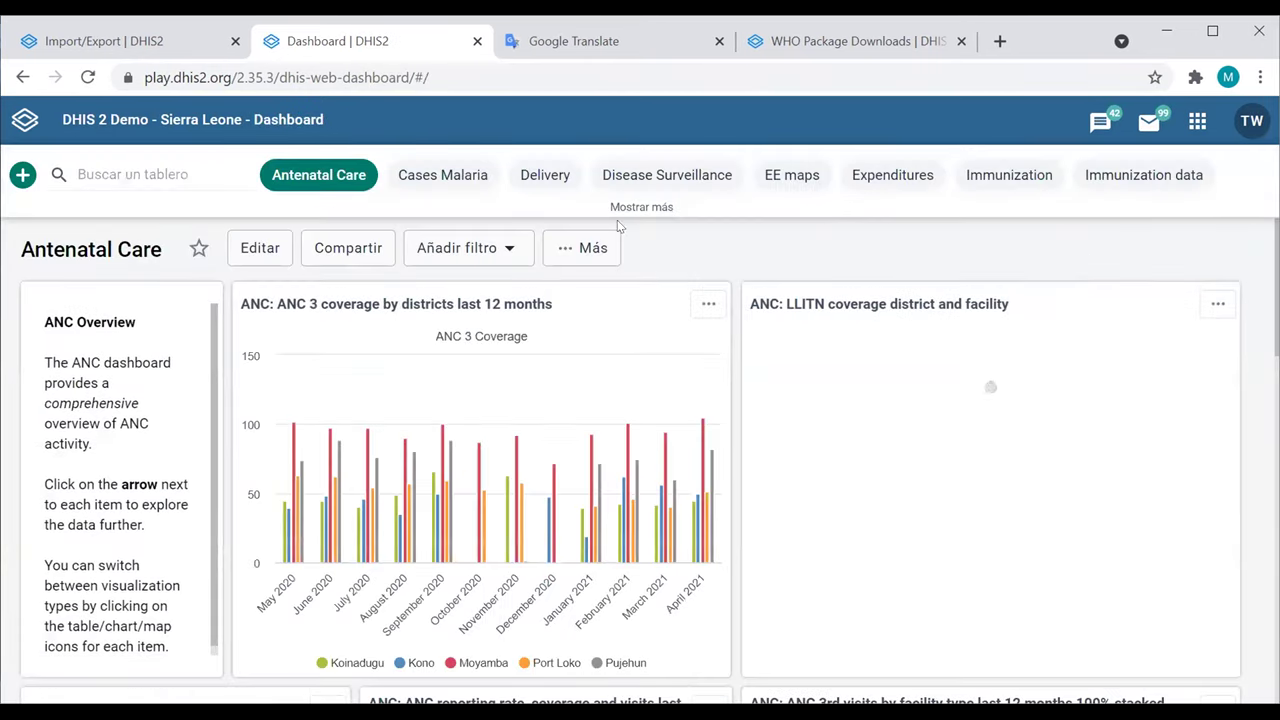
left_click(655, 208)
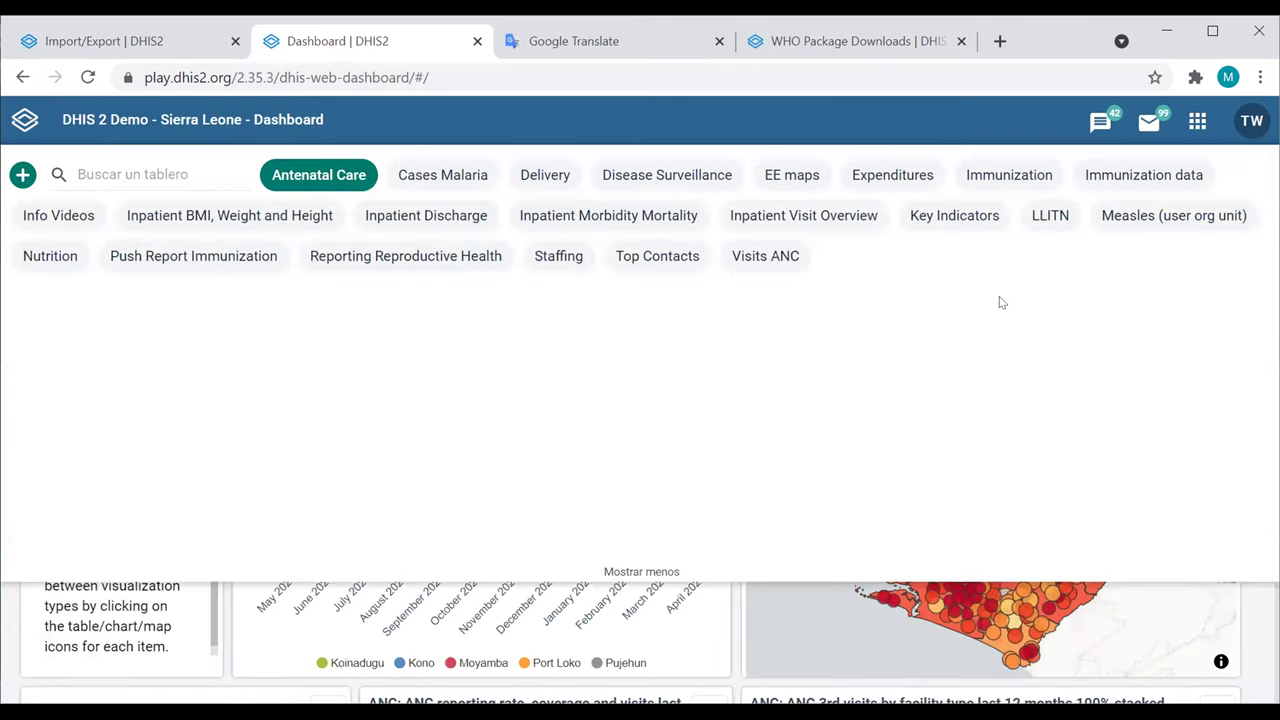
left_click(1203, 128)
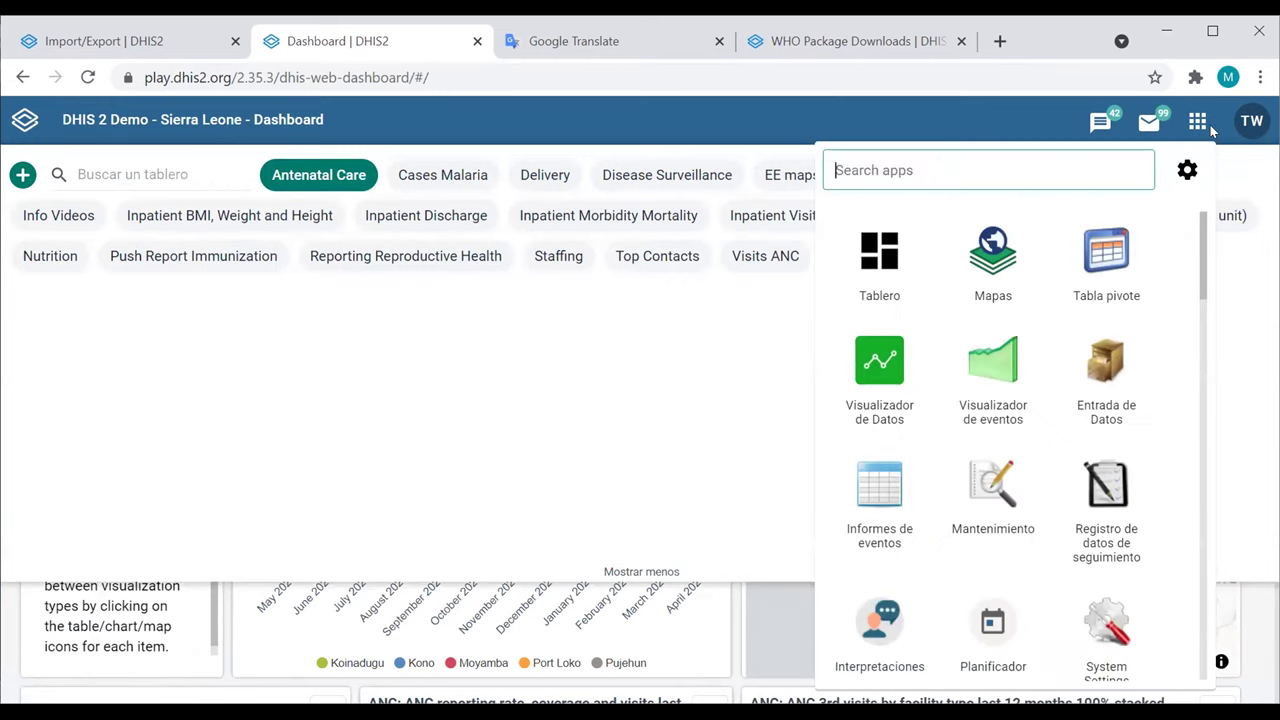
type("cac")
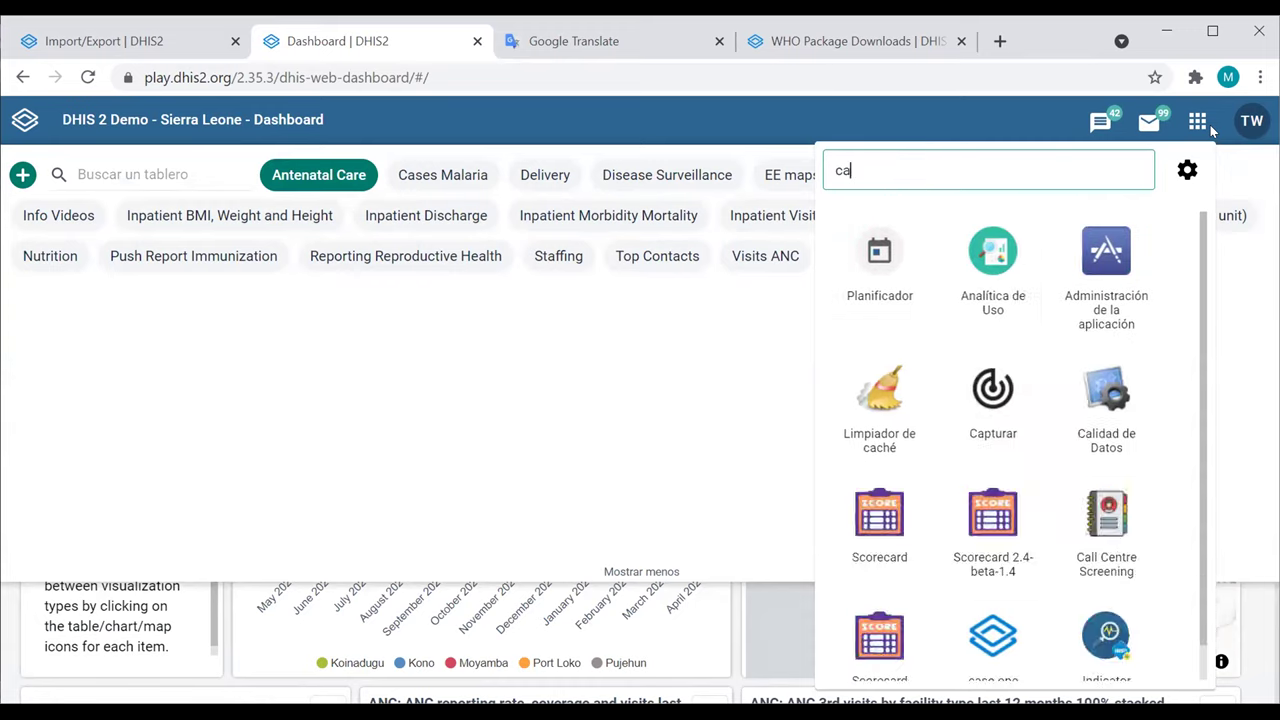
left_click(995, 258)
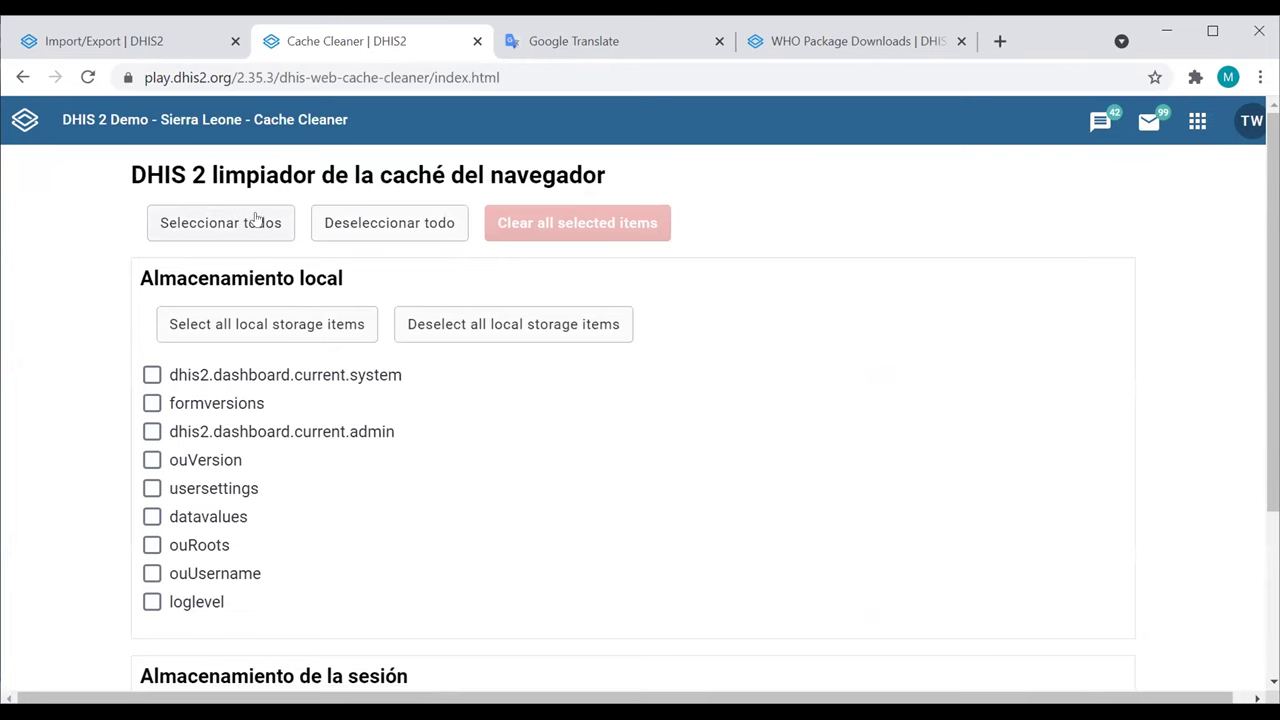
Step: Select all stored items, clear them, and return to the Antenatal Care dashboard
left_click(258, 220)
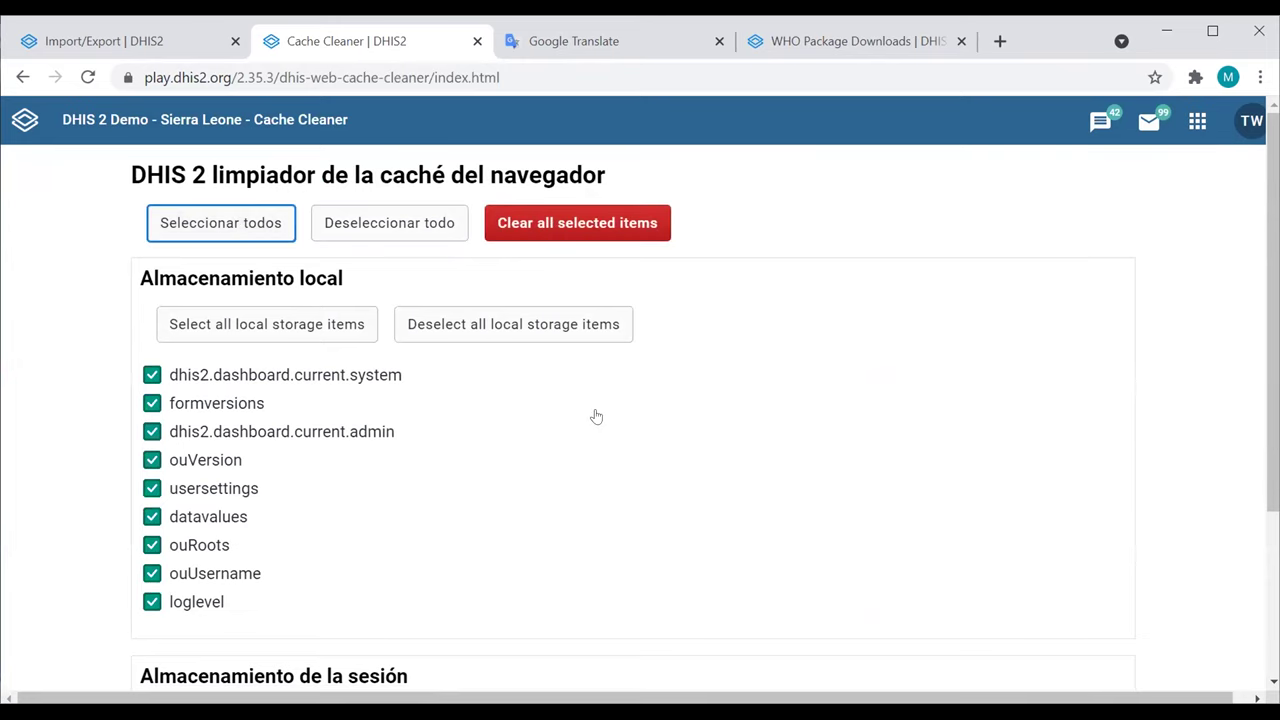
scroll(600, 410, "down", 3)
left_click(300, 657)
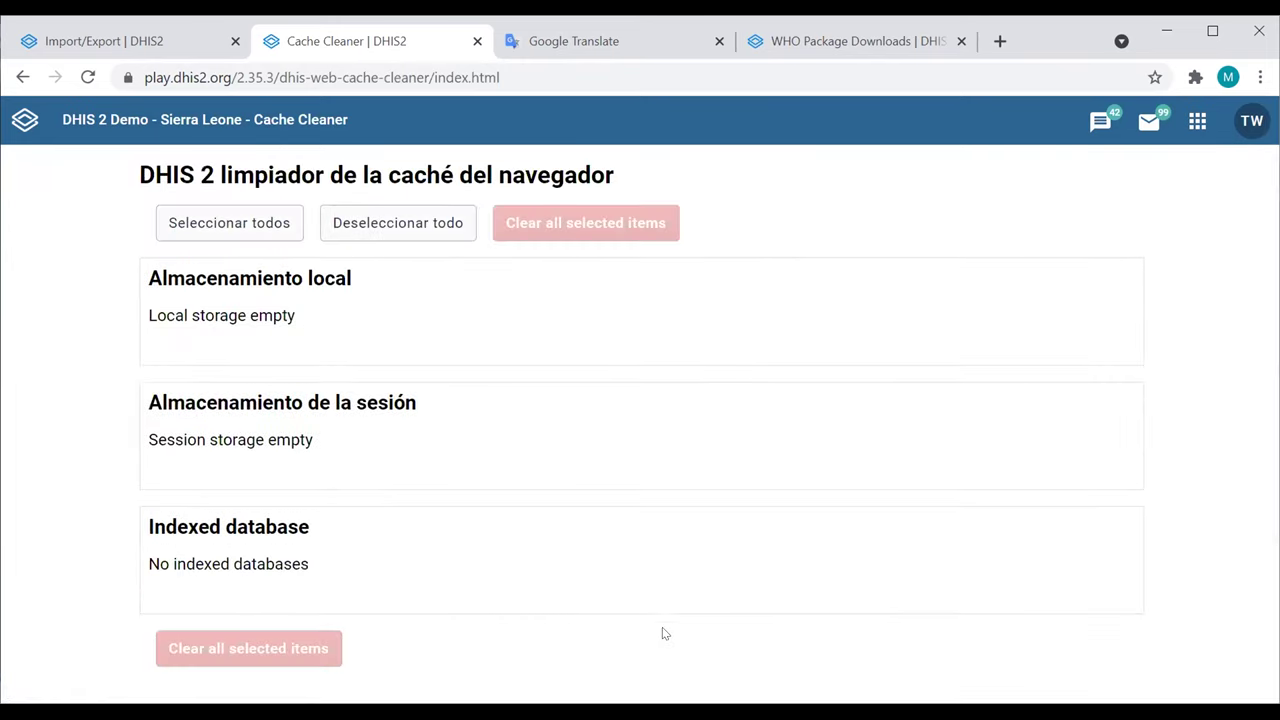
left_click(25, 120)
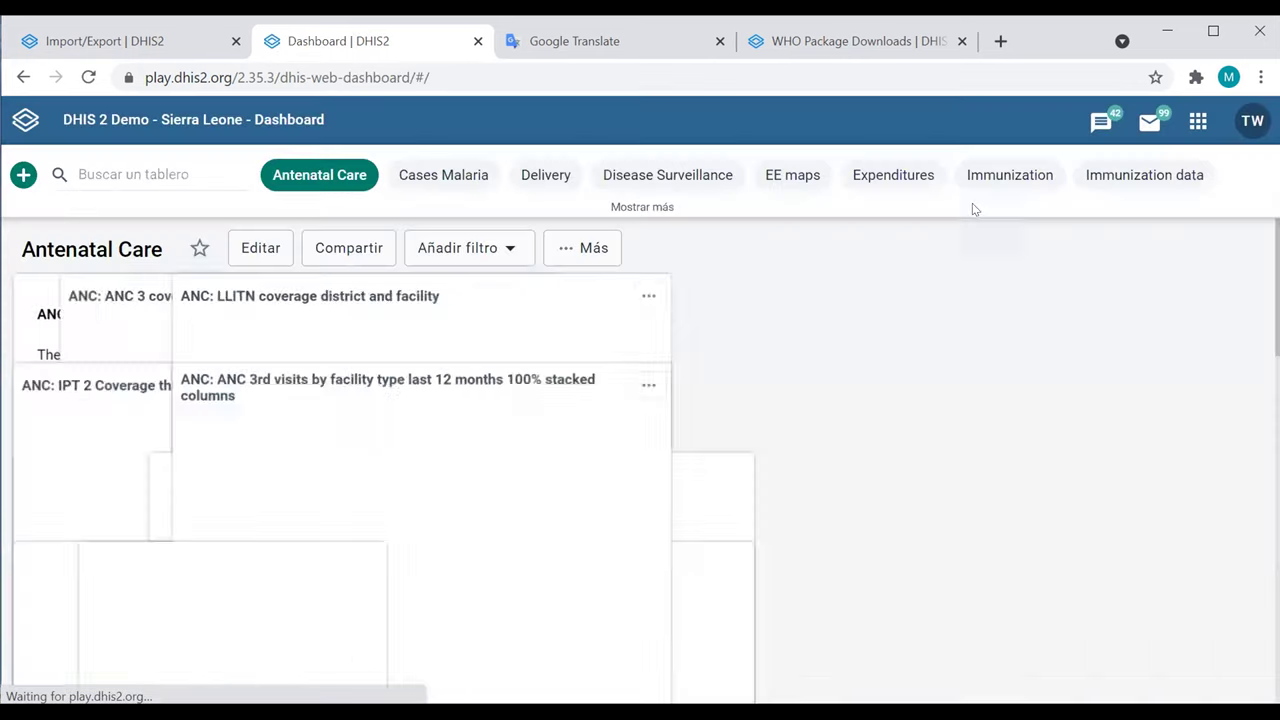
Step: Open the Maintenance app by searching apps for 'ma'
left_click(656, 207)
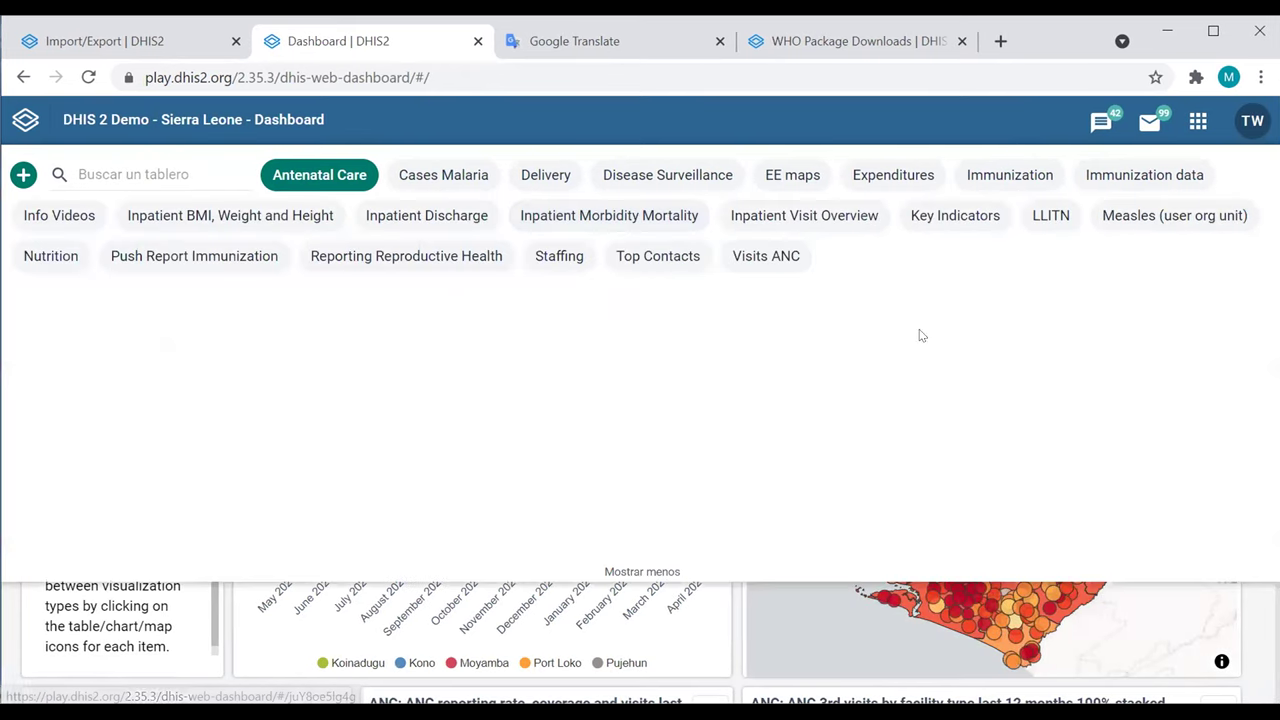
left_click(1197, 124)
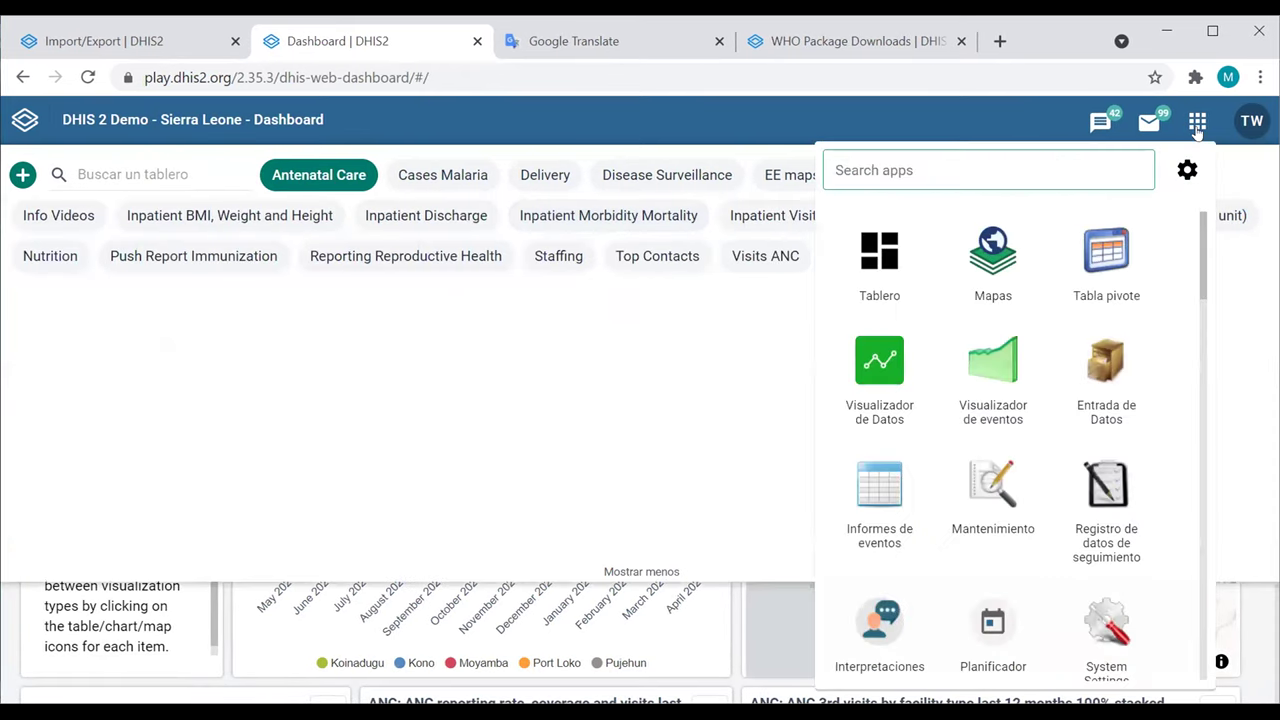
type("ma")
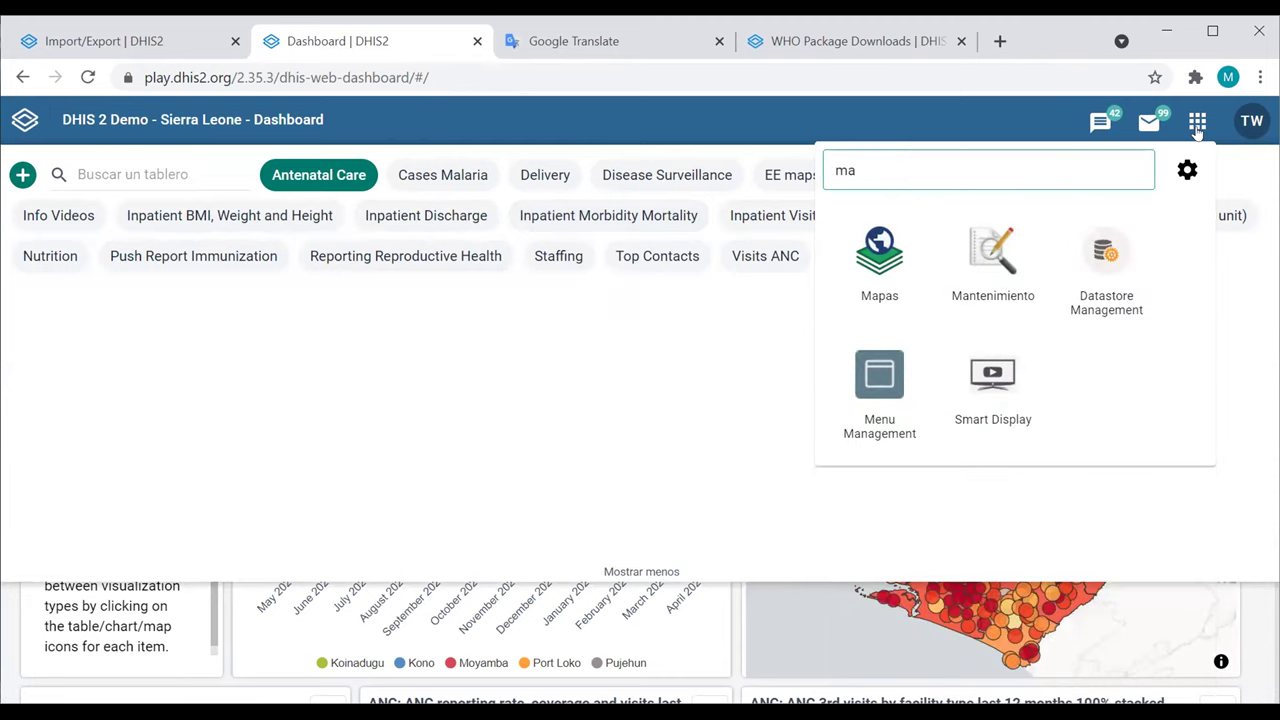
left_click(1026, 258)
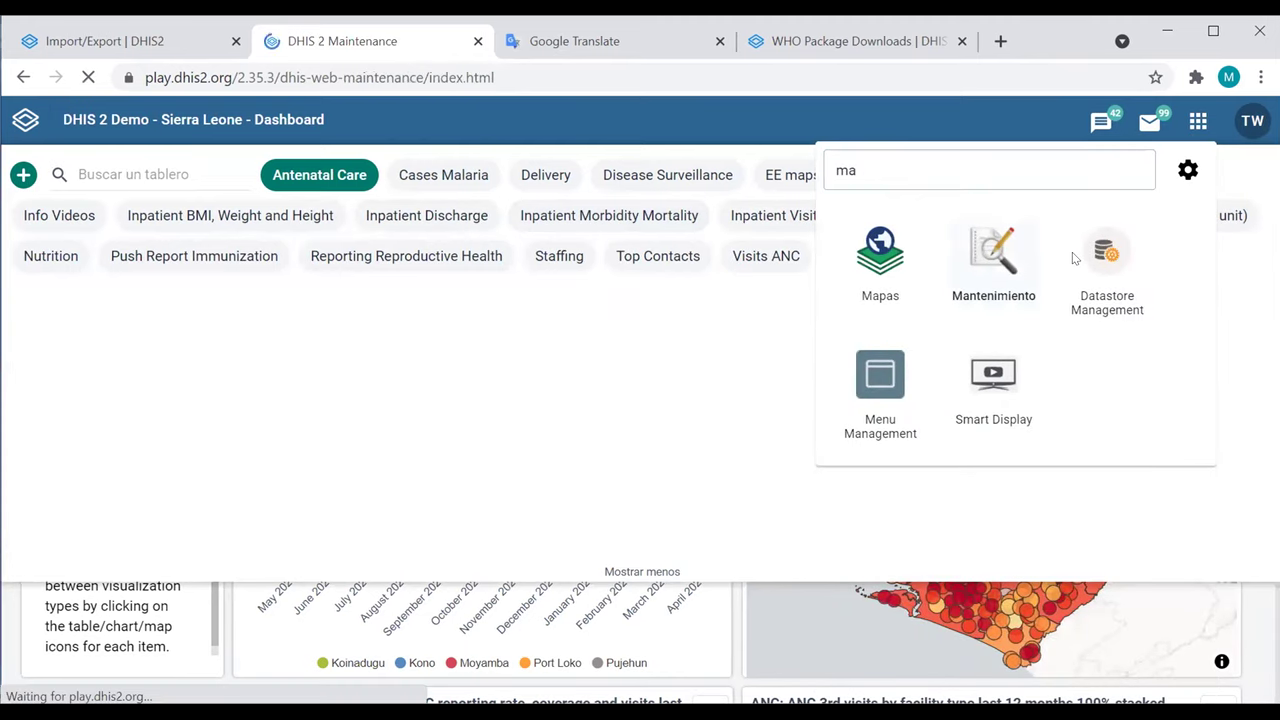
scroll(680, 526, "down", 1)
scroll(866, 495, "down", 8)
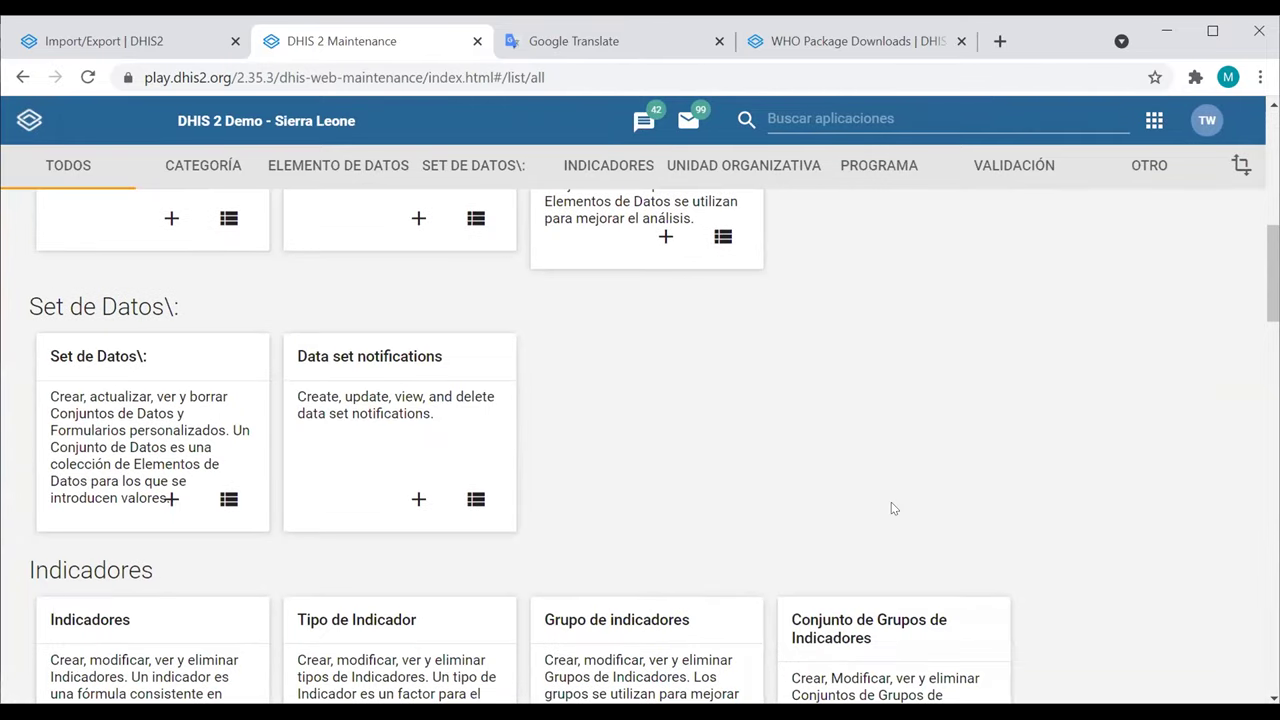
scroll(891, 508, "down", 10)
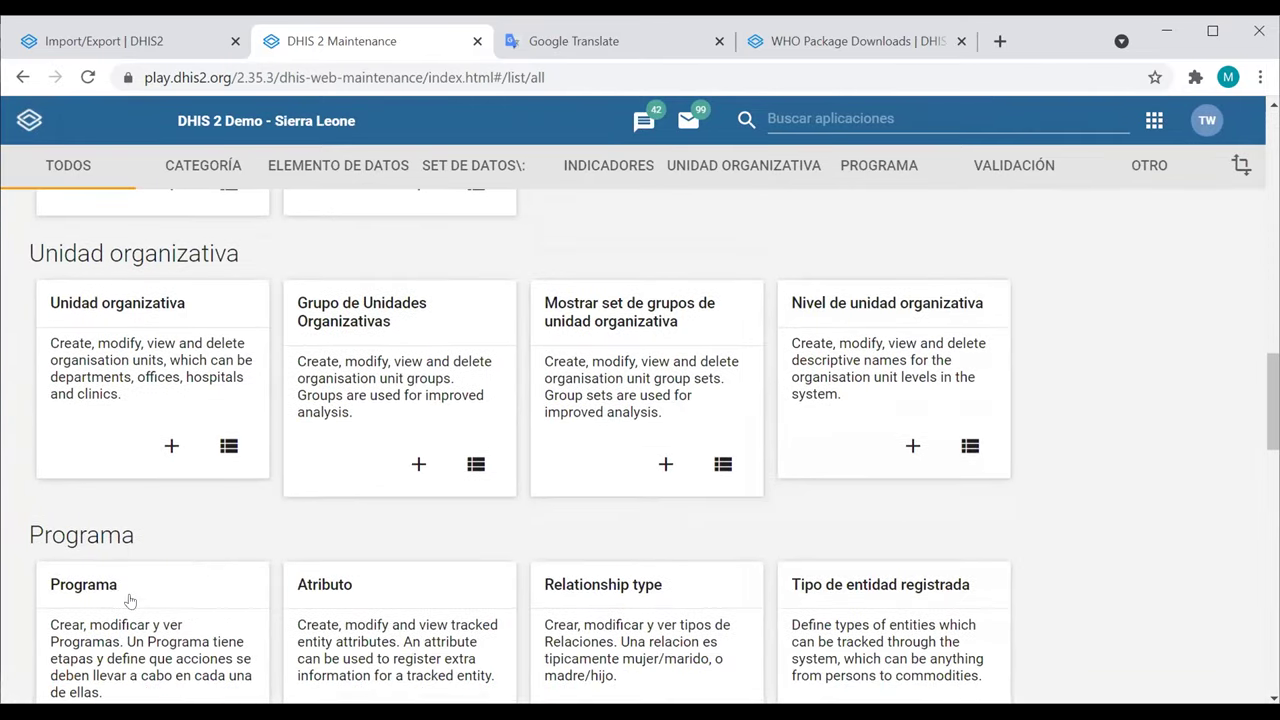
Step: View the COVAC - Registro de vacunación COVID-19 program, then return to the program list
left_click(106, 588)
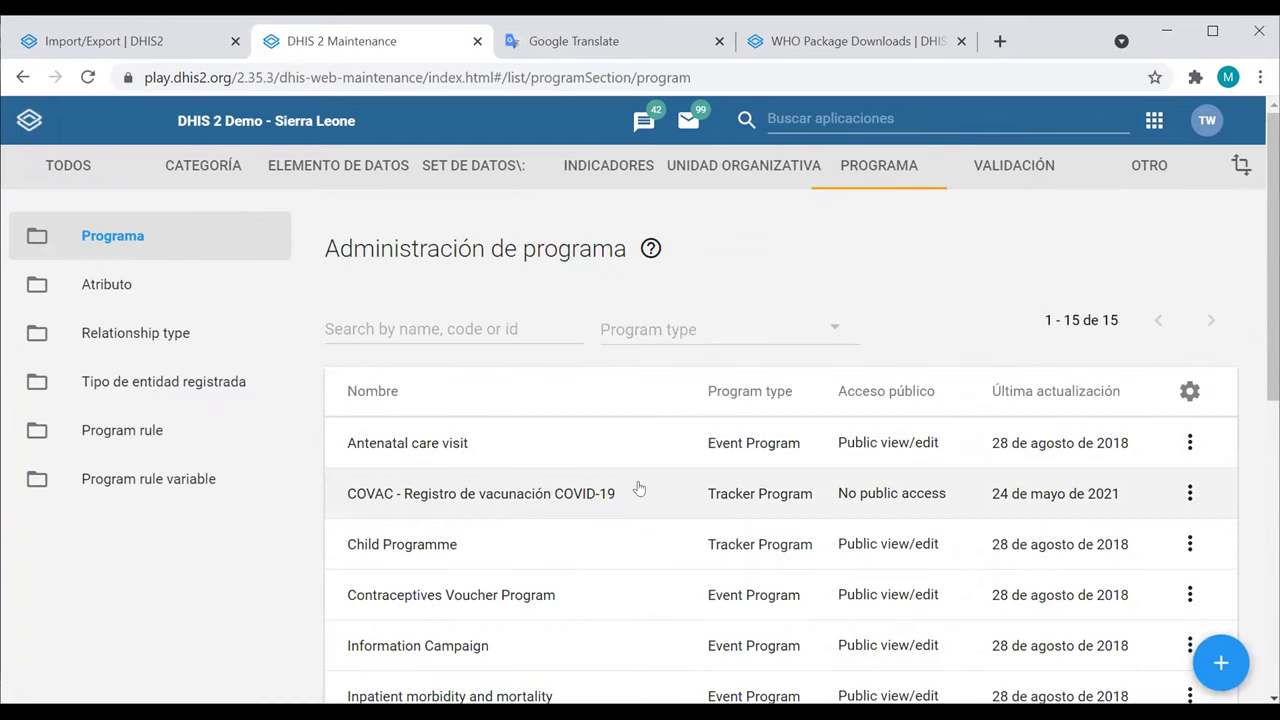
scroll(639, 488, "down", 1)
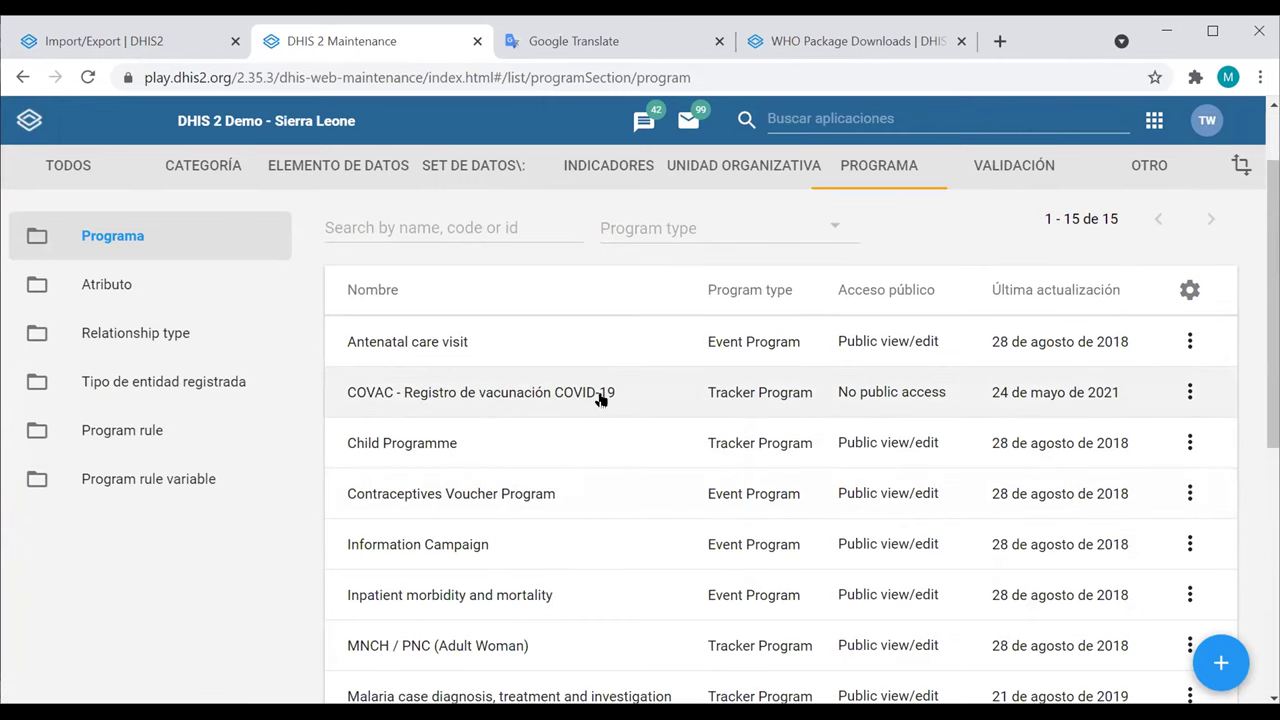
left_click(603, 398)
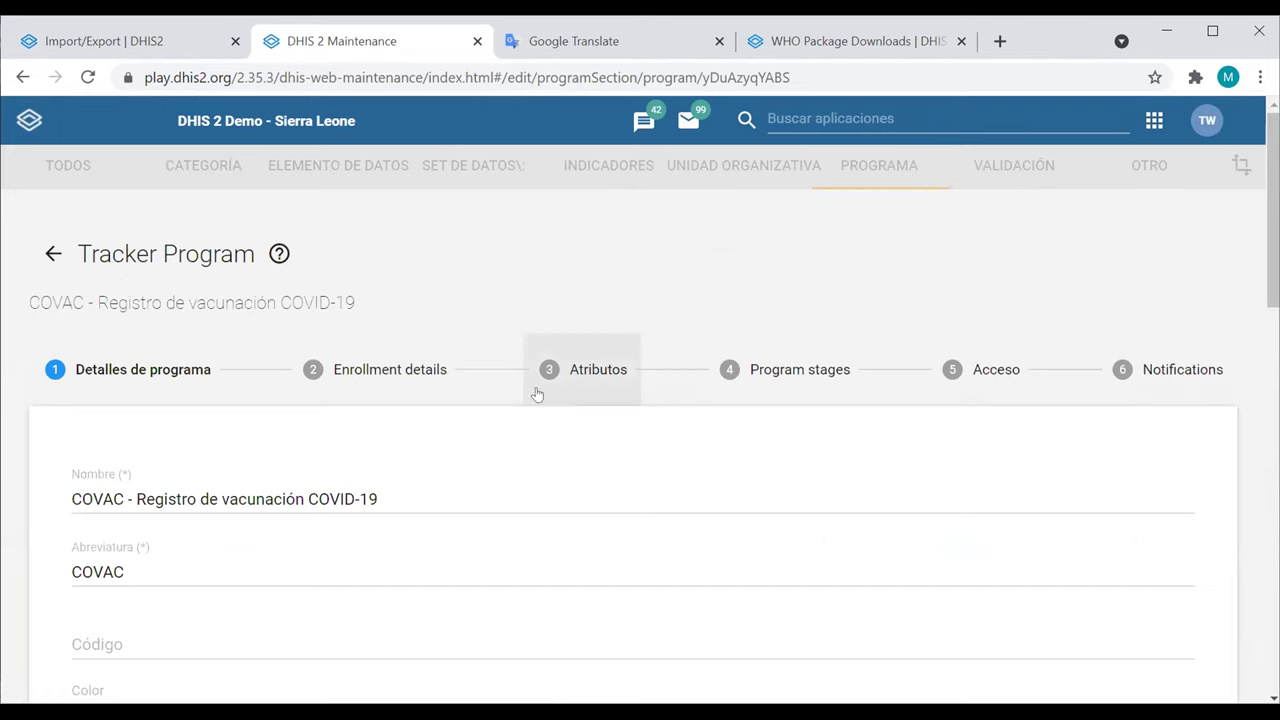
left_click(53, 254)
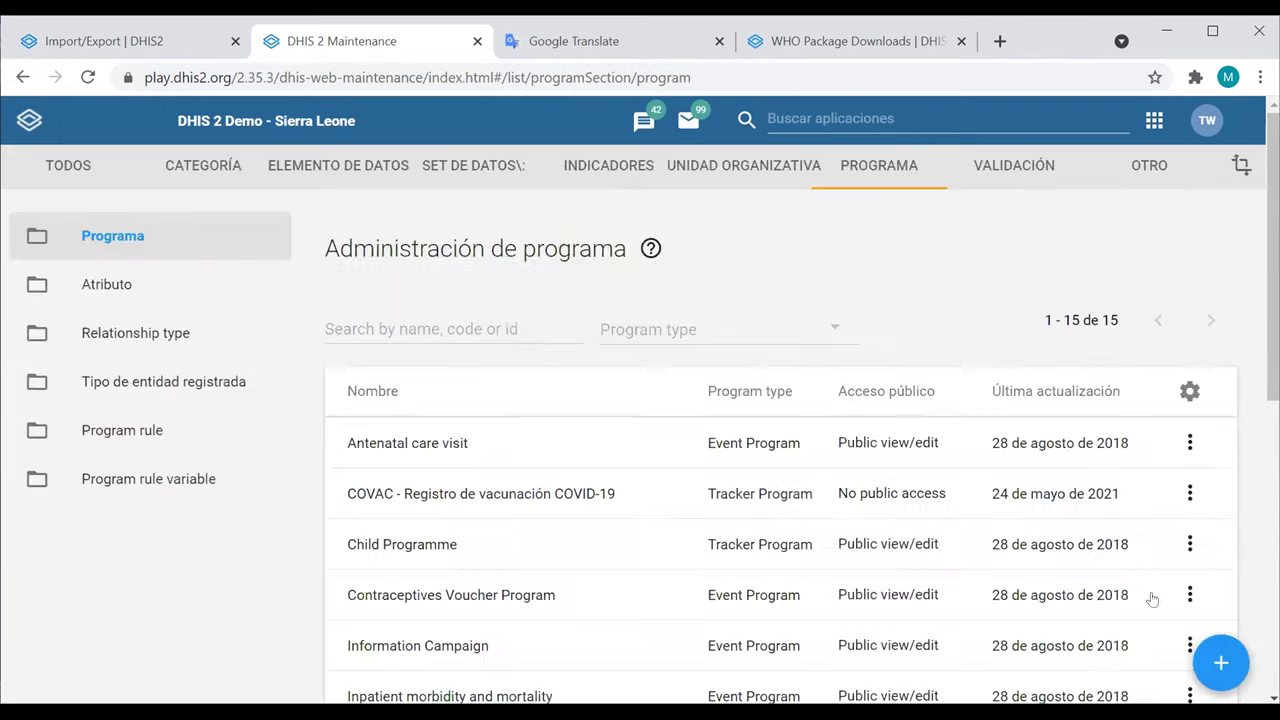
left_click(1189, 494)
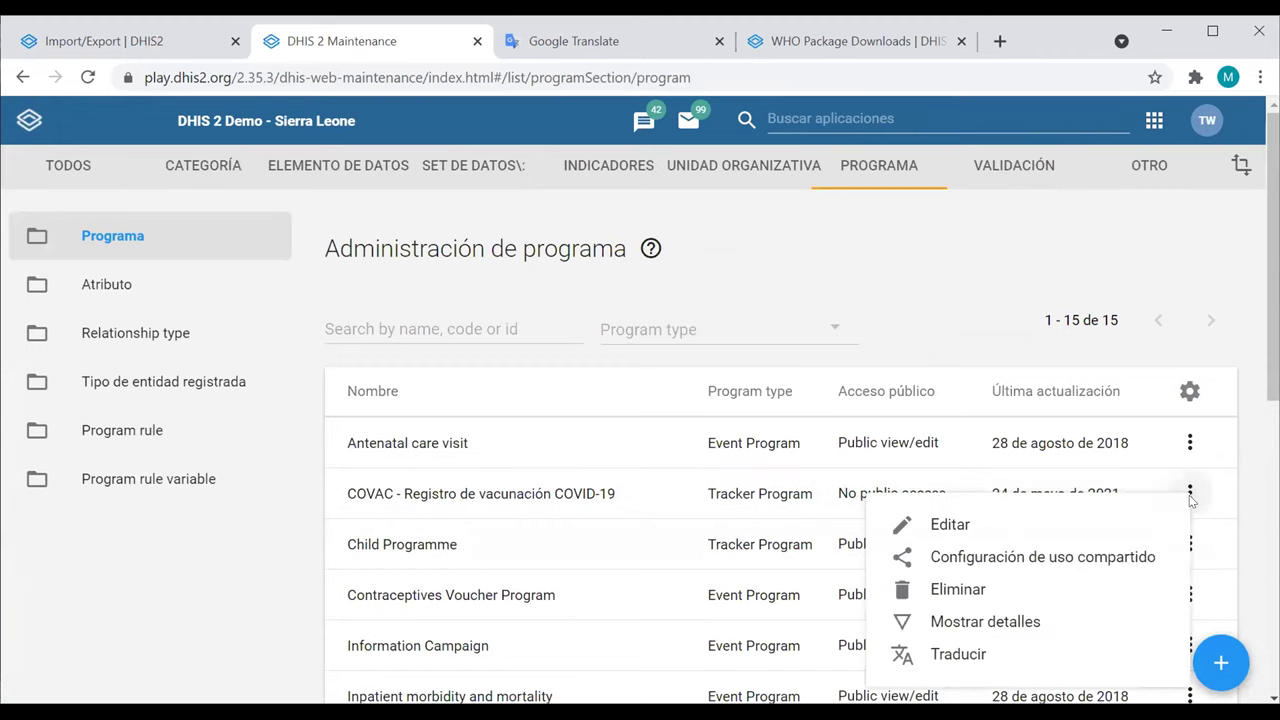
left_click(1093, 557)
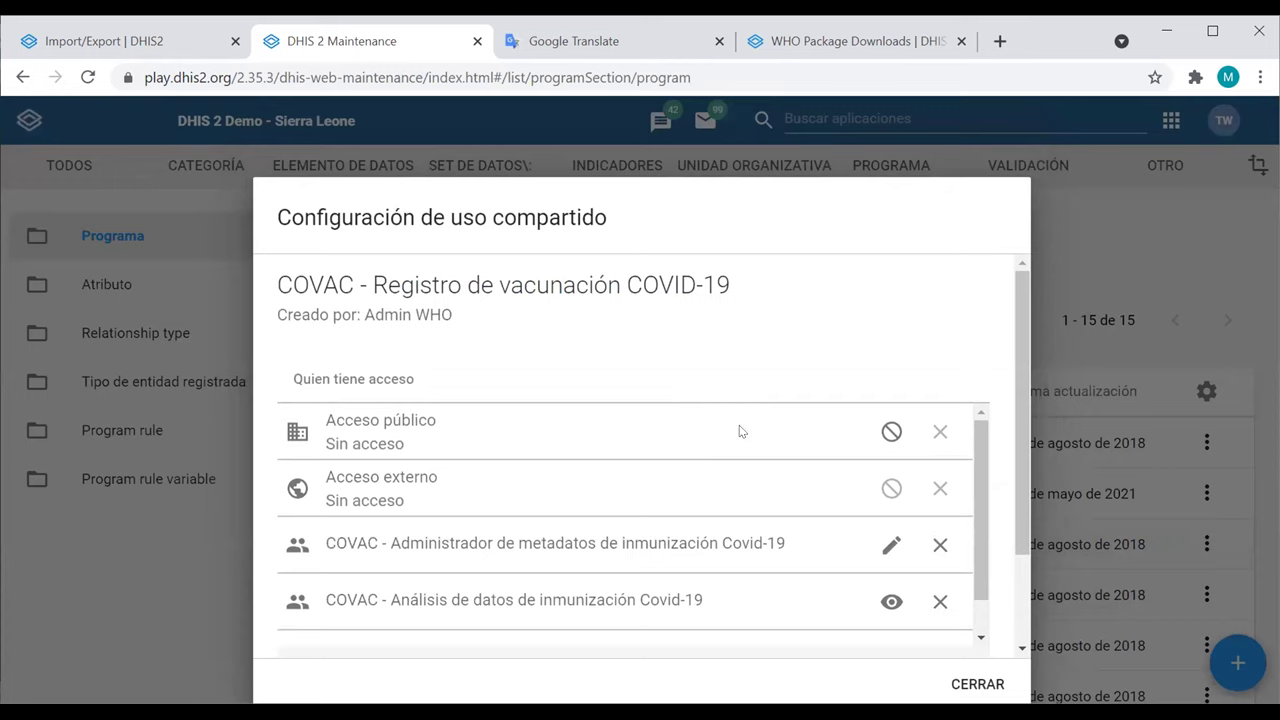
scroll(740, 432, "down", 1)
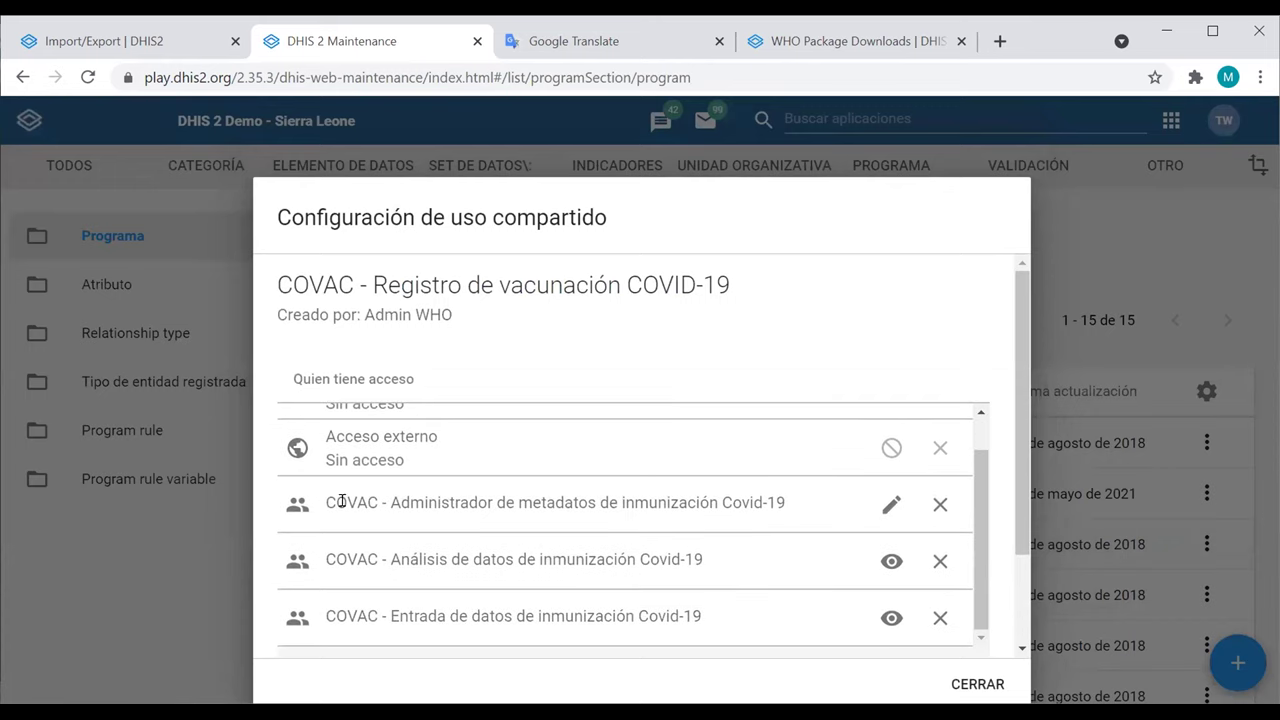
left_click_drag(323, 498, 787, 492)
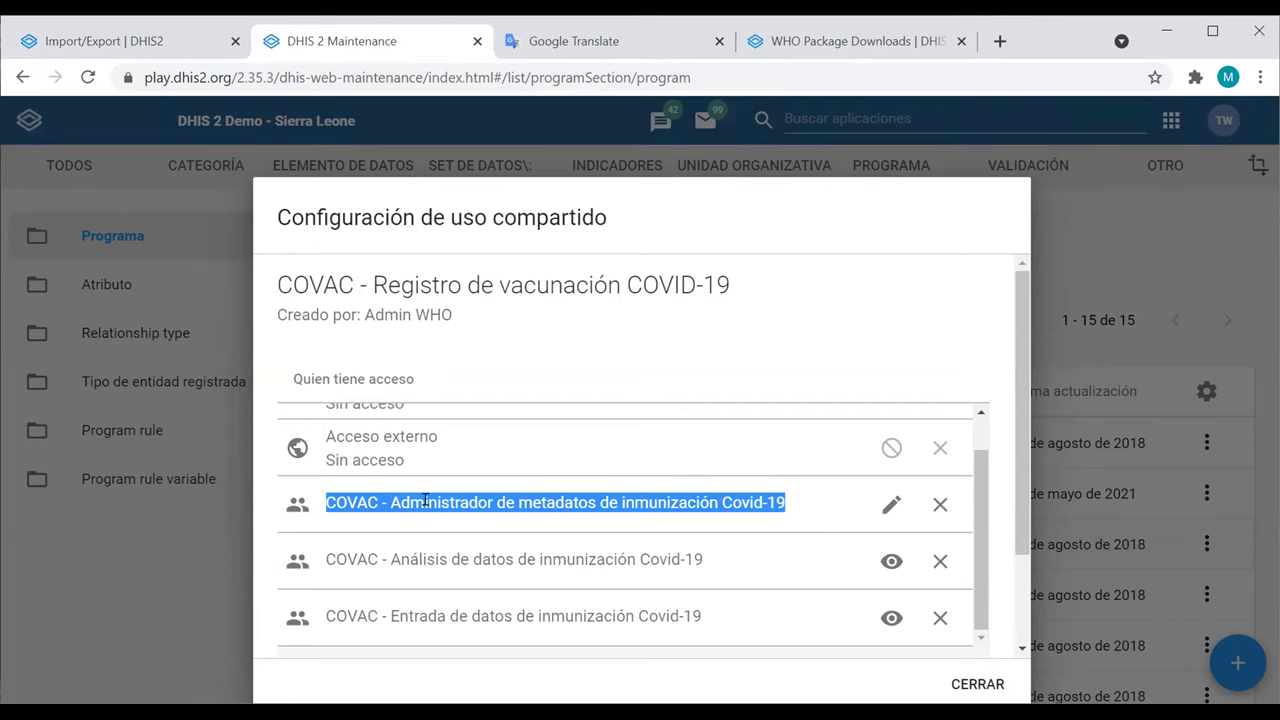
left_click_drag(338, 556, 630, 581)
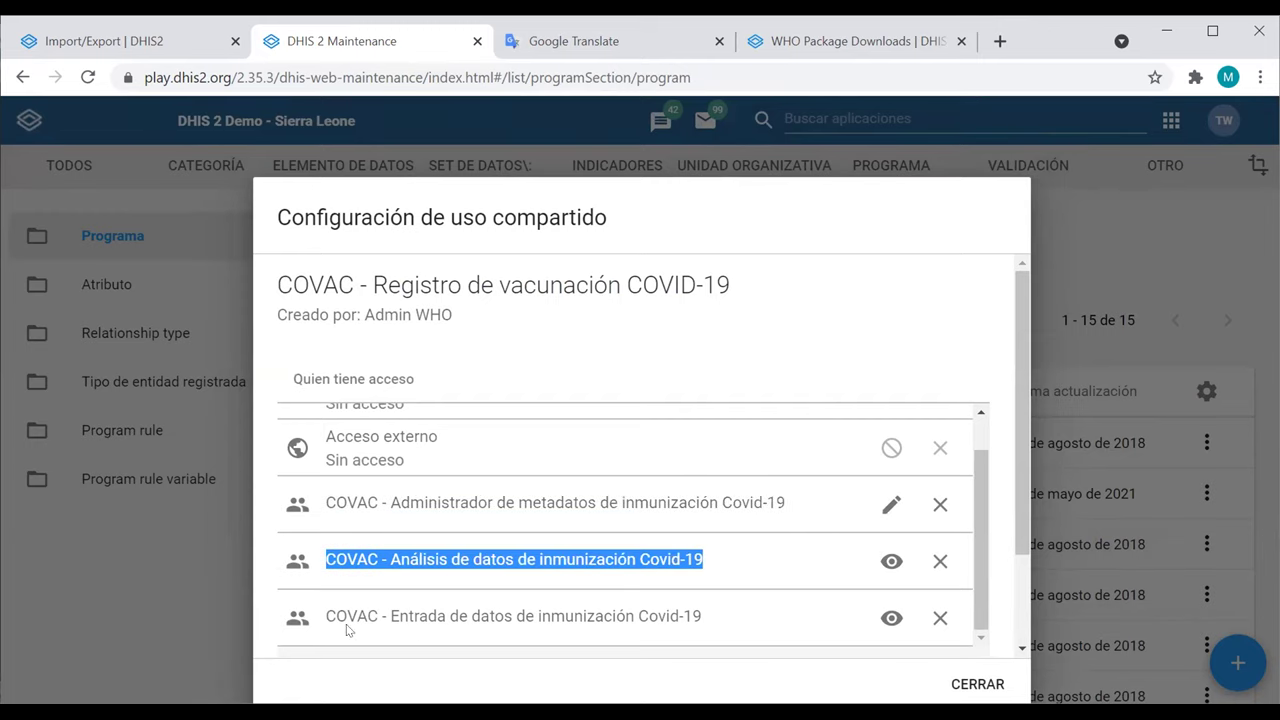
left_click_drag(324, 612, 714, 622)
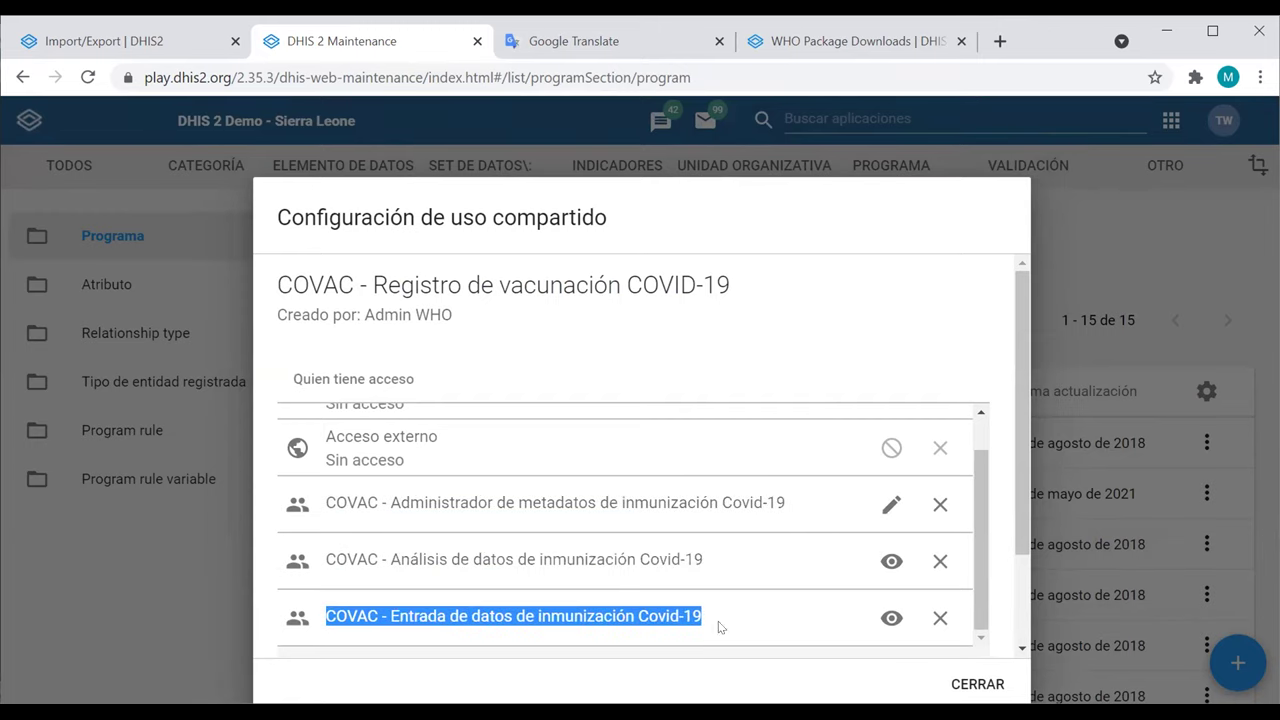
left_click(977, 685)
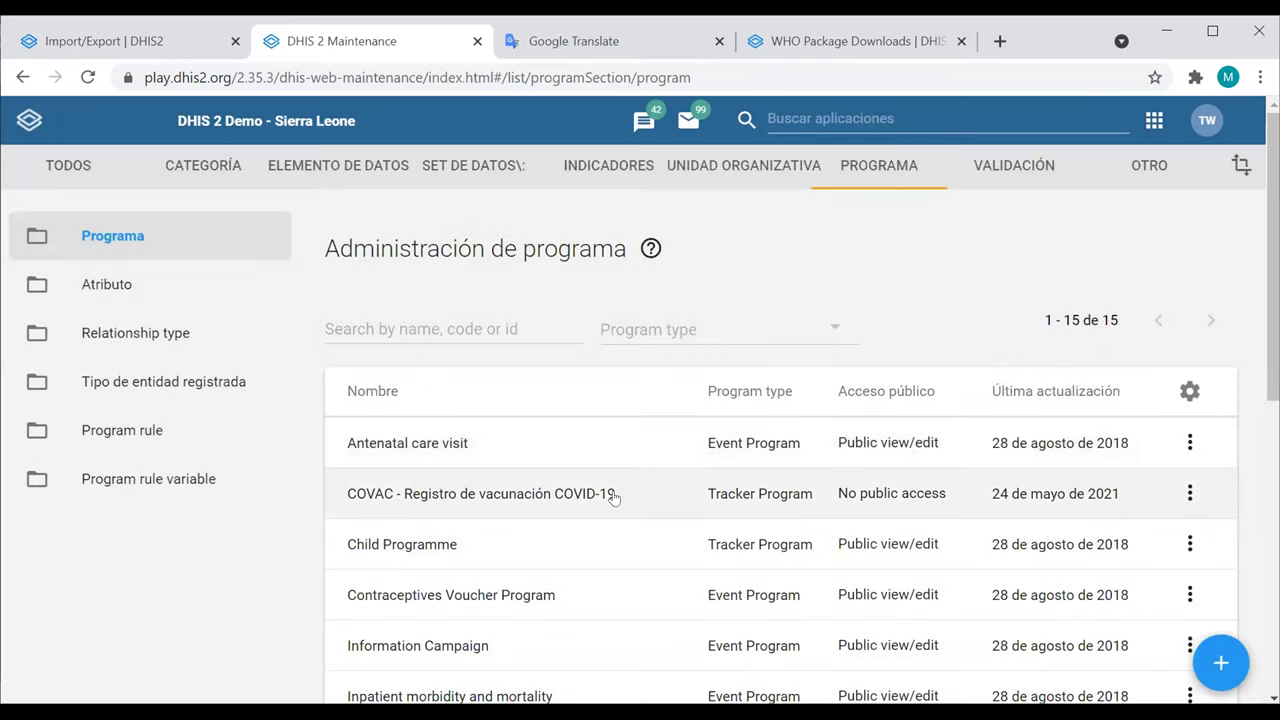
left_click(638, 487)
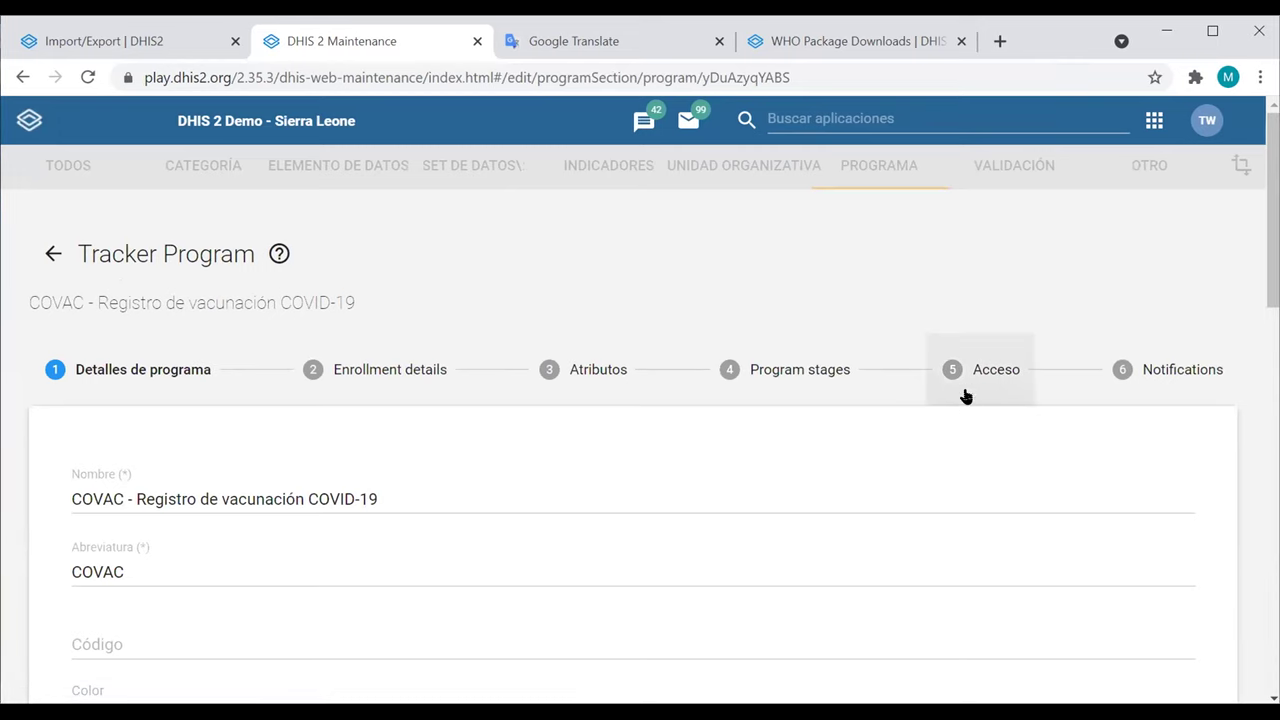
Step: In COVAC's access settings, assign the program to all 1166 Facility-level organisation units
left_click(993, 365)
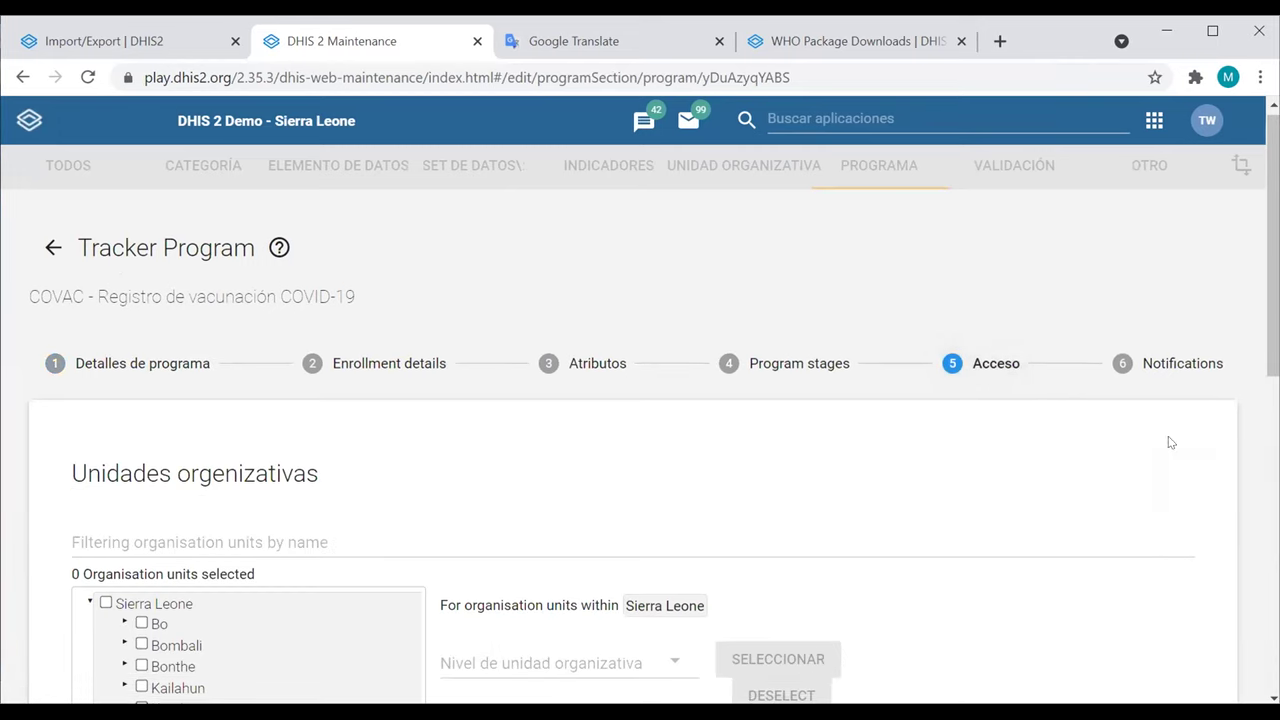
scroll(1172, 441, "down", 2)
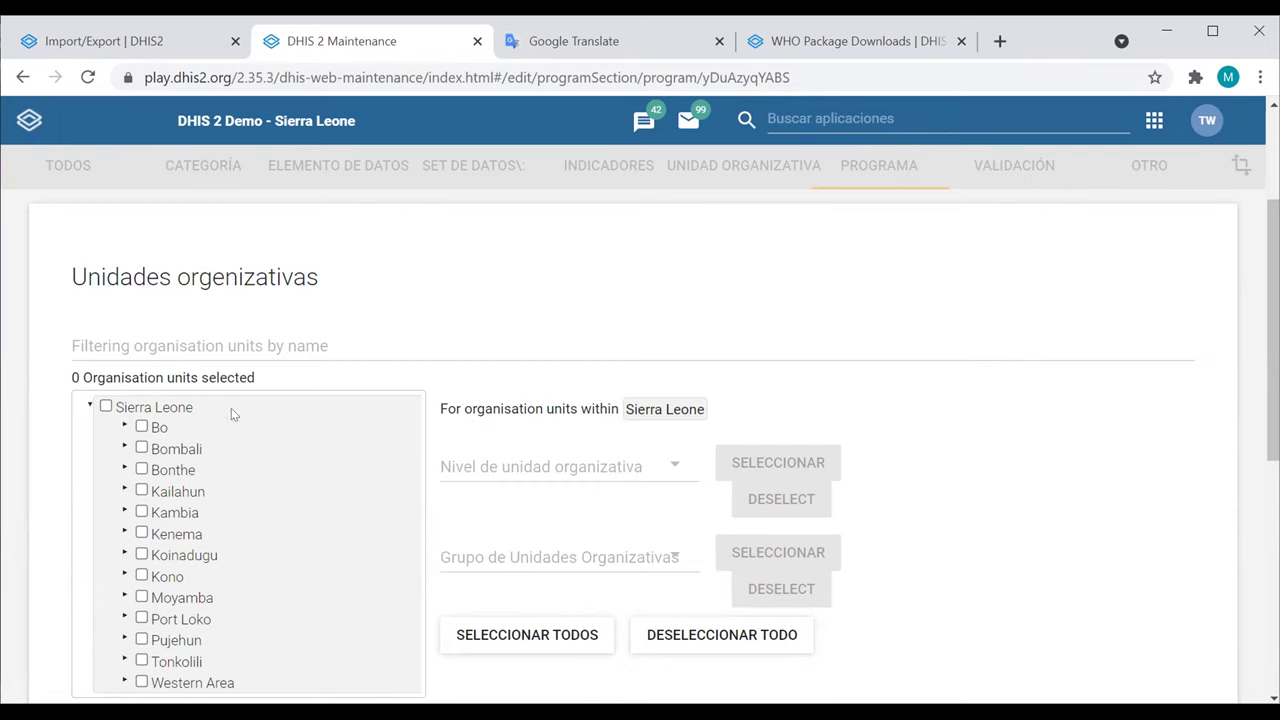
scroll(233, 414, "down", 1)
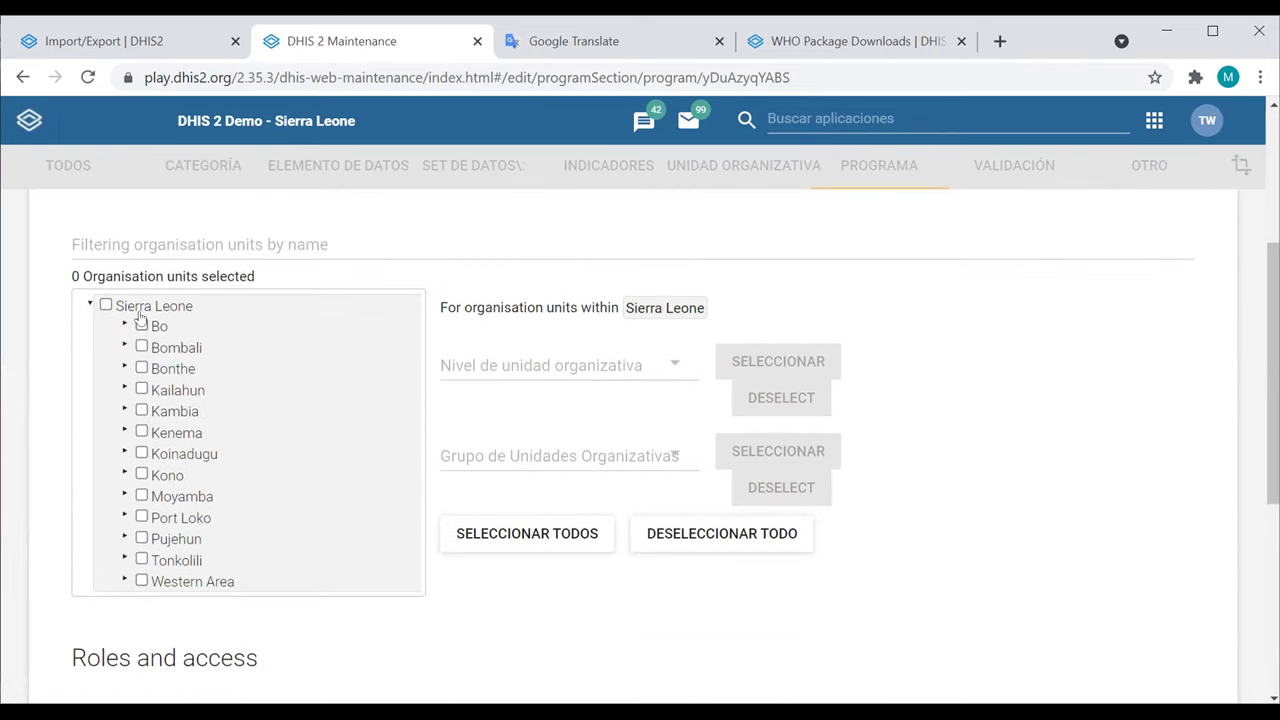
scroll(675, 498, "up", 3)
scroll(675, 498, "down", 1)
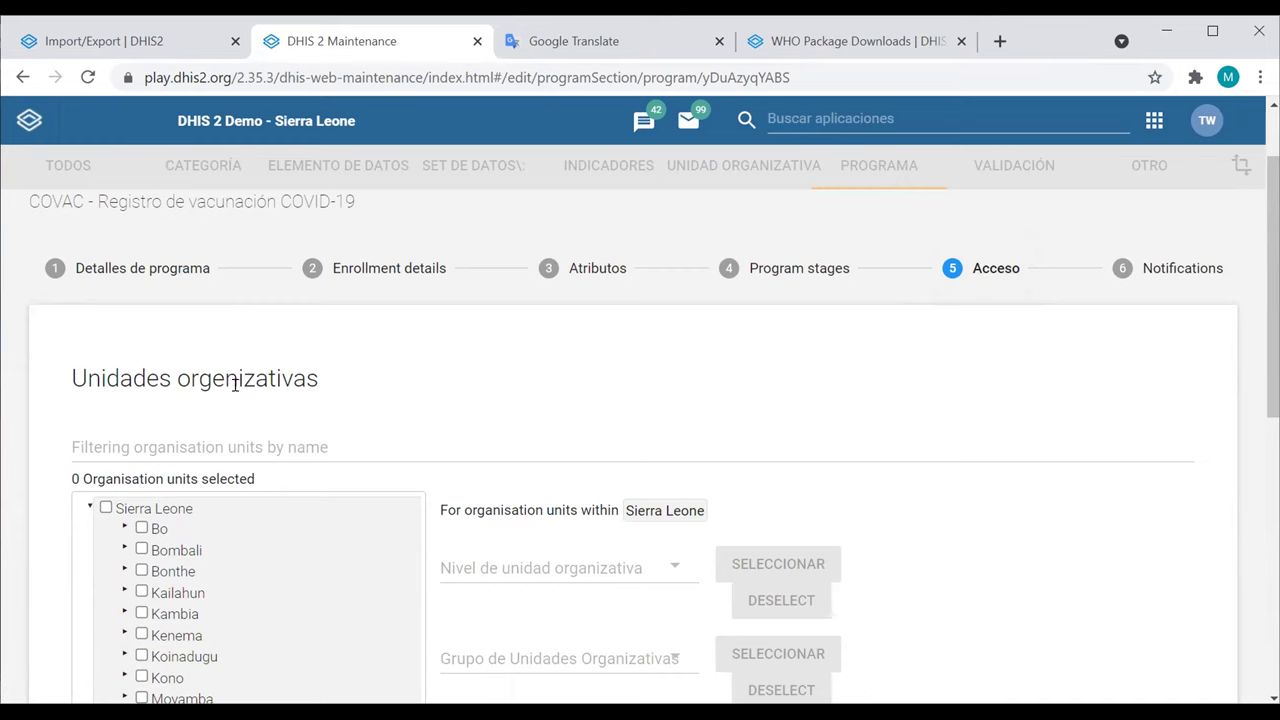
scroll(168, 420, "down", 1)
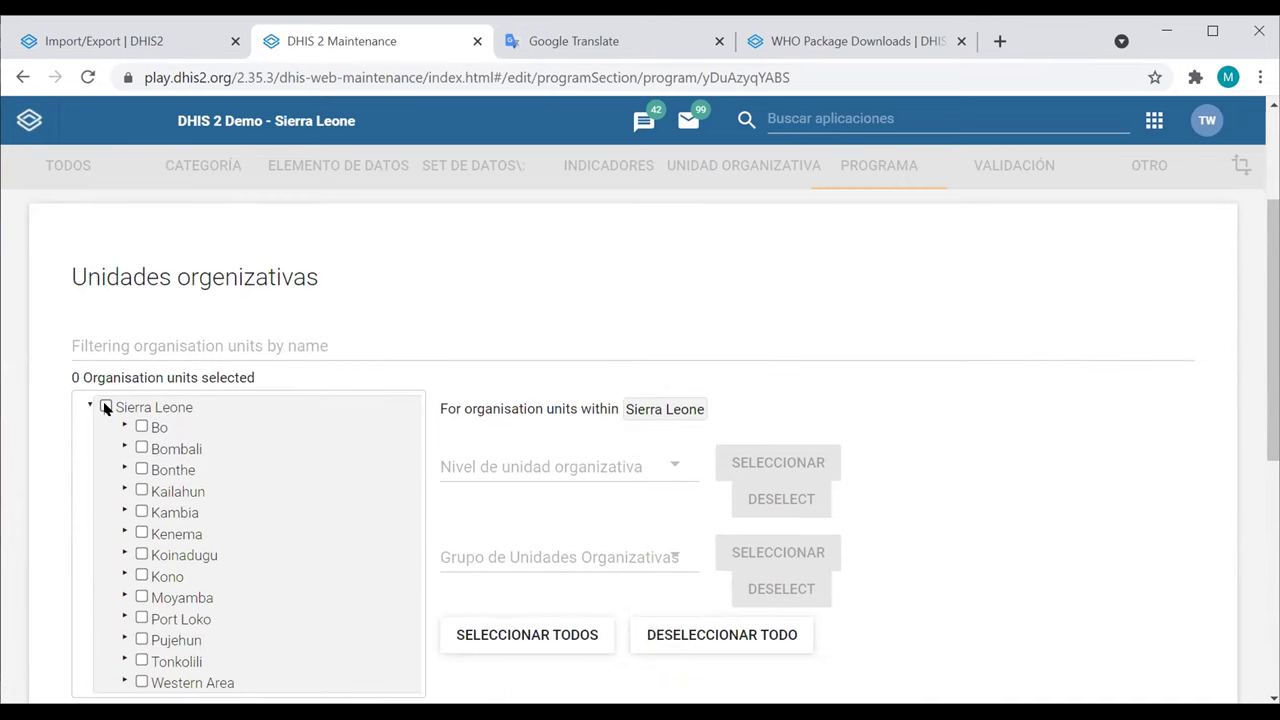
left_click(617, 468)
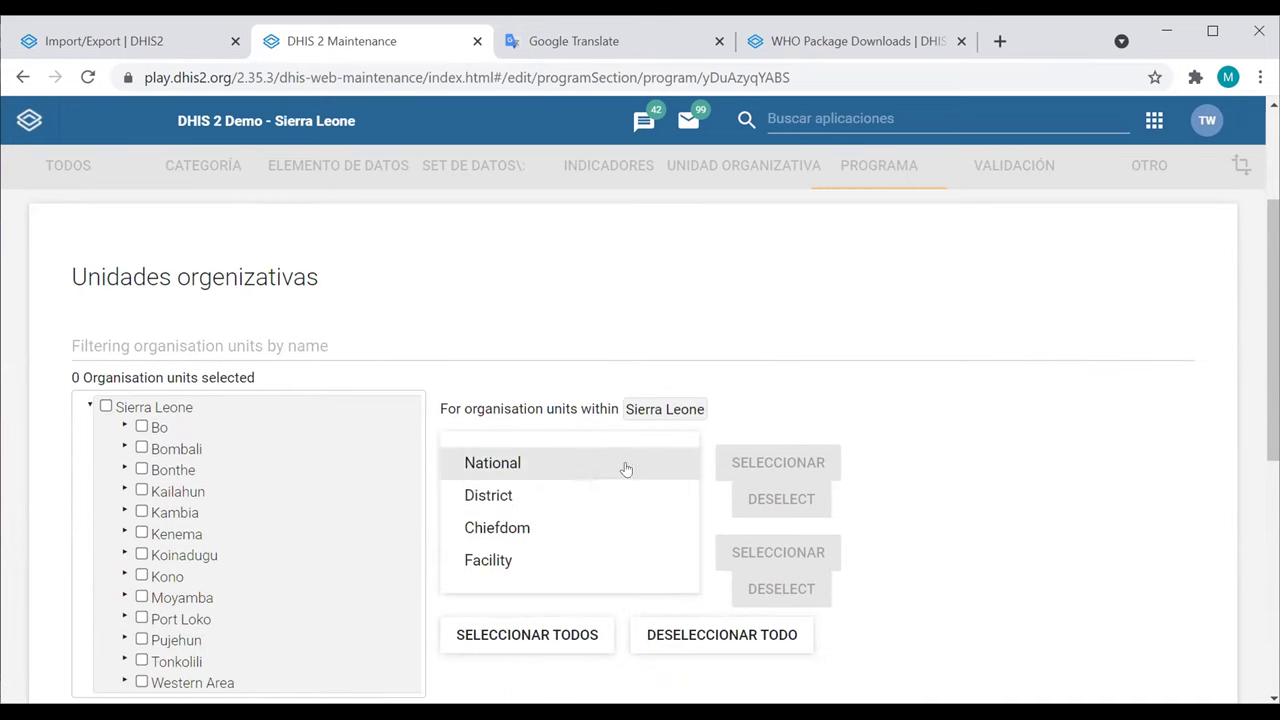
left_click(500, 562)
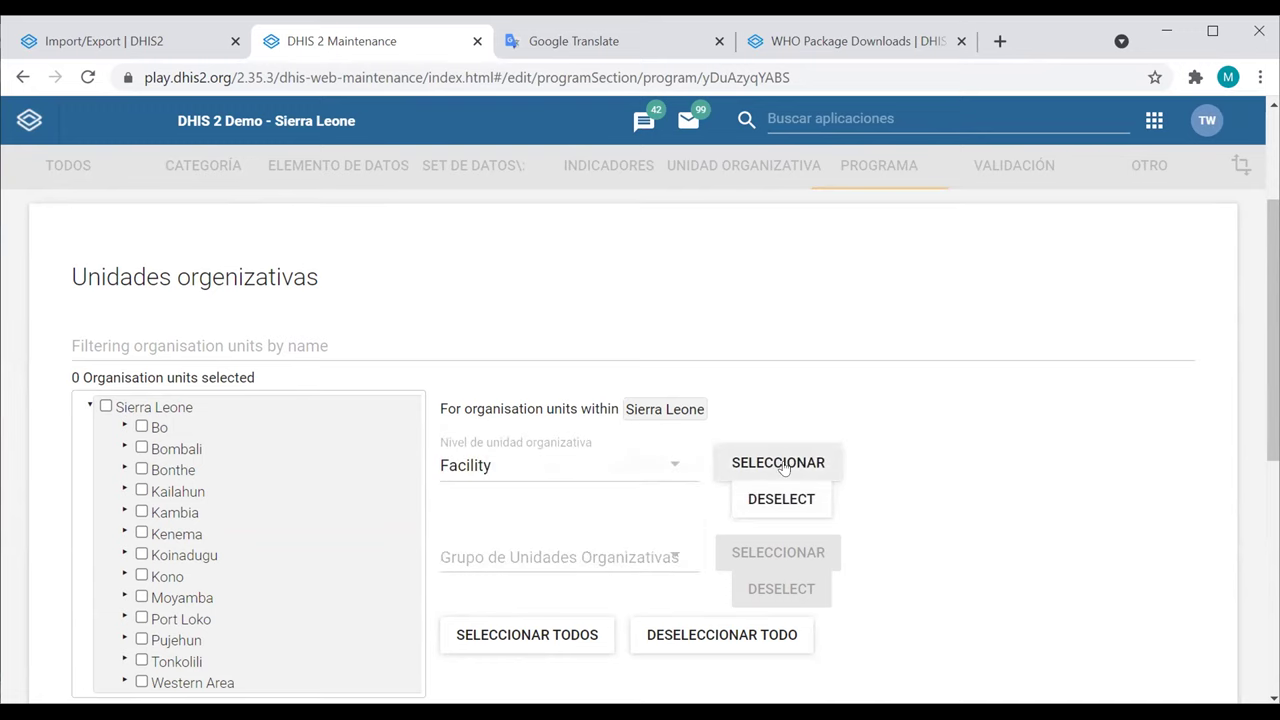
left_click(820, 463)
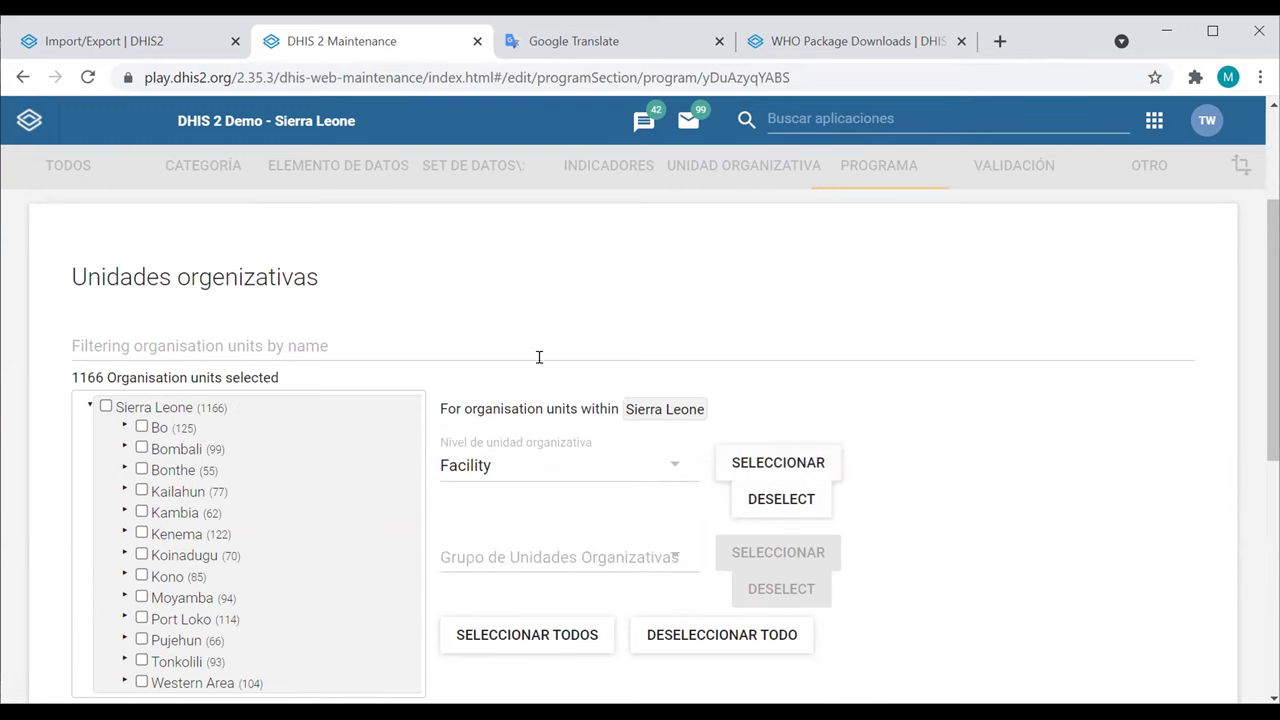
Step: Grant access to the Vacunación program stage and save the COVAC program
scroll(560, 363, "down", 4)
scroll(851, 449, "down", 2)
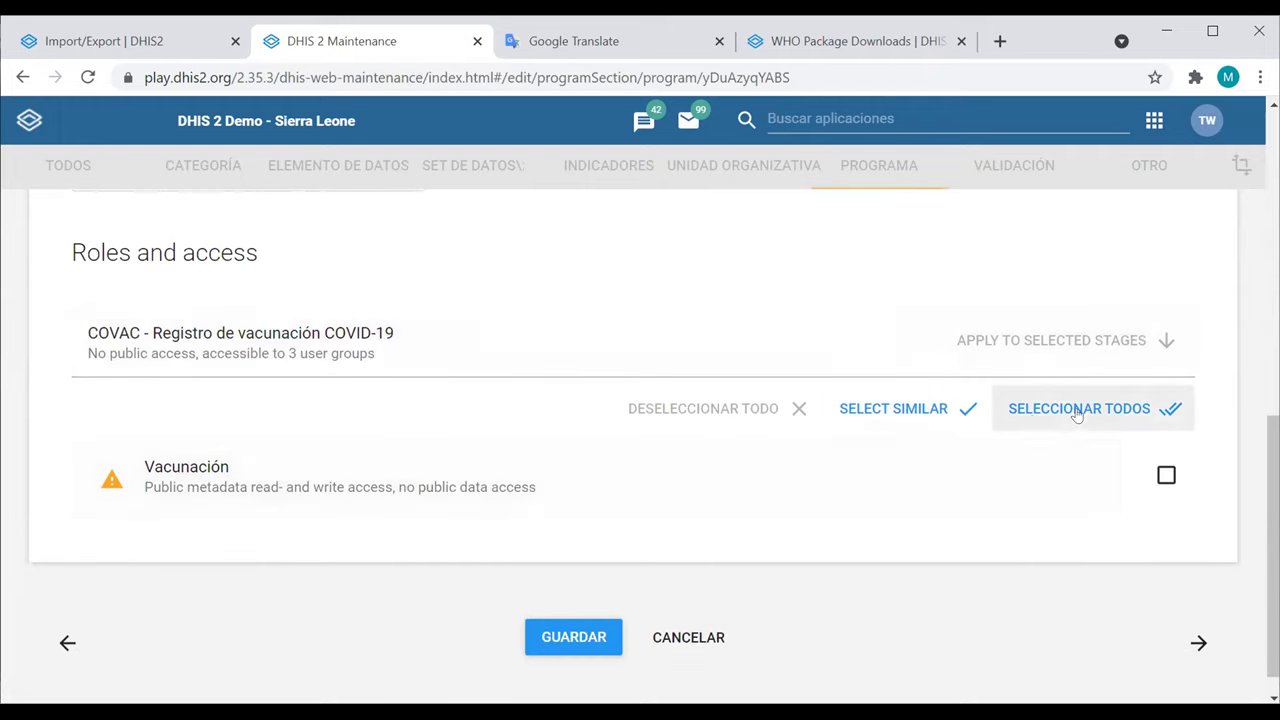
left_click(1052, 412)
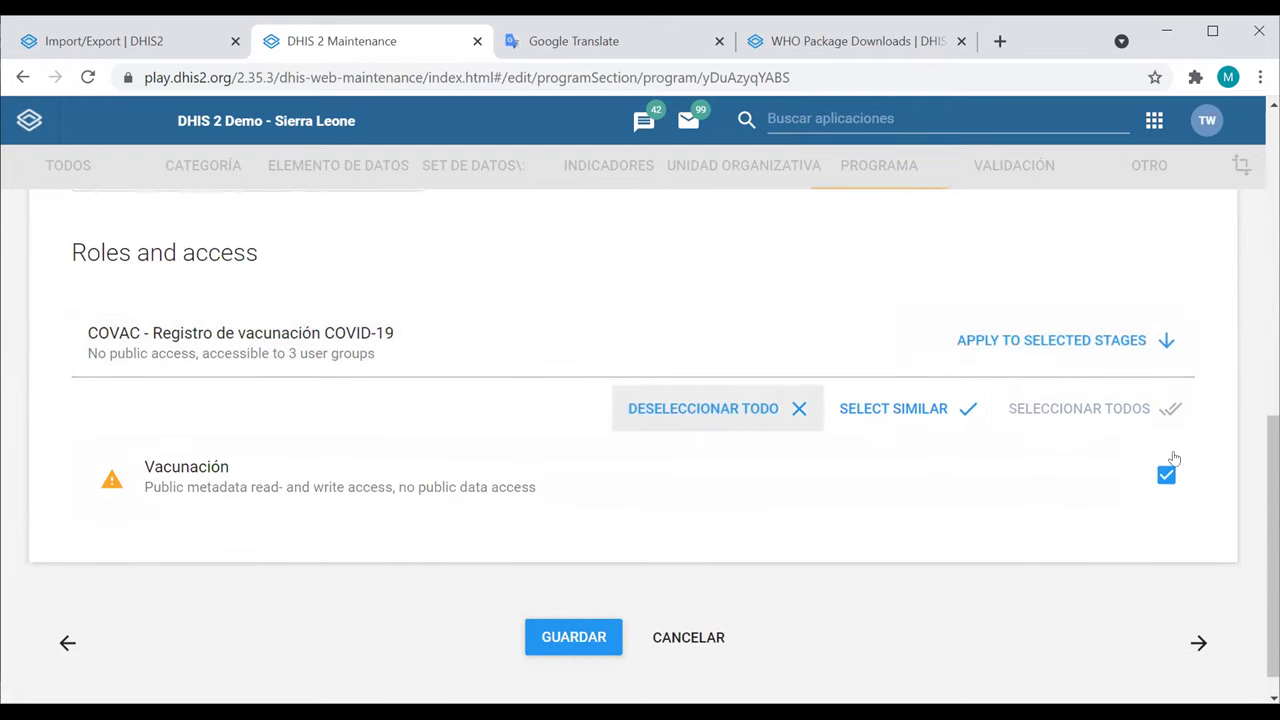
left_click(591, 640)
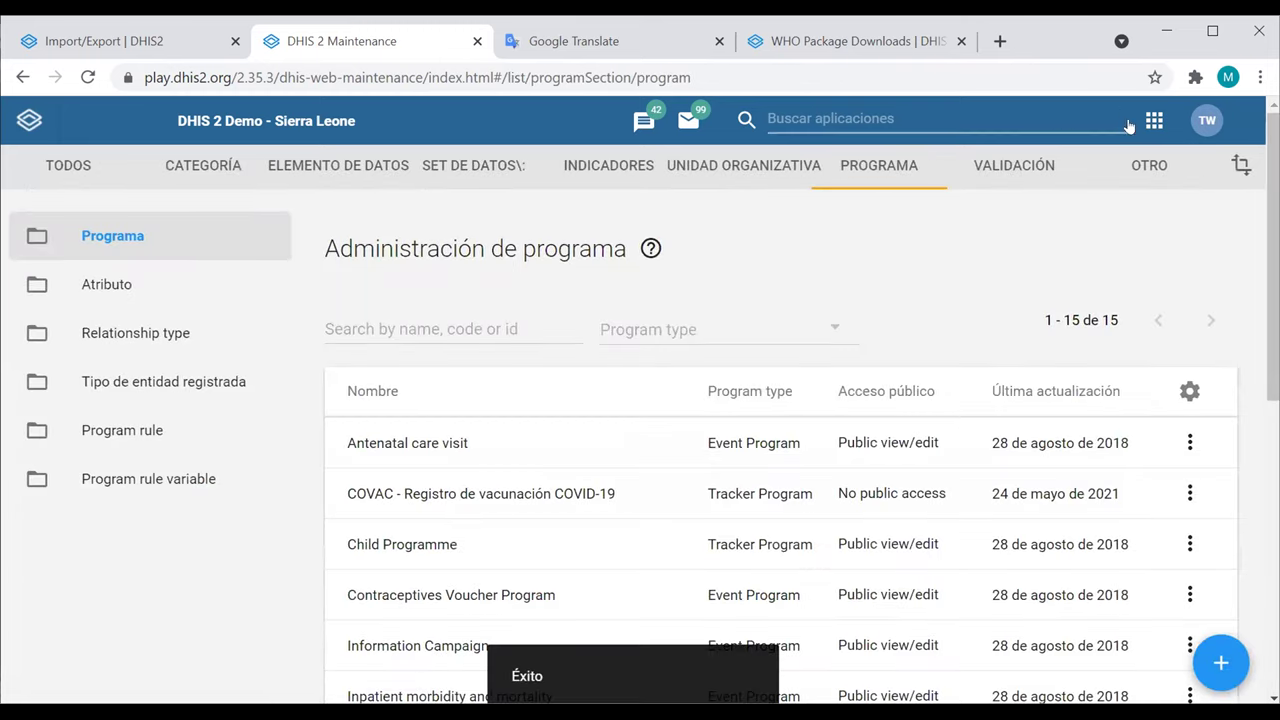
left_click(1154, 121)
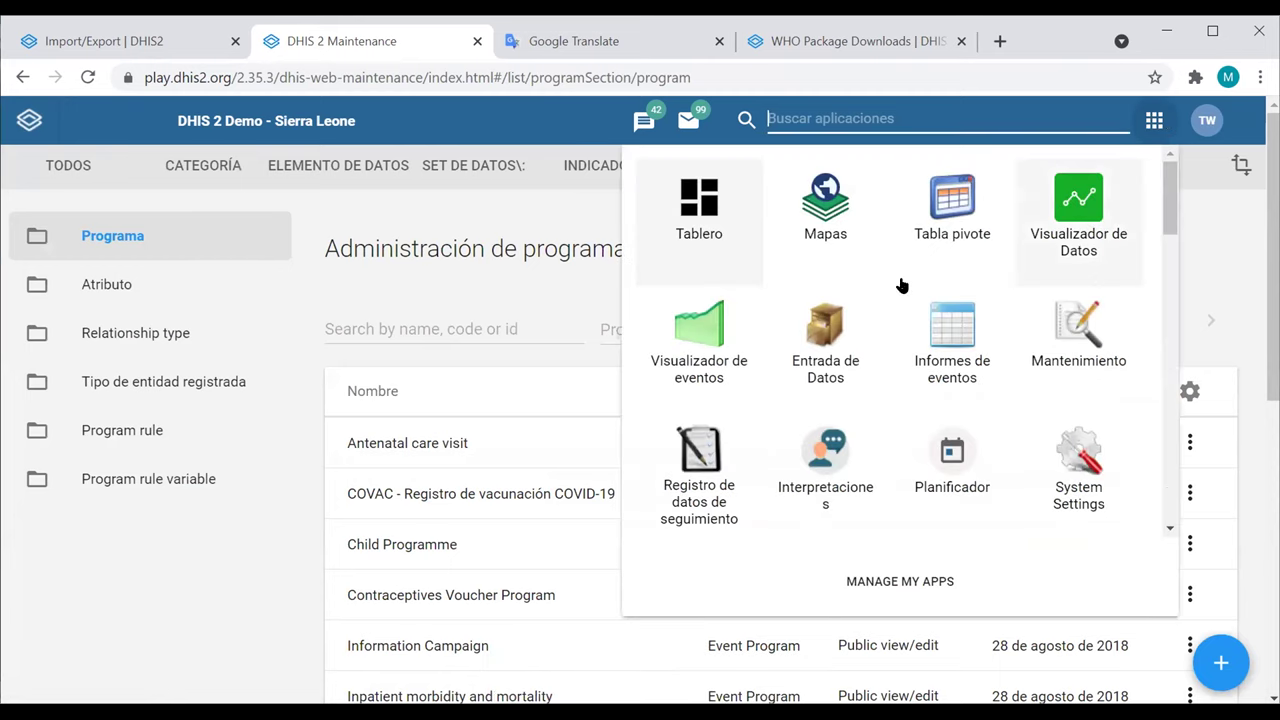
Step: In Tracker Capture, select Ngelehun CHC under Sierra Leone > Bo > Badjia
left_click(708, 455)
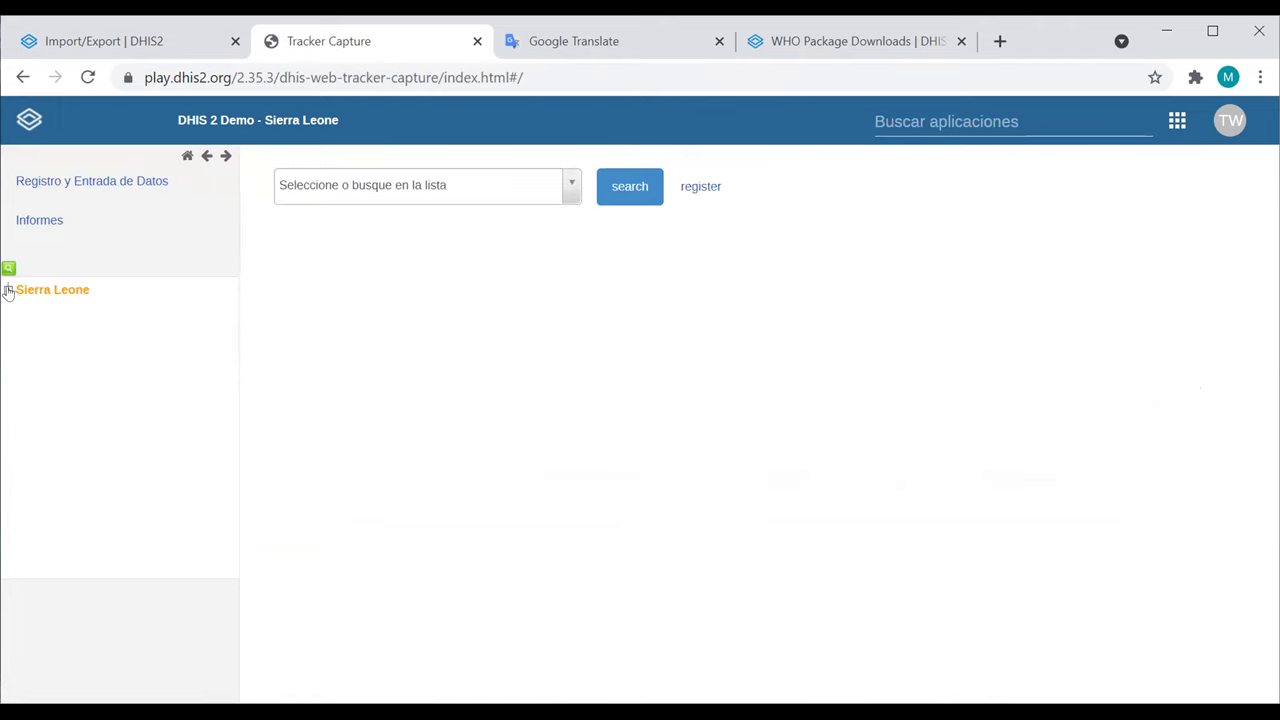
left_click(8, 289)
left_click(23, 307)
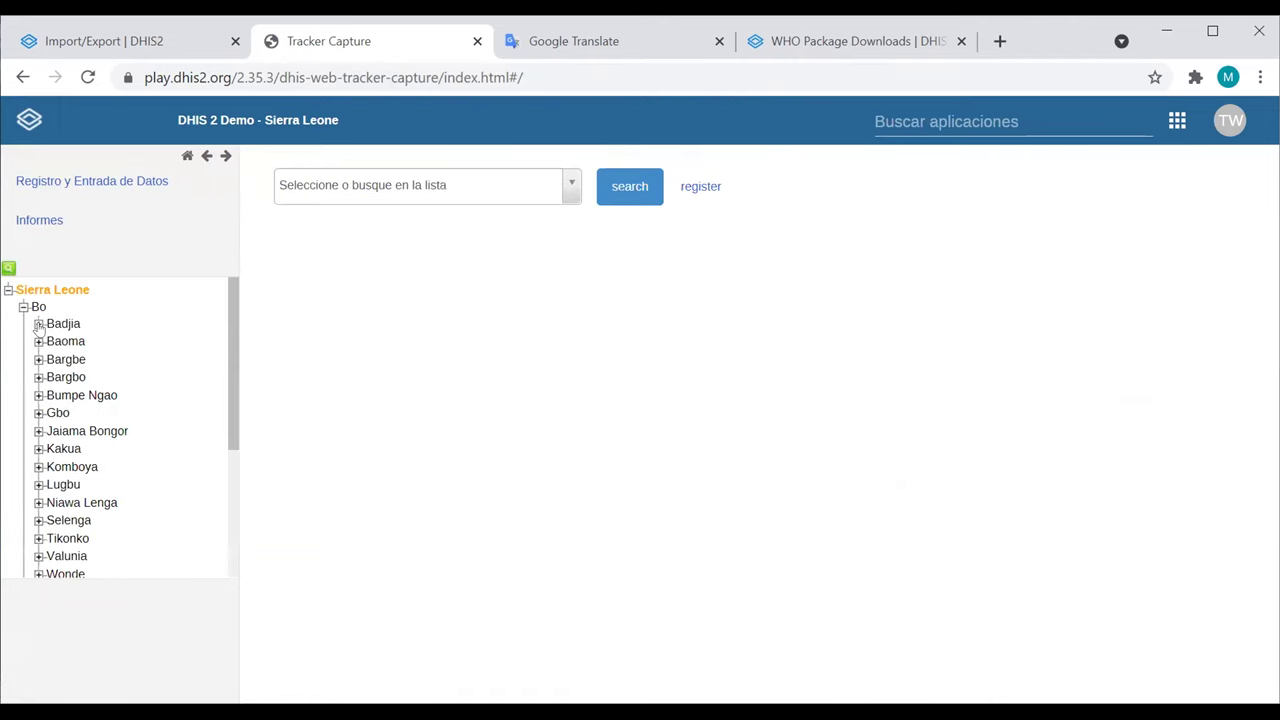
left_click(38, 324)
left_click(95, 340)
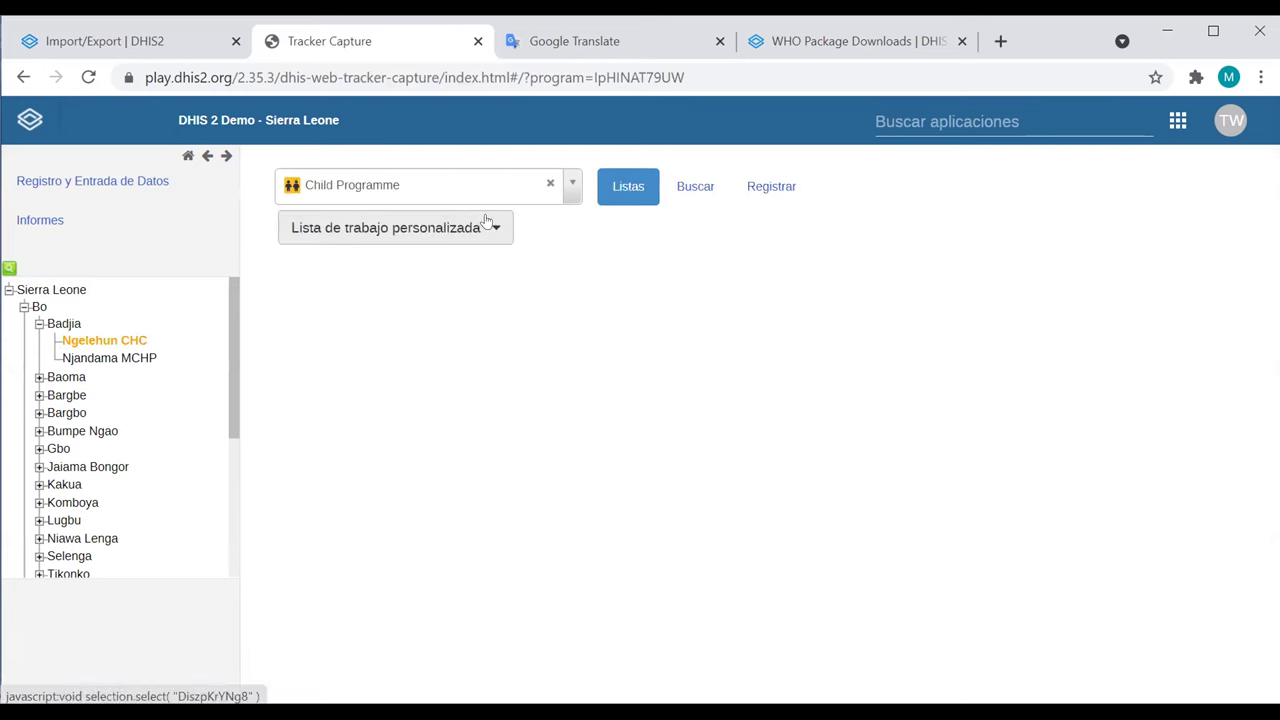
Step: Check that the COVAC vaccination program is listed, then go to the Dashboard
left_click(493, 192)
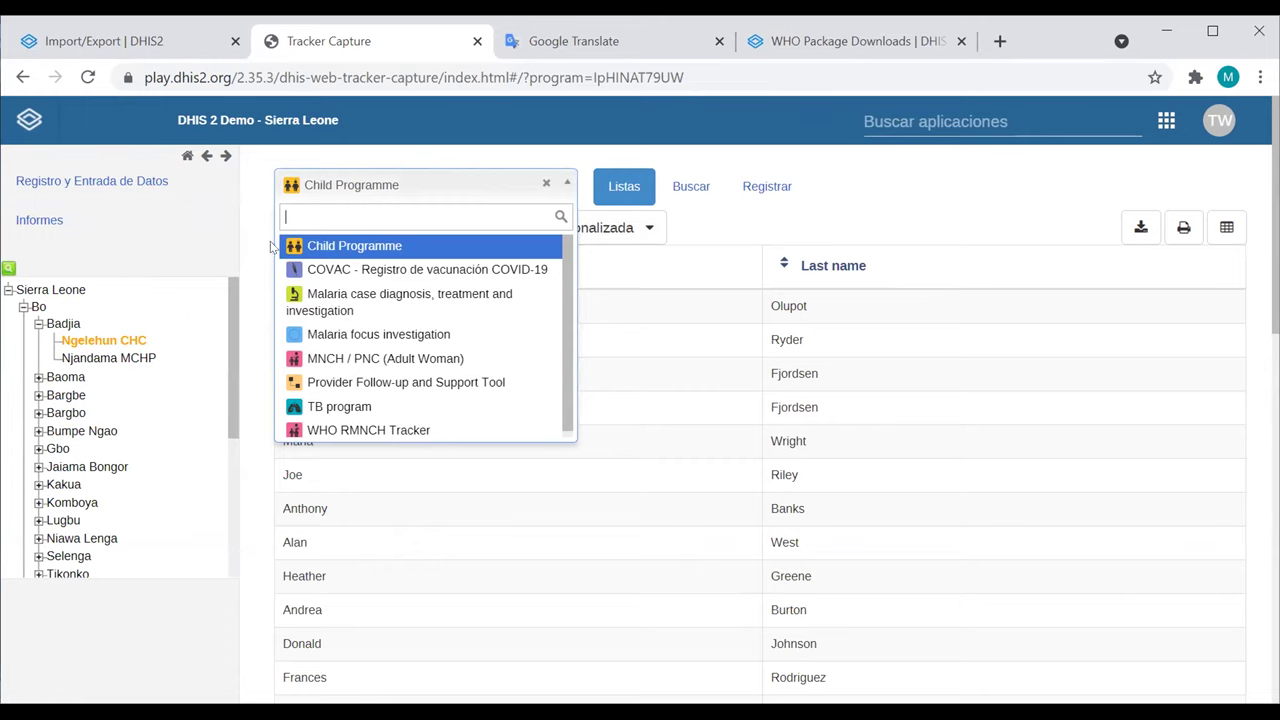
left_click(240, 151)
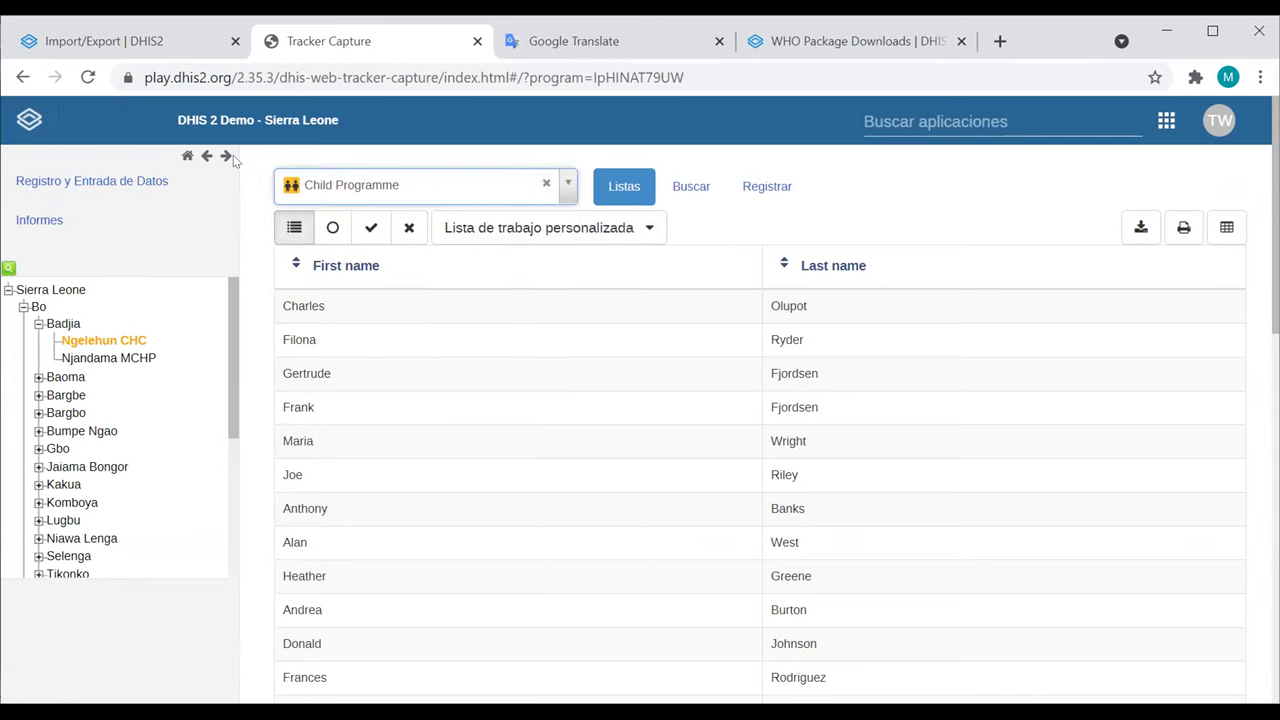
left_click(31, 121)
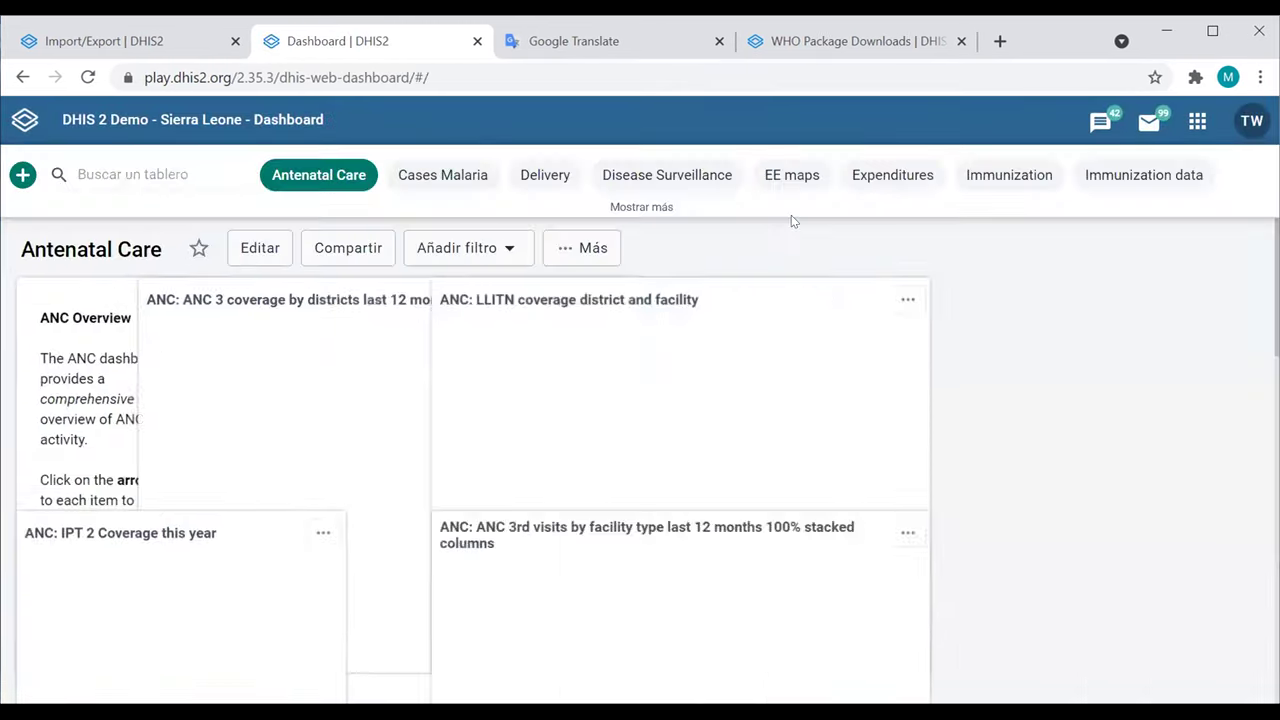
Step: Find the Usuarios app by searching 'us' in the apps menu and open it
left_click(638, 207)
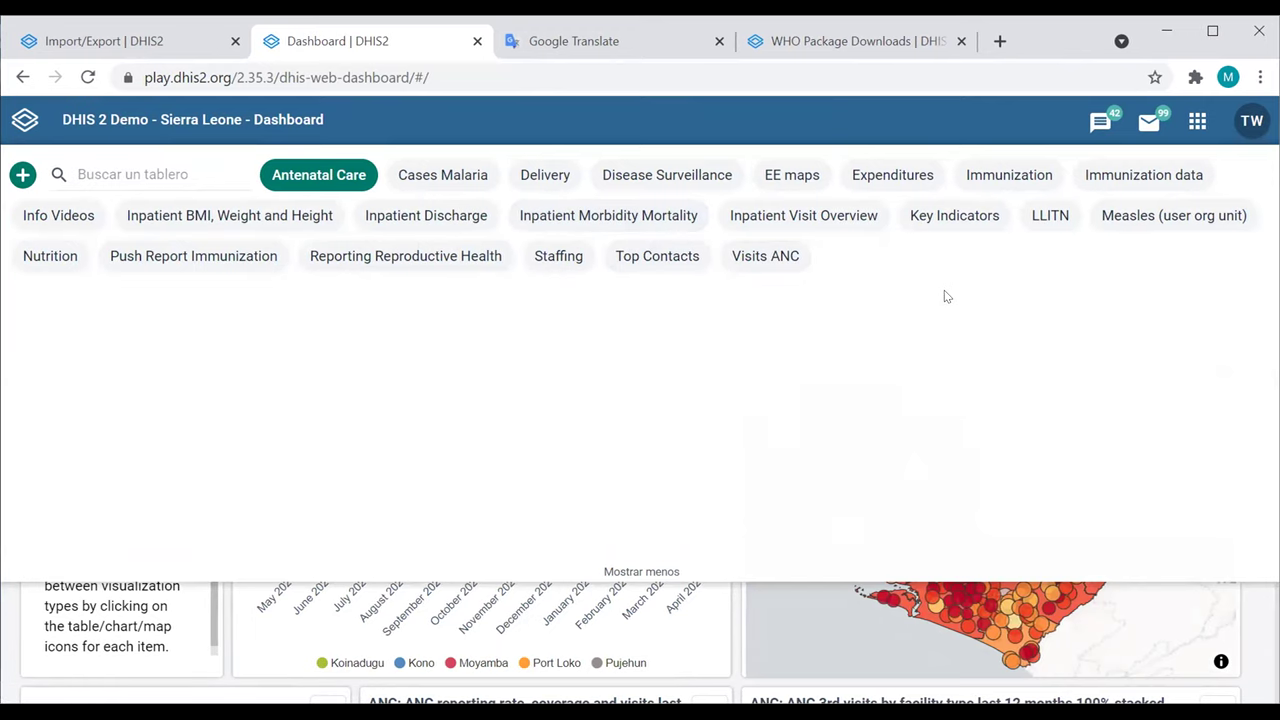
left_click(1197, 130)
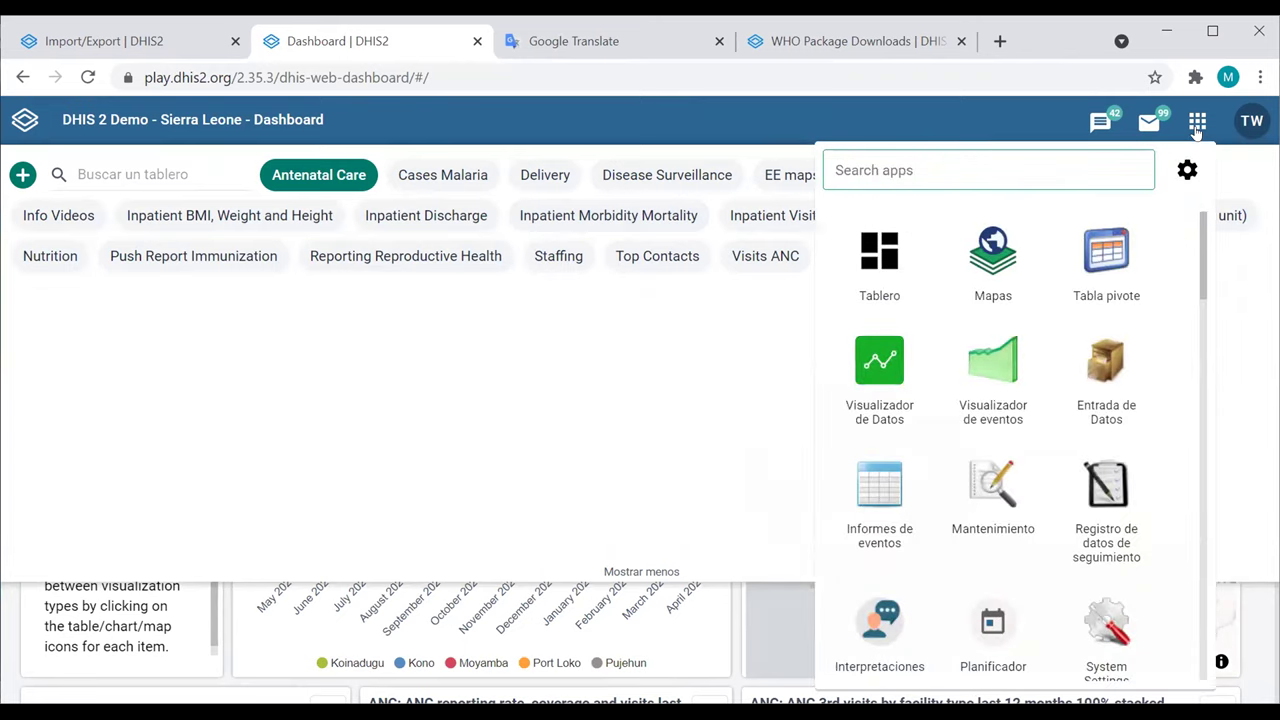
type("use")
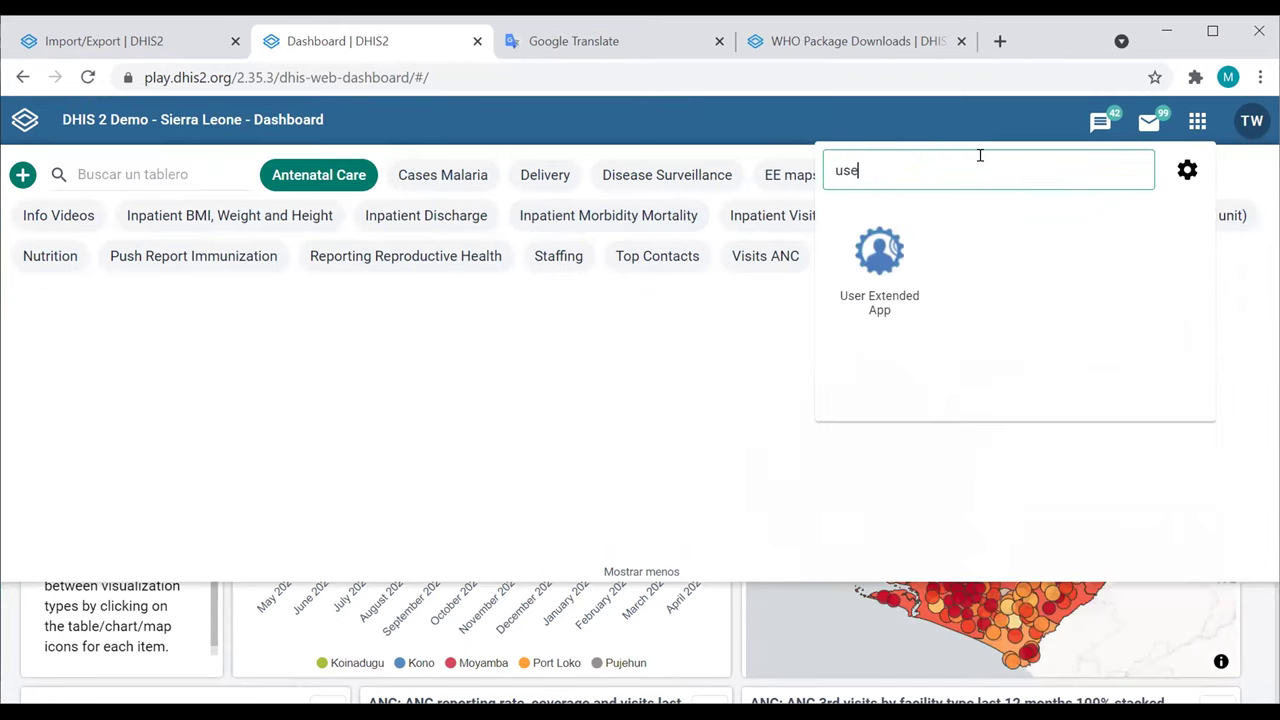
key("BackSpace")
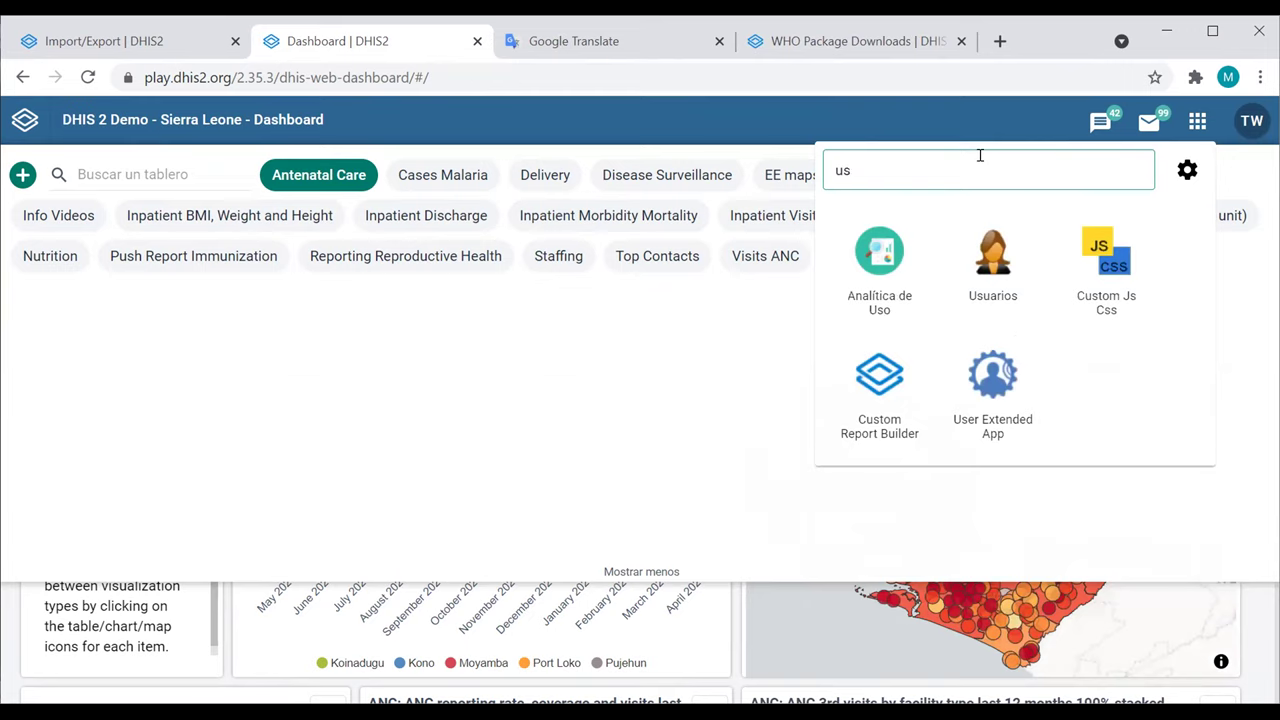
left_click(993, 262)
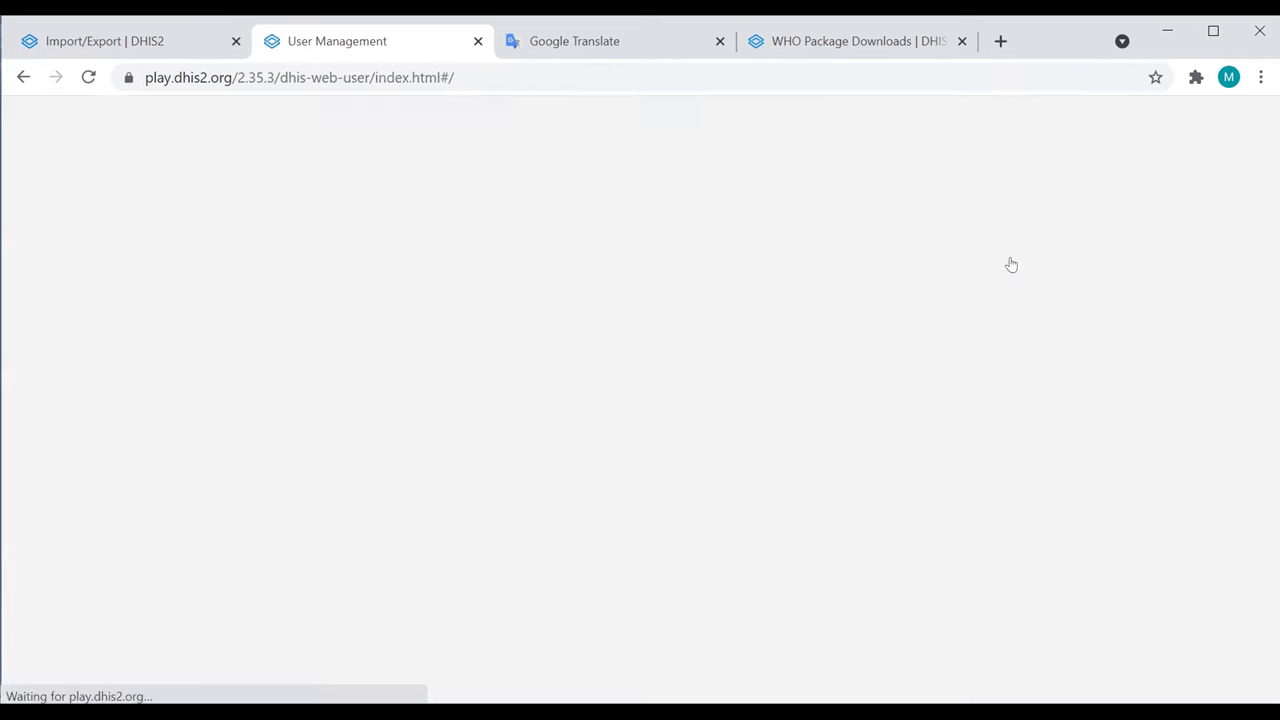
Step: Filter the user list by name to show only the logged-in account
left_click(396, 201)
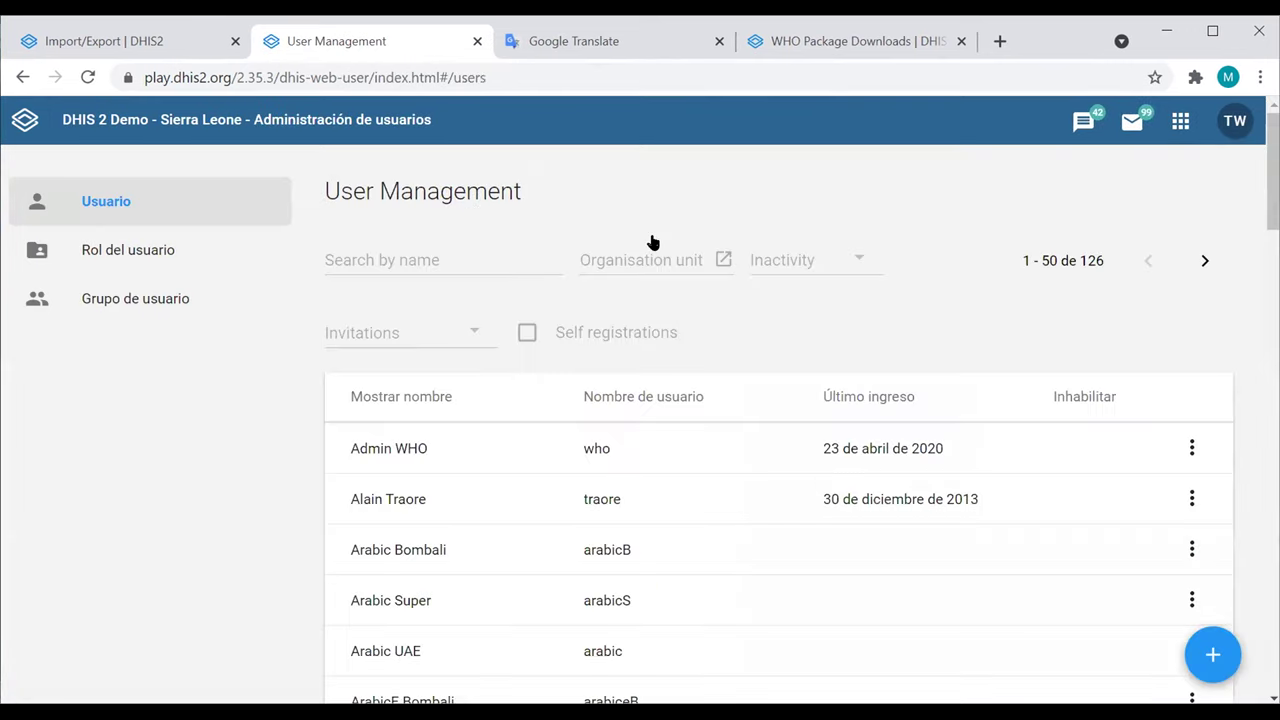
scroll(815, 264, "down", 4)
scroll(817, 266, "up", 4)
left_click(409, 250)
left_click(1238, 123)
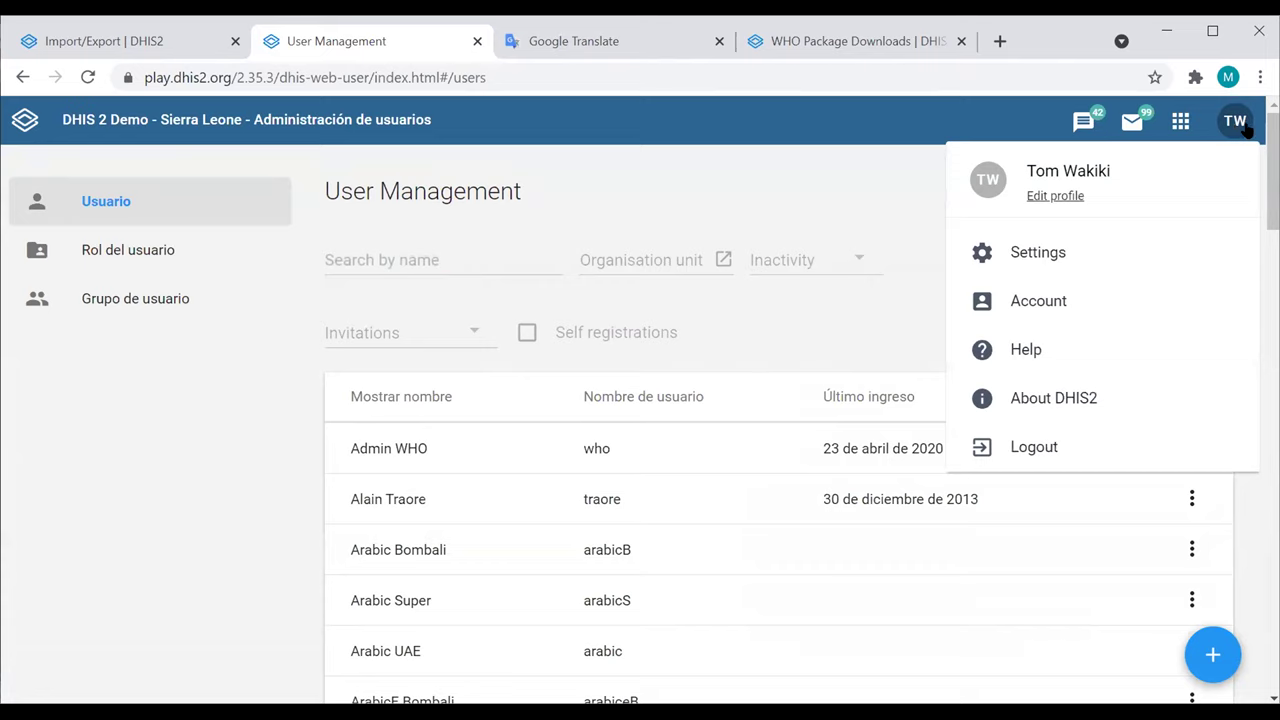
left_click(400, 274)
type("Tom")
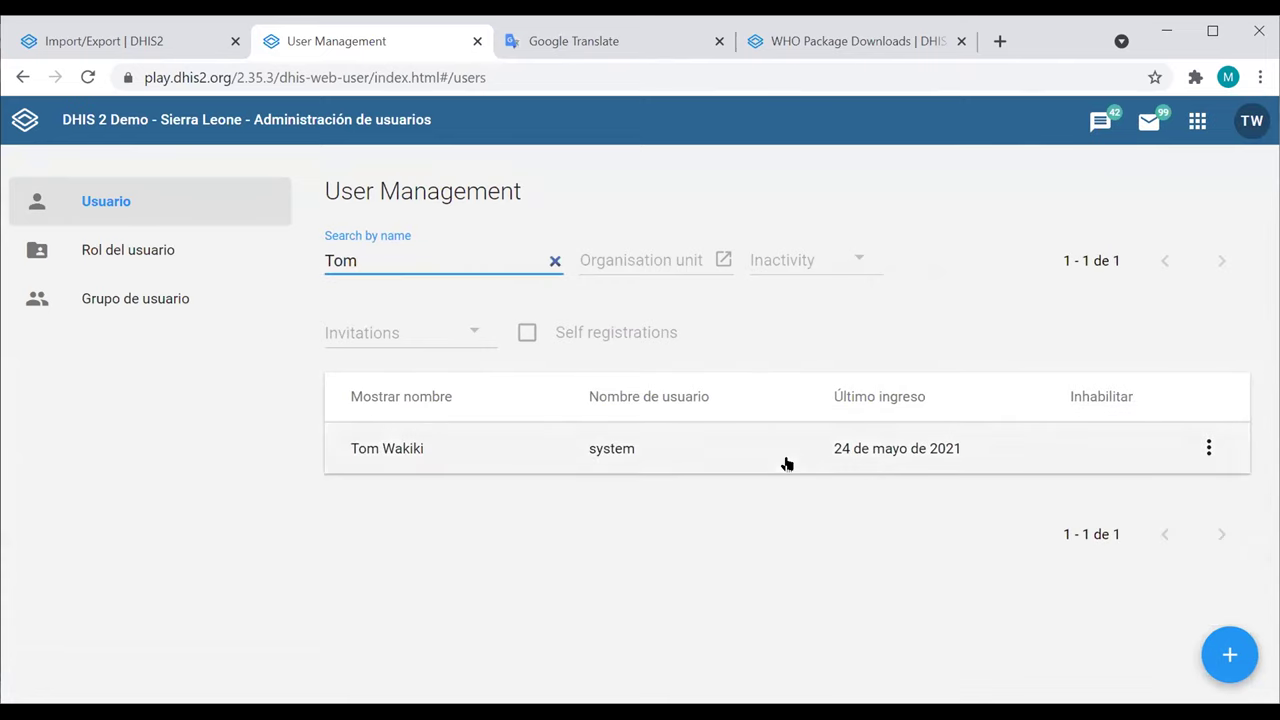
Step: Open the found user's edit form and reveal the additional account options
left_click(786, 460)
scroll(640, 440, "down", 5)
scroll(687, 447, "down", 6)
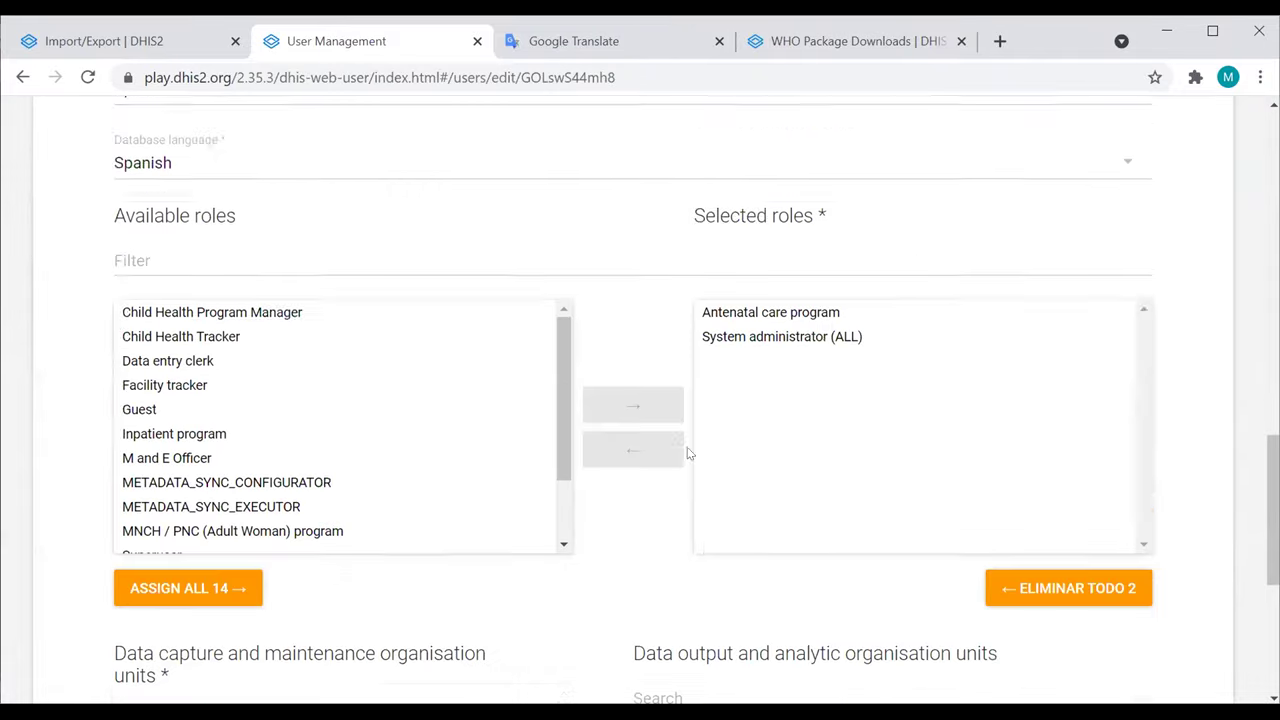
scroll(704, 437, "up", 8)
scroll(720, 440, "down", 10)
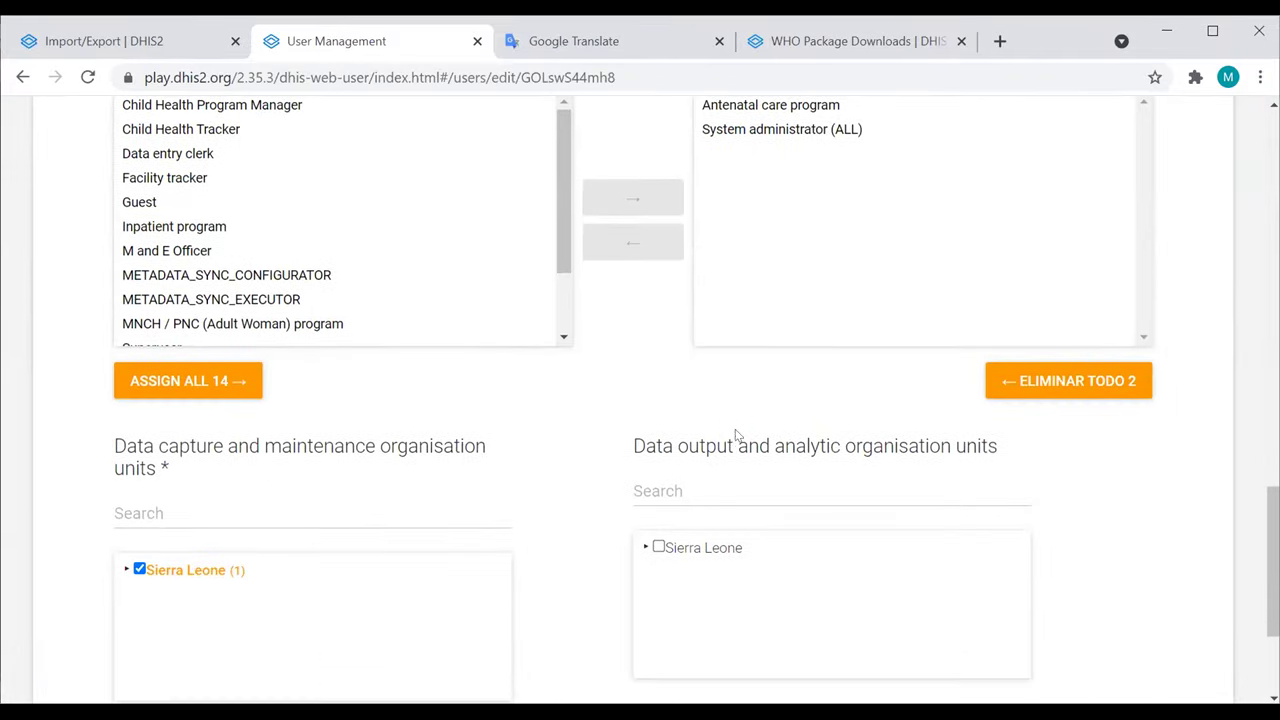
scroll(735, 432, "down", 2)
left_click(268, 585)
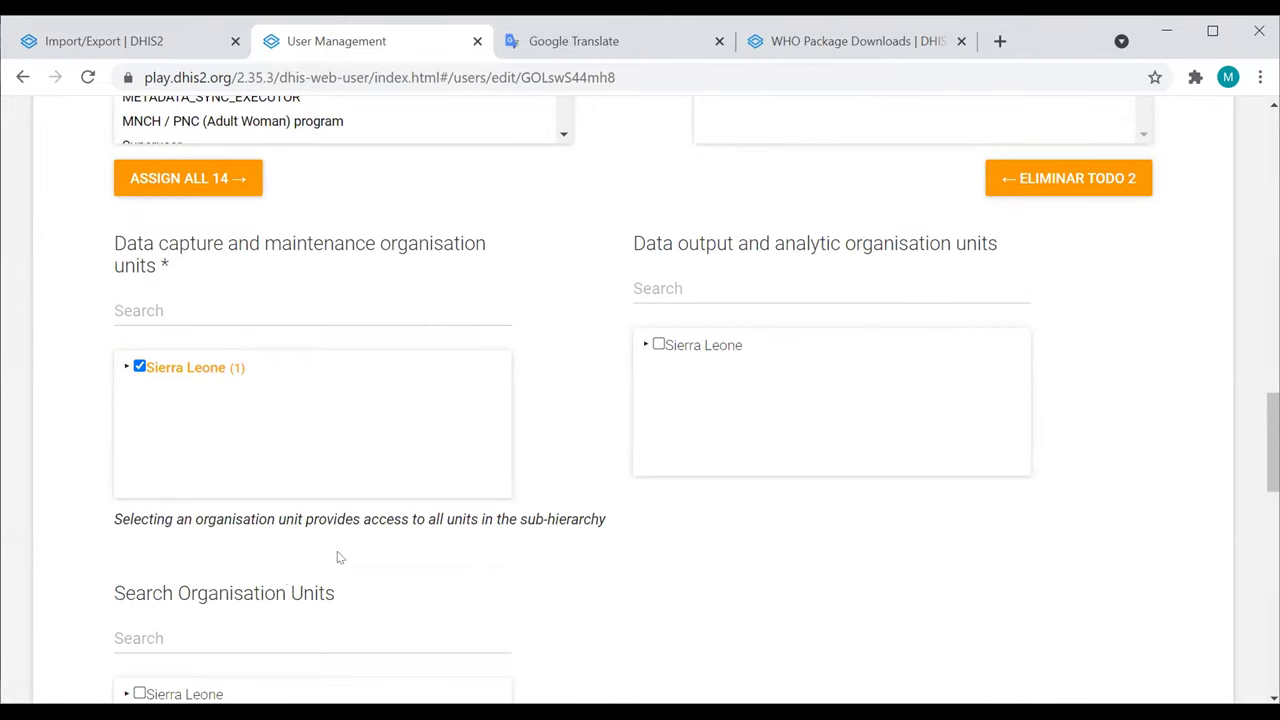
scroll(713, 405, "down", 5)
scroll(711, 404, "down", 2)
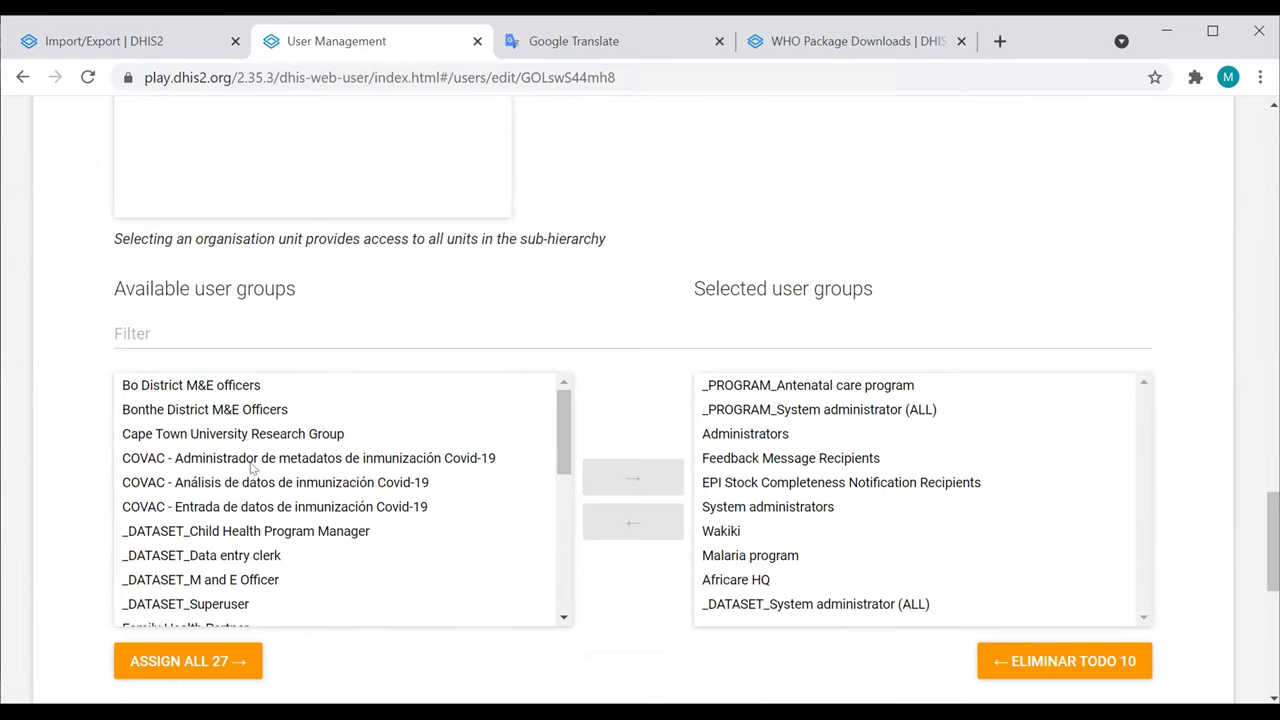
Step: Assign the three COVAC user groups to the account and save it
left_click(212, 462)
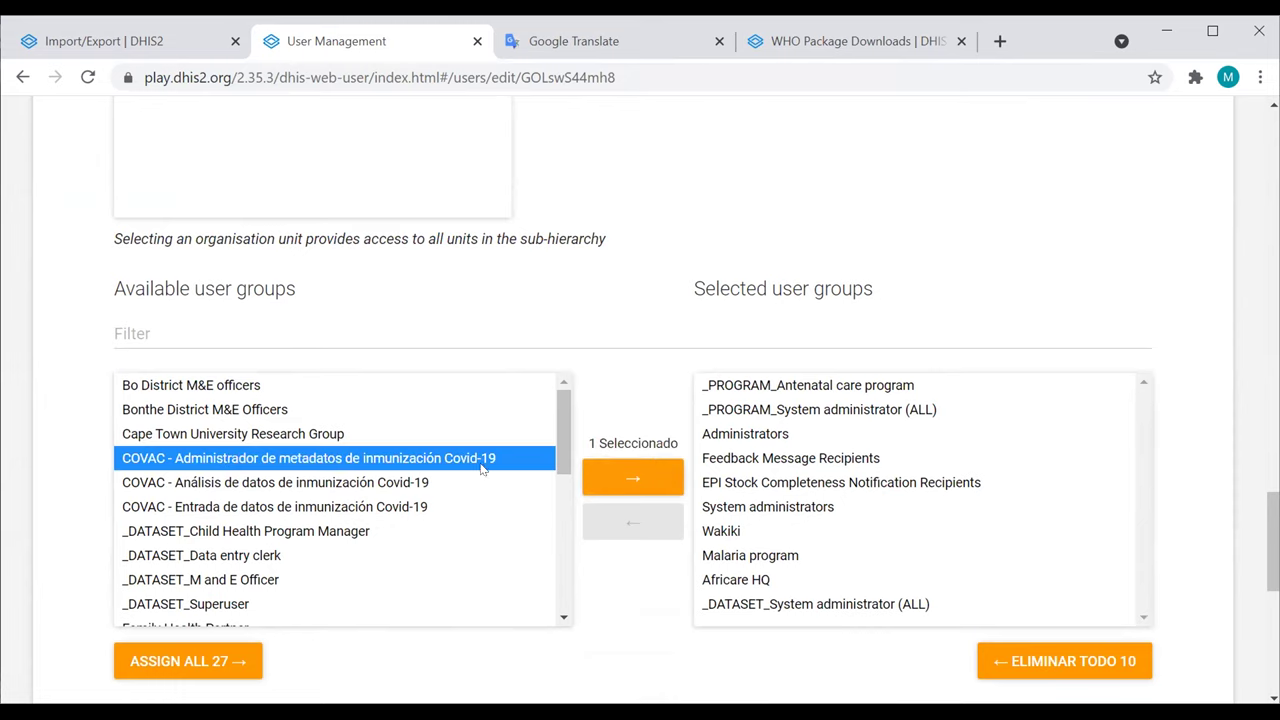
left_click(418, 512, "shift")
left_click(641, 477)
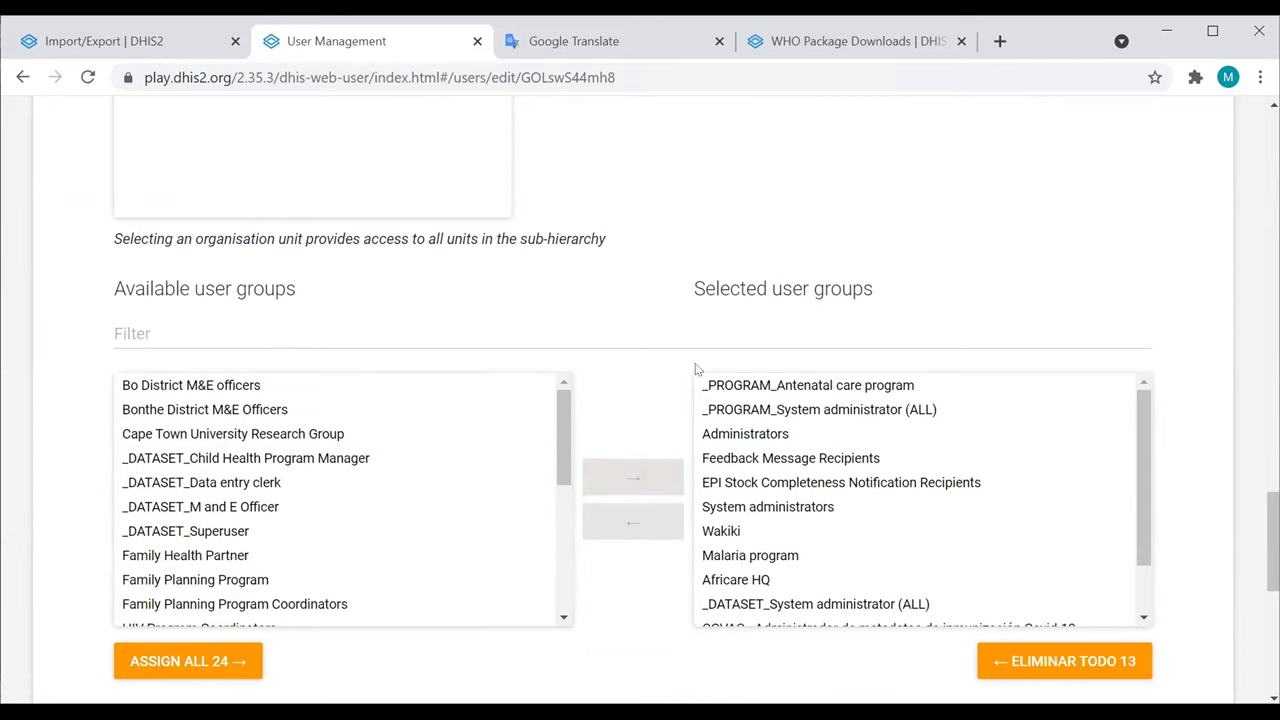
scroll(665, 250, "down", 6)
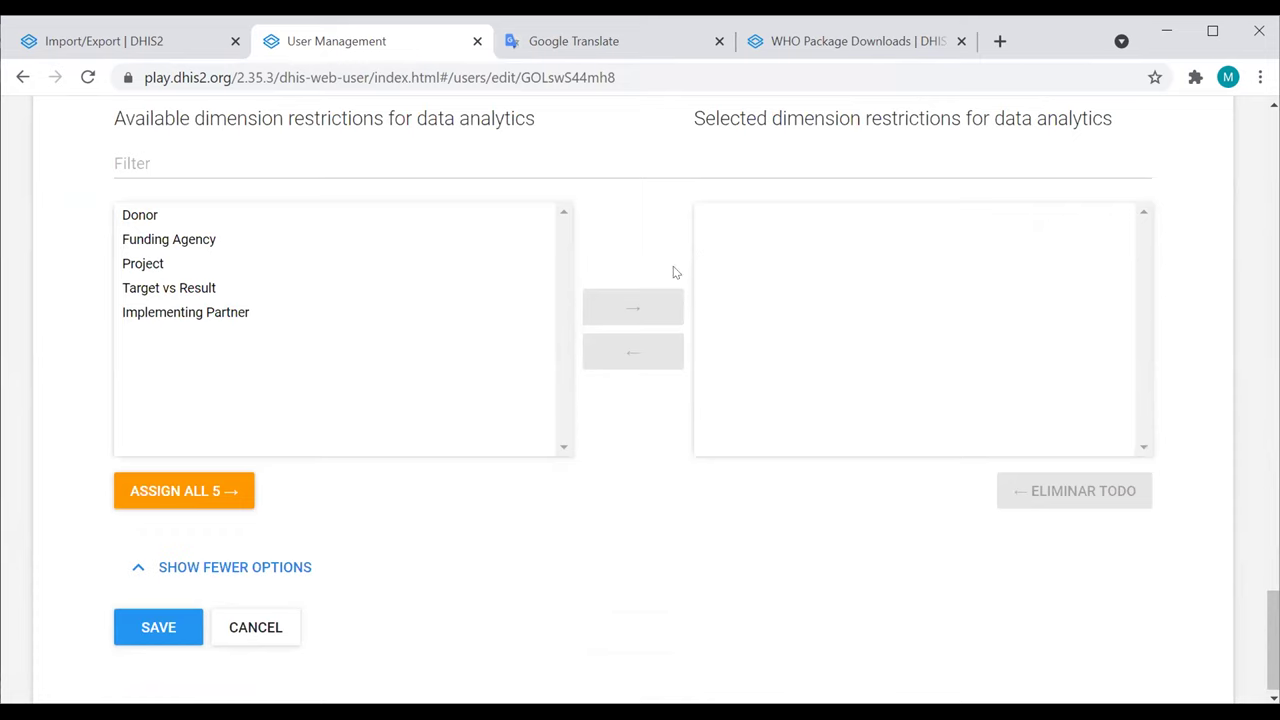
left_click(160, 630)
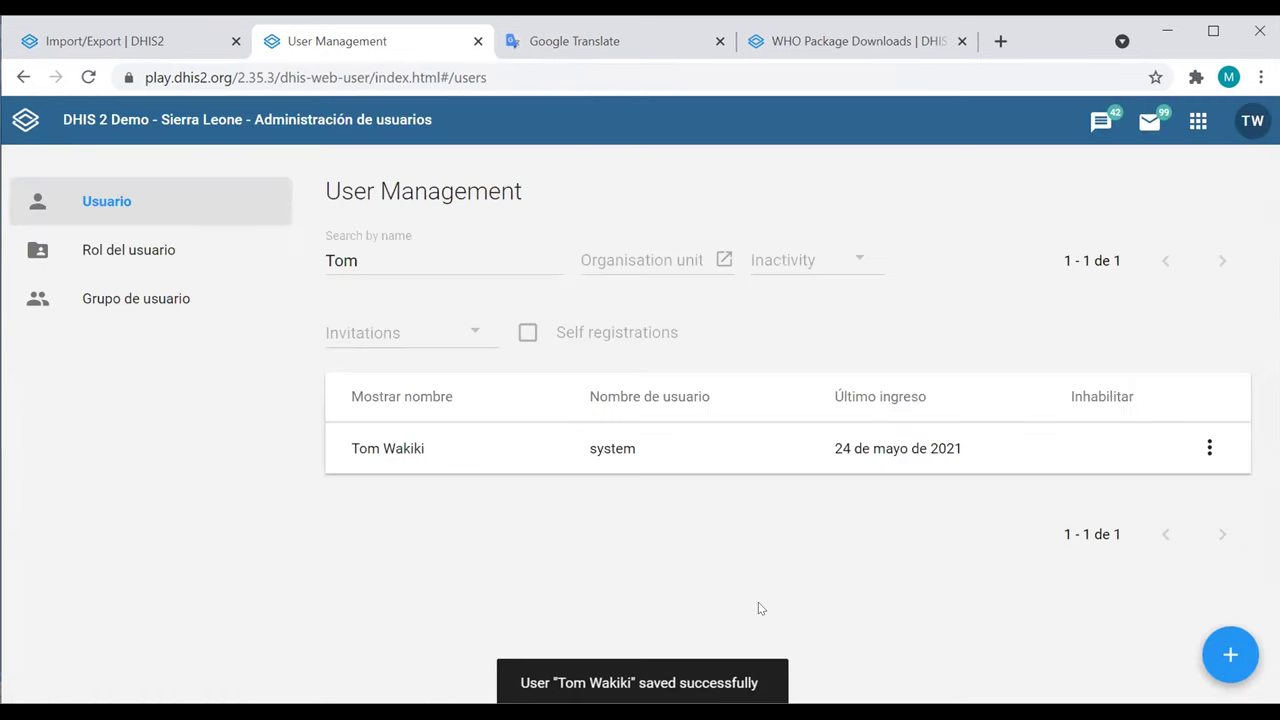
left_click(36, 122)
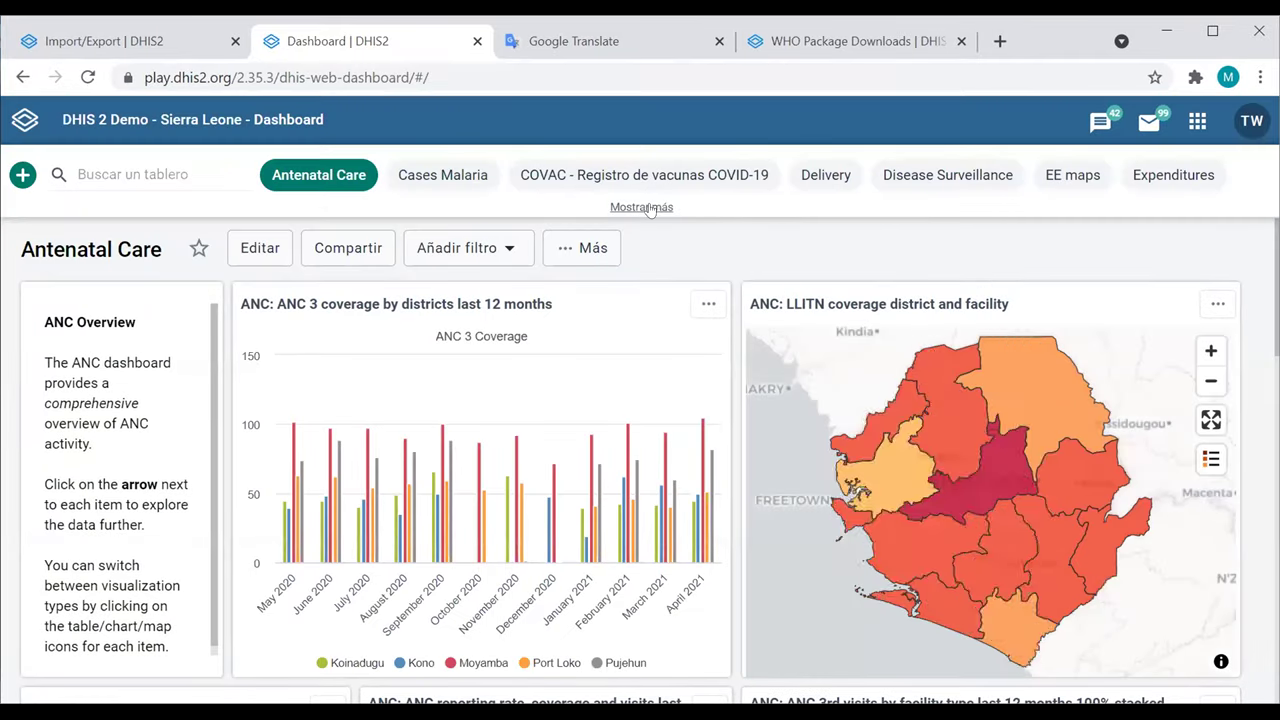
Step: Open the COVAC - Registro de vacunas COVID-19 dashboard and review its map and charts
left_click(645, 207)
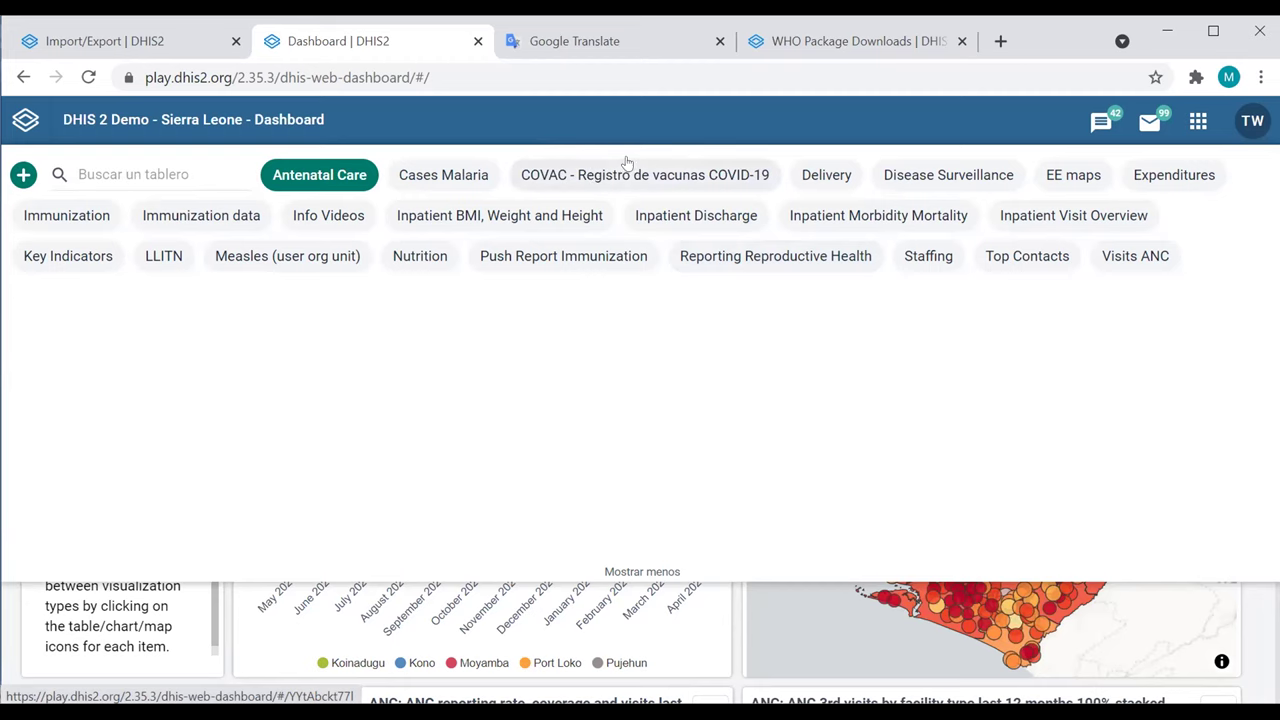
left_click(744, 200)
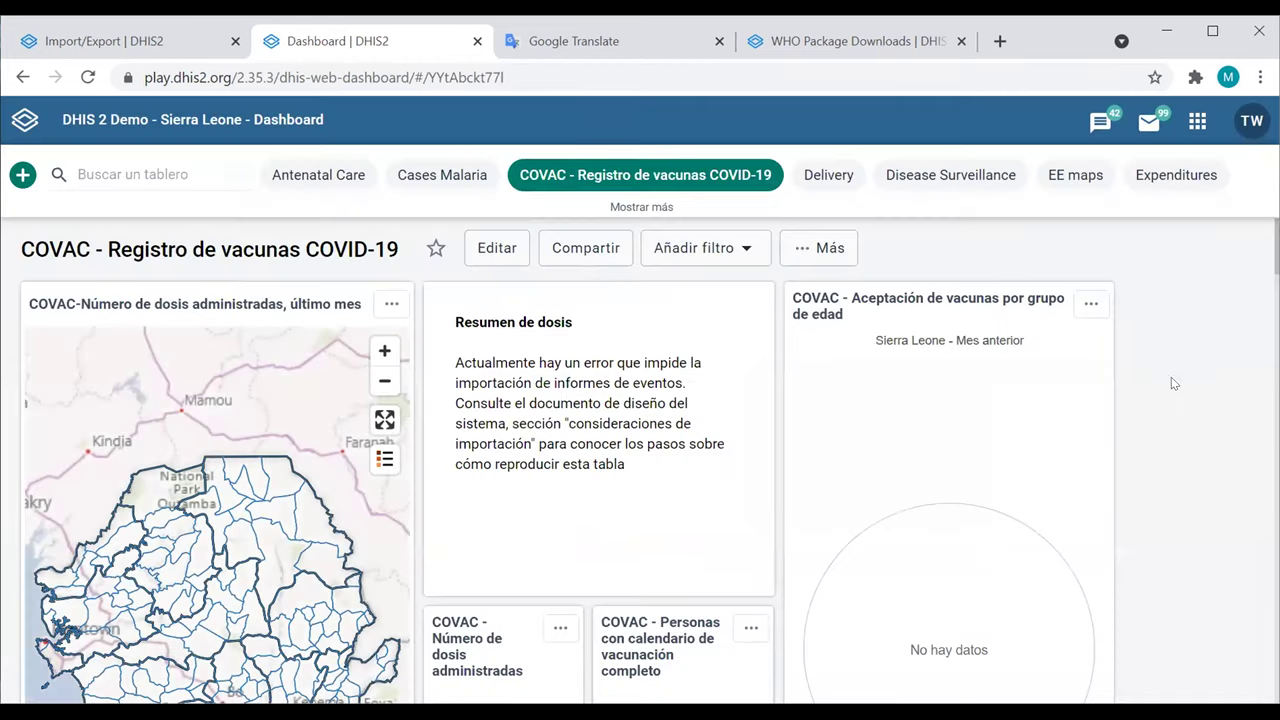
scroll(1180, 392, "down", 3)
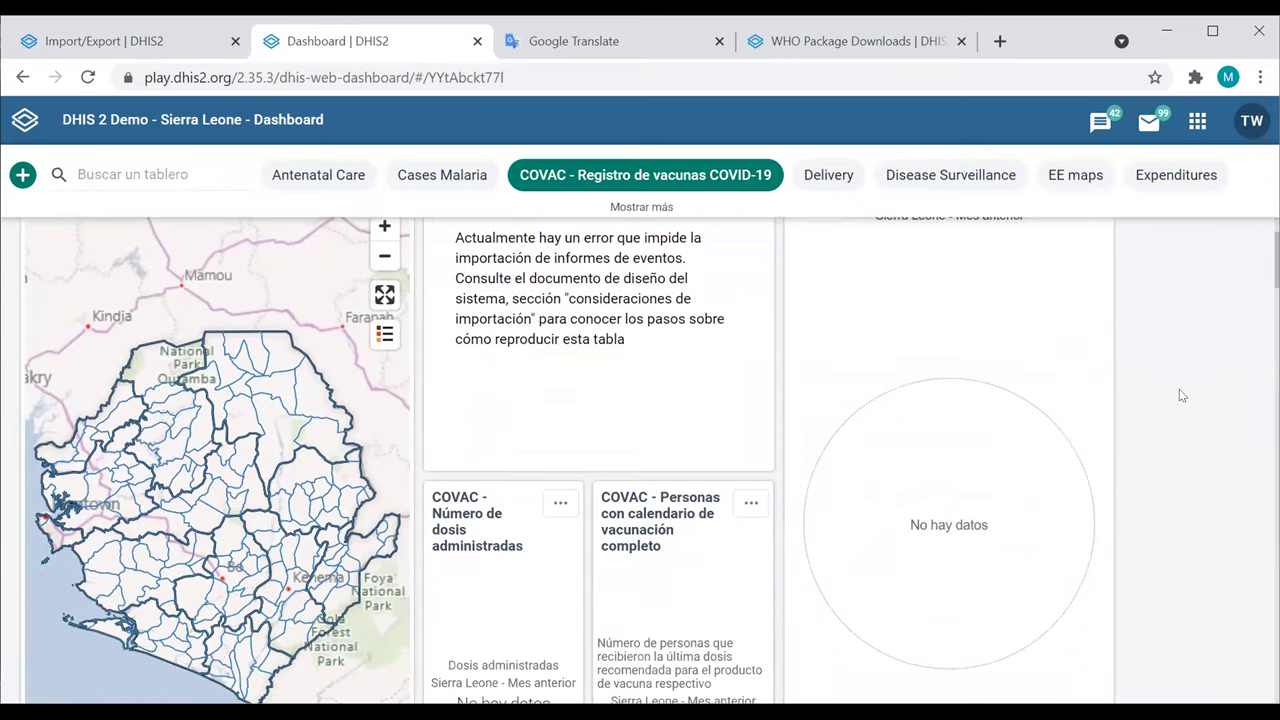
scroll(1180, 392, "up", 3)
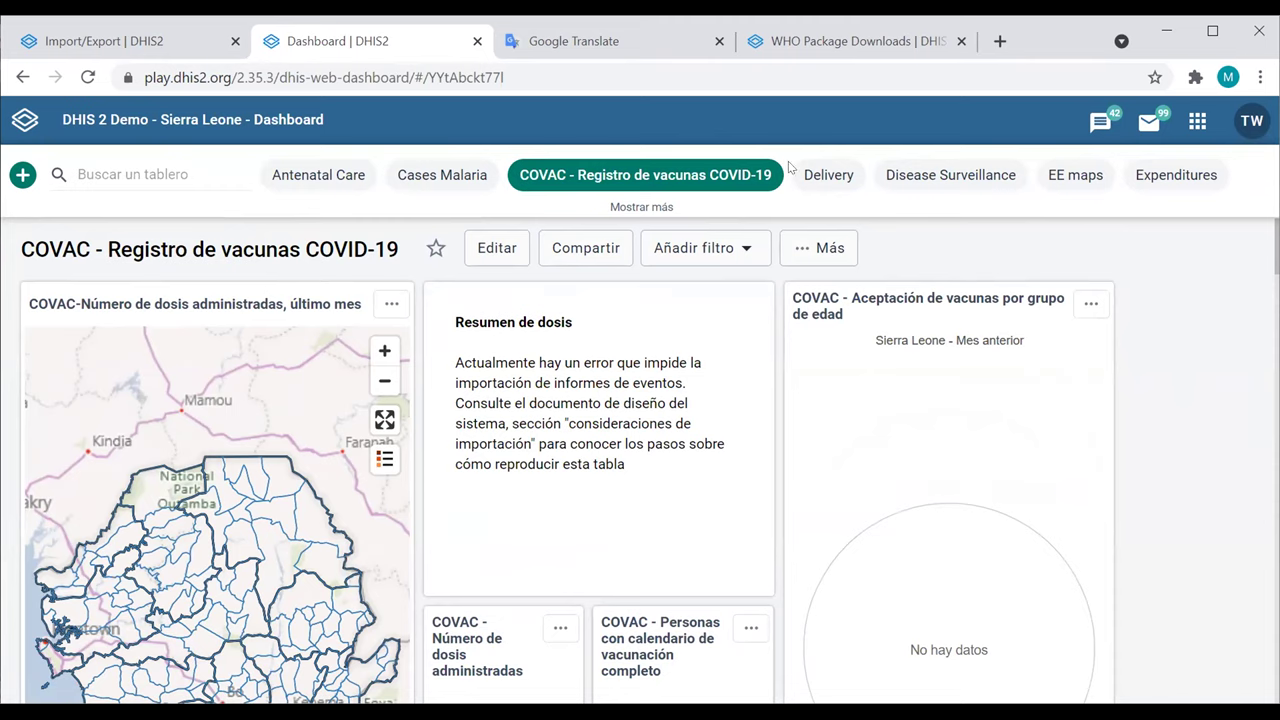
scroll(1190, 380, "down", 7)
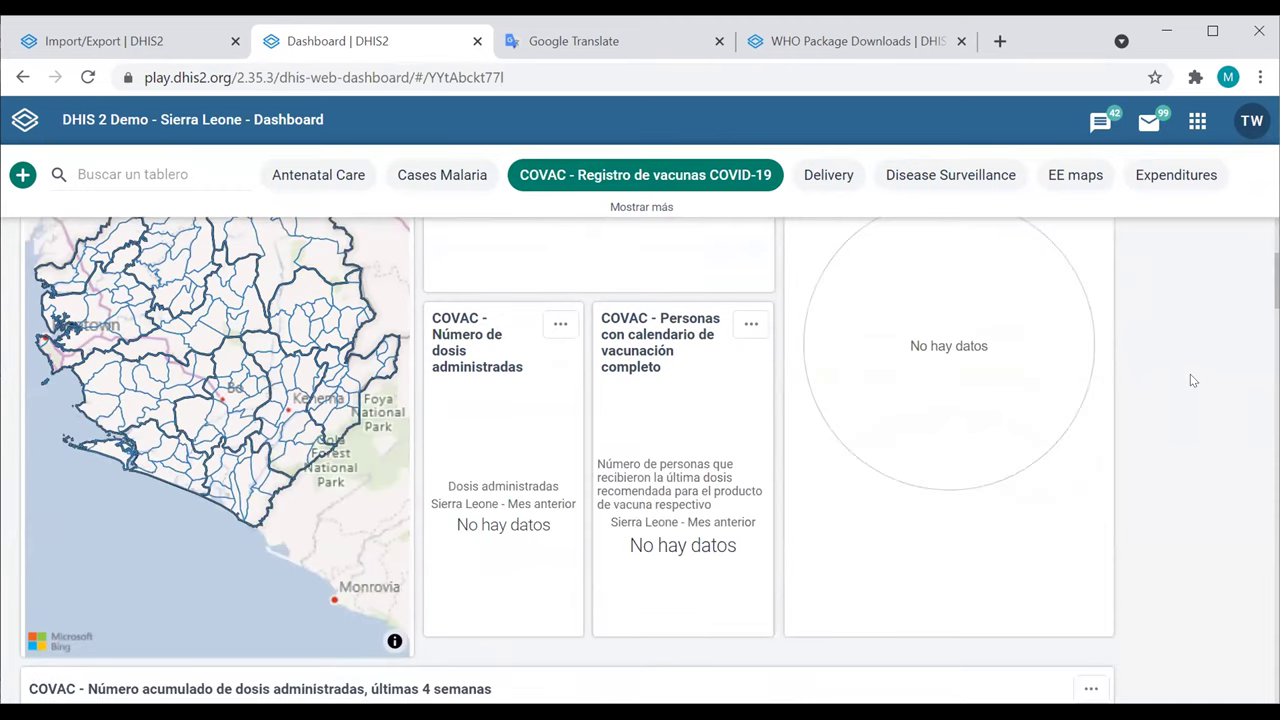
scroll(1205, 376, "up", 2)
scroll(1207, 380, "up", 2)
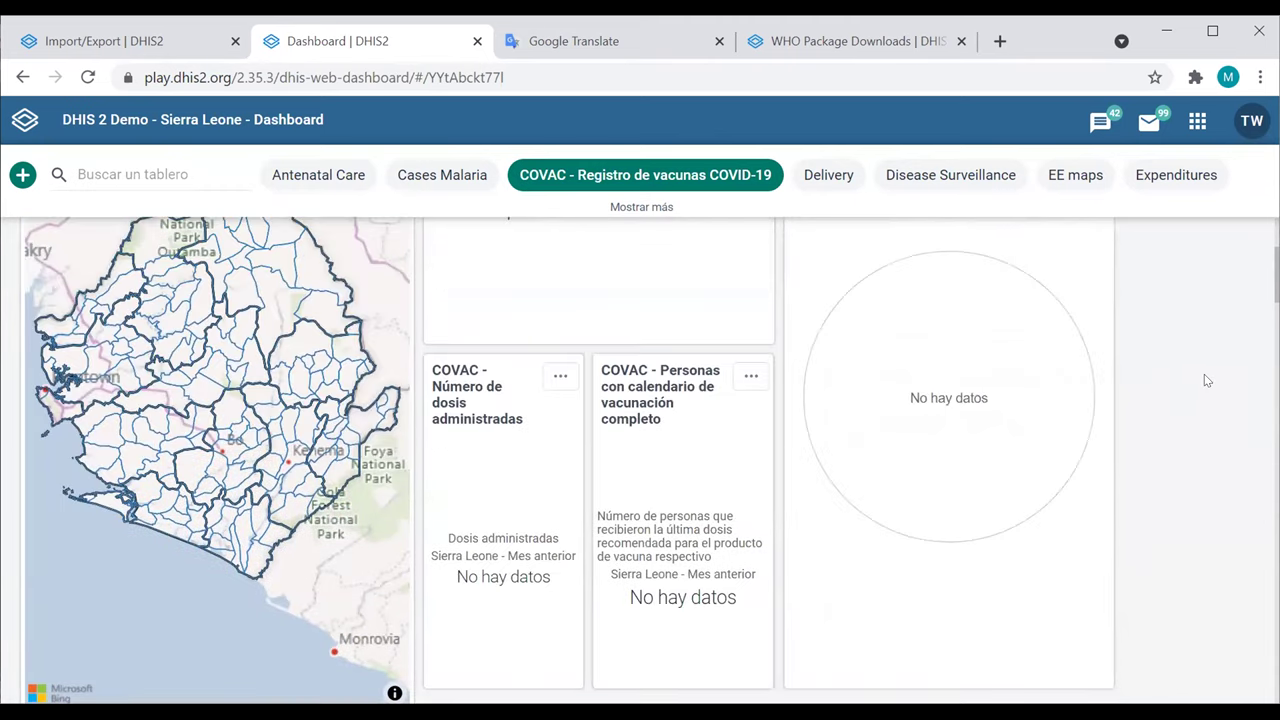
scroll(1204, 374, "up", 2)
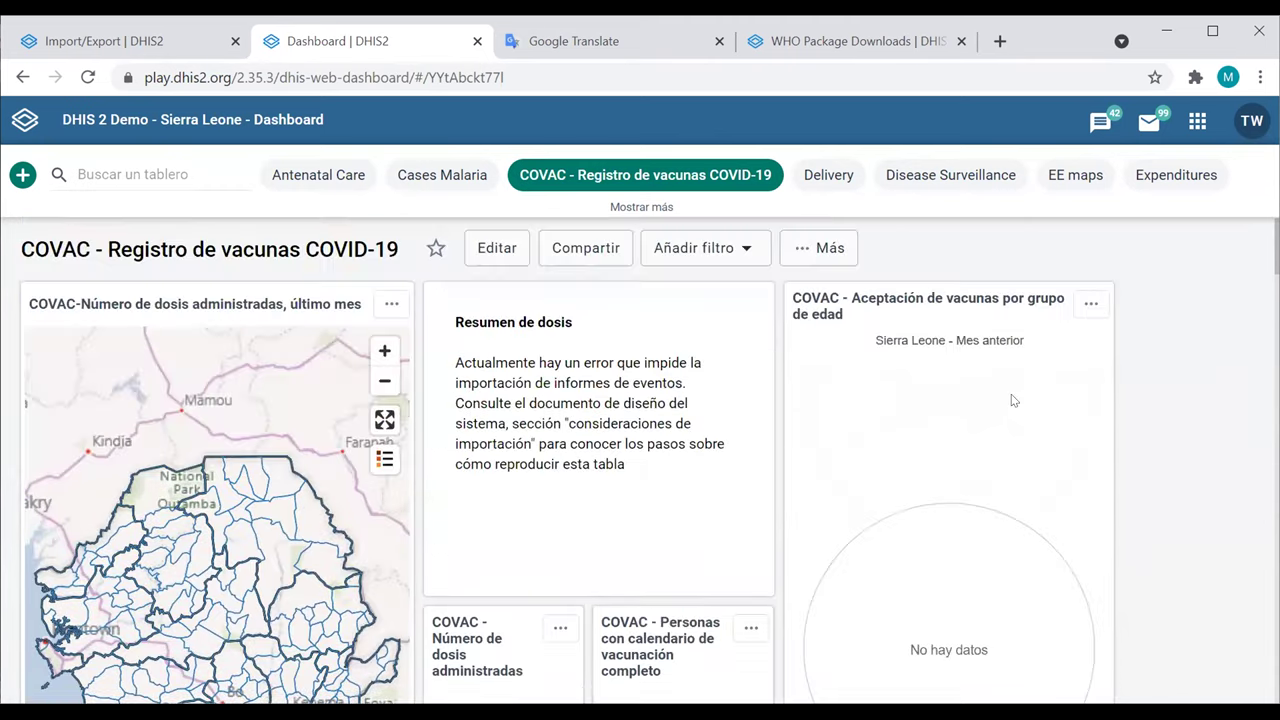
Step: Open the doses-administered map in the Maps app, then return to the Dashboard tab
left_click(390, 306)
left_click(509, 389)
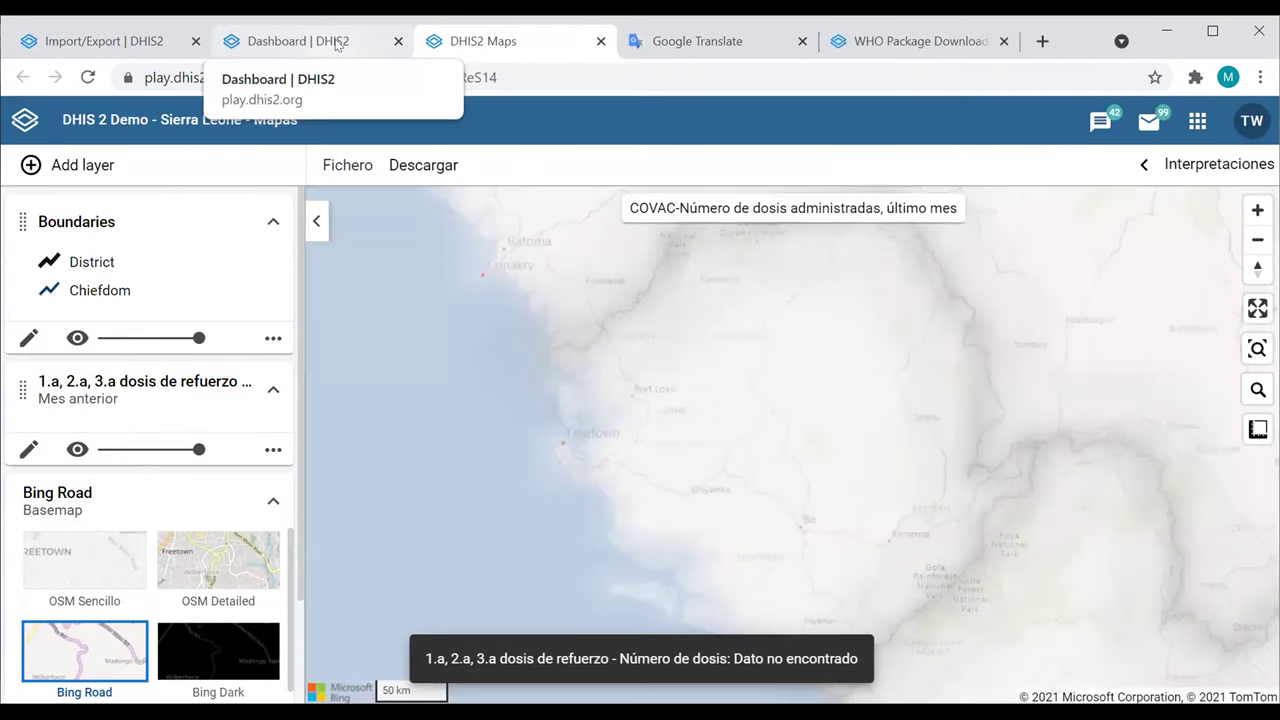
left_click(336, 45)
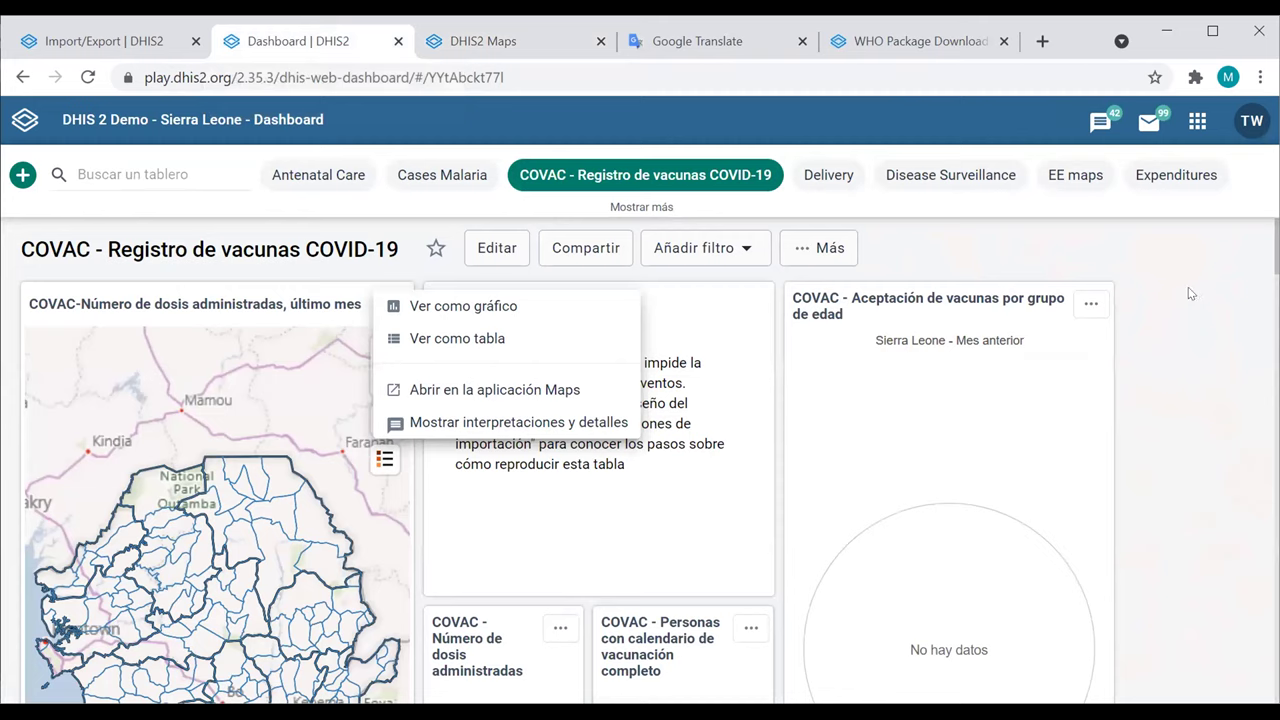
Step: Review the COVAC dose and completed-schedule tiles, which show "No hay datos"
left_click(1228, 314)
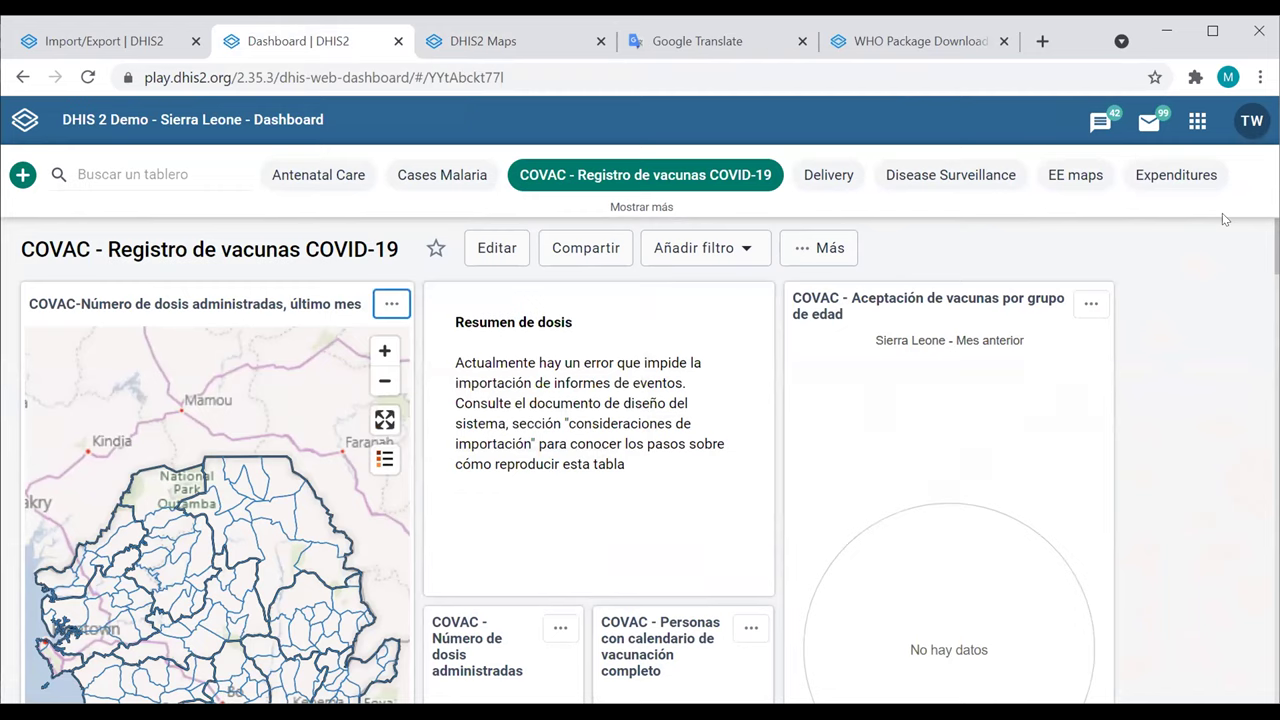
left_click(1197, 121)
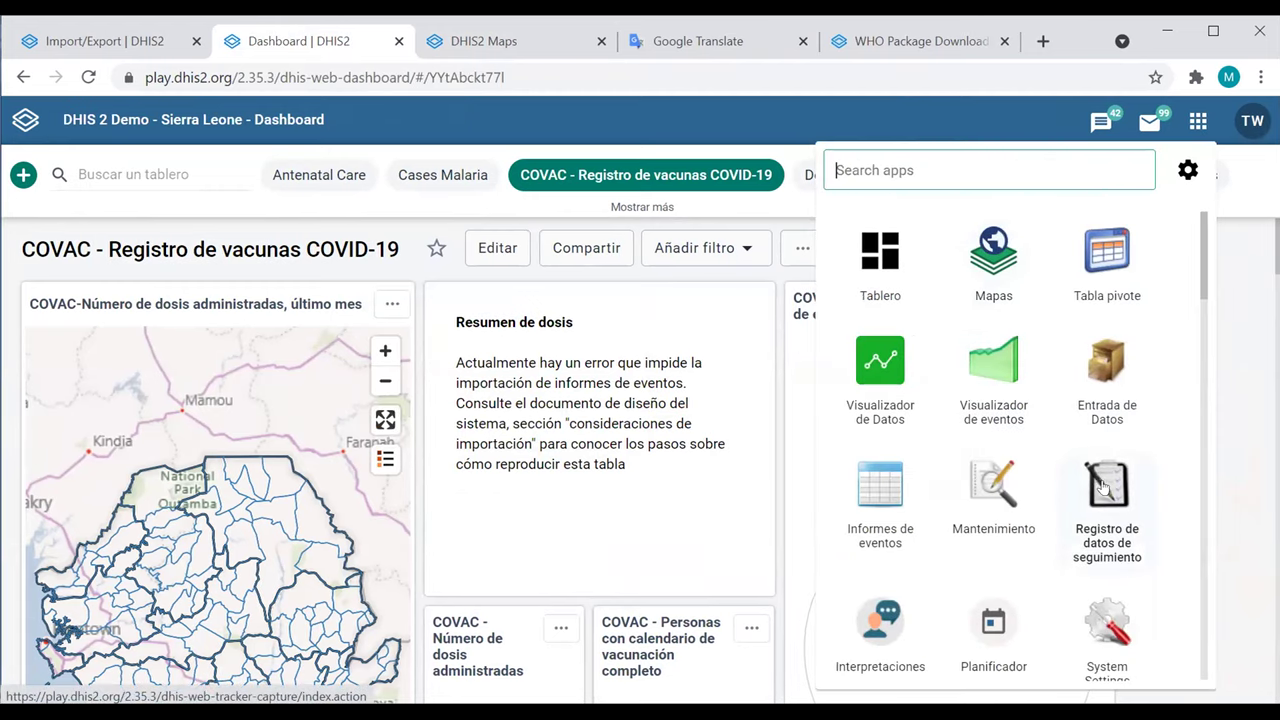
left_click(1227, 414)
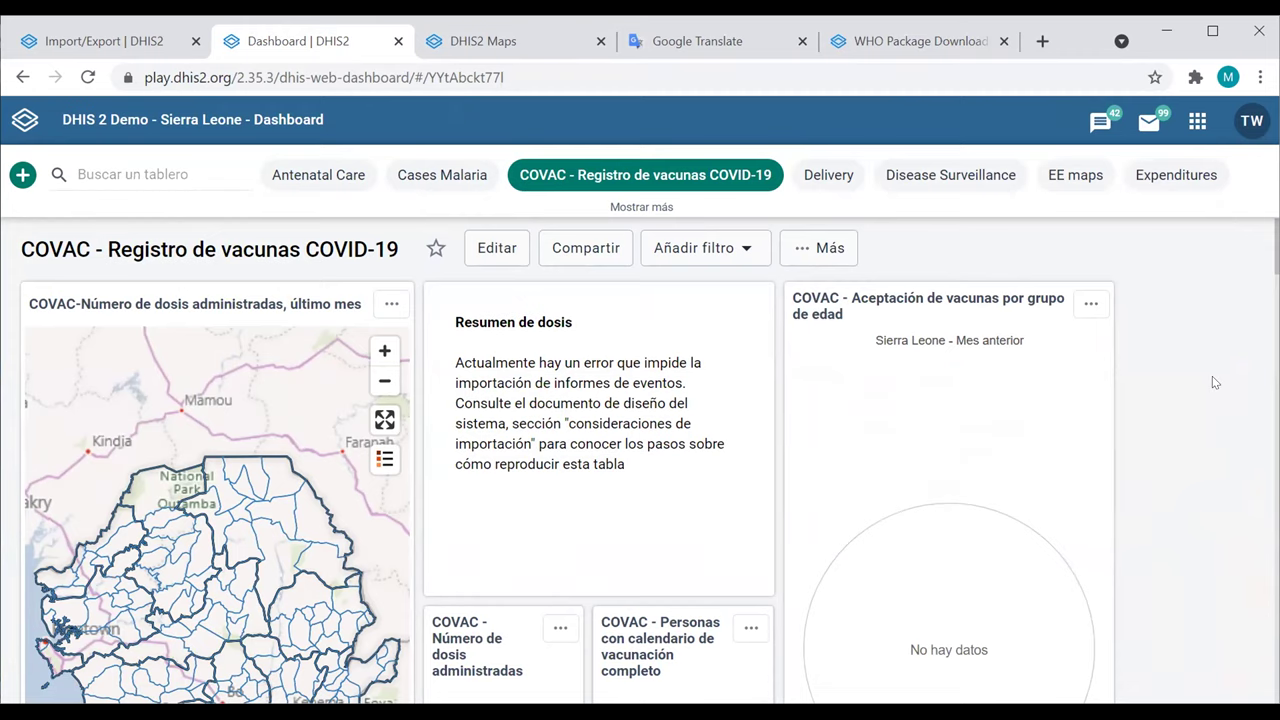
scroll(1213, 382, "down", 4)
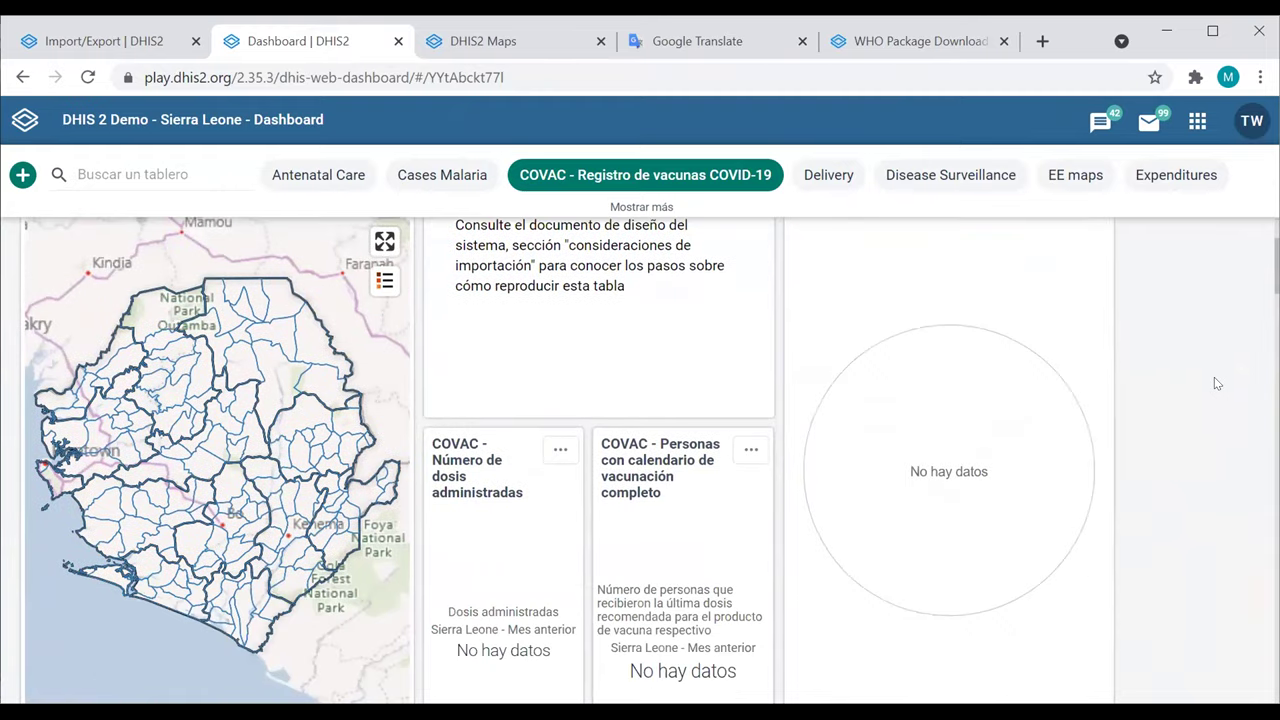
scroll(1214, 383, "up", 4)
scroll(1214, 383, "down", 4)
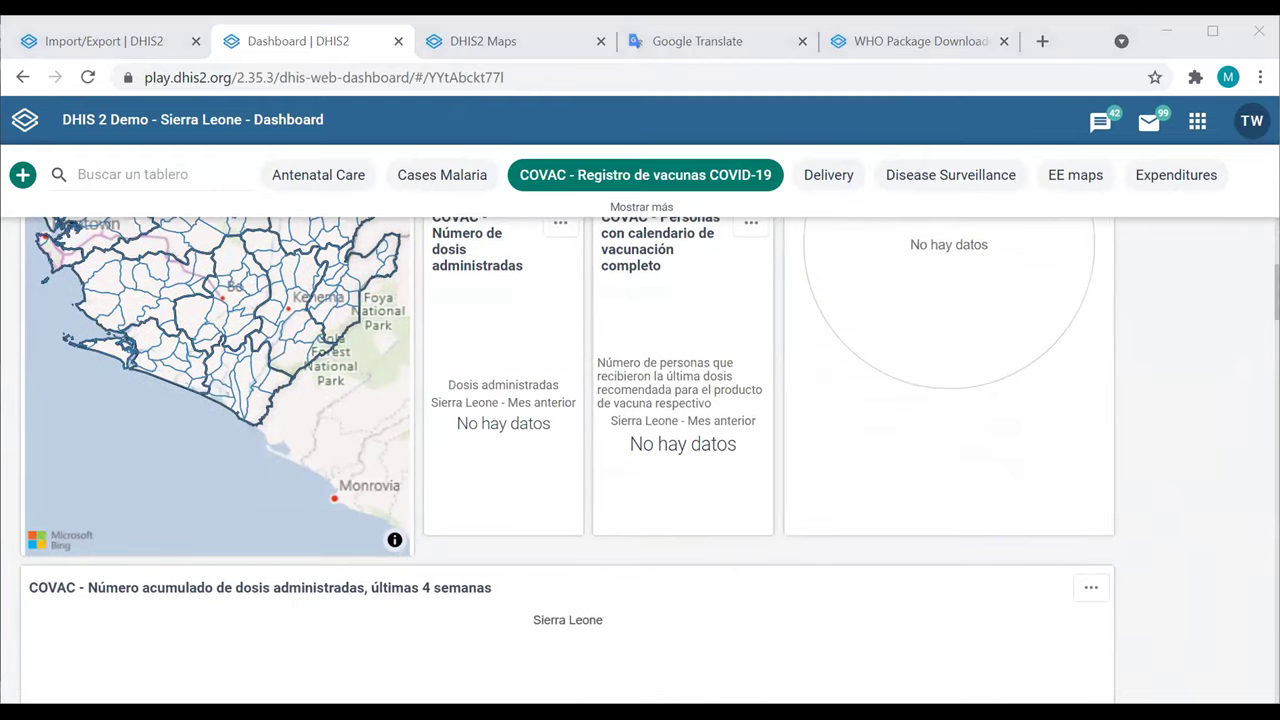
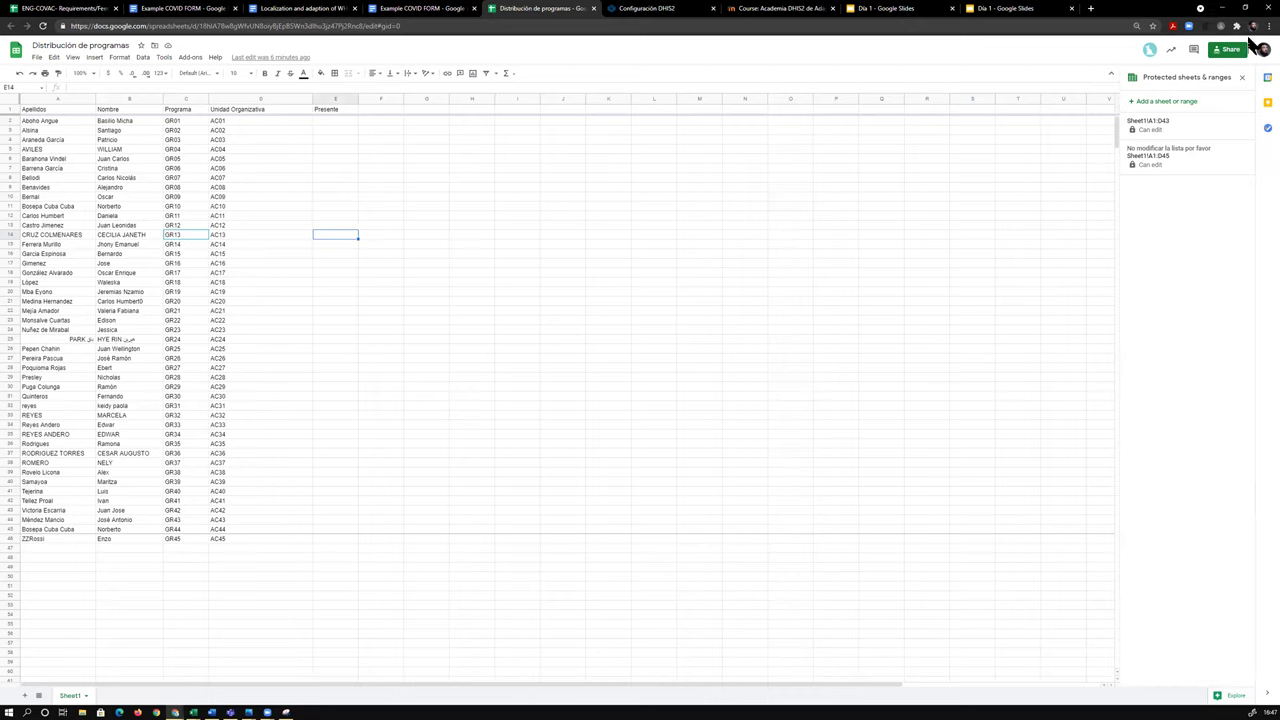
Step: Enlarge the spreadsheet view using Chrome's zoom controls and Ctrl+plus
left_click(1268, 25)
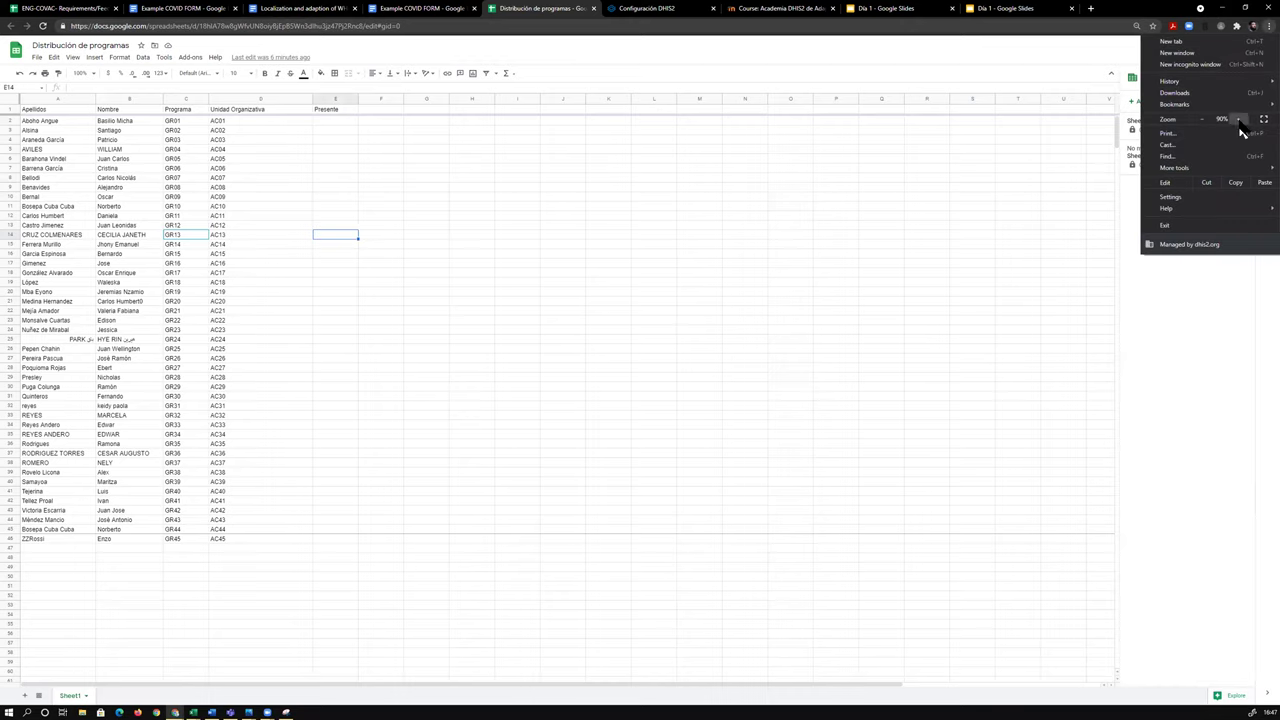
left_click(1011, 226)
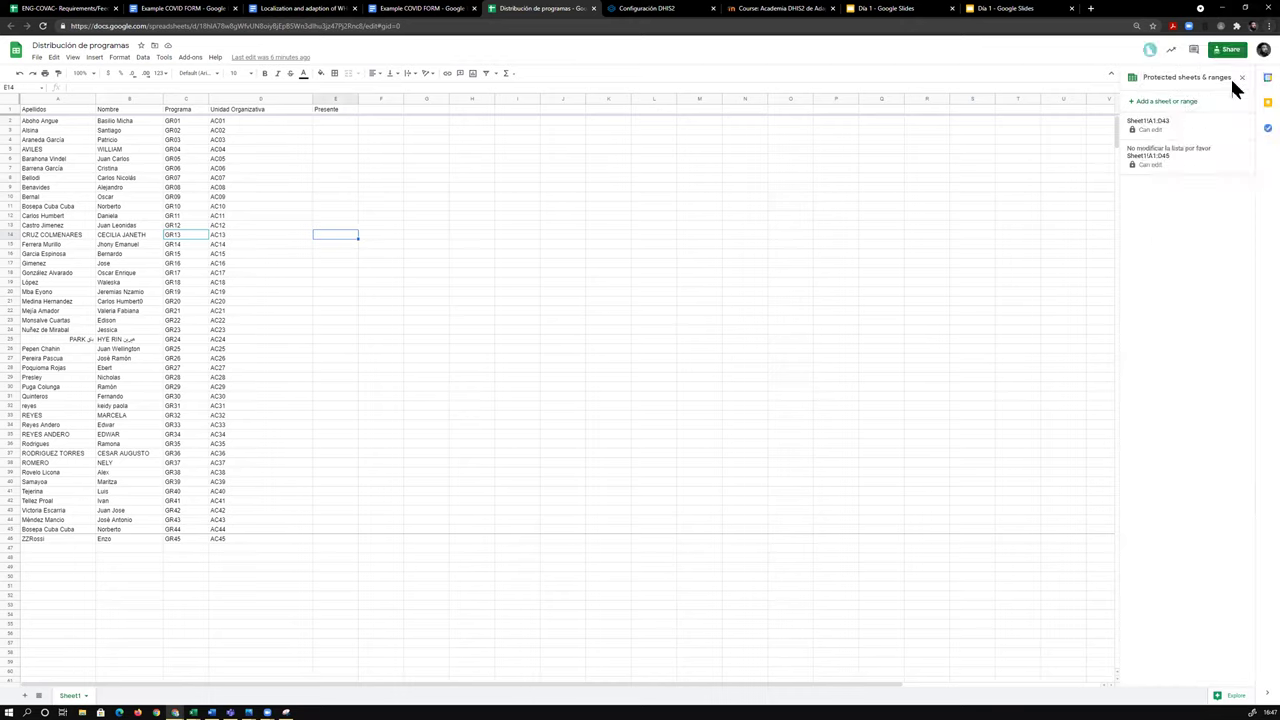
key("ctrl+plus")
left_click(1266, 25)
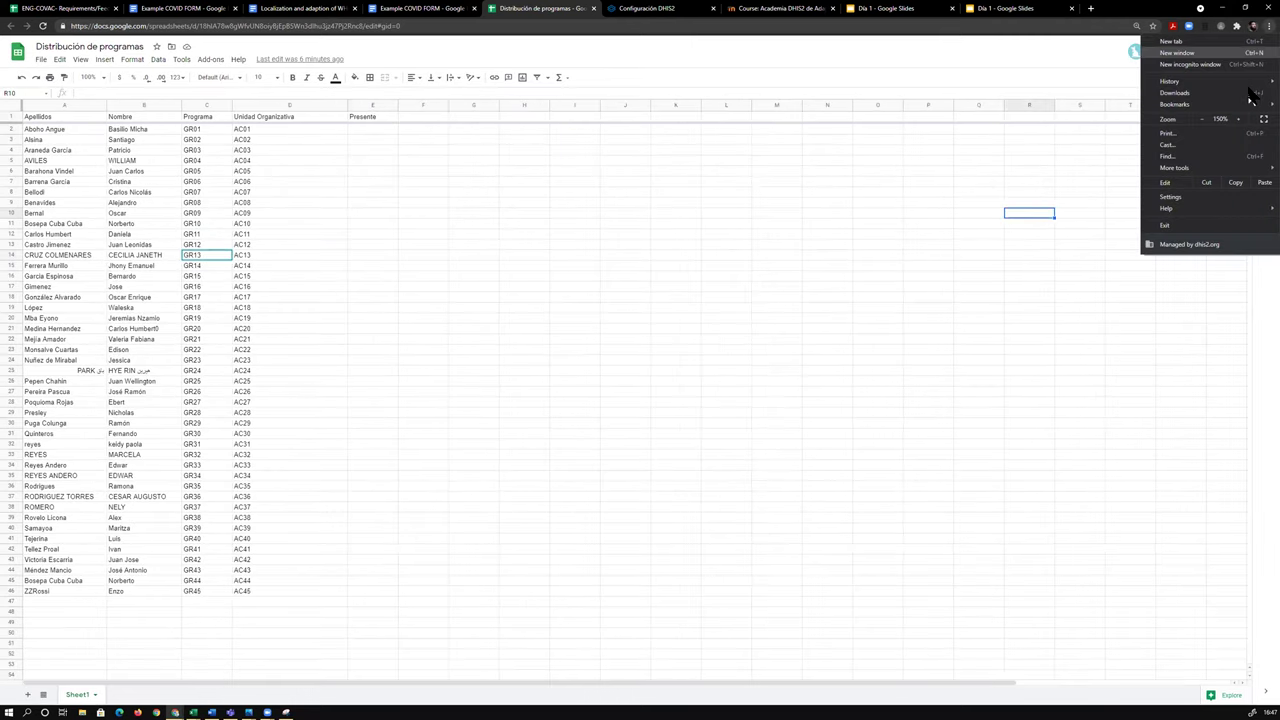
left_click(1240, 119)
left_click(1240, 119)
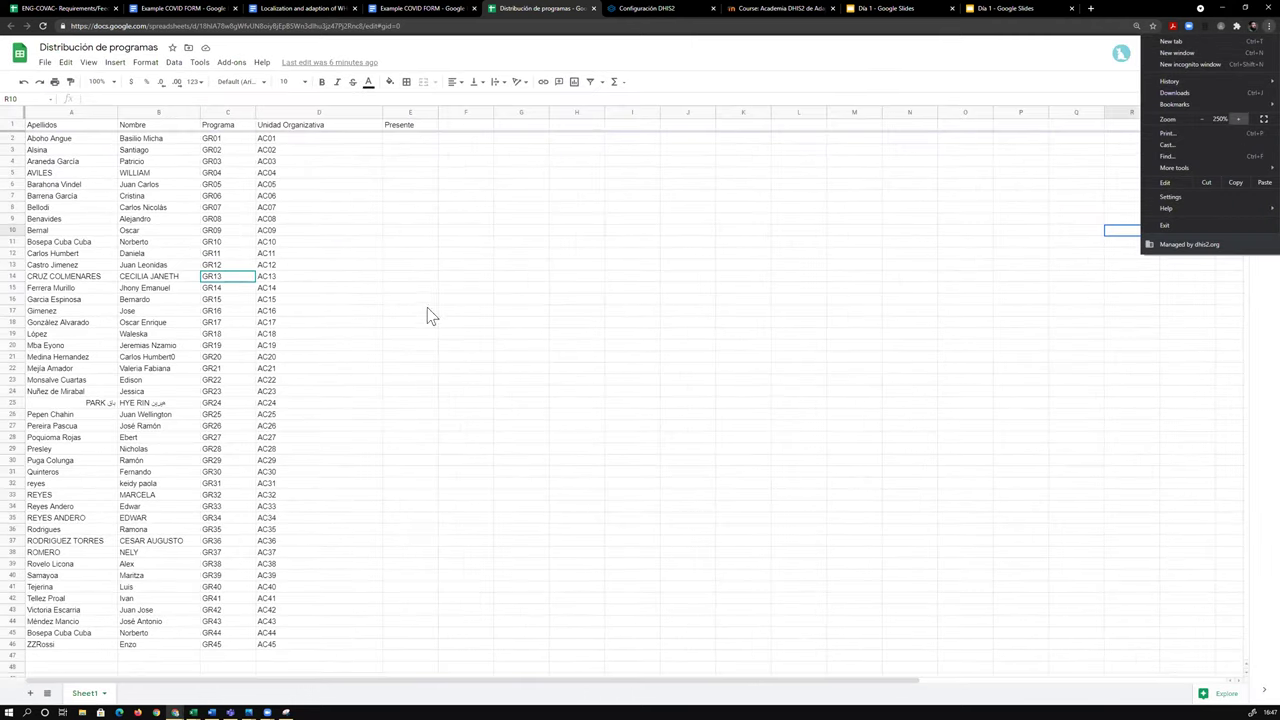
left_click(351, 298)
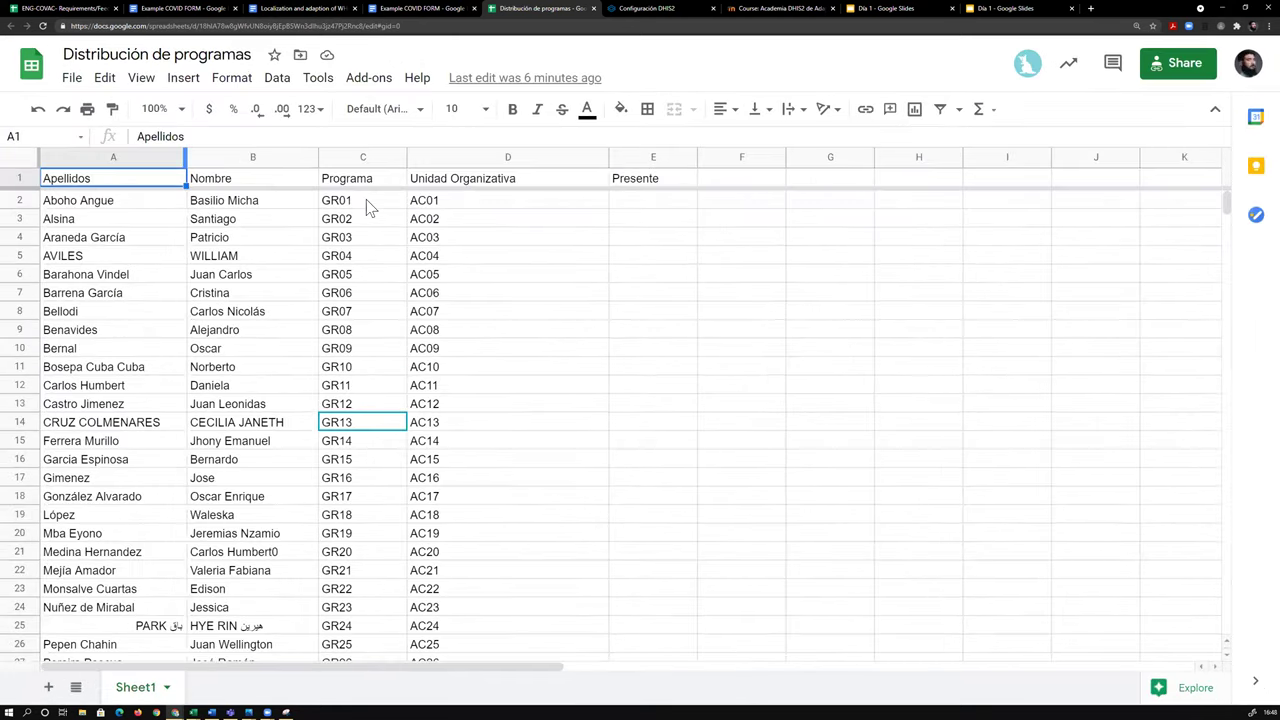
key("ctrl+plus")
key("ctrl+plus")
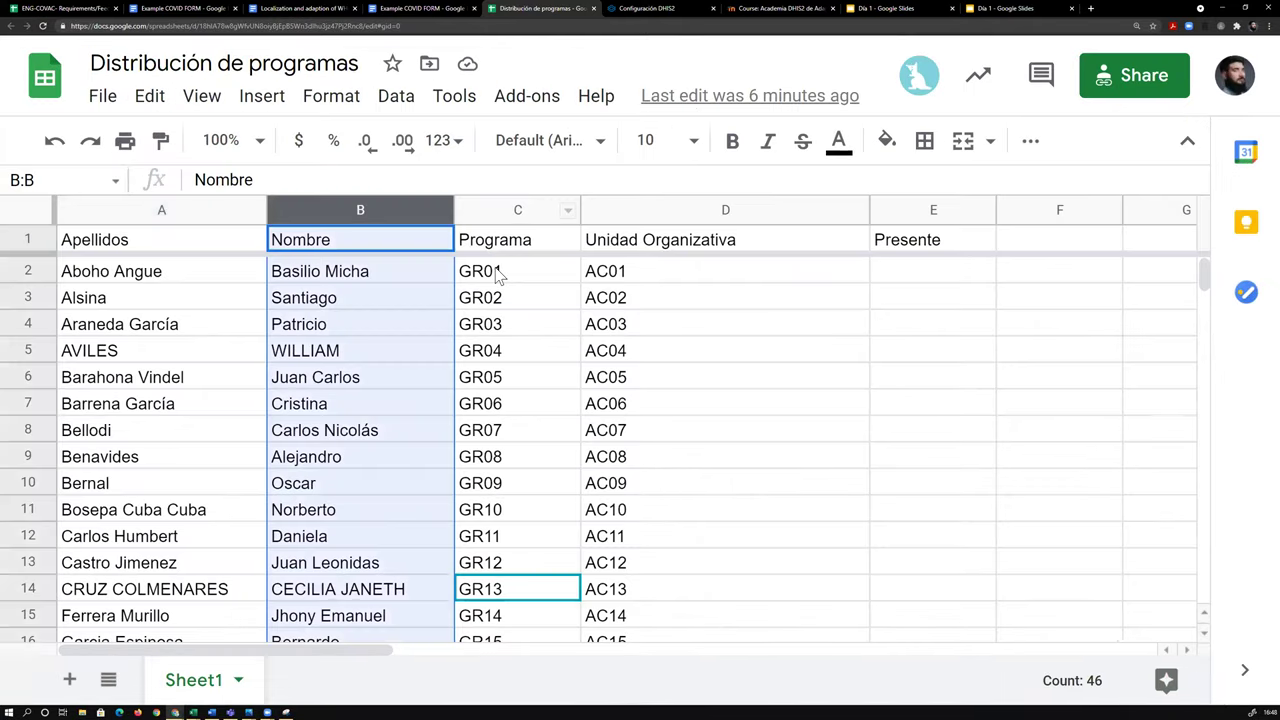
Step: Select the first entry's row A2:D2, with GR01 and AC01
left_click(576, 272)
left_click(616, 280)
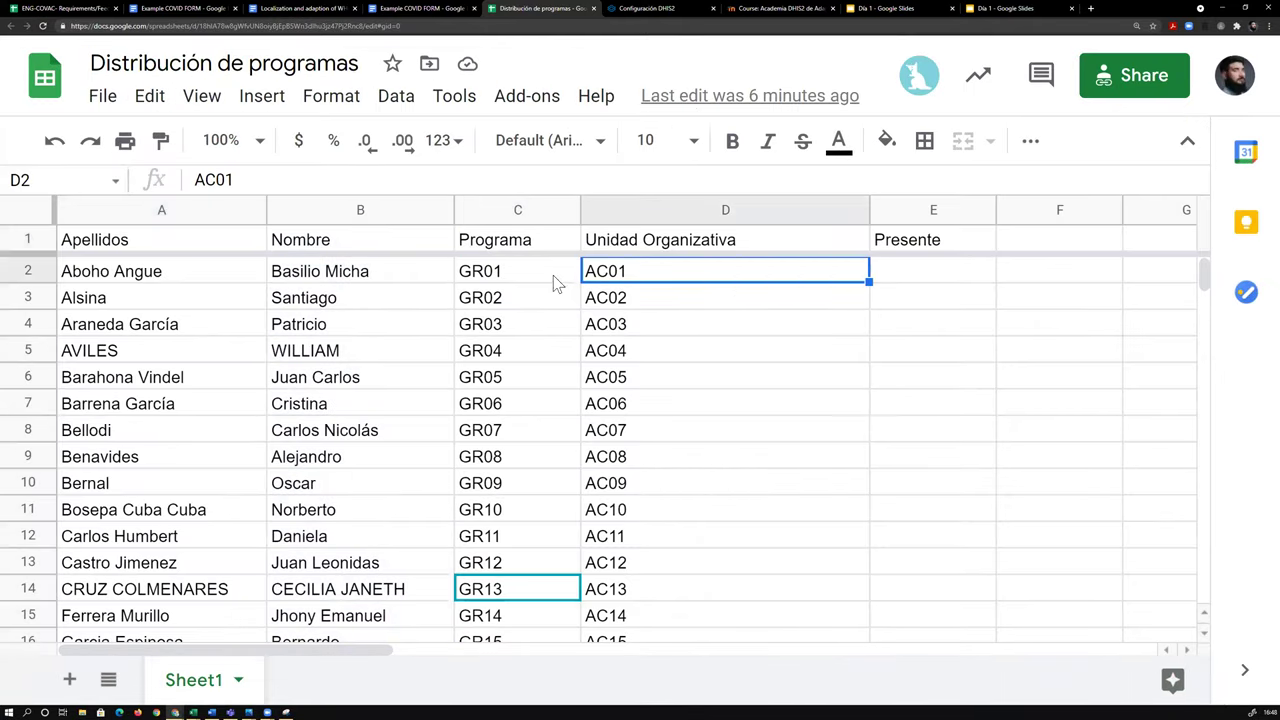
left_click(560, 280)
left_click_drag(155, 283, 902, 271)
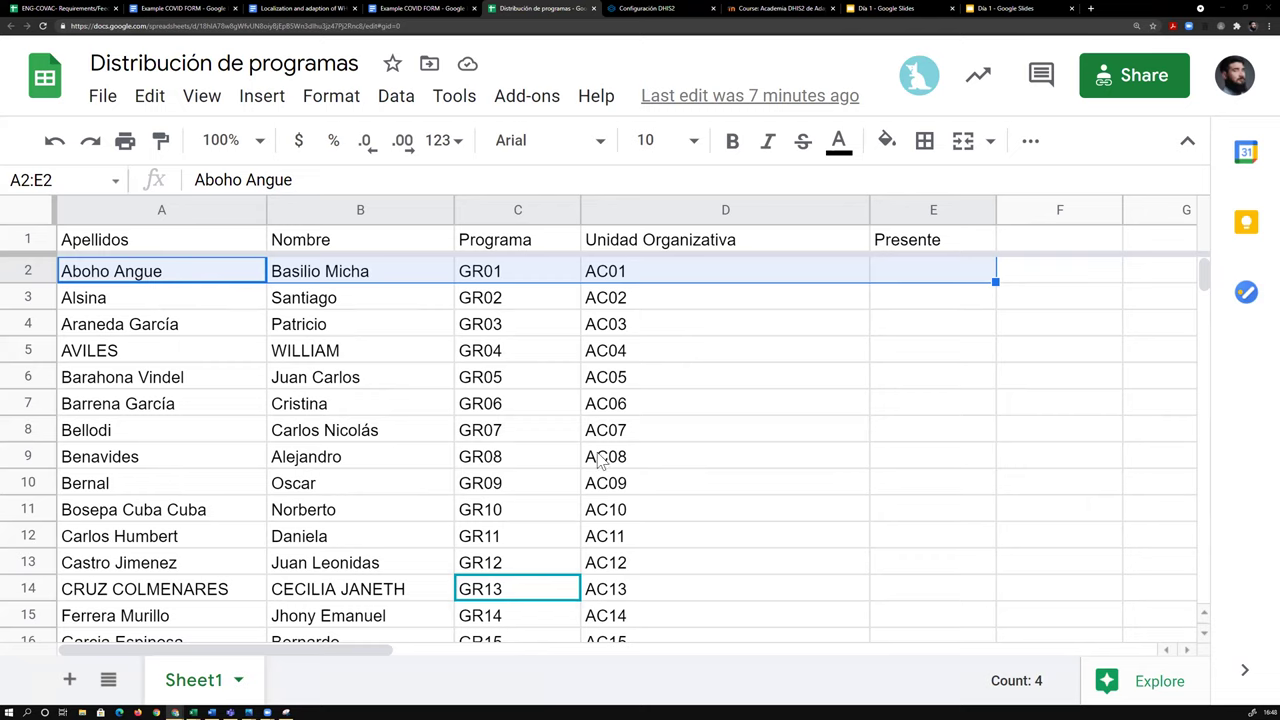
Step: Scroll to the end of the programme list and select empty cell B48
scroll(490, 450, "down", 3)
scroll(334, 443, "down", 6)
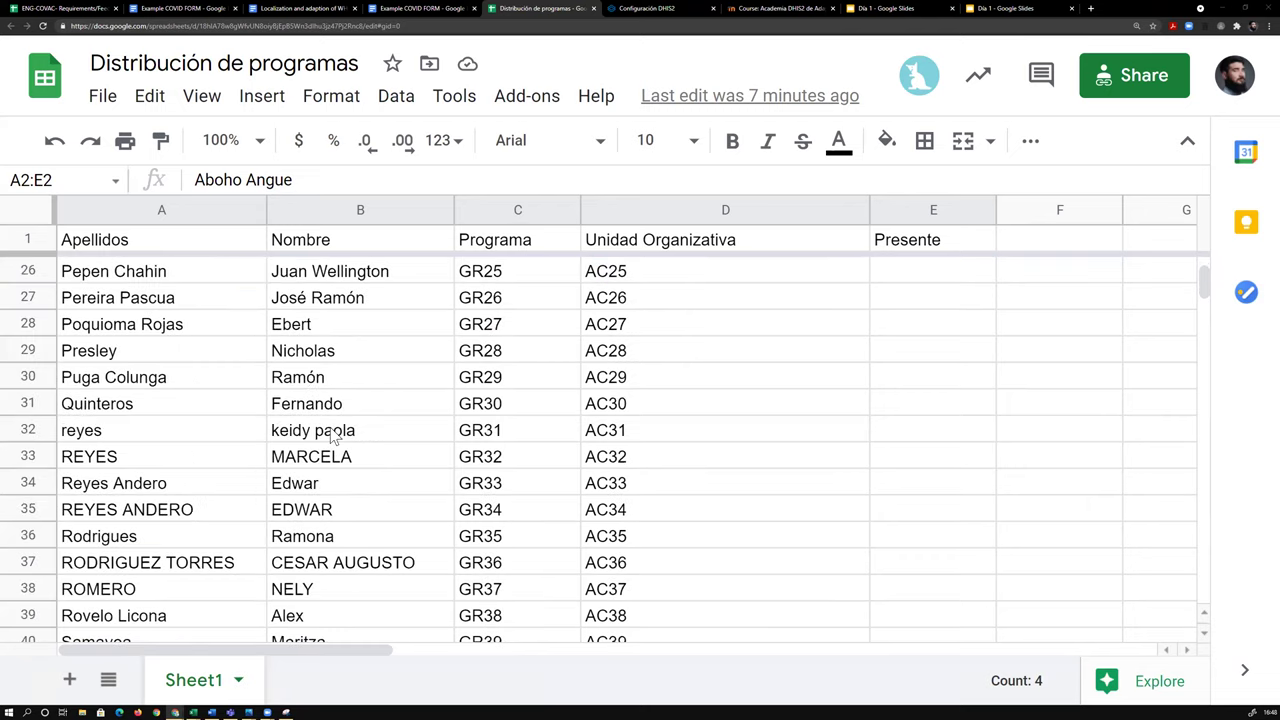
left_click(333, 548)
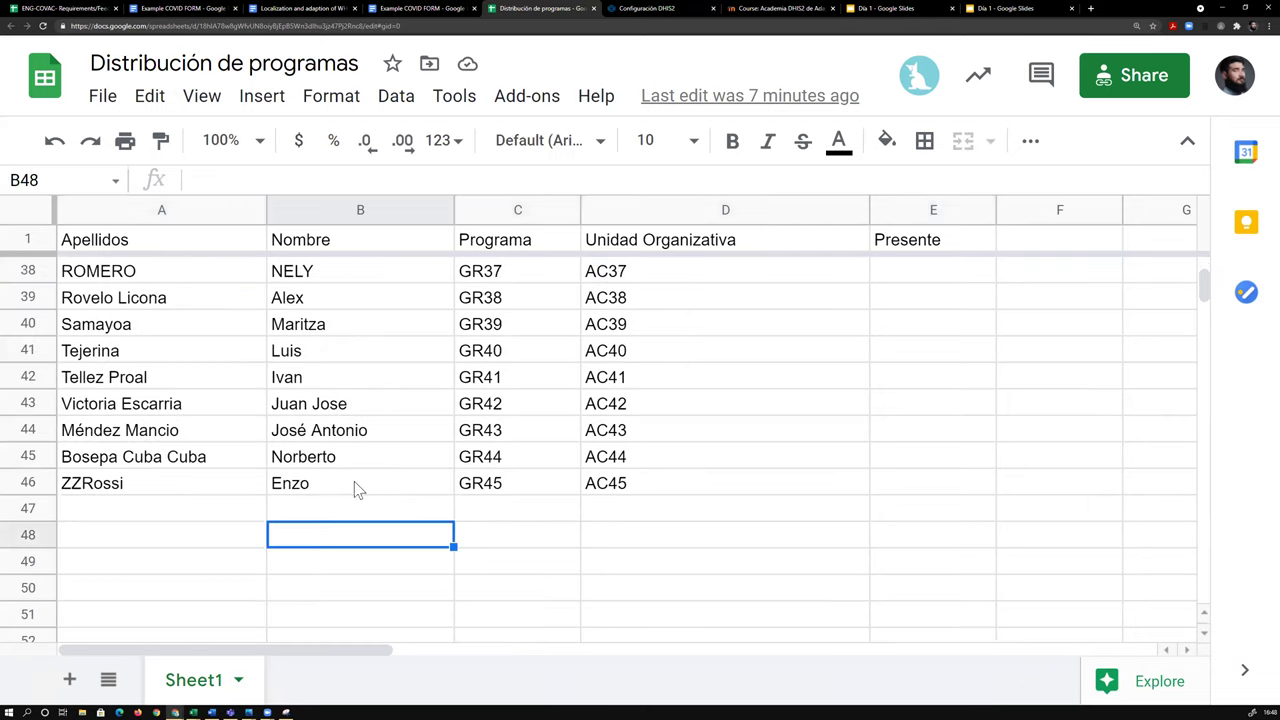
Step: Reduce the Chrome zoom by two steps and select empty cells below the list
left_click(1268, 26)
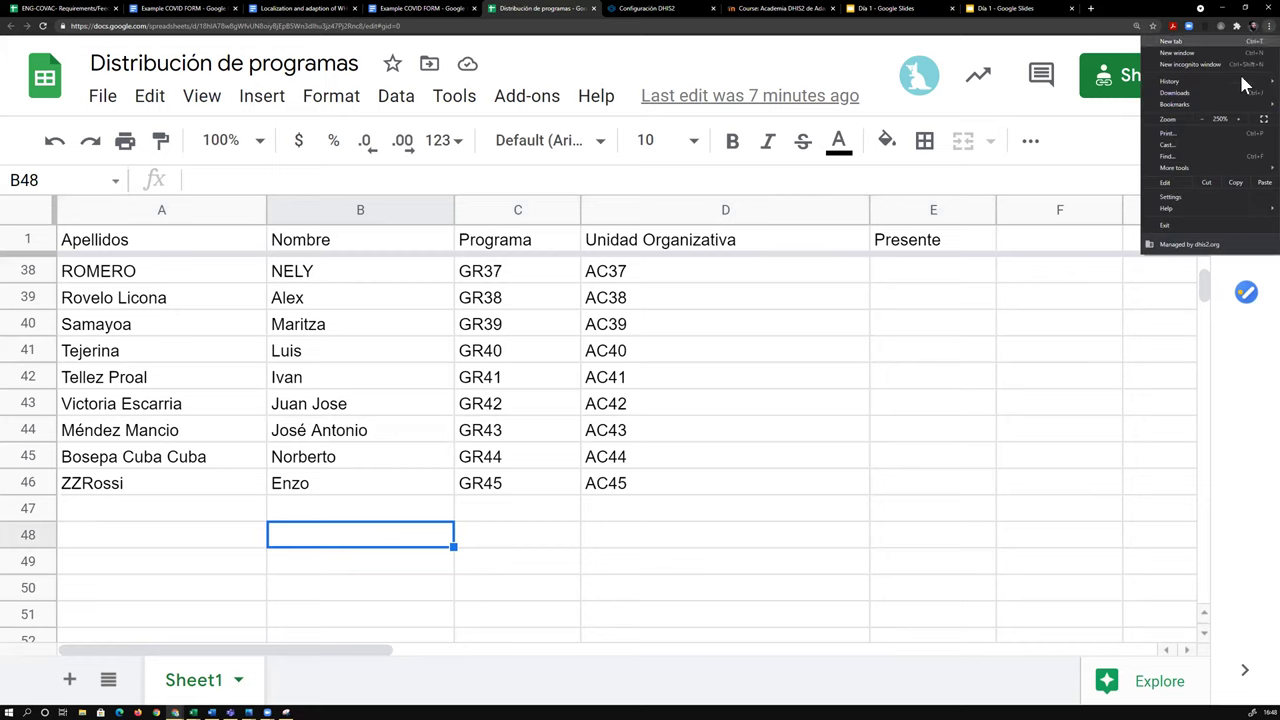
left_click(1199, 117)
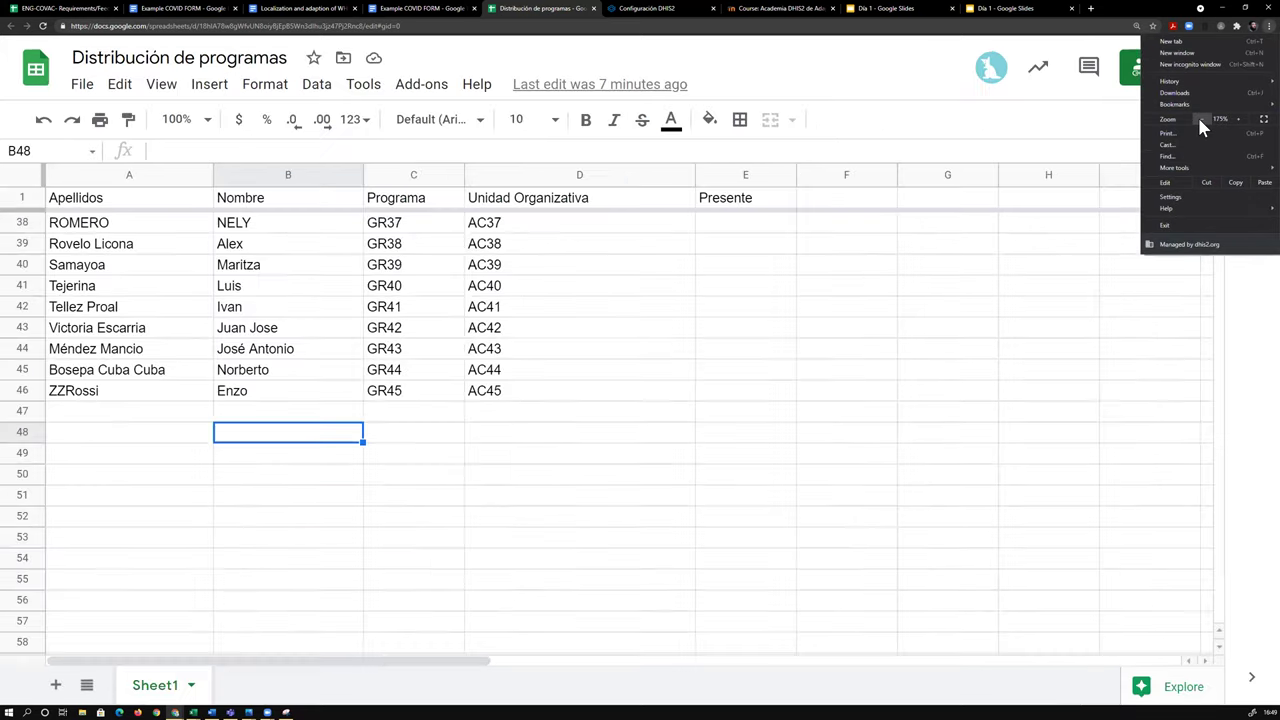
left_click(1199, 117)
left_click(430, 368)
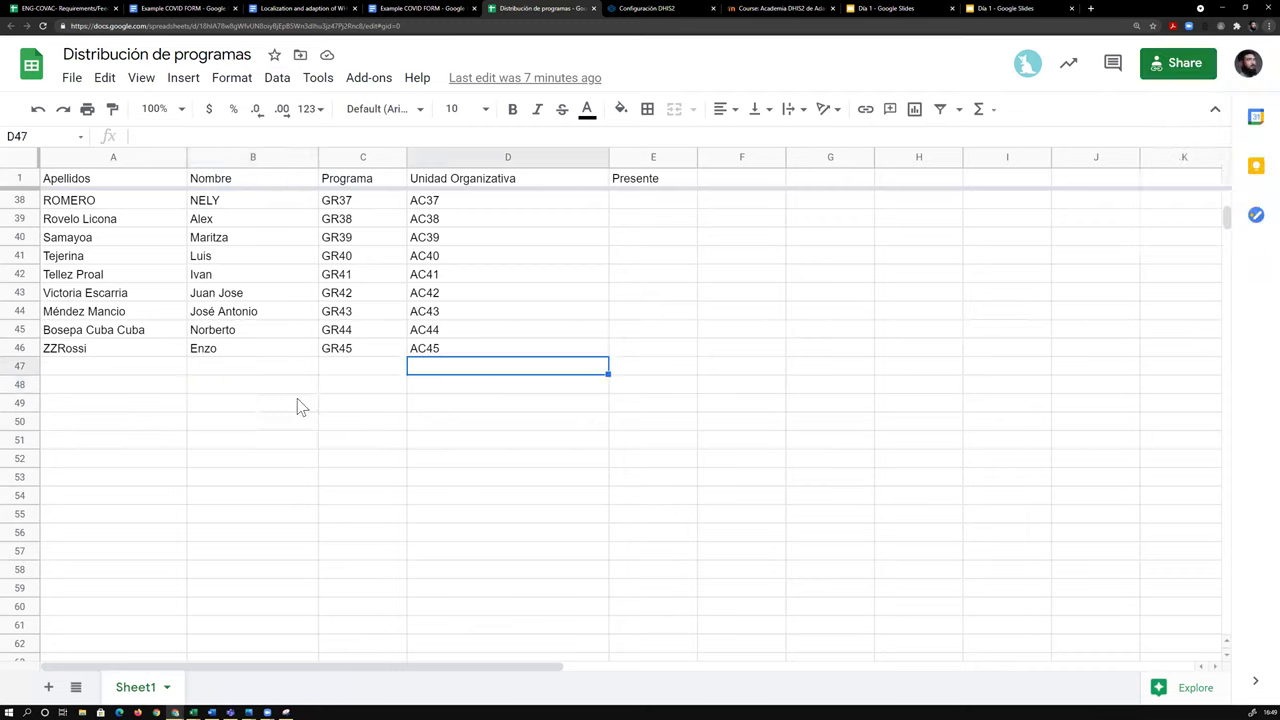
left_click(120, 403)
left_click(220, 441)
Step: Enter the new participant's surname in A47 and first name in B47
key("ctrl+f")
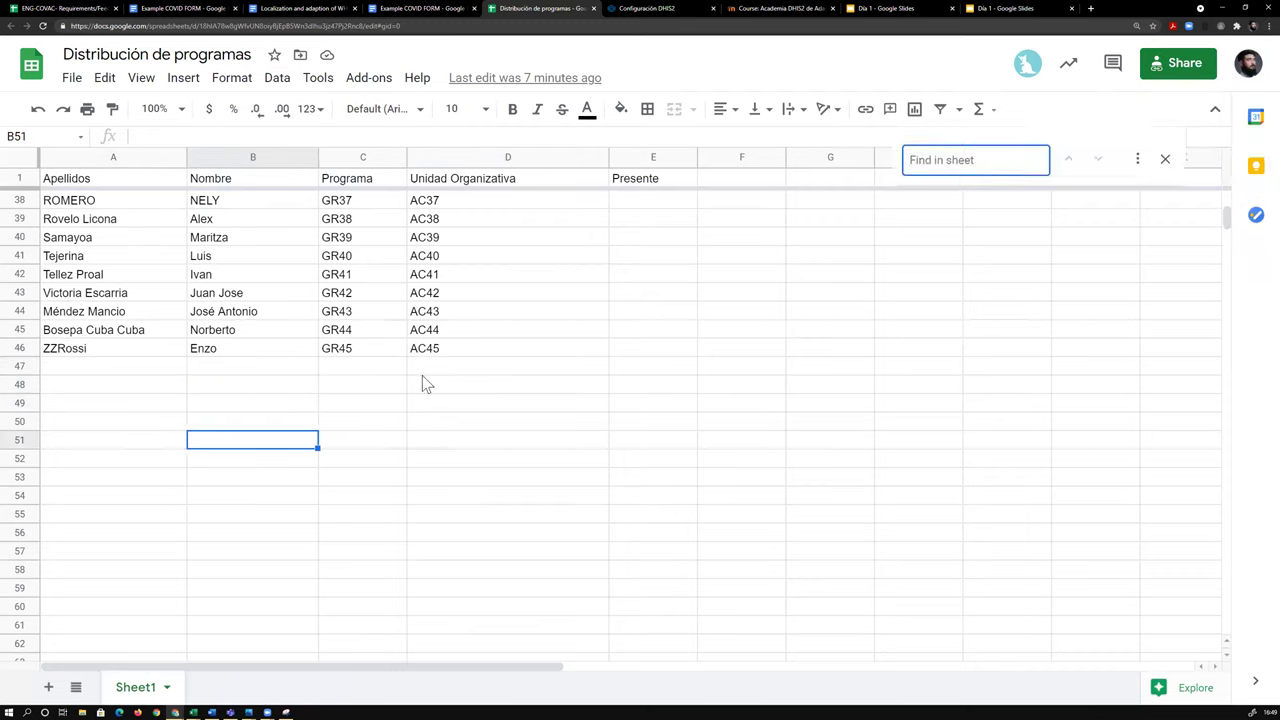
type("herrer")
key("BackSpace")
key("BackSpace")
key("BackSpace")
key("BackSpace")
key("BackSpace")
key("BackSpace")
left_click(118, 366)
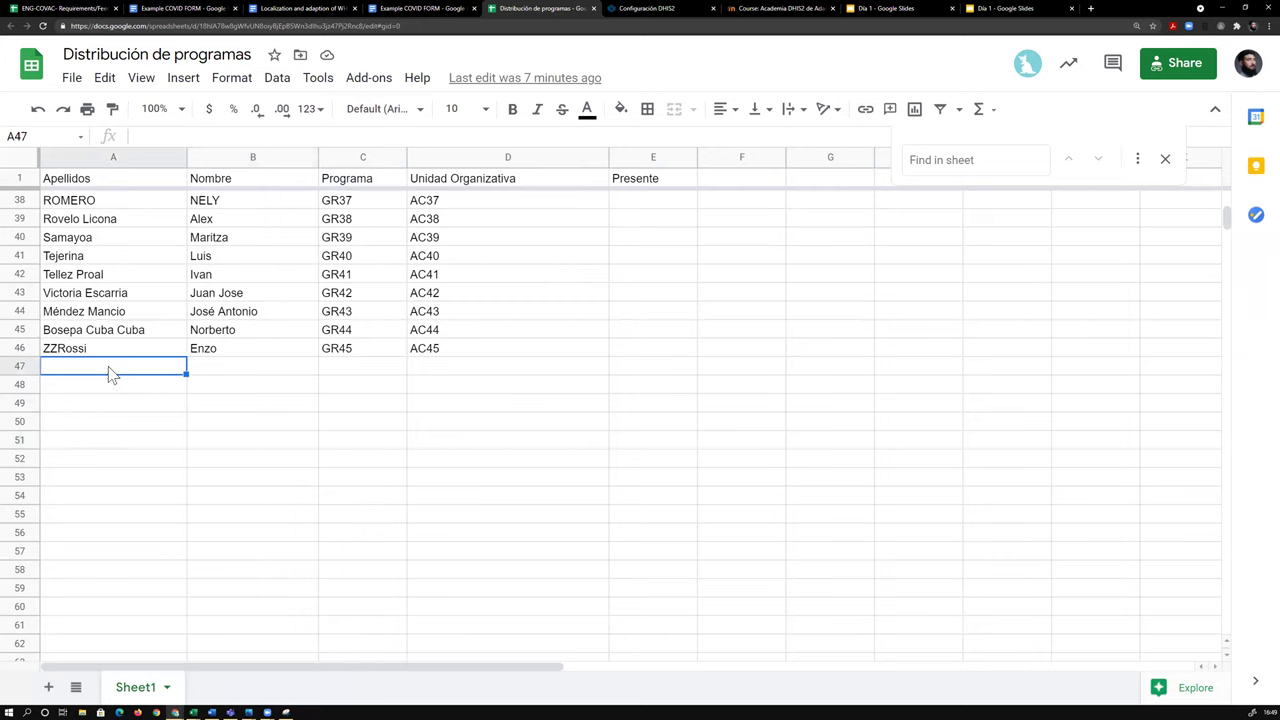
type("Car")
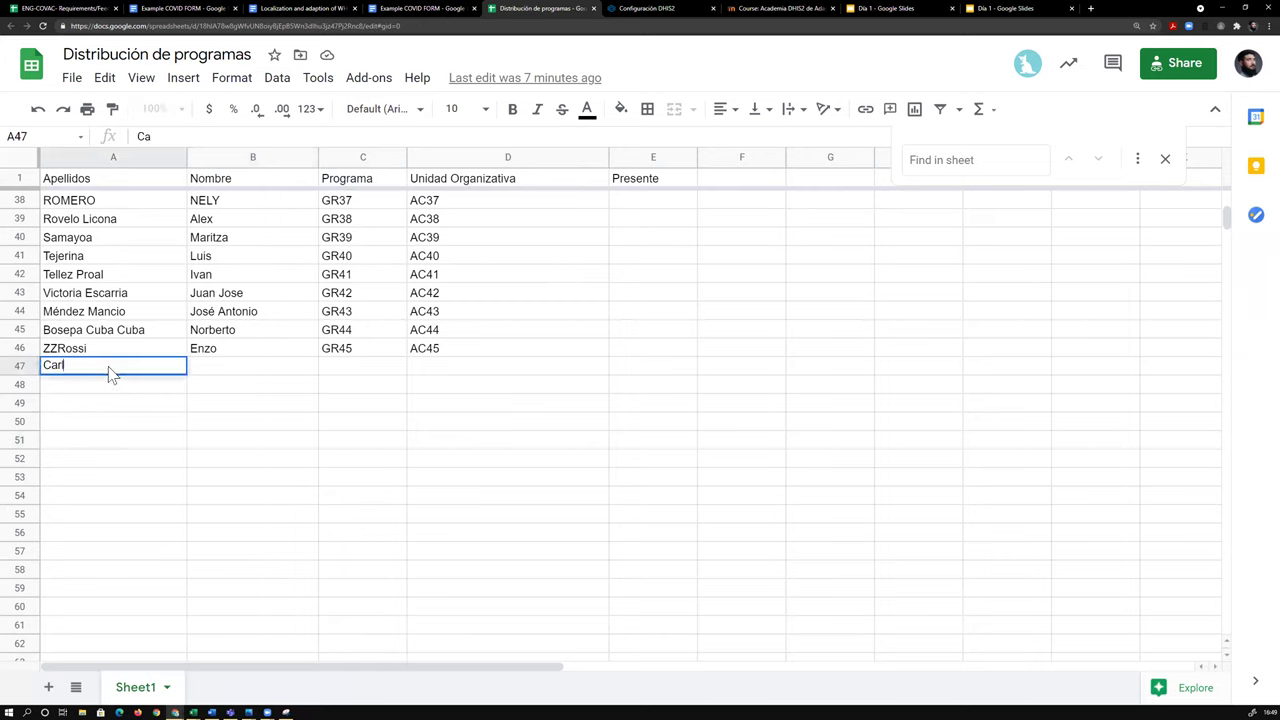
key("BackSpace")
key("BackSpace")
key("BackSpace")
key("BackSpace")
key("Tab")
key("Tab")
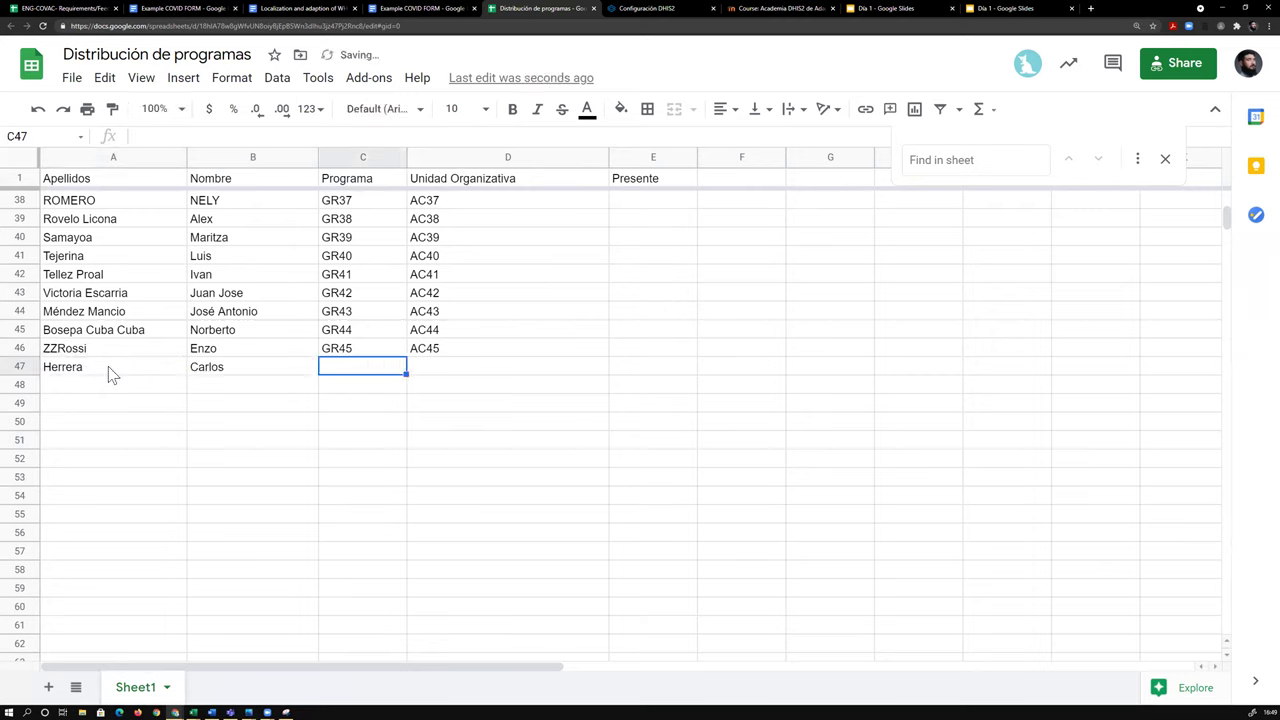
Step: Extend C46:D46 down one row so row 47 gets GR46 and AC46
left_click(362, 352)
left_click_drag(371, 355, 468, 352)
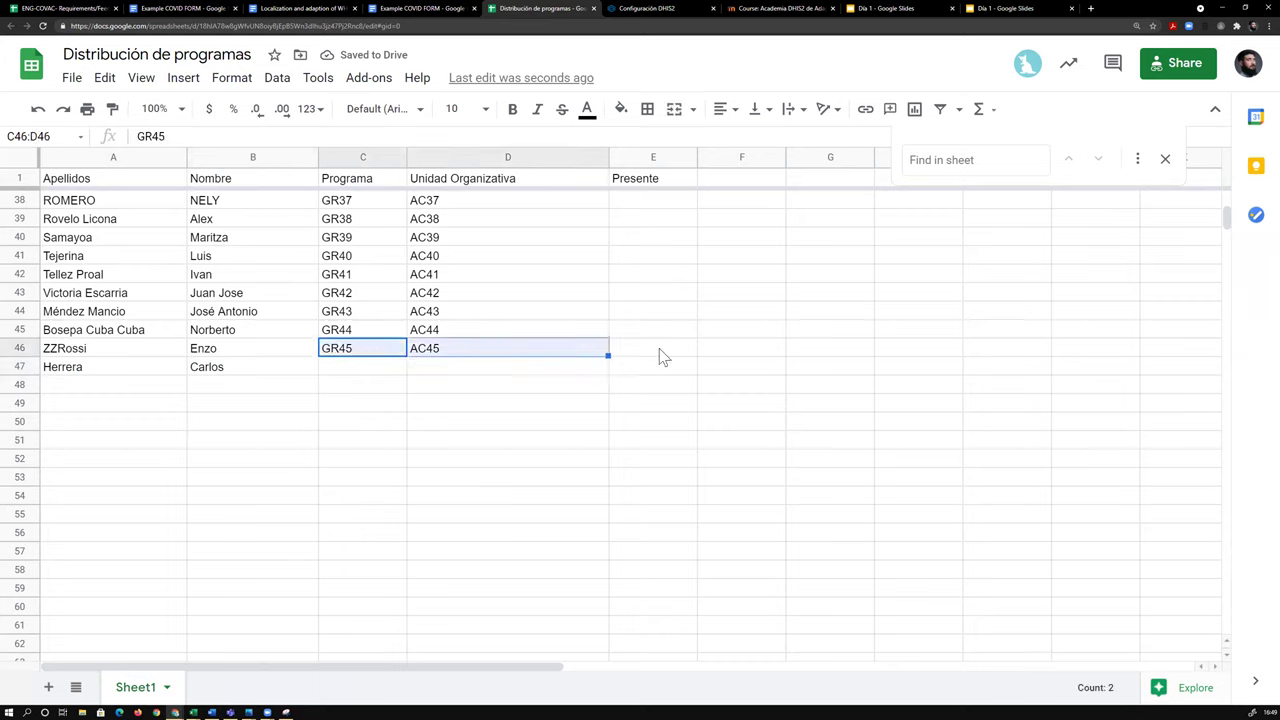
left_click_drag(607, 355, 606, 372)
left_click(417, 457)
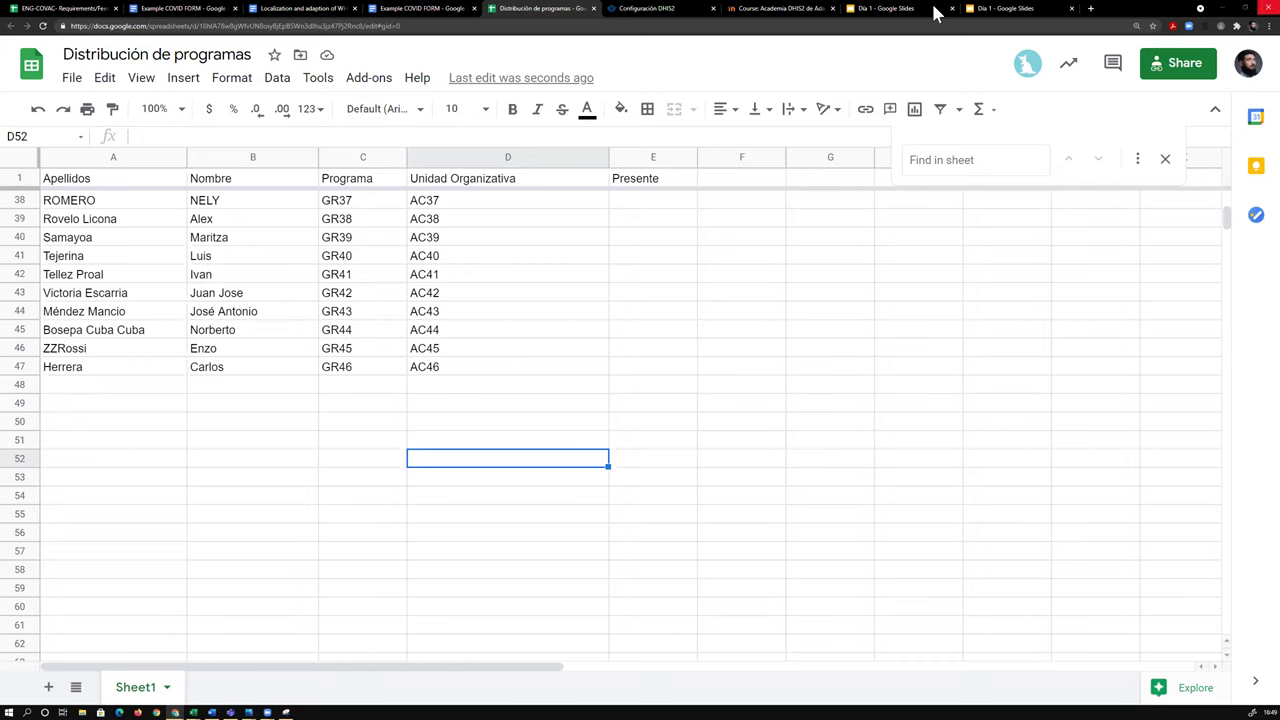
key("ctrl+z")
scroll(488, 352, "up", 3)
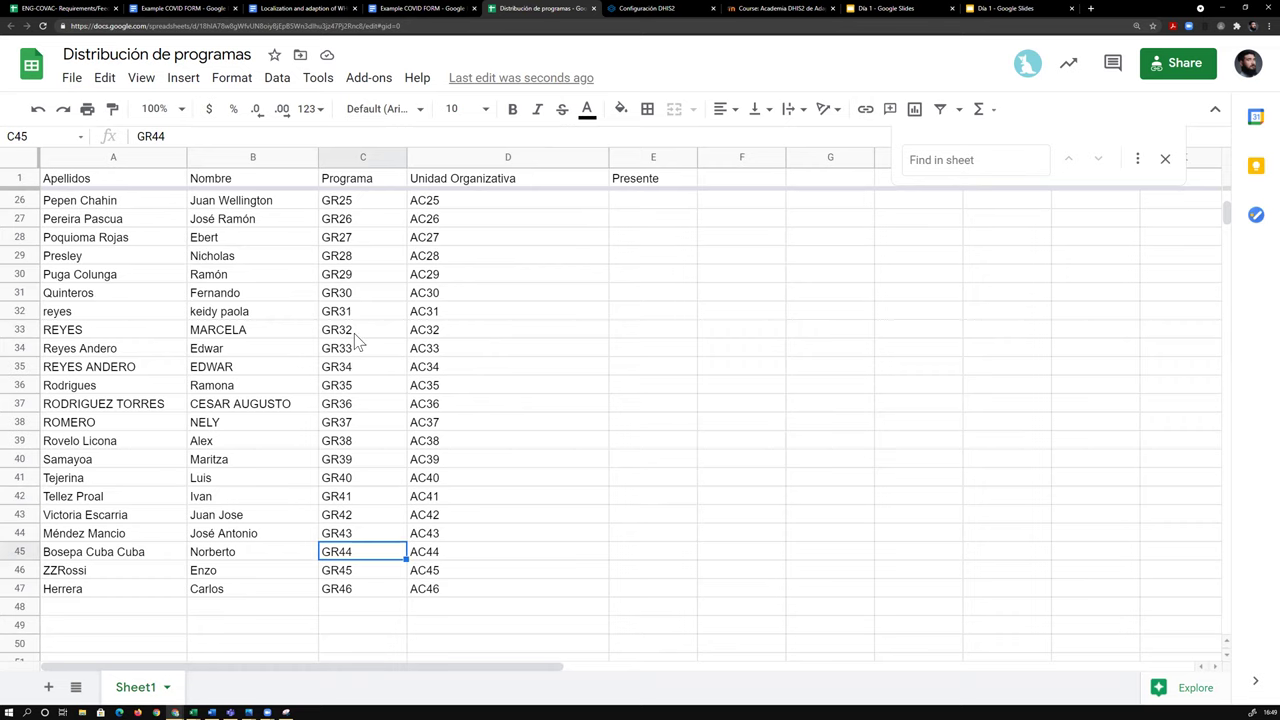
scroll(354, 333, "up", 3)
scroll(350, 329, "up", 3)
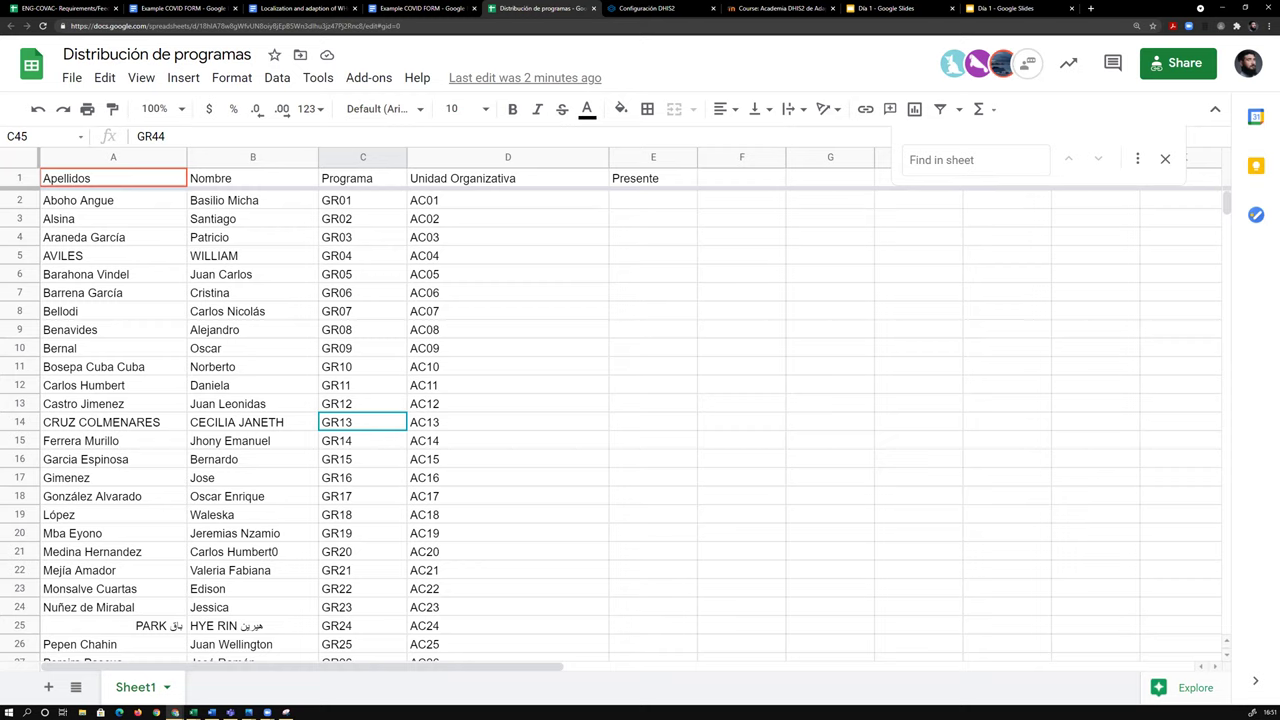
left_click(400, 279)
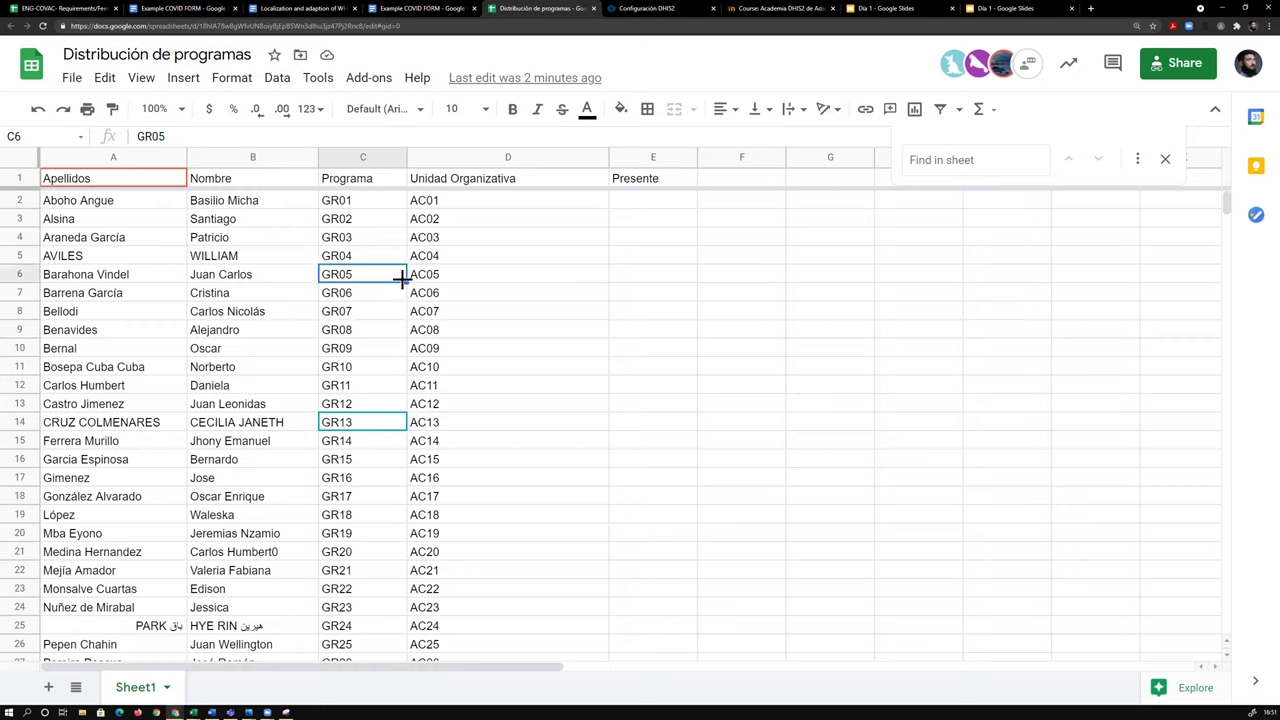
left_click(170, 215)
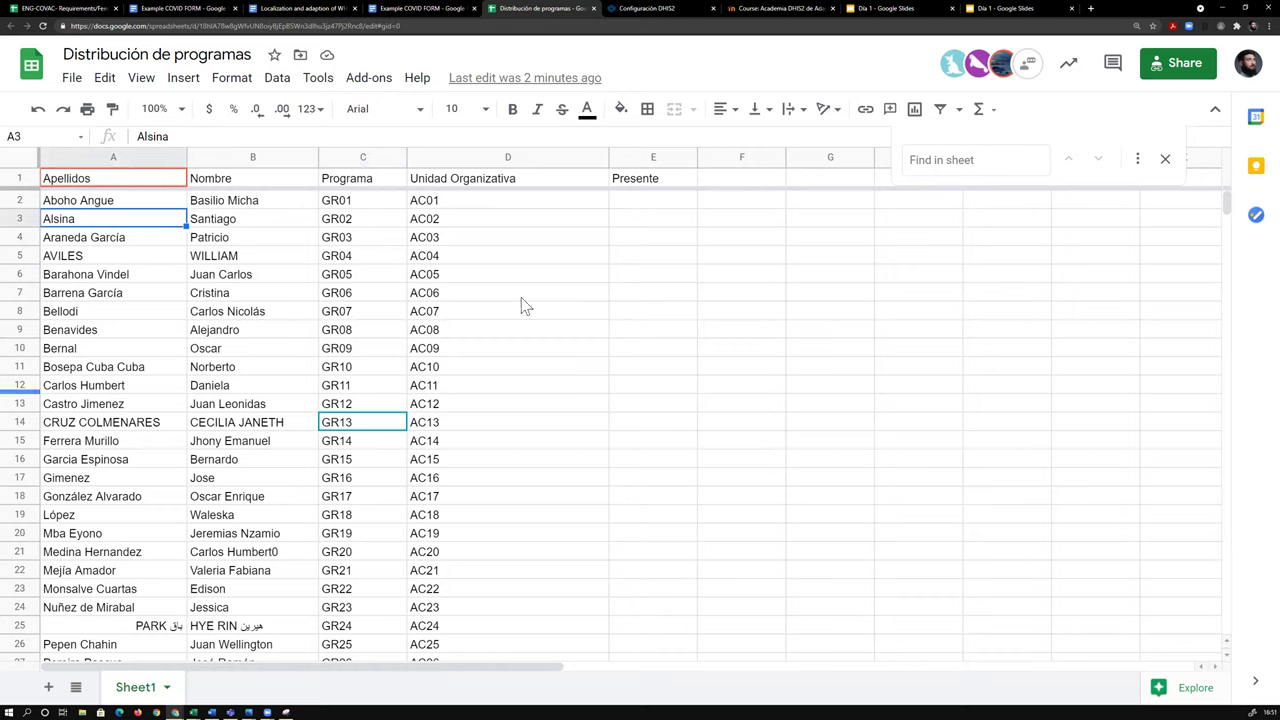
left_click(442, 276)
left_click_drag(115, 205, 450, 197)
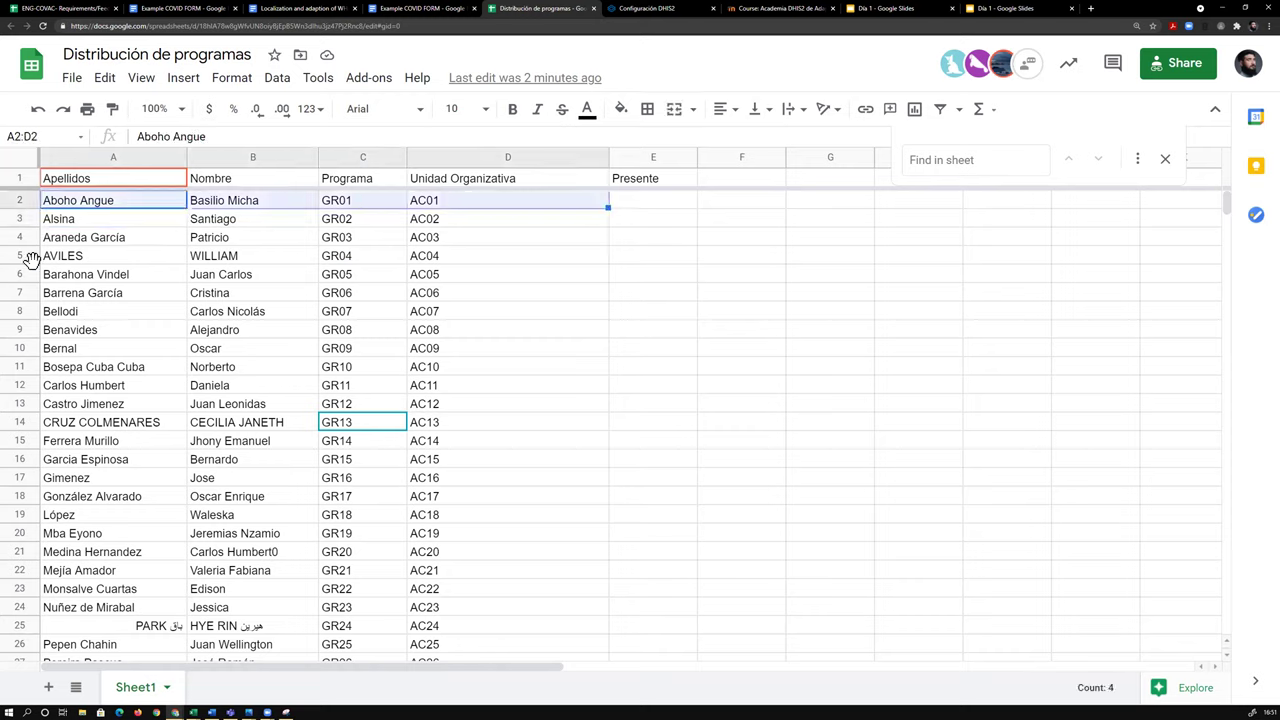
scroll(214, 300, "down", 5)
scroll(210, 332, "up", 5)
left_click(205, 28)
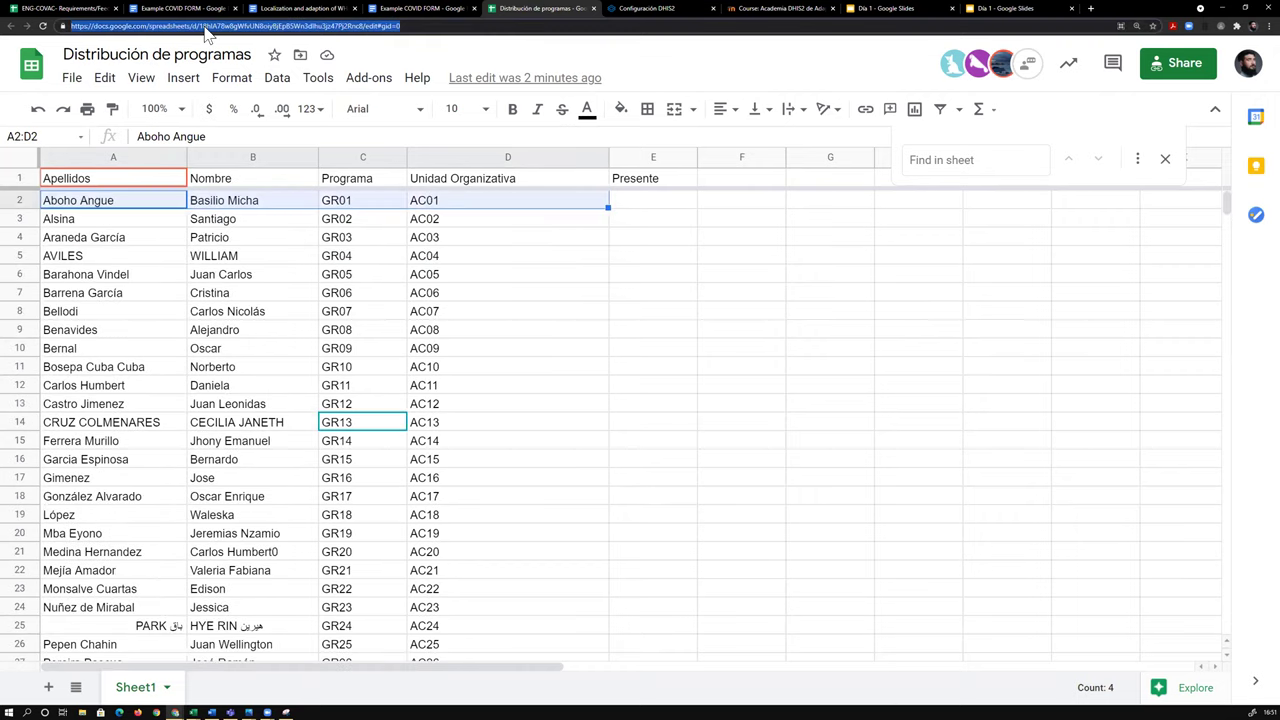
key("ctrl+x")
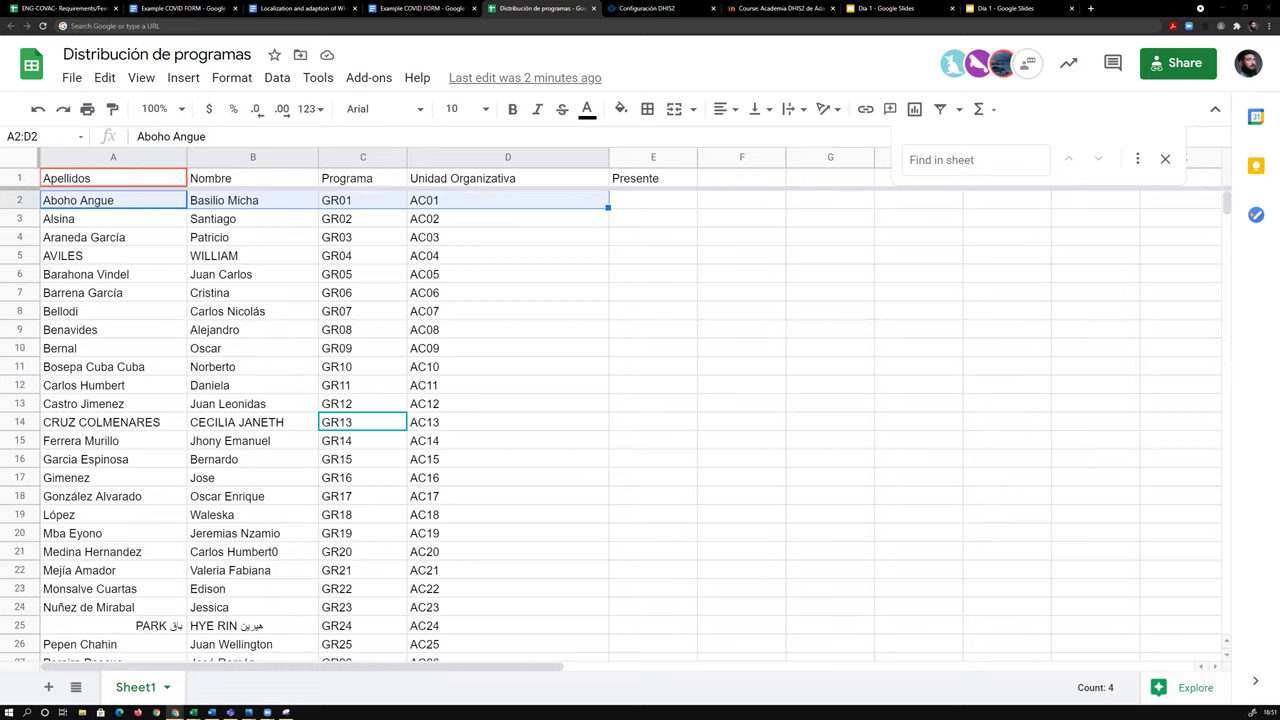
left_click(545, 291)
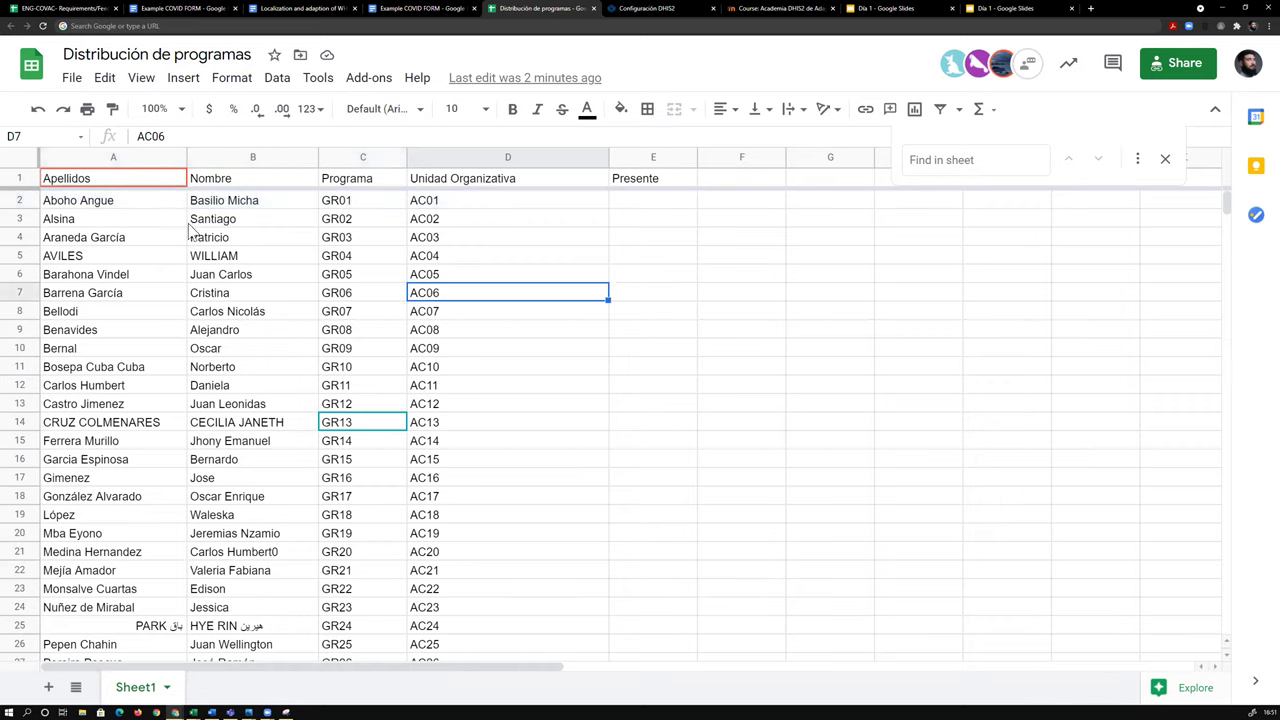
scroll(192, 240, "down", 7)
scroll(197, 290, "up", 2)
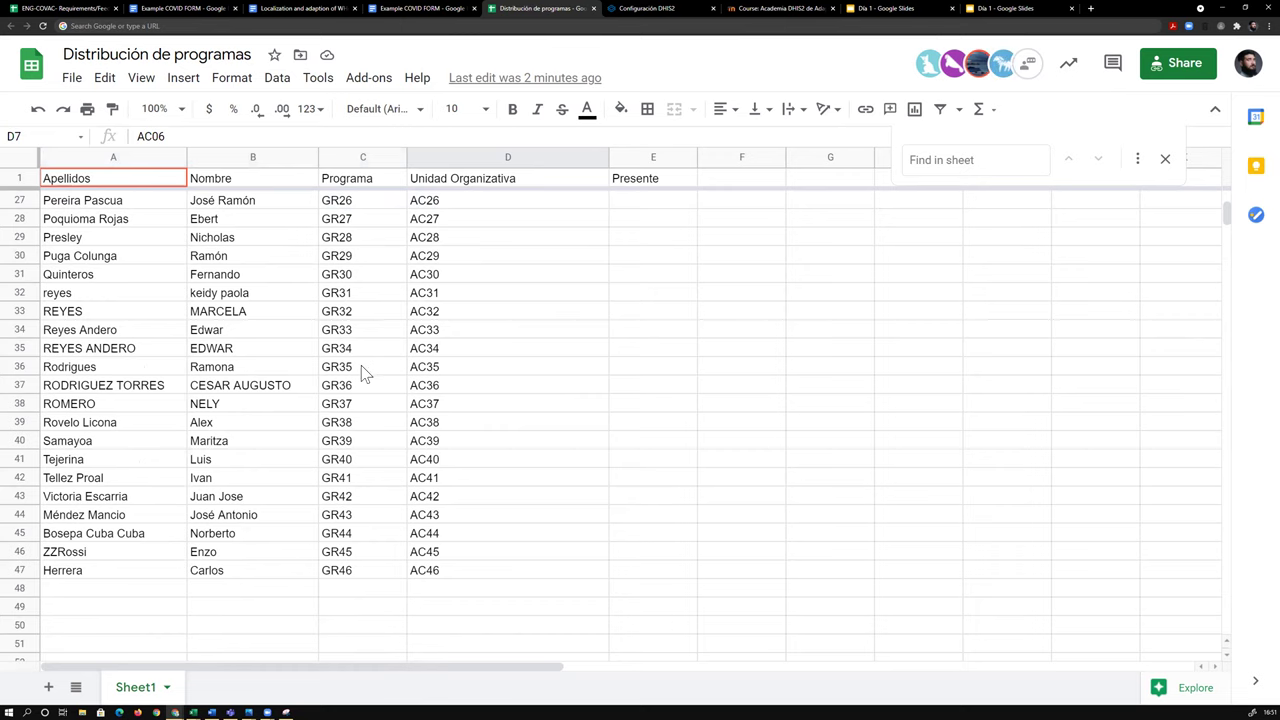
scroll(172, 343, "up", 5)
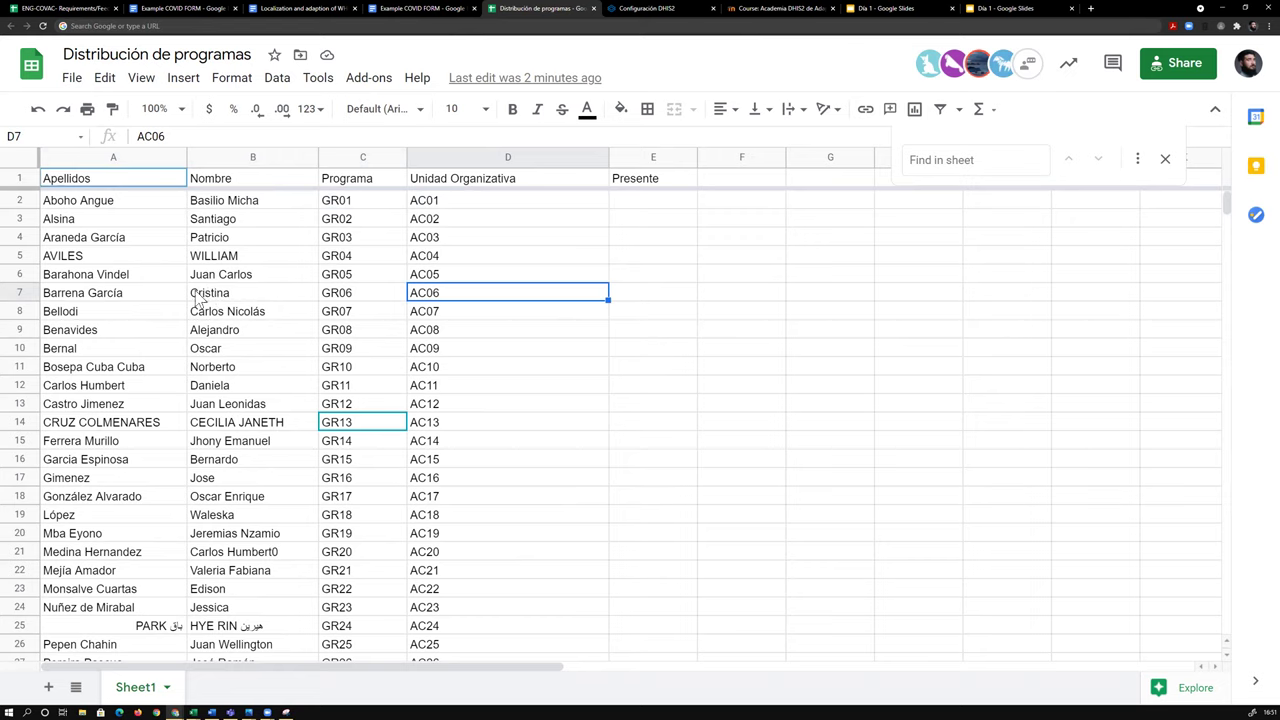
left_click(358, 204)
left_click(420, 203)
left_click(335, 206)
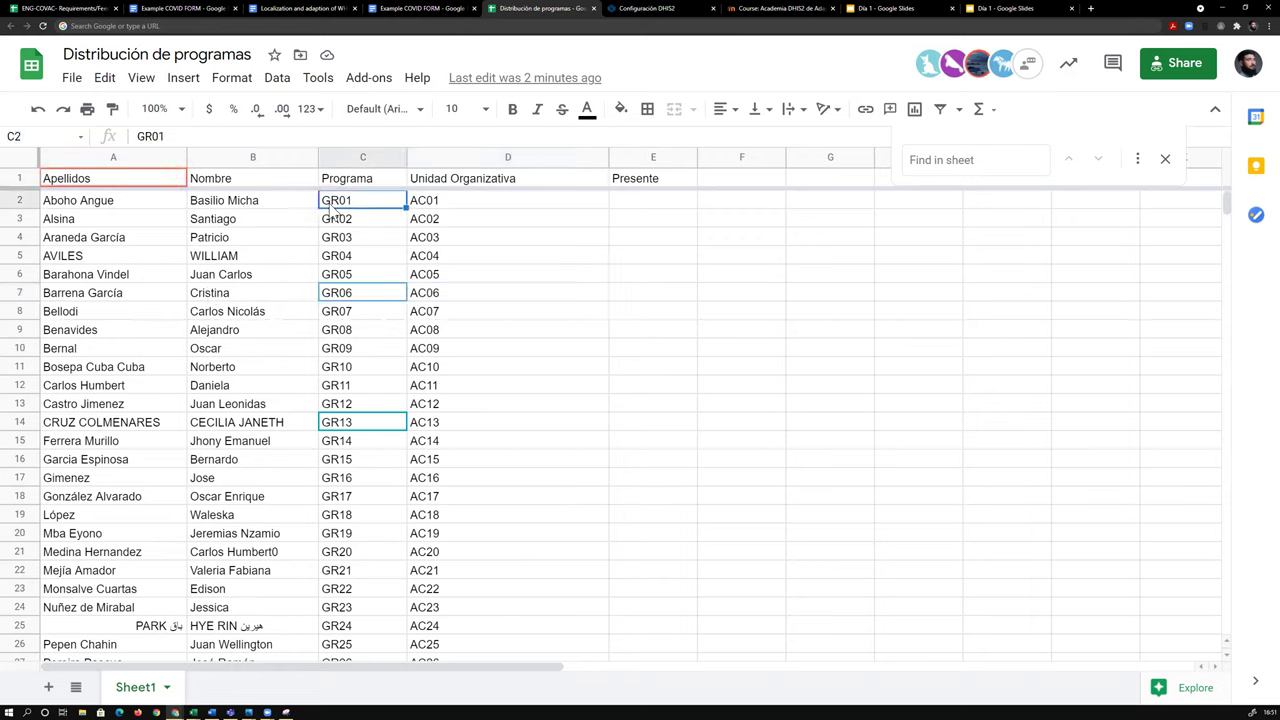
left_click(433, 208)
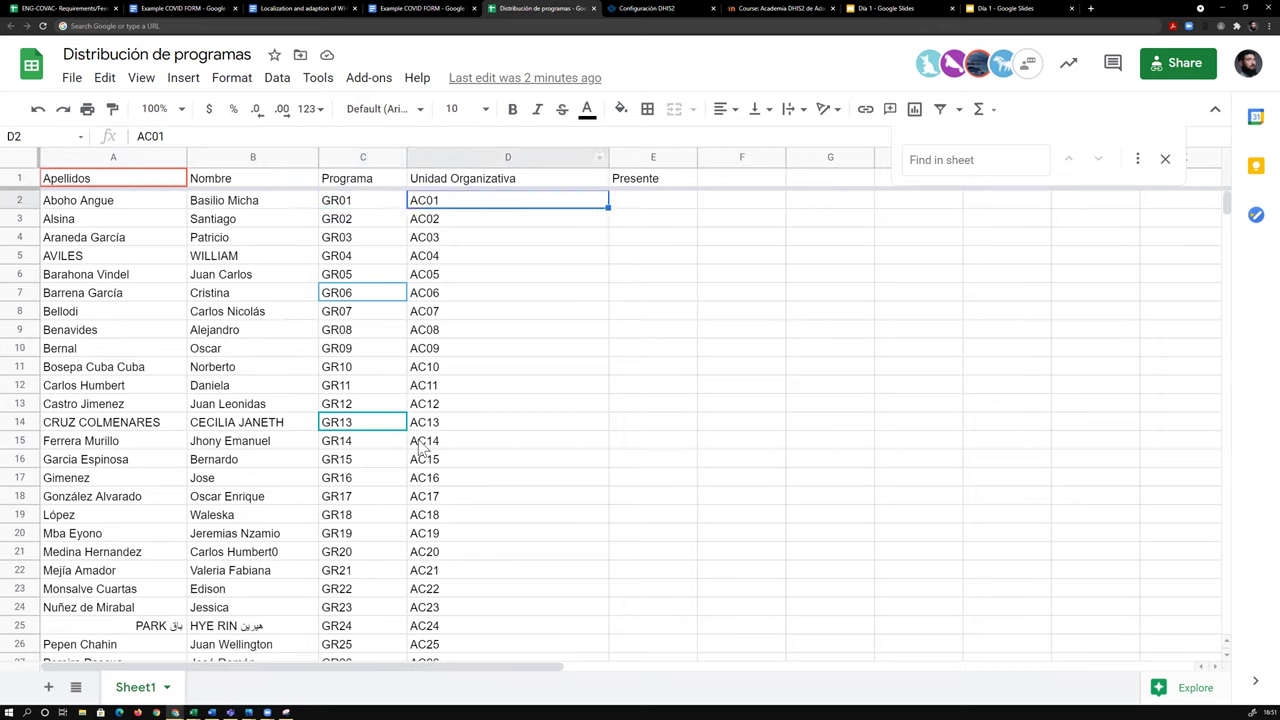
Step: Switch to the Configuración DHIS2 tab and zoom the login page in twice
left_click(636, 9)
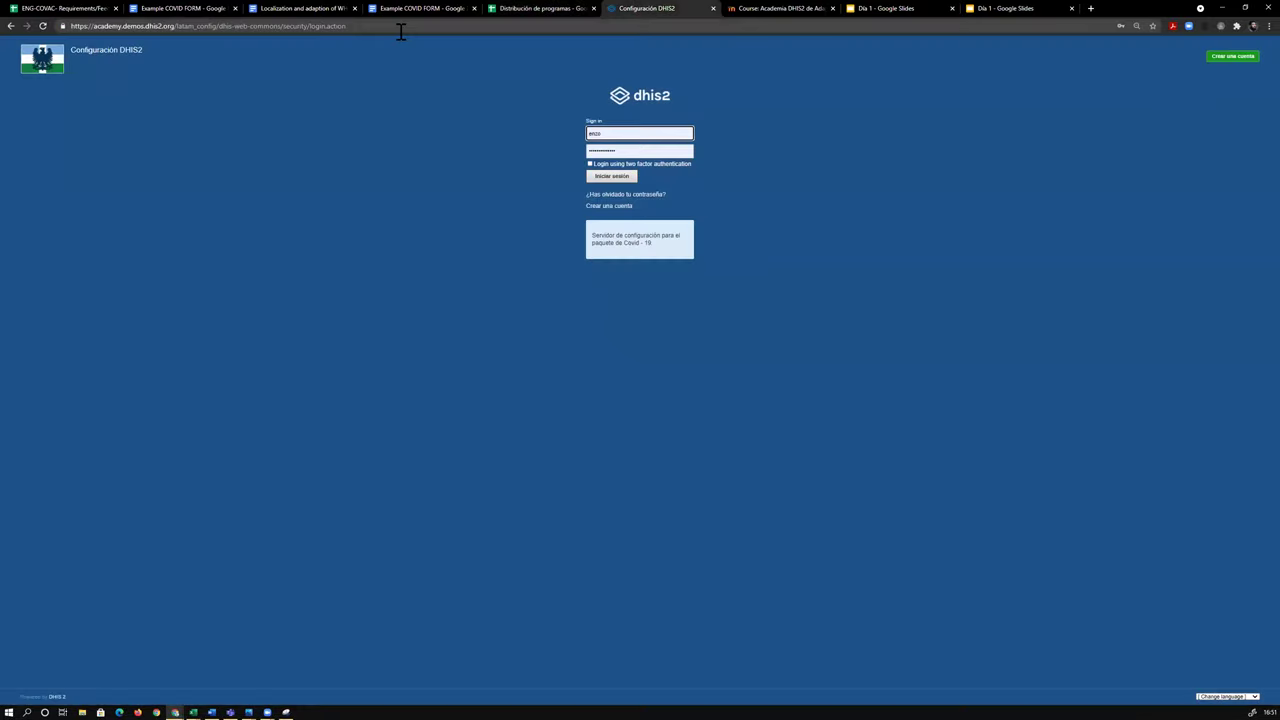
left_click(173, 28)
key("BackSpace")
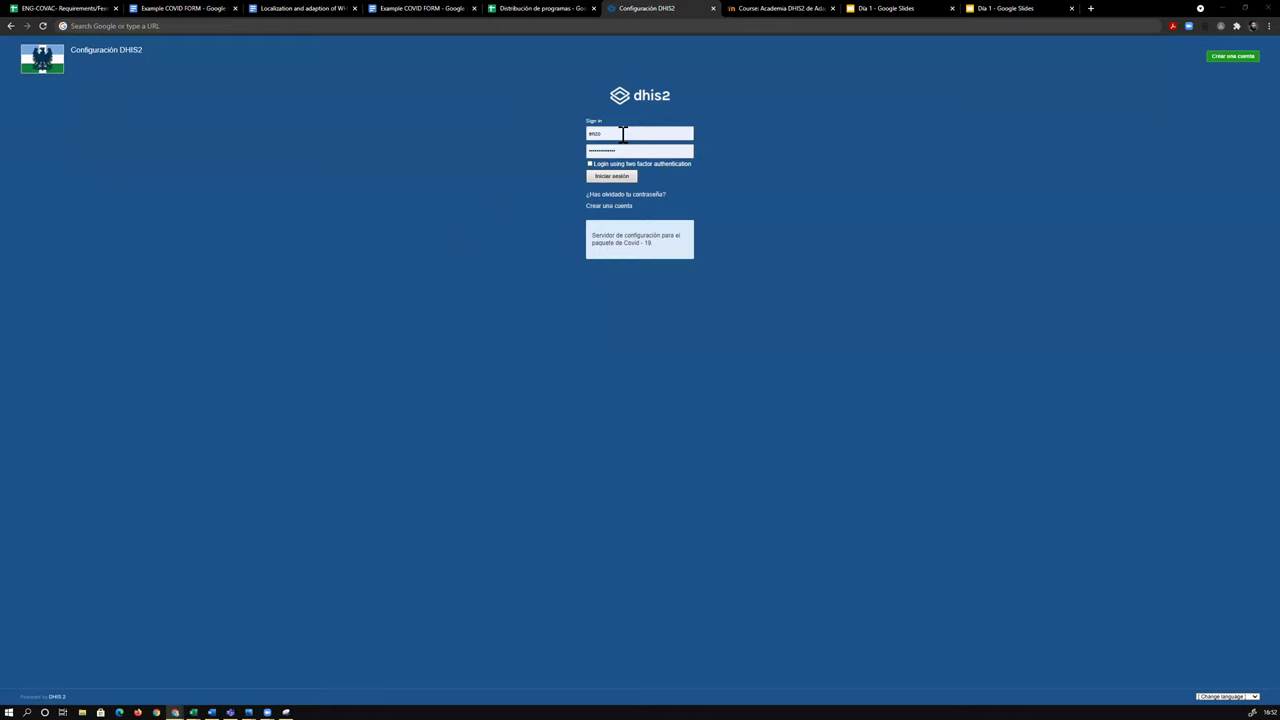
key("ctrl+plus")
key("ctrl+plus")
key("ctrl+plus")
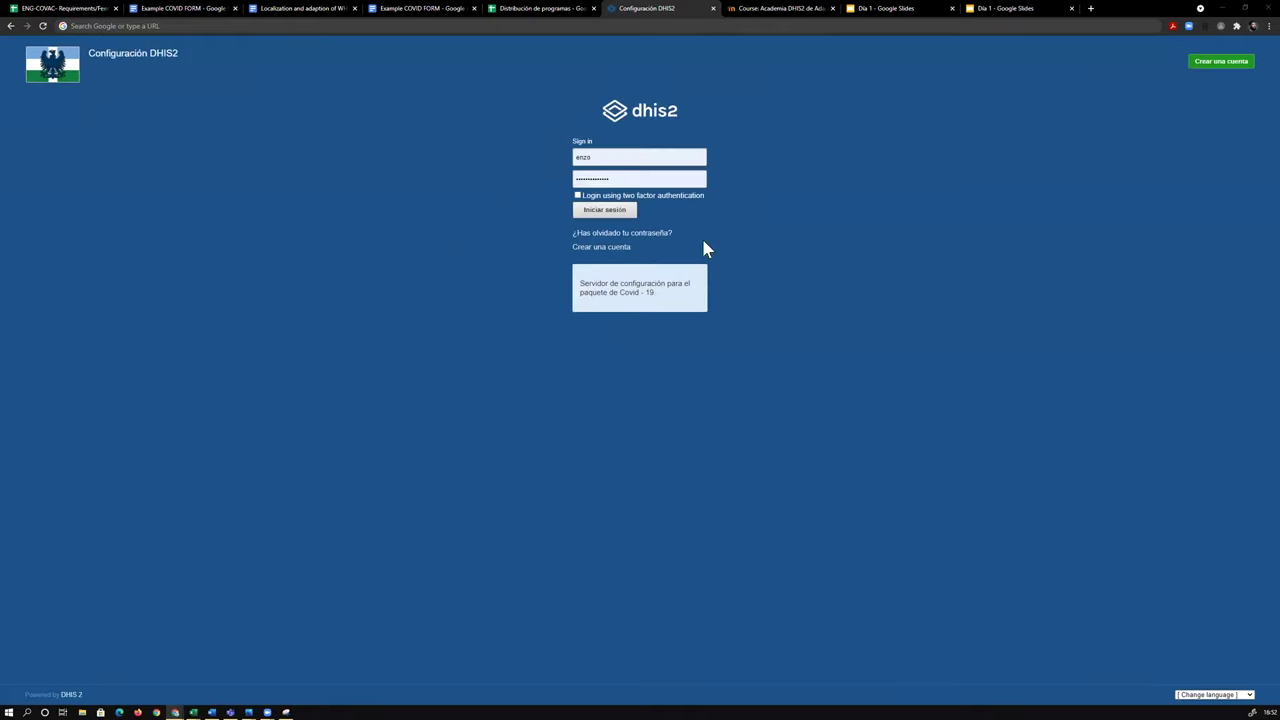
key("ctrl+plus")
key("ctrl+plus")
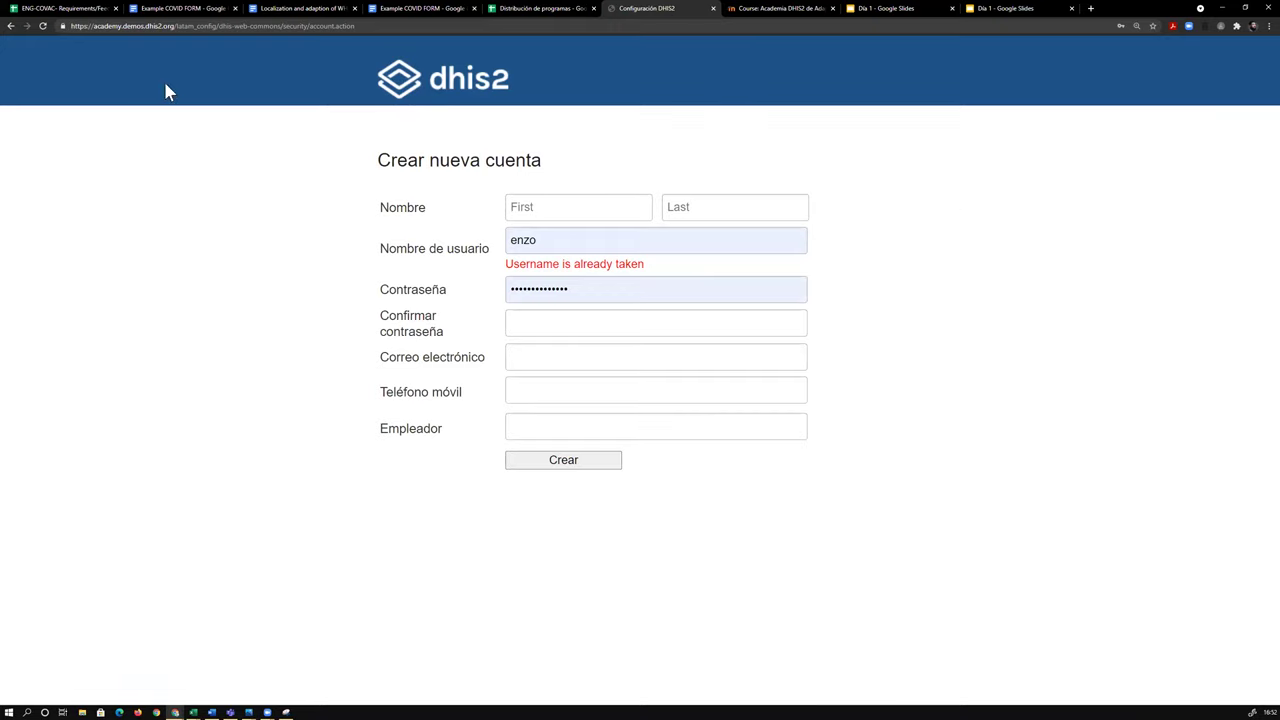
Step: Return from Crear nueva cuenta to the login page and sign in with the saved credentials
left_click_drag(72, 27, 217, 31)
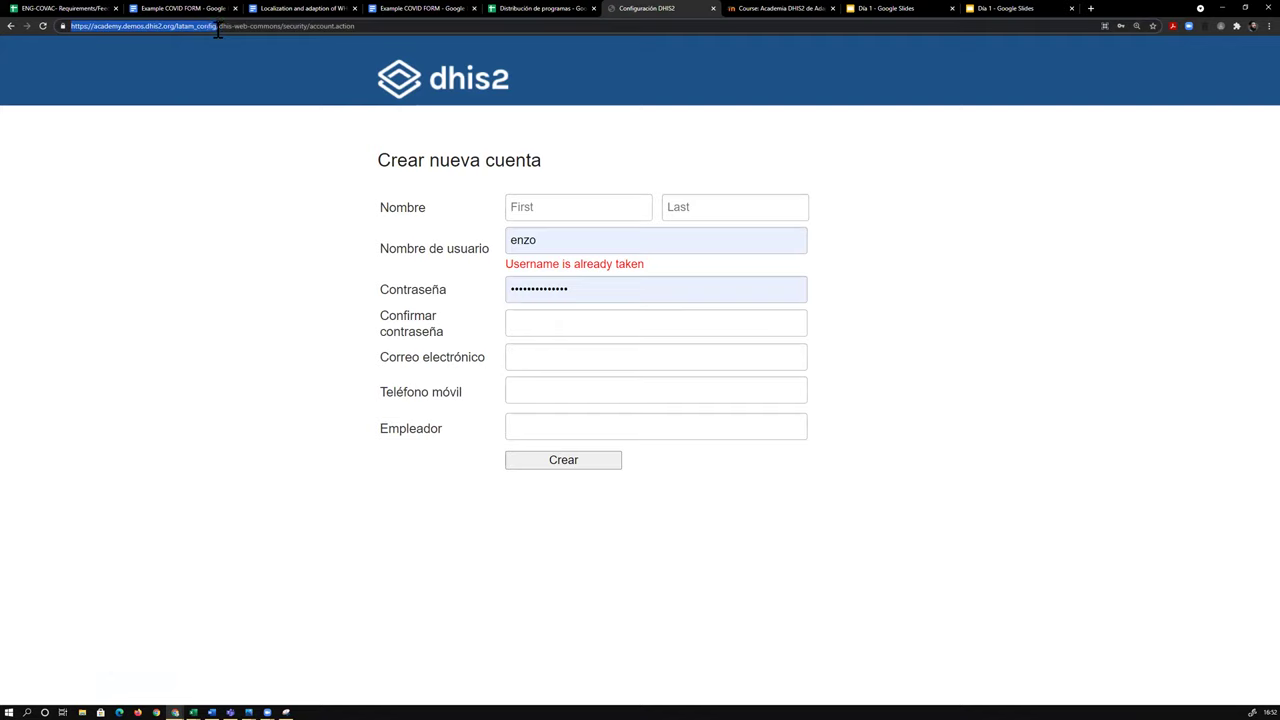
left_click_drag(217, 31, 220, 30)
left_click(10, 26)
left_click(622, 286)
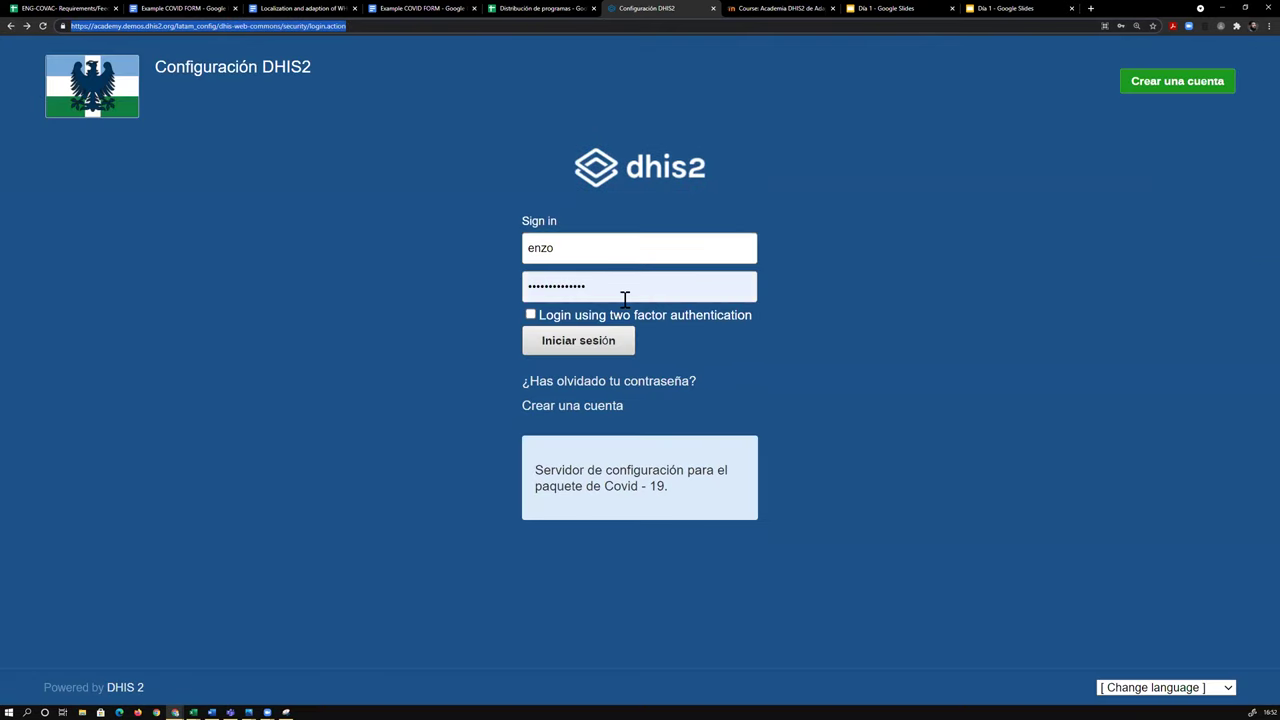
left_click(617, 341)
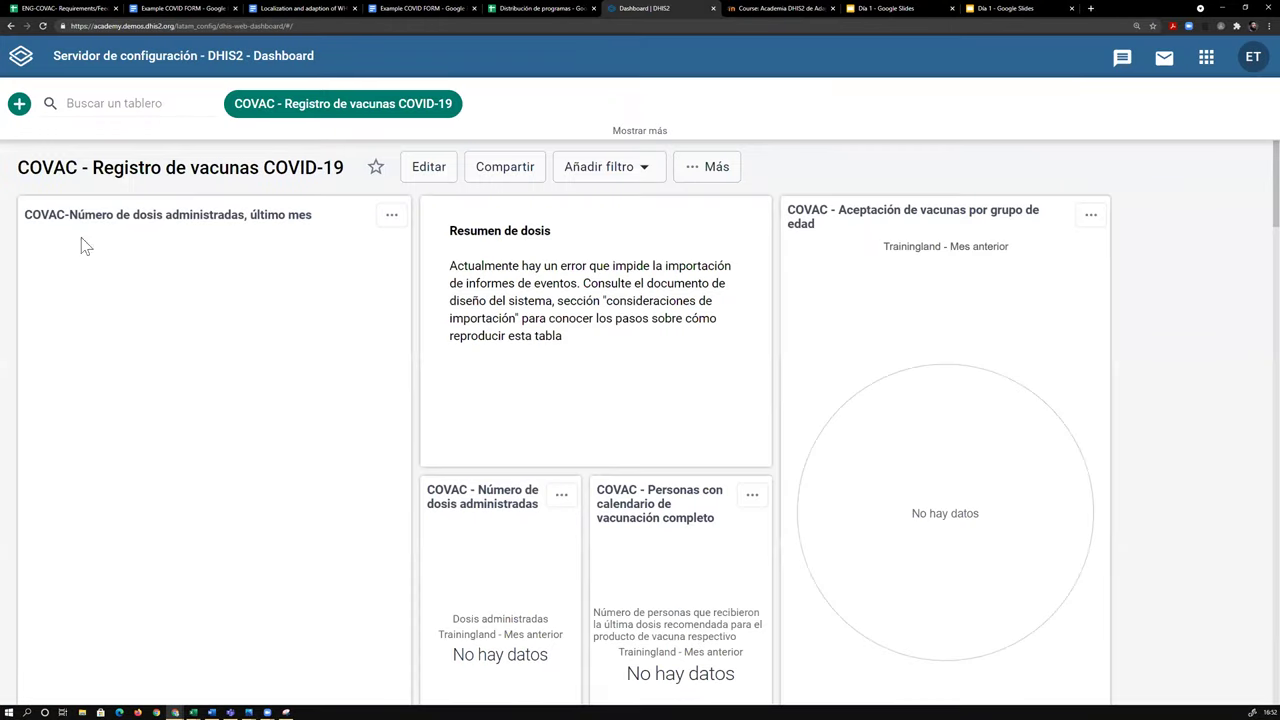
Step: Launch the Mantenimiento app from the DHIS2 header's apps grid
scroll(1159, 312, "down", 8)
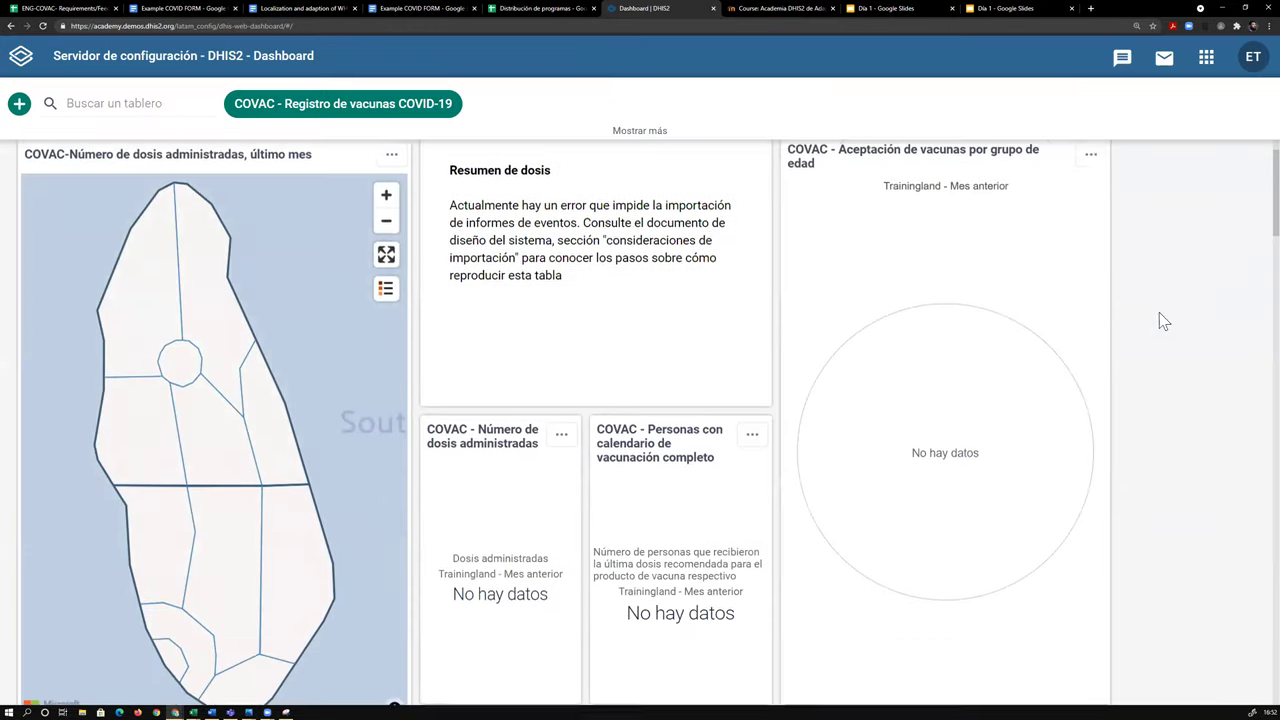
scroll(730, 307, "up", 10)
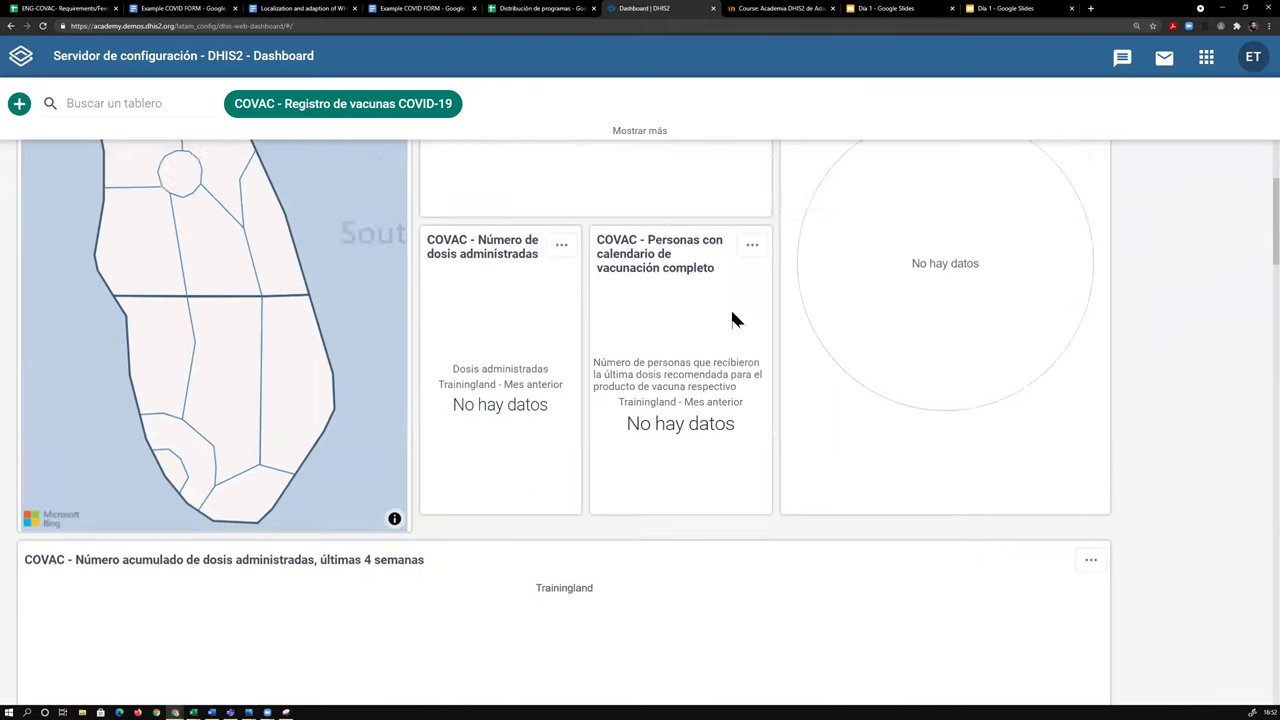
left_click(1207, 70)
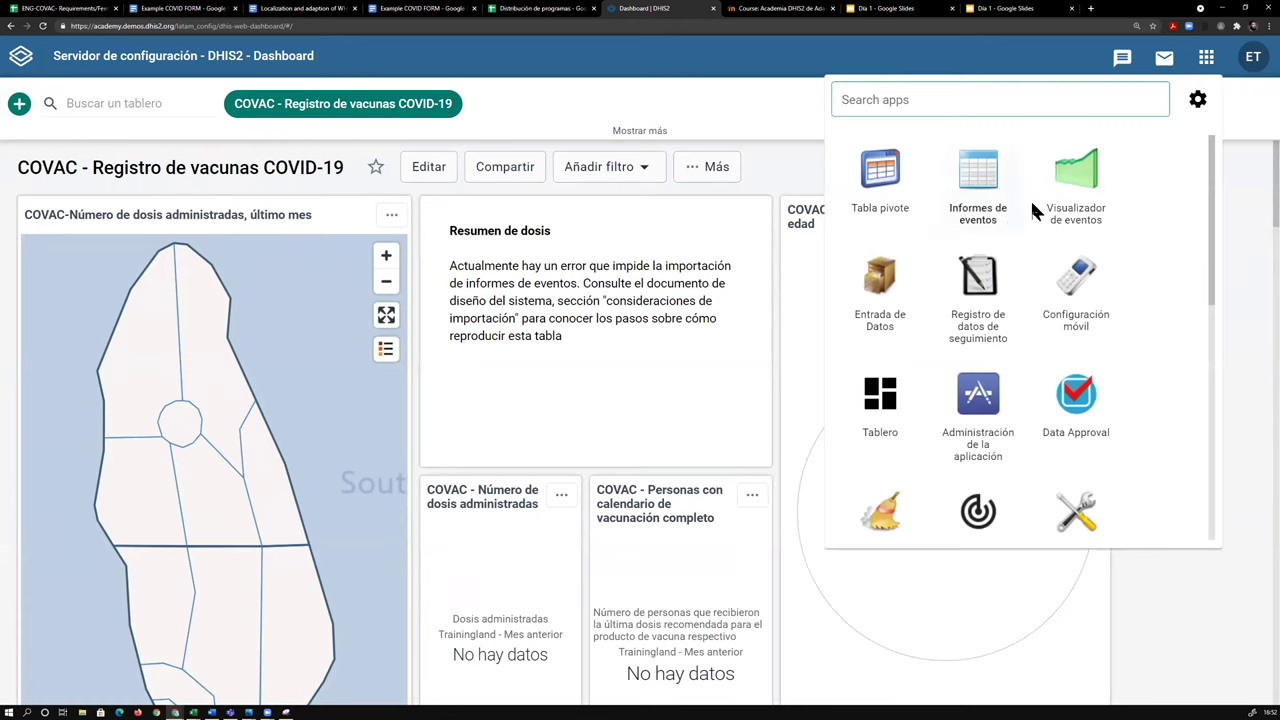
scroll(1158, 176, "down", 3)
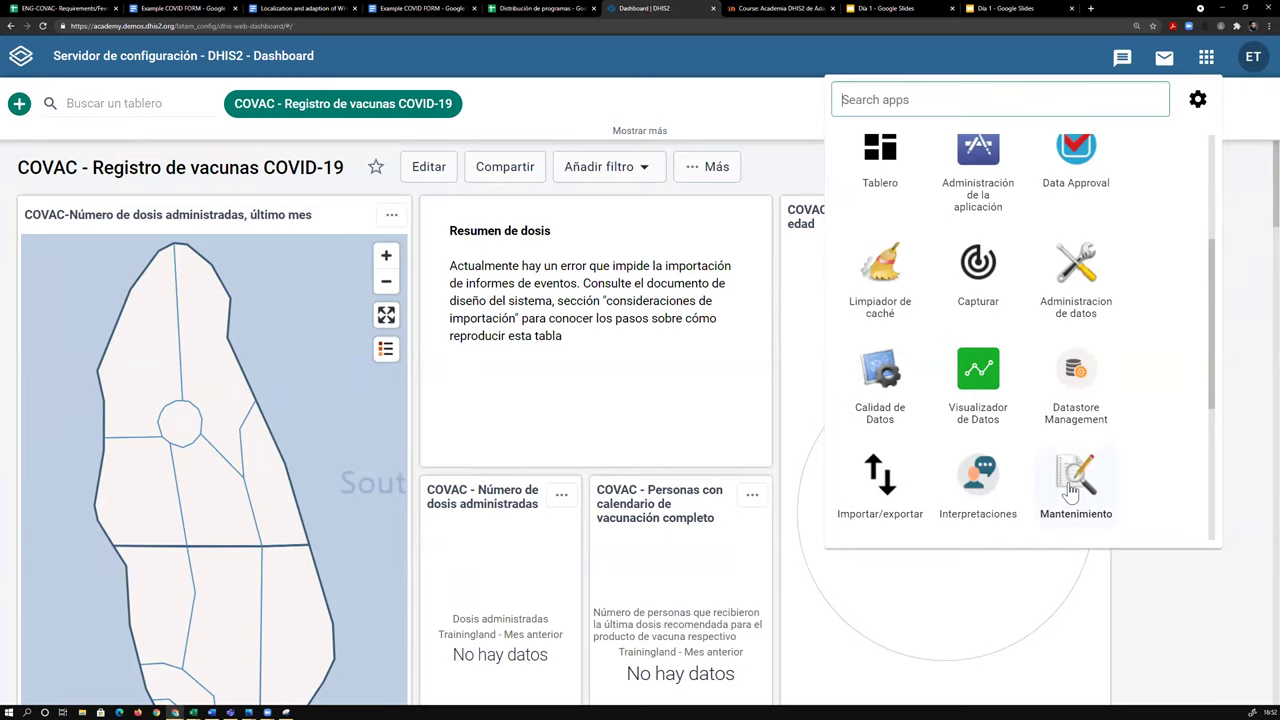
left_click(1070, 488)
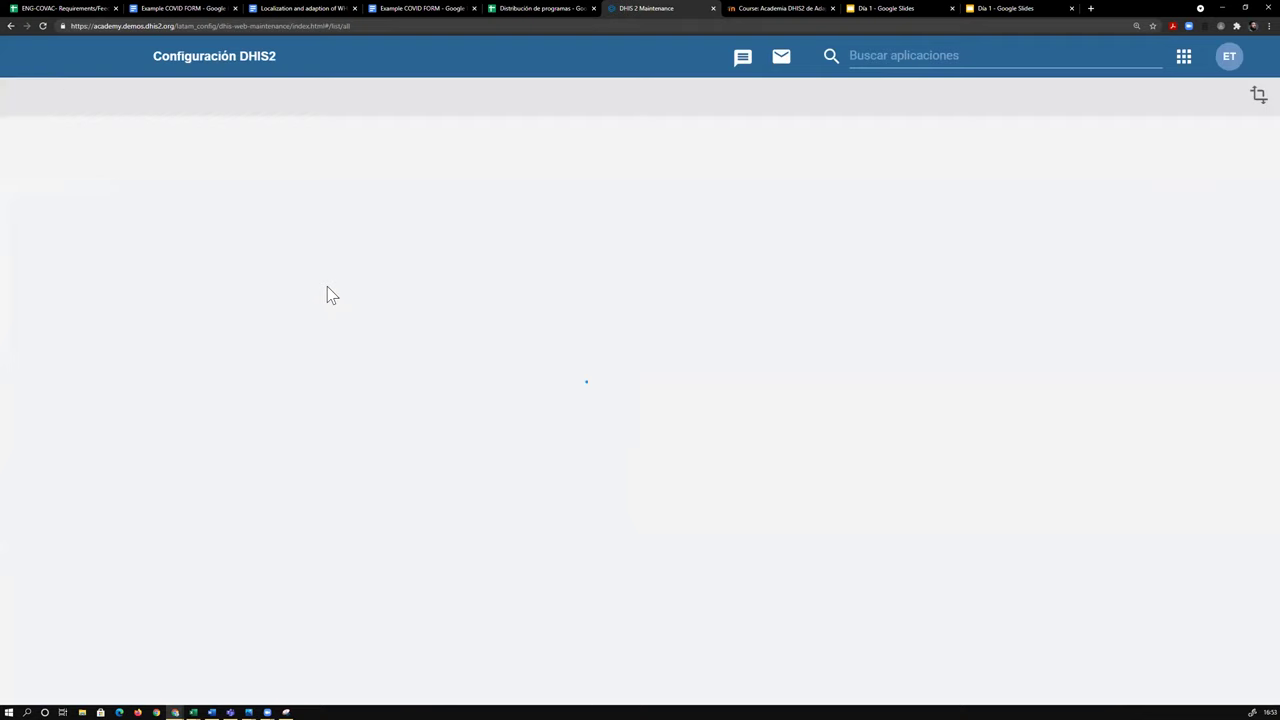
Step: Open PROGRAMA > Programa and browse the 53 COVAC tracker programs, GR00 to GR49
left_click(905, 105)
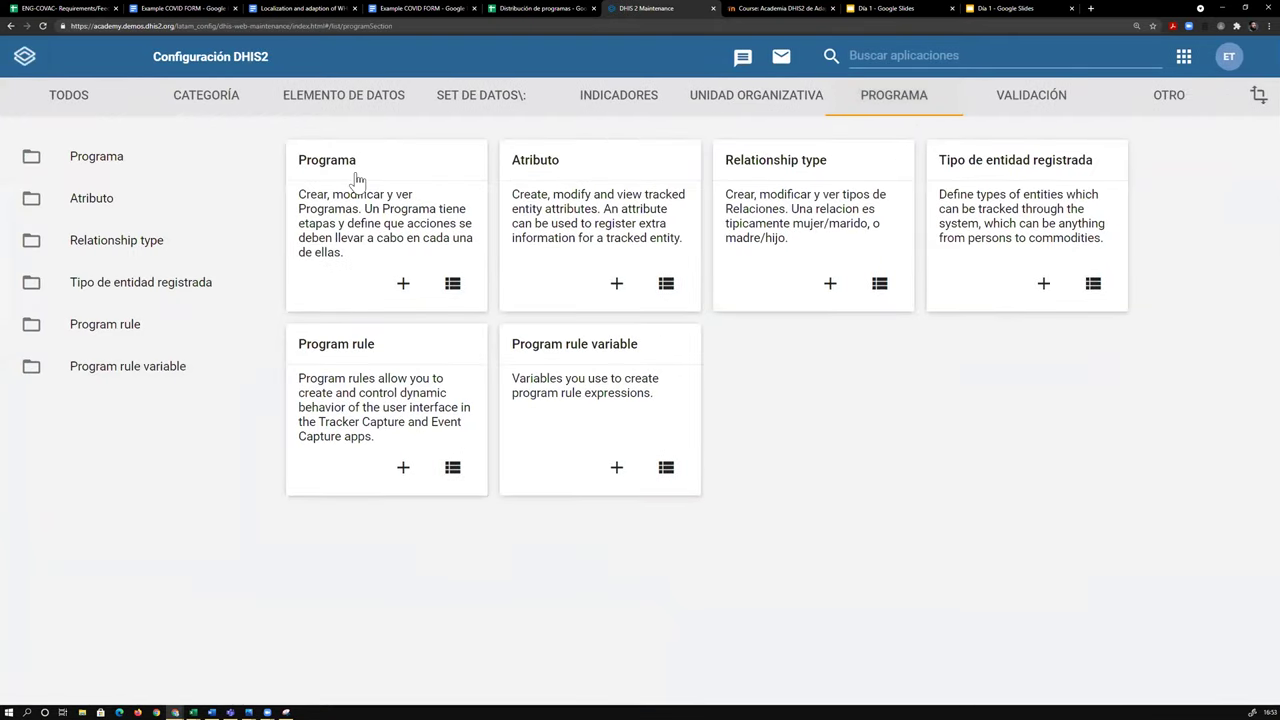
left_click(355, 181)
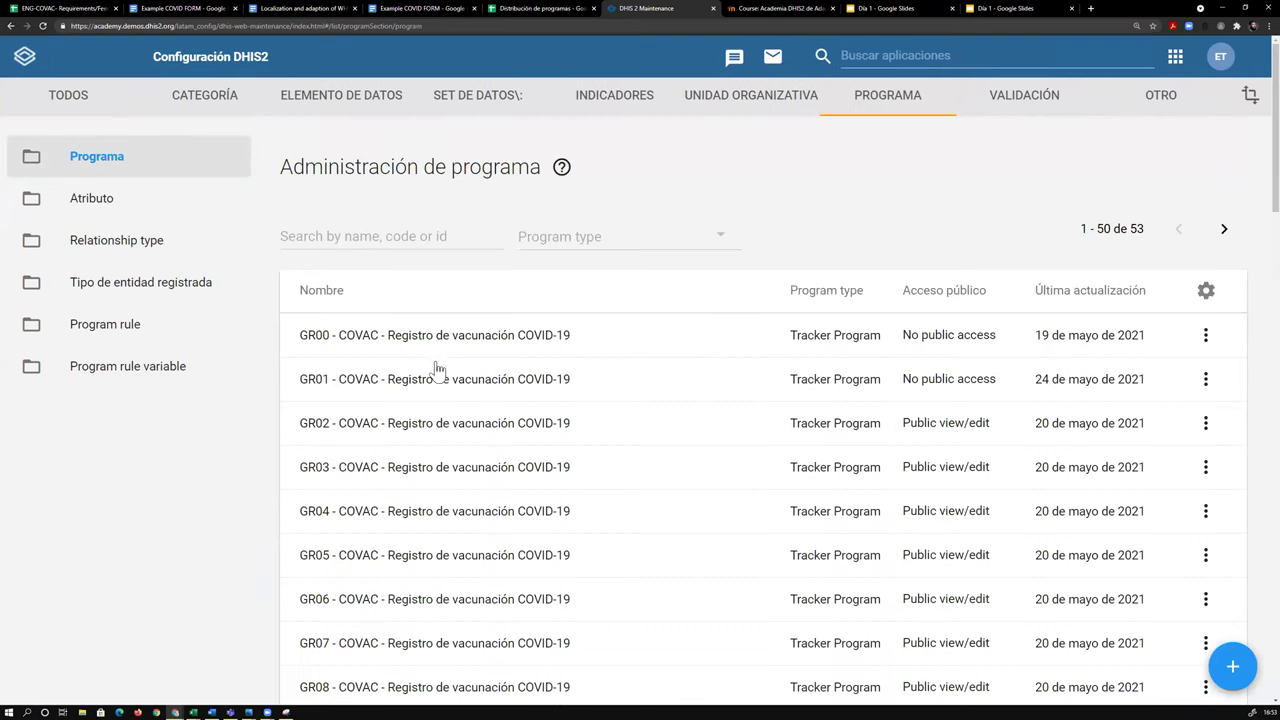
scroll(1249, 178, "down", 1)
scroll(1249, 178, "down", 4)
scroll(1249, 267, "down", 5)
scroll(1249, 401, "down", 7)
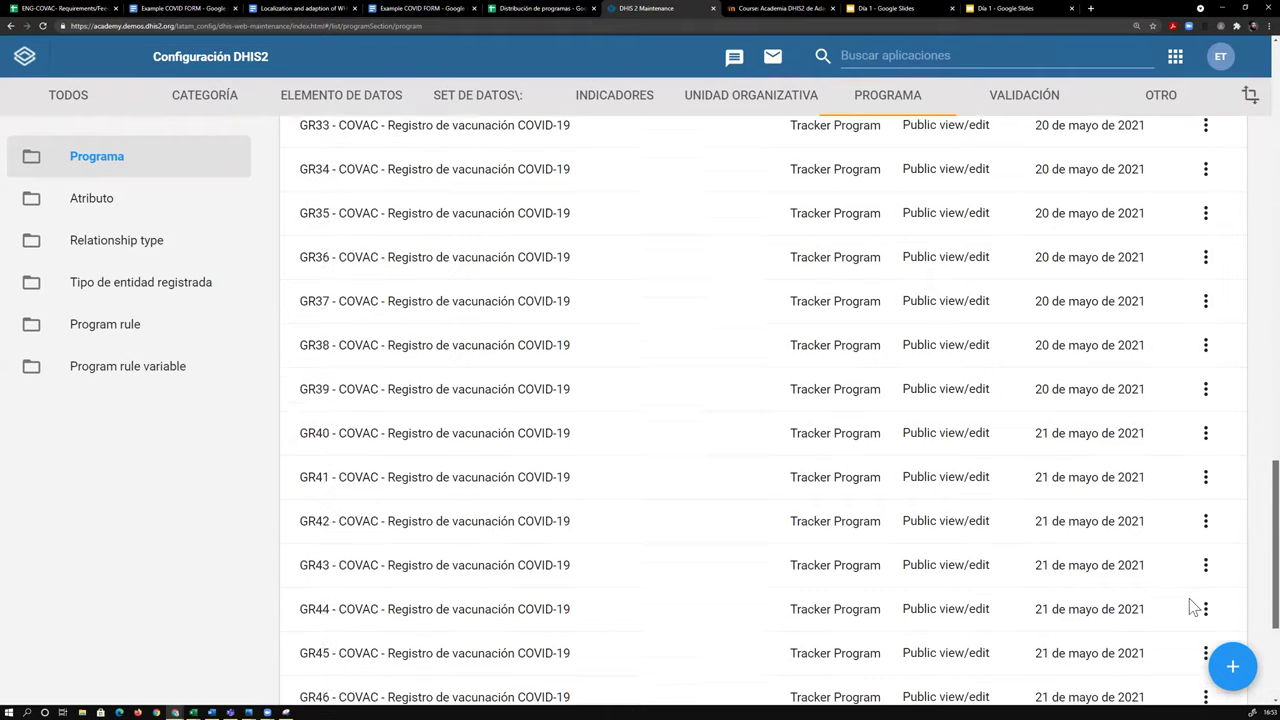
scroll(1249, 594, "down", 15)
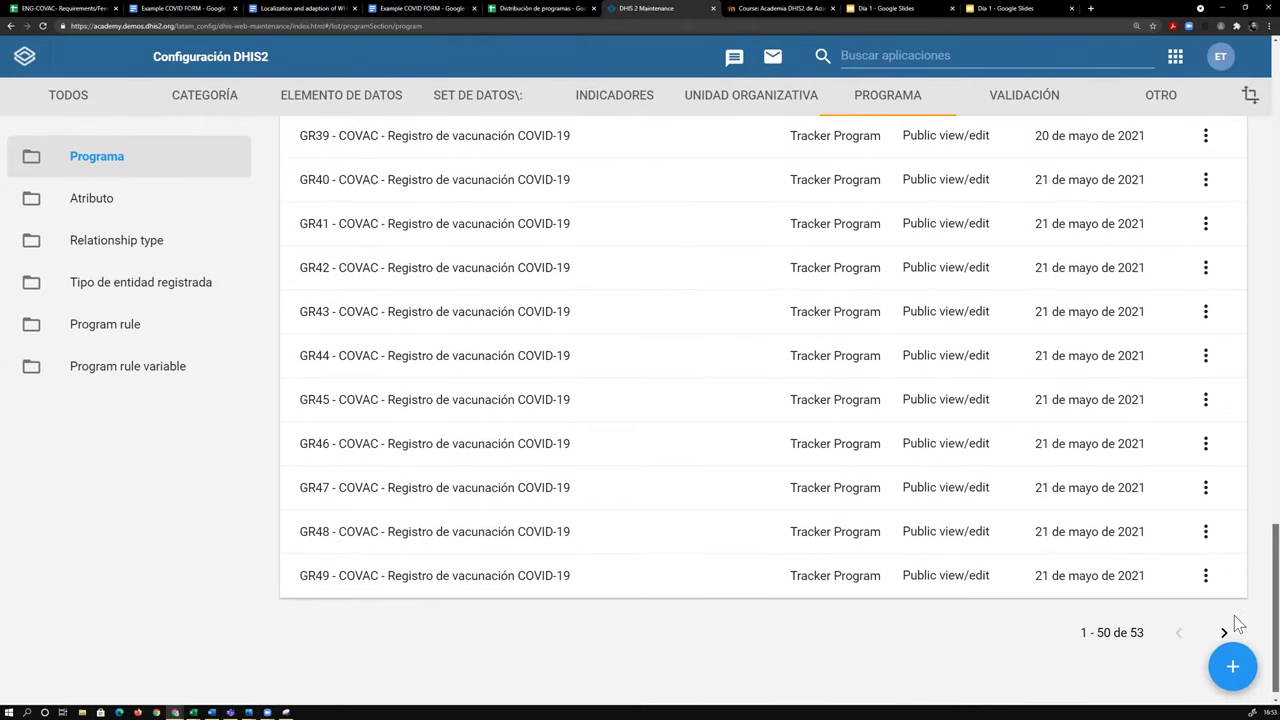
scroll(337, 486, "up", 12)
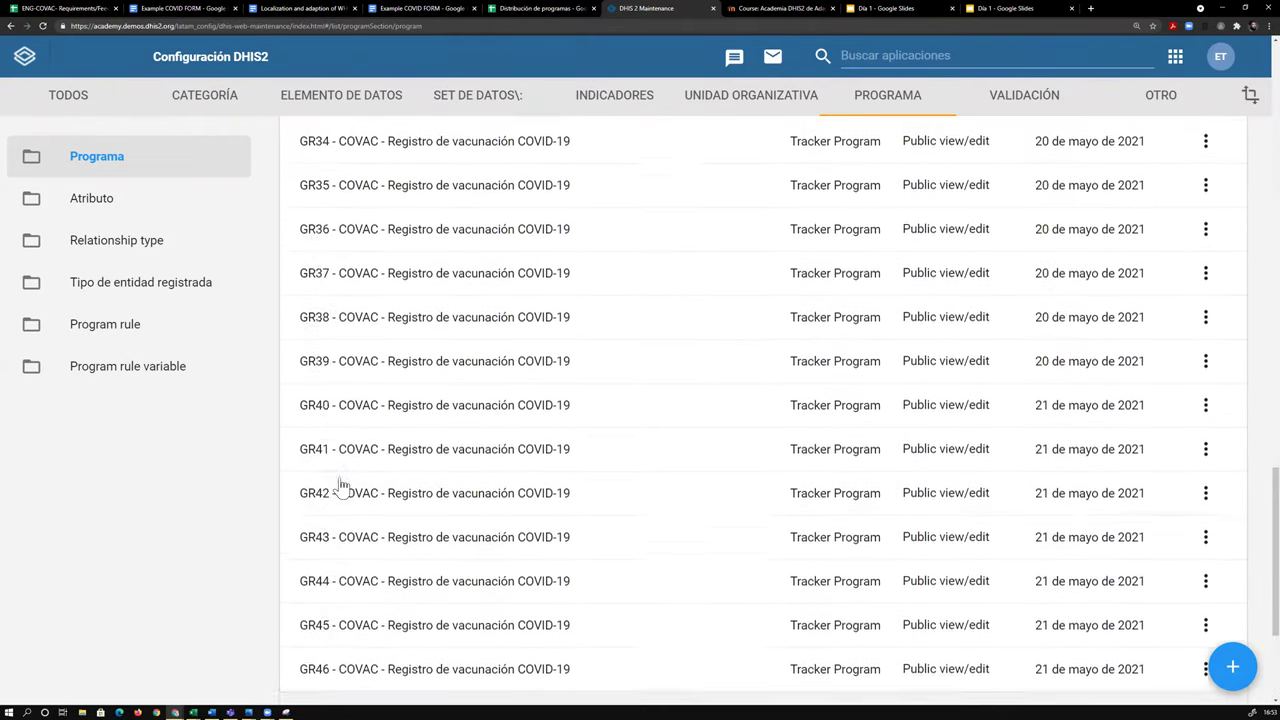
scroll(448, 311, "up", 7)
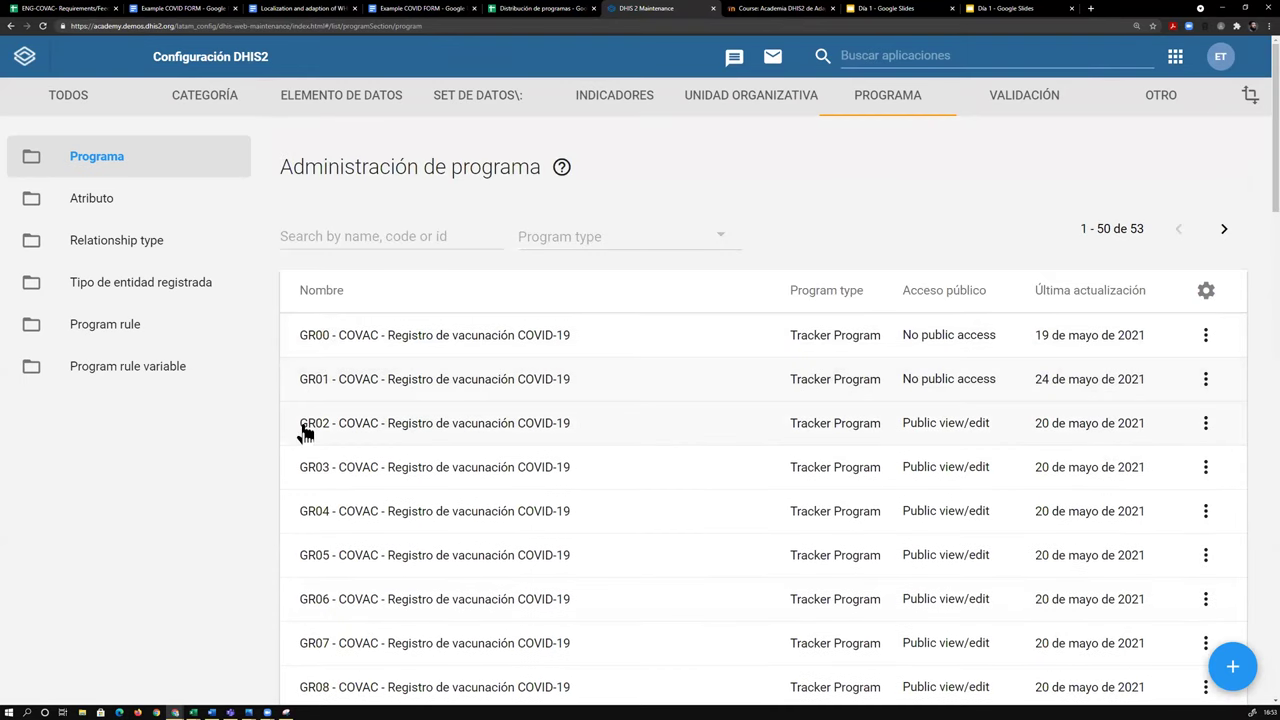
scroll(322, 517, "down", 14)
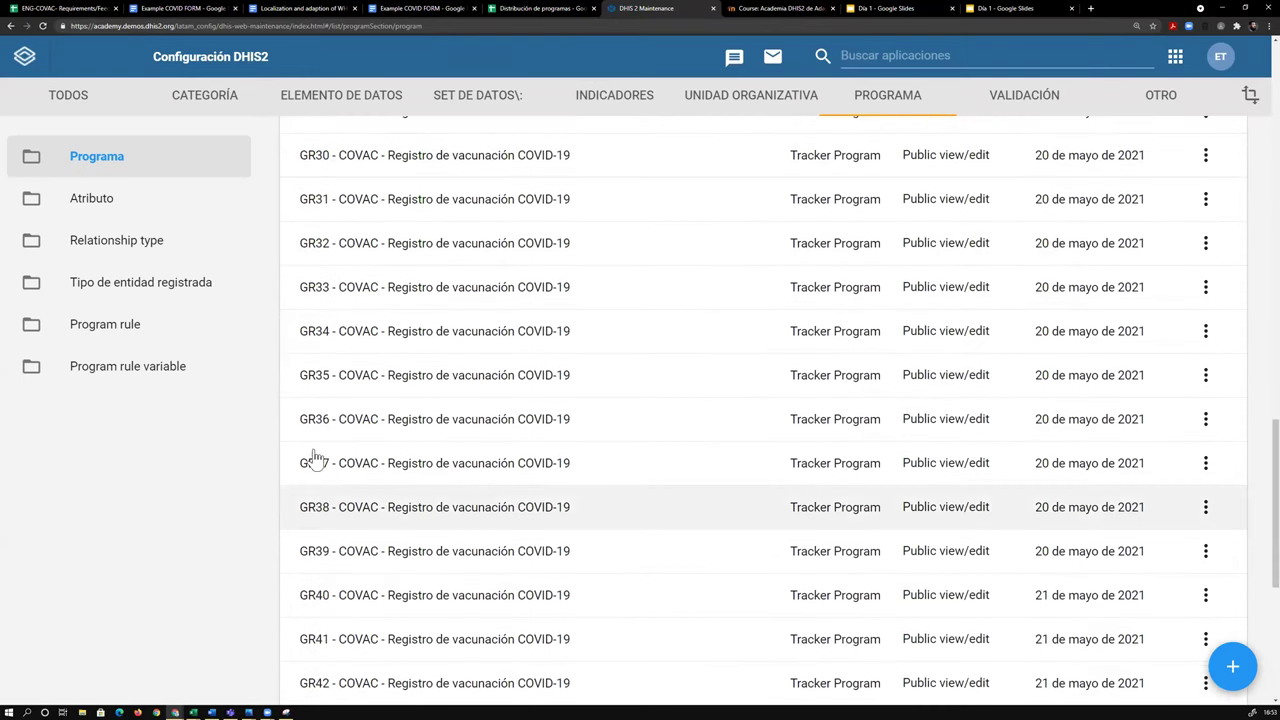
scroll(398, 291, "up", 5)
Step: Find GR45 in cell C46 of the sheet, then return to the DHIS2 program list
left_click(540, 8)
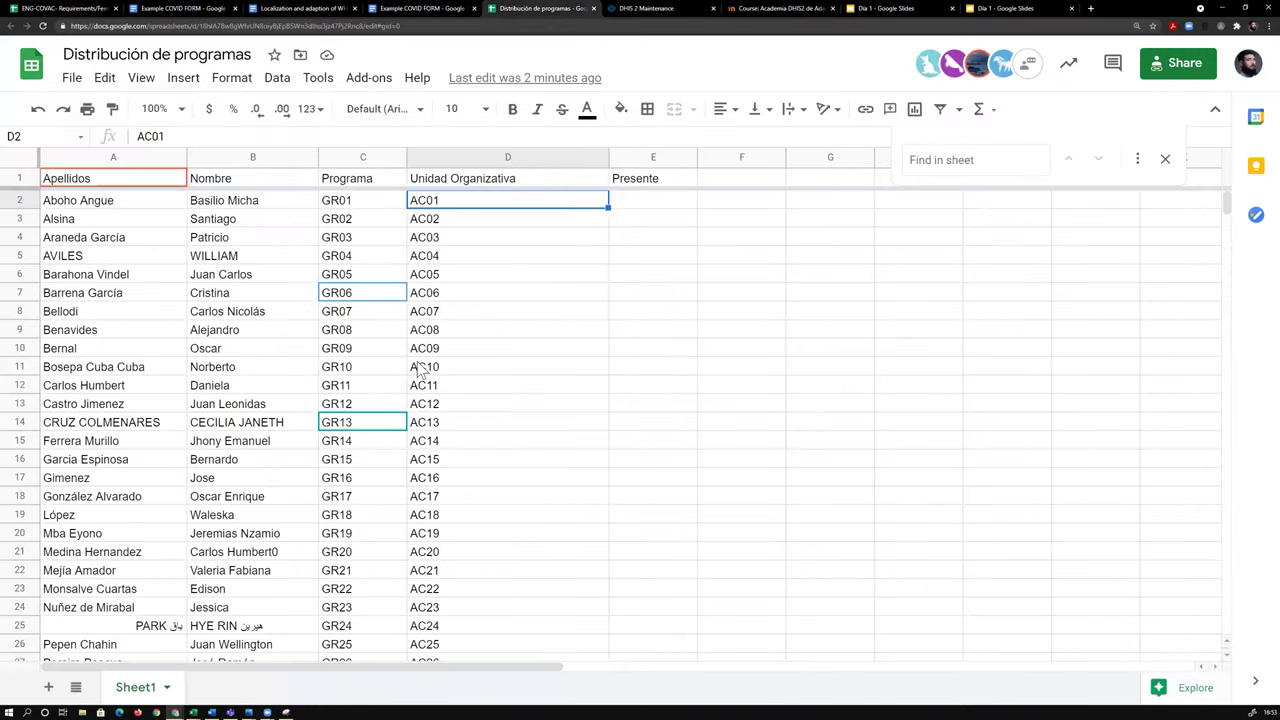
scroll(335, 427, "down", 8)
scroll(147, 375, "up", 4)
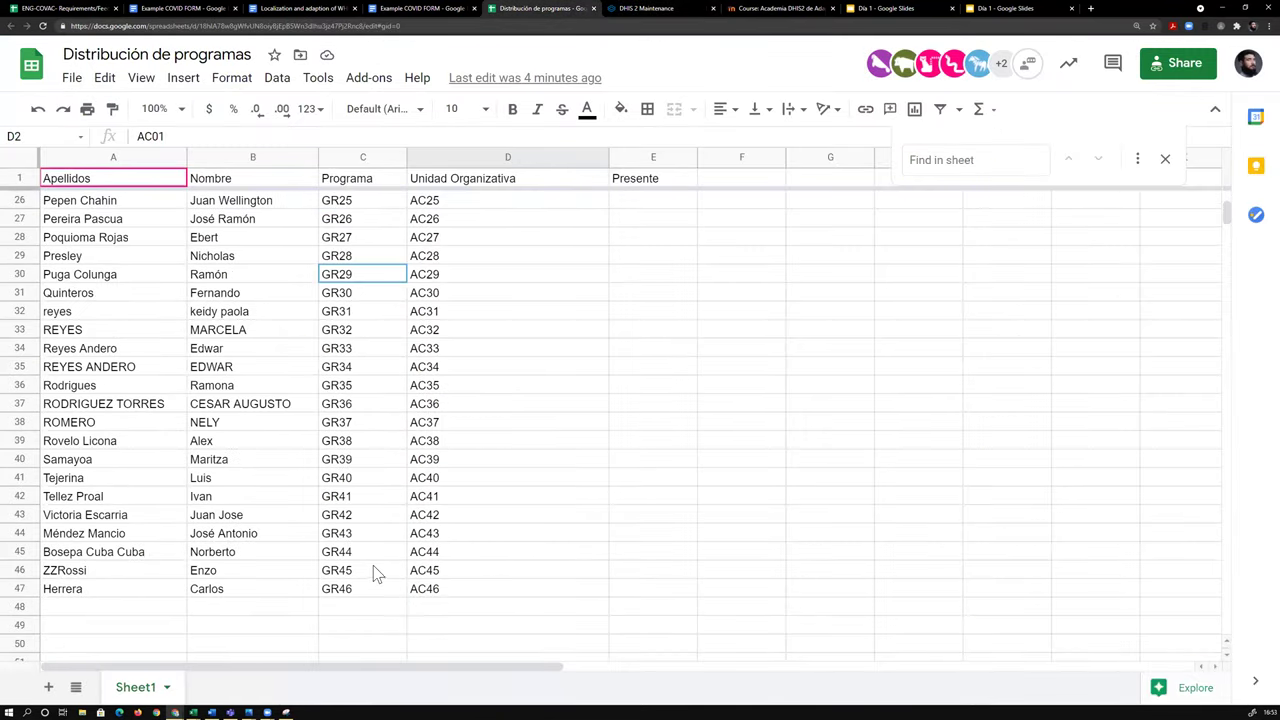
left_click(336, 572)
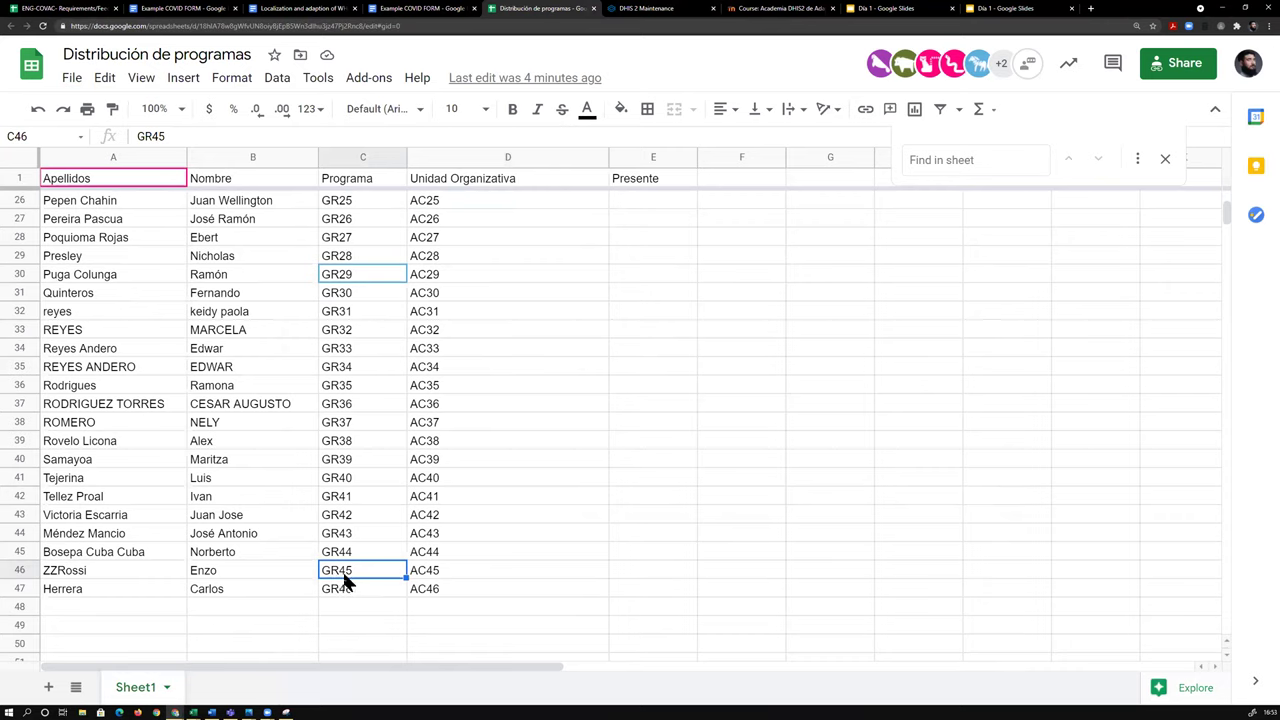
key("ctrl+Tab")
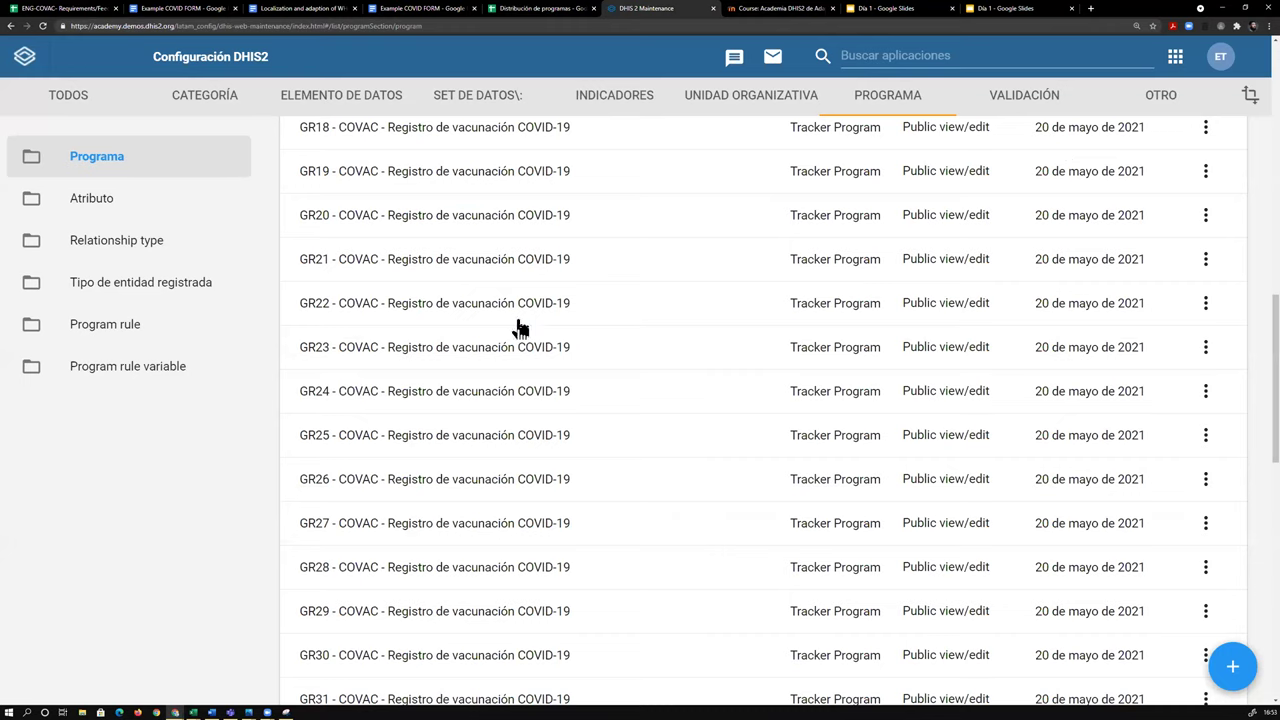
Step: Search the program list and open Configuración de uso compartido for the GR45 program
scroll(369, 223, "up", 10)
left_click(369, 232)
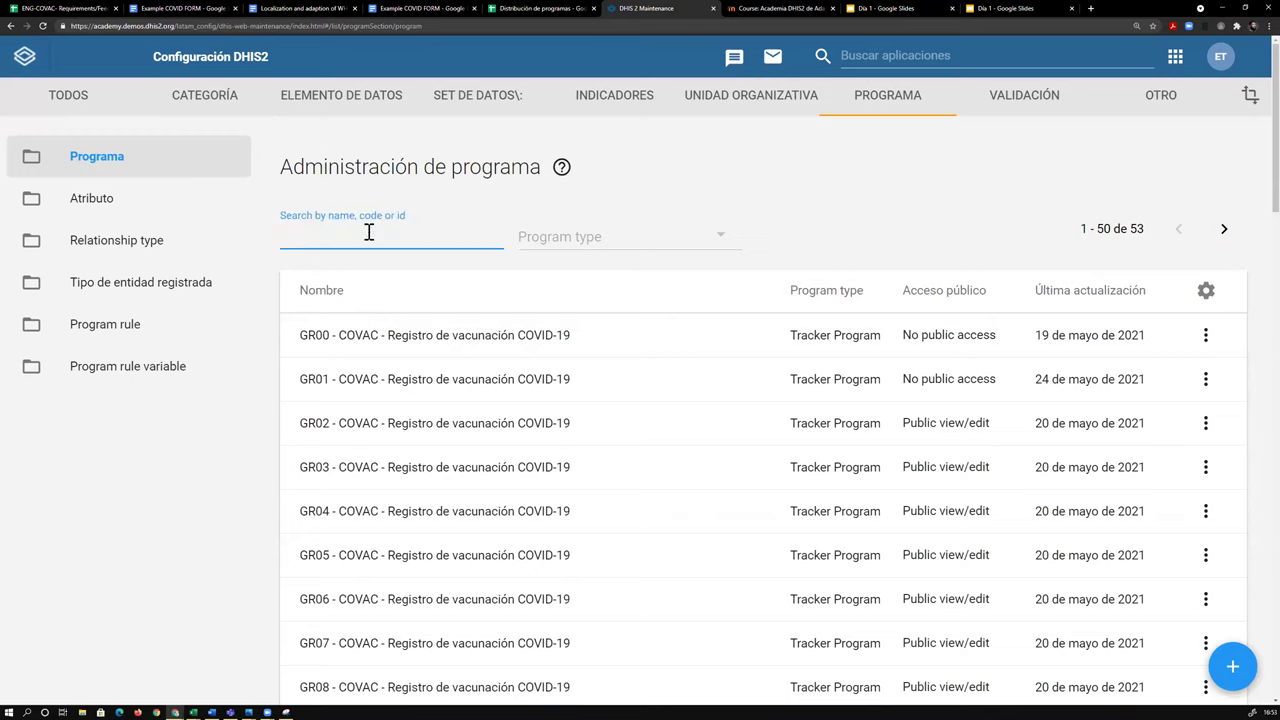
type("gr45")
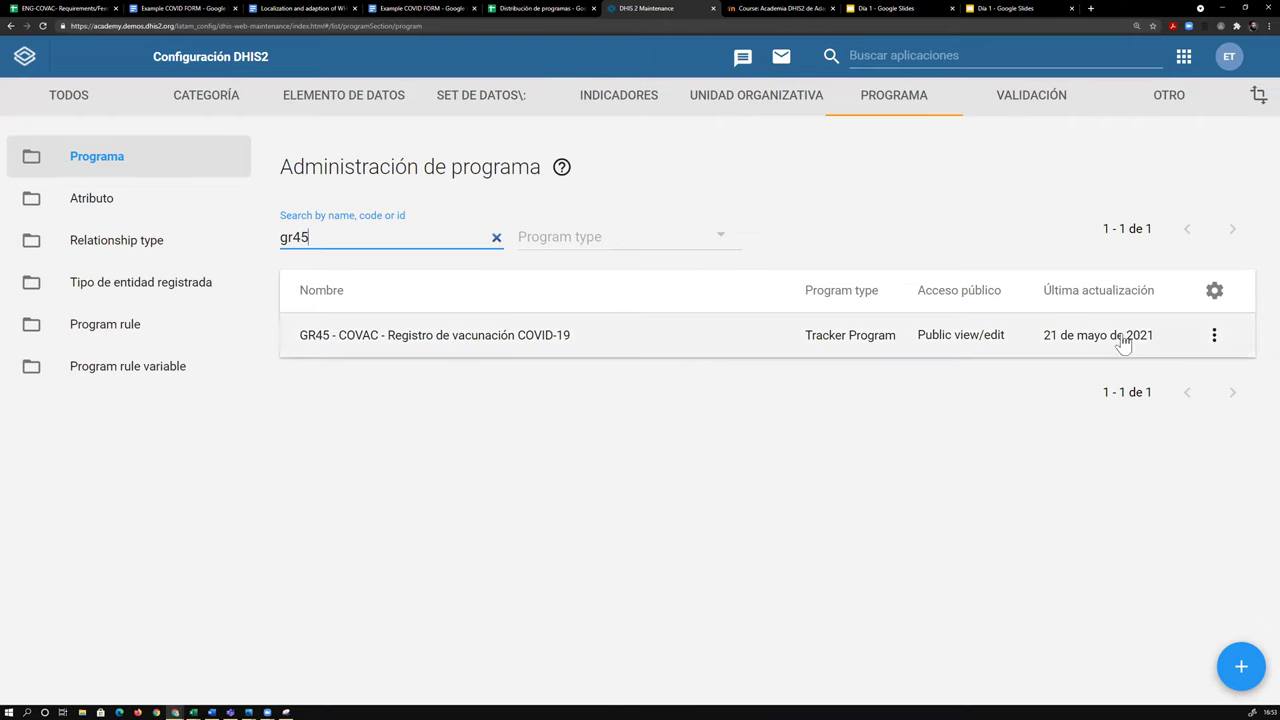
left_click(1220, 337)
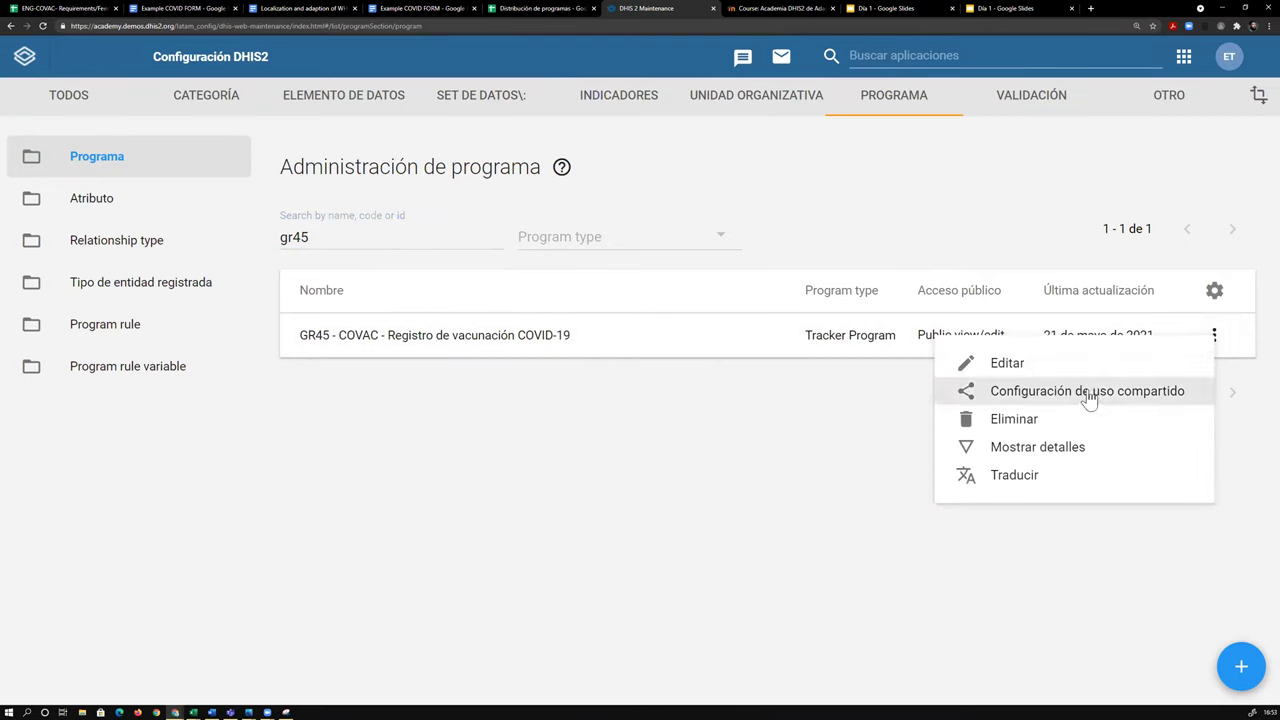
left_click(1209, 346)
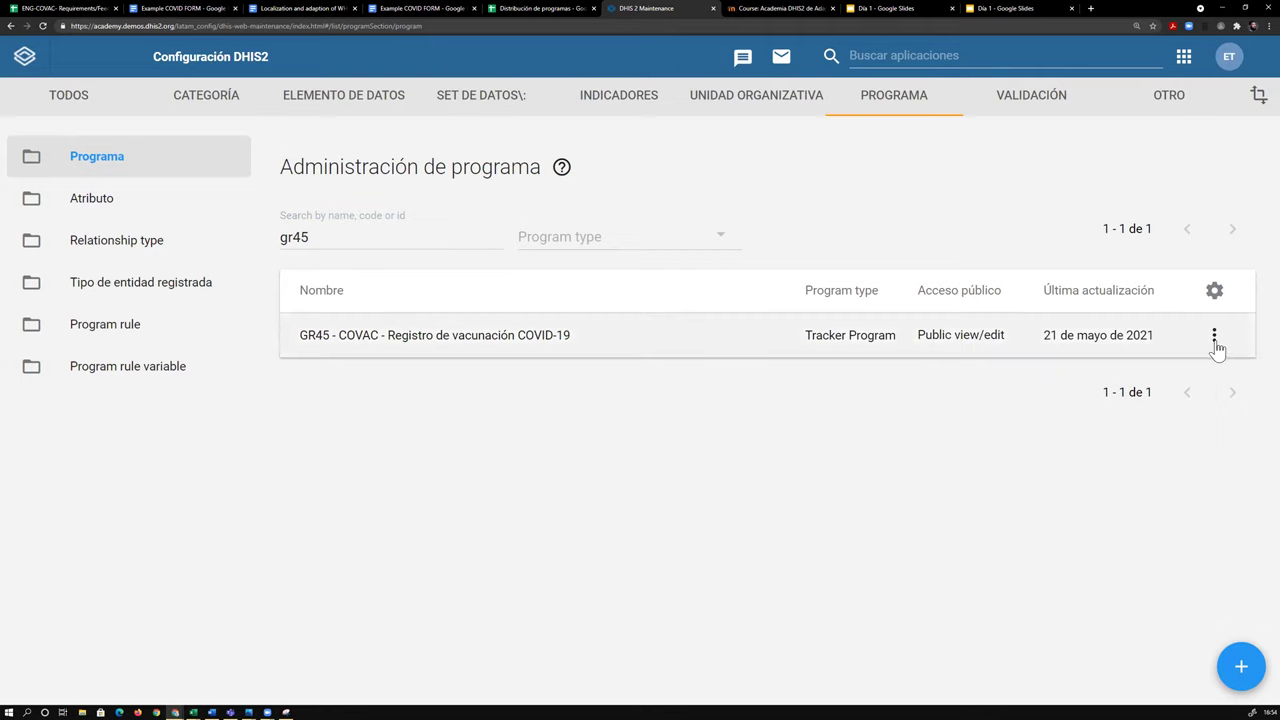
left_click(1215, 346)
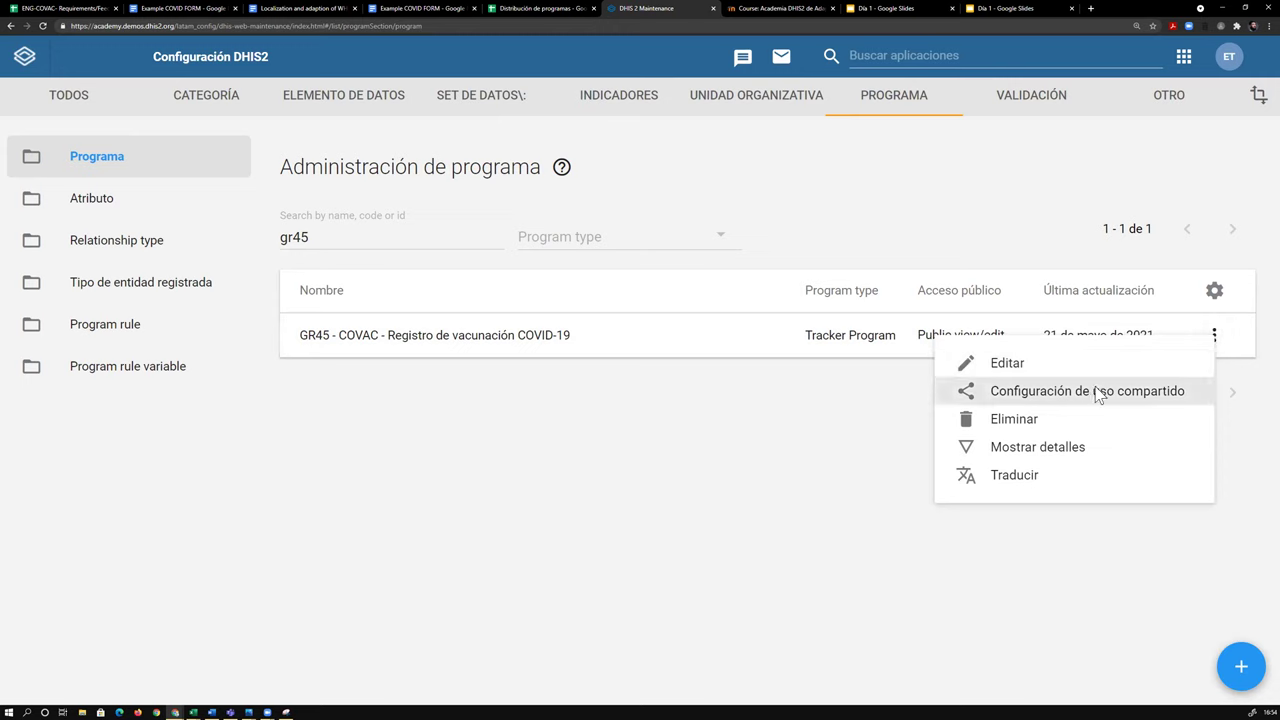
left_click(1099, 396)
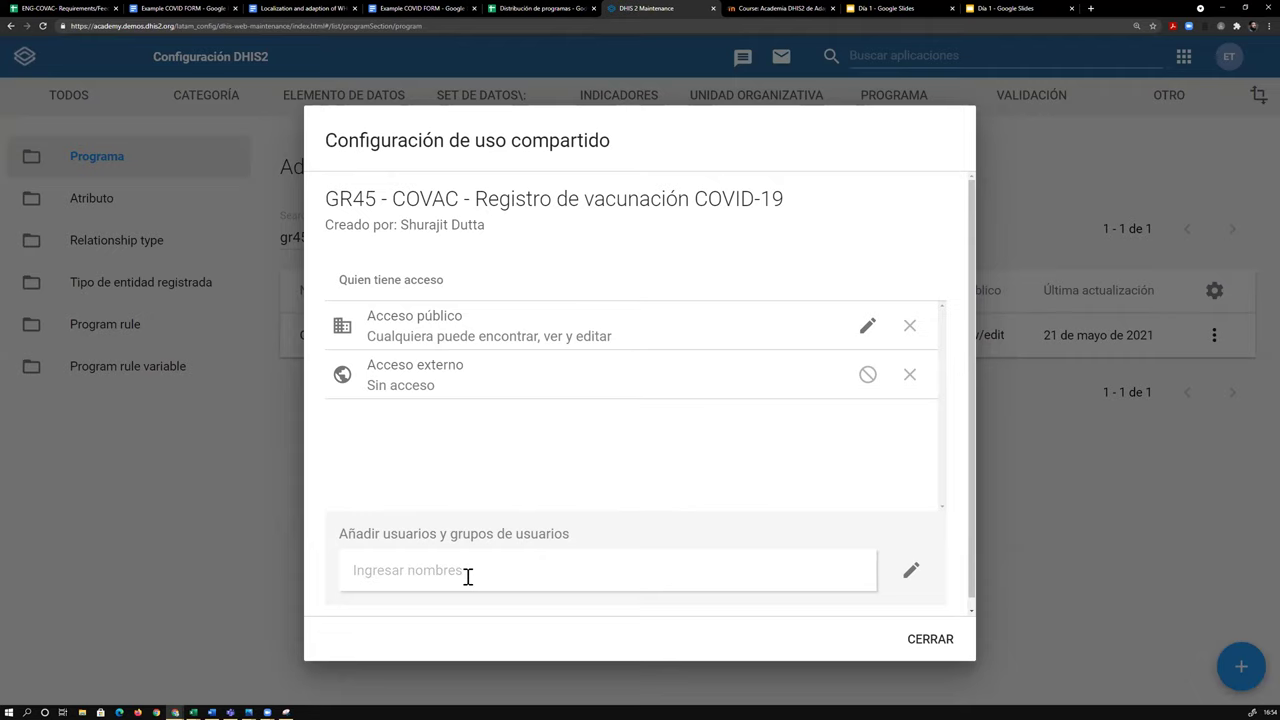
Step: Add the user by name and set public access to Sin acceso for metadata and data
type("enzo")
left_click(519, 631)
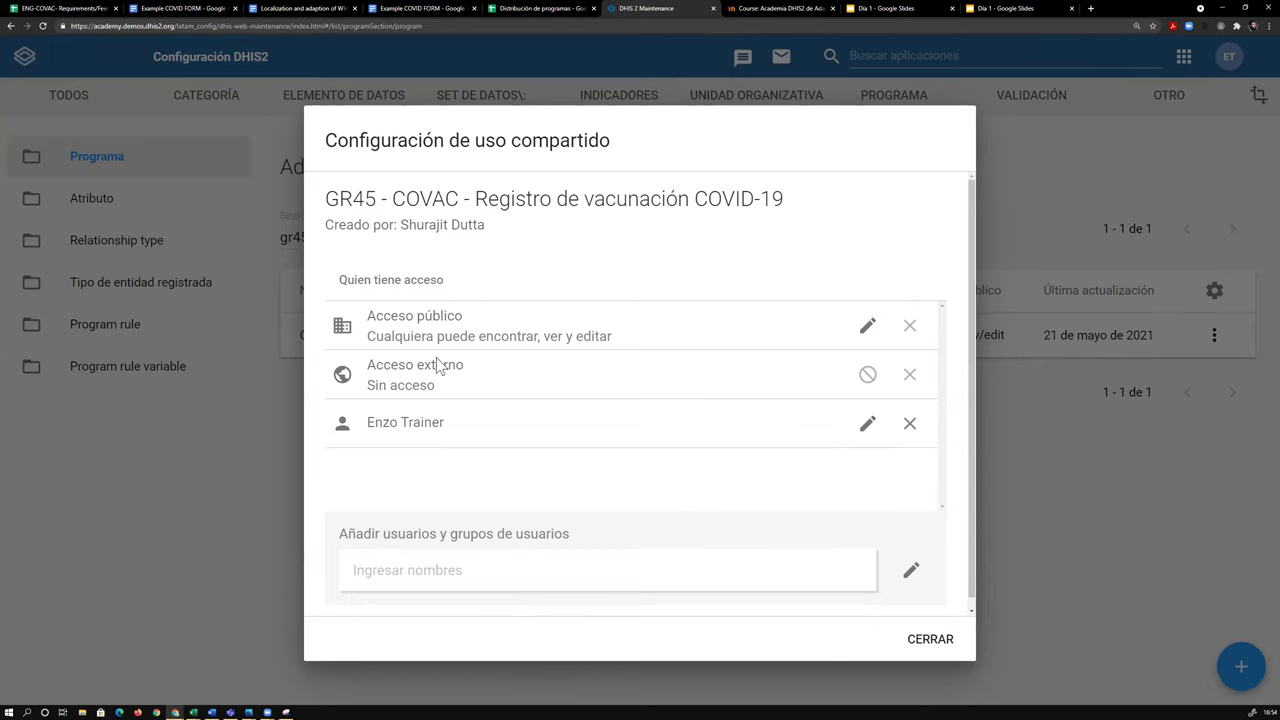
left_click(863, 327)
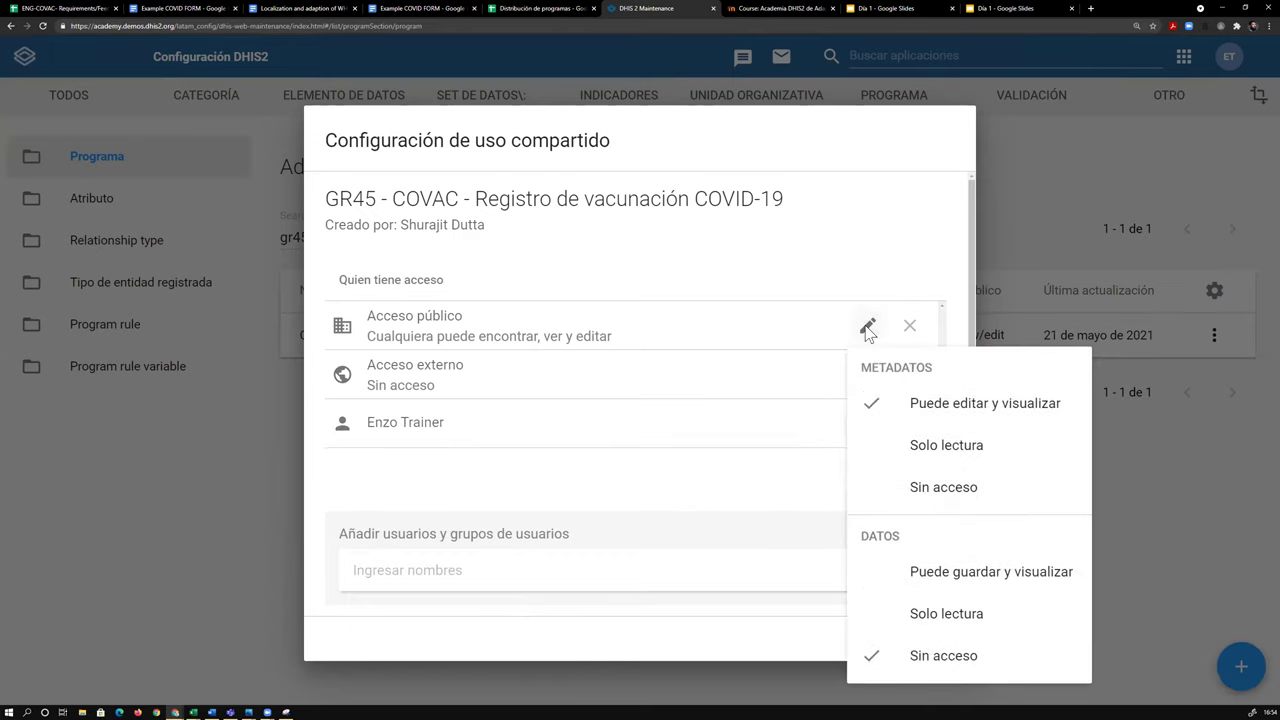
left_click(915, 491)
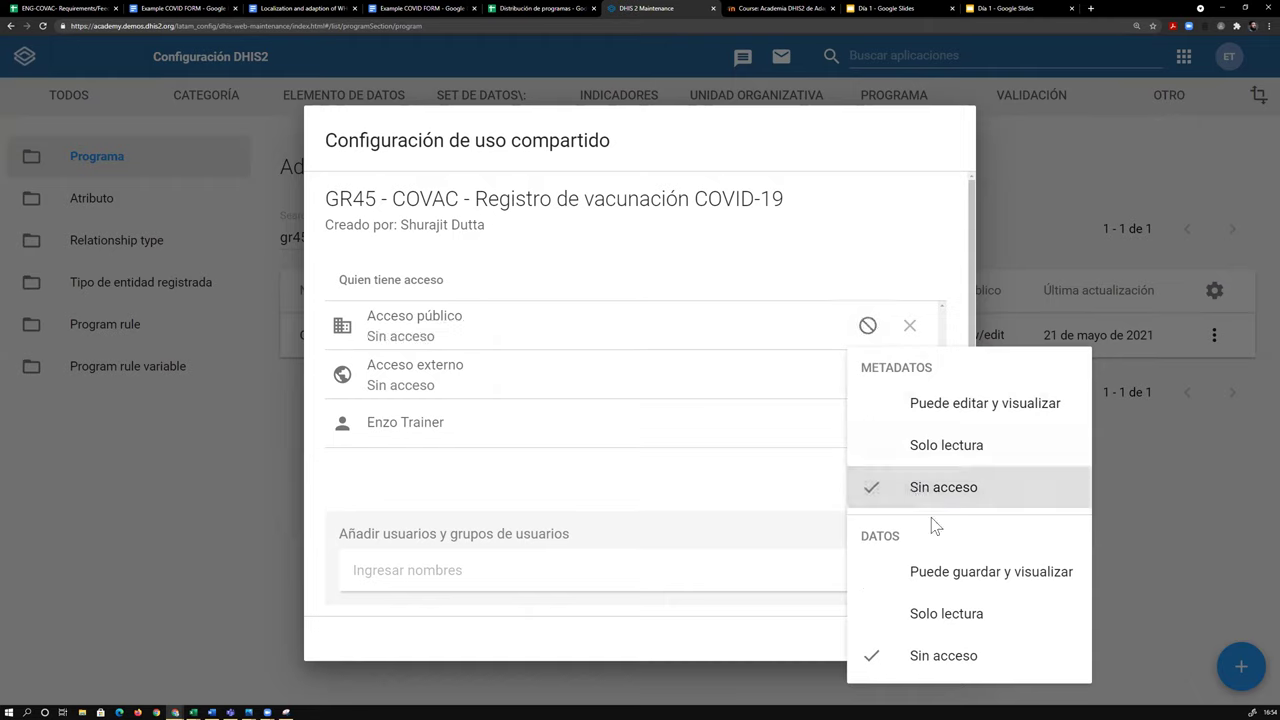
left_click(938, 583)
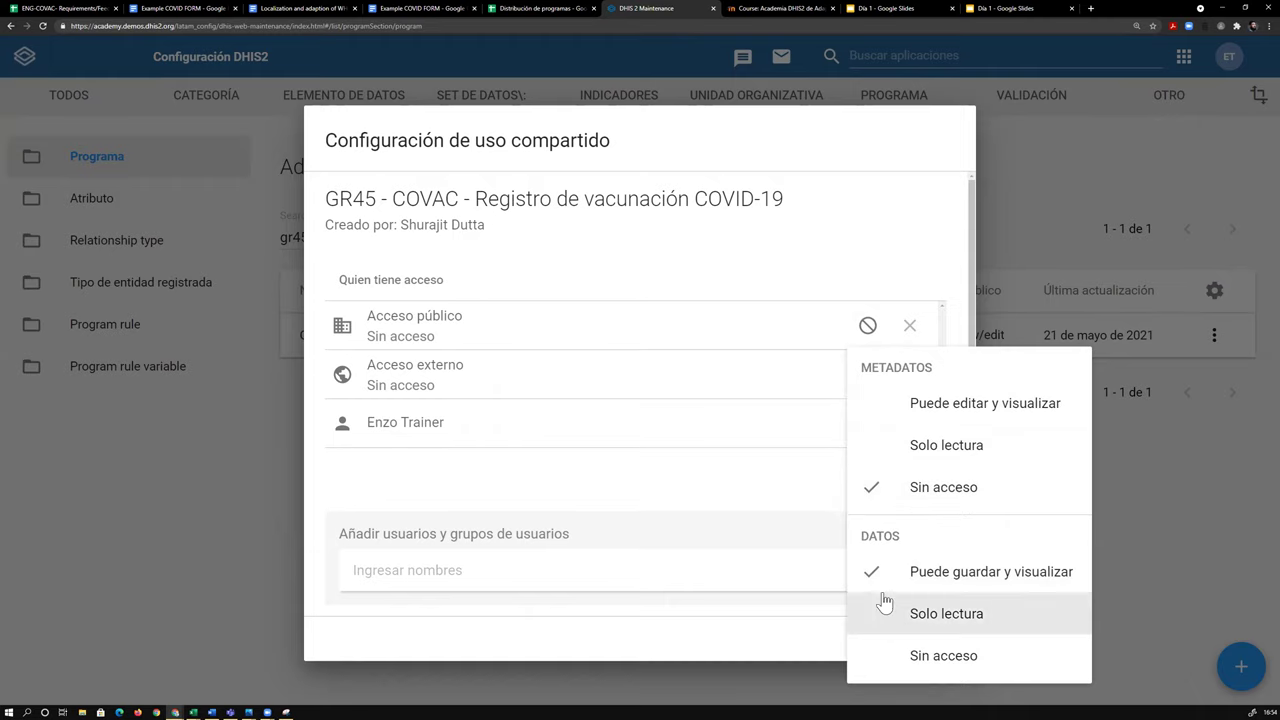
left_click(928, 656)
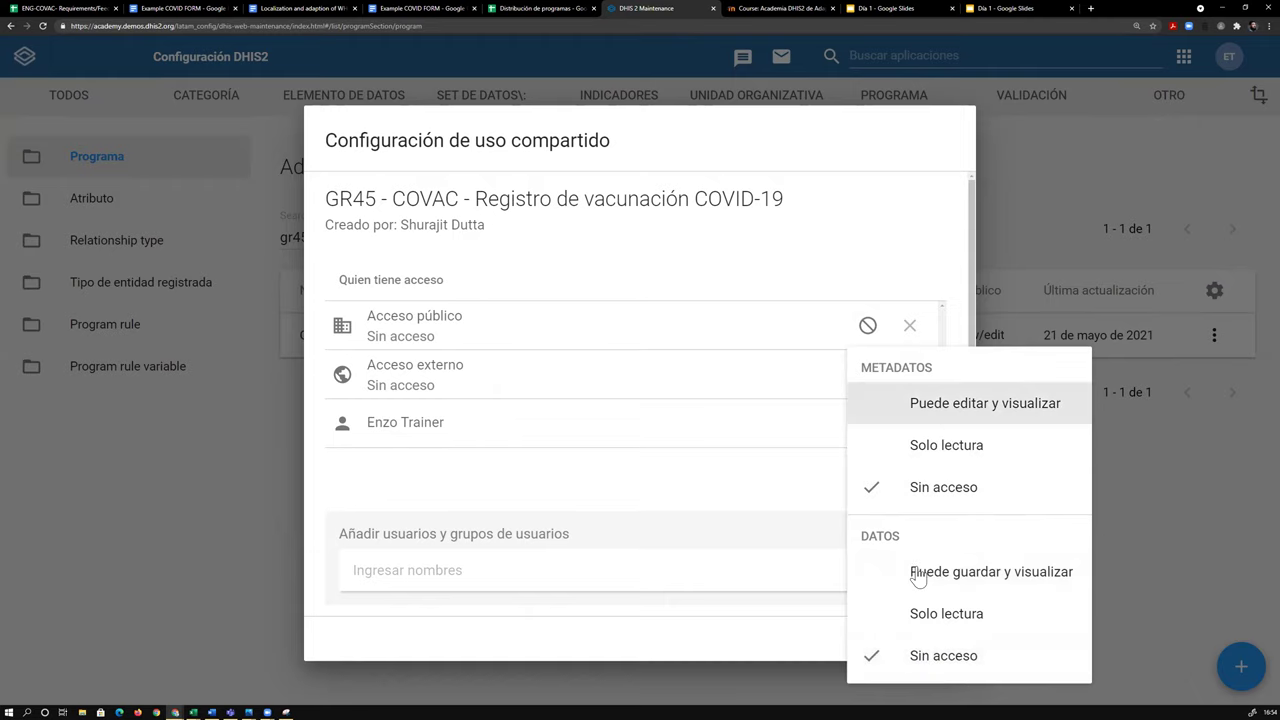
left_click(706, 481)
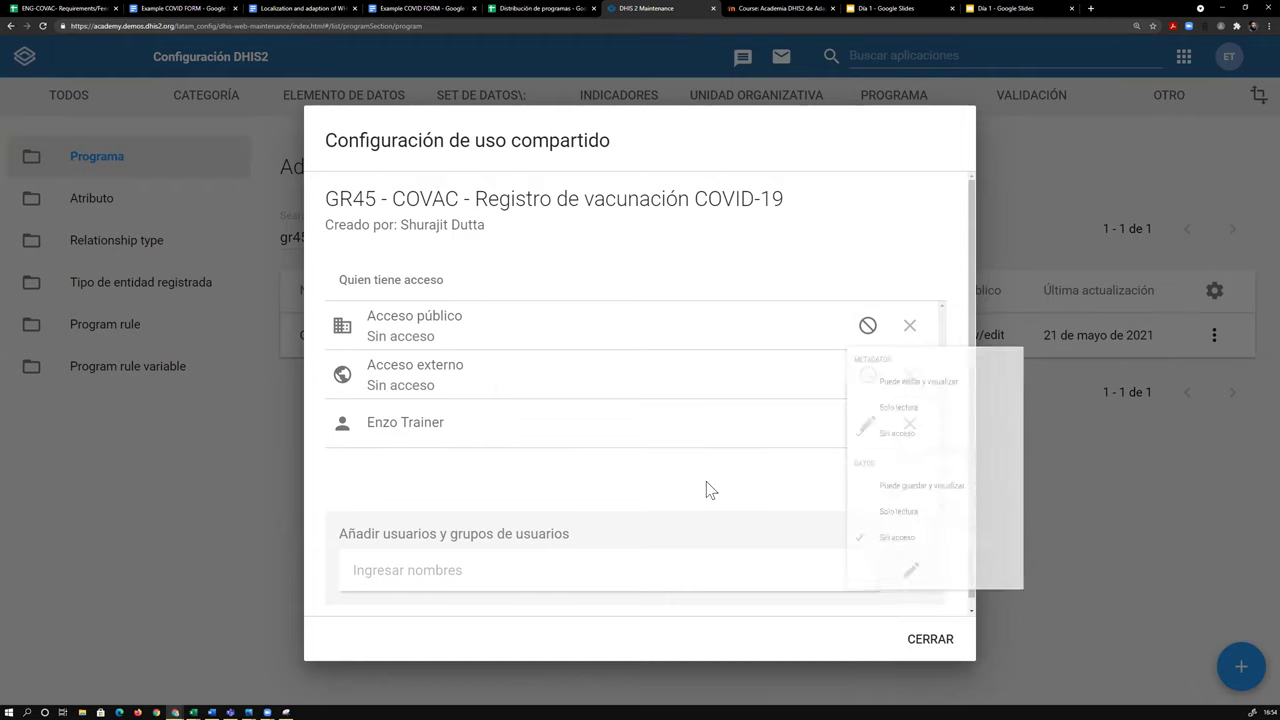
Step: Give the added user Puede guardar y visualizar data access and close the sharing dialog
triple_click(407, 425)
left_click(806, 423)
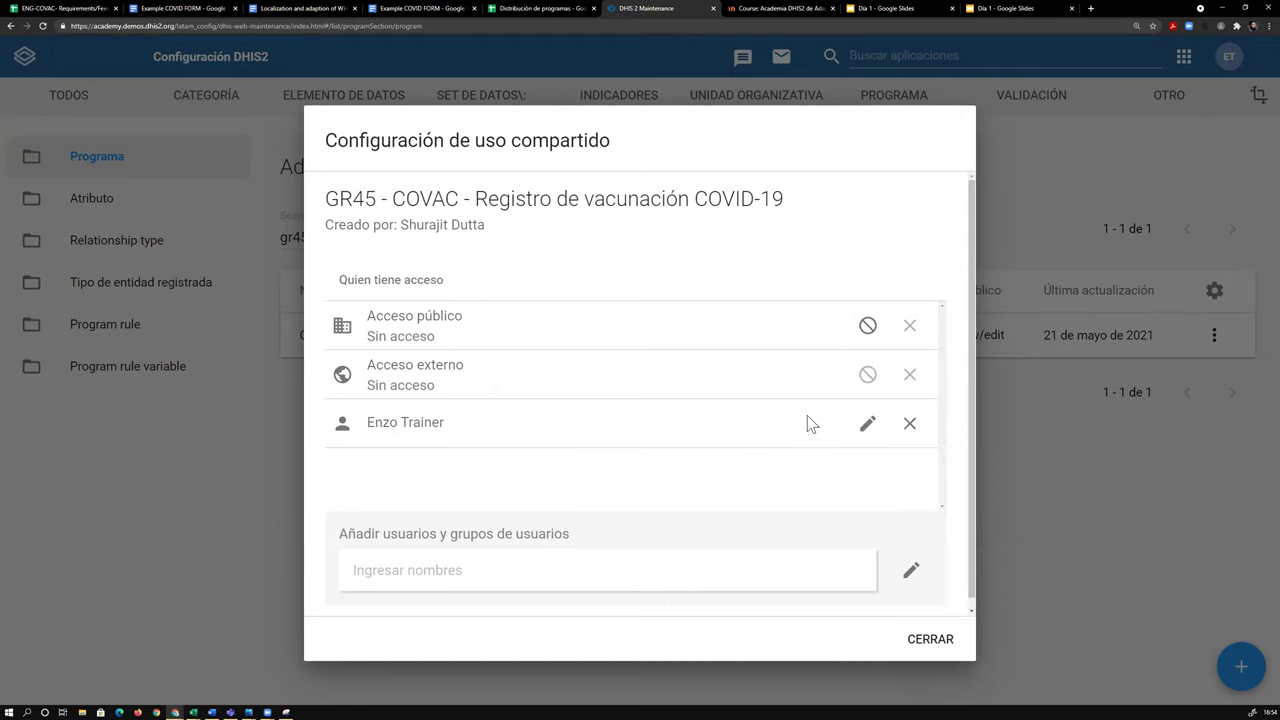
left_click(866, 425)
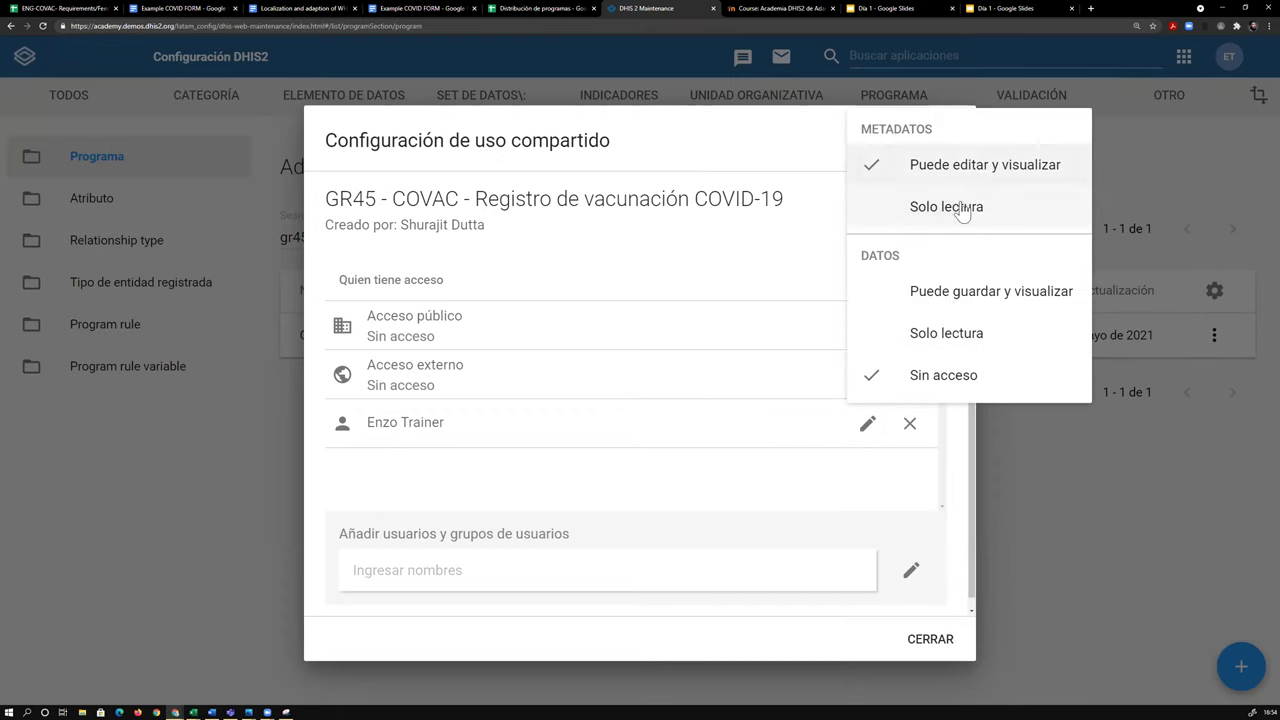
left_click(985, 291)
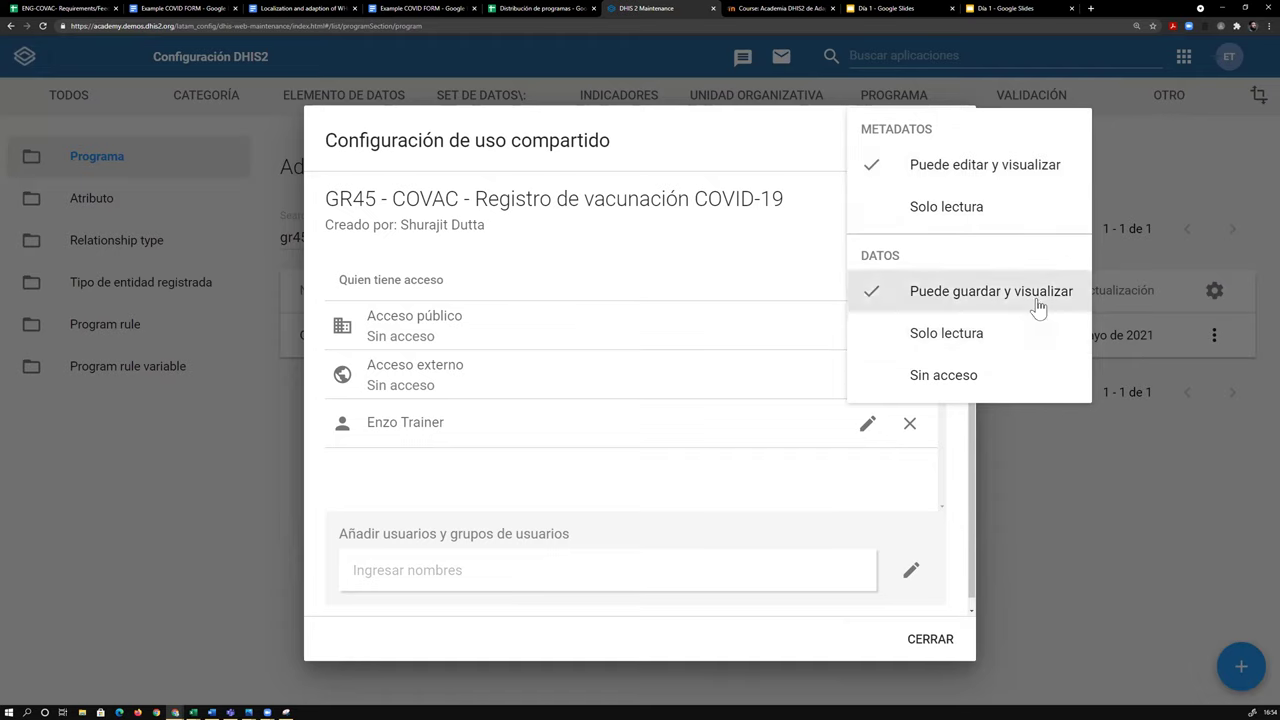
left_click(655, 466)
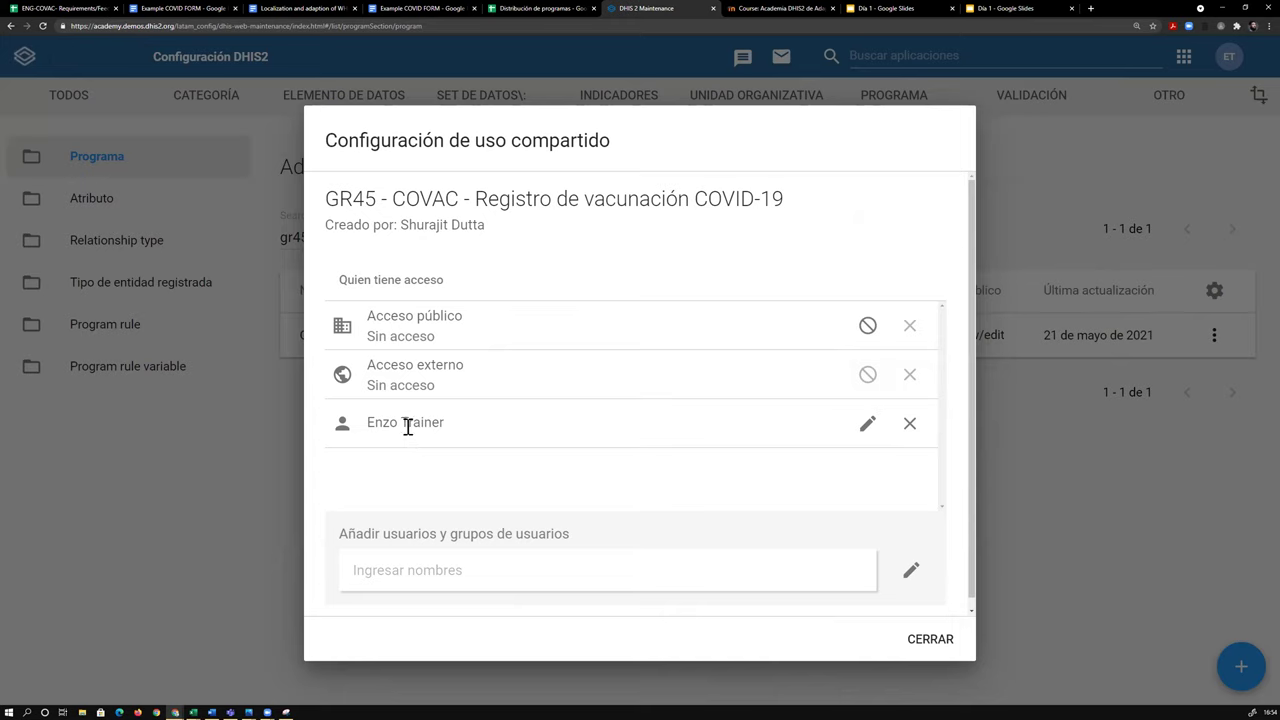
double_click(408, 424)
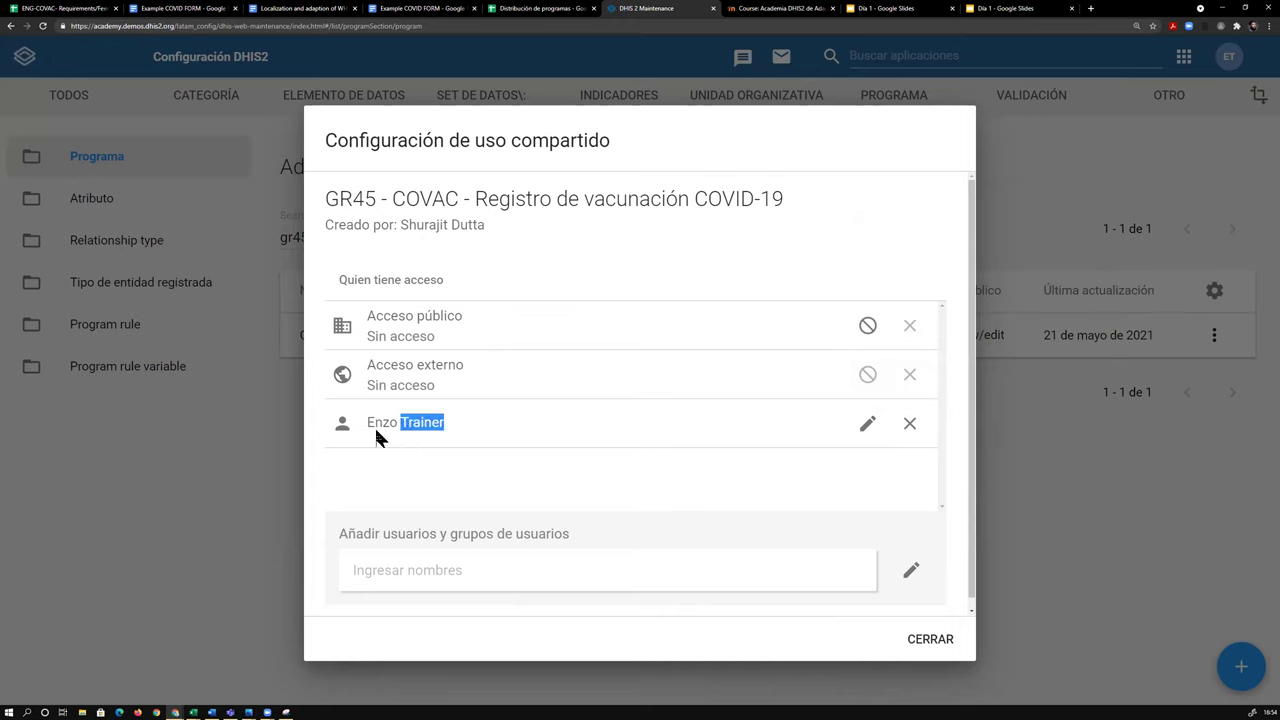
left_click_drag(370, 423, 484, 411)
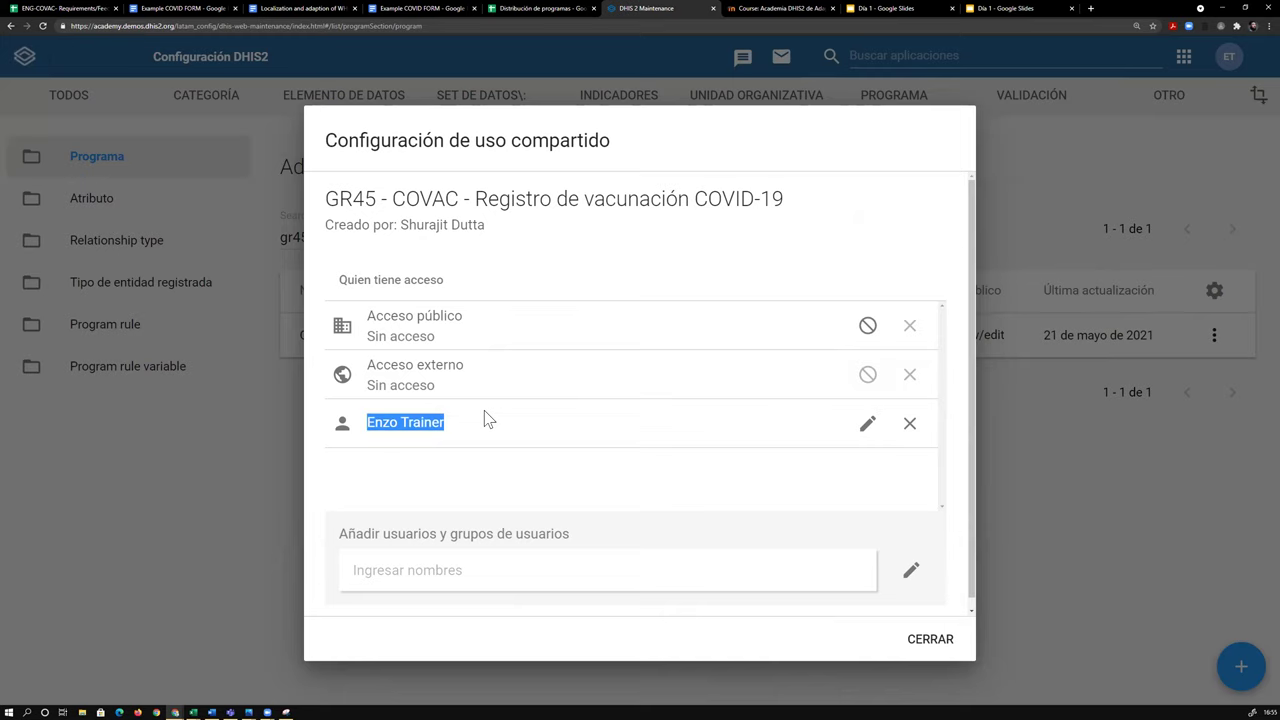
left_click(410, 492)
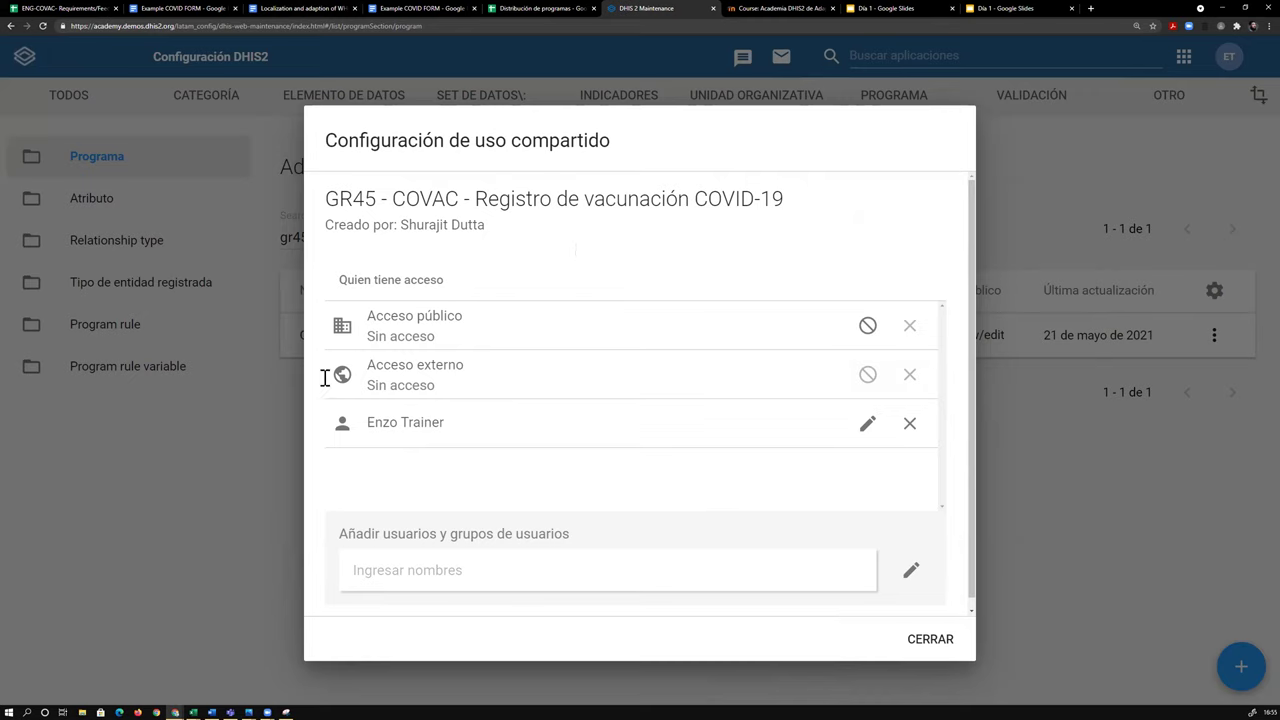
left_click(950, 650)
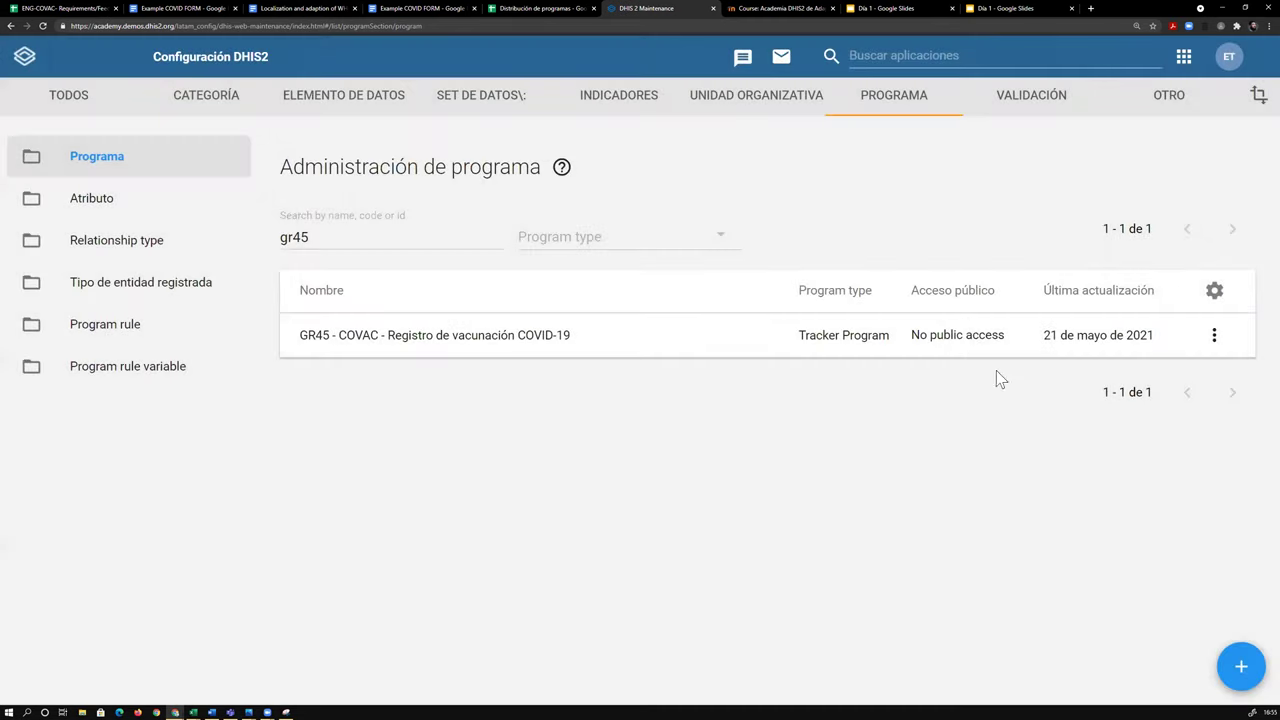
Step: Open the GR45 program's edit form at step 5, Acceso
left_click(547, 359)
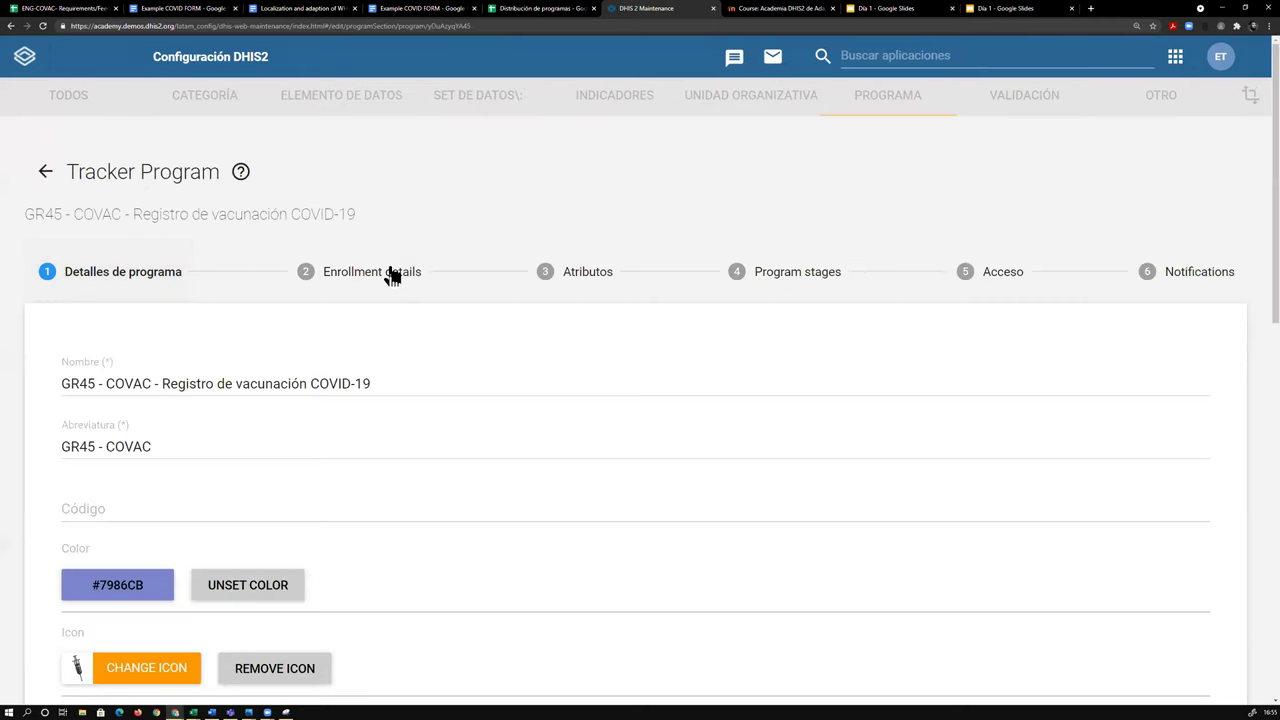
left_click(984, 290)
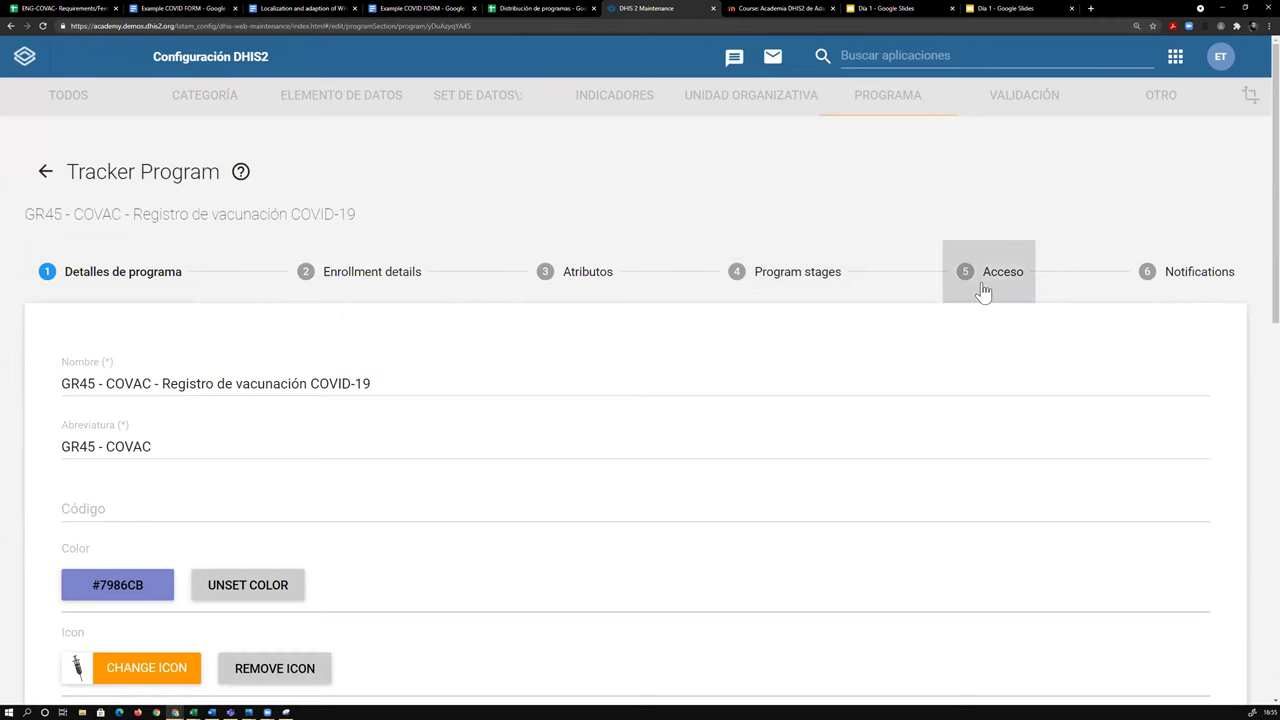
scroll(264, 336, "down", 3)
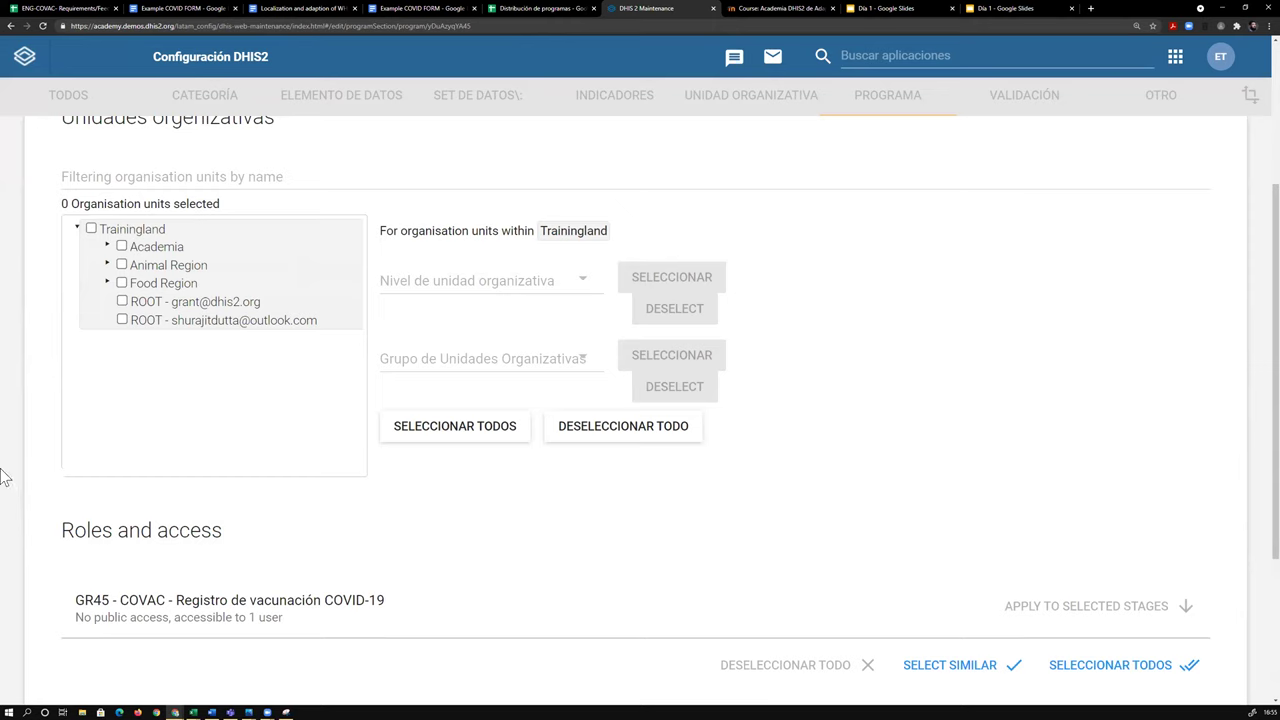
Step: Expand Academia in the organisation unit tree to reveal its AC units
left_click(107, 247)
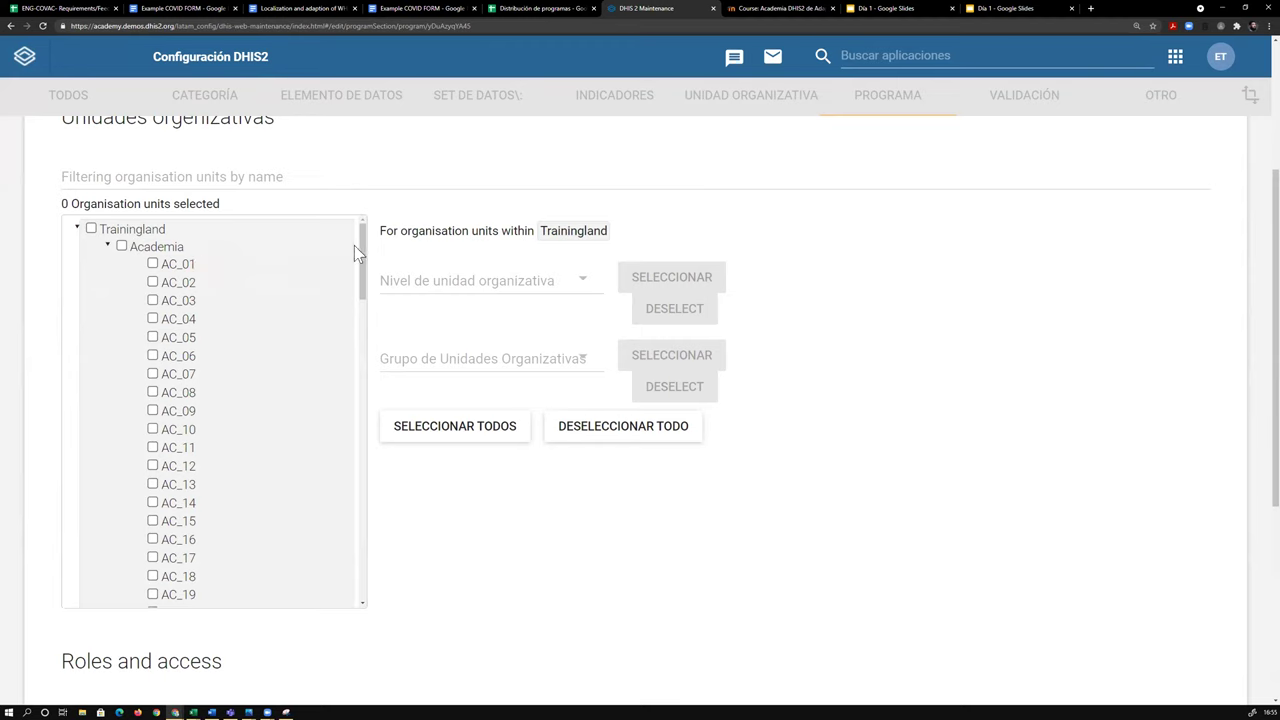
left_click_drag(362, 251, 354, 281)
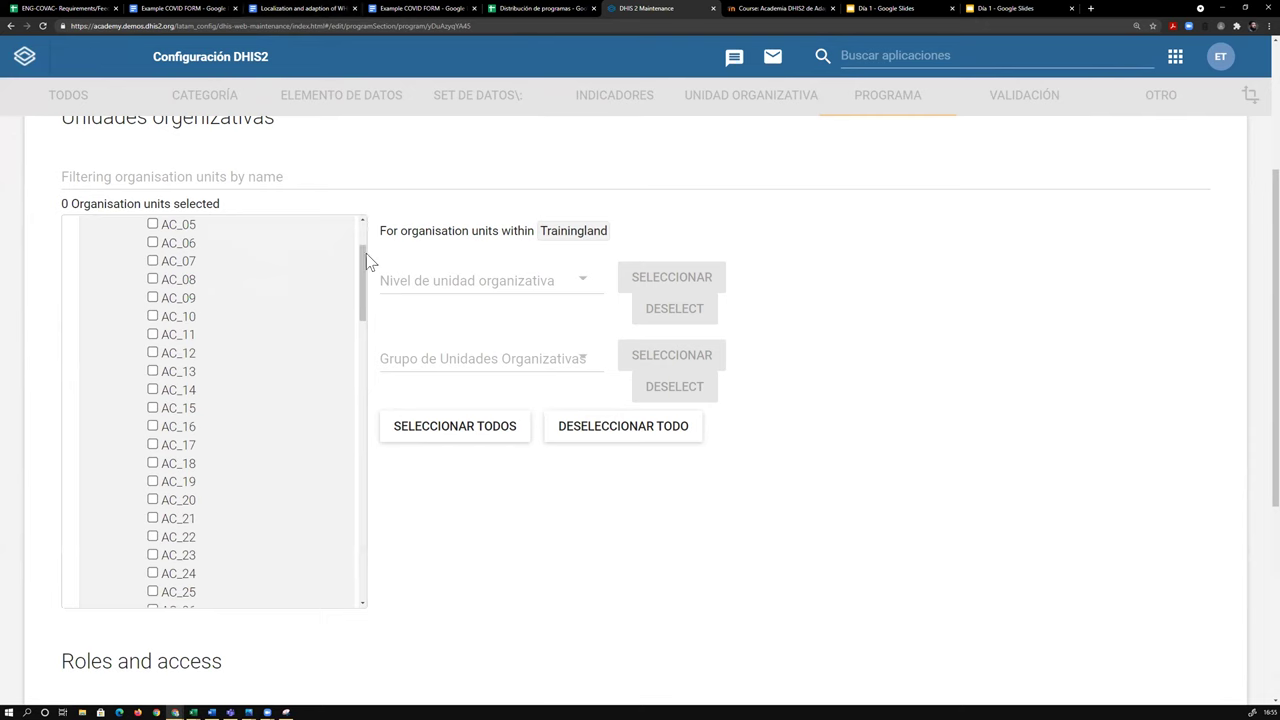
left_click_drag(361, 268, 361, 315)
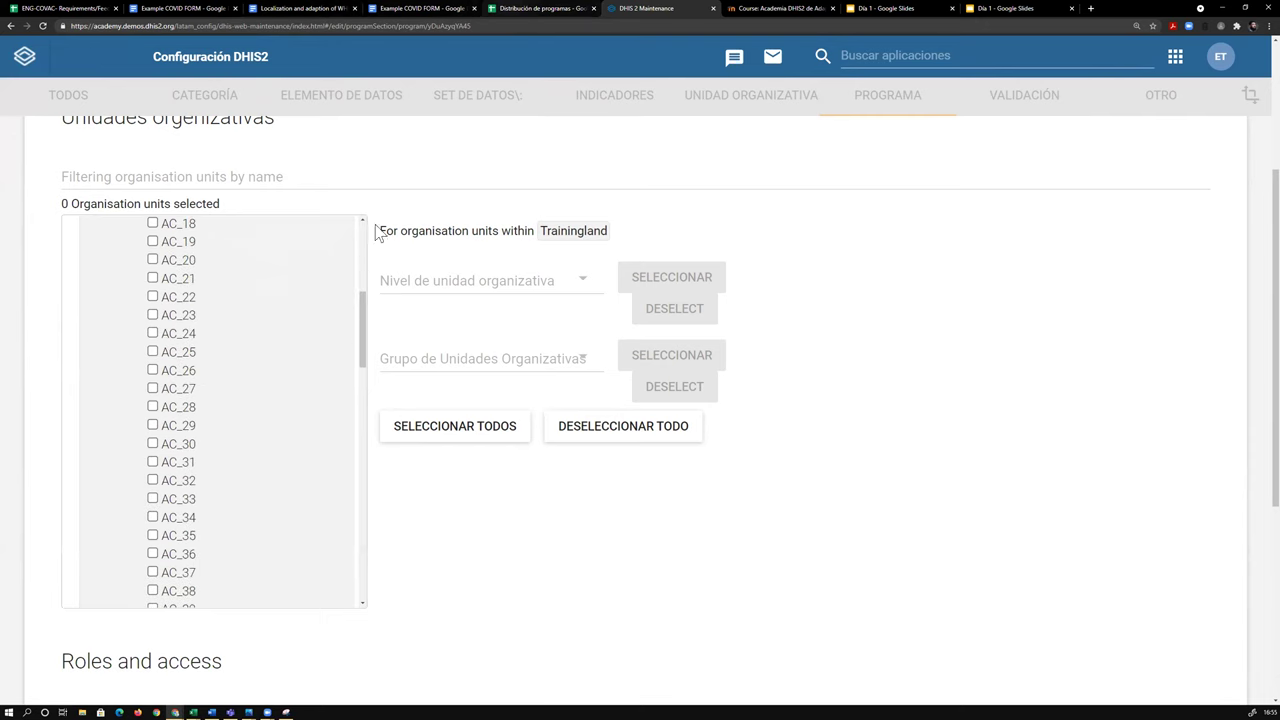
key("ctrl+shift+Tab")
Step: Check that row 46 of the sheet pairs GR45 with AC45, then return to DHIS2
left_click(456, 236)
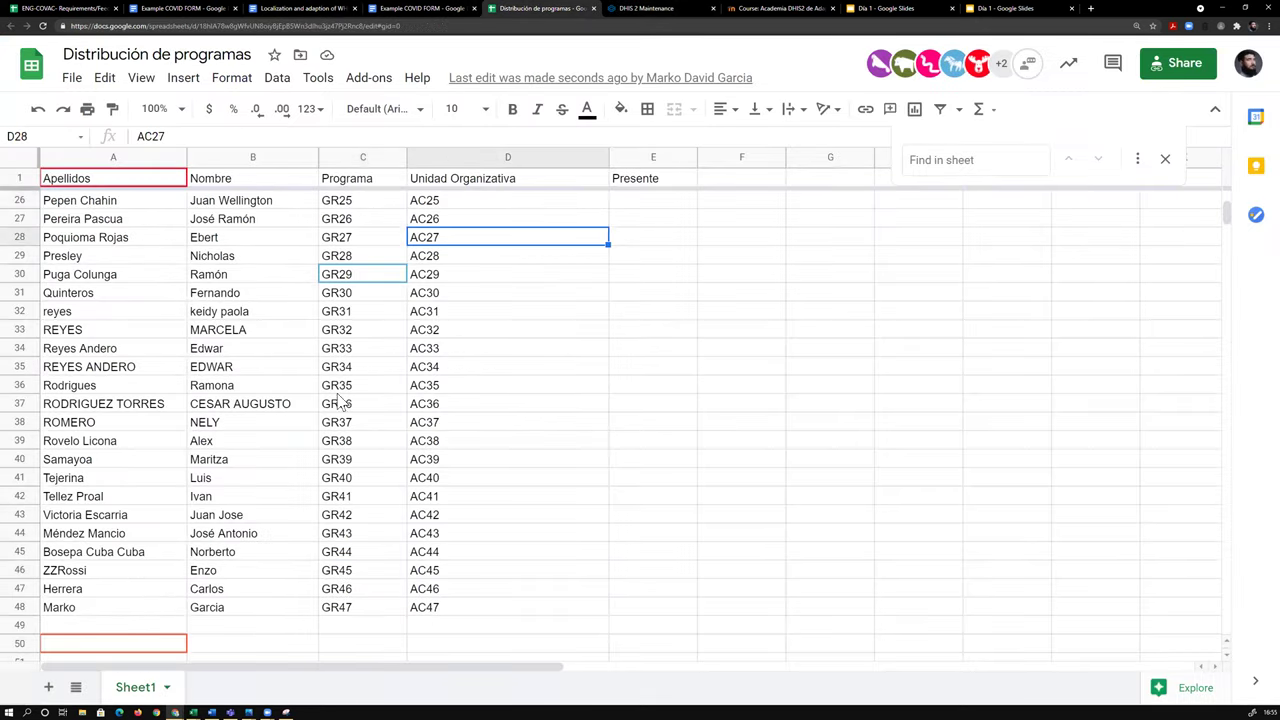
left_click(174, 477)
left_click(80, 570)
left_click(205, 575)
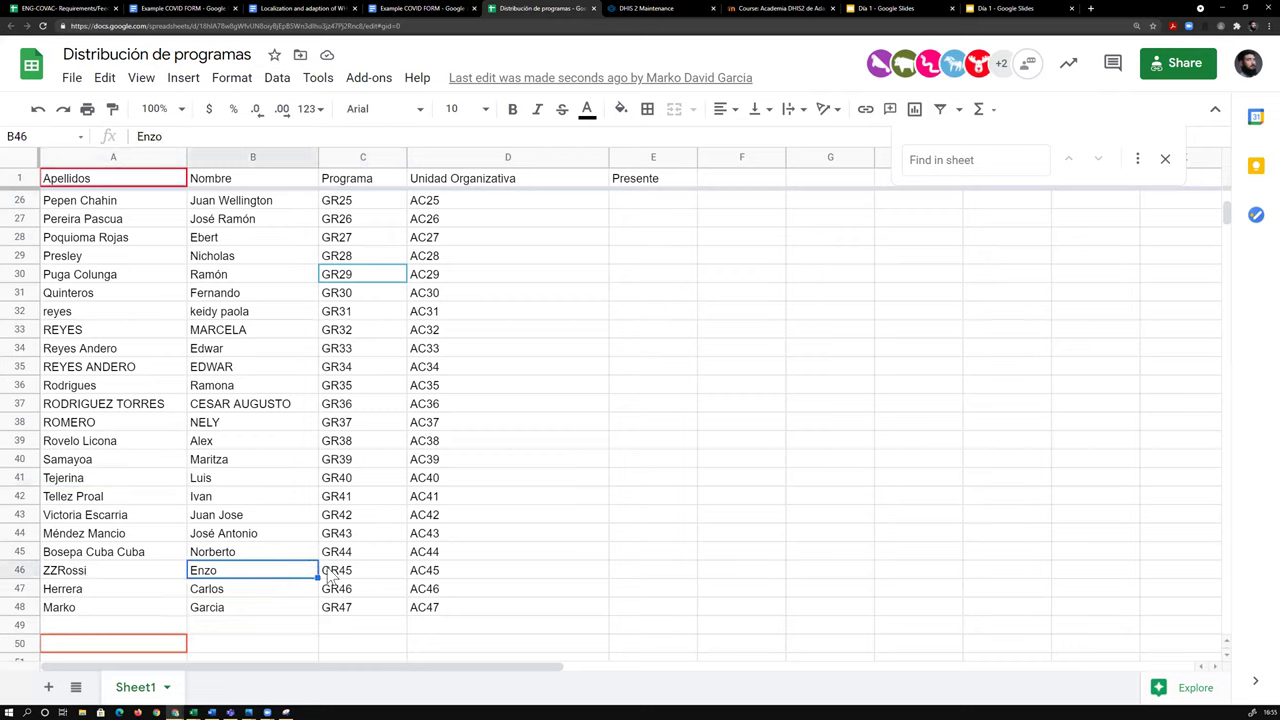
left_click(332, 575)
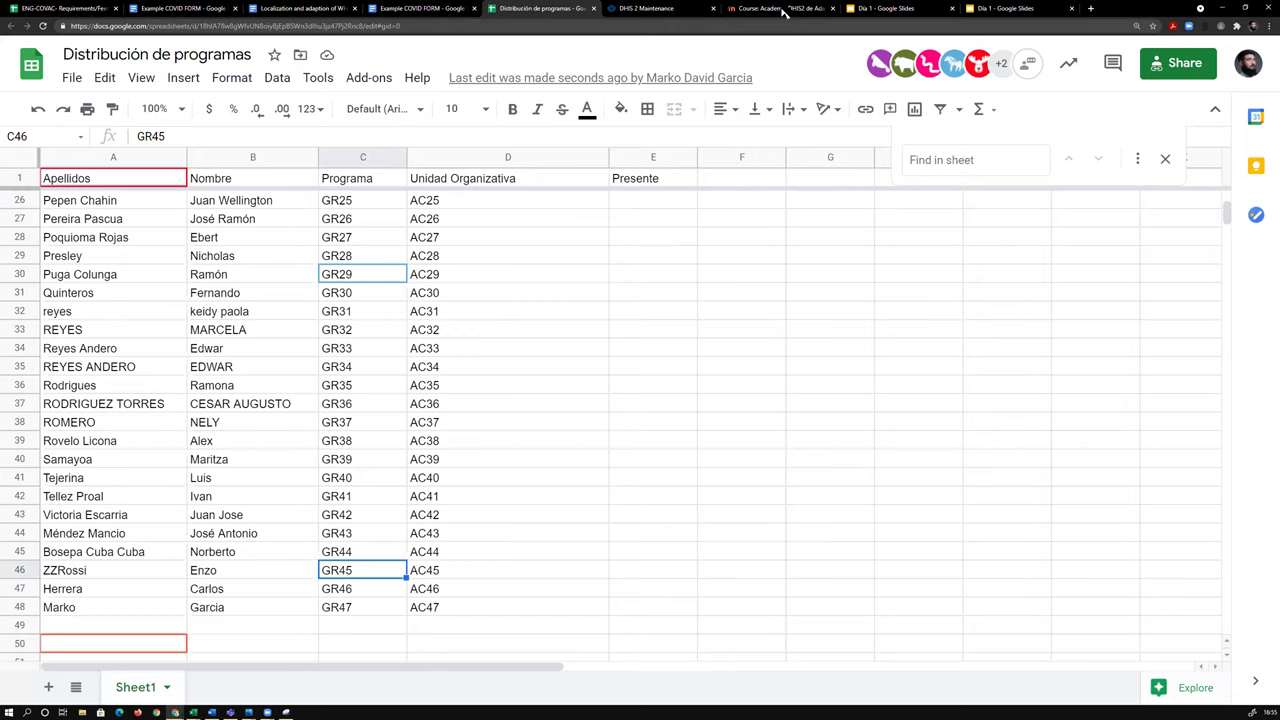
left_click(660, 9)
scroll(180, 322, "up", 8)
scroll(906, 315, "down", 3)
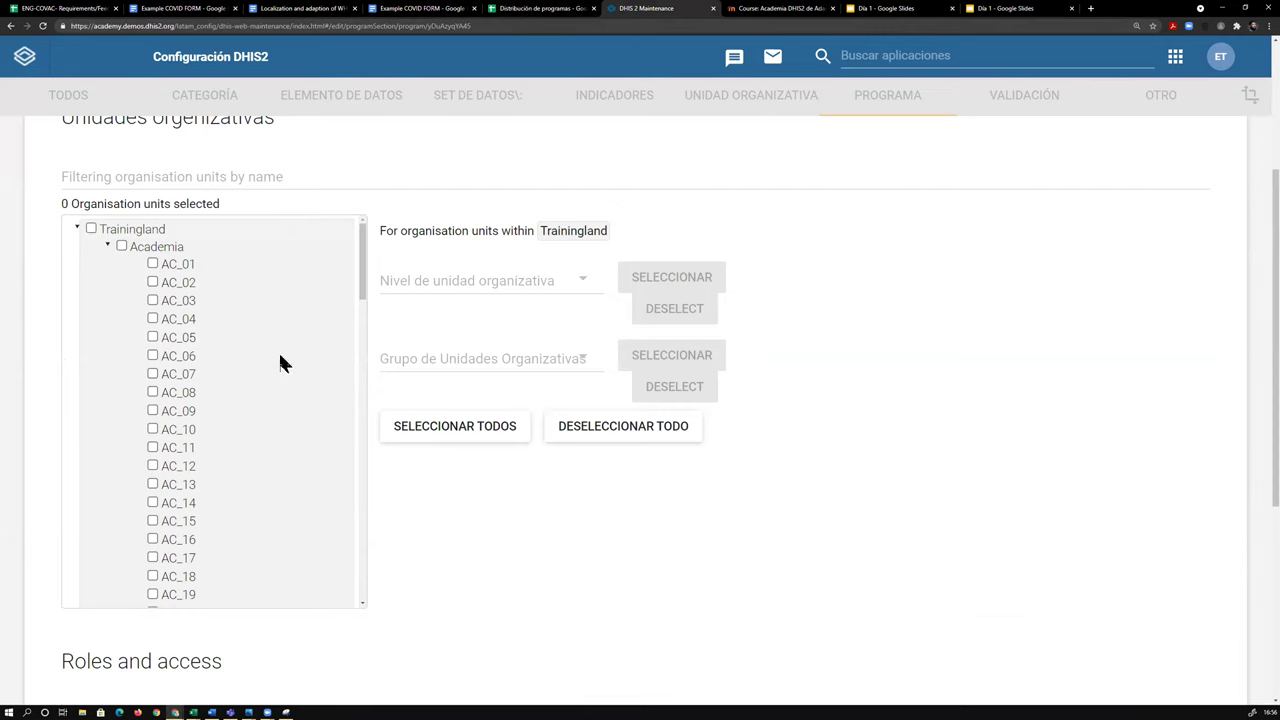
left_click_drag(280, 356, 330, 262)
left_click(317, 190)
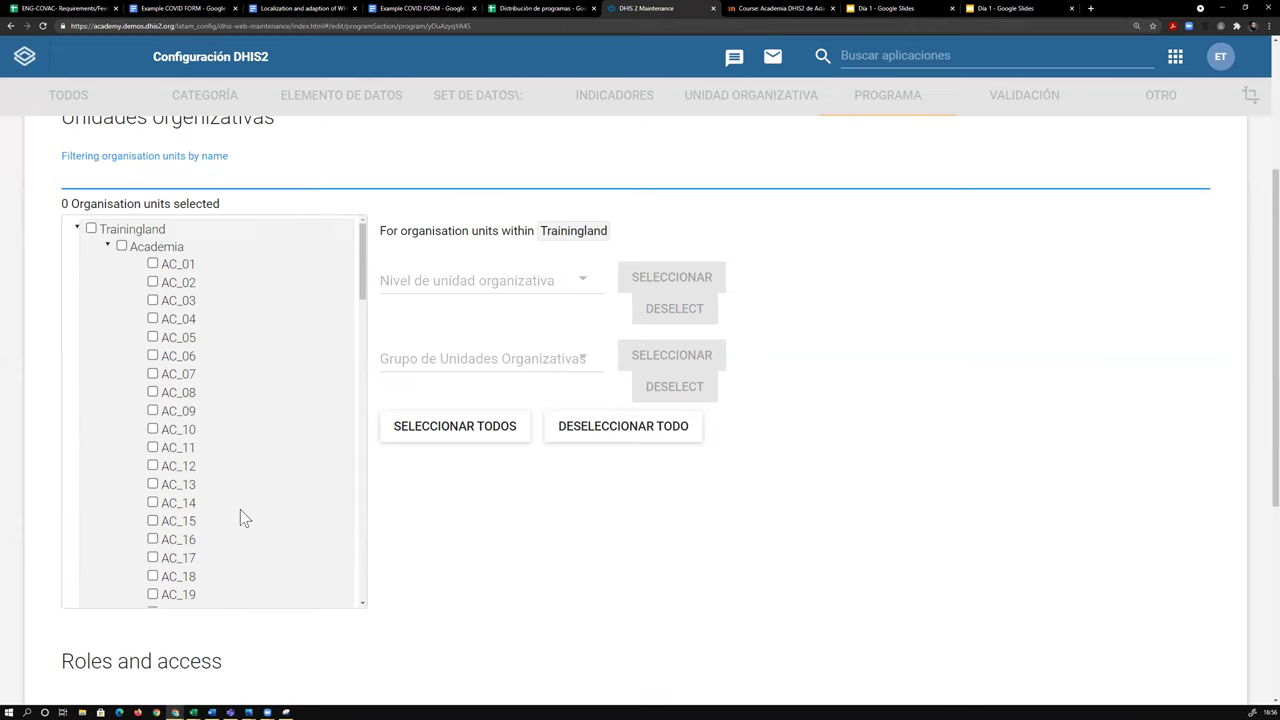
scroll(277, 510, "up", 3)
scroll(277, 510, "down", 3)
scroll(336, 477, "up", 3)
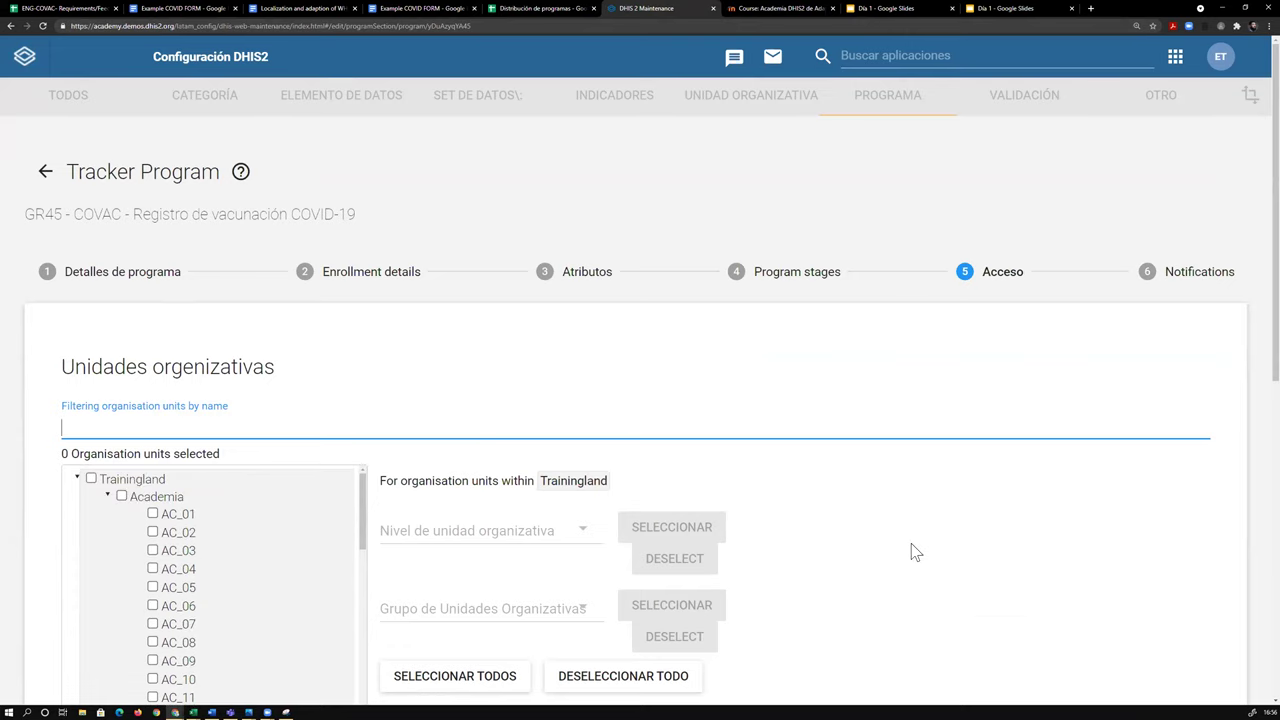
scroll(910, 545, "down", 3)
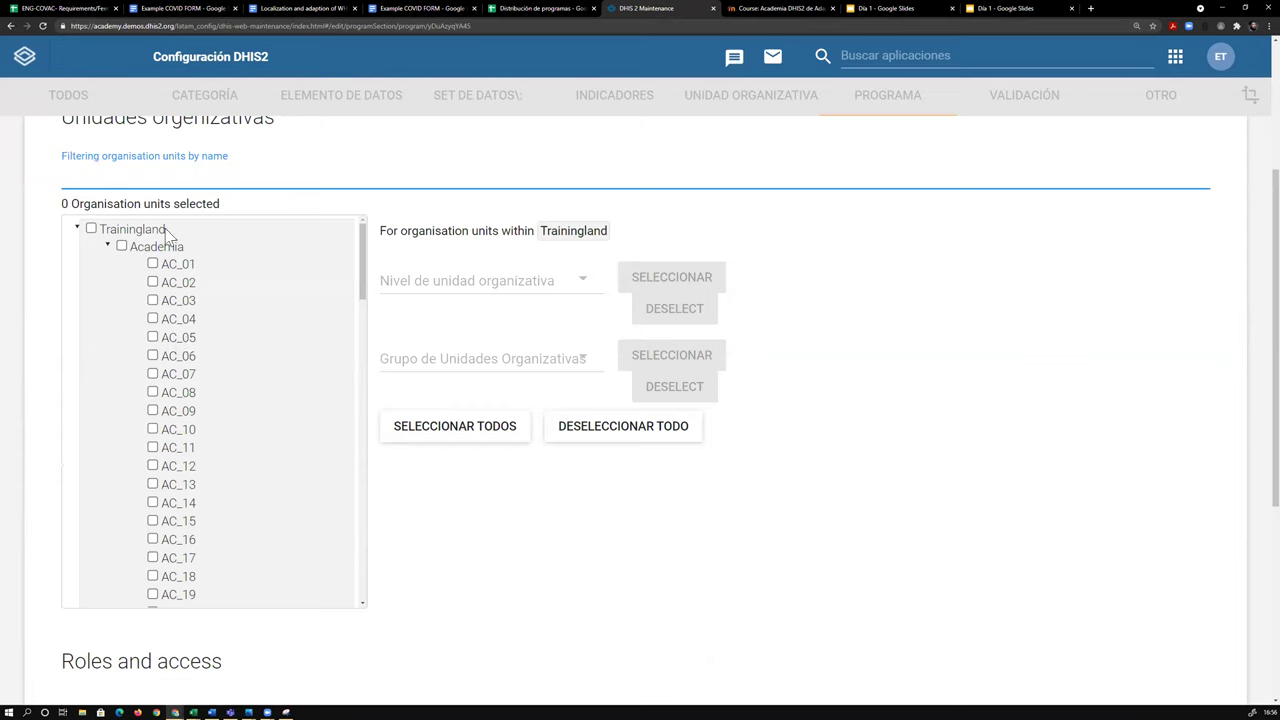
double_click(106, 231)
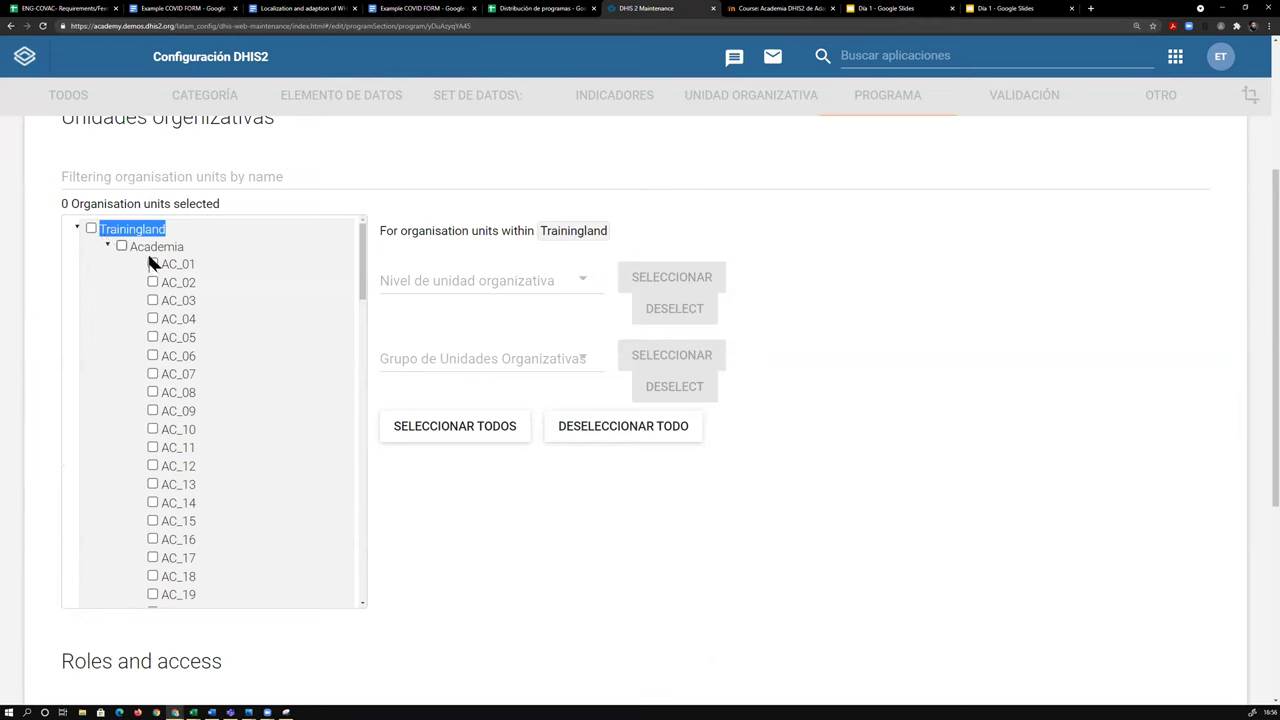
left_click(185, 248)
left_click_drag(136, 250, 129, 250)
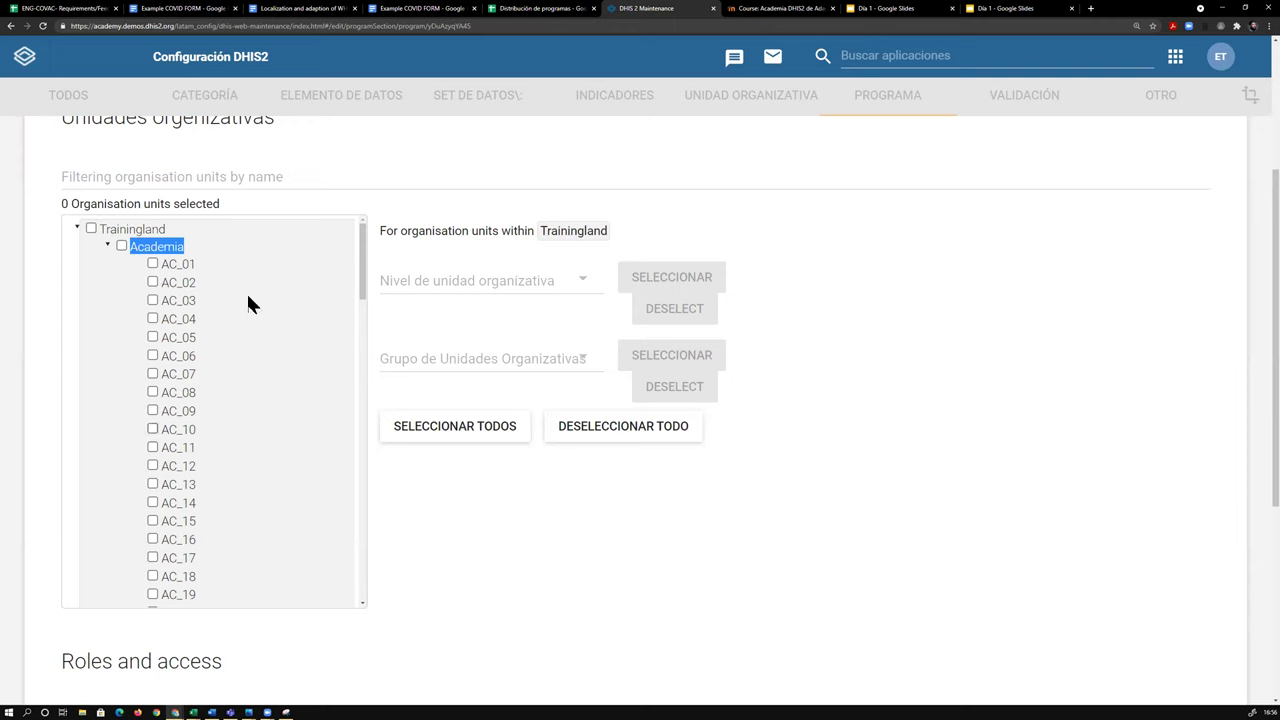
mouse_move(362, 237)
left_mouse_down()
mouse_move(363, 263)
mouse_move(362, 240)
left_mouse_up()
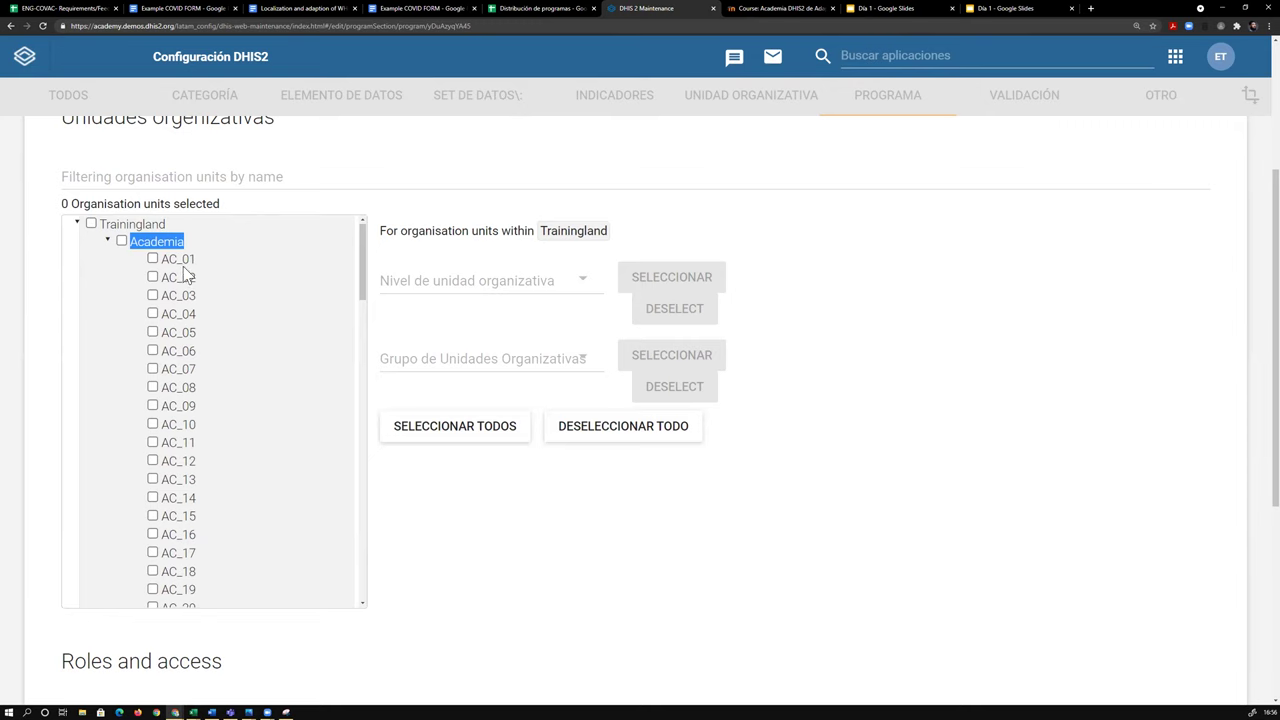
Step: In the Distribución de programas sheet, confirm row 46 pairs programme GR45 with organisation unit AC45
left_click(530, 8)
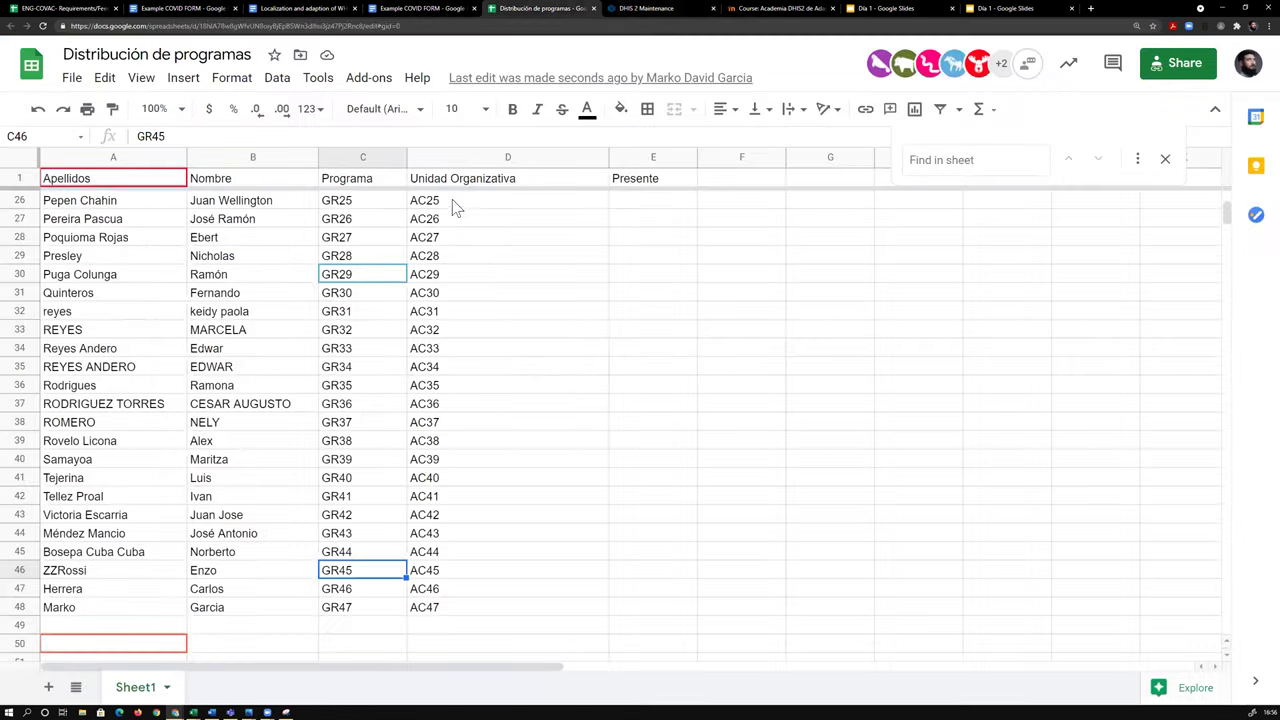
left_click(452, 199)
left_click_drag(447, 226, 366, 482)
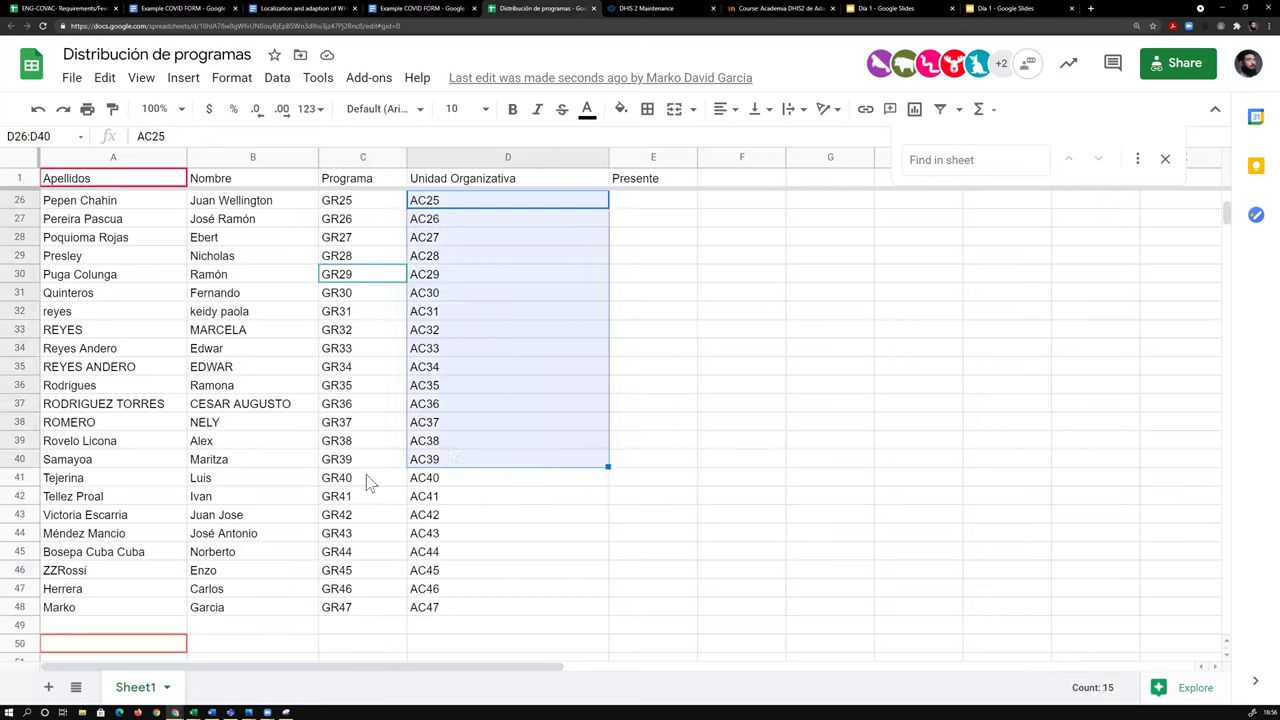
left_click_drag(152, 568, 150, 552)
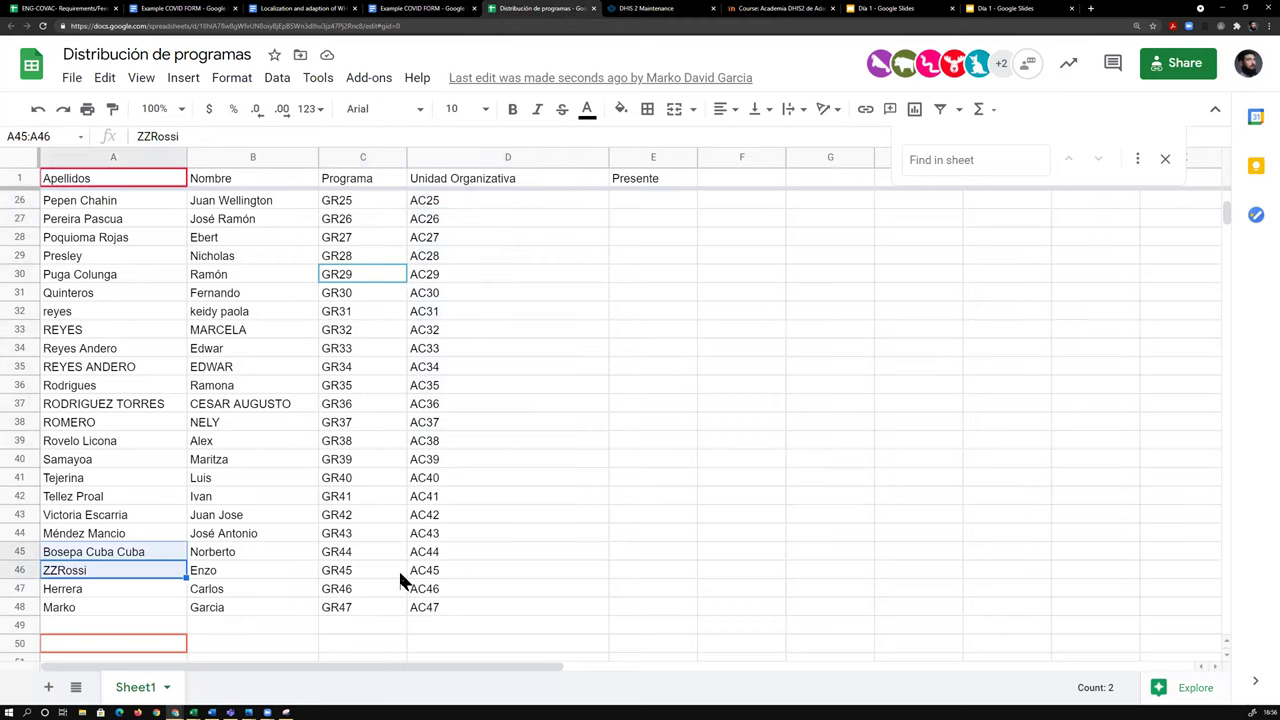
left_click(445, 574)
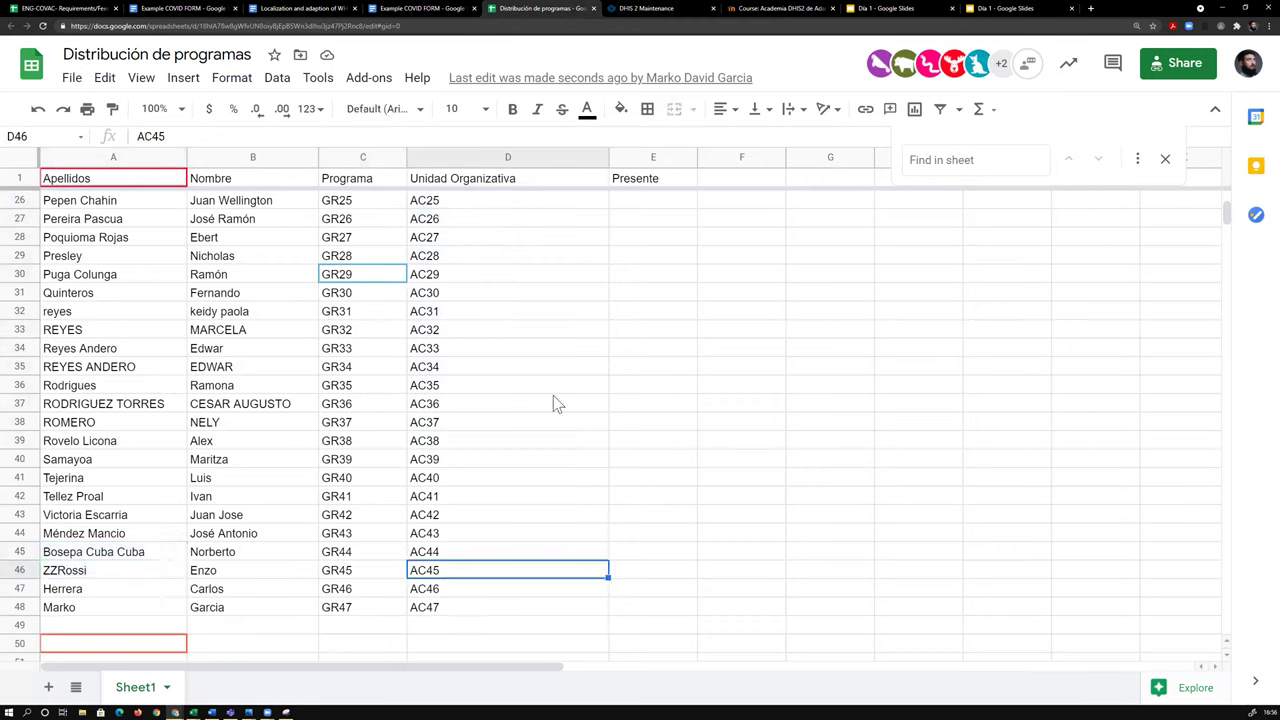
Step: Tick organisation unit AC_45 in the GR45 program's access tree, giving 1 unit selected
left_click(683, 10)
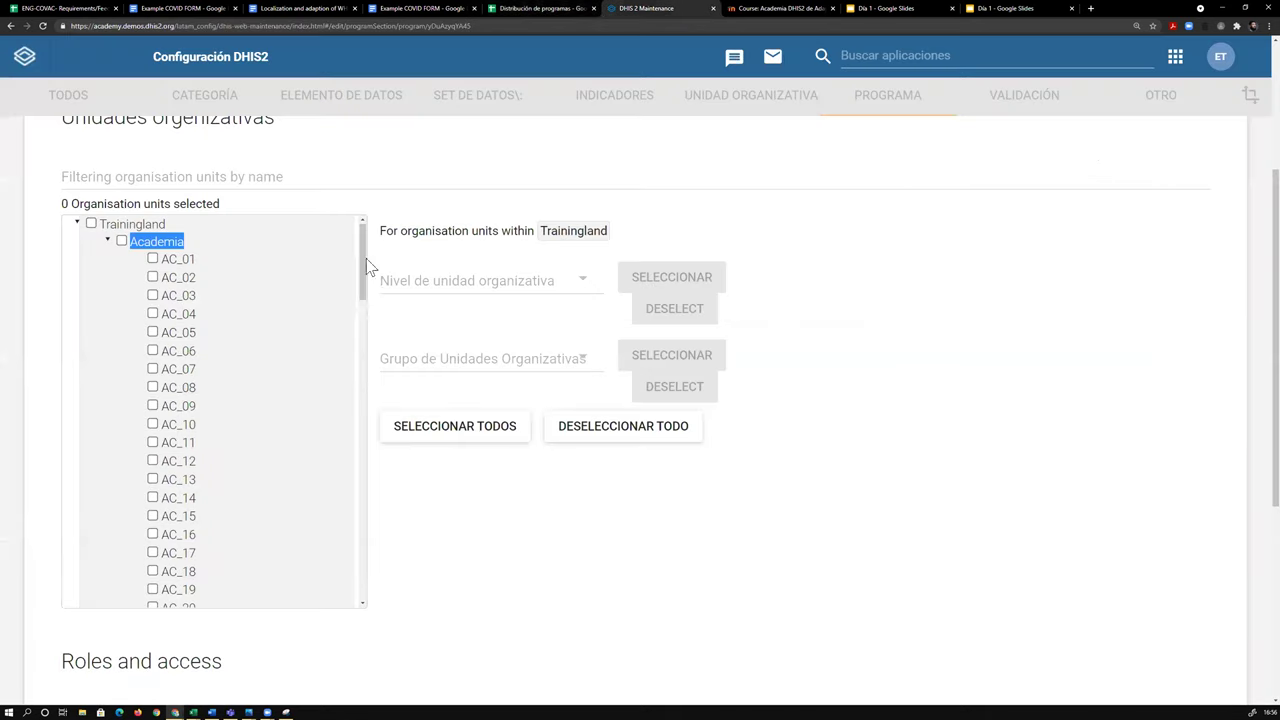
scroll(364, 268, "down", 1)
scroll(329, 149, "up", 3)
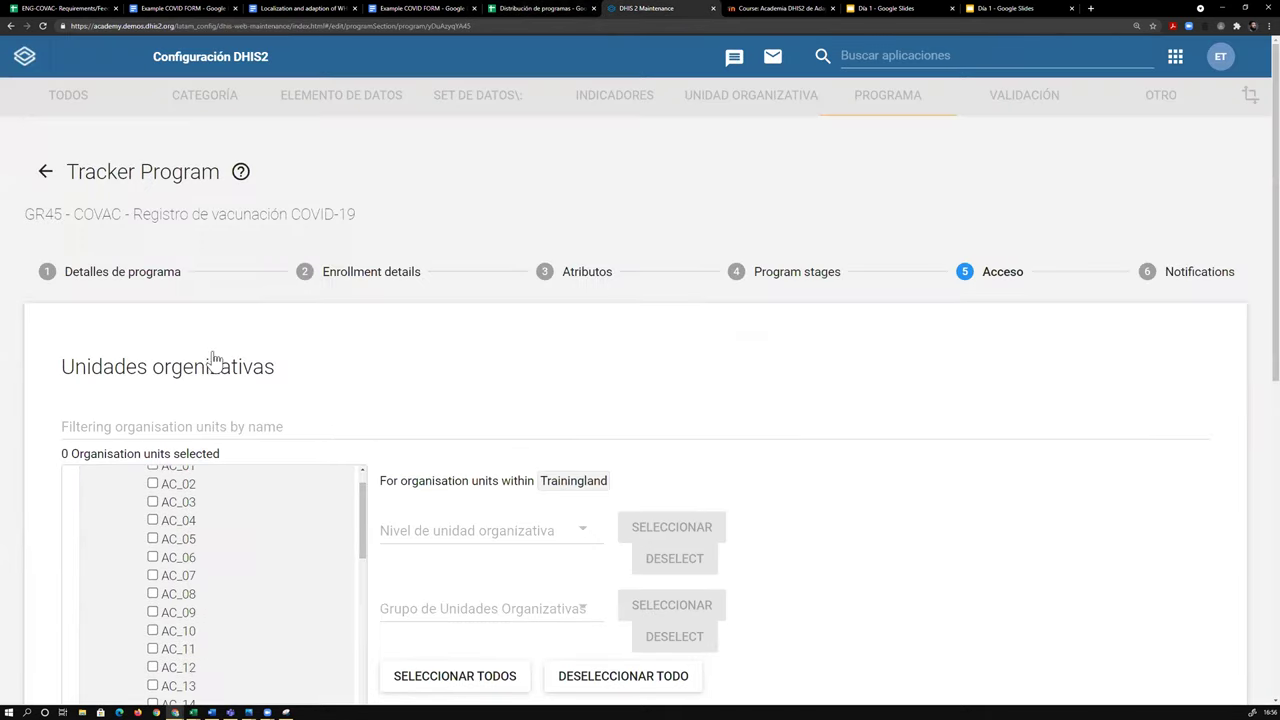
scroll(320, 394, "down", 3)
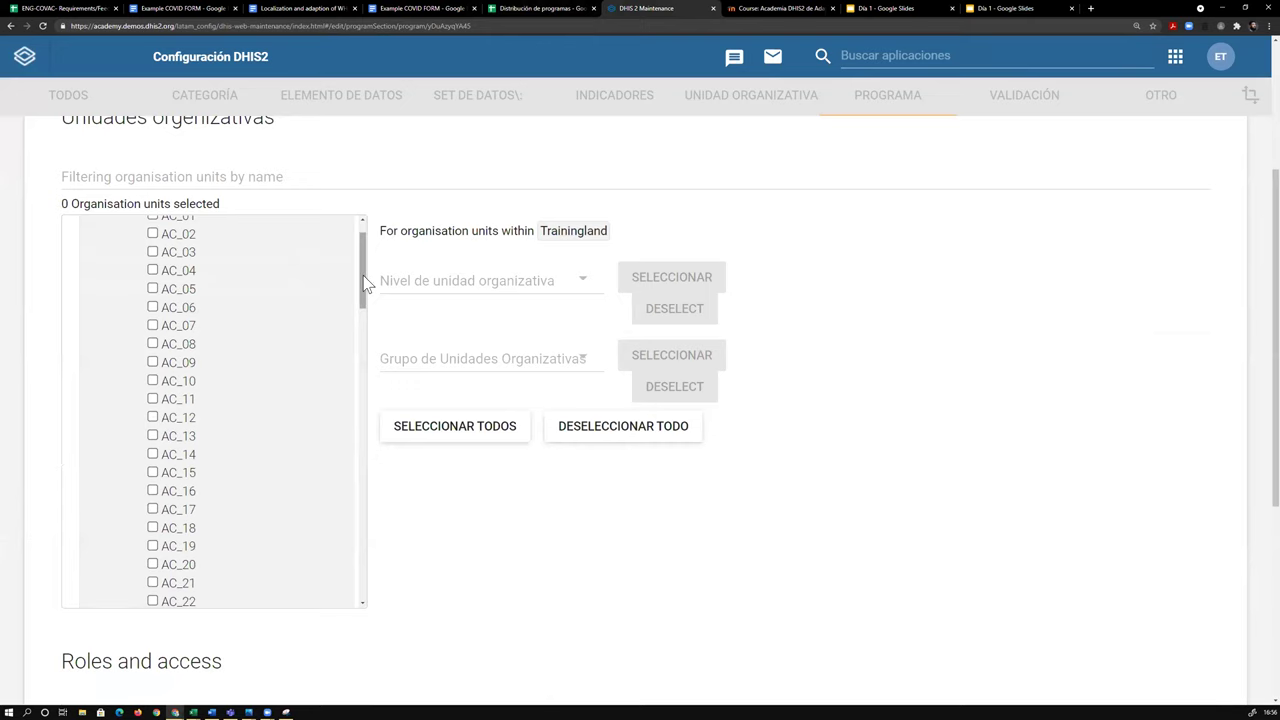
scroll(360, 357, "down", 6)
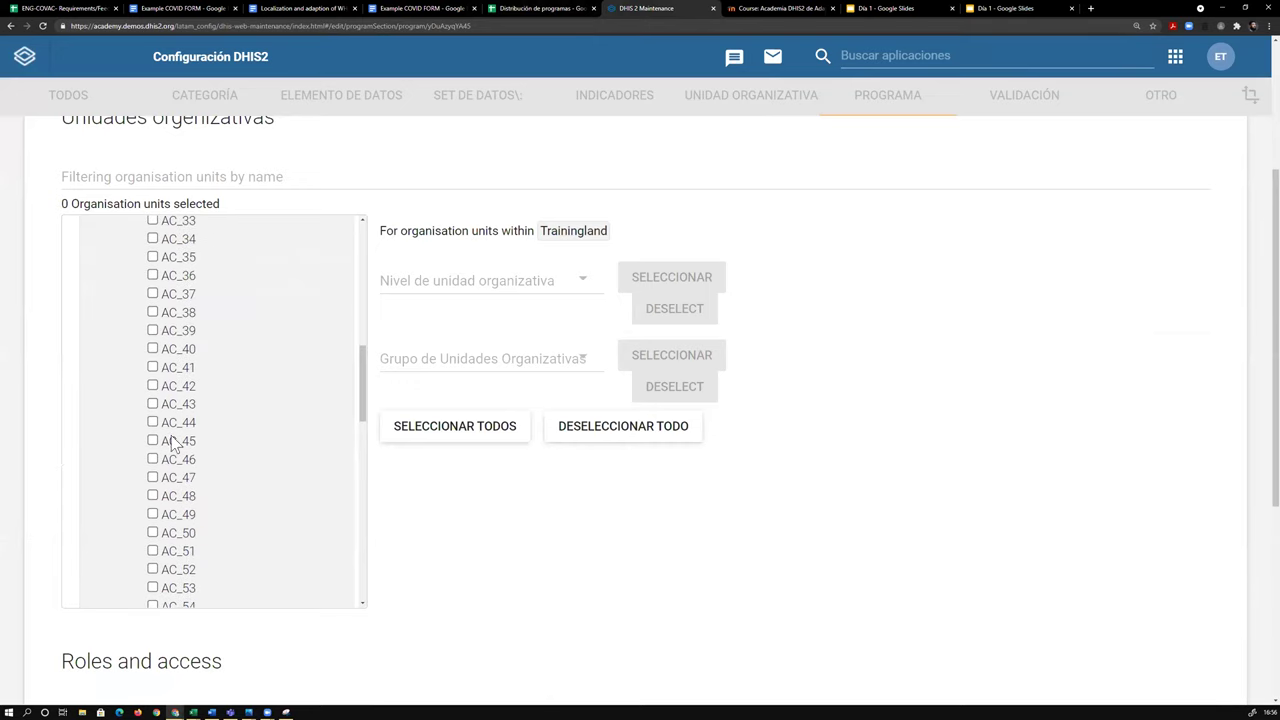
left_click(152, 441)
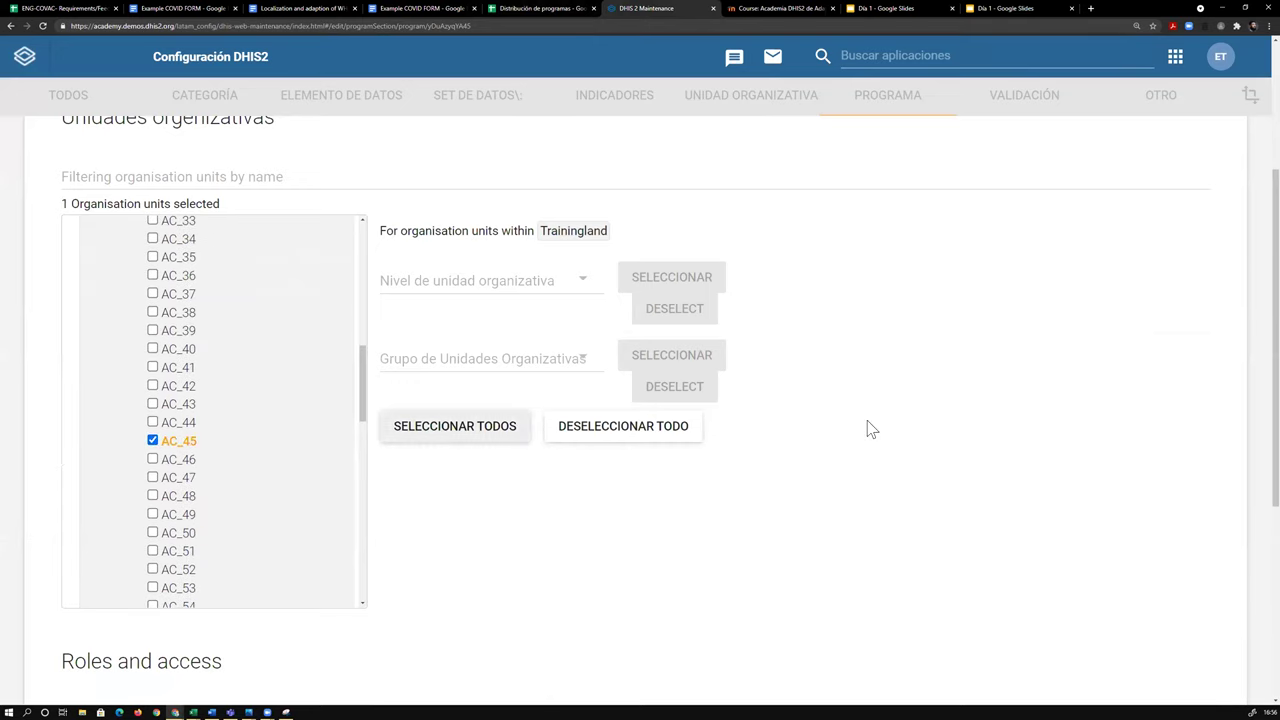
scroll(875, 425, "down", 4)
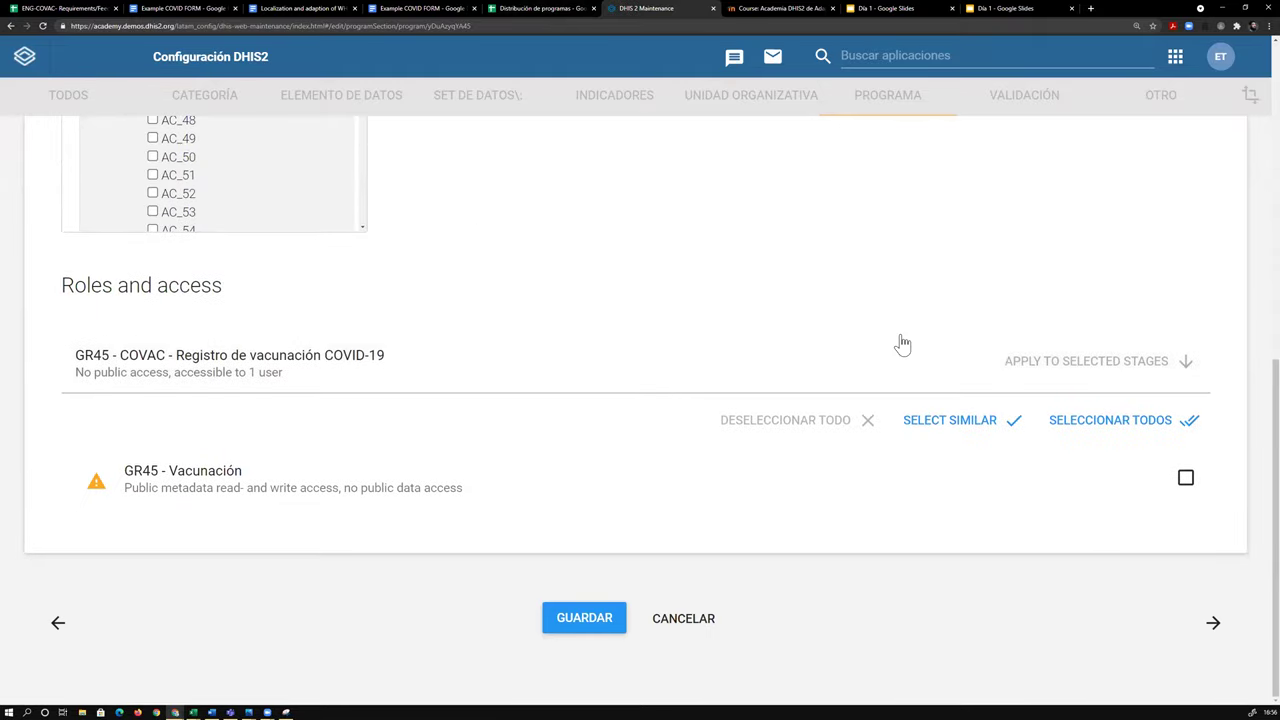
Step: Apply the program's sharing to the GR45 - Vacunación stage and save the GR45 COVAC program
mouse_move(83, 500)
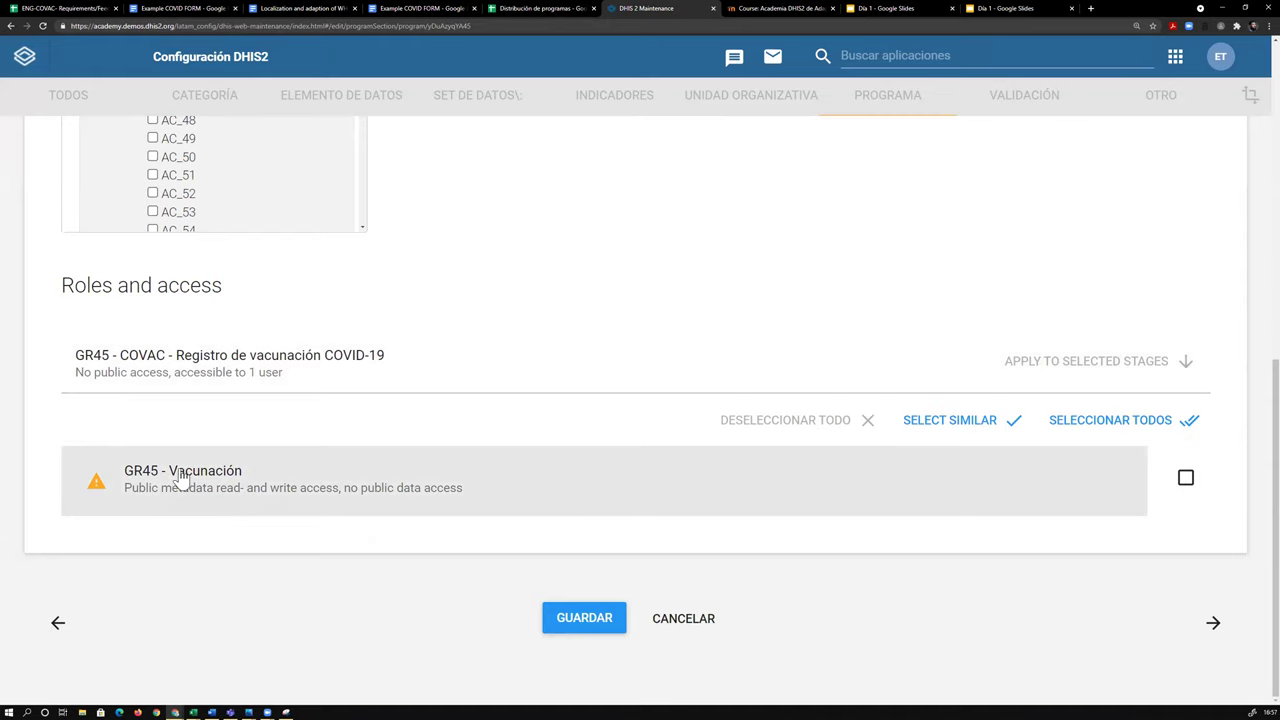
left_click(1186, 479)
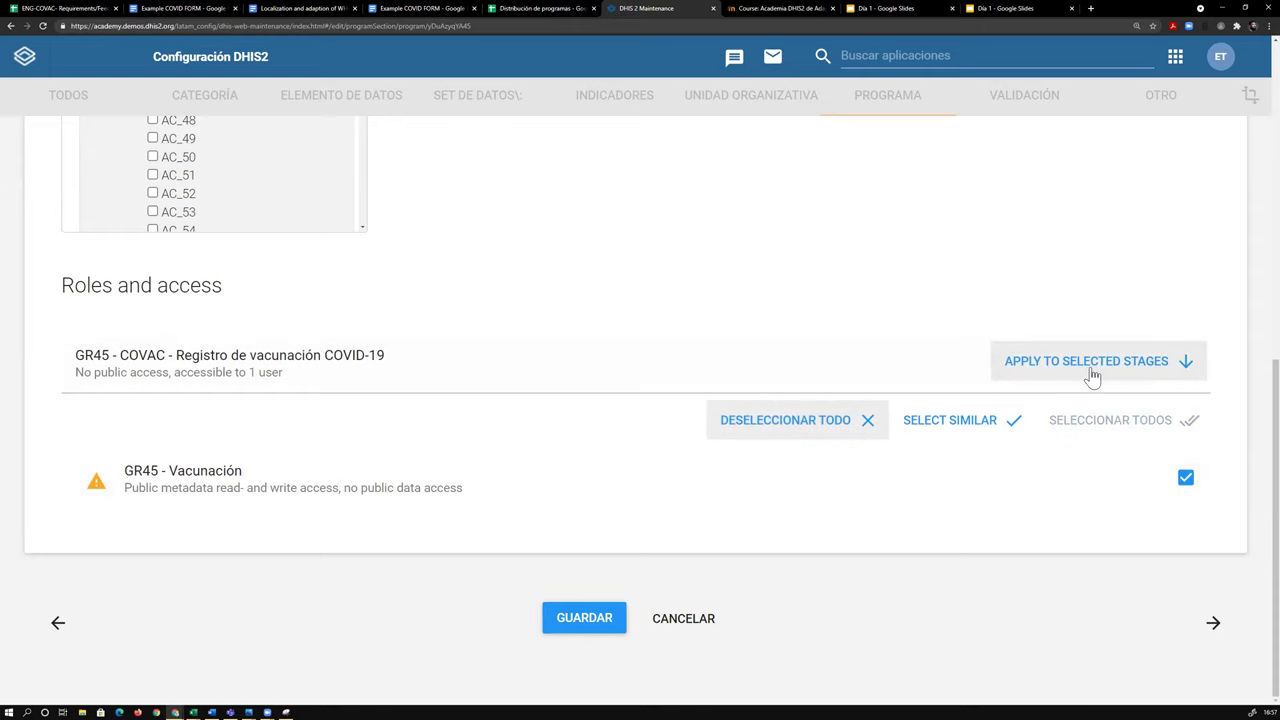
left_click(1115, 373)
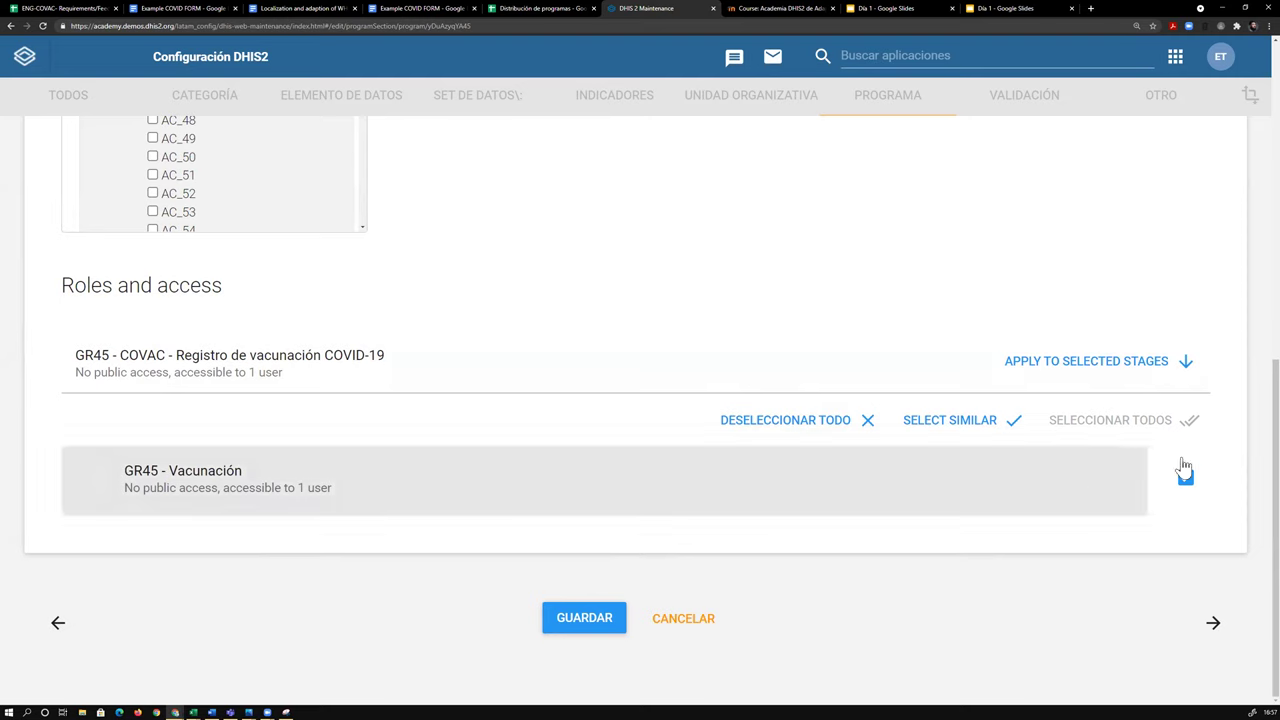
left_click(590, 616)
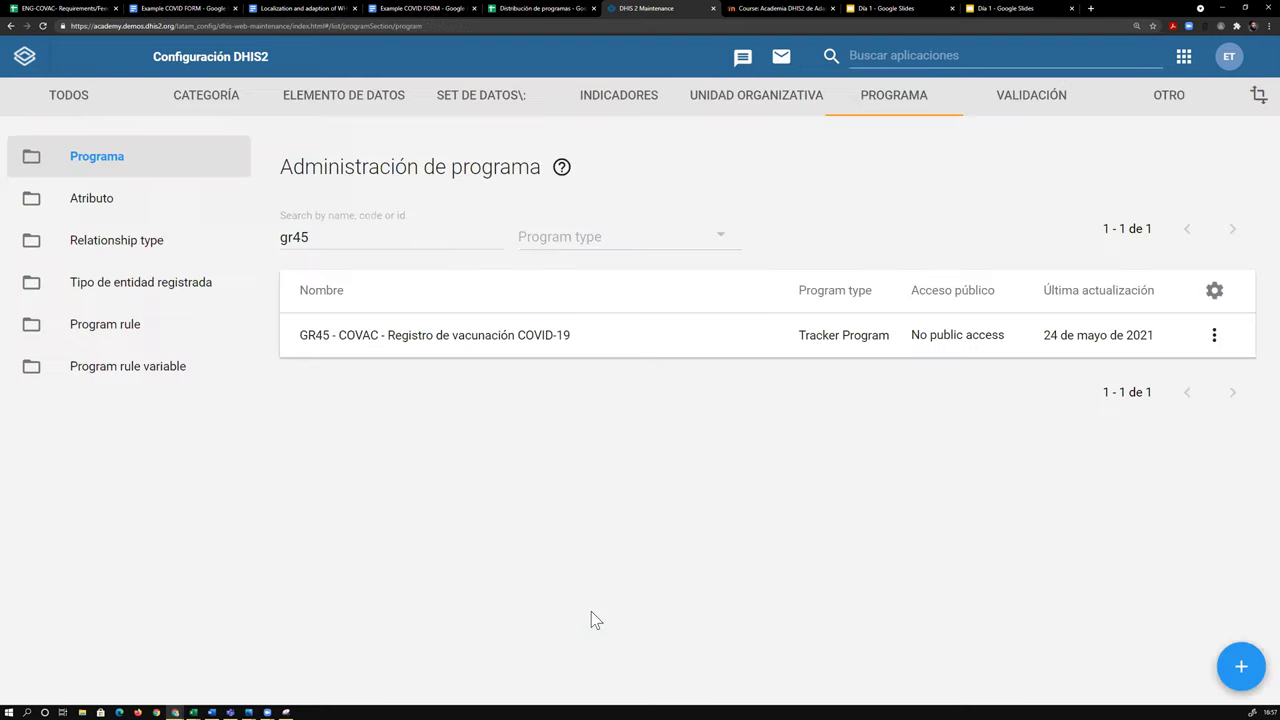
Step: Clear all cached items with Cache Cleaner, then launch the Tracker Capture app
left_click(922, 58)
left_click(890, 345)
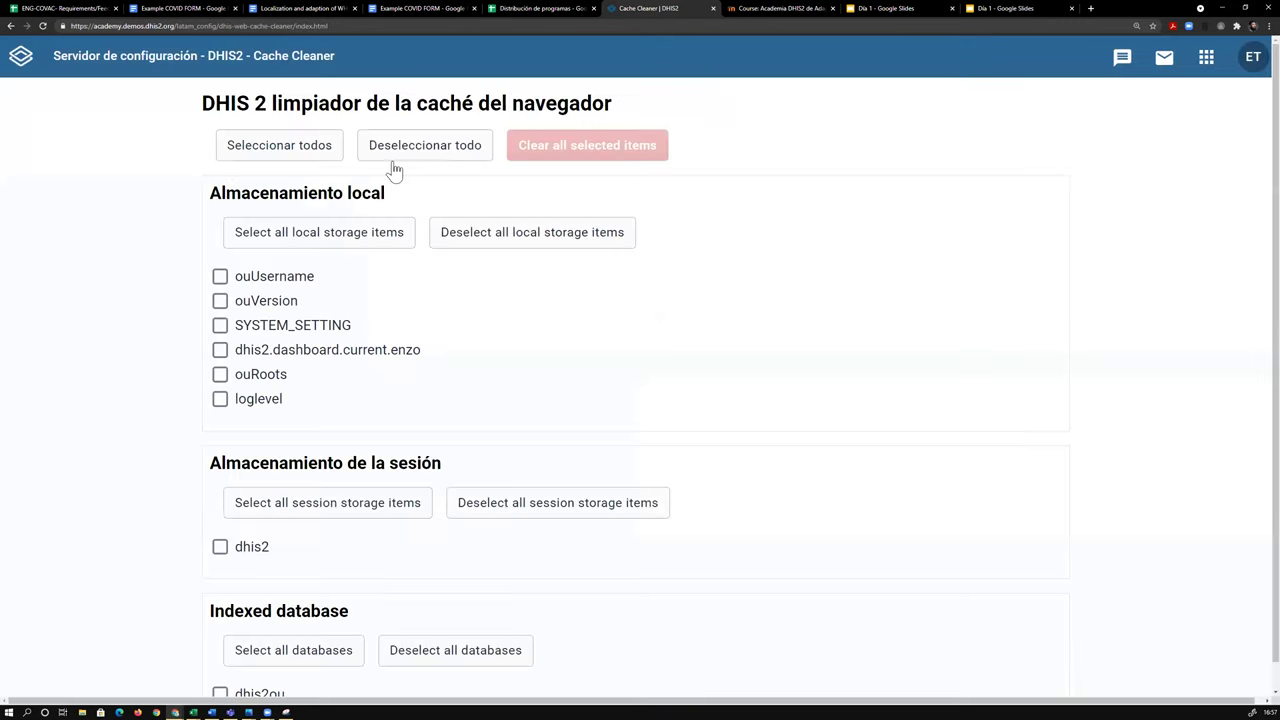
left_click(277, 158)
left_click(574, 146)
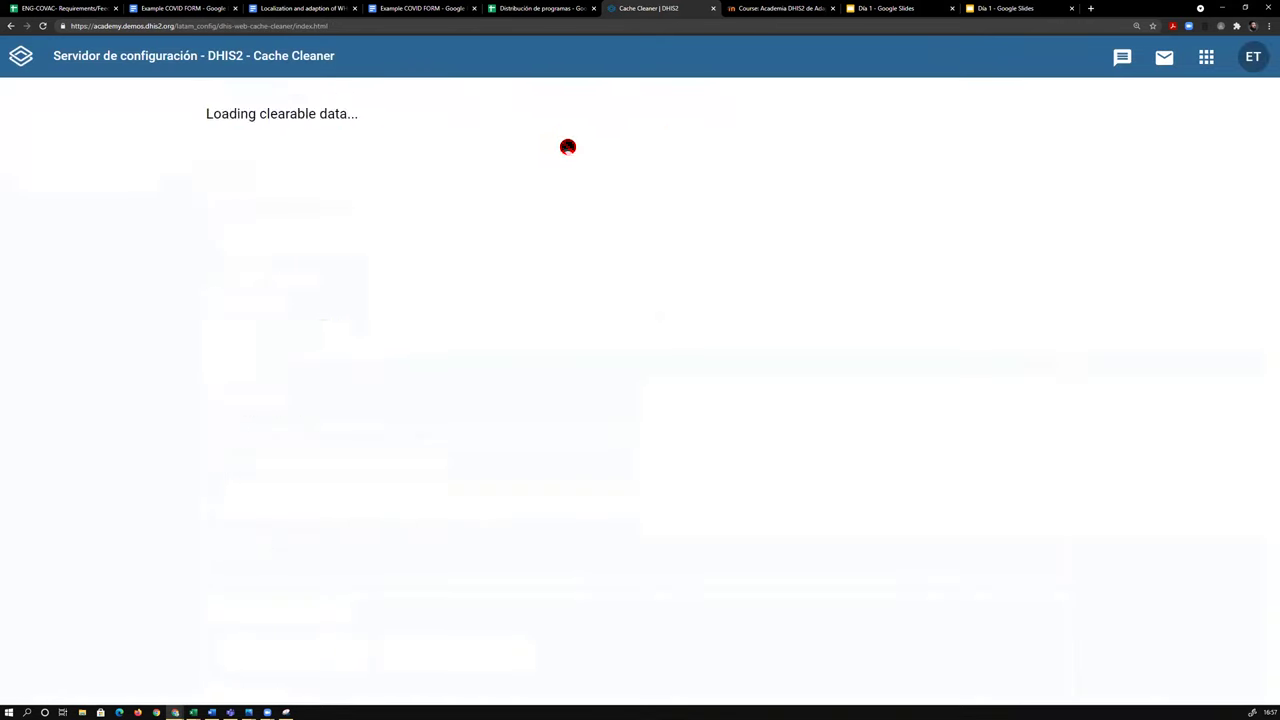
left_click(1208, 58)
left_click(975, 289)
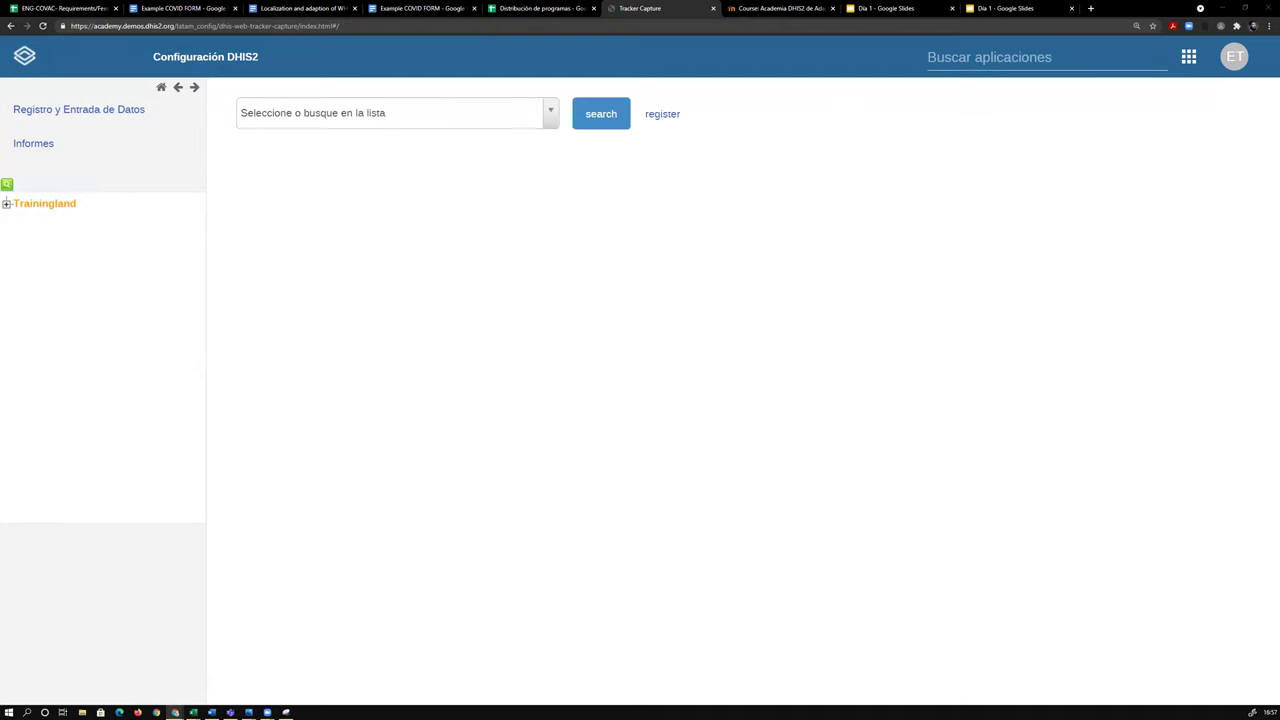
Step: Expand Trainingland and Academia and select AC_45 to show the GR45 - COVAC enrollment list
left_click(6, 204)
left_click(17, 214)
scroll(134, 249, "down", 2)
scroll(134, 249, "down", 12)
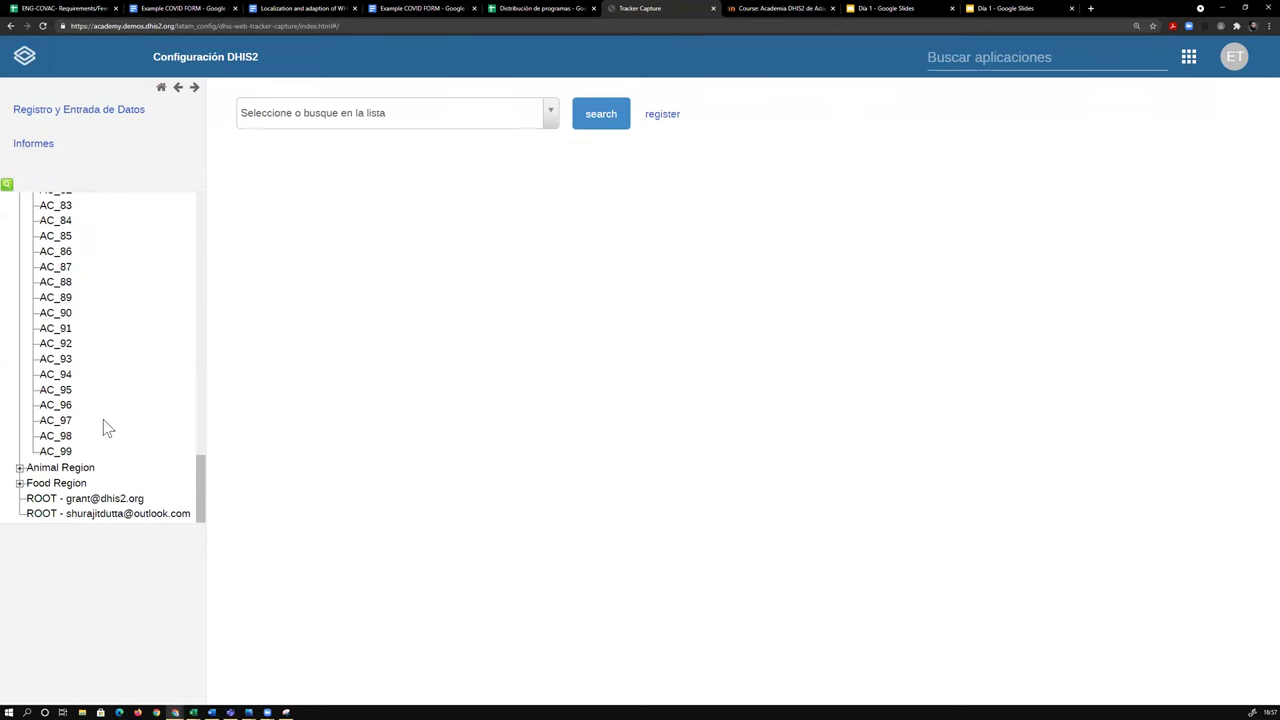
scroll(200, 478, "up", 2)
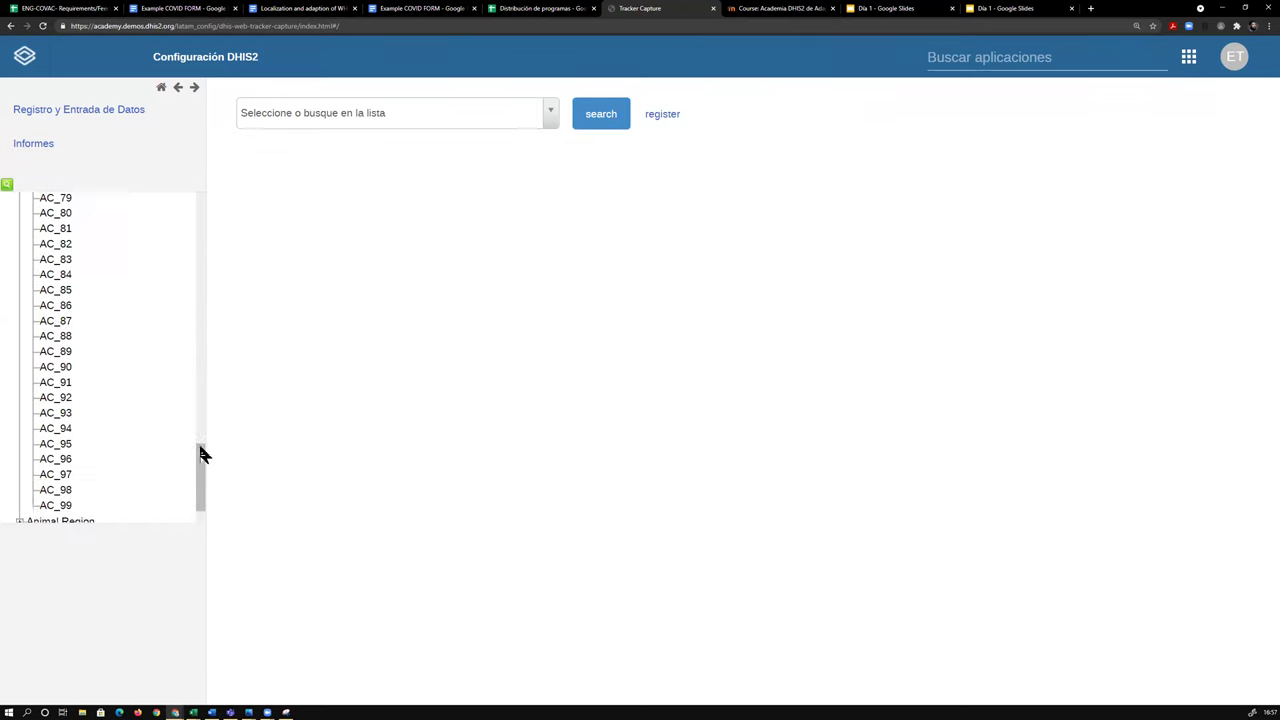
scroll(109, 337, "up", 3)
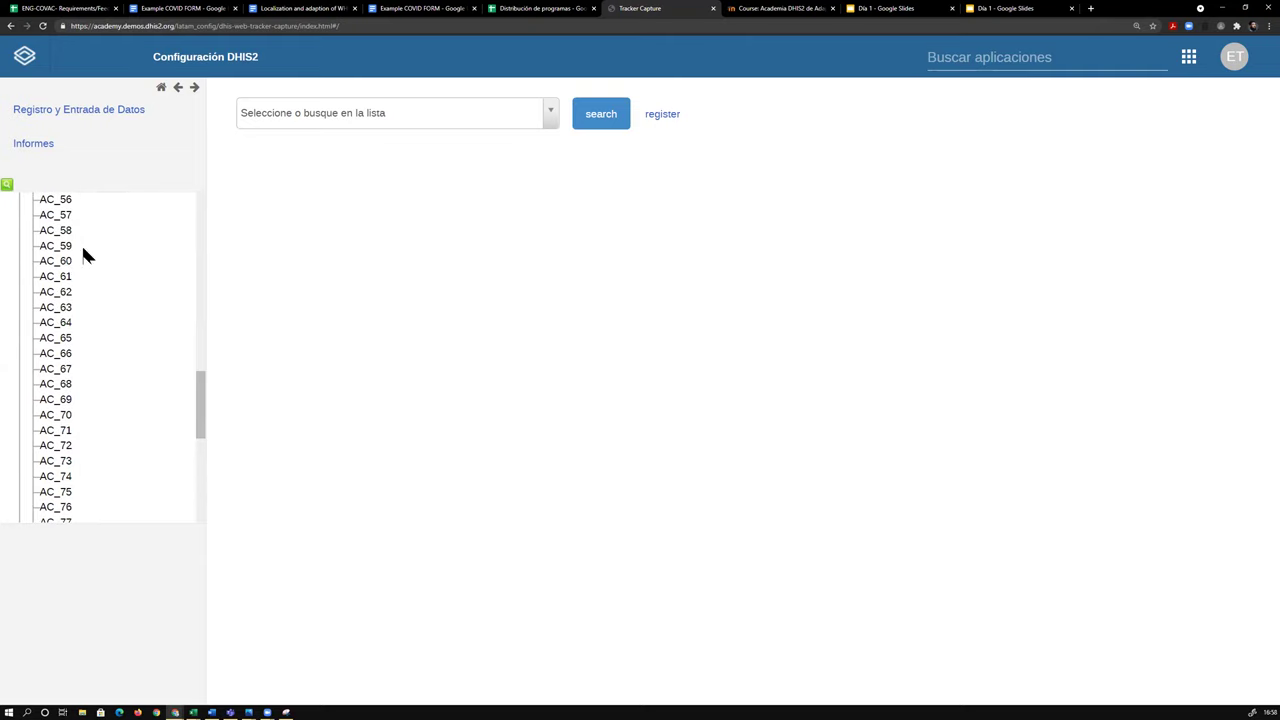
scroll(86, 286, "up", 3)
left_click(52, 284)
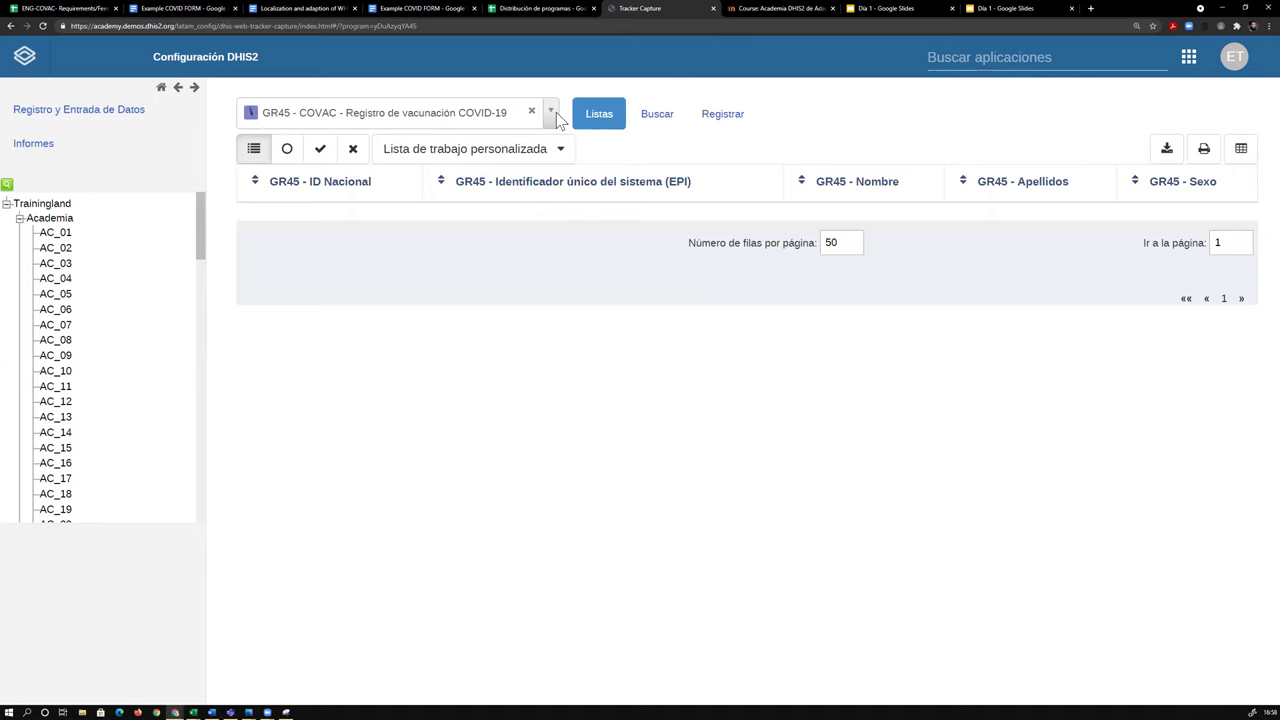
left_click(550, 112)
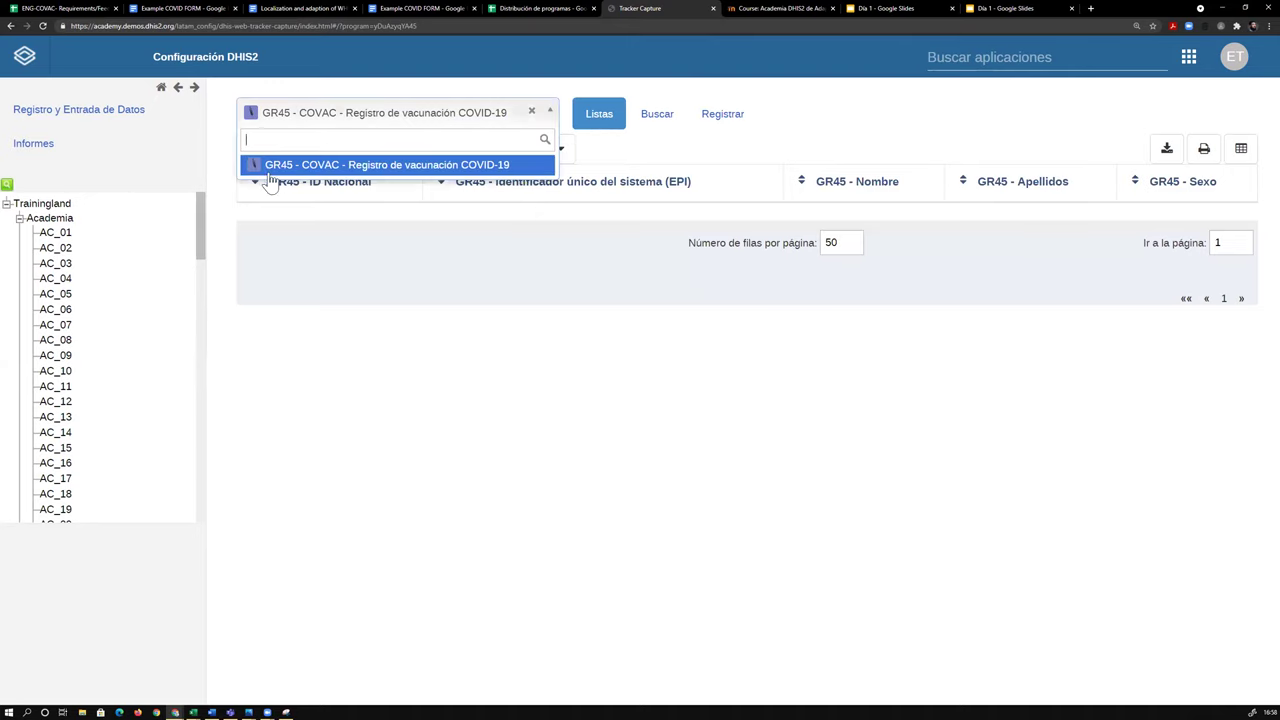
left_click(302, 170)
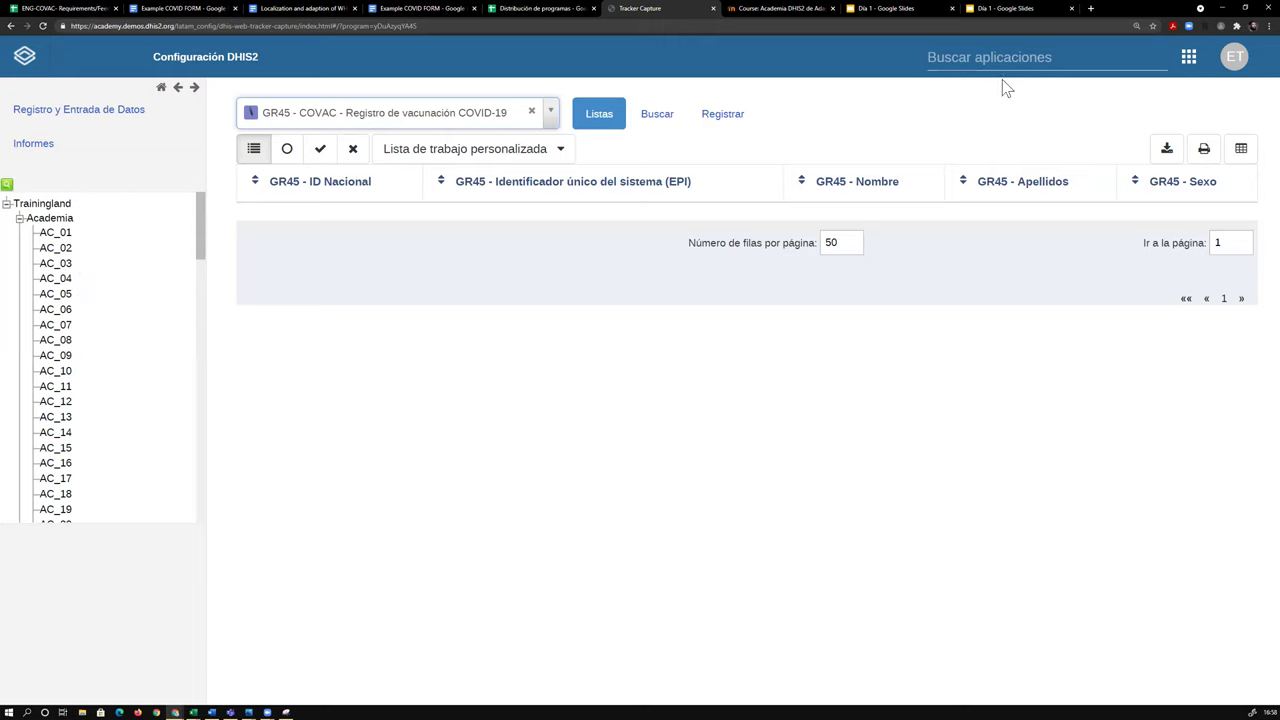
left_click(834, 80)
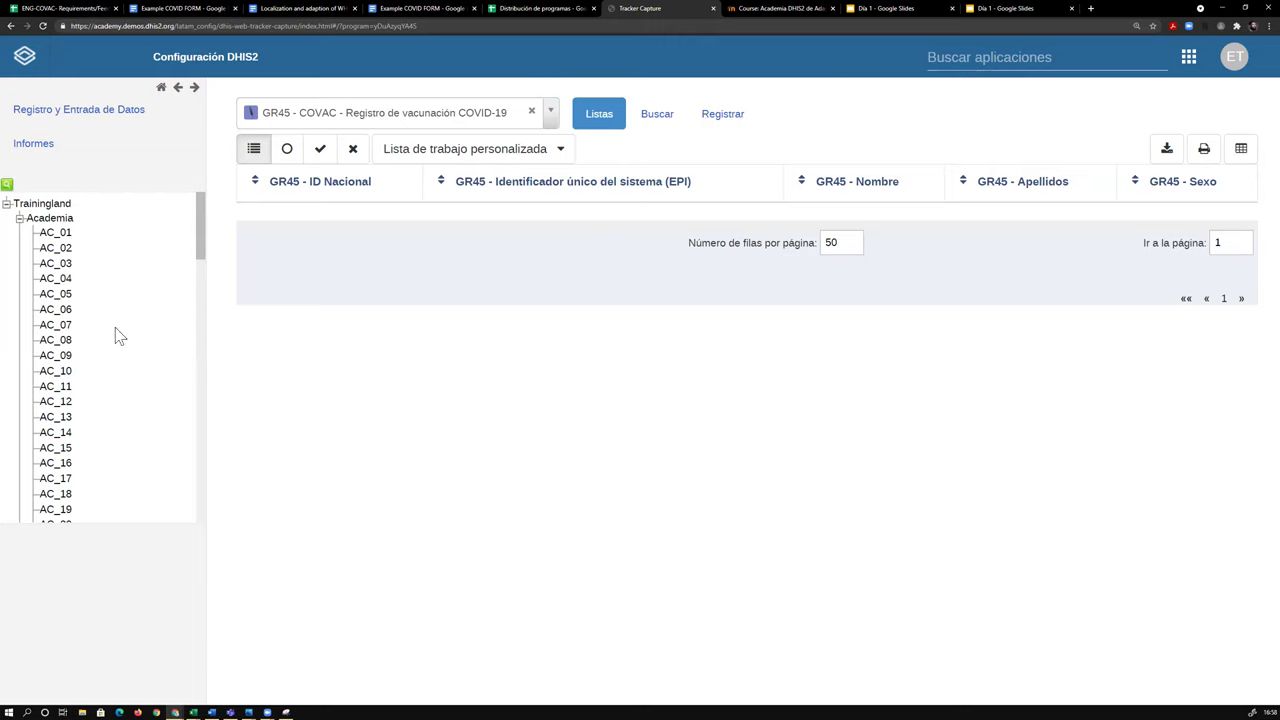
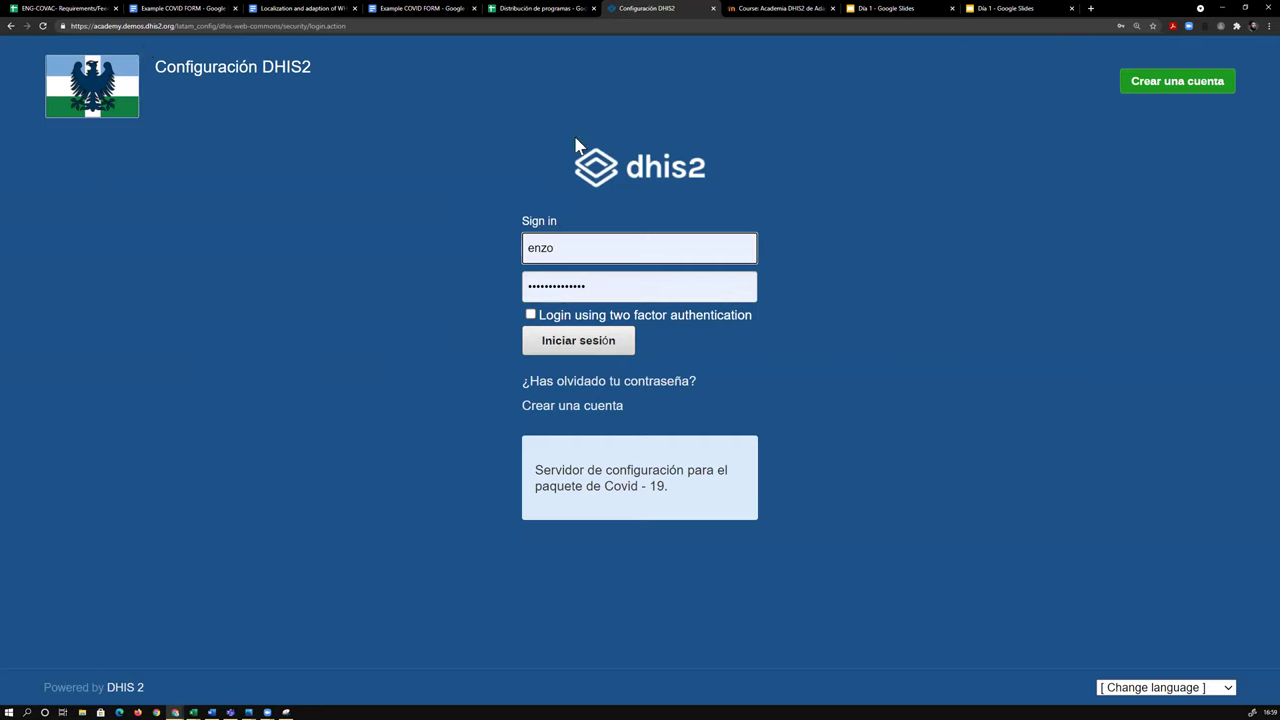
left_click(1168, 92)
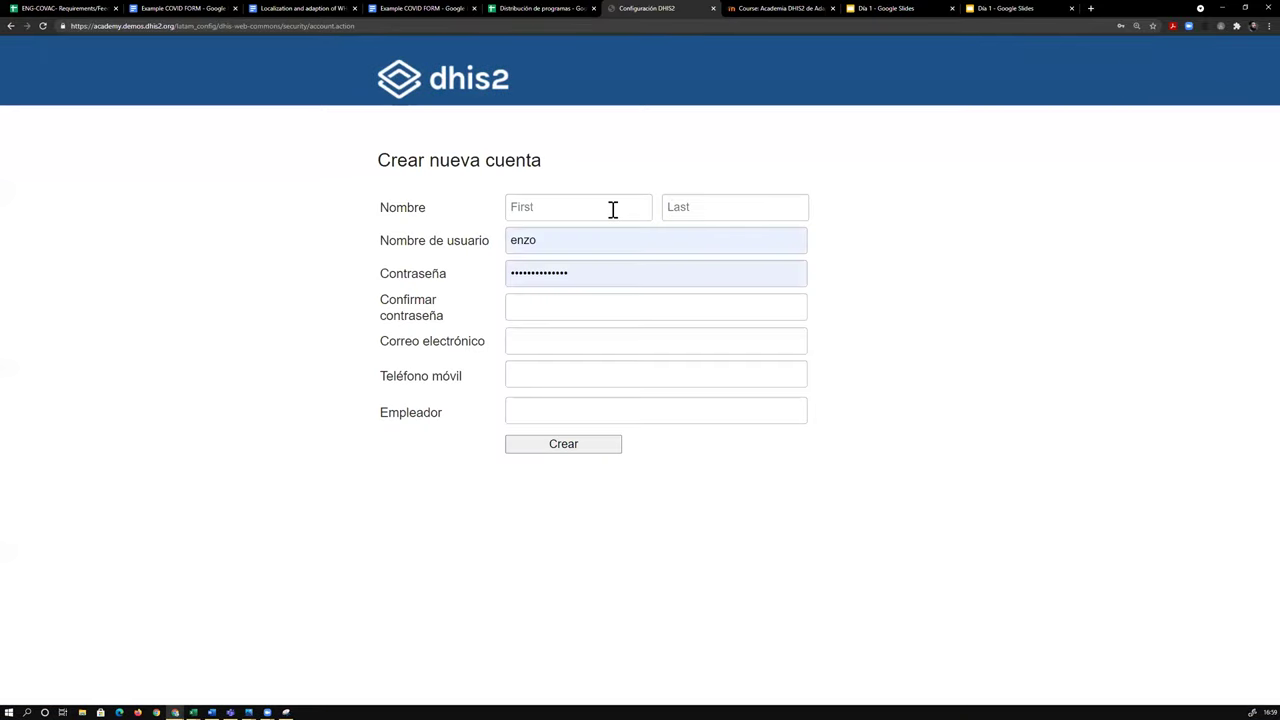
left_click(612, 208)
left_click(690, 210)
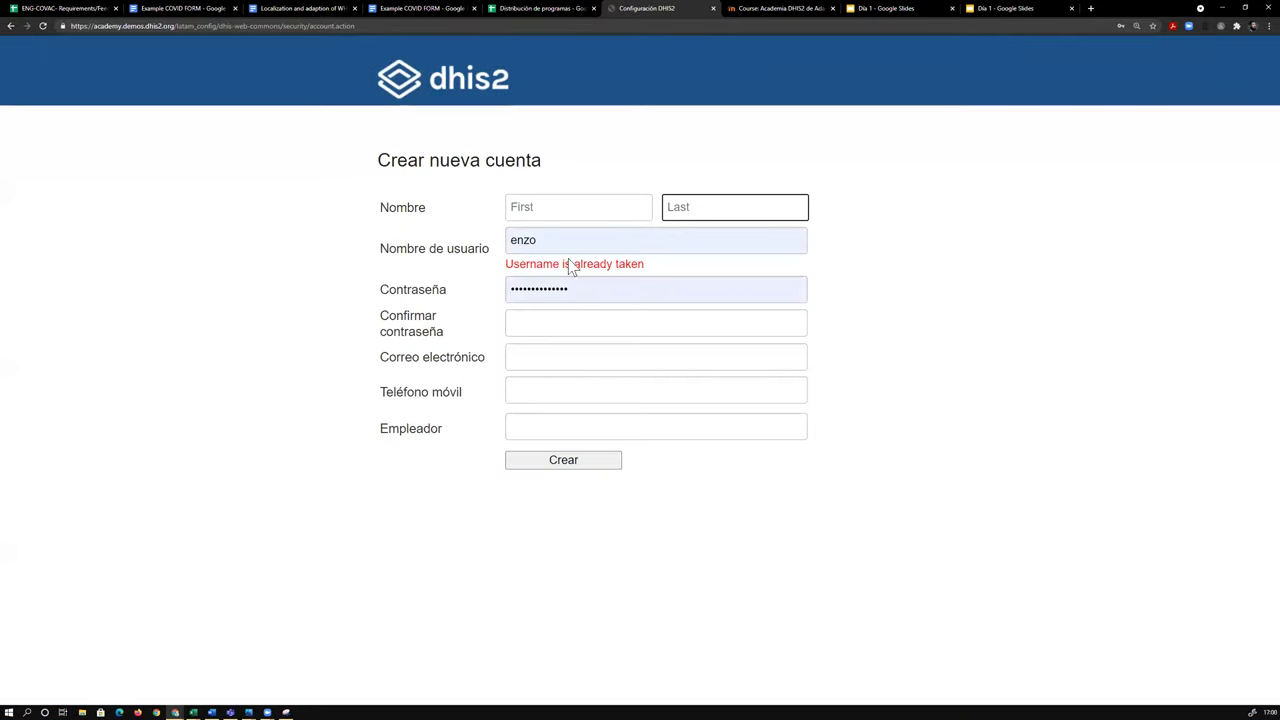
left_click(575, 289)
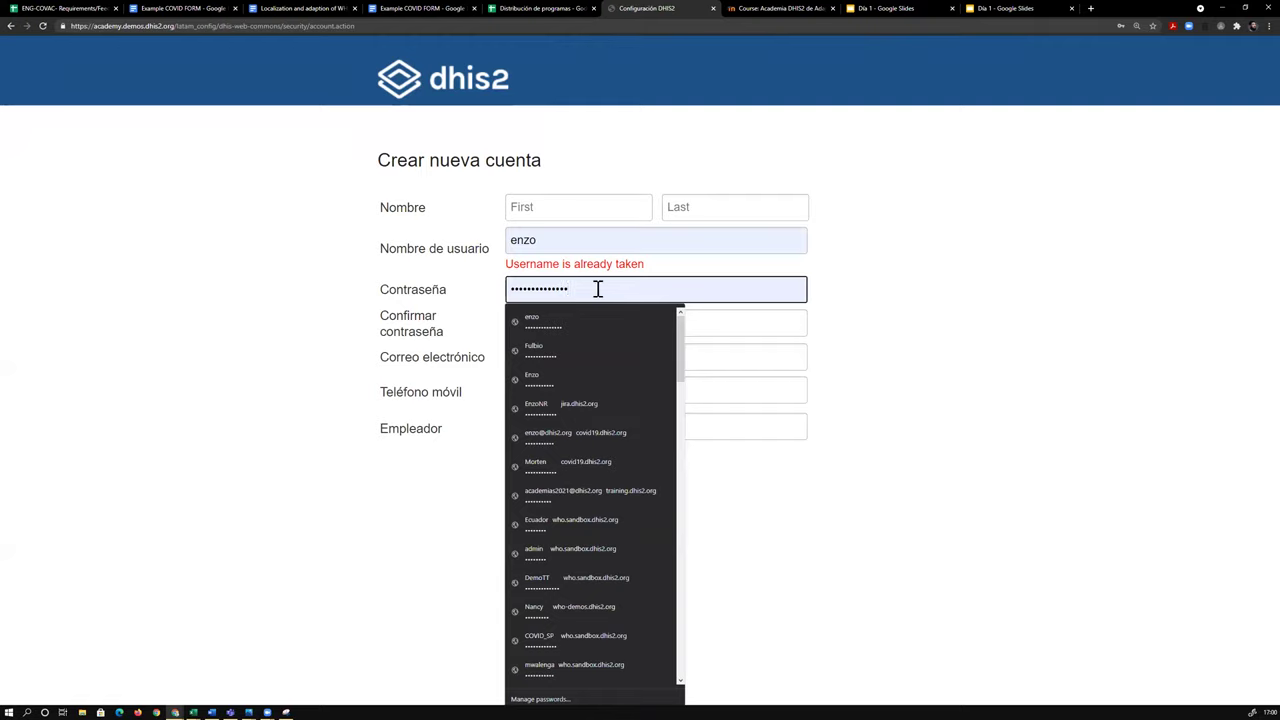
left_click(945, 288)
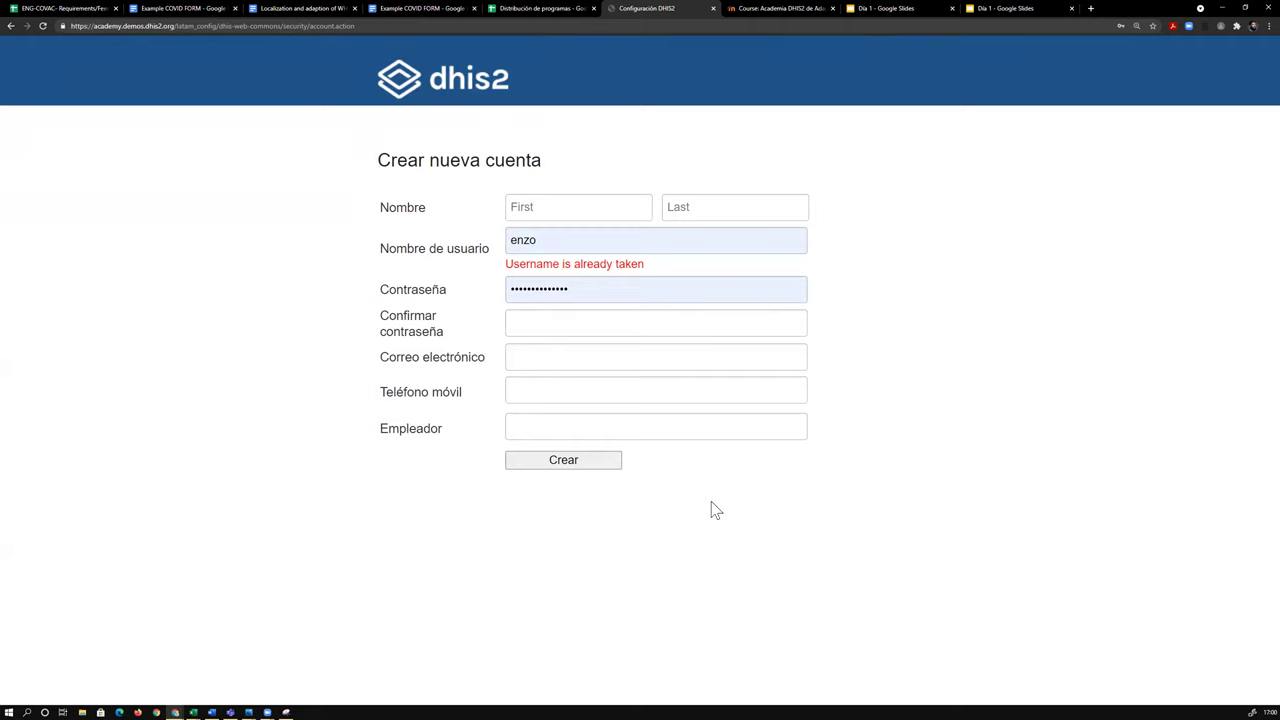
left_click(9, 28)
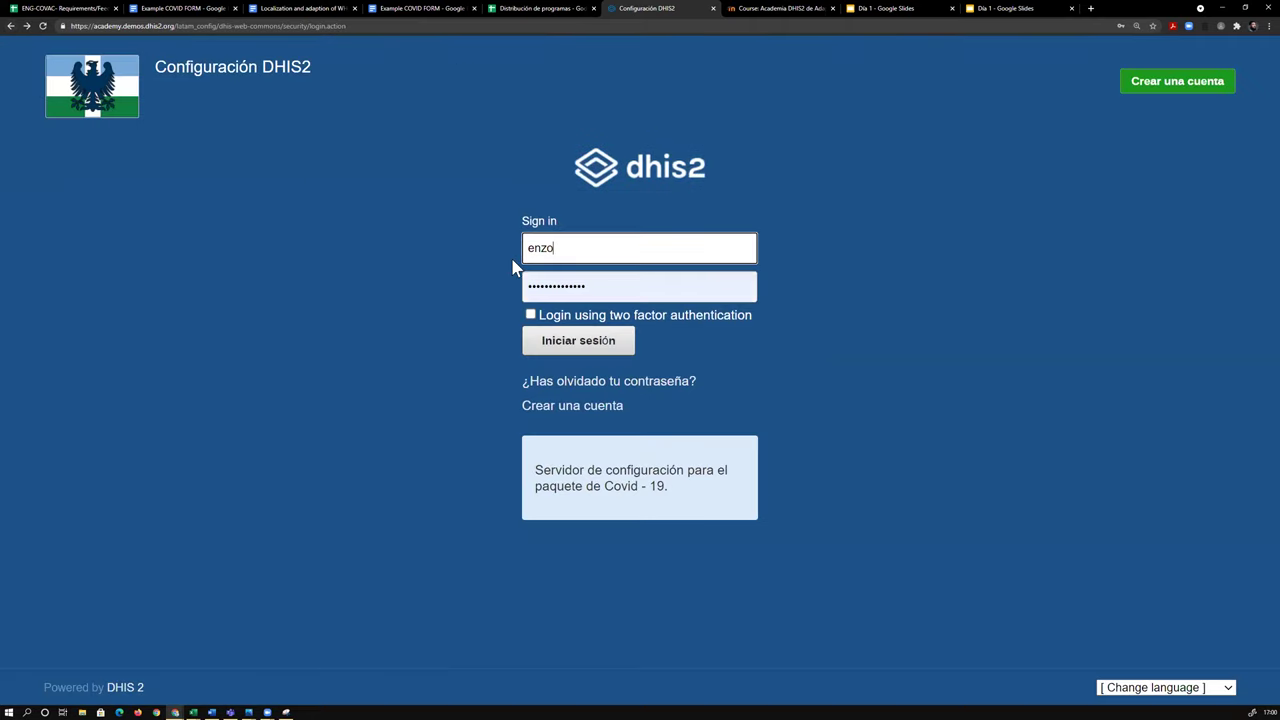
Step: Sign in to DHIS2 and open the Maintenance app's Programa section
left_click(621, 343)
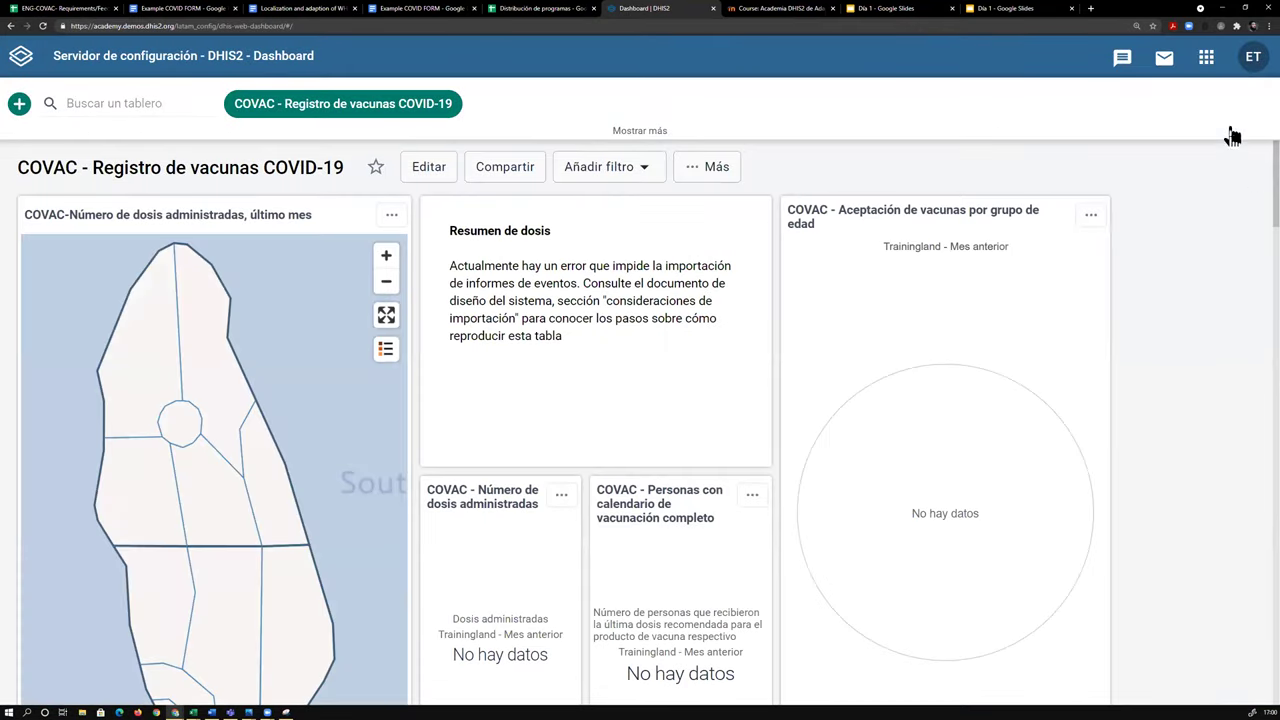
left_click(1206, 60)
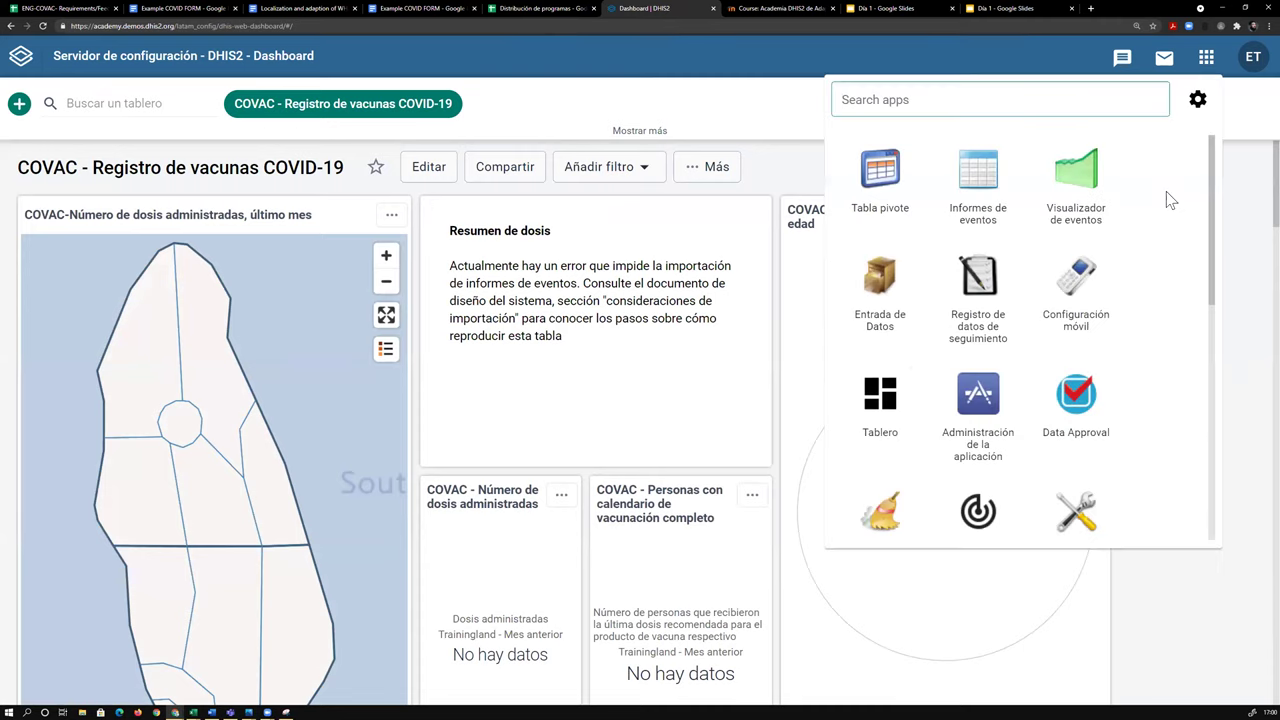
scroll(1198, 272, "down", 3)
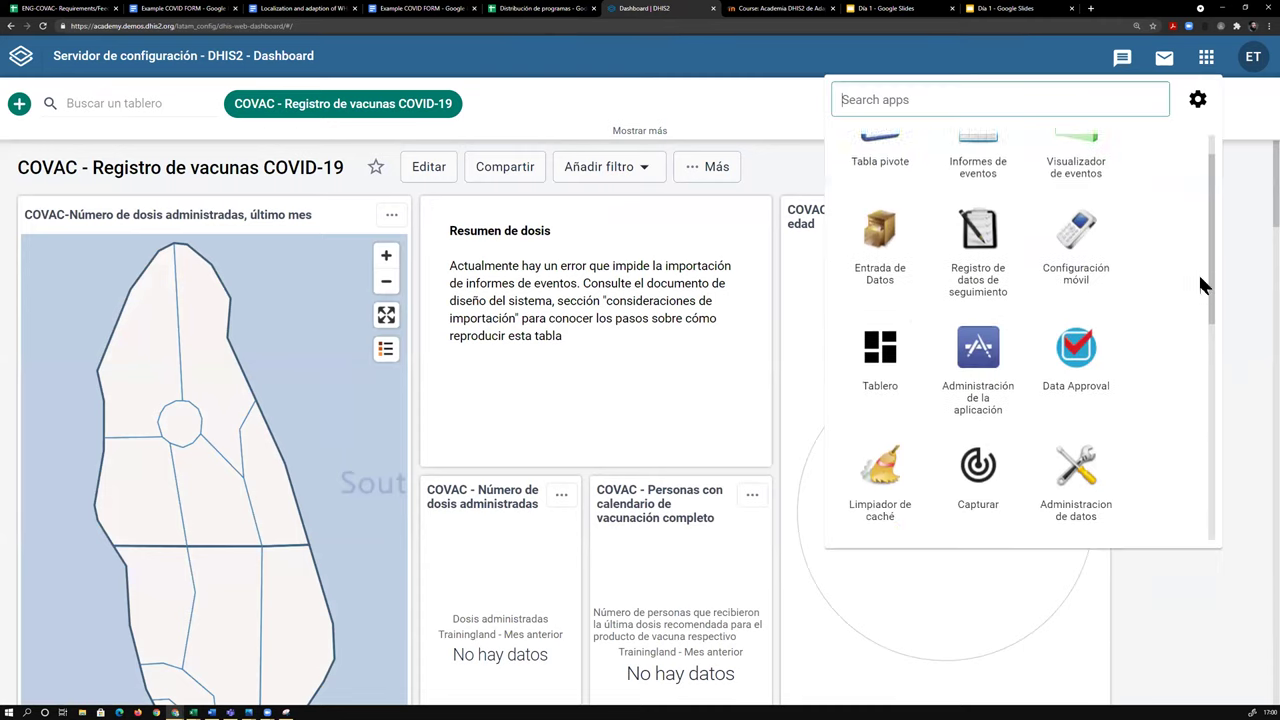
left_click(1077, 405)
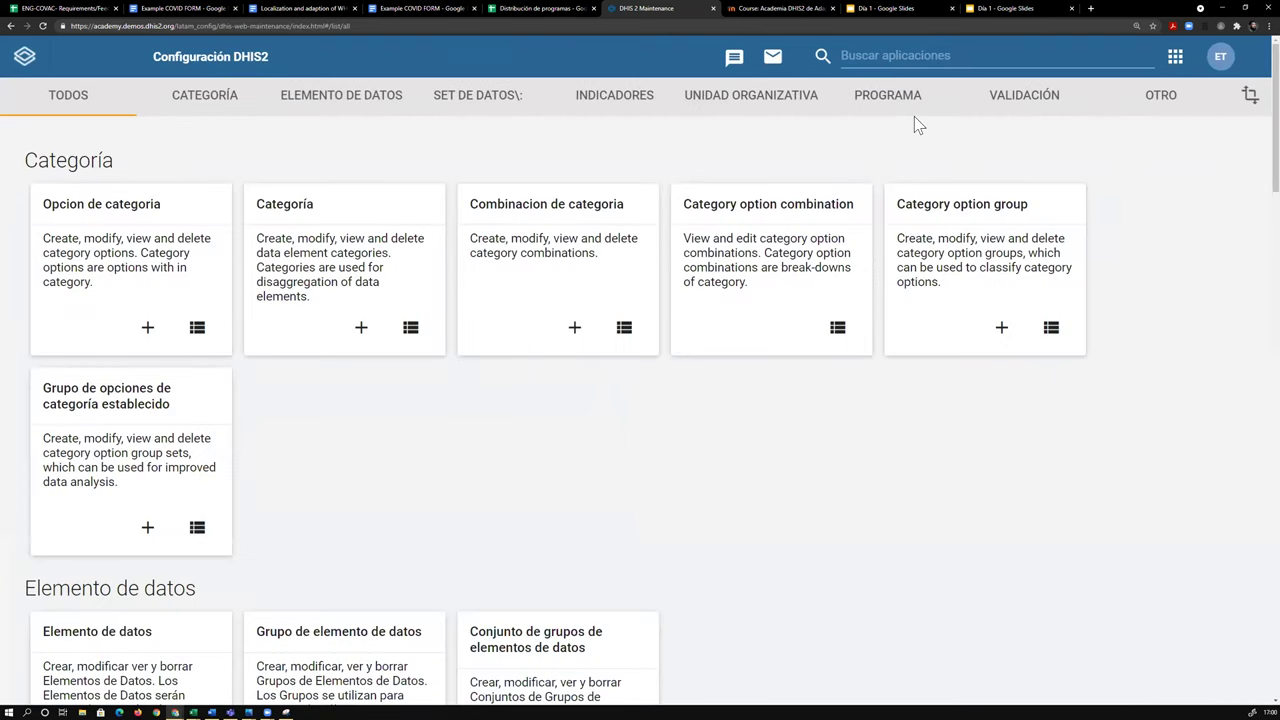
left_click(900, 108)
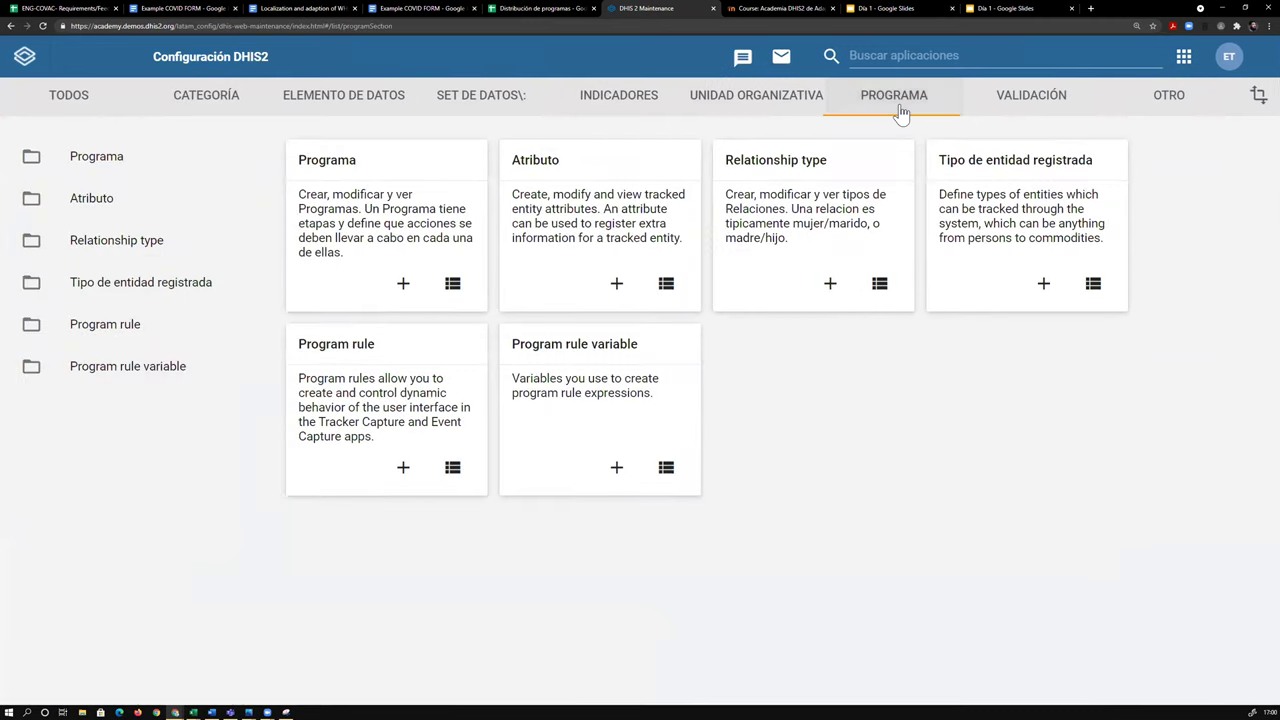
Step: Find program GR45 - COVAC - Registro de vacunación COVID-19 in the Programa list and open its sharing settings
left_click(340, 172)
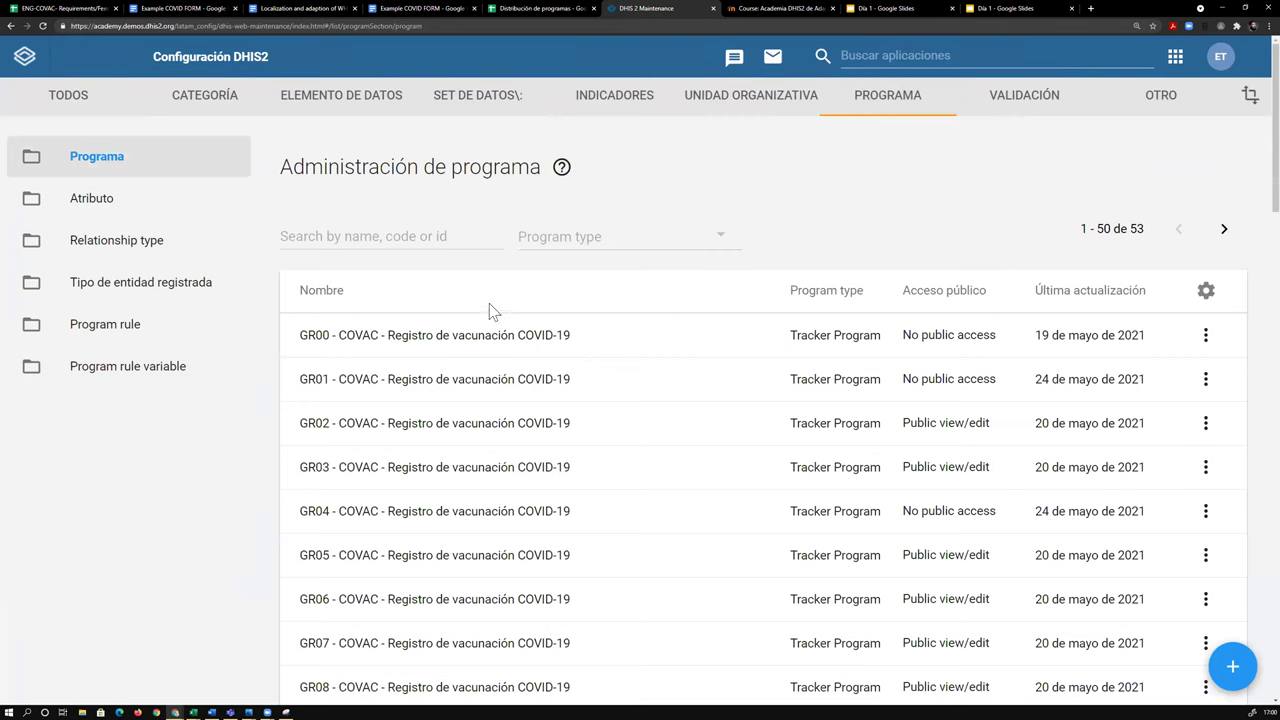
scroll(340, 270, "down", 12)
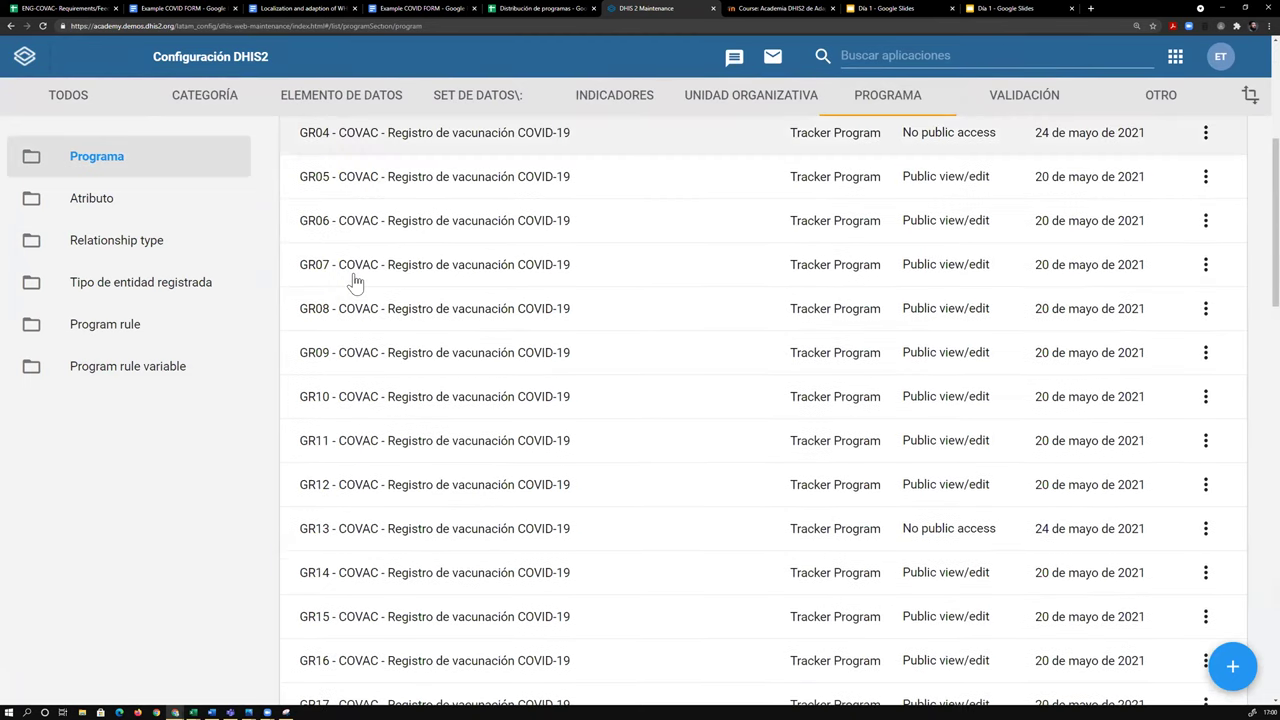
scroll(394, 449, "down", 7)
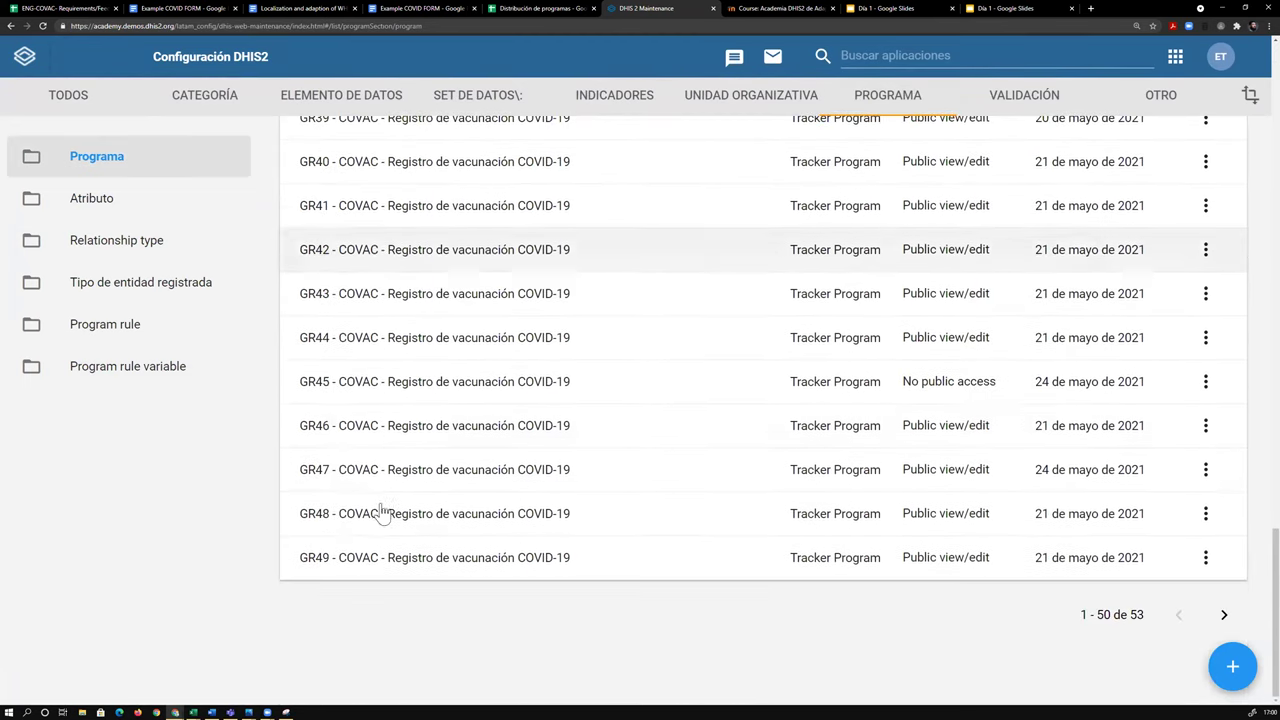
scroll(331, 543, "up", 3)
scroll(331, 543, "up", 15)
scroll(620, 223, "down", 5)
scroll(620, 228, "down", 8)
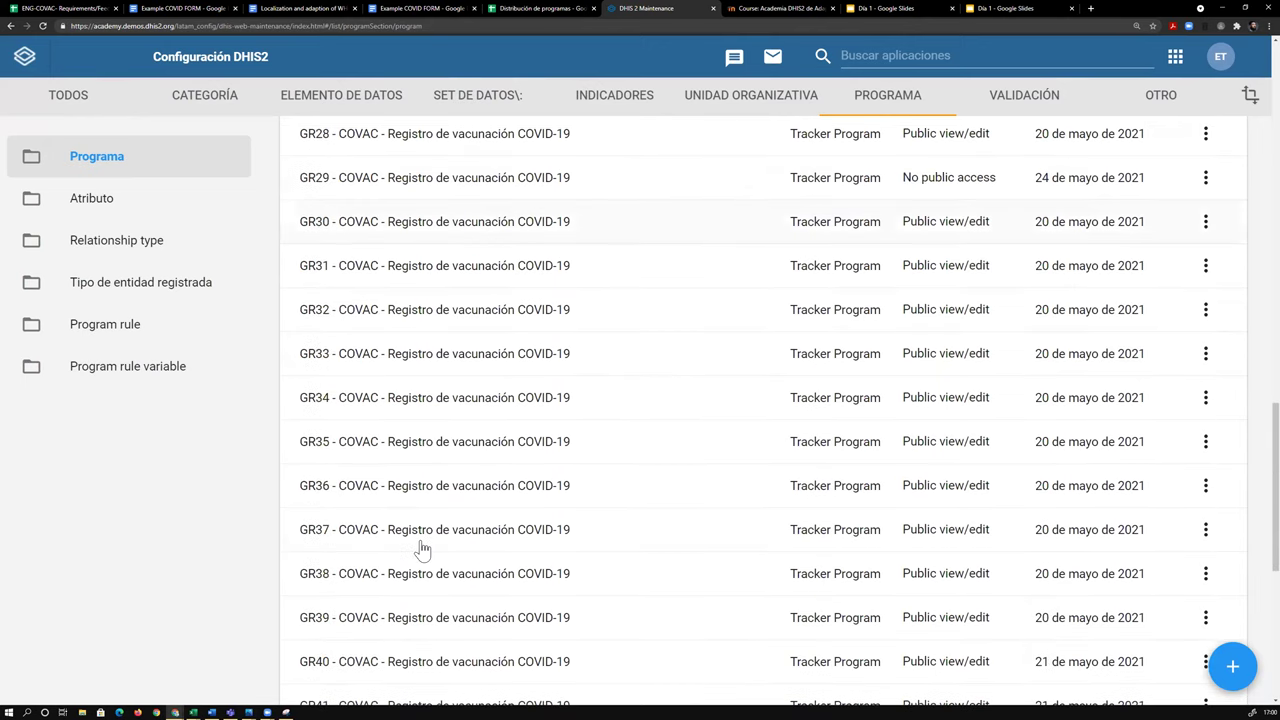
scroll(422, 548, "down", 3)
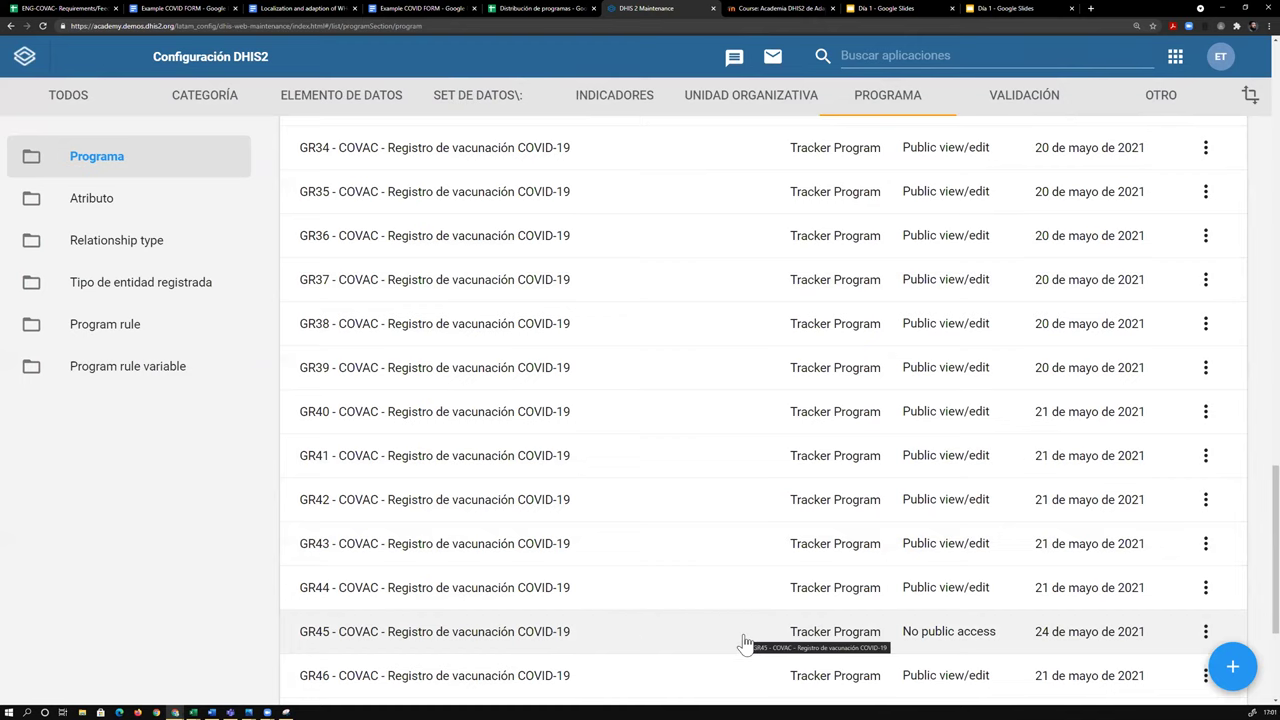
scroll(955, 628, "down", 3)
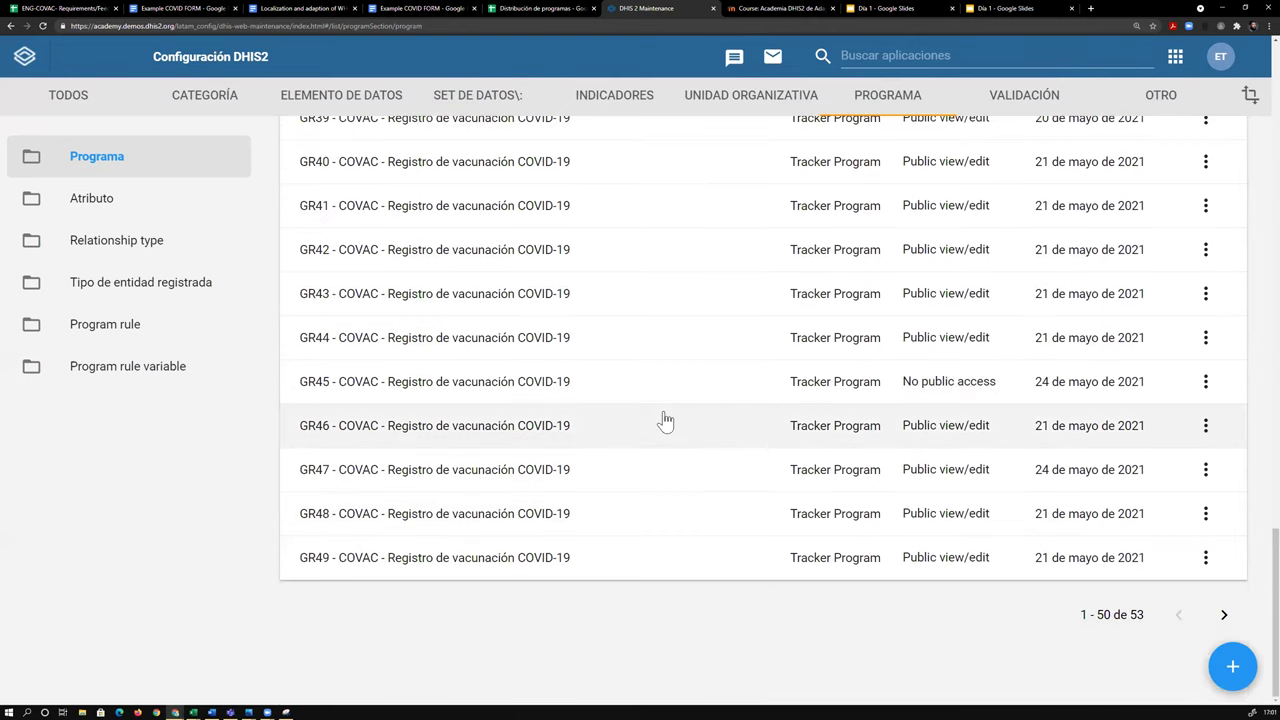
left_click(1206, 385)
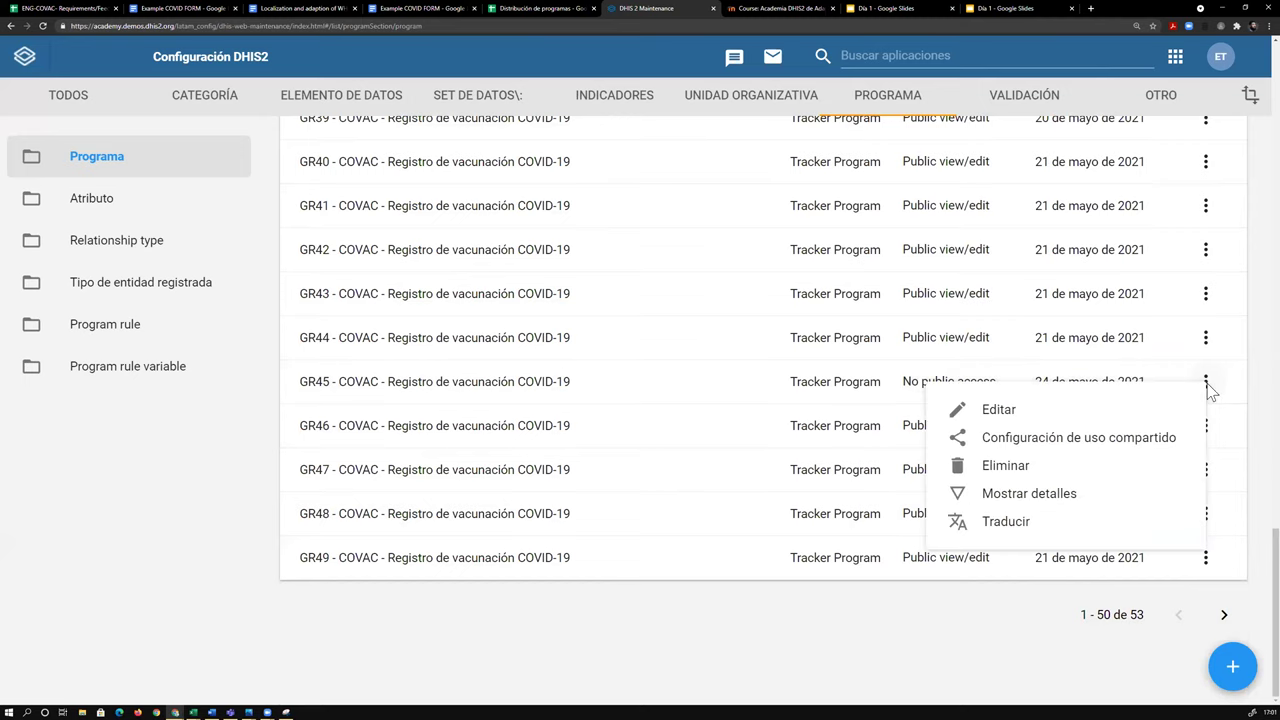
left_click(1063, 443)
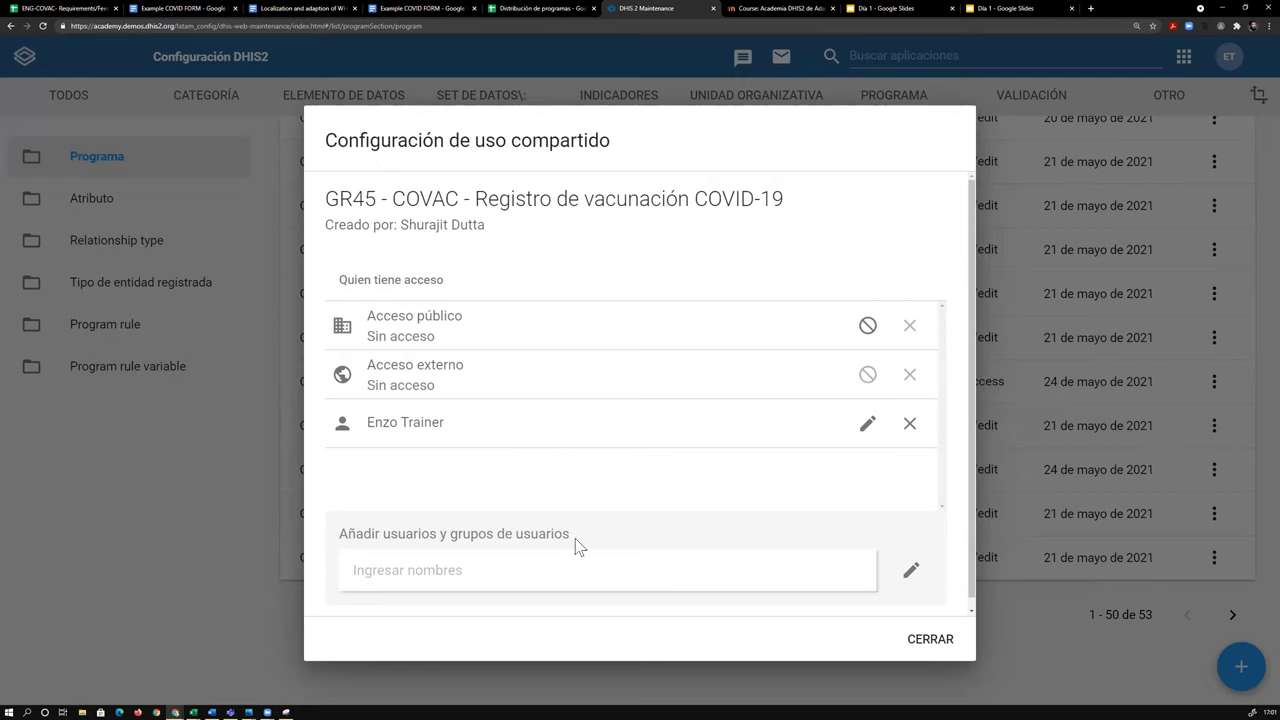
Step: Add a second user to GR45's sharing by searching their initials
type("JM")
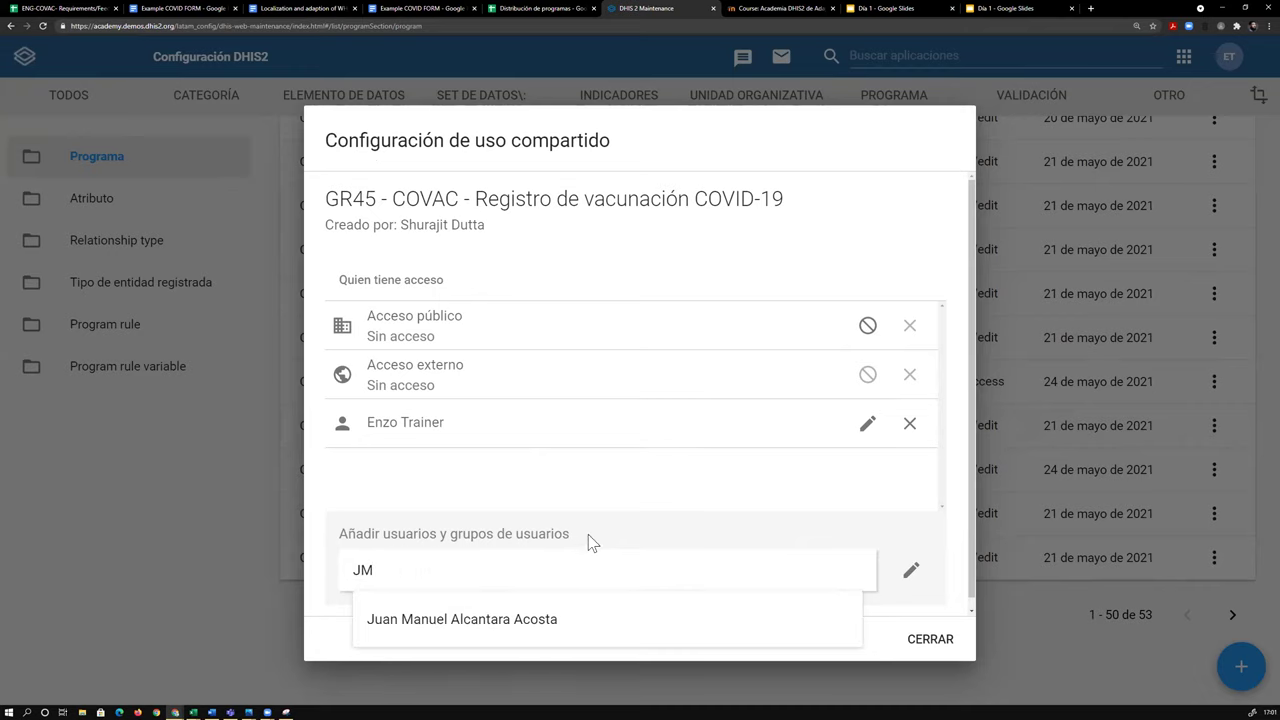
left_click(538, 619)
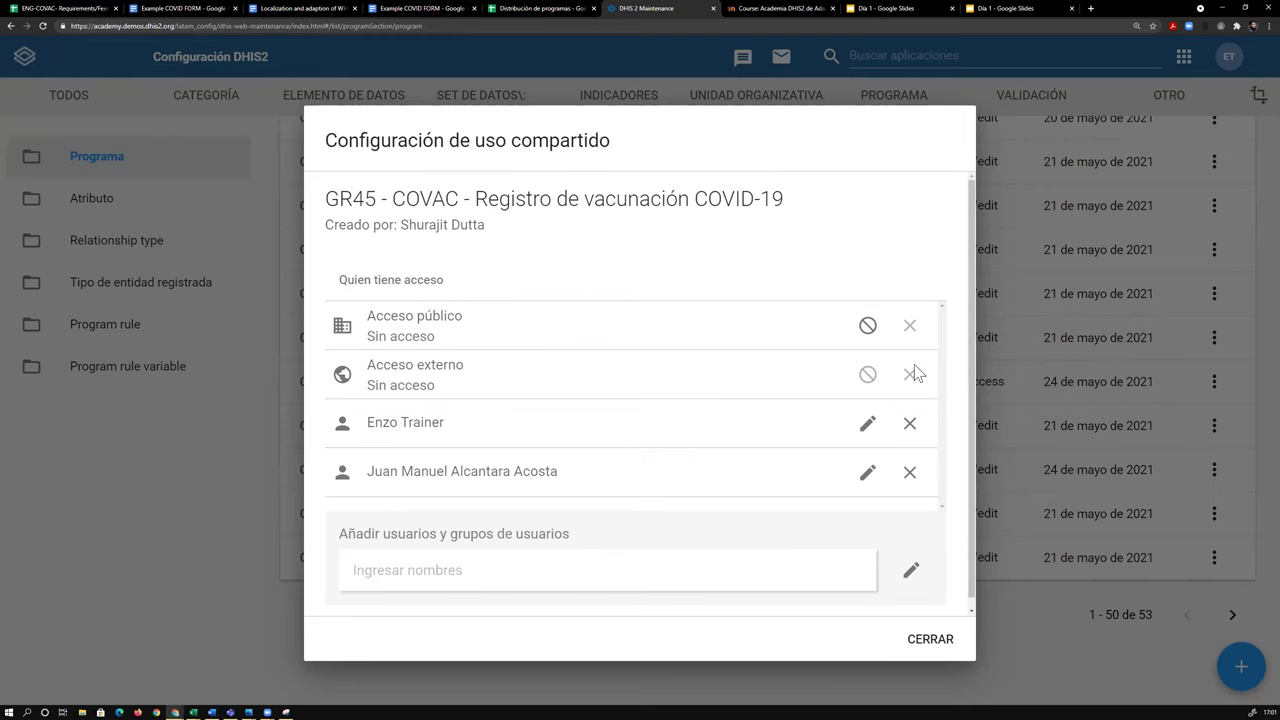
scroll(468, 503, "down", 1)
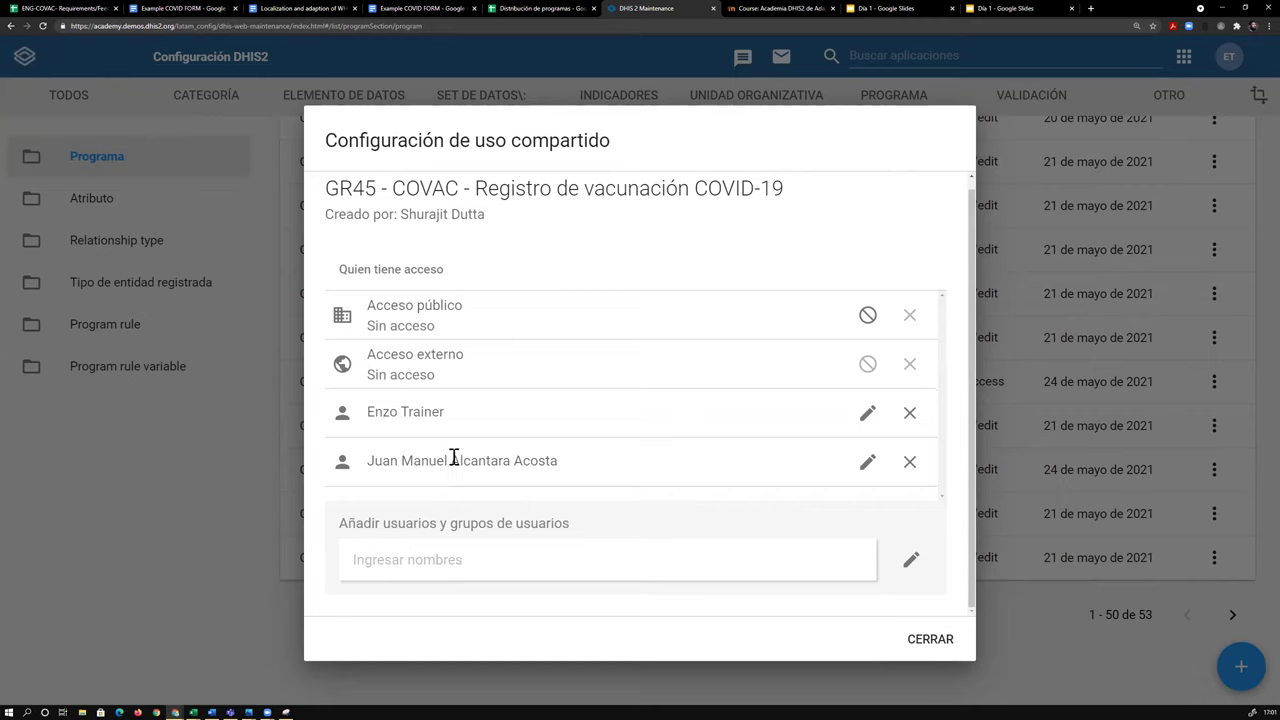
Step: Keep the first user's data access at 'Puede guardar y visualizar'
left_click(867, 412)
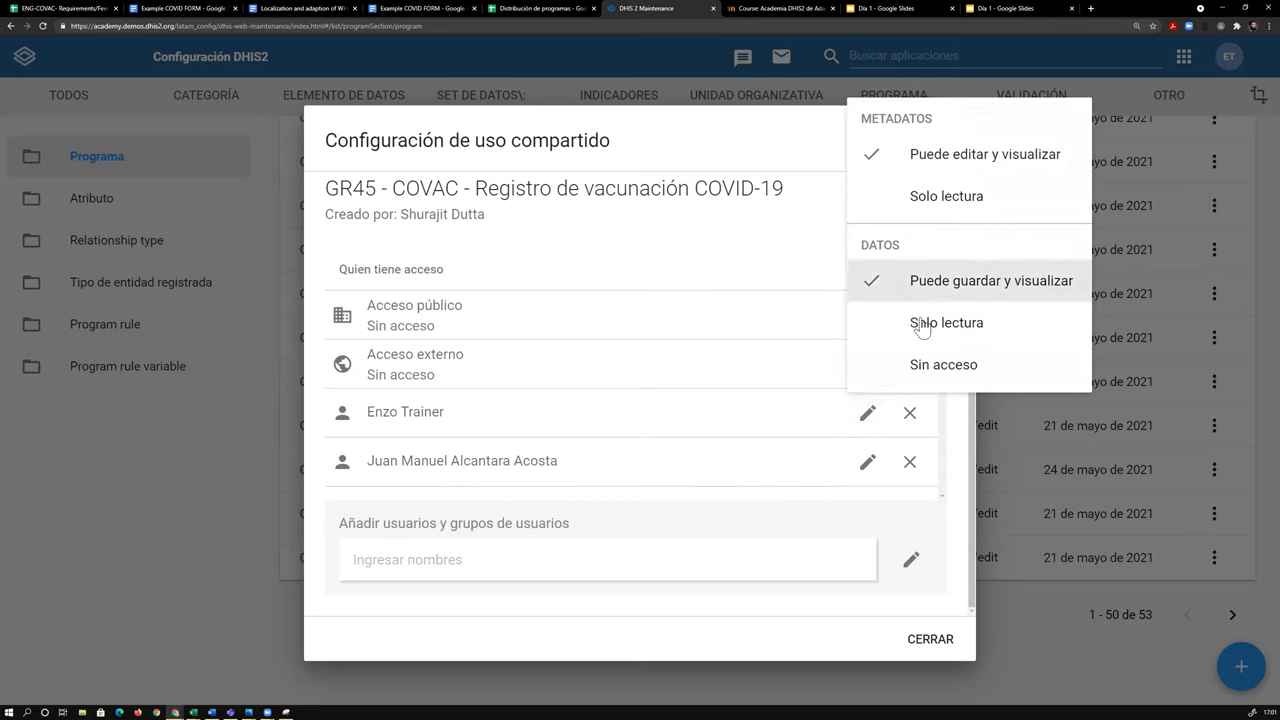
left_click(889, 379)
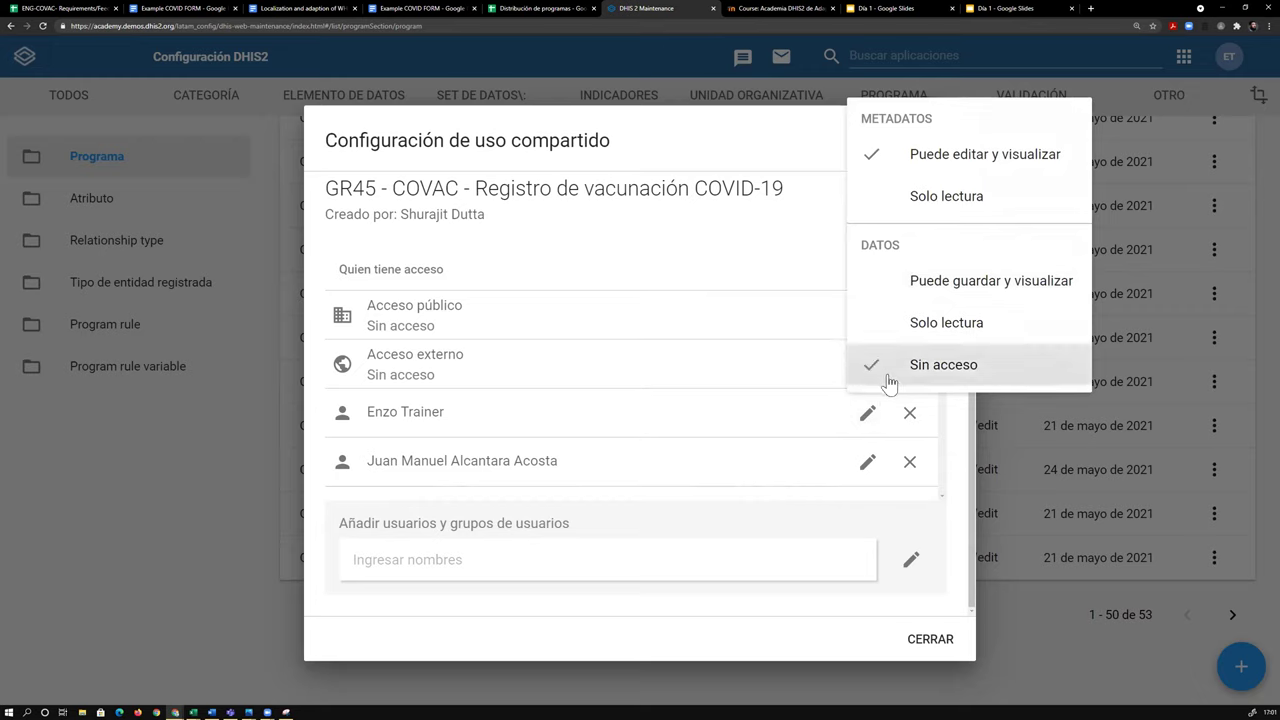
left_click(868, 286)
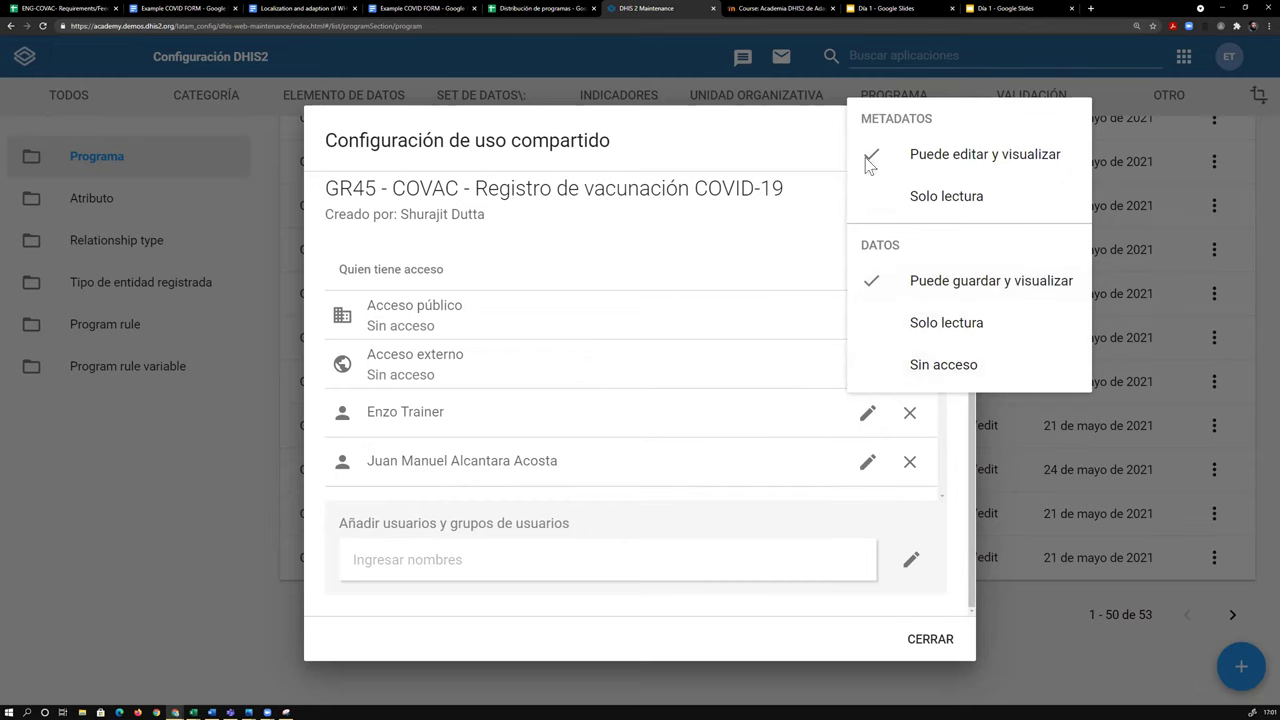
left_click(625, 500)
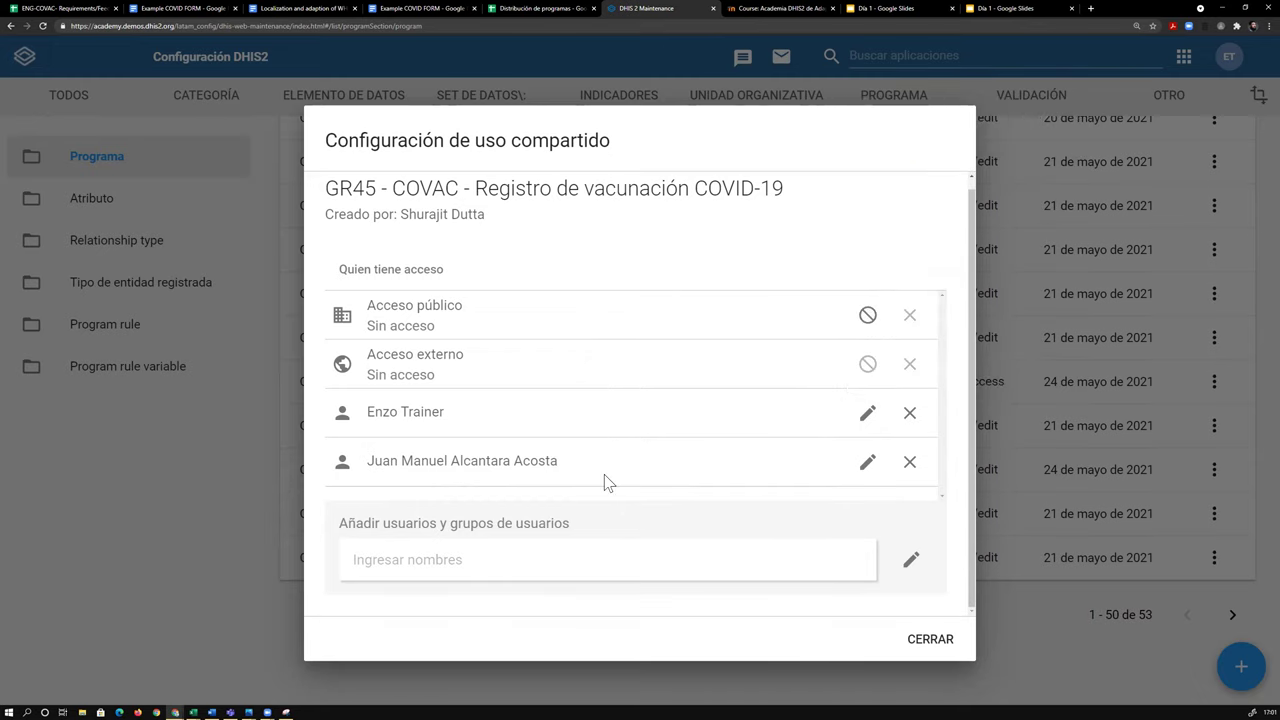
Step: Give the new user 'Puede guardar y visualizar' data access and close the sharing settings
left_click(867, 473)
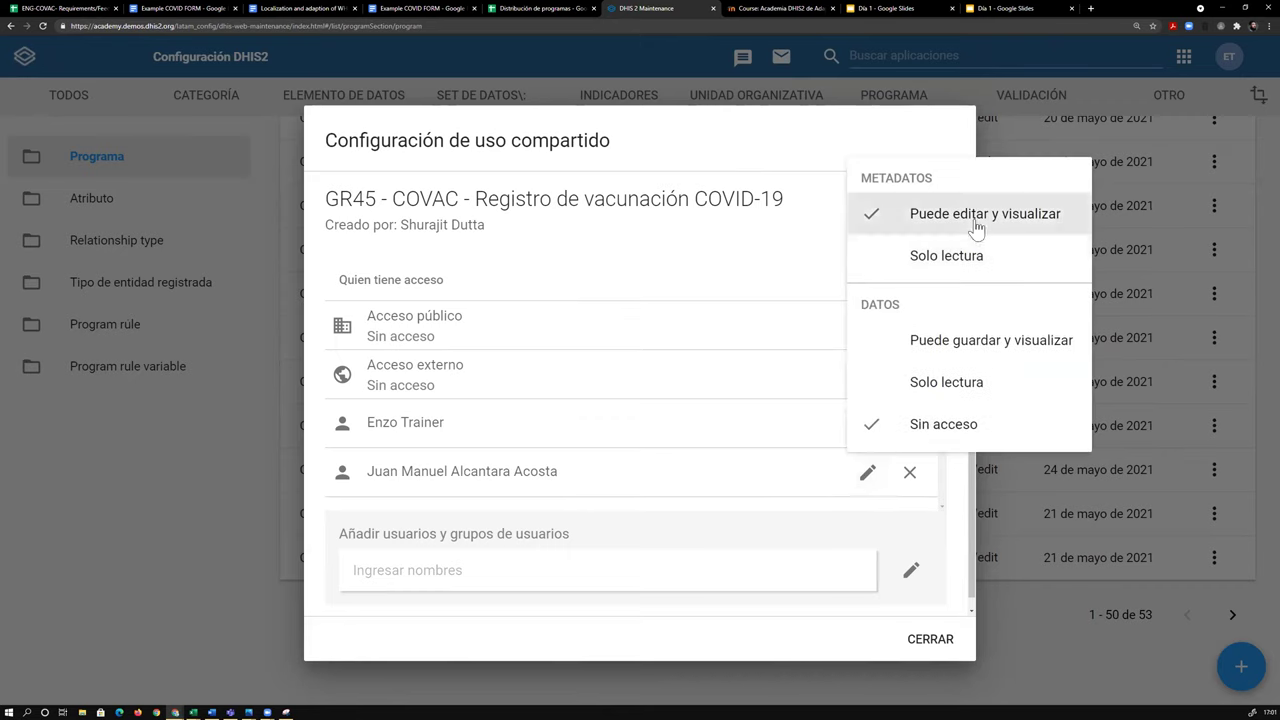
left_click(950, 350)
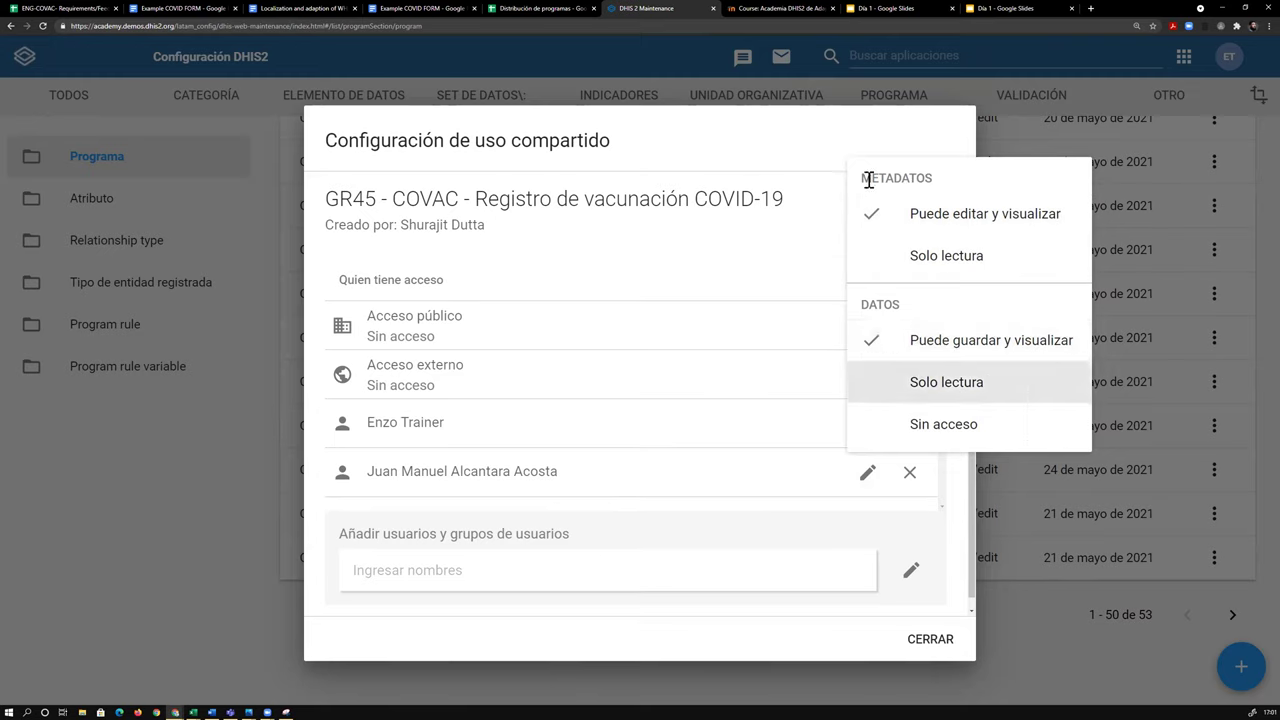
left_click(709, 535)
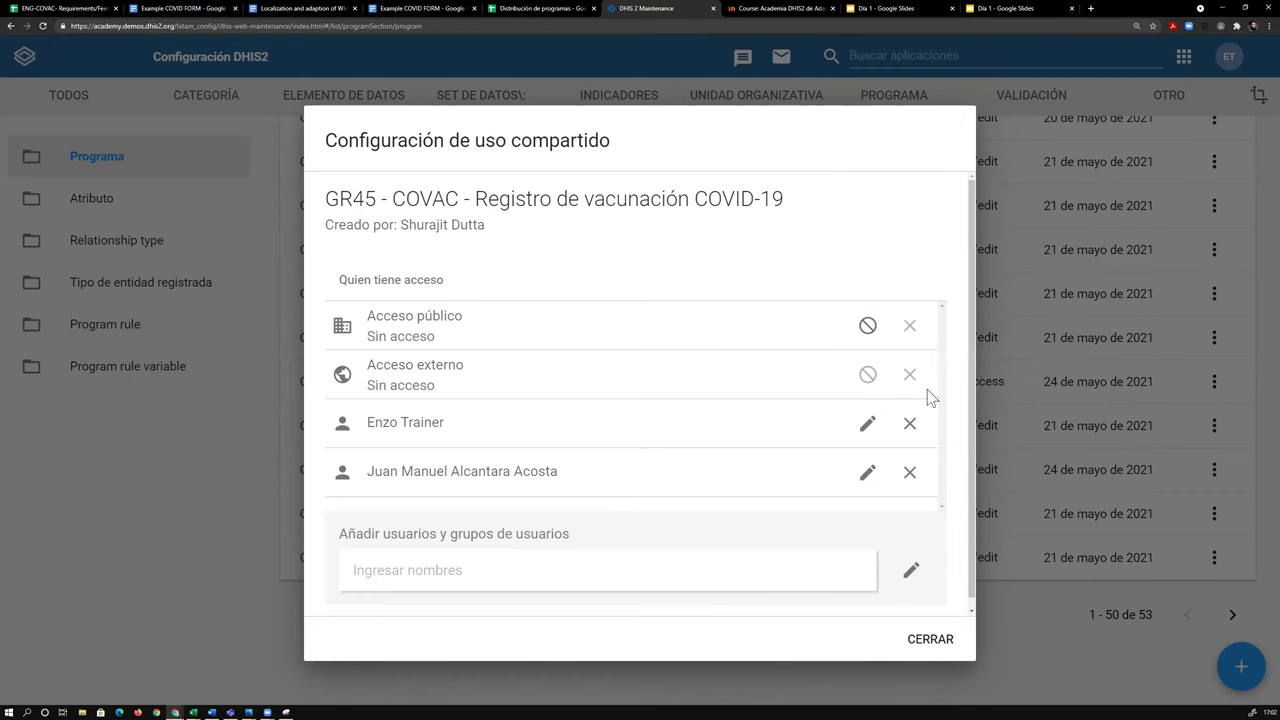
left_click(947, 644)
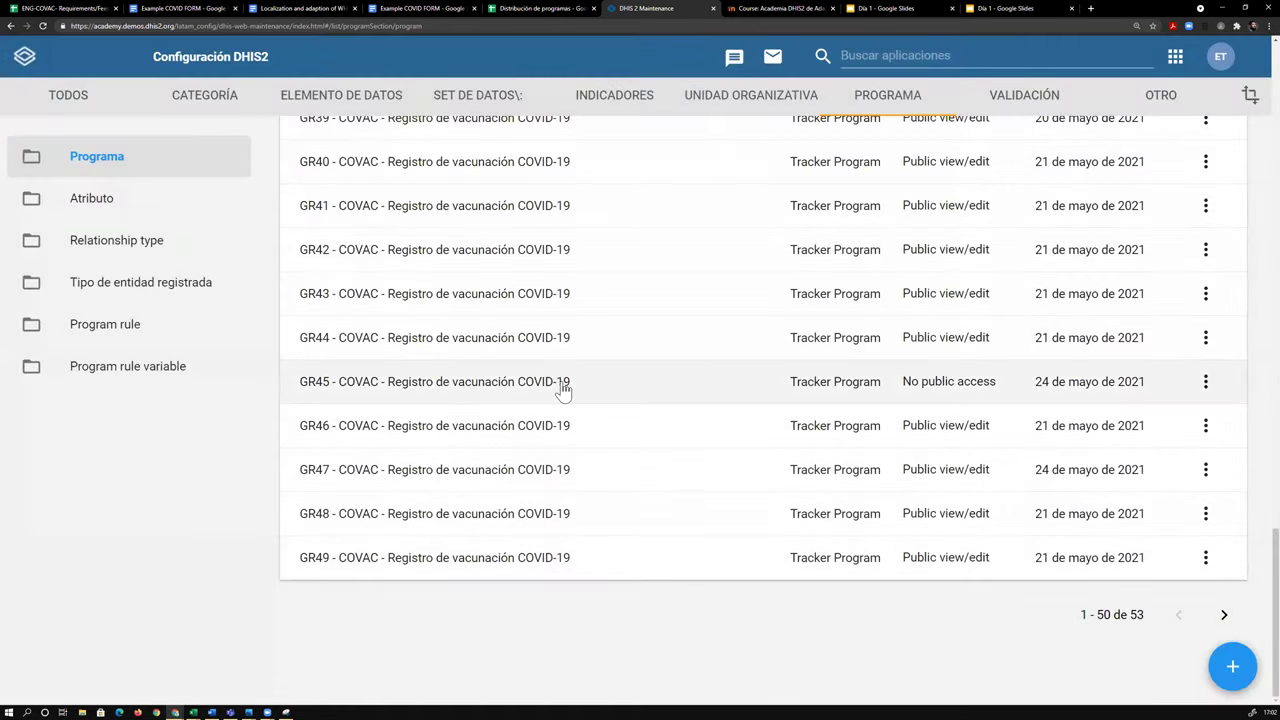
Step: Rename GR45 to 'ENR - COVAC - Registro de vacunación COVID-19' with short name 'ENR - COVAC'
left_click(562, 381)
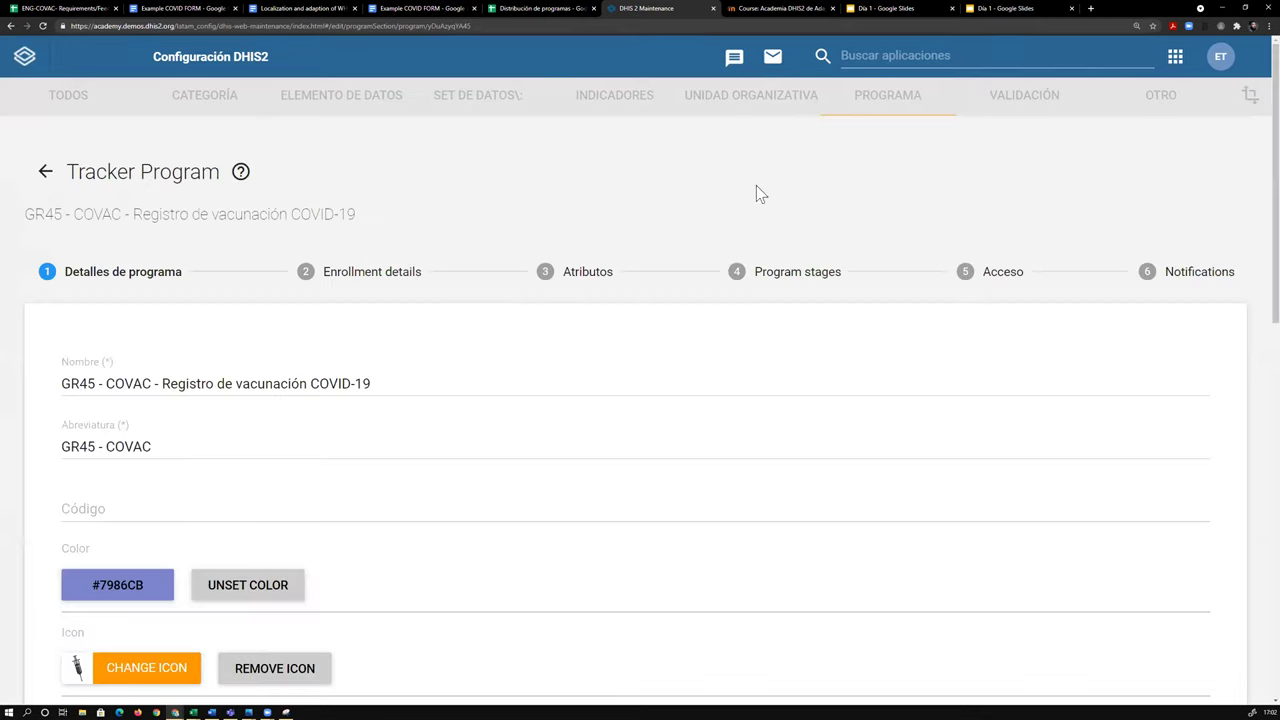
left_click(97, 385)
double_click(63, 384)
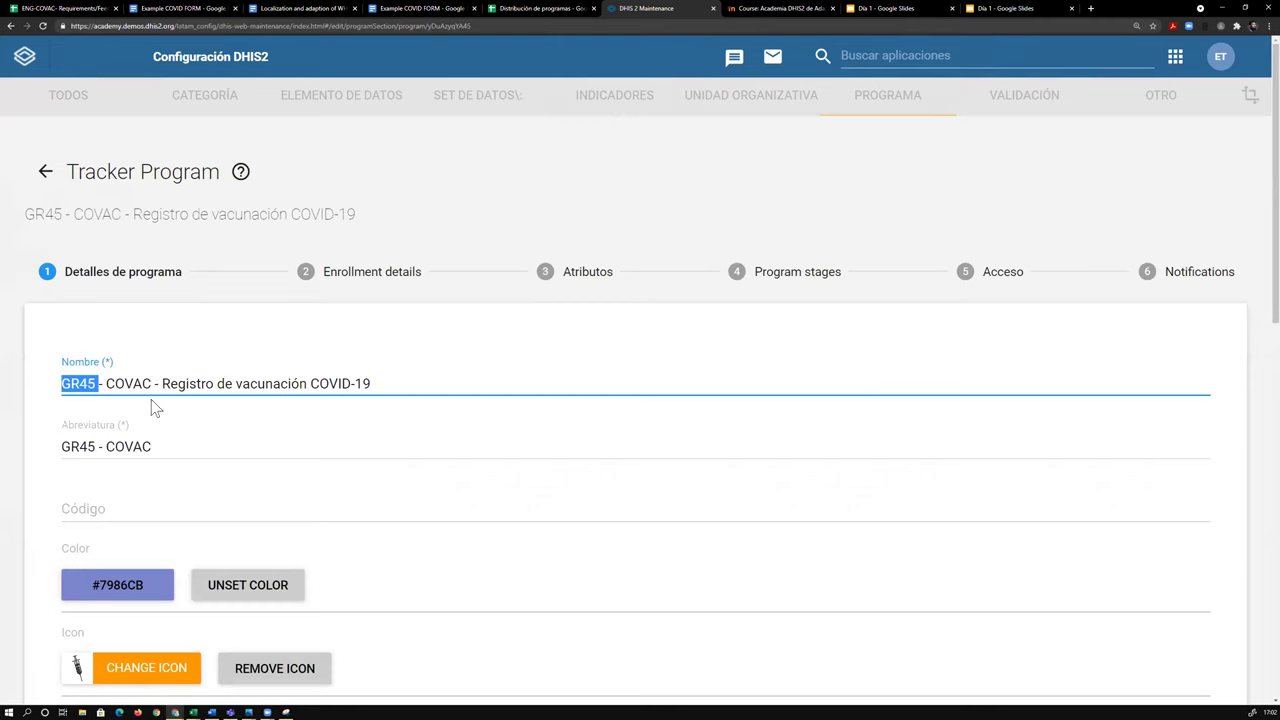
type("ENZO")
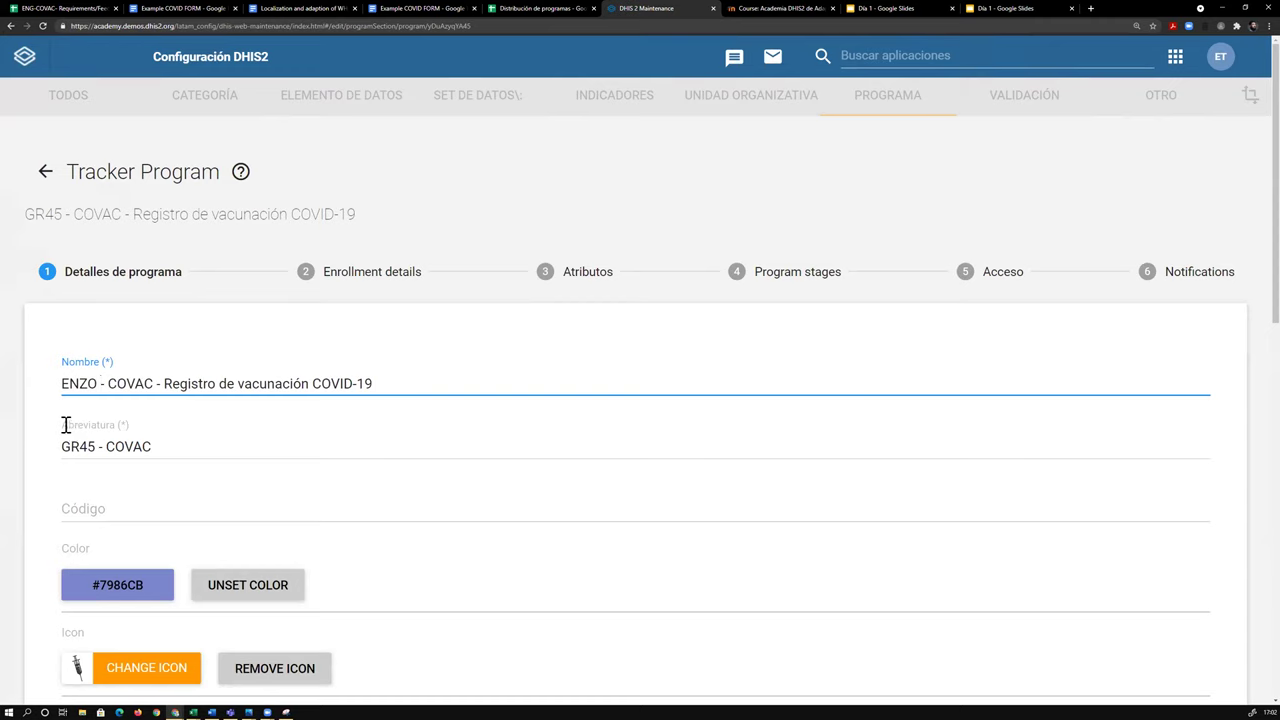
left_click_drag(70, 383, 98, 384)
type("NR")
left_click_drag(64, 447, 97, 446)
type("ENR")
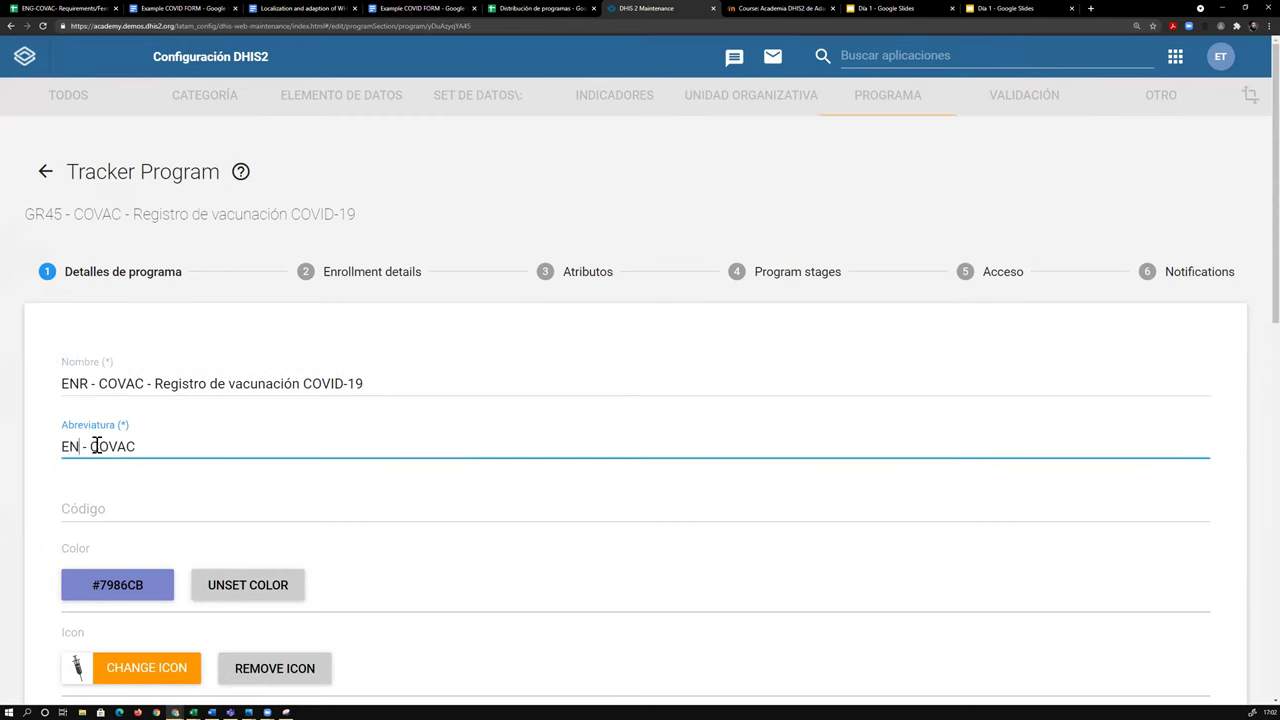
scroll(123, 414, "down", 5)
scroll(346, 391, "up", 5)
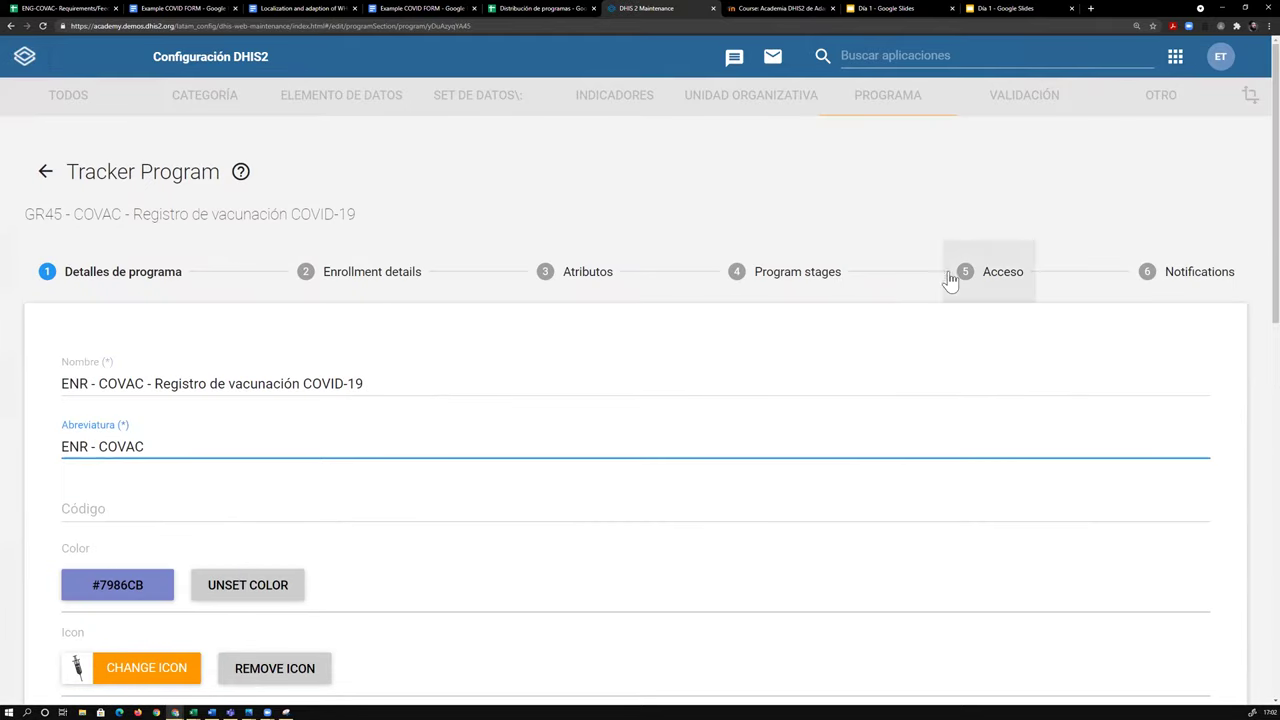
Step: Expand Academia in the program's Acceso org unit tree and view the Distribución de programas sheet
left_click(983, 273)
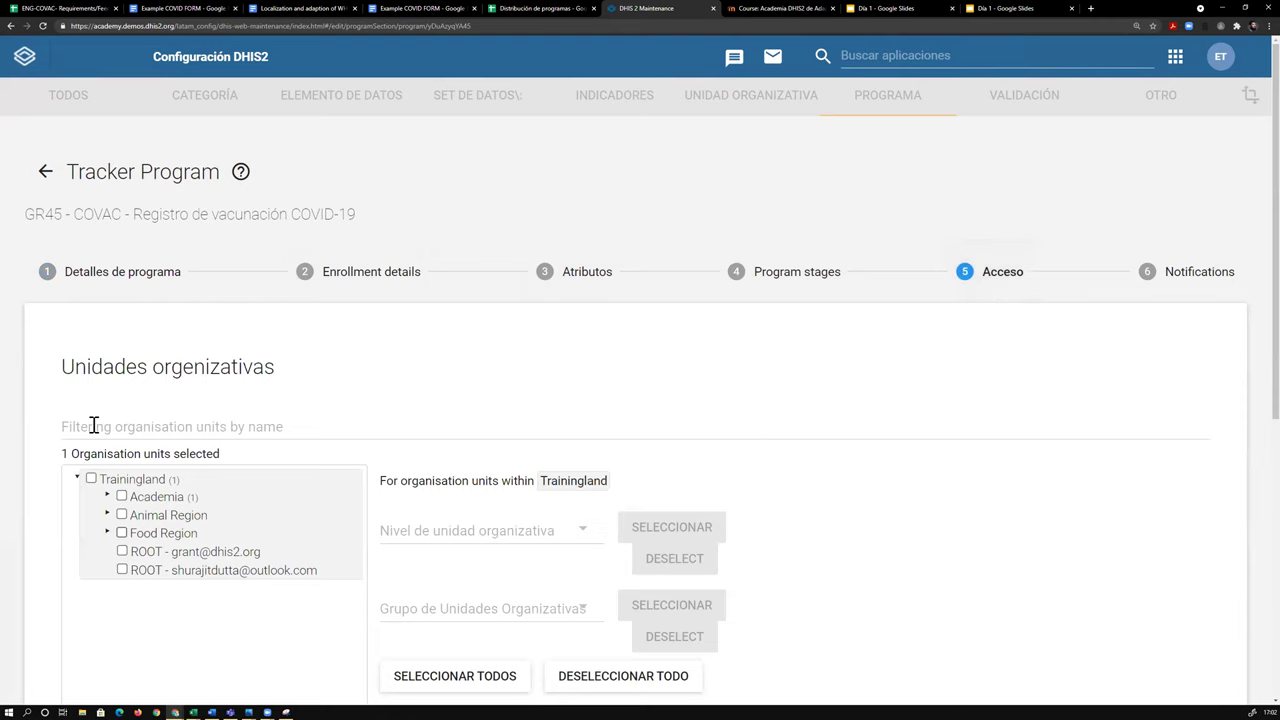
scroll(96, 410, "down", 3)
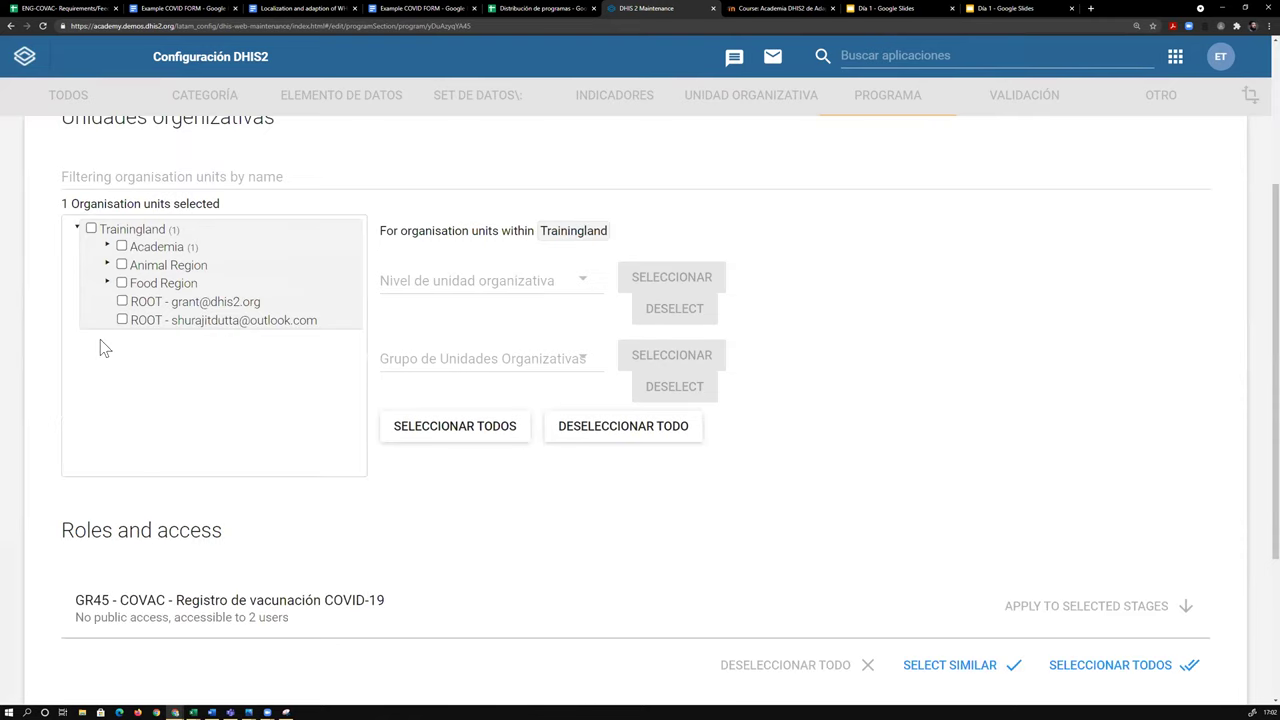
left_click(107, 246)
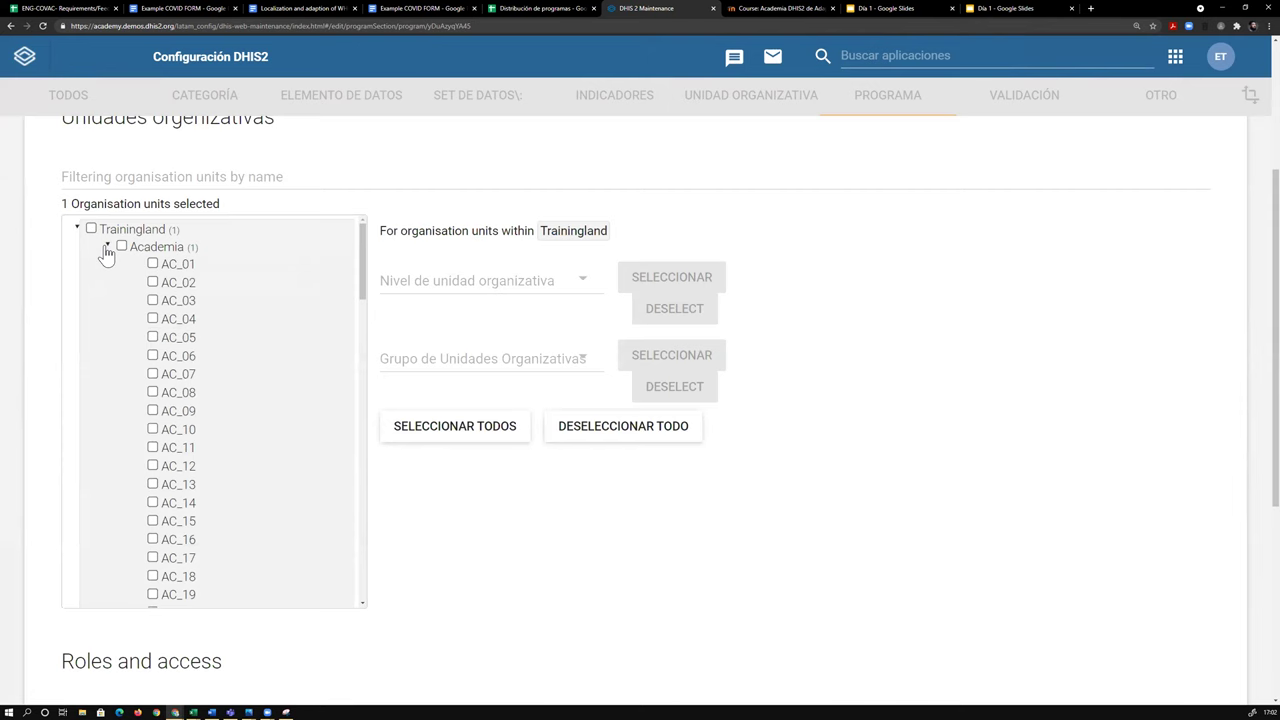
left_click(562, 8)
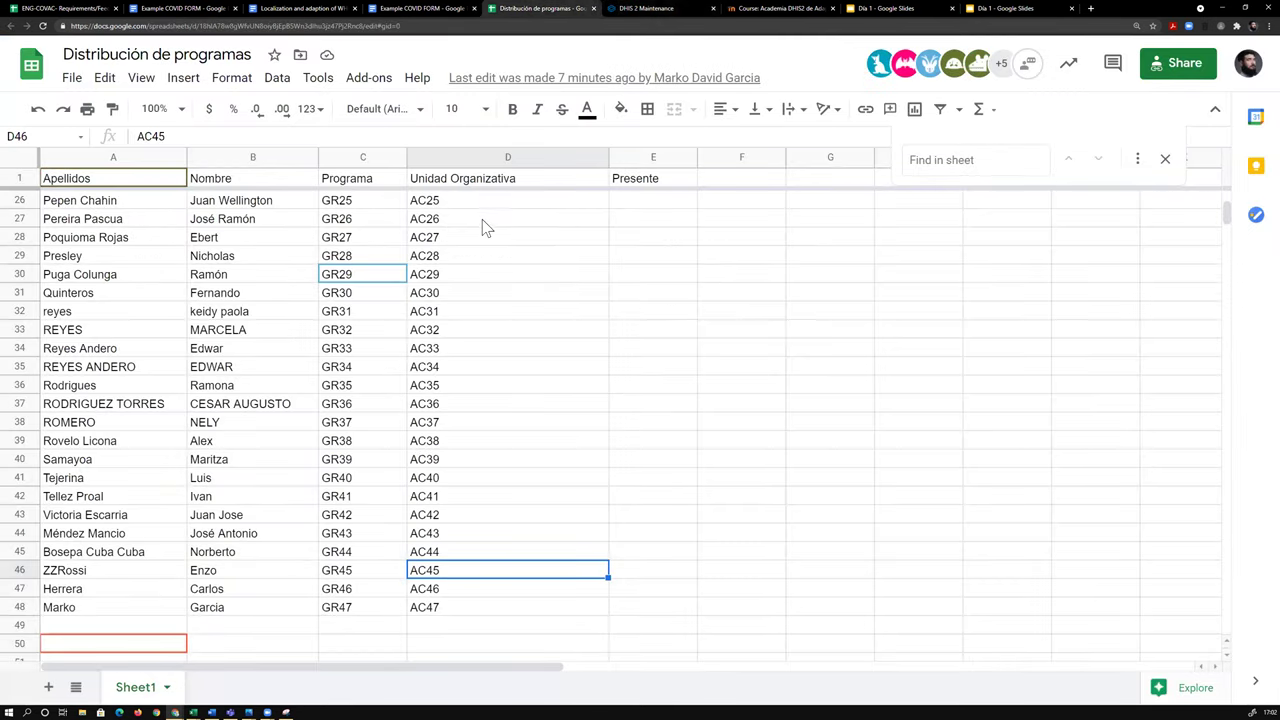
Step: Check the sheet's program-to-org-unit assignments and return to DHIS2's access step
scroll(483, 225, "up", 5)
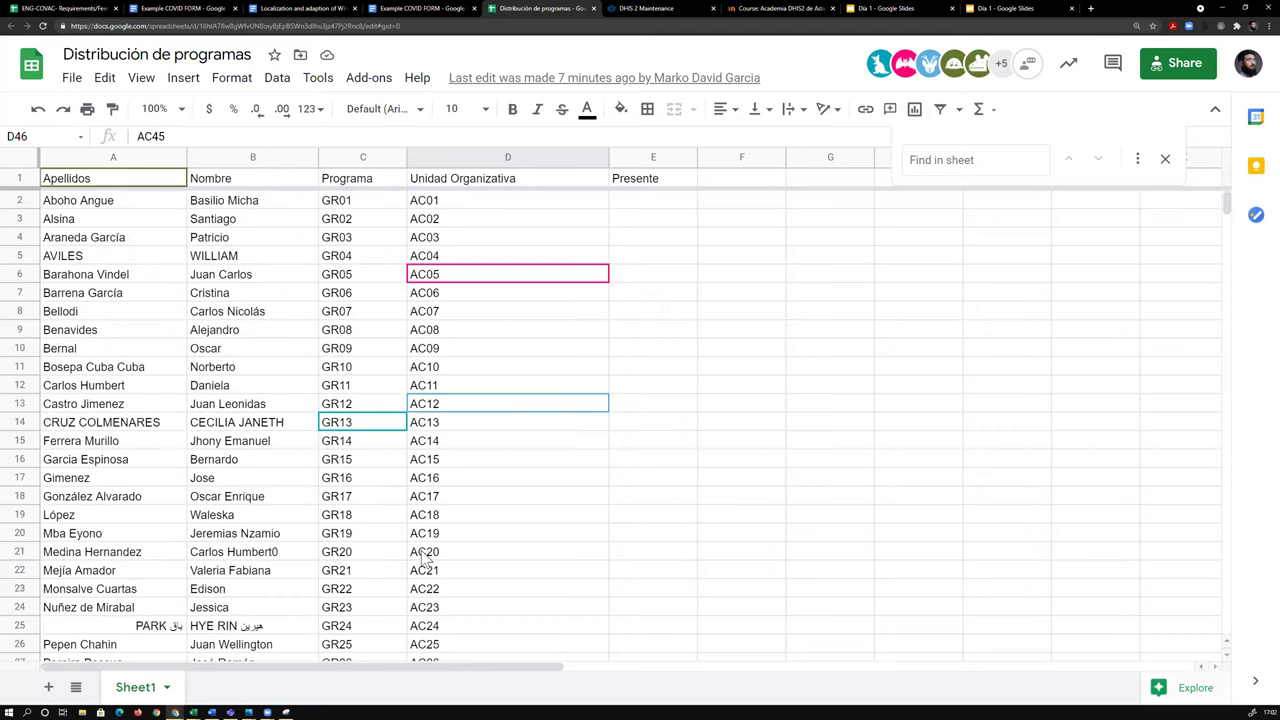
left_click(676, 12)
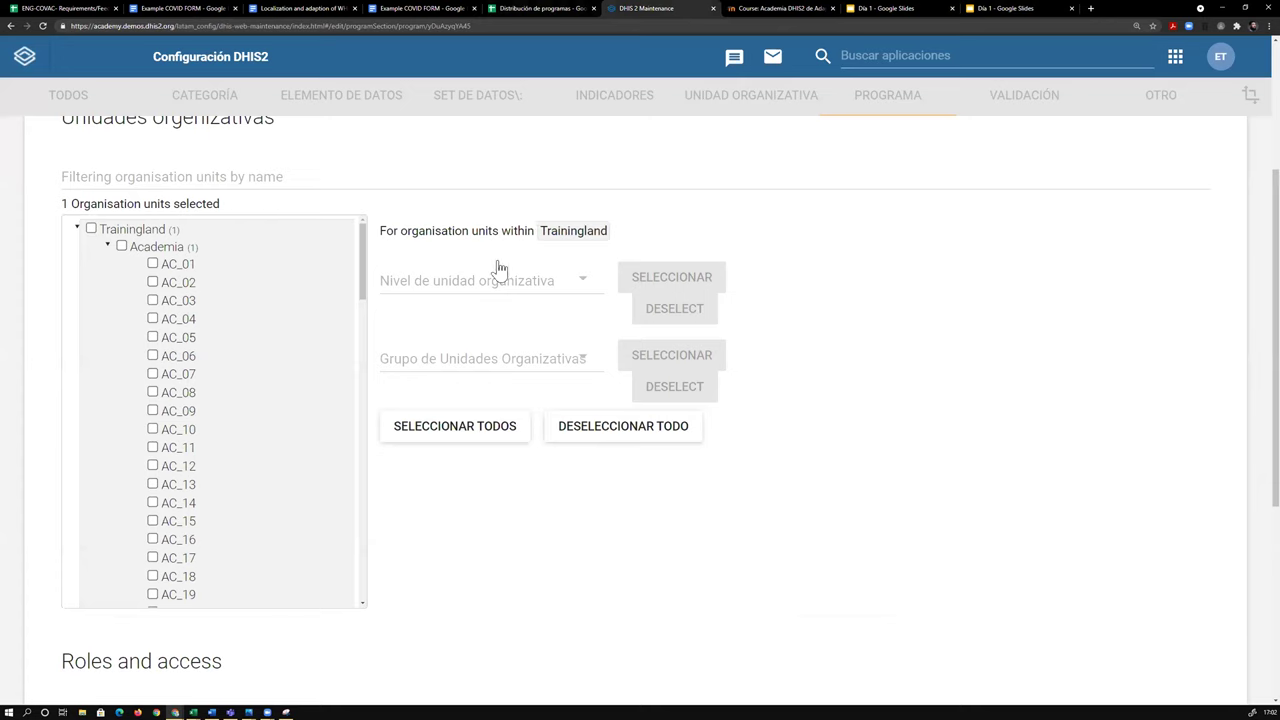
scroll(282, 296, "down", 7)
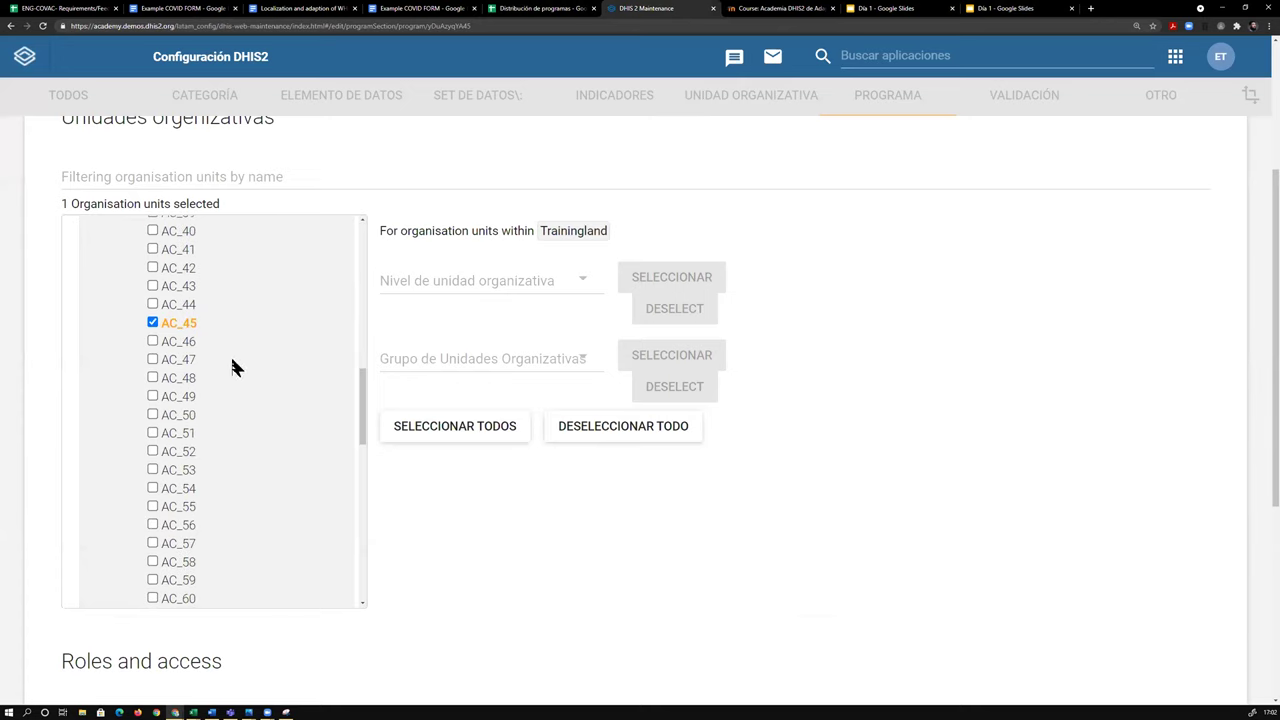
left_click(153, 323)
left_click(153, 323)
scroll(254, 391, "down", 4)
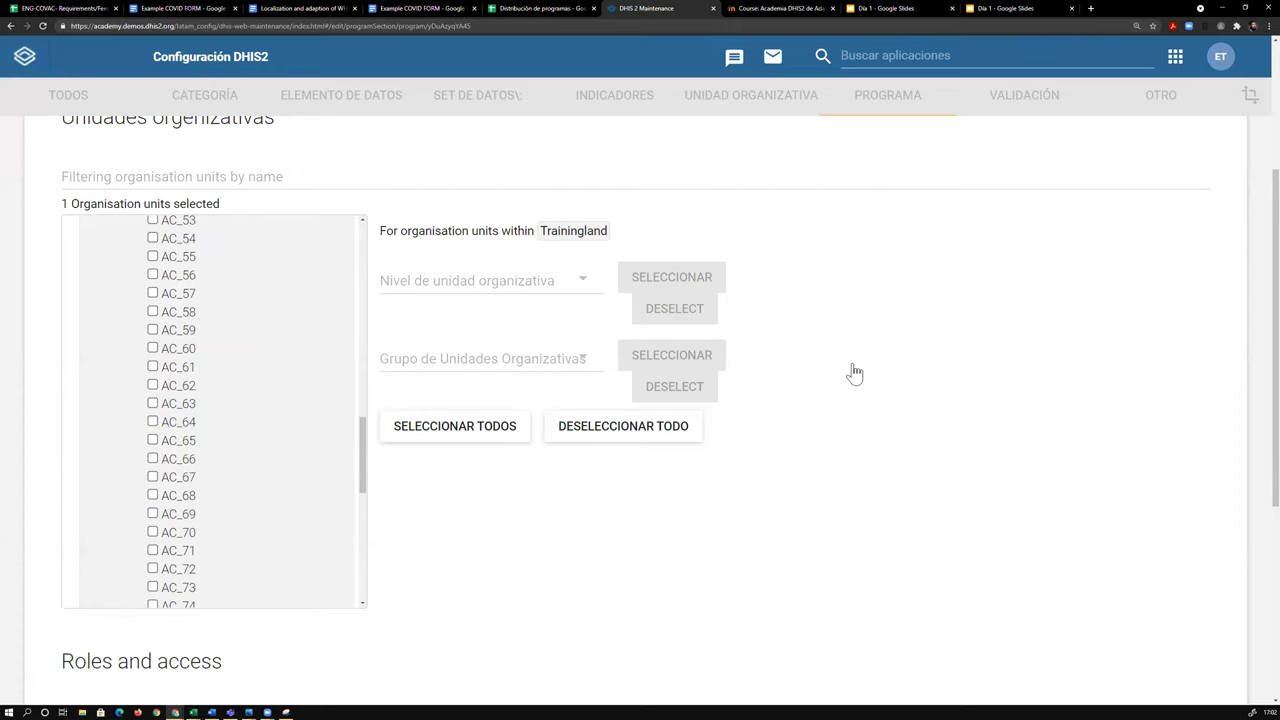
scroll(855, 373, "down", 4)
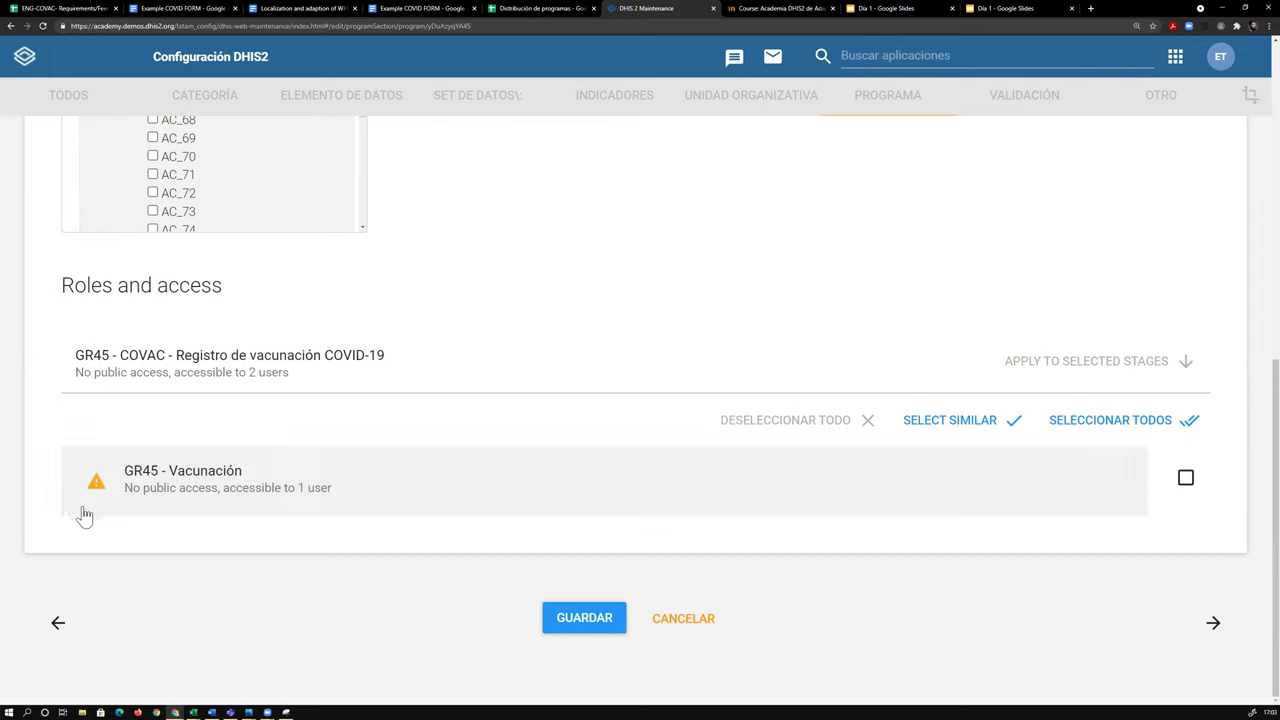
Step: Apply the program's sharing to the GR45 - Vacunación stage and save the program
mouse_move(95, 494)
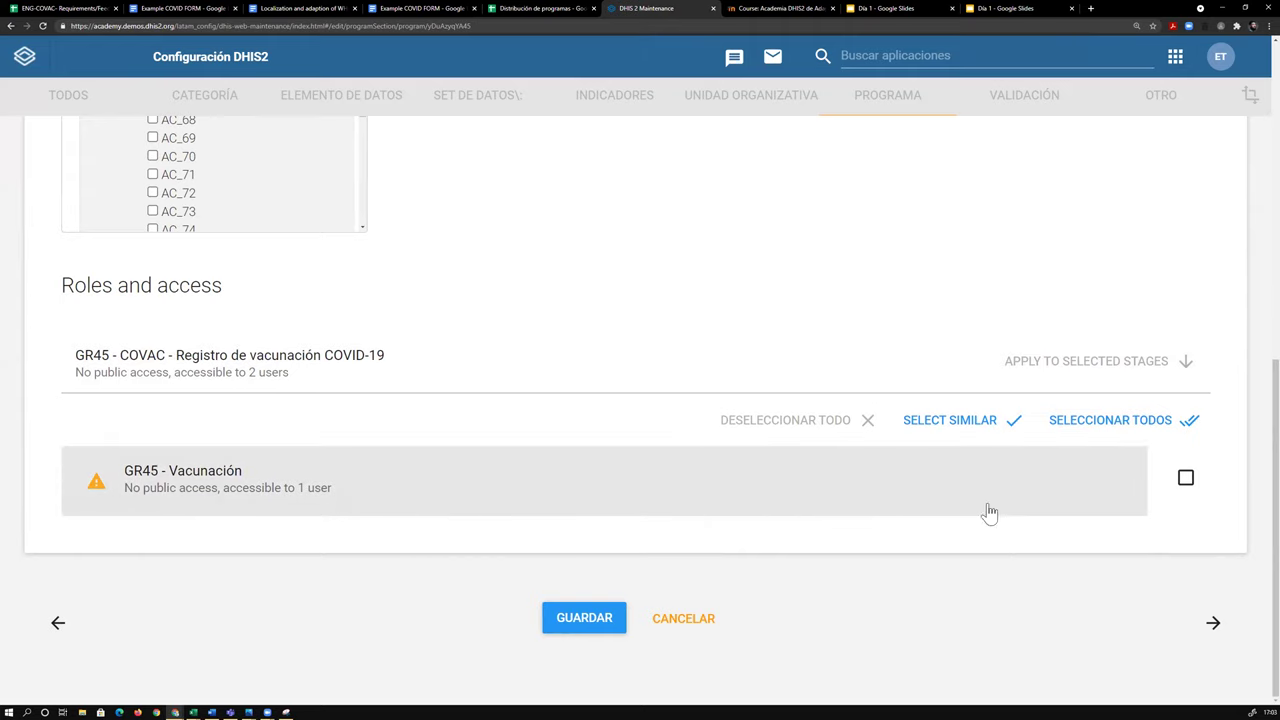
left_click(1186, 480)
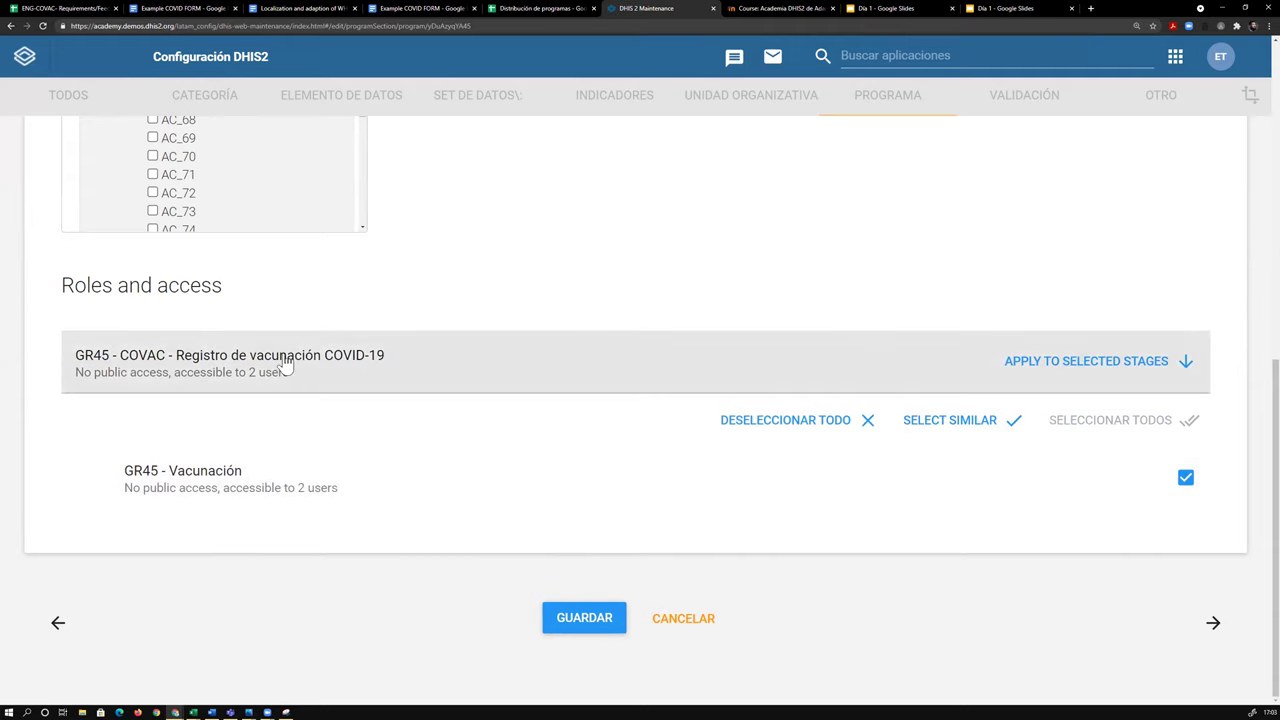
scroll(336, 222, "up", 3)
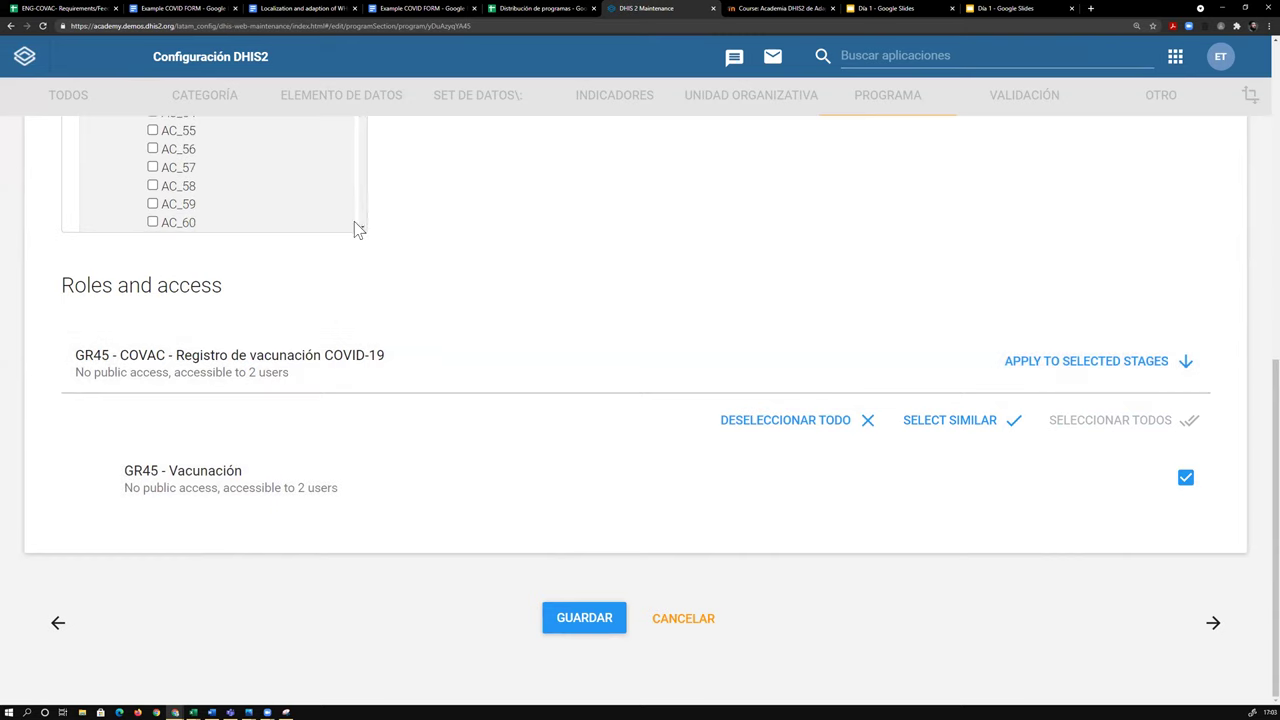
scroll(500, 256, "up", 5)
scroll(182, 447, "down", 3)
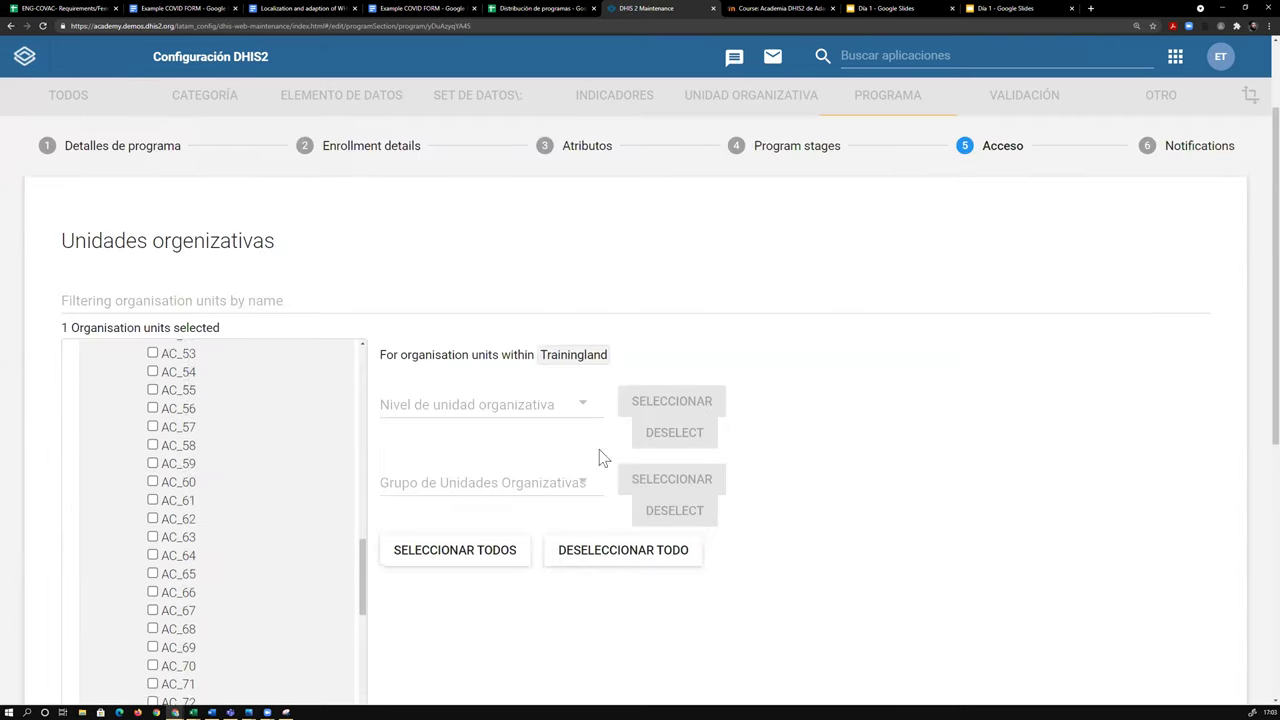
scroll(914, 446, "down", 5)
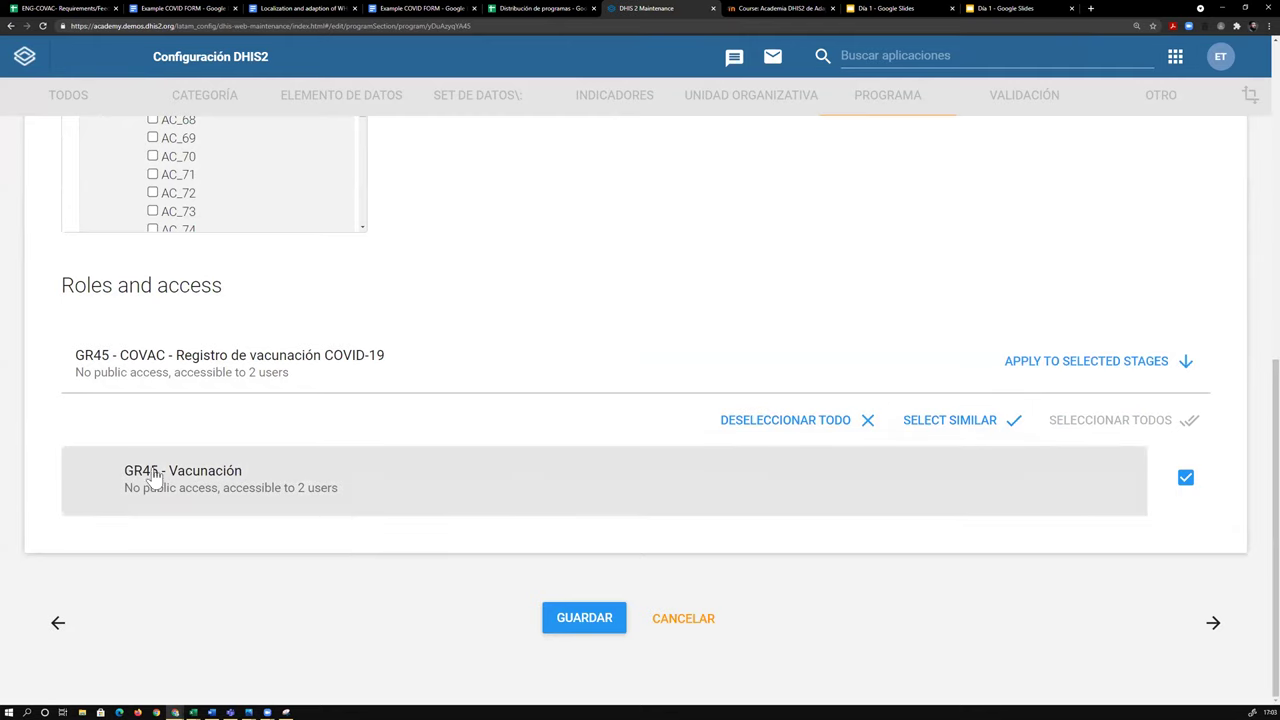
left_click(590, 618)
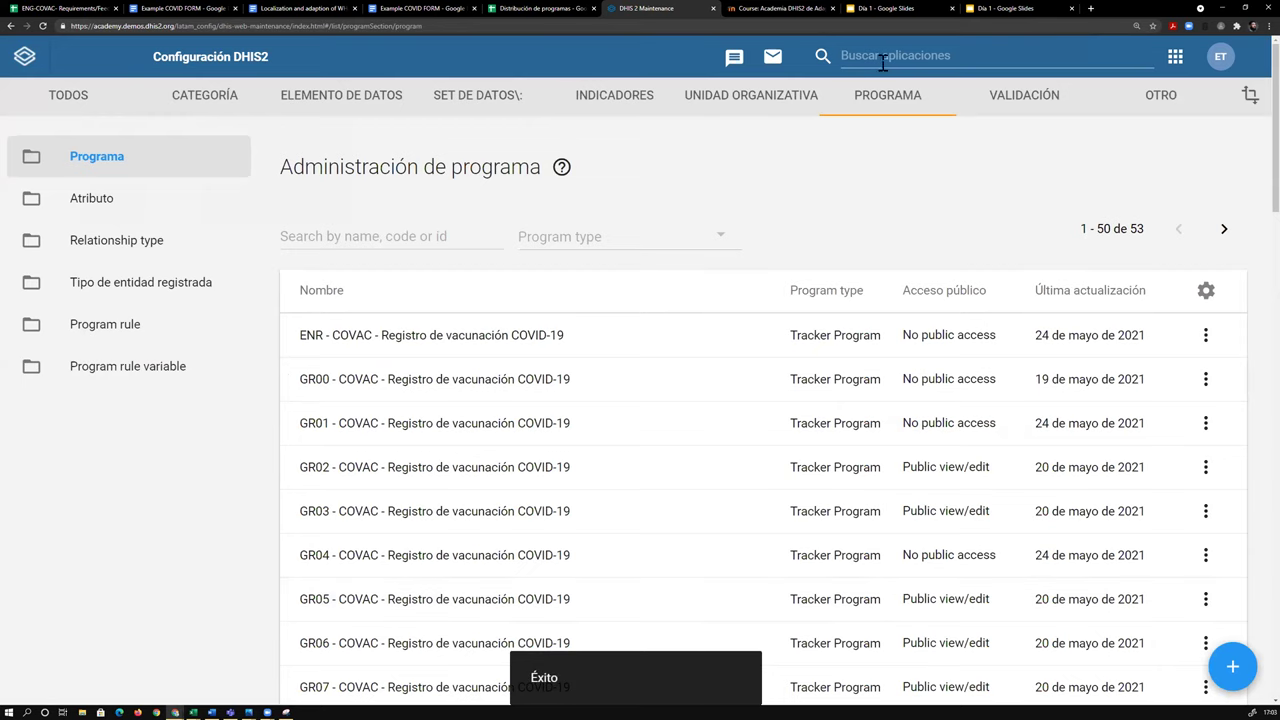
Step: Wipe all local storage, session storage and indexed databases with Limpiador de caché
left_click(1176, 58)
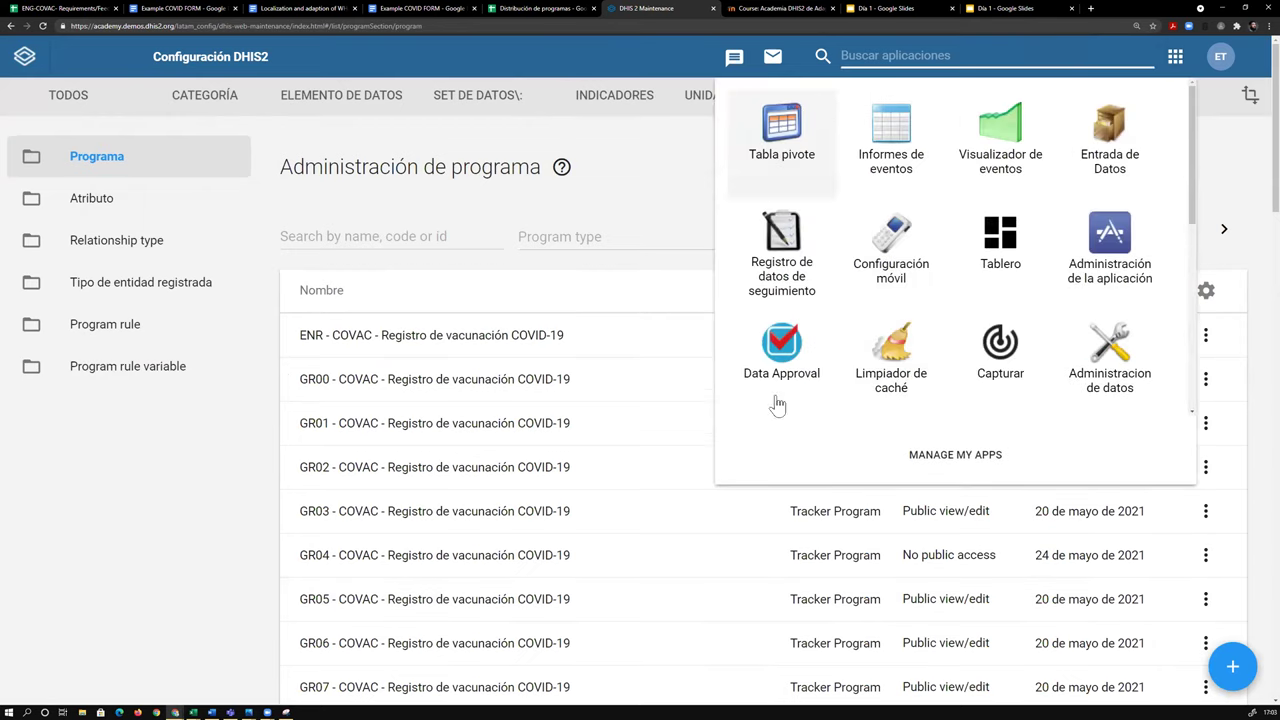
left_click(885, 372)
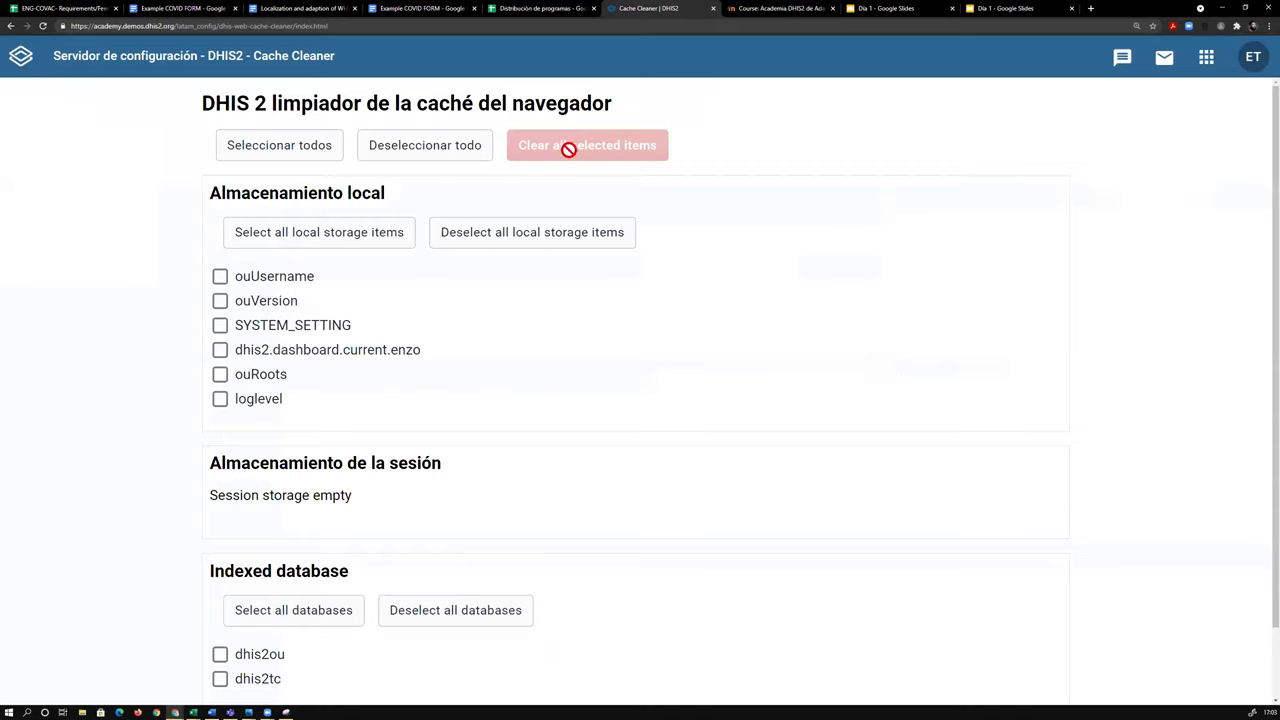
left_click(245, 150)
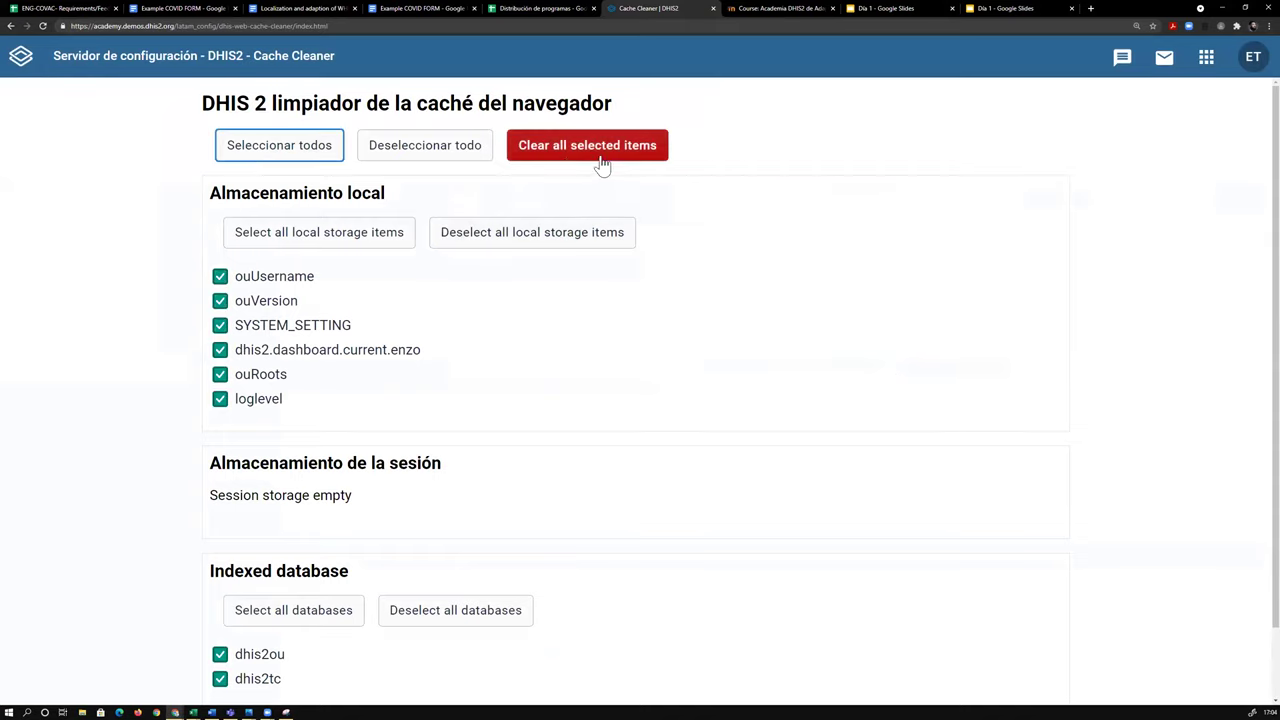
left_click(598, 158)
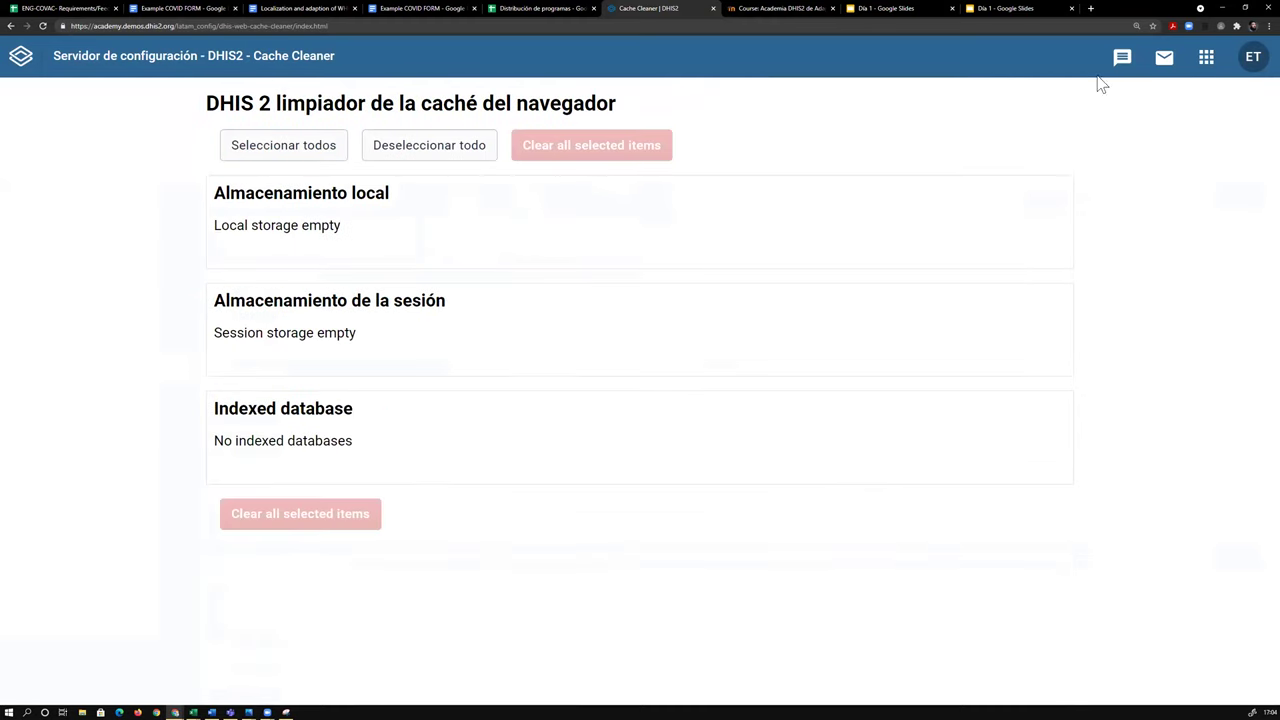
left_click(1207, 58)
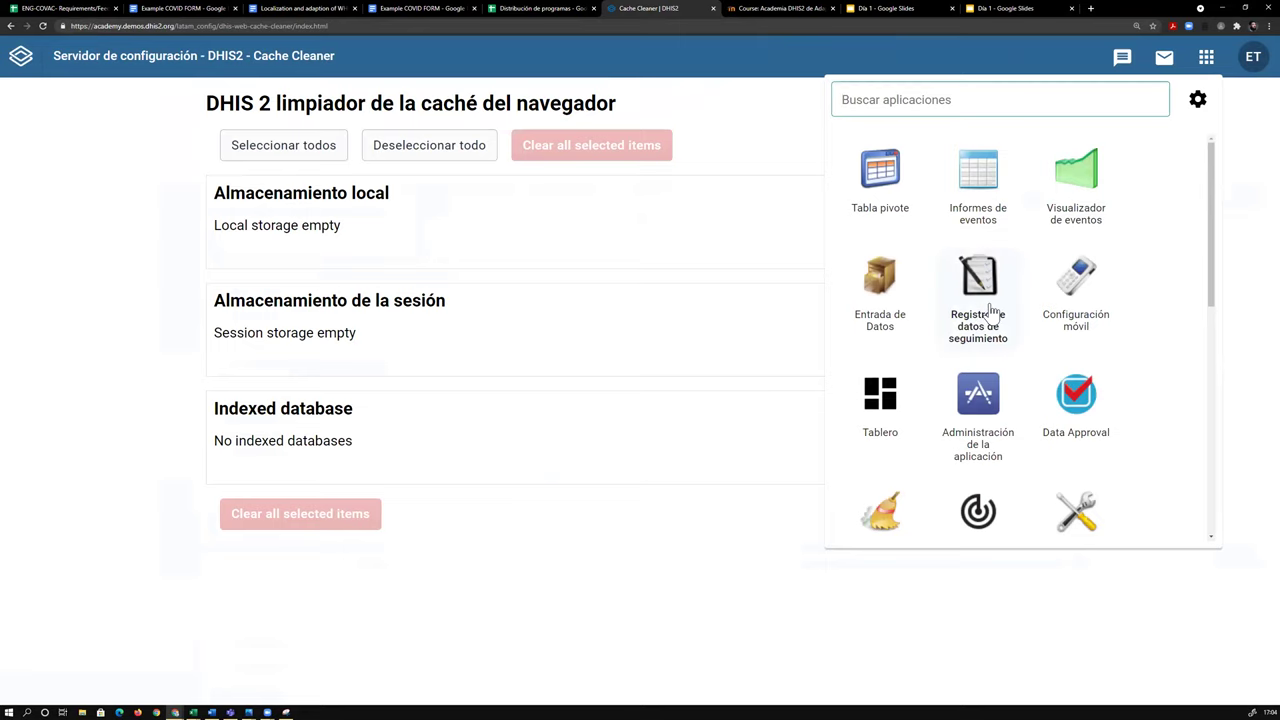
Step: Launch the Tracker Capture data entry app
scroll(987, 293, "down", 3)
scroll(985, 285, "up", 3)
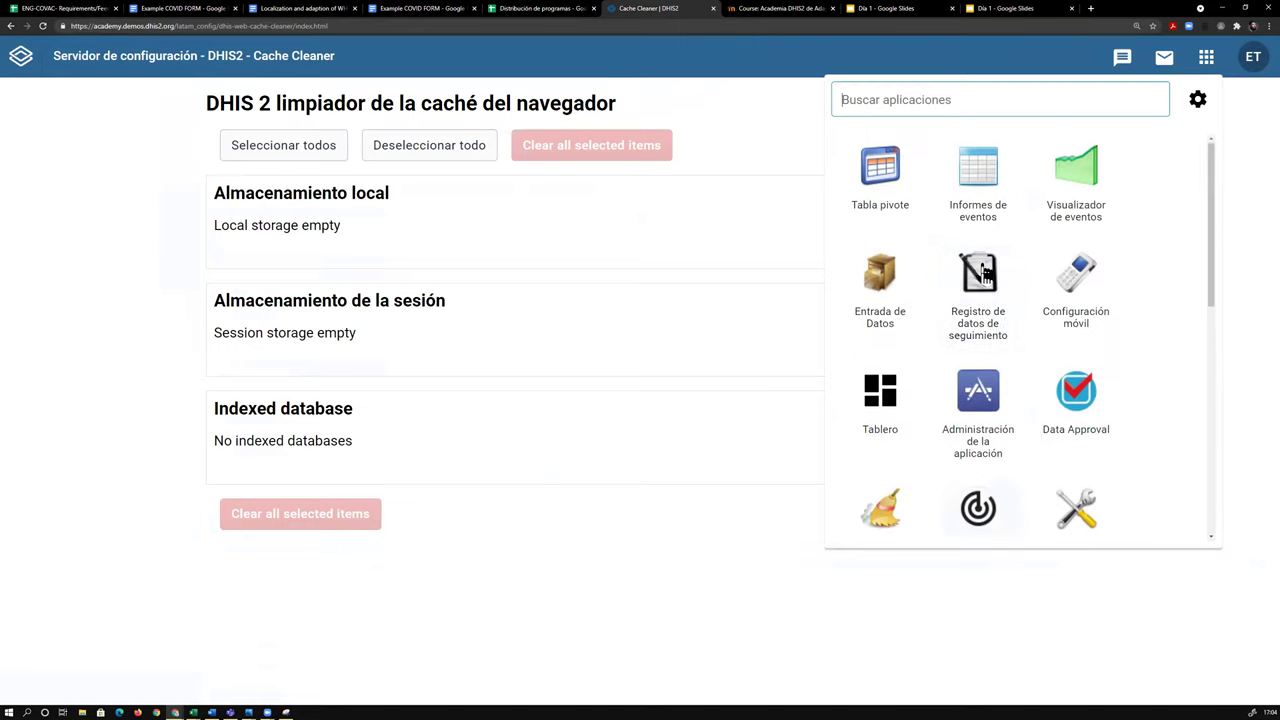
left_click(983, 277)
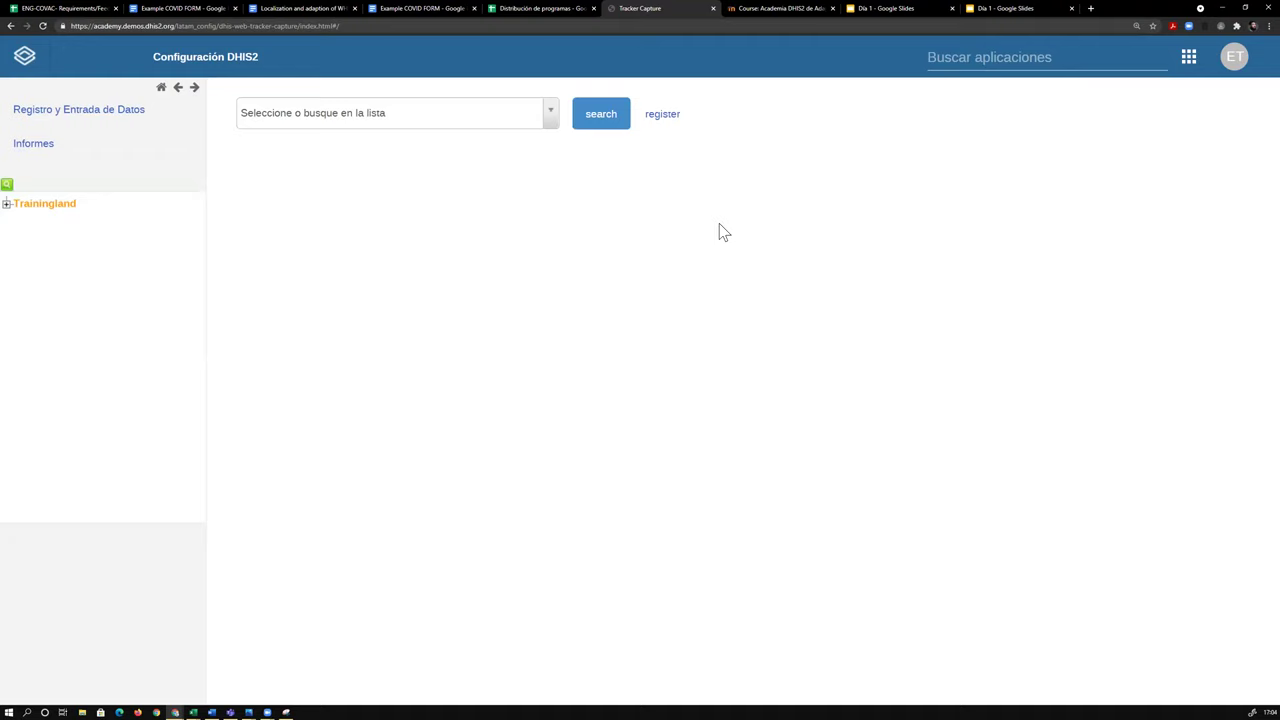
left_click(445, 123)
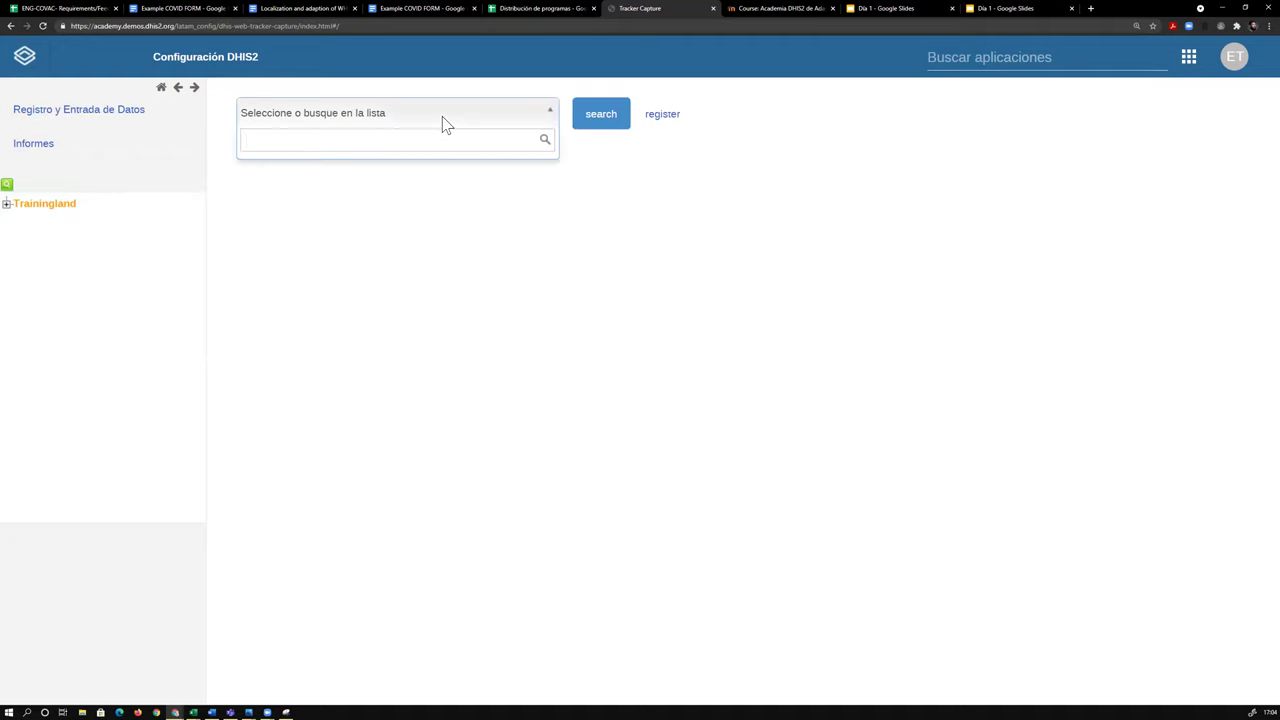
left_click(445, 123)
Step: Select org unit AC_45 under Trainingland > Academia and choose the ENR - COVAC program
left_click(6, 203)
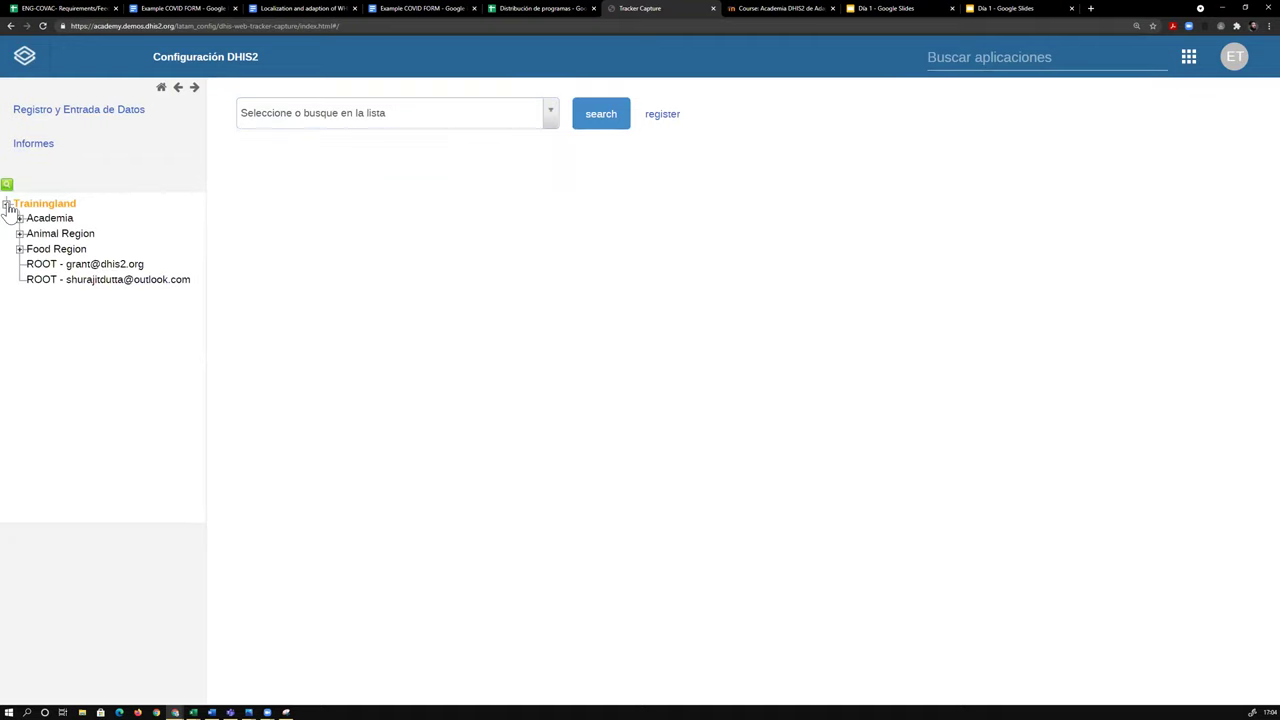
left_click(19, 217)
scroll(166, 290, "down", 10)
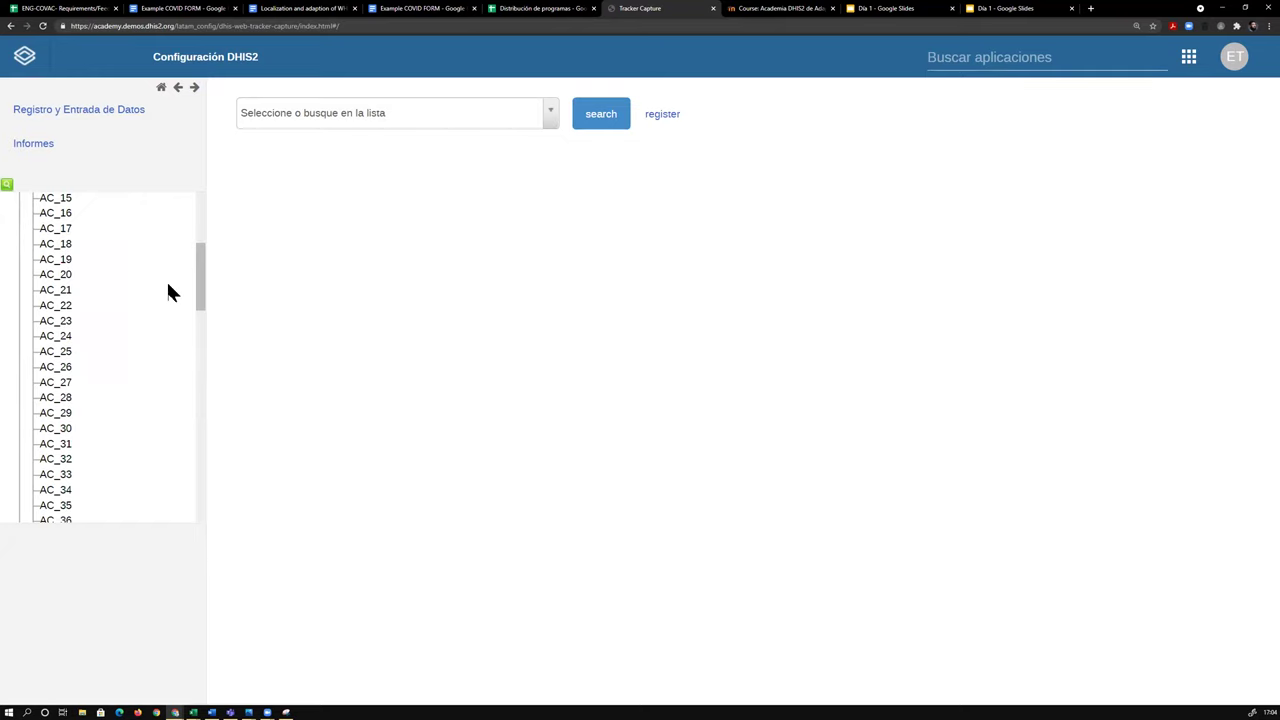
scroll(145, 391, "up", 3)
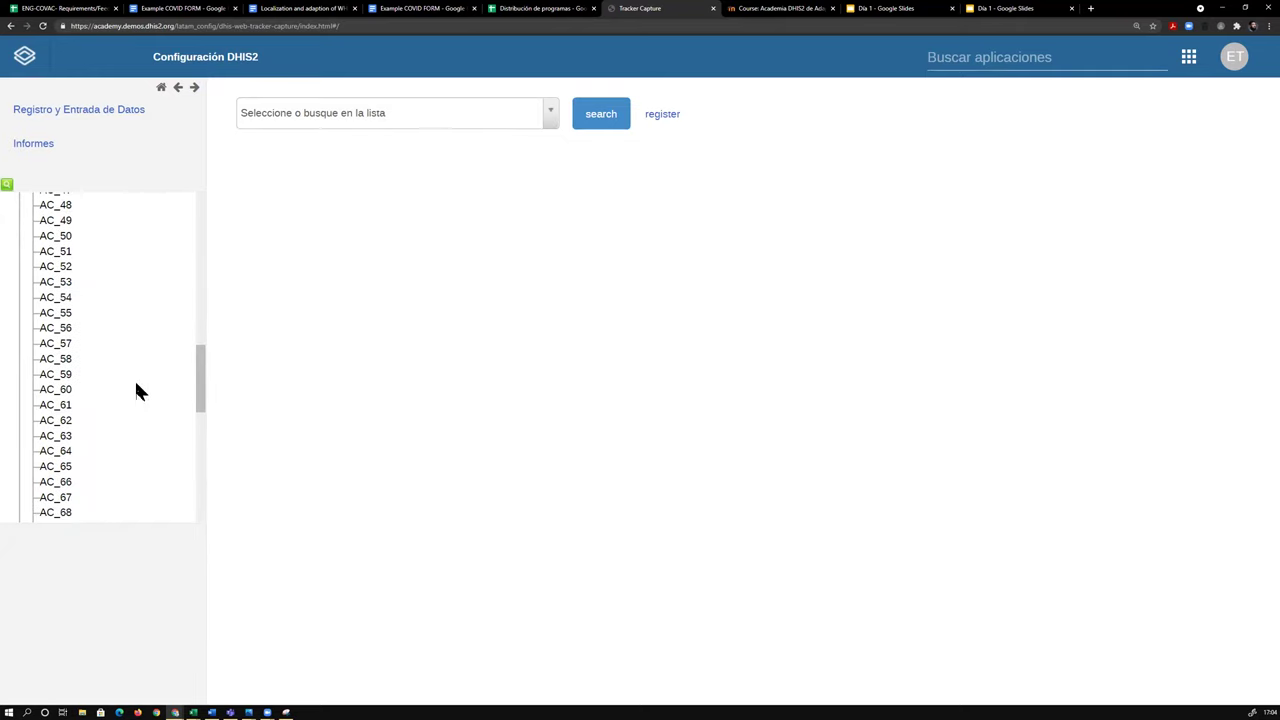
scroll(195, 361, "up", 3)
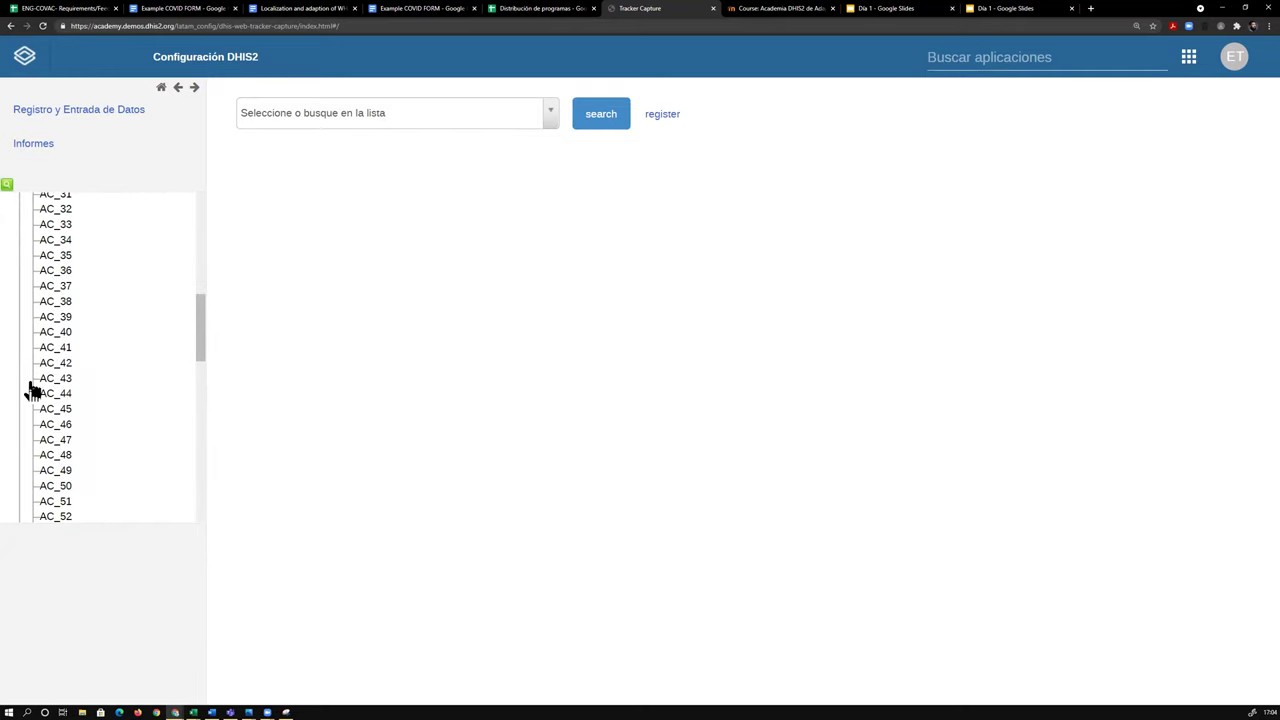
left_click(52, 409)
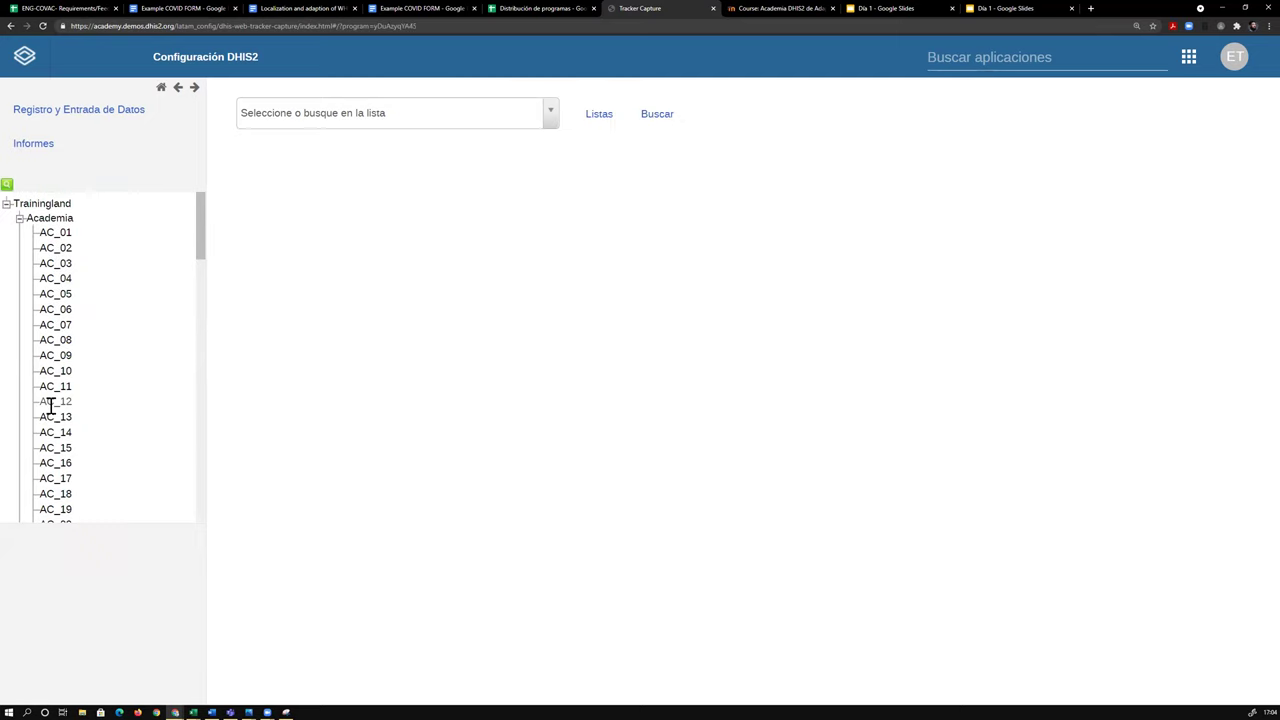
double_click(283, 115)
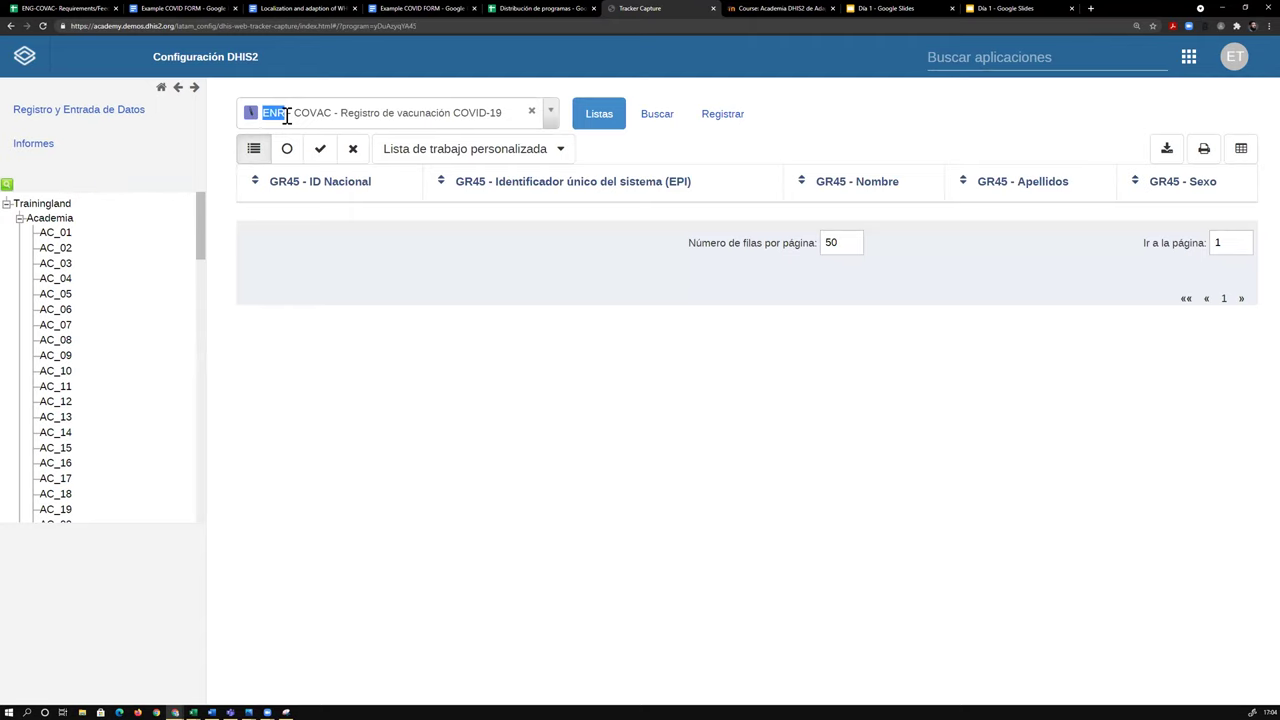
left_click(548, 119)
left_click(380, 168)
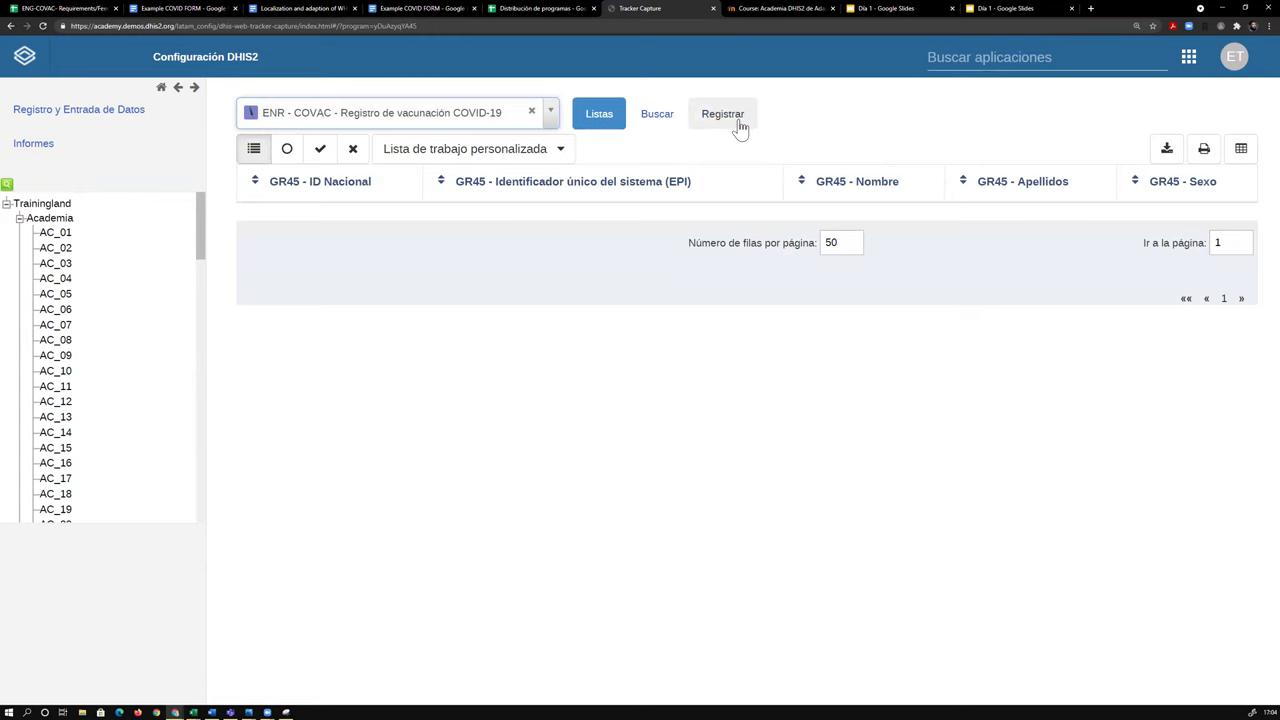
Step: Start a new registration with national ID, first name, surname and sex Masculino
left_click(724, 116)
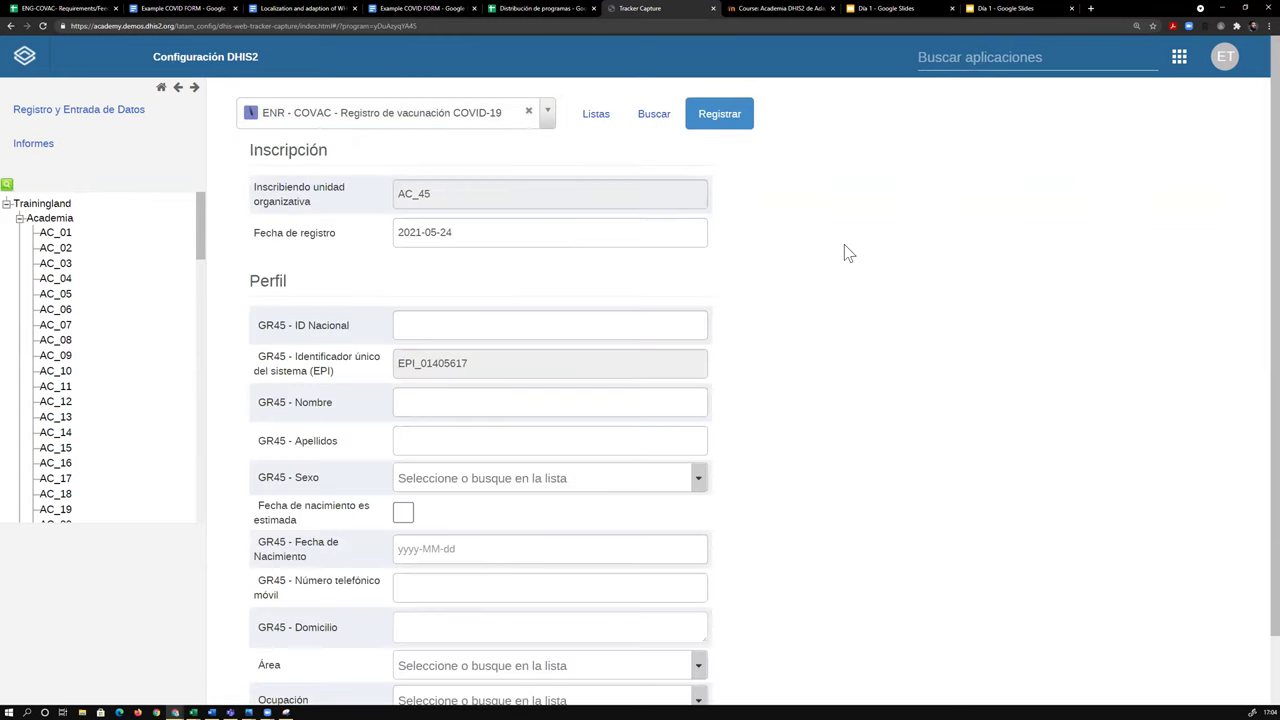
scroll(845, 252, "down", 1)
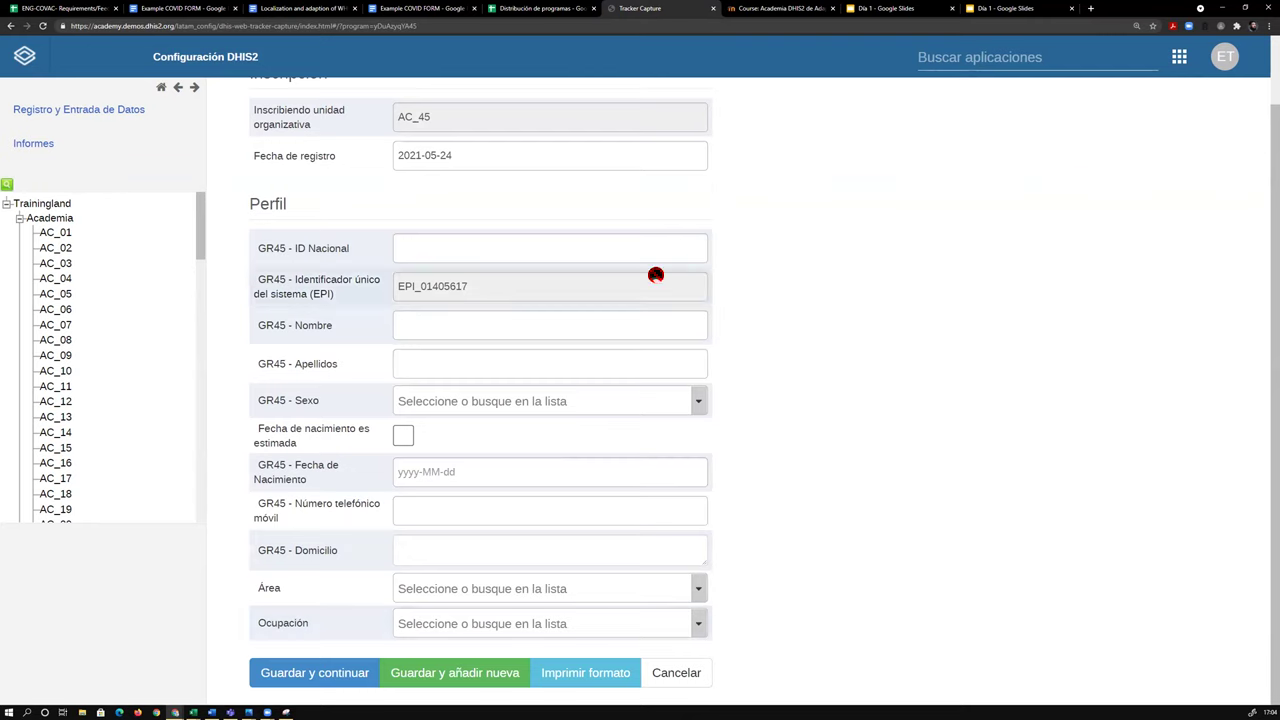
left_click(464, 255)
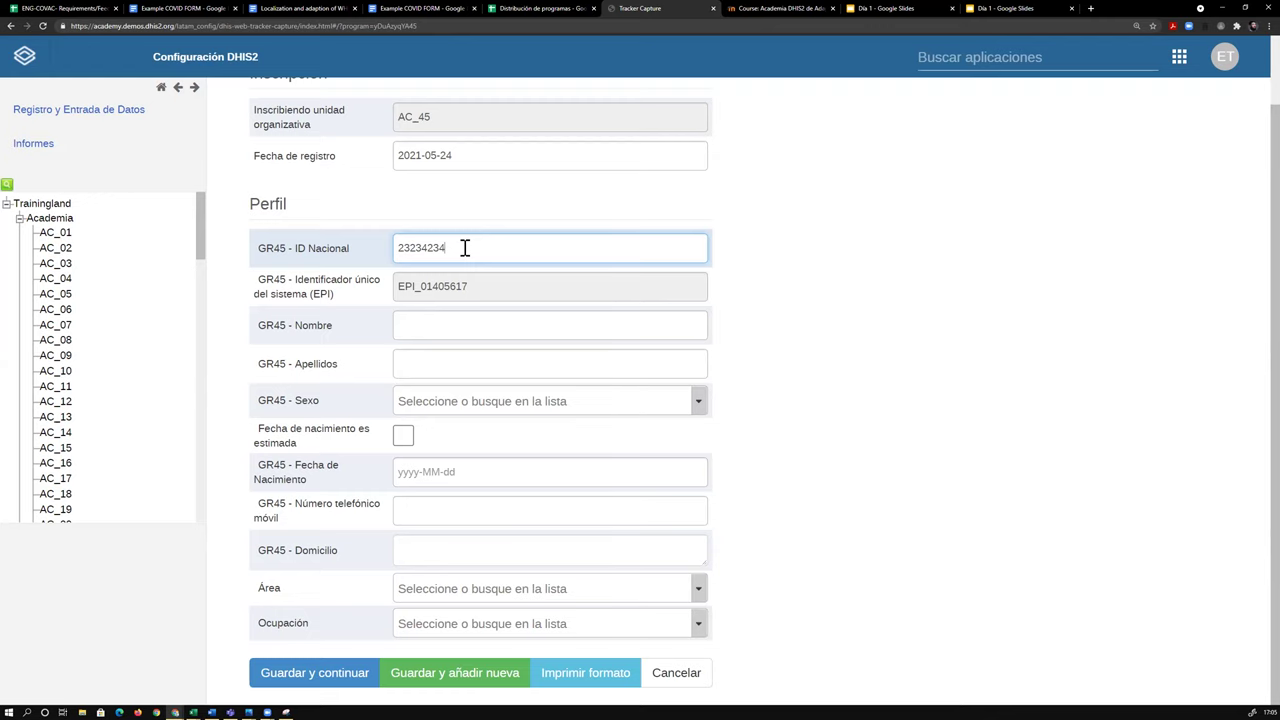
left_click(438, 336)
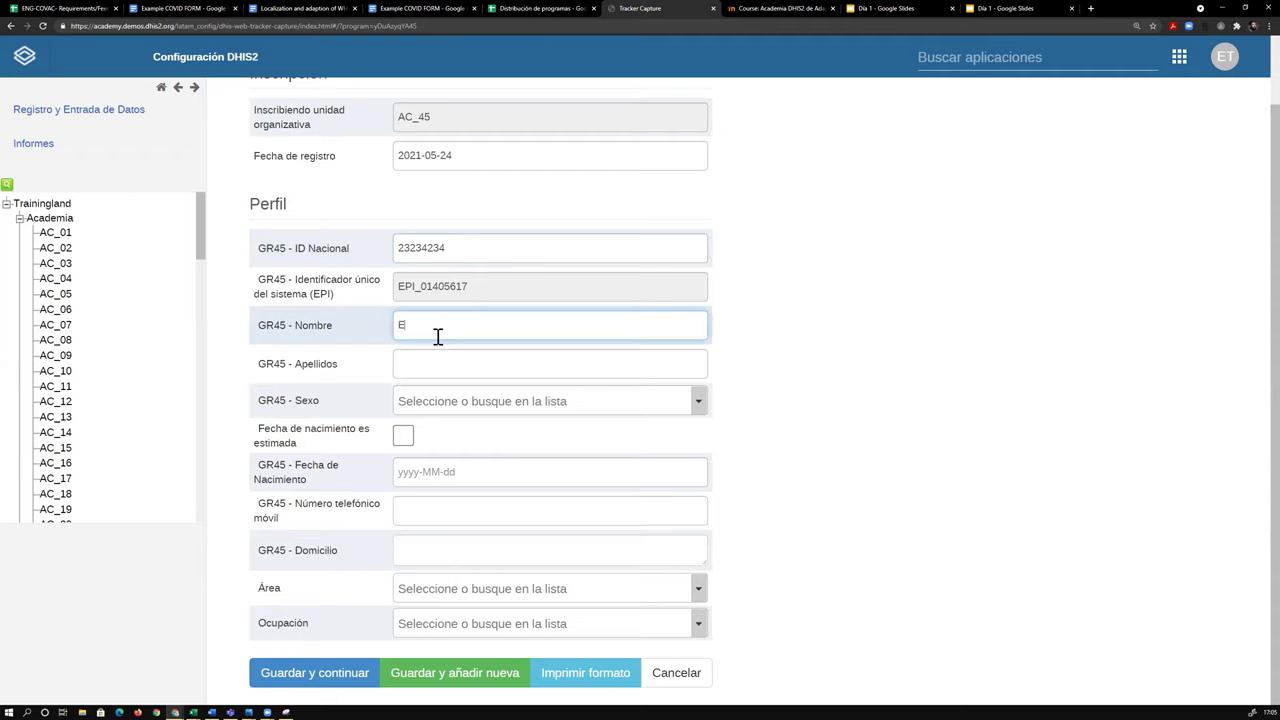
key("Tab")
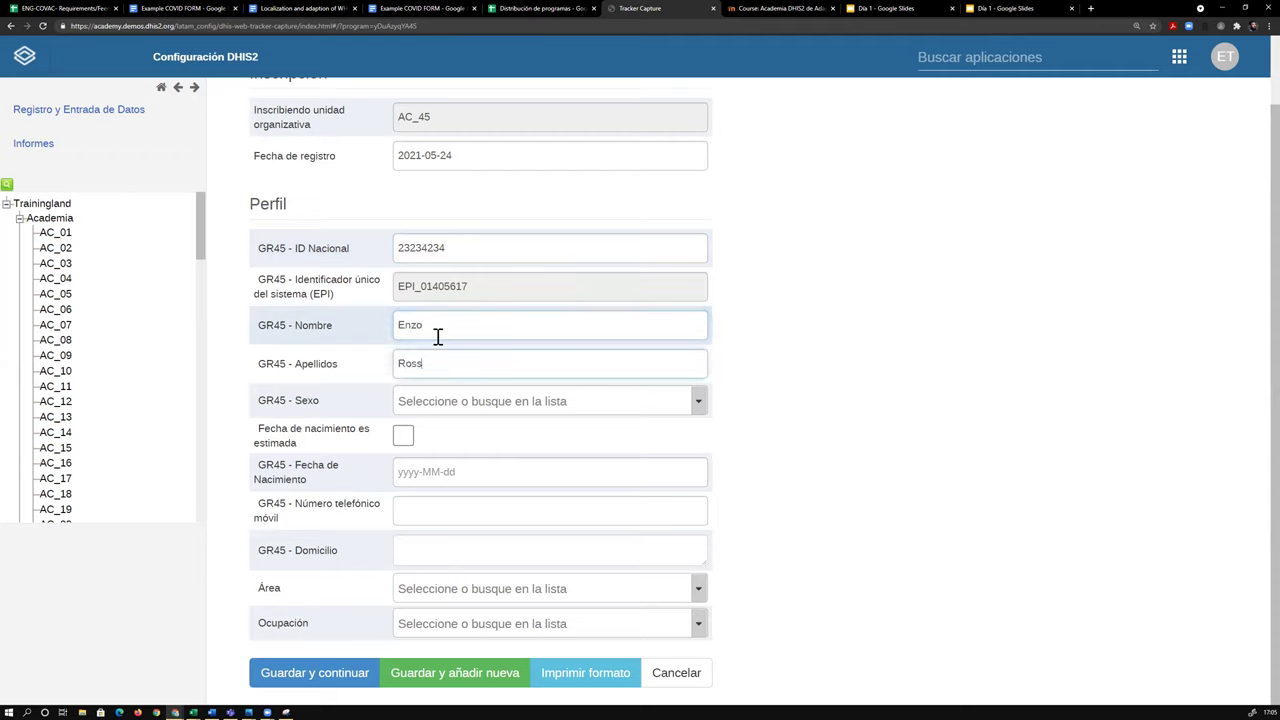
left_click(426, 403)
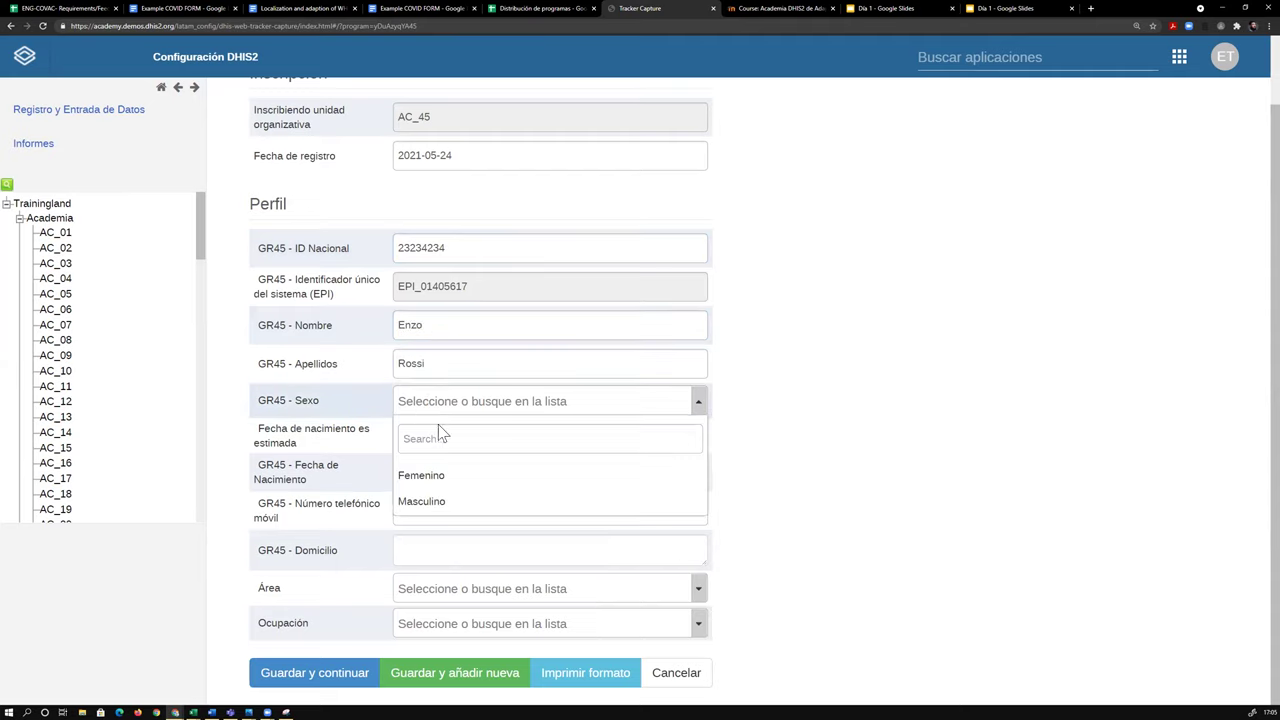
left_click(438, 502)
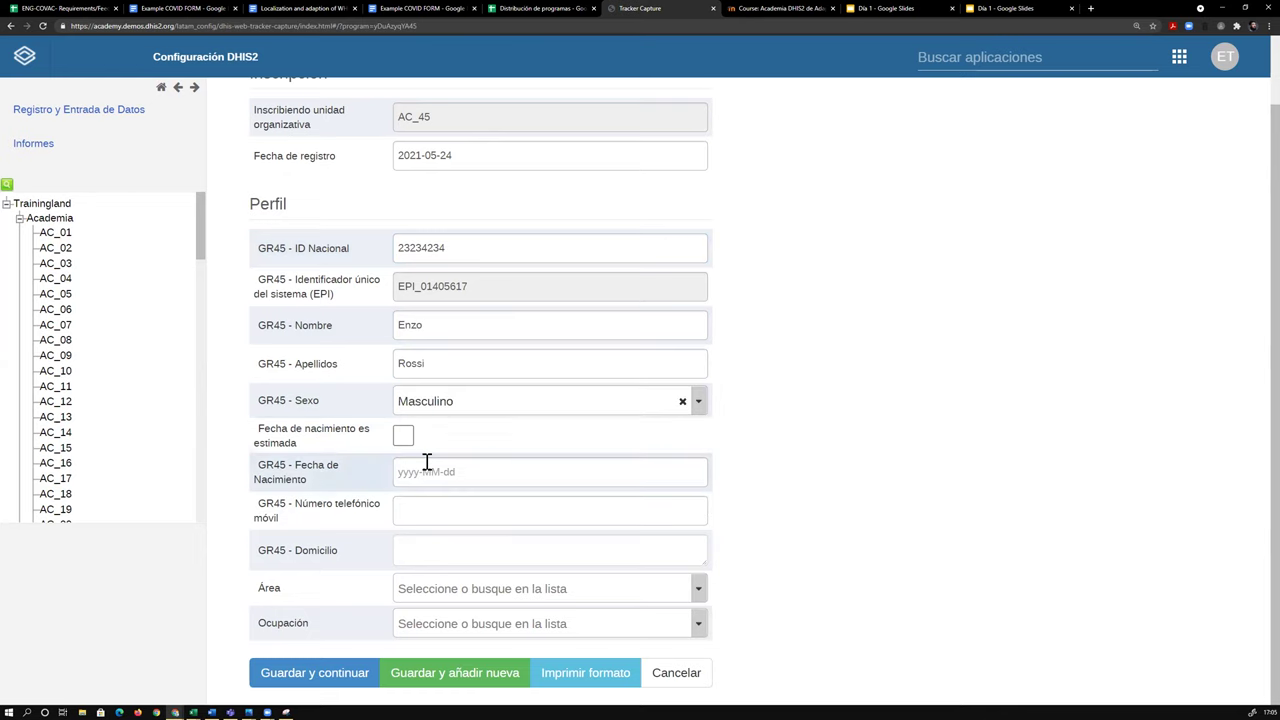
Step: Set the birth date to 1990-05-01
left_click(435, 474)
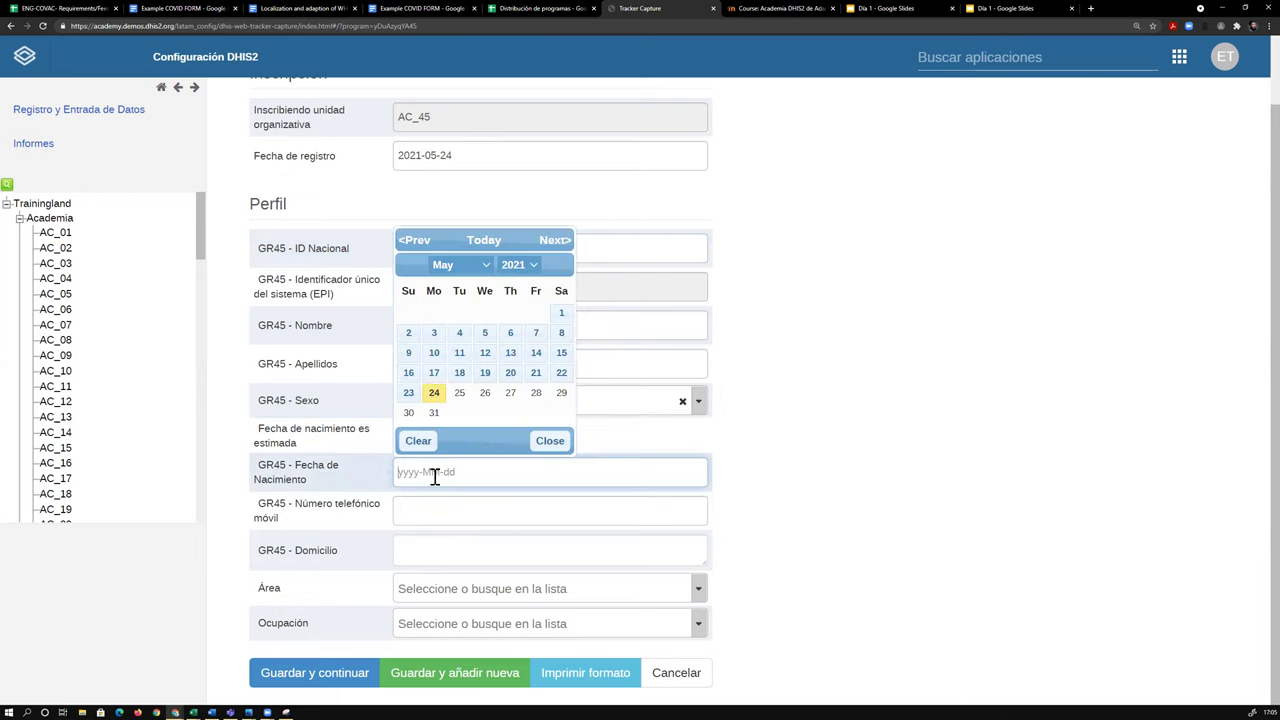
left_click(534, 269)
scroll(527, 405, "up", 5)
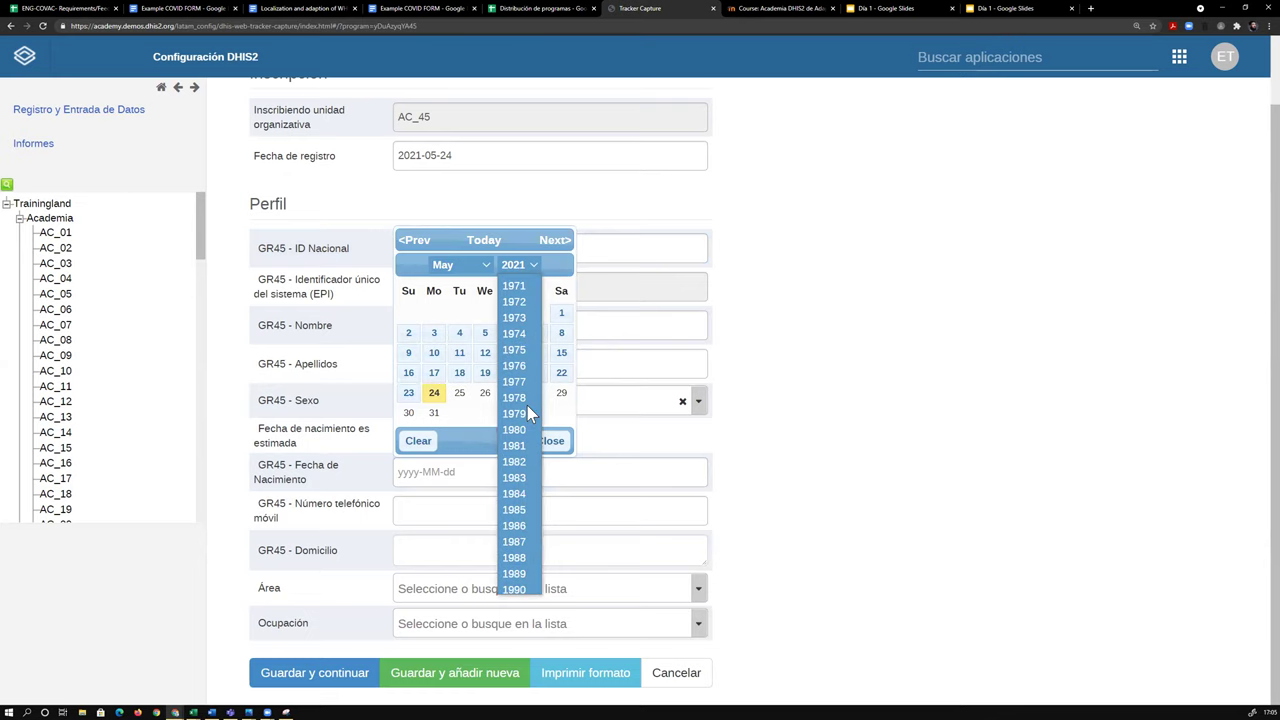
scroll(527, 410, "down", 5)
scroll(526, 415, "up", 5)
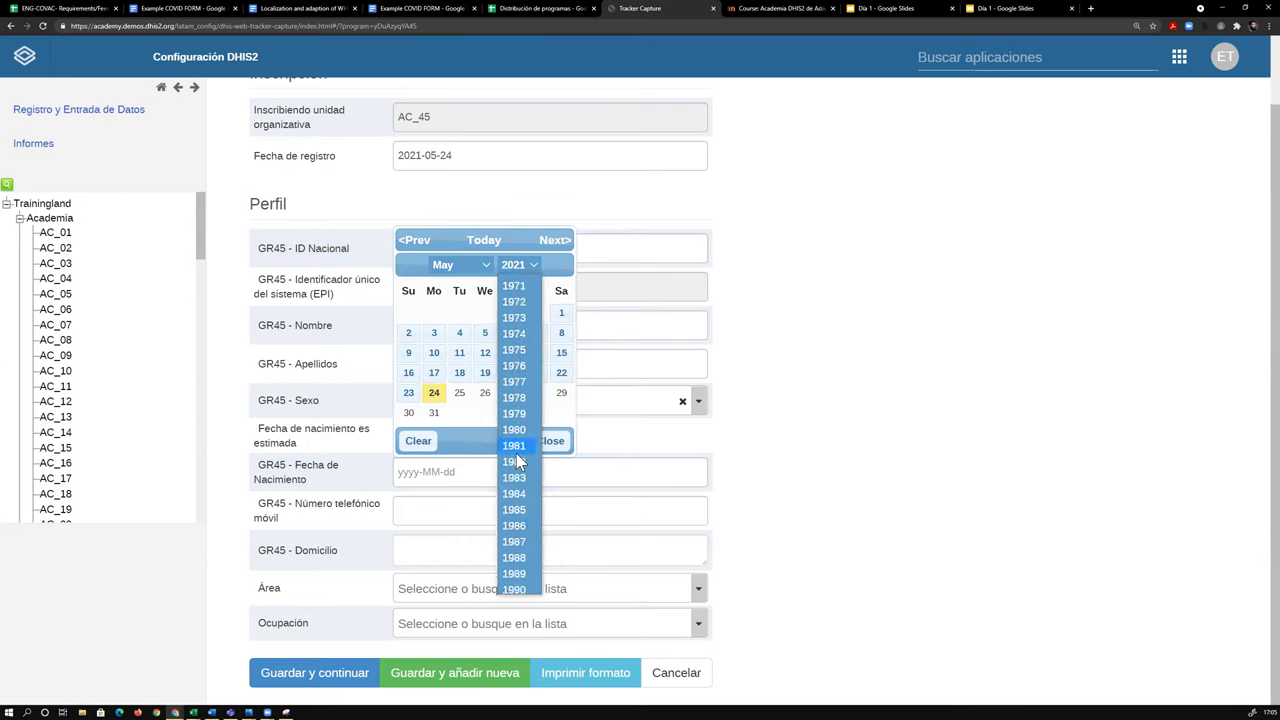
left_click(516, 586)
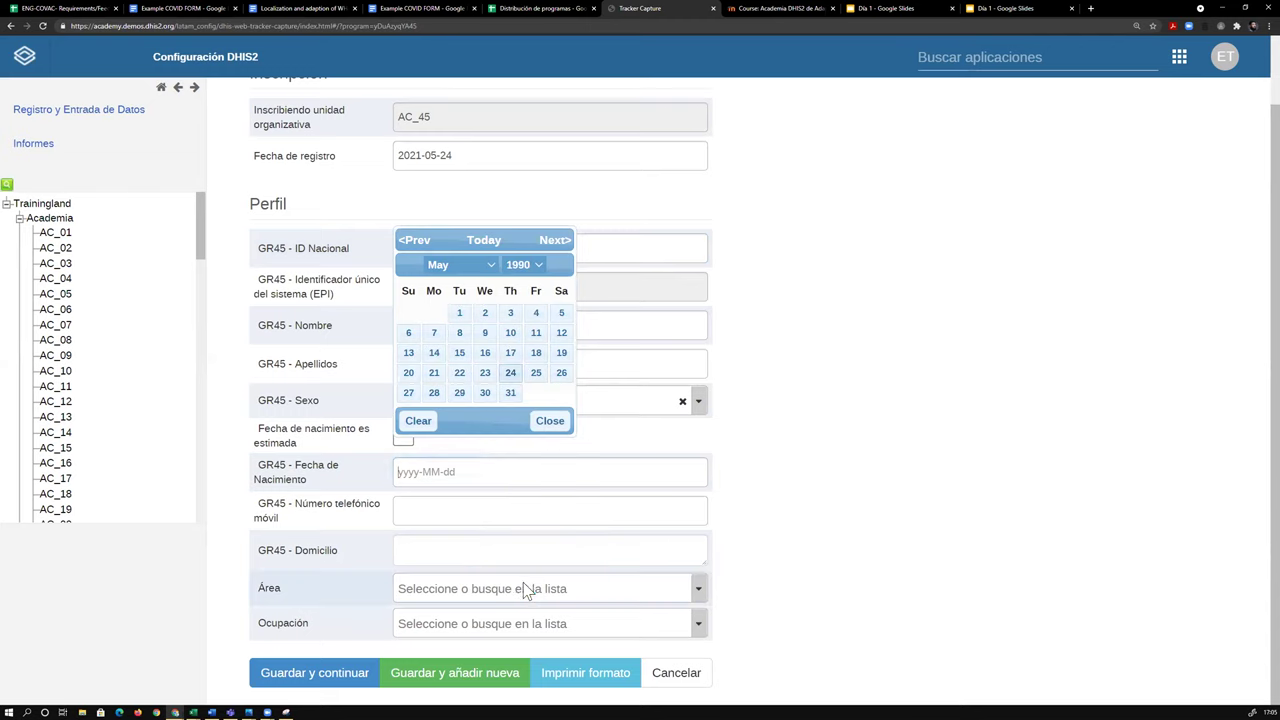
left_click(460, 314)
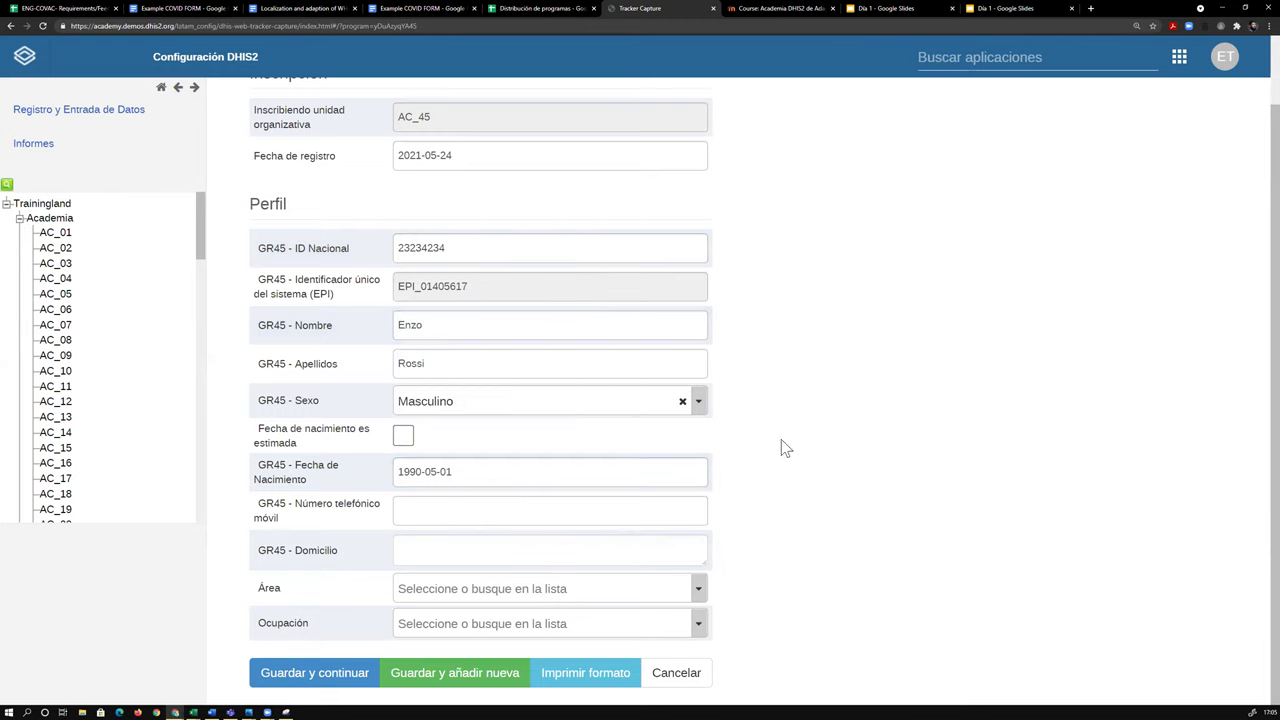
Step: Enter the phone number and address, set Área to Rural and Ocupación to Banquero, and save
left_click(425, 517)
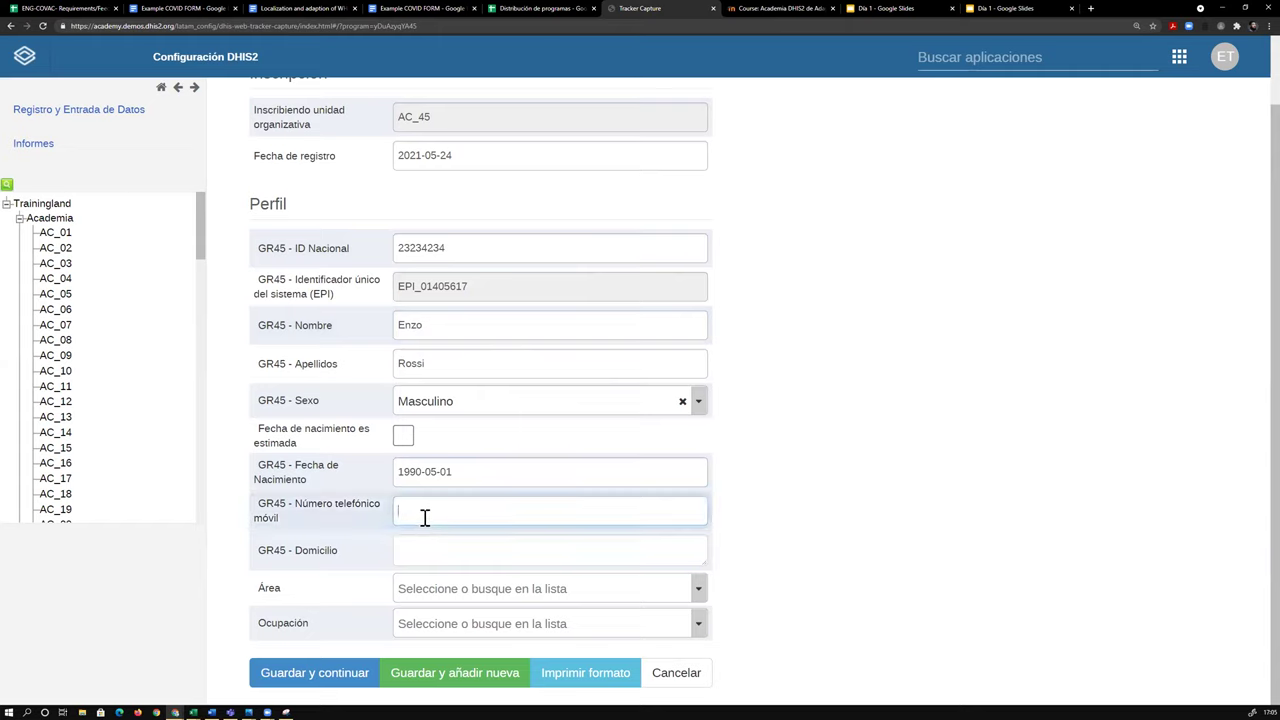
type("213546879")
left_click(427, 543)
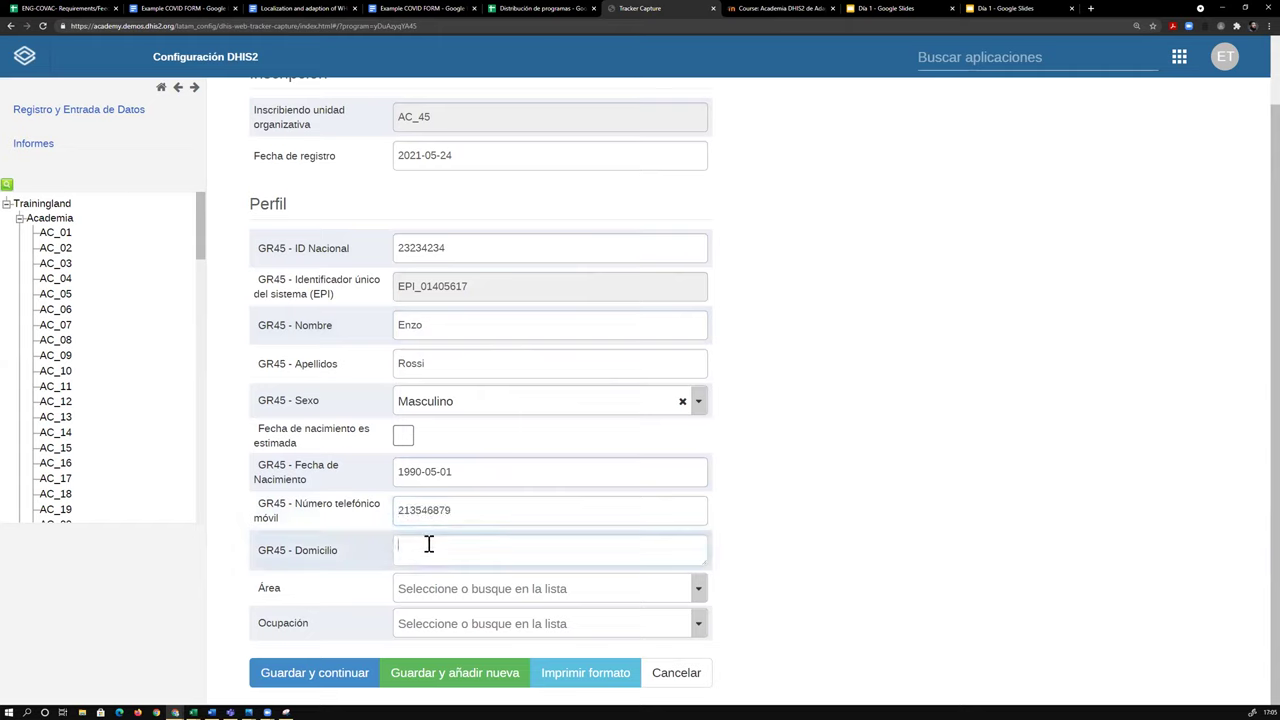
type("MI casa")
left_click(477, 595)
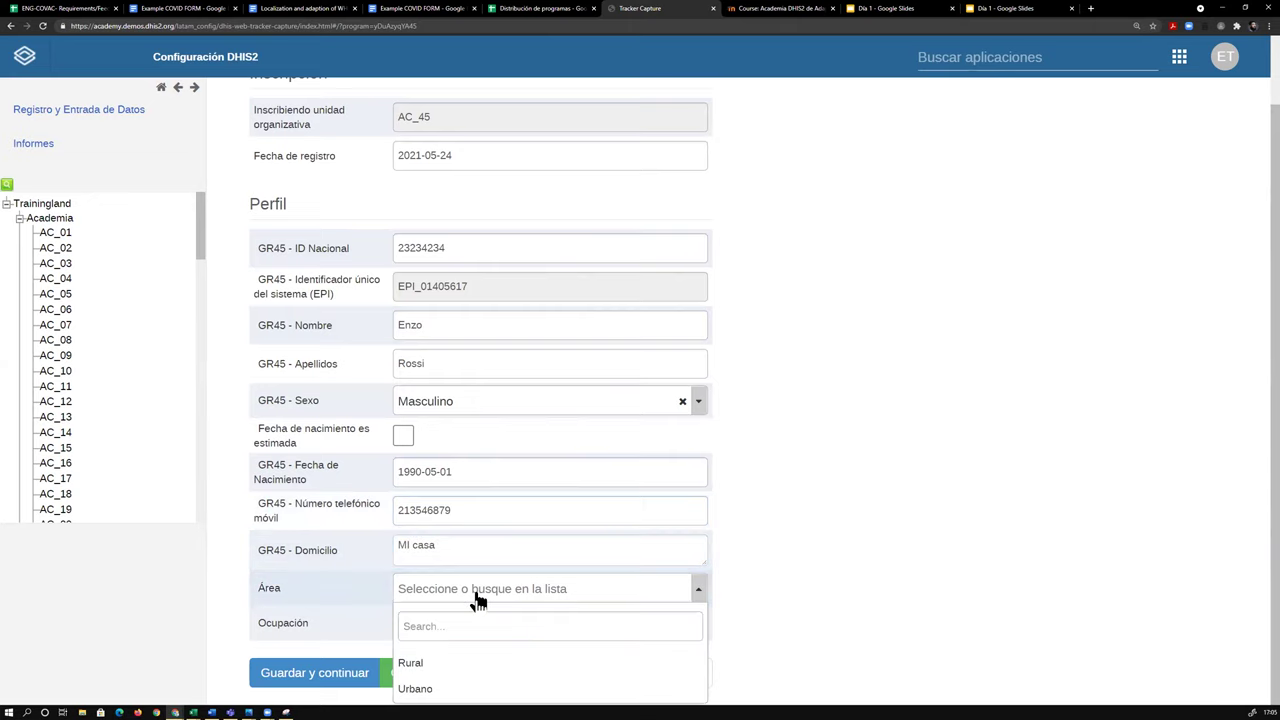
left_click(479, 665)
left_click(474, 625)
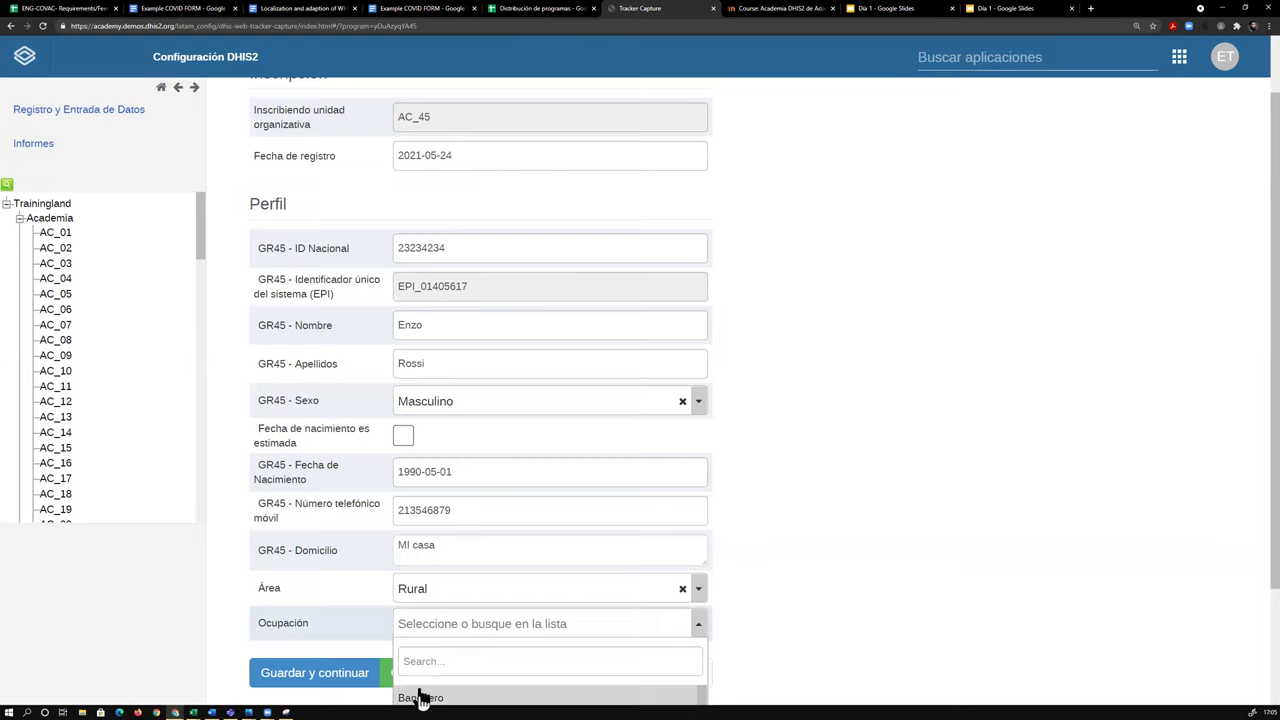
scroll(490, 580, "down", 3)
left_click(460, 552)
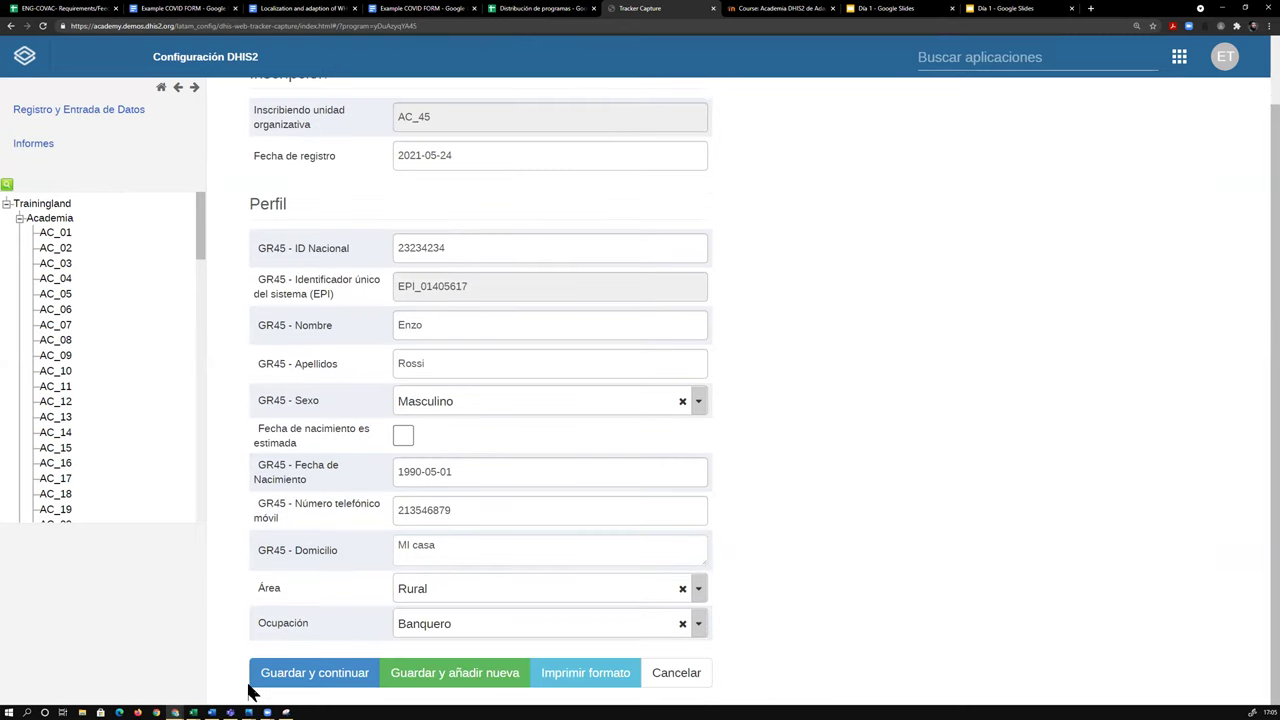
left_click(300, 676)
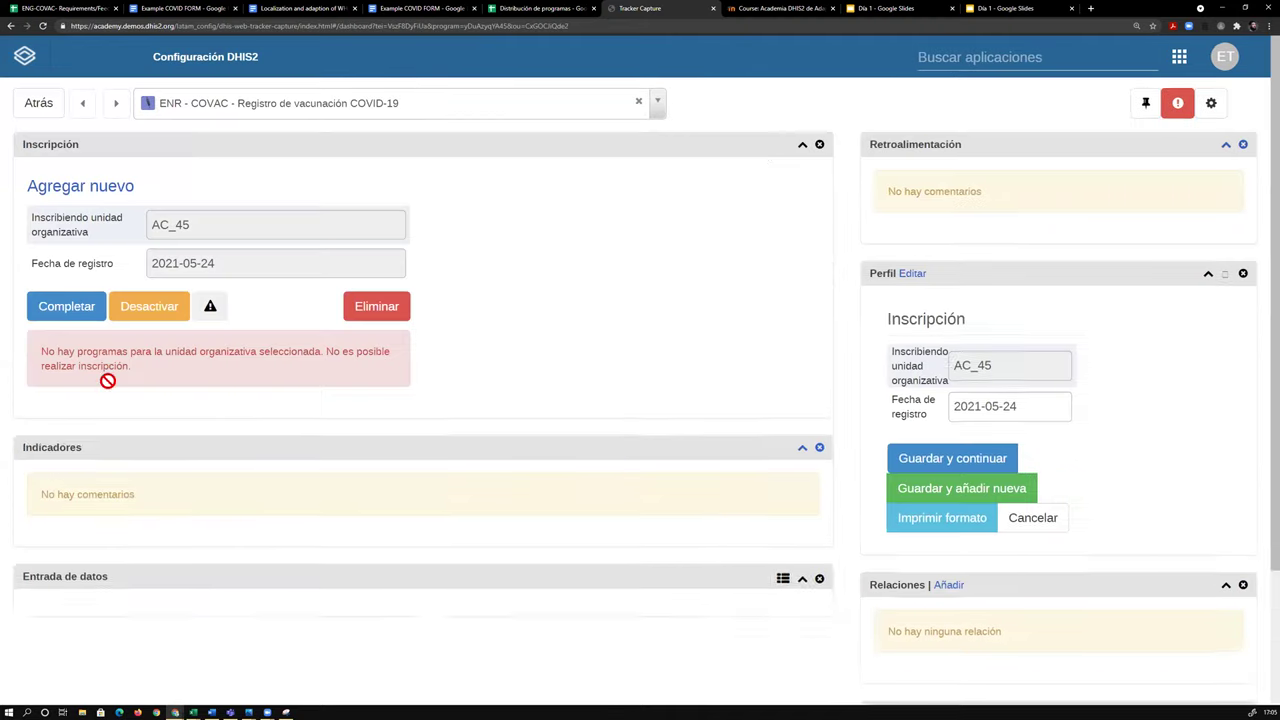
scroll(497, 303, "down", 3)
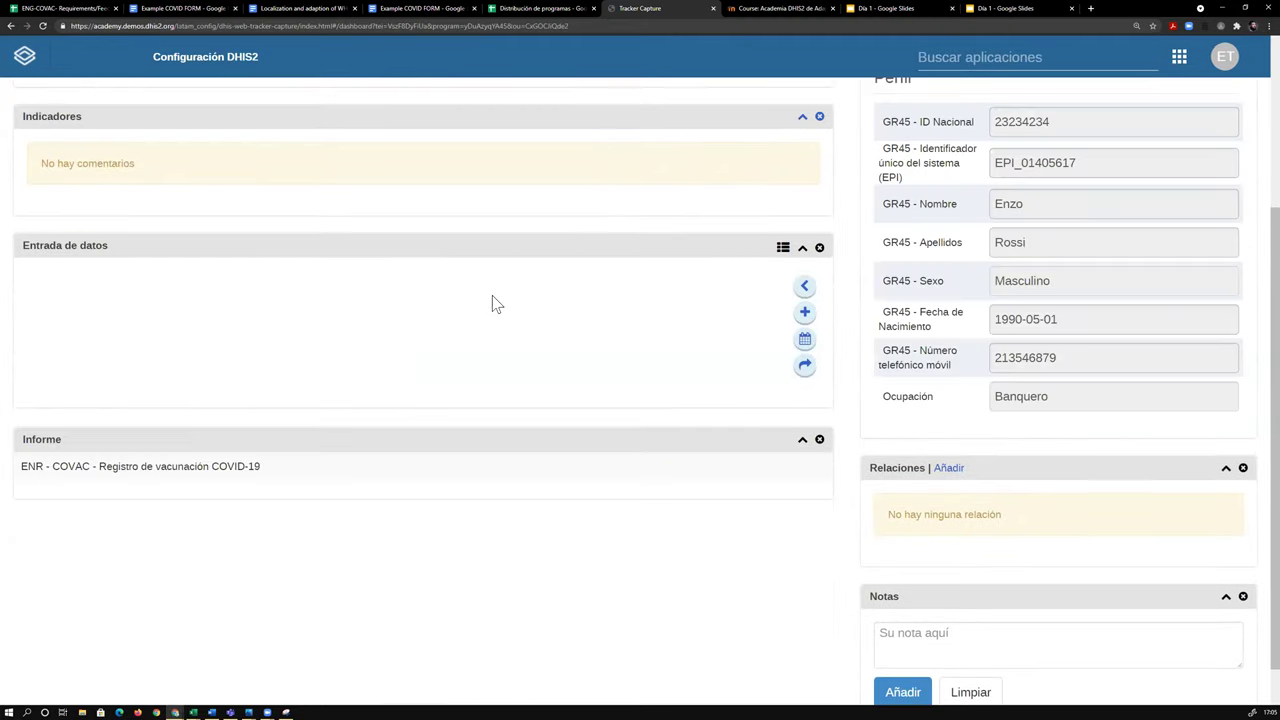
scroll(778, 314, "up", 3)
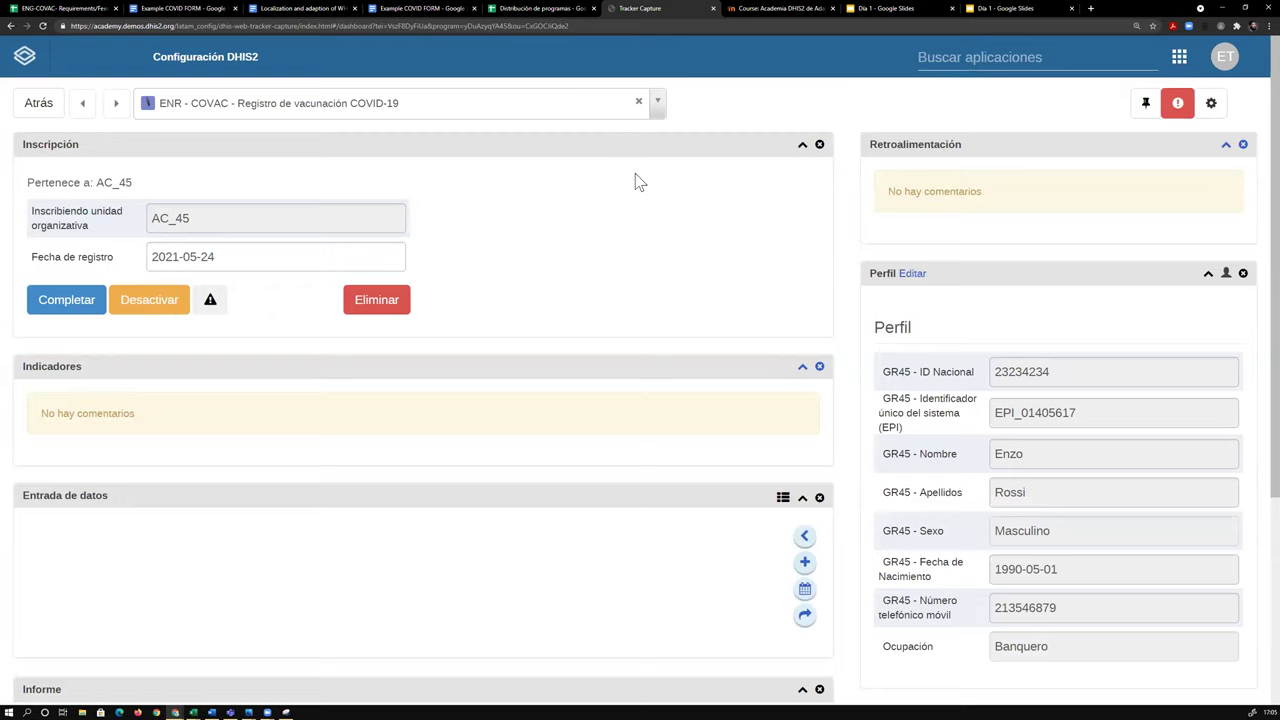
scroll(665, 250, "down", 3)
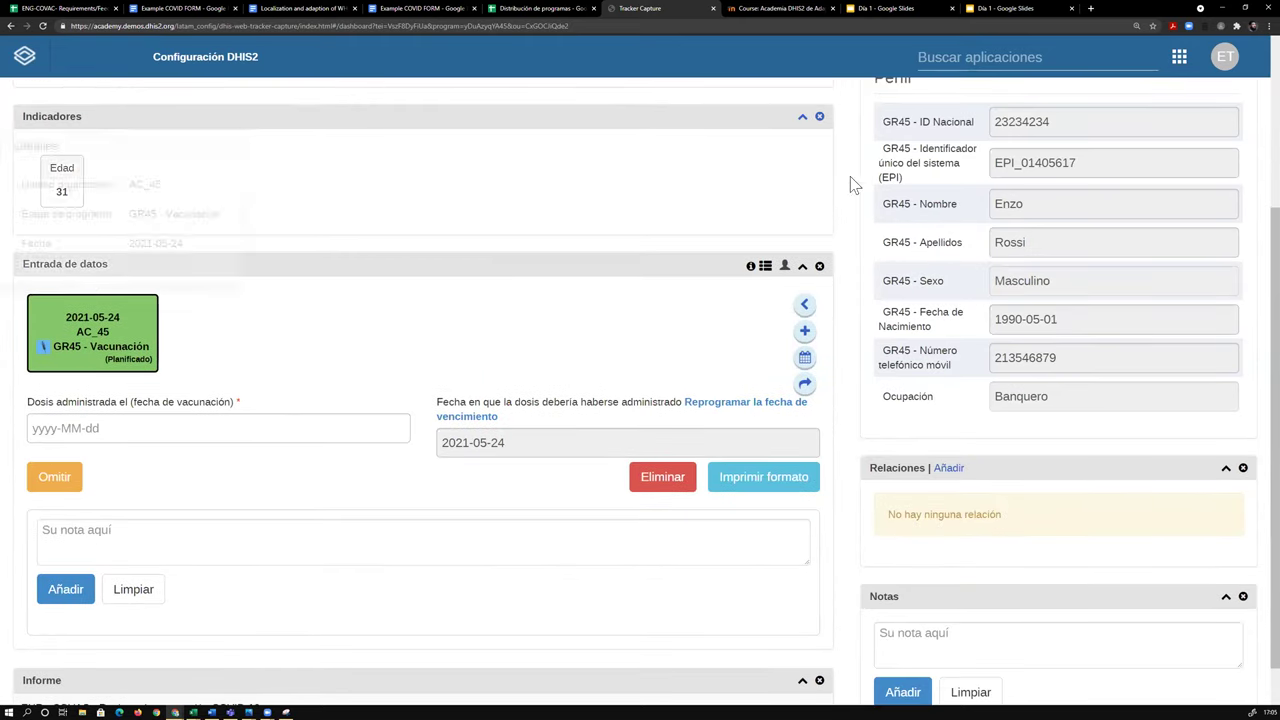
scroll(1003, 340, "up", 3)
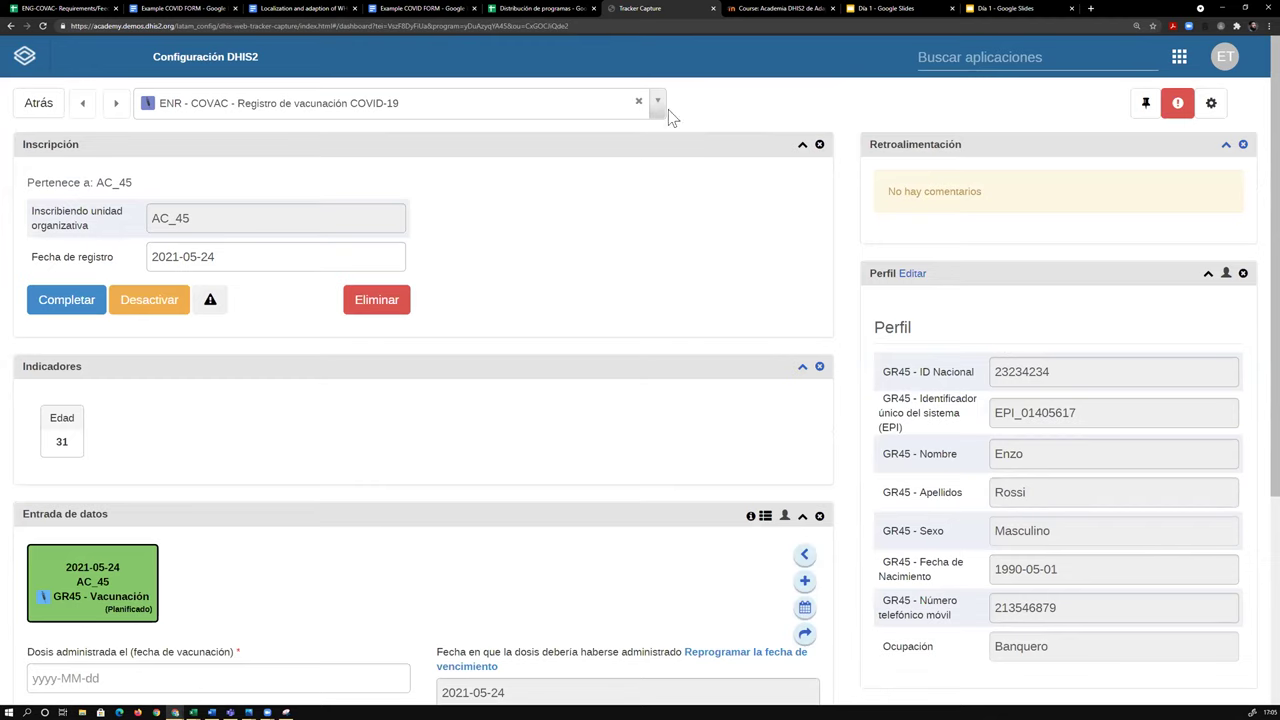
scroll(692, 361, "down", 3)
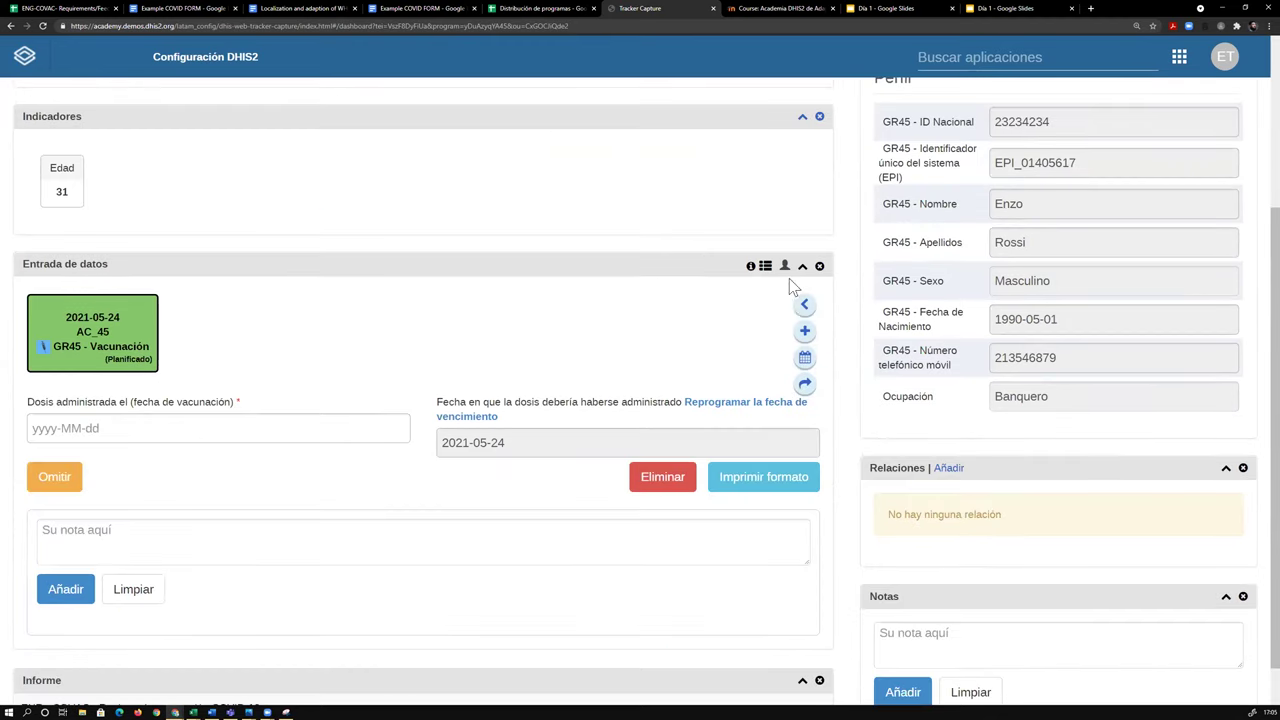
left_click(106, 429)
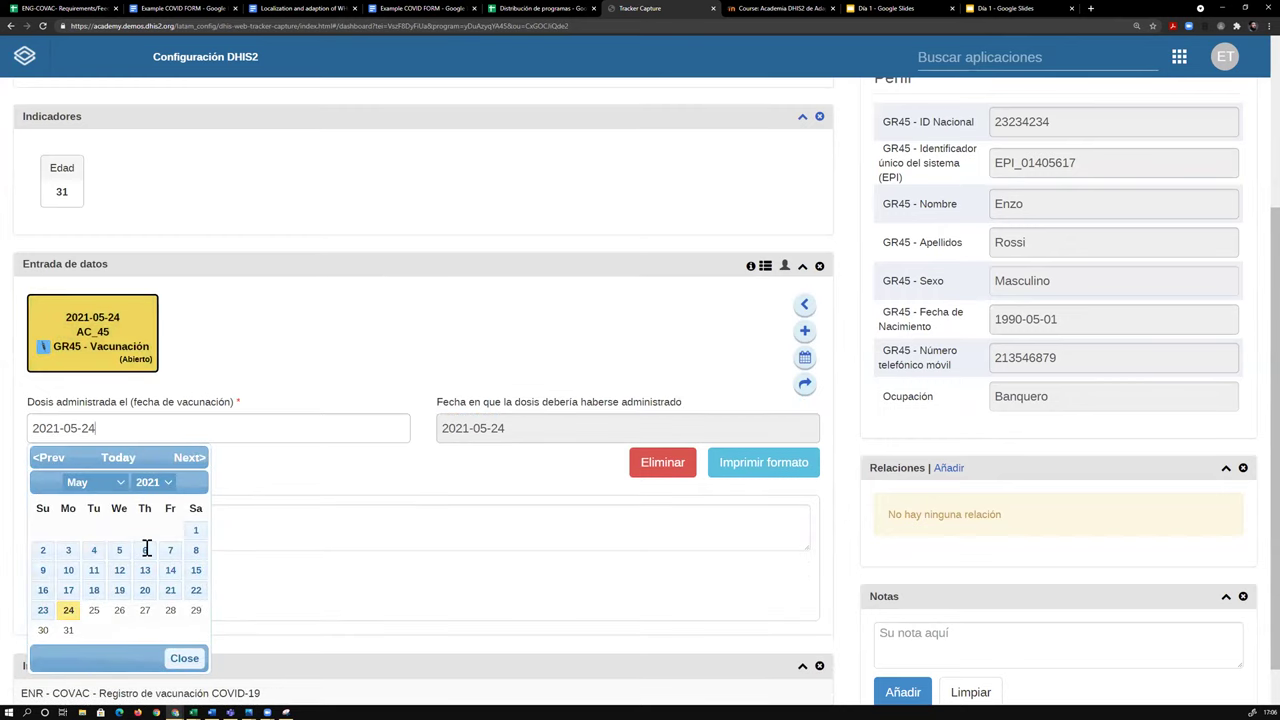
left_click(145, 550)
Step: Return from the event form to the ENR - COVAC list of enrolled people
scroll(551, 370, "down", 3)
scroll(551, 365, "down", 3)
scroll(551, 360, "up", 3)
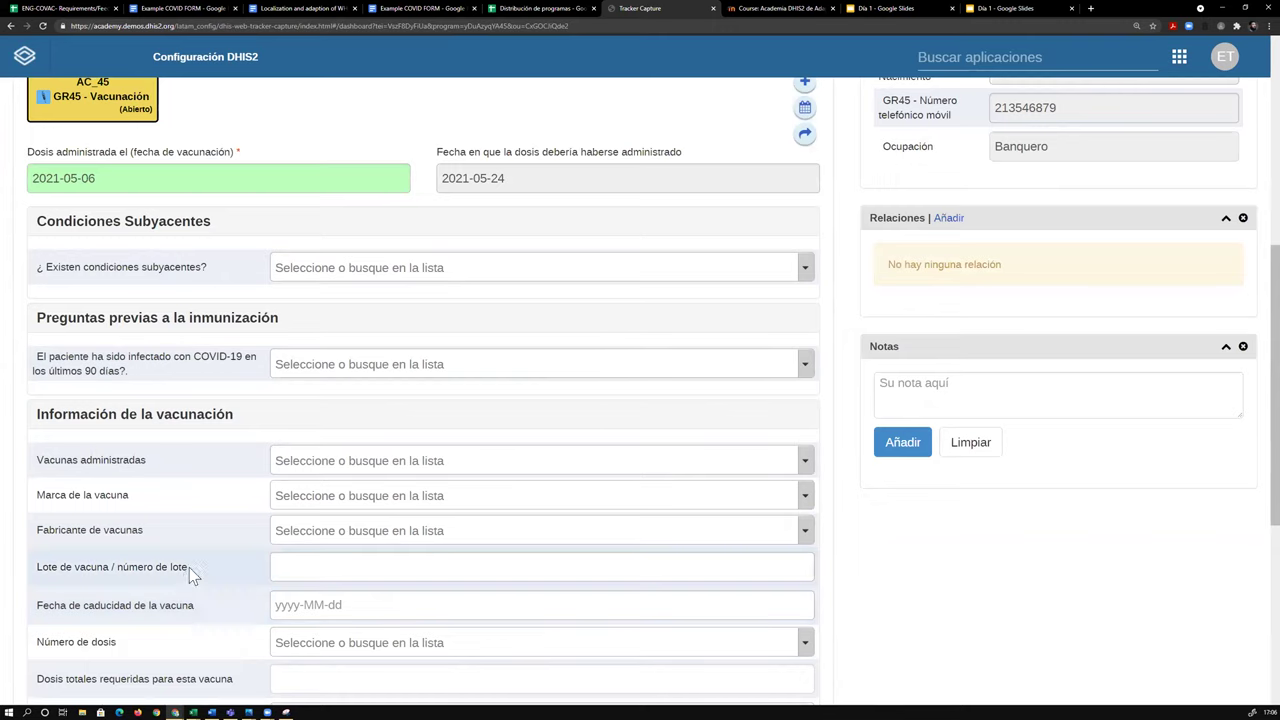
scroll(703, 437, "down", 3)
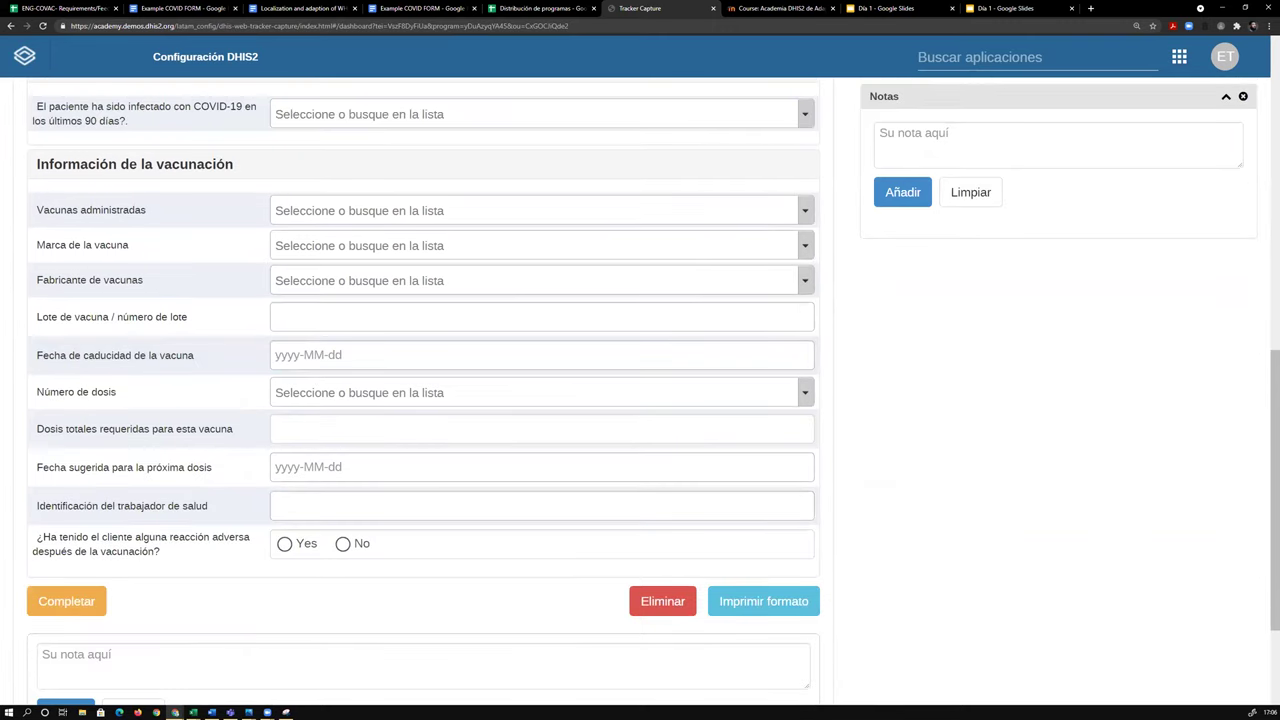
scroll(435, 423, "up", 10)
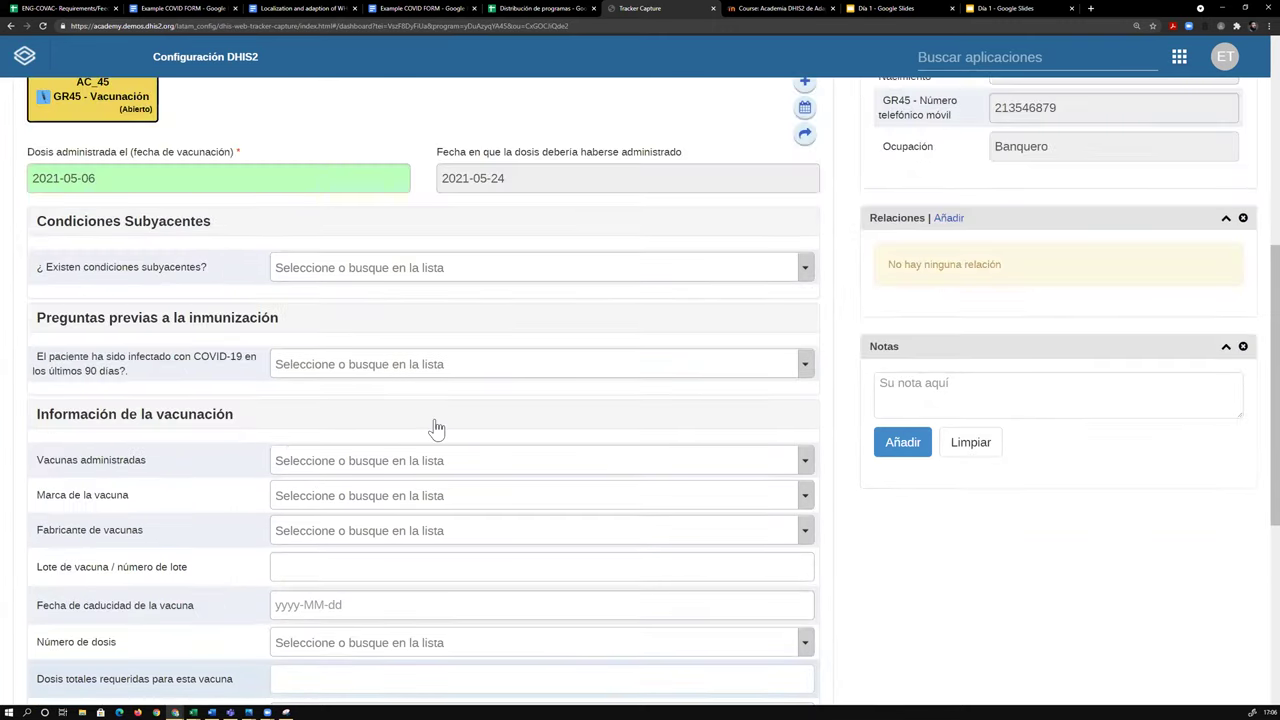
left_click(36, 106)
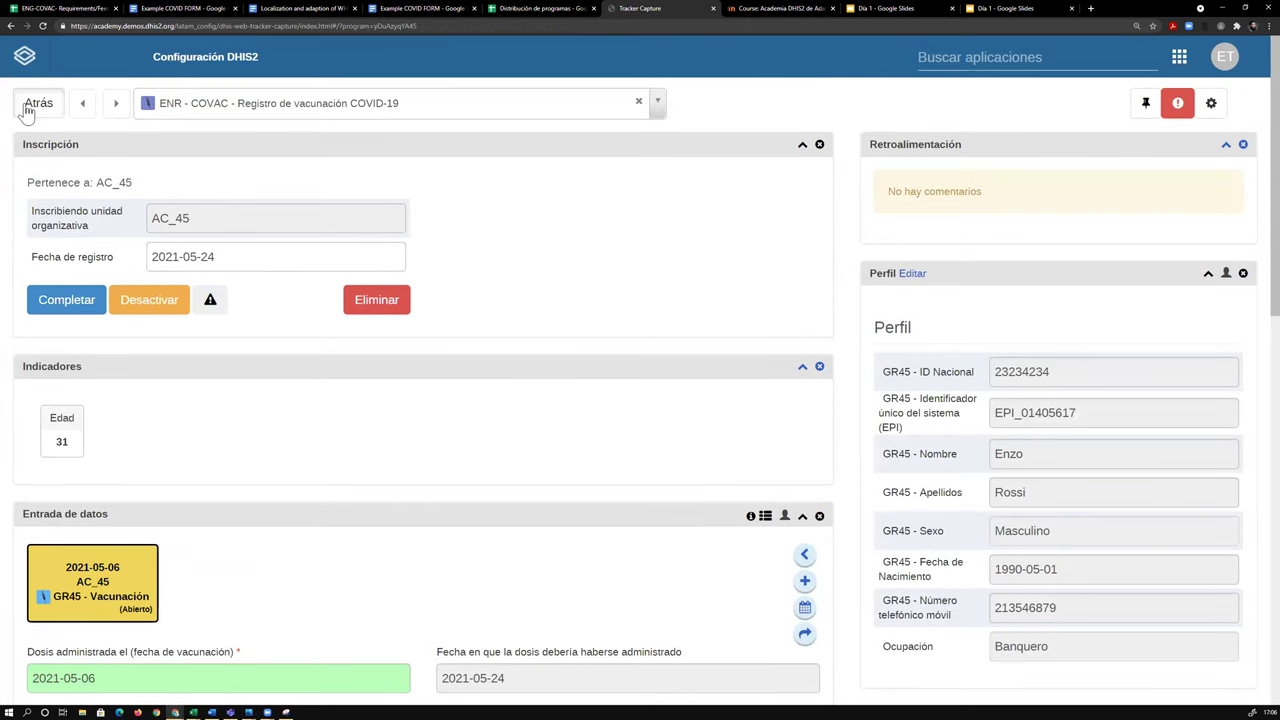
left_click(963, 60)
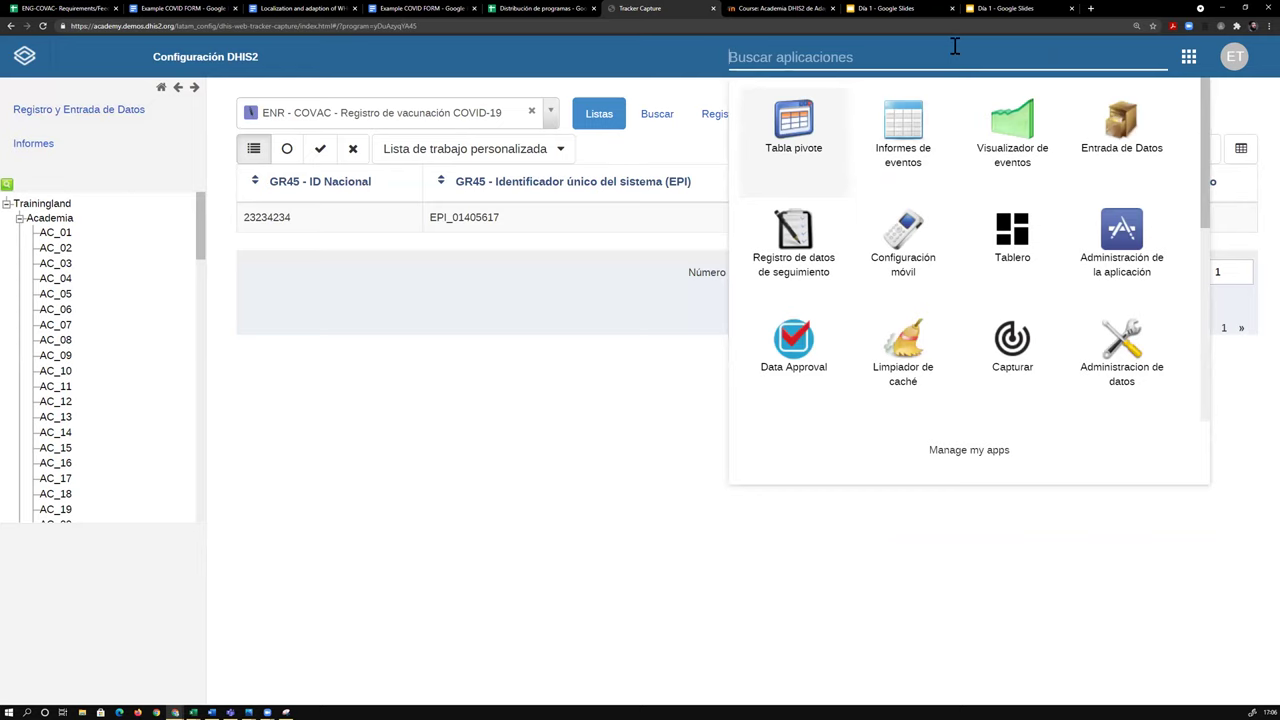
Step: Open Maintenance's program list via the 'ma' app search and browse the COVAC programs' public access
type("ma")
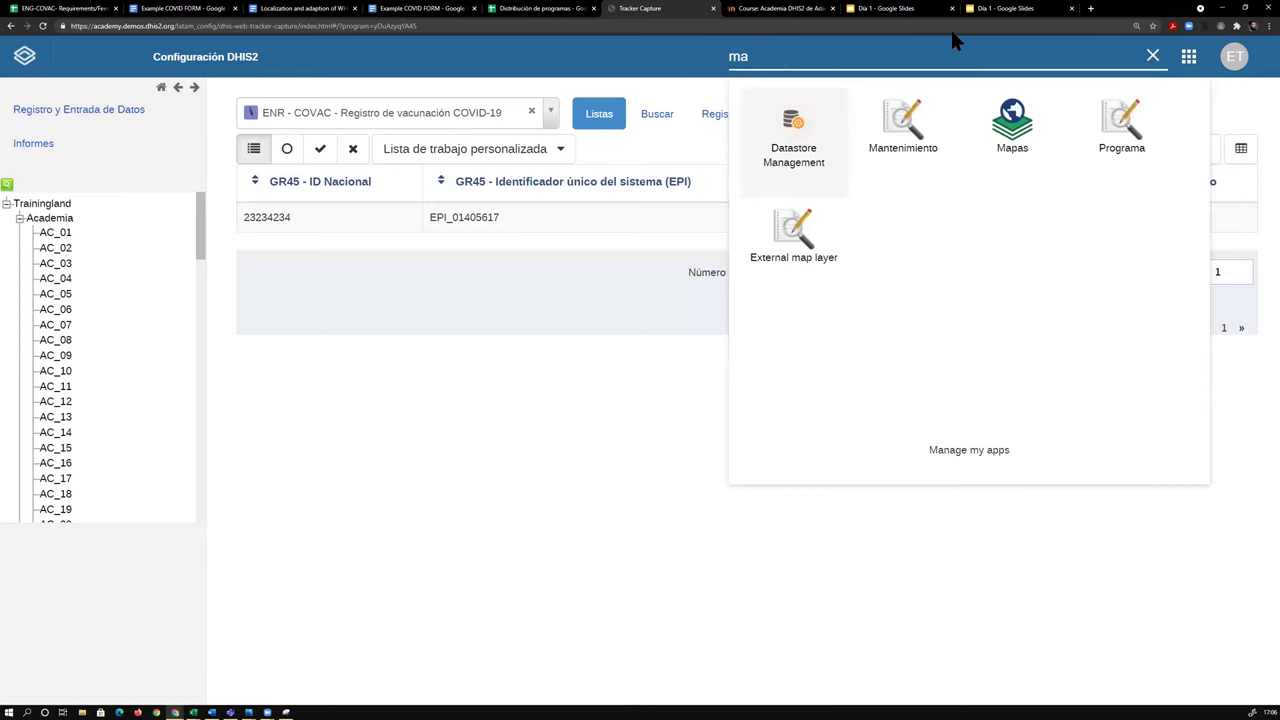
left_click(1125, 140)
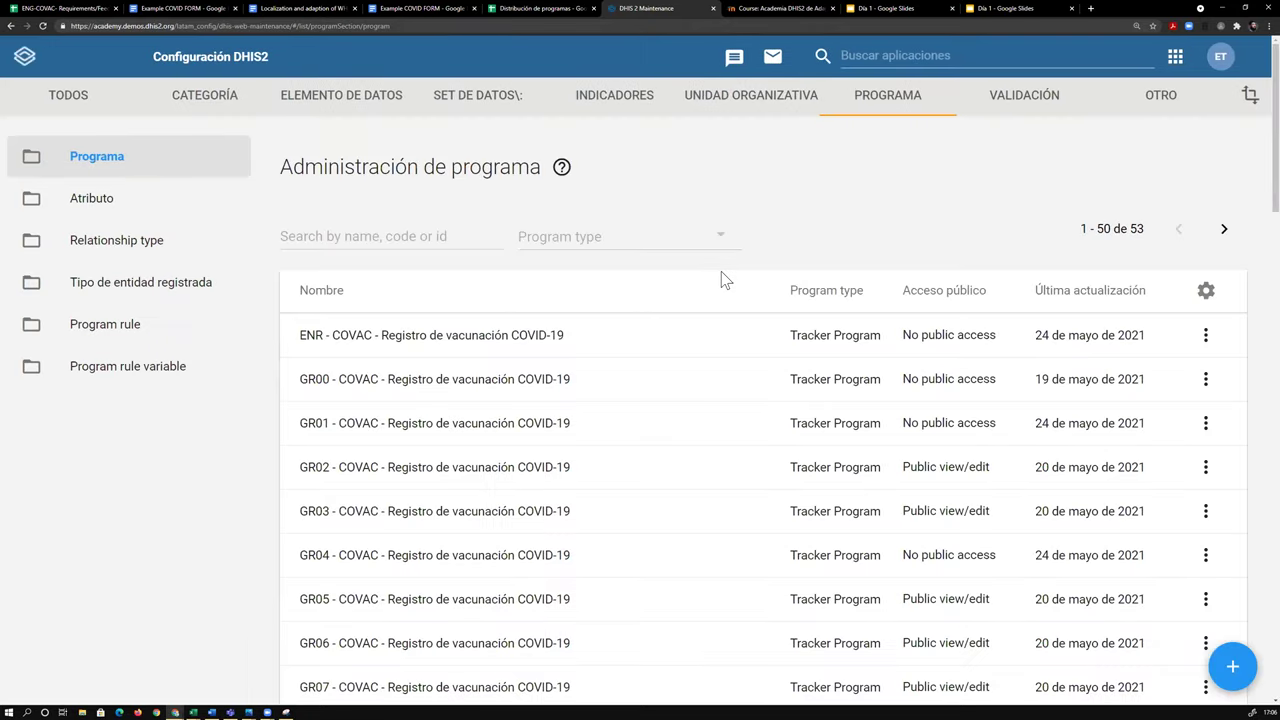
scroll(888, 270, "down", 4)
scroll(920, 280, "up", 4)
scroll(1252, 160, "down", 1)
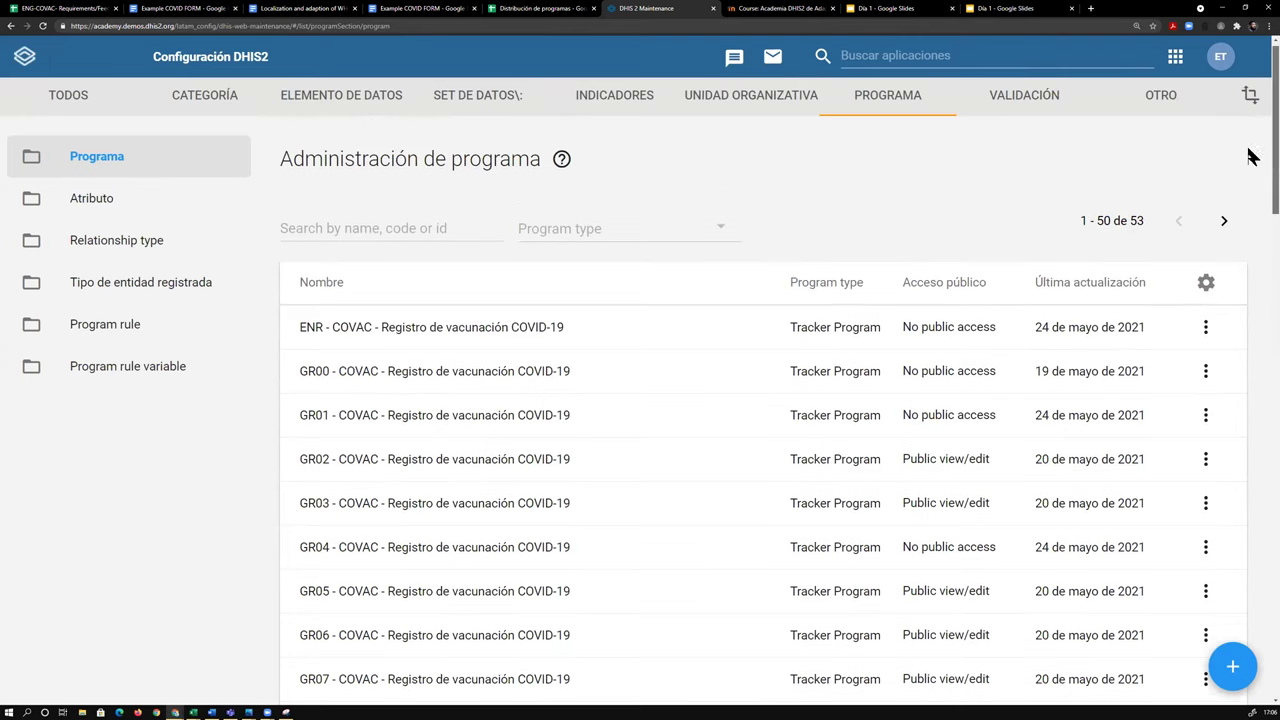
scroll(1252, 168, "down", 2)
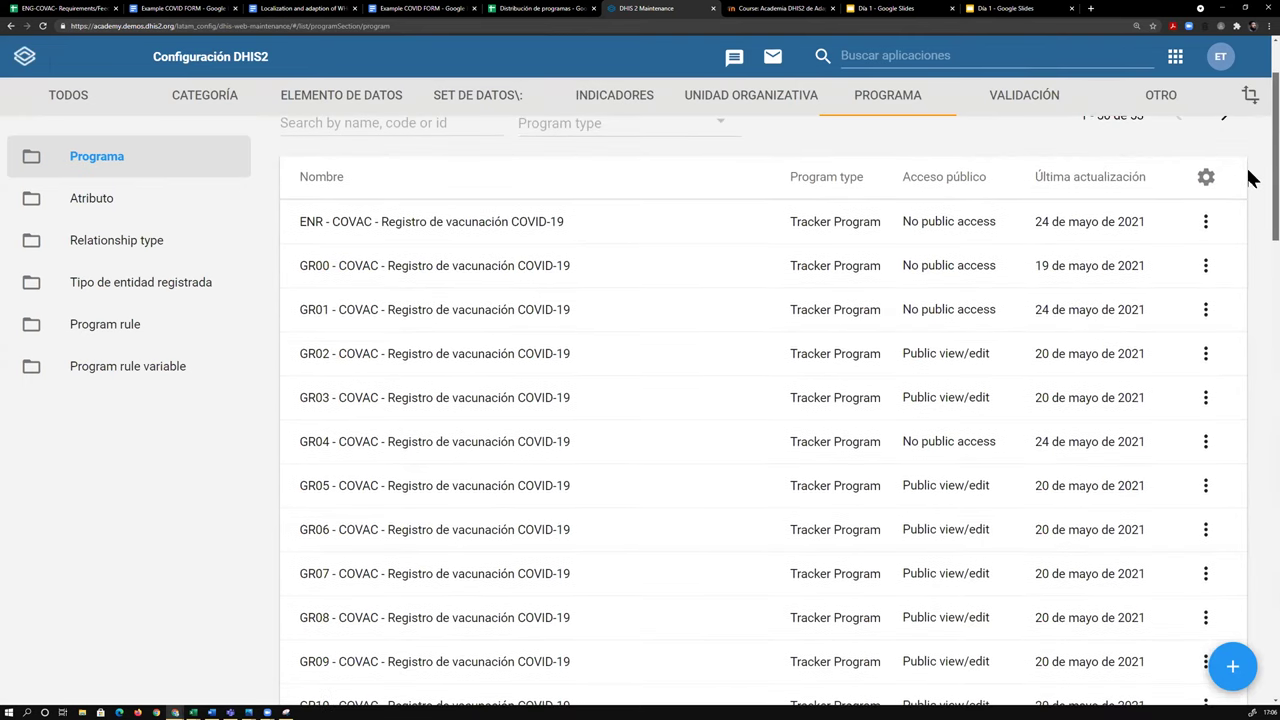
scroll(1248, 177, "down", 1)
scroll(1250, 208, "down", 3)
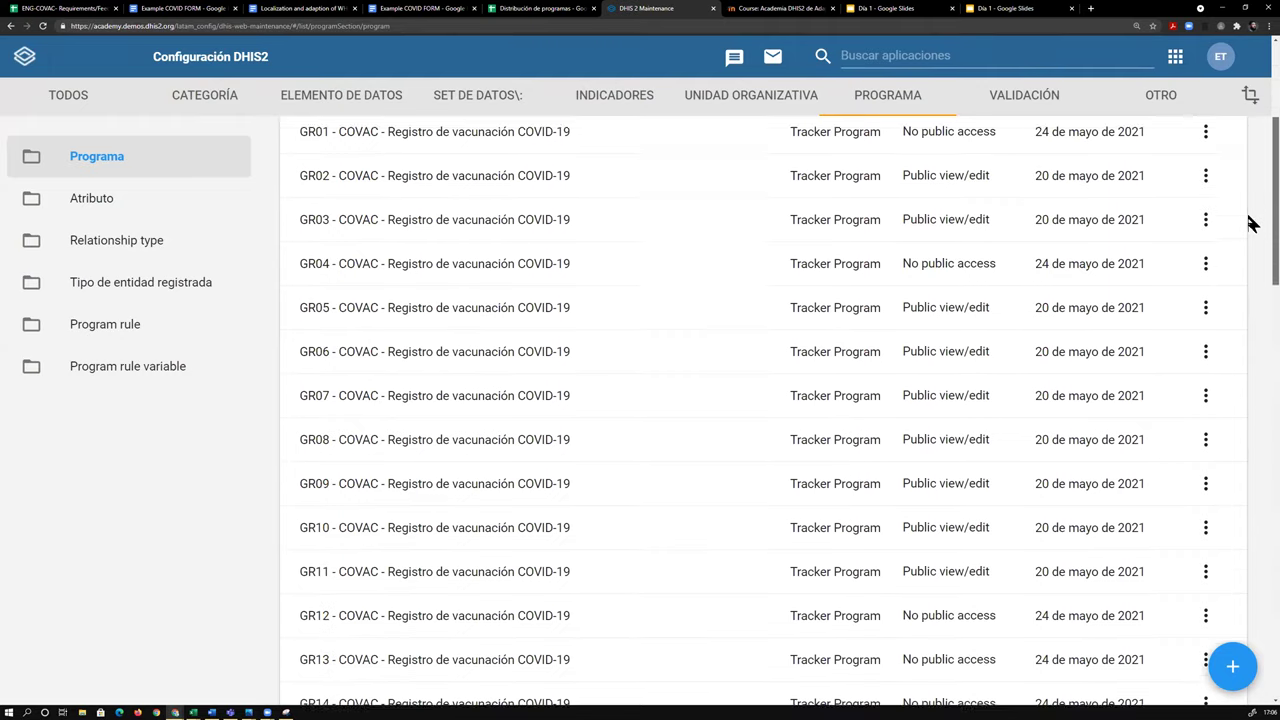
scroll(1250, 280, "down", 3)
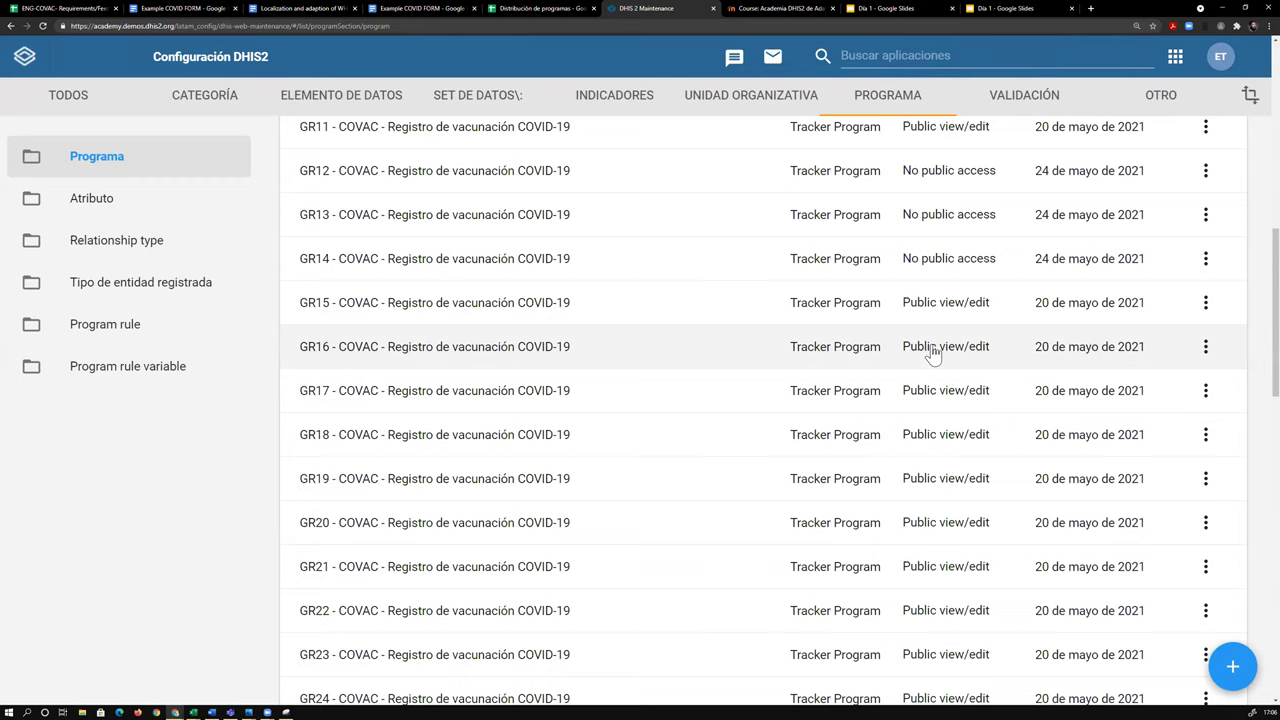
left_click(490, 268)
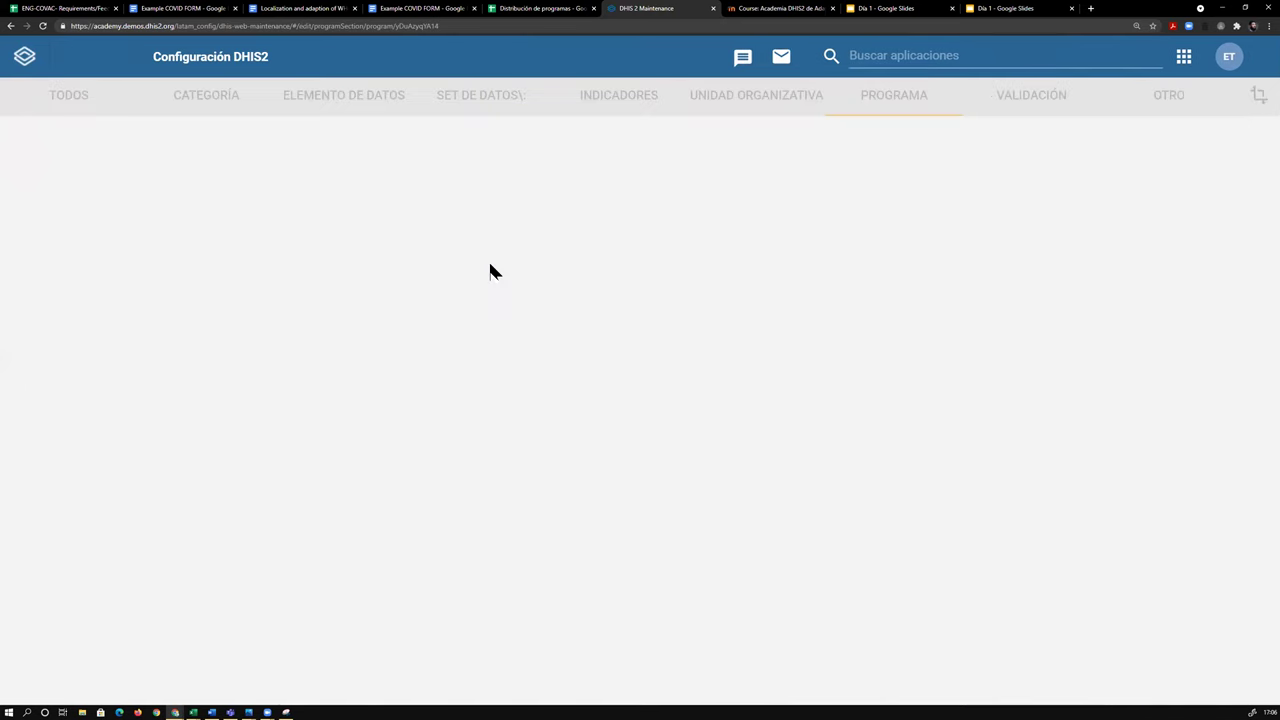
left_click(1003, 278)
scroll(660, 336, "down", 5)
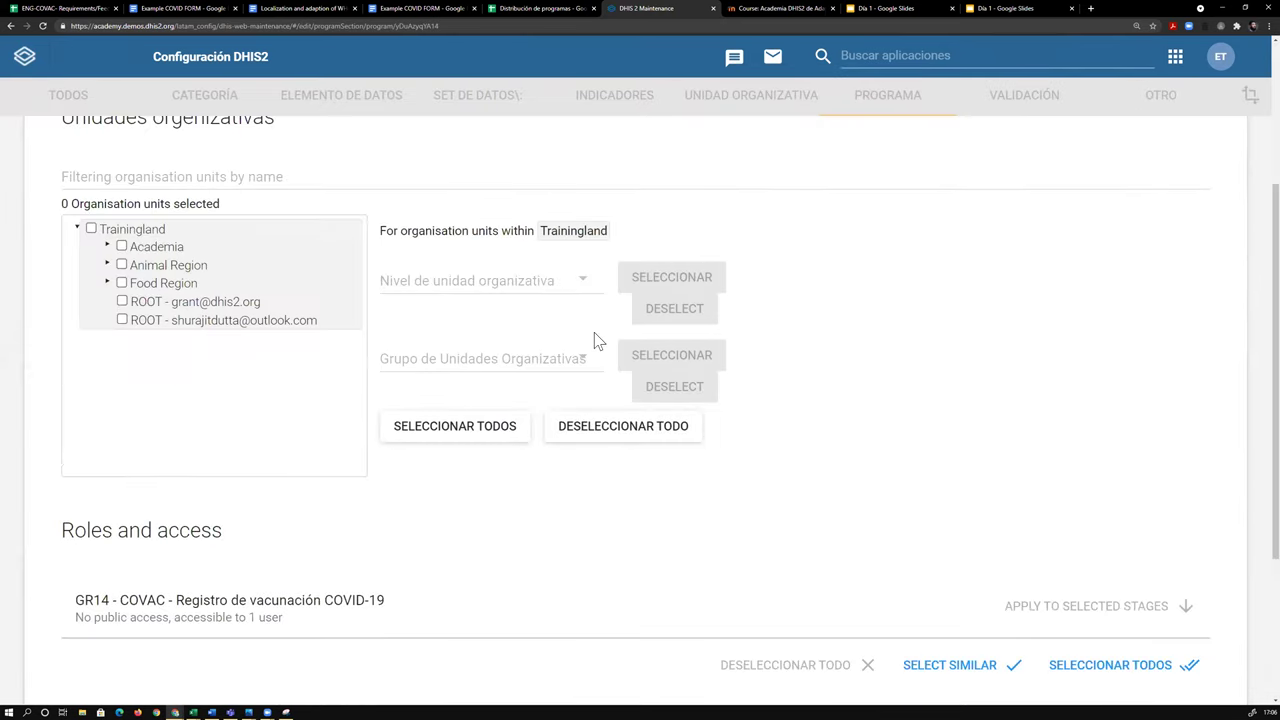
scroll(874, 354, "up", 3)
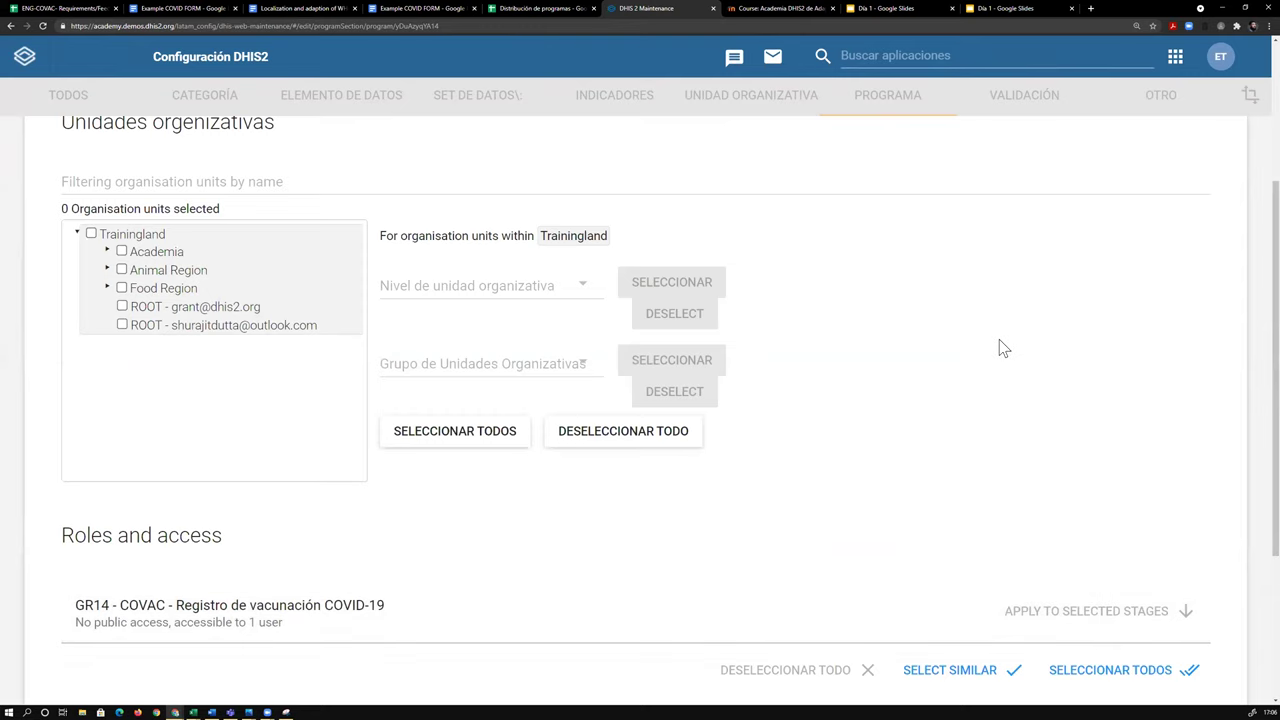
scroll(999, 345, "up", 3)
scroll(100, 525, "down", 3)
scroll(100, 525, "down", 2)
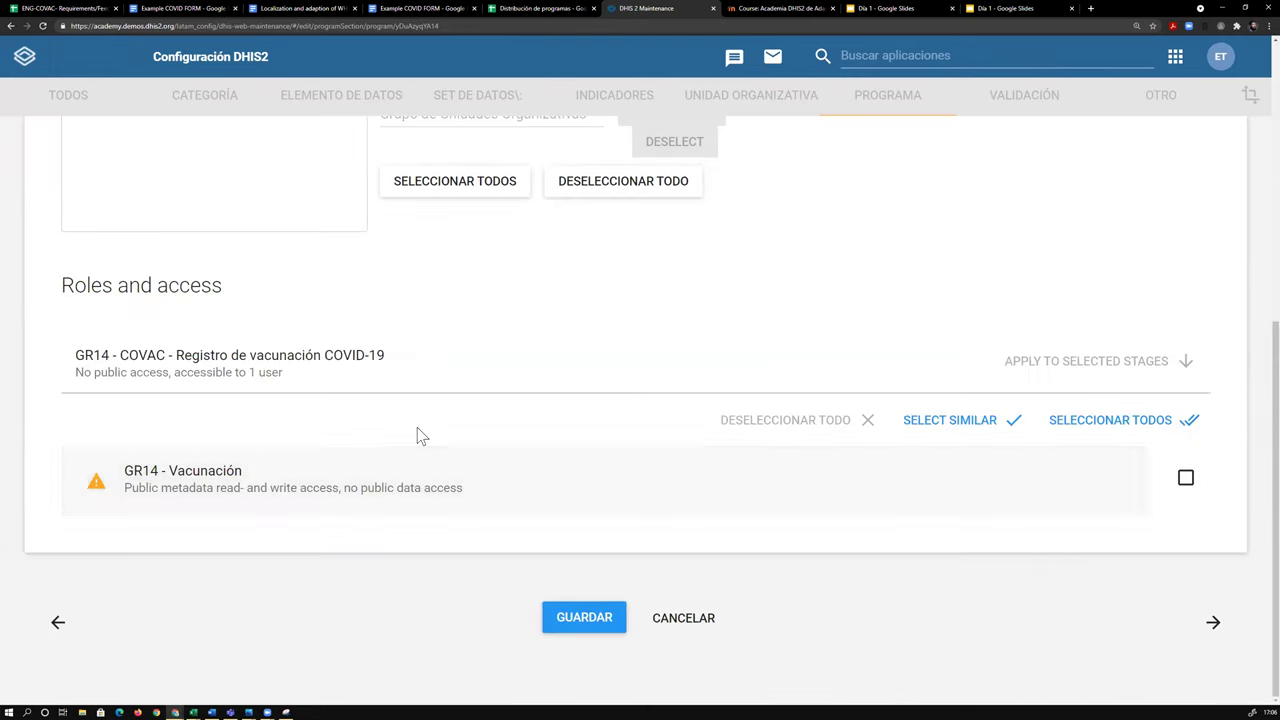
scroll(417, 430, "up", 5)
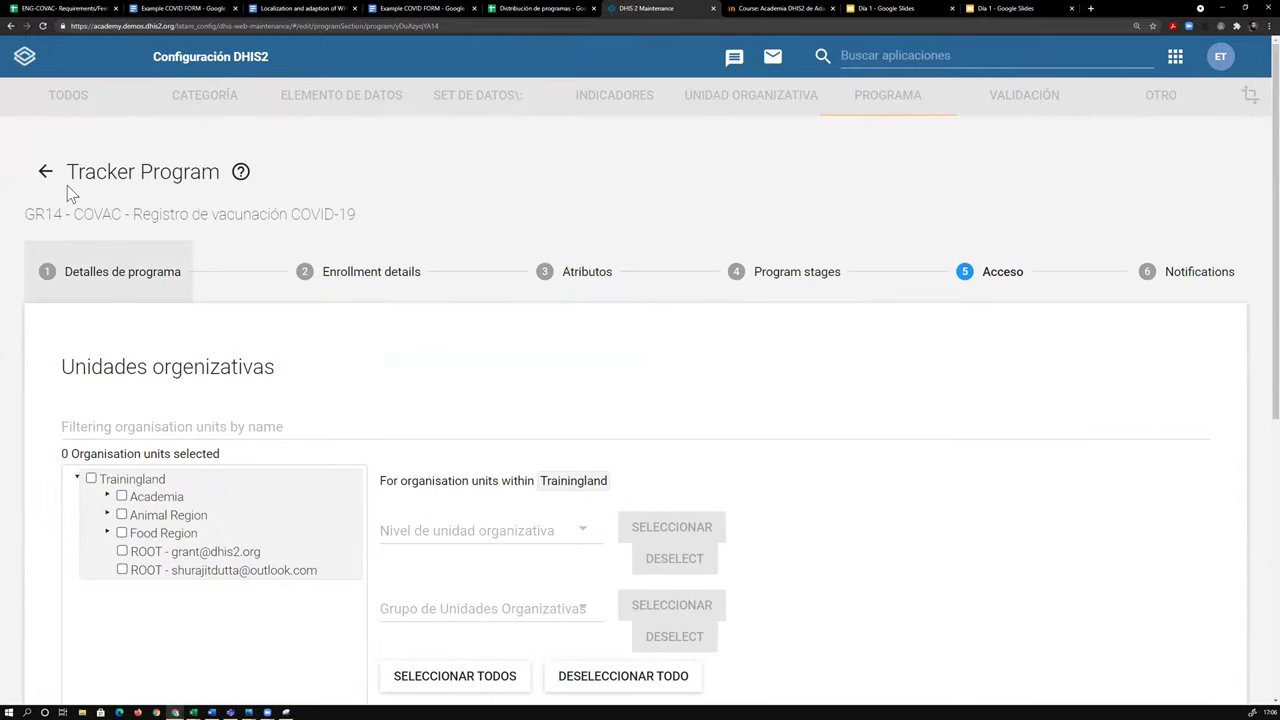
left_click(46, 173)
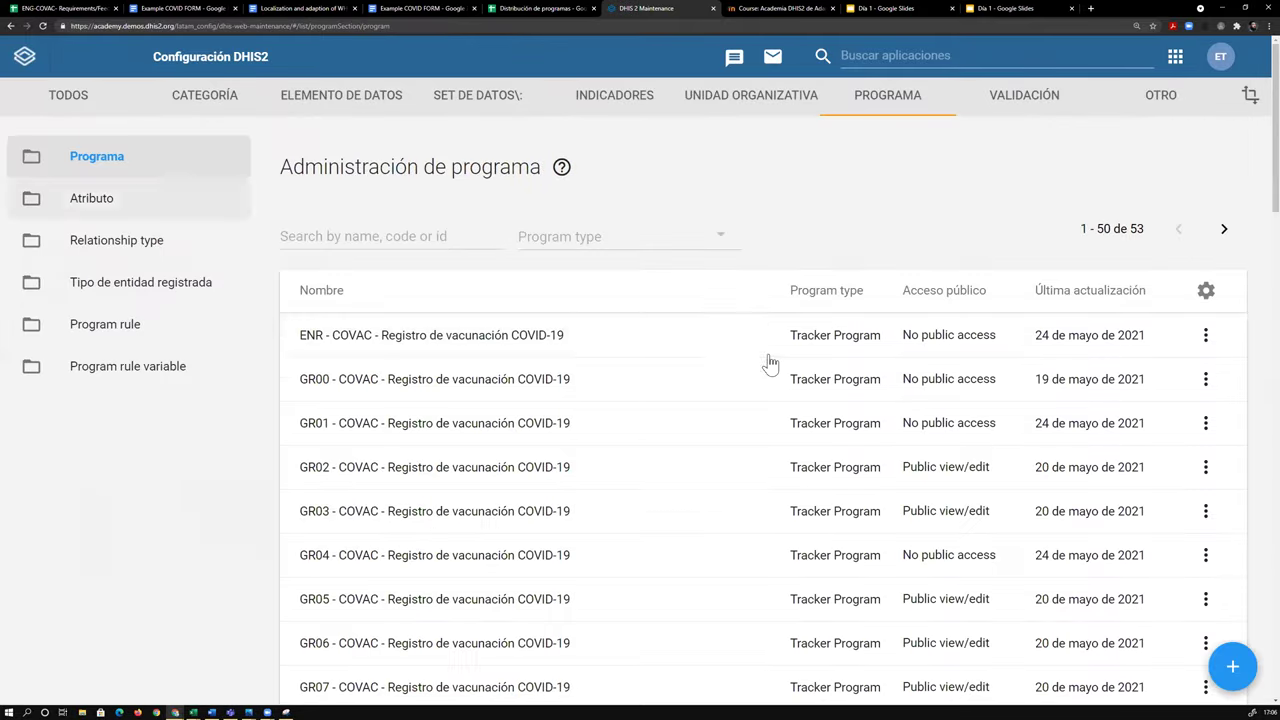
scroll(960, 400, "down", 5)
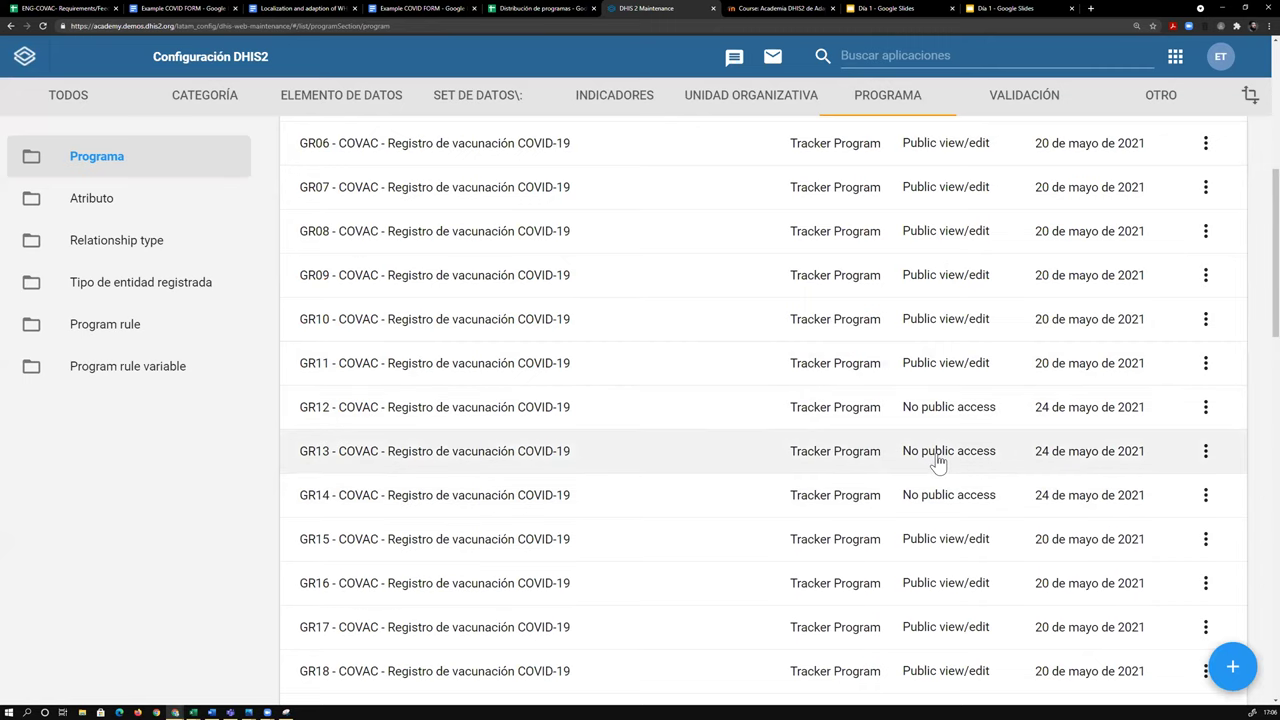
left_click(980, 455)
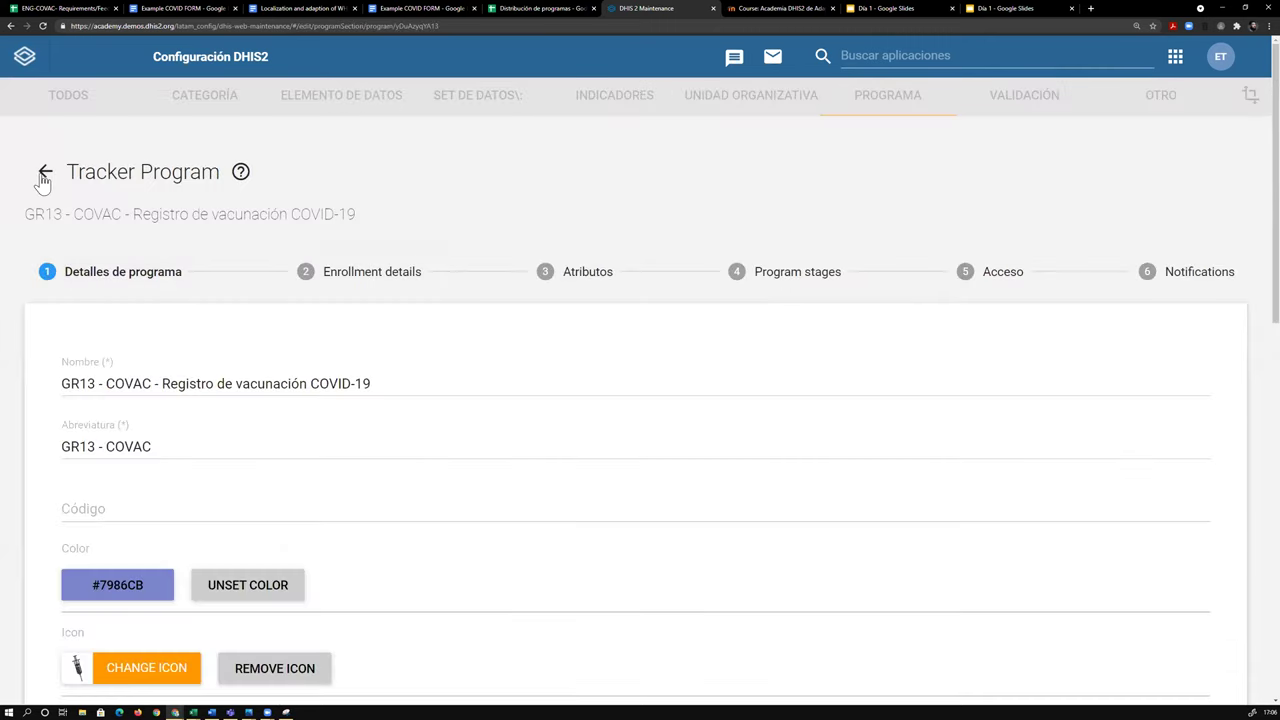
left_click(43, 171)
scroll(900, 500, "down", 3)
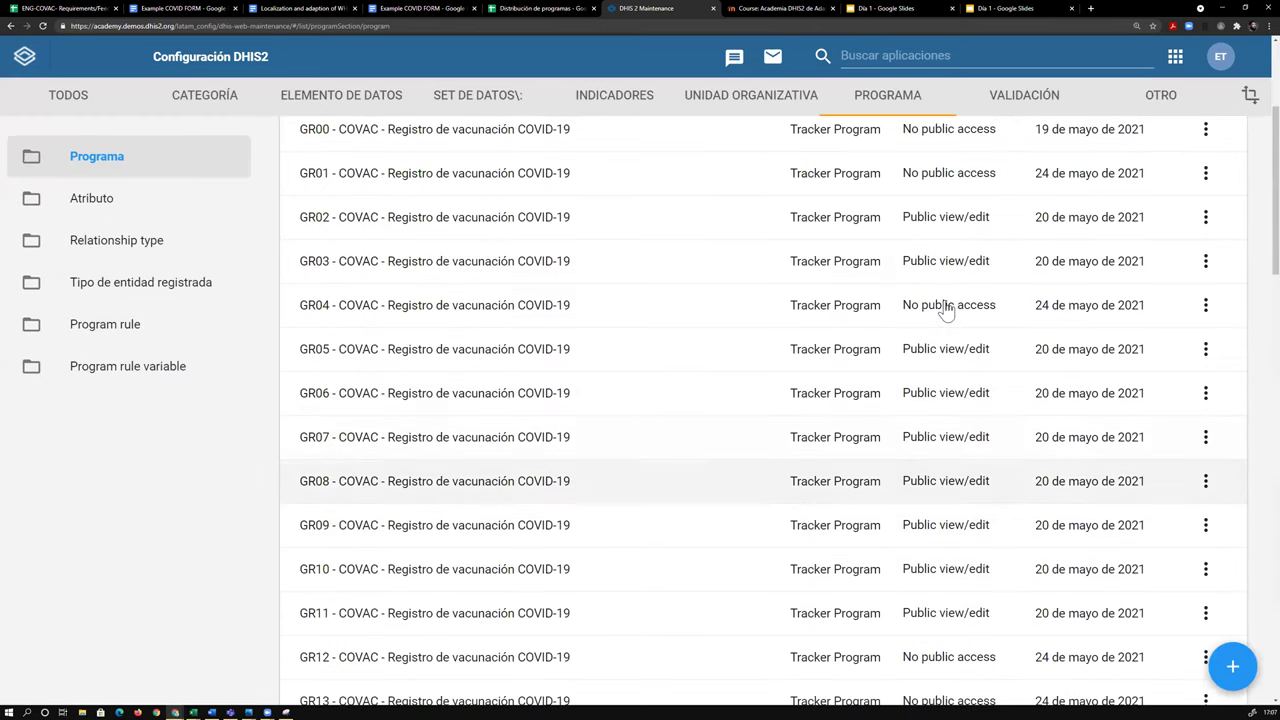
left_click(1205, 308)
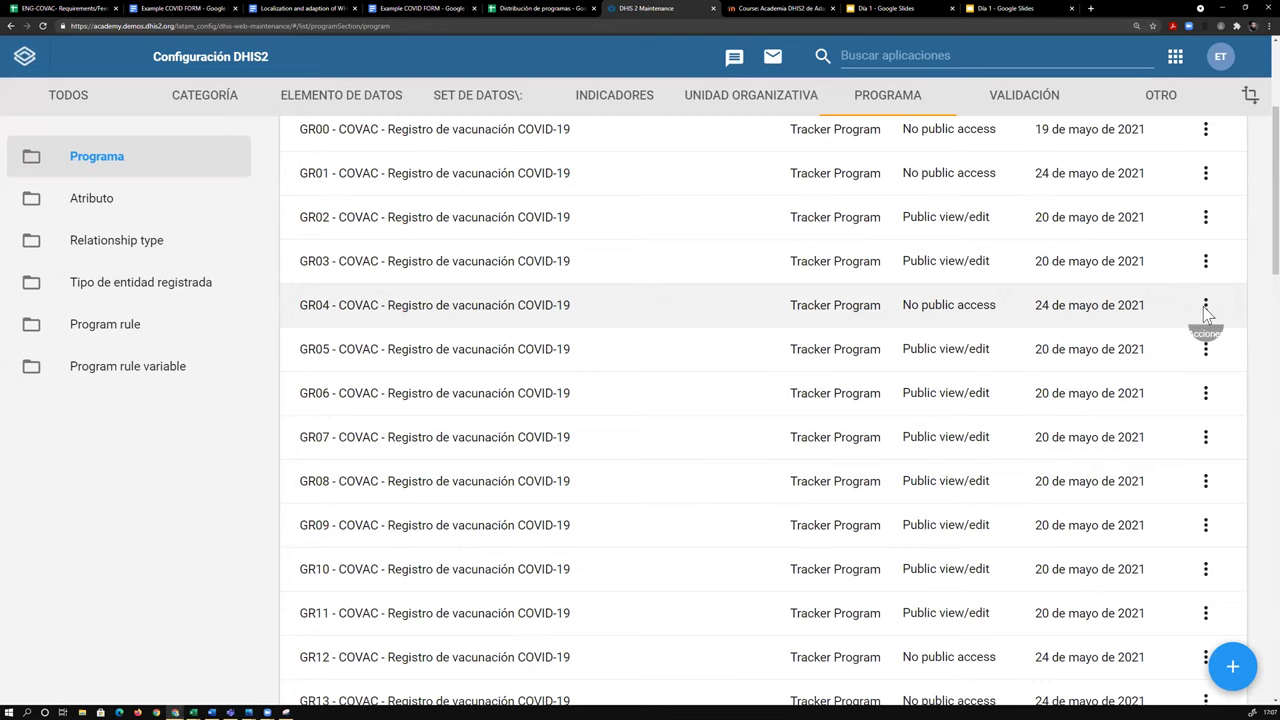
left_click(1084, 360)
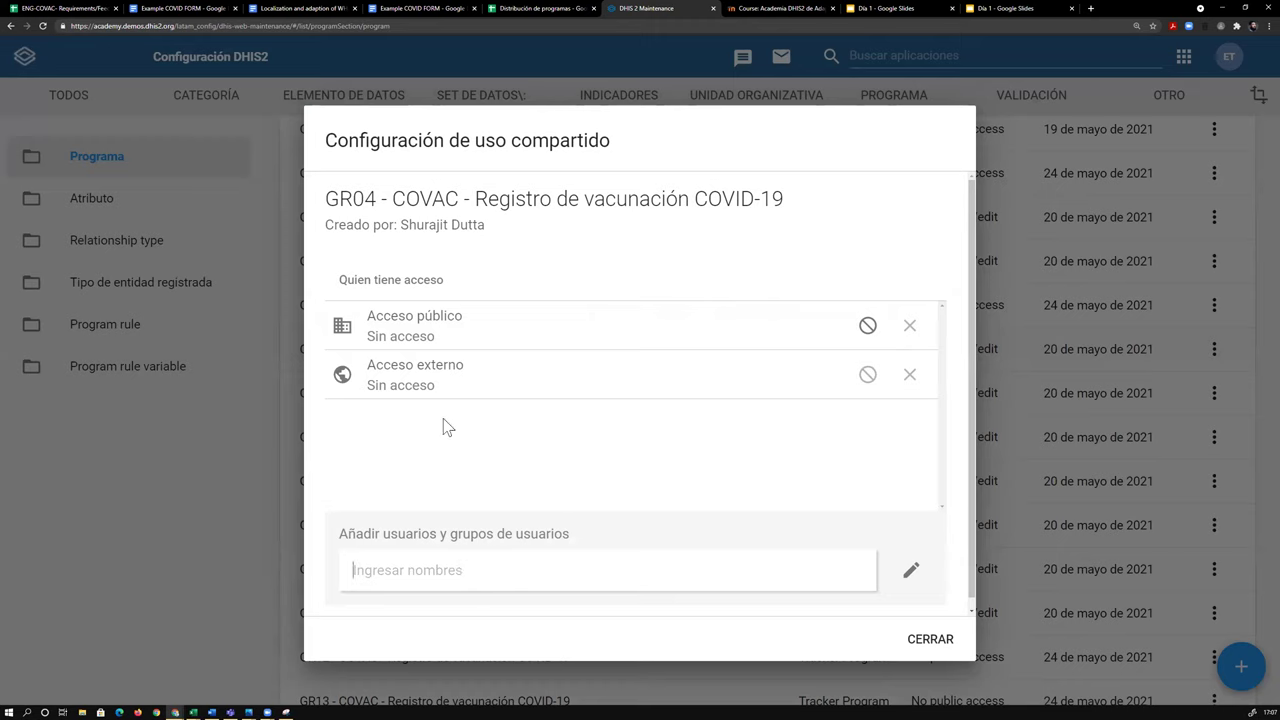
left_click(920, 641)
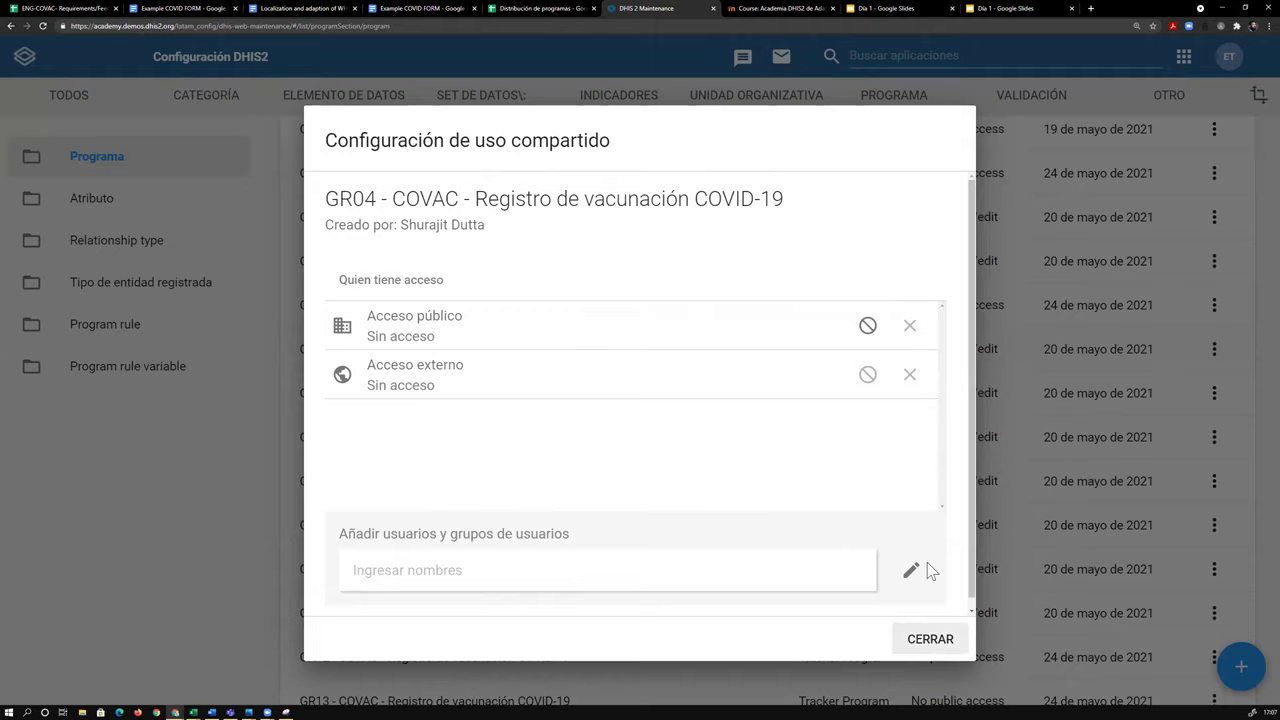
left_click(1035, 425)
scroll(1030, 418, "down", 12)
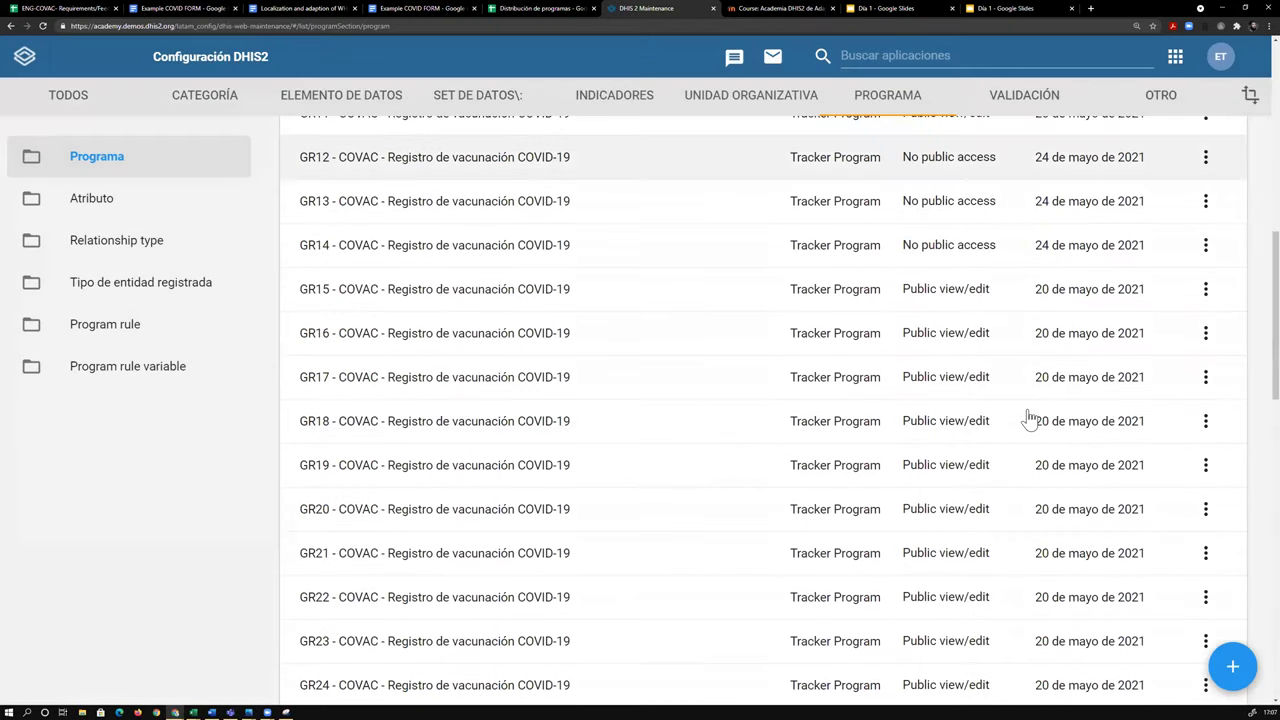
scroll(1030, 418, "down", 4)
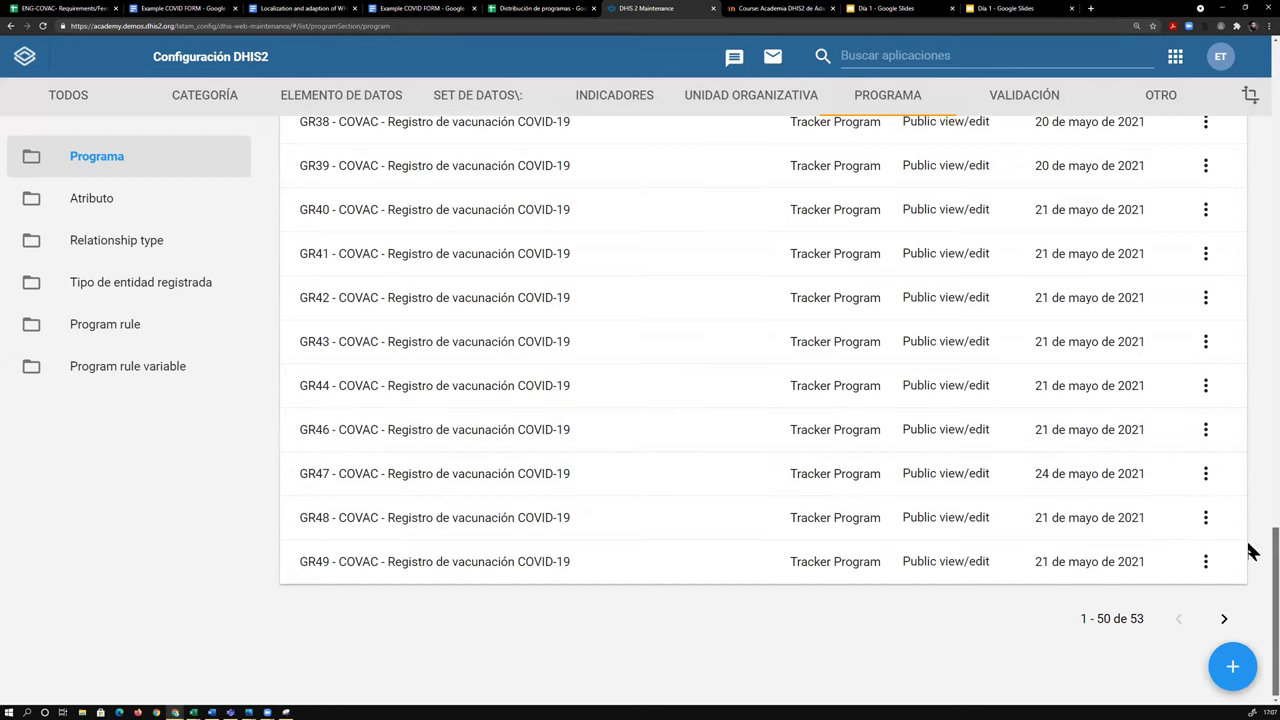
scroll(1246, 531, "up", 3)
scroll(1248, 477, "up", 6)
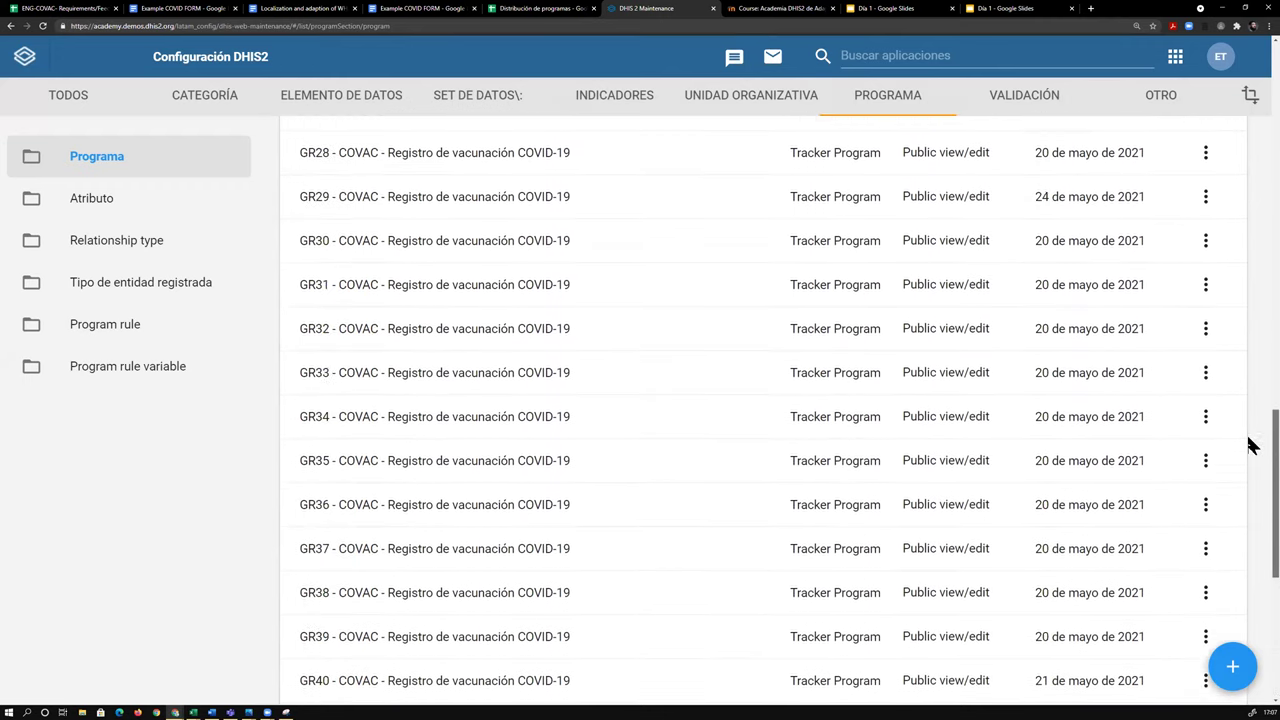
scroll(1248, 333, "up", 5)
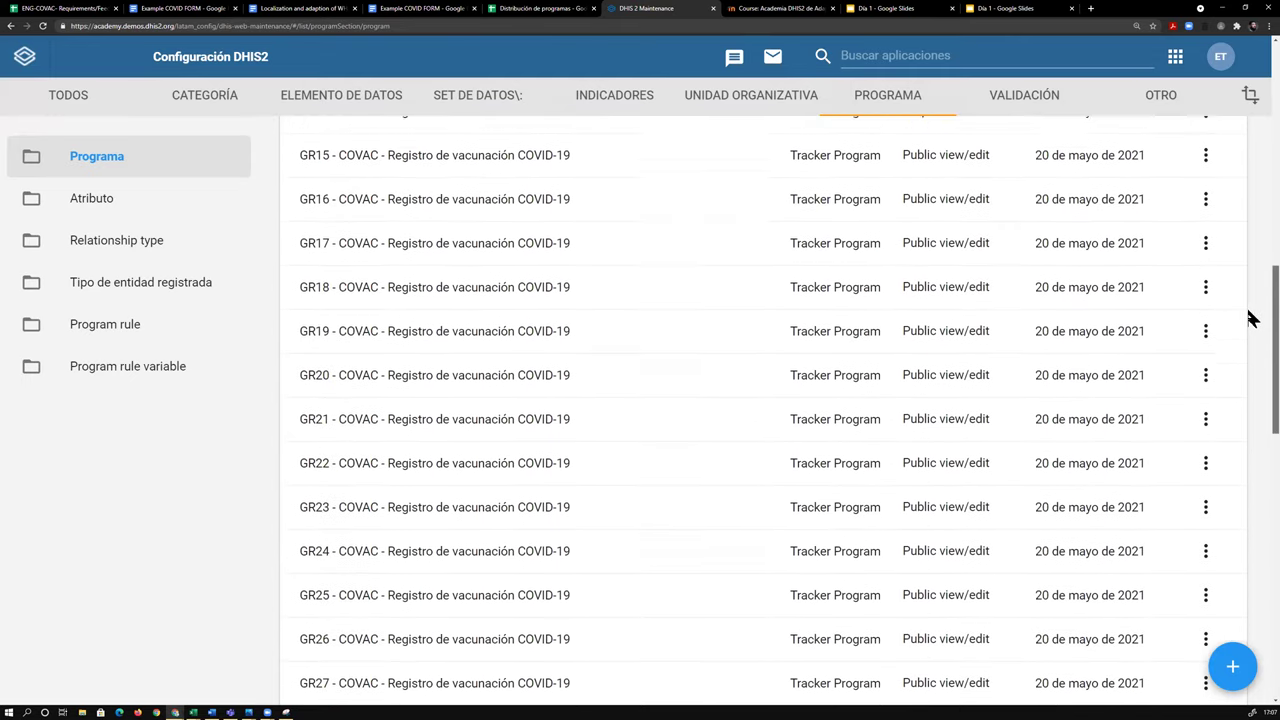
scroll(1250, 203, "up", 2)
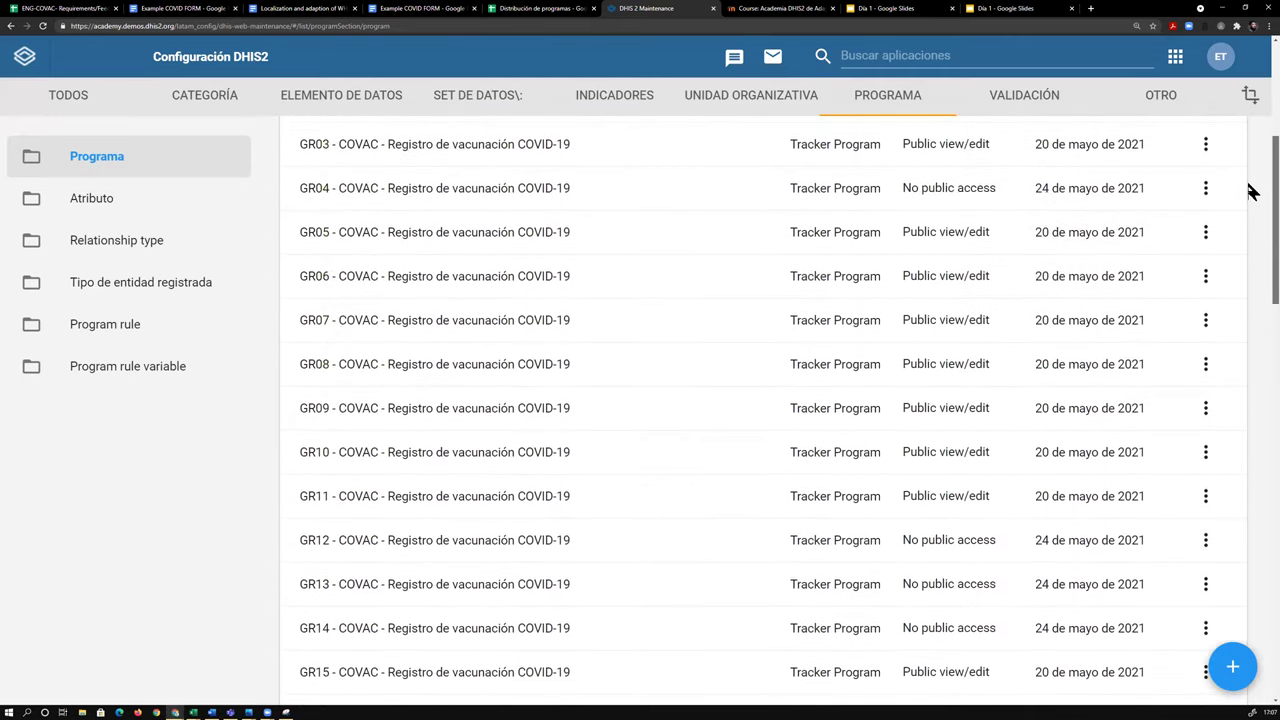
scroll(1250, 125, "up", 1)
scroll(1251, 40, "up", 3)
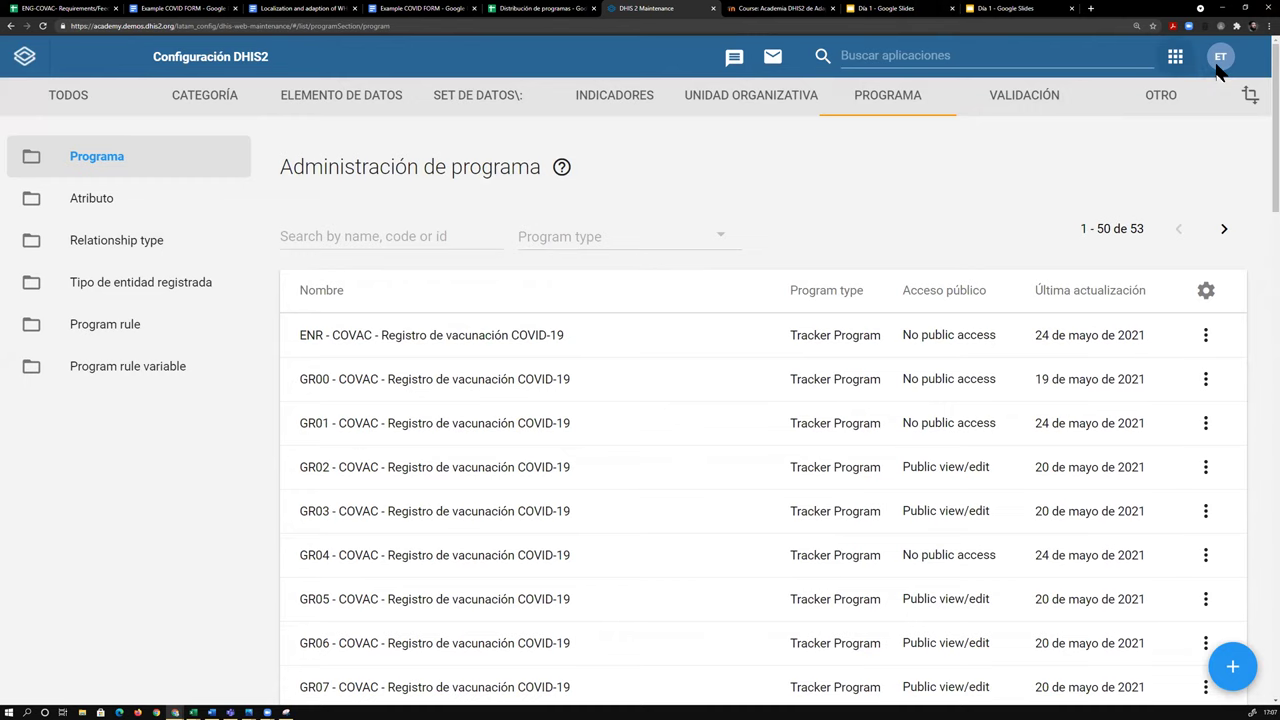
Step: Sign out of the trainer account and sign in with another user's saved login
left_click(1218, 68)
mouse_move(1218, 60)
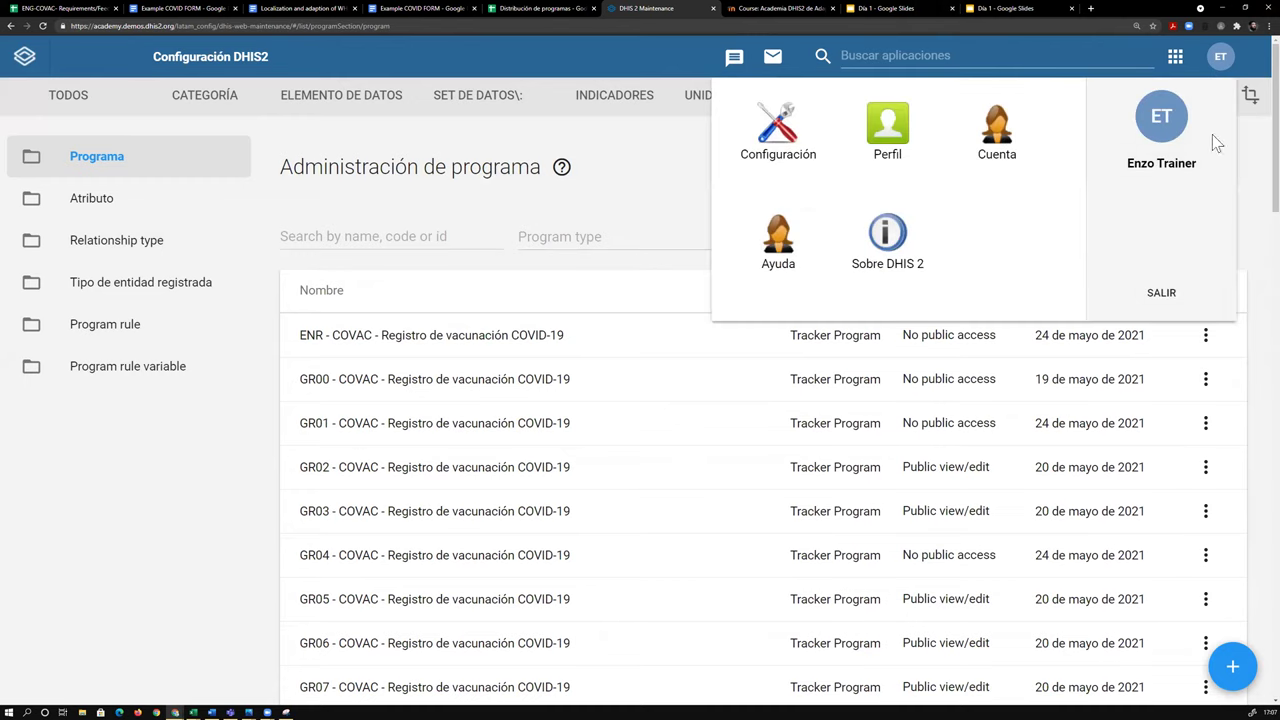
left_click(1158, 294)
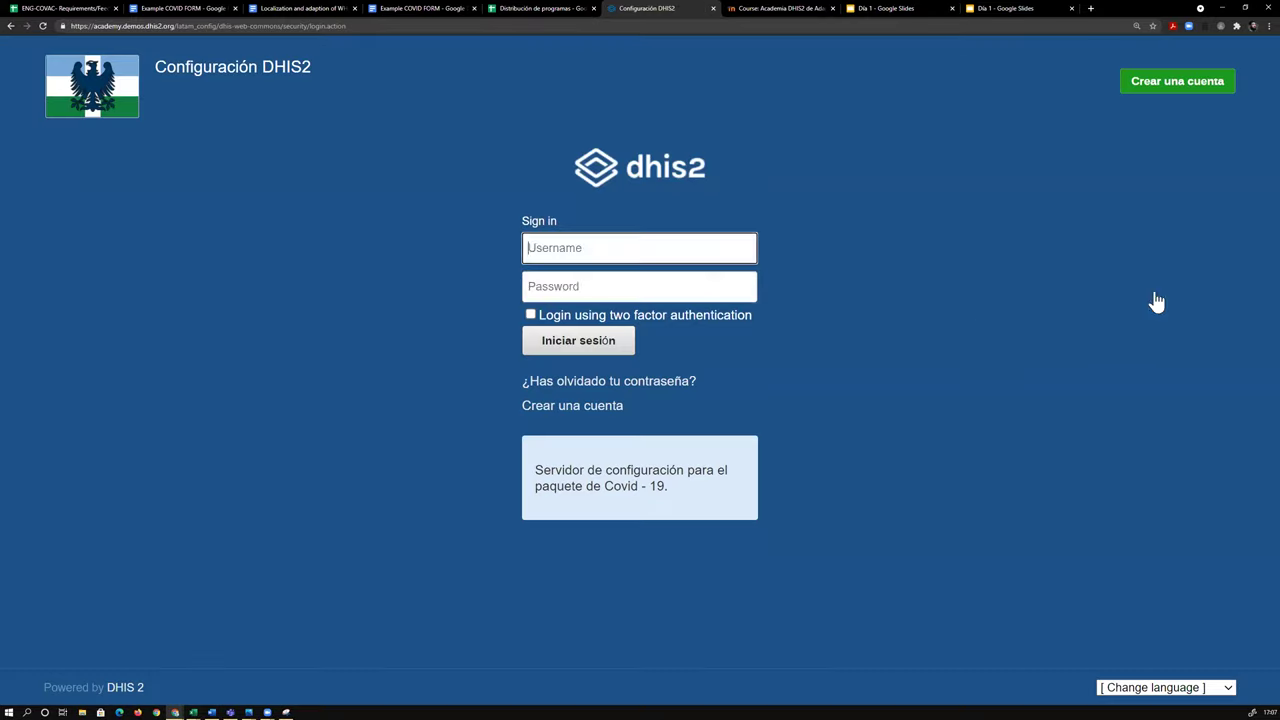
double_click(608, 251)
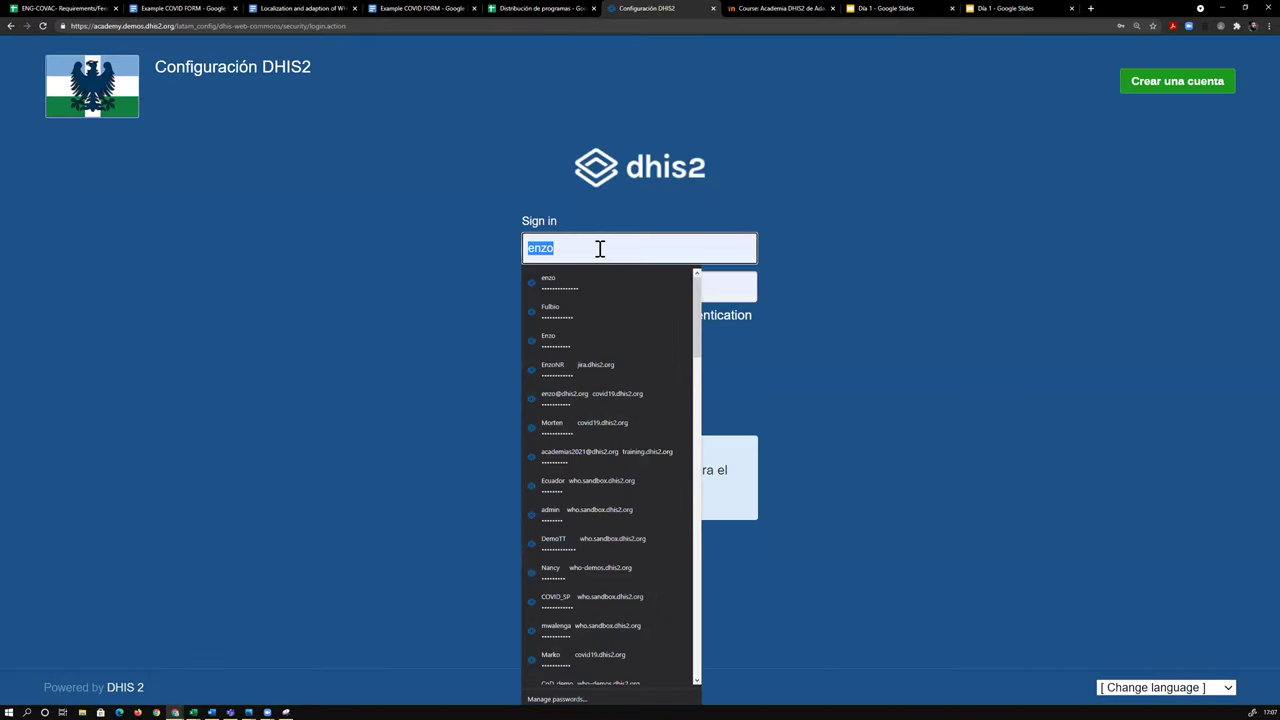
type("fu")
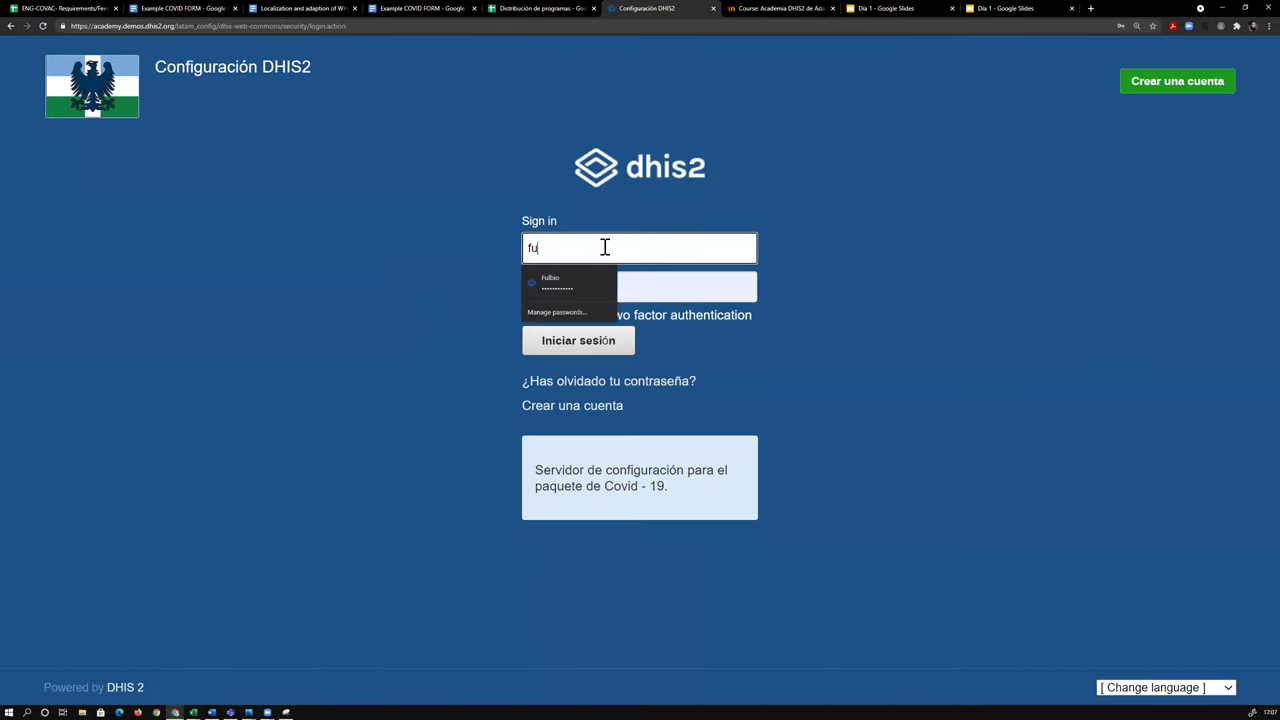
left_click(557, 285)
left_click(565, 343)
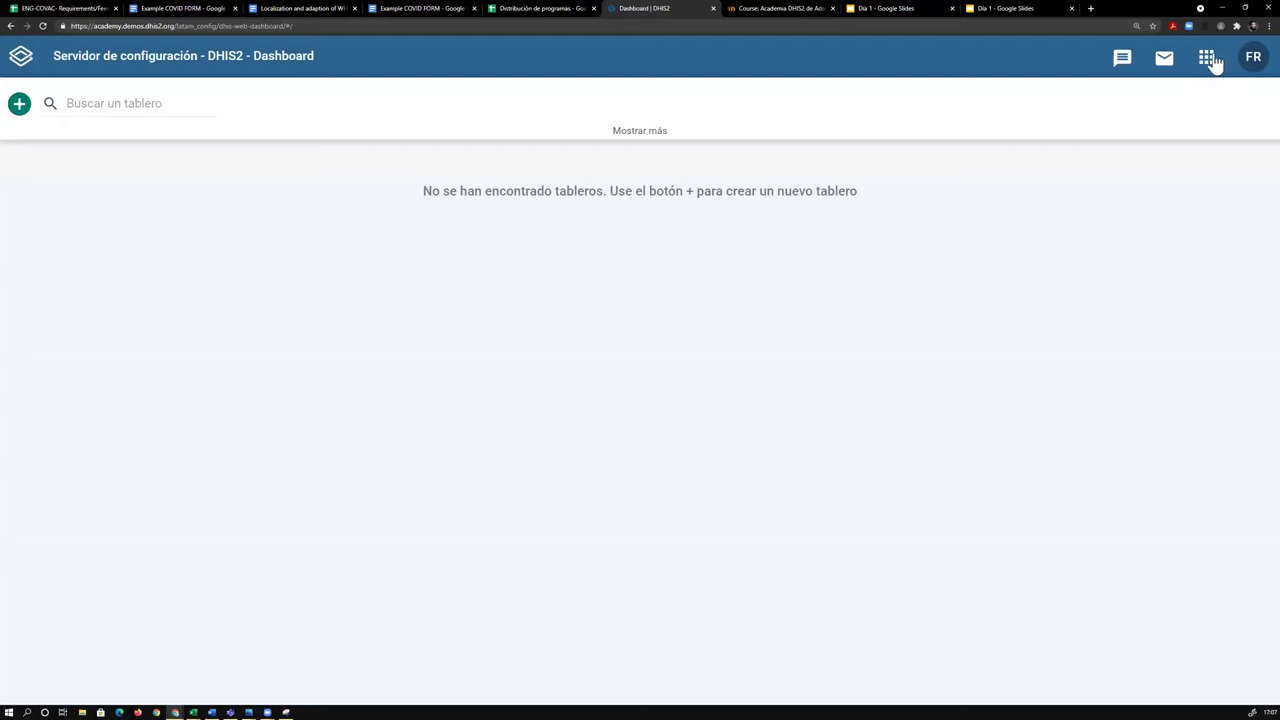
Step: Launch the Mantenimiento app from the apps grid
left_click(1208, 59)
scroll(1034, 289, "down", 3)
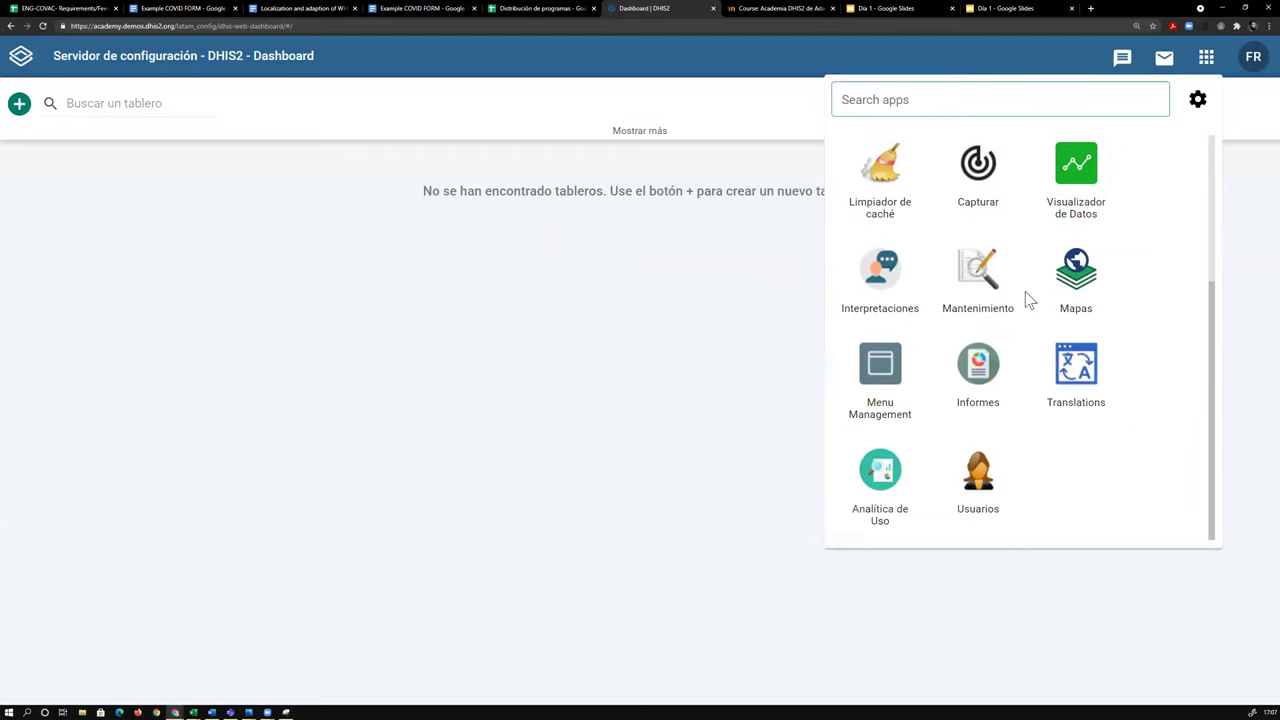
left_click(977, 288)
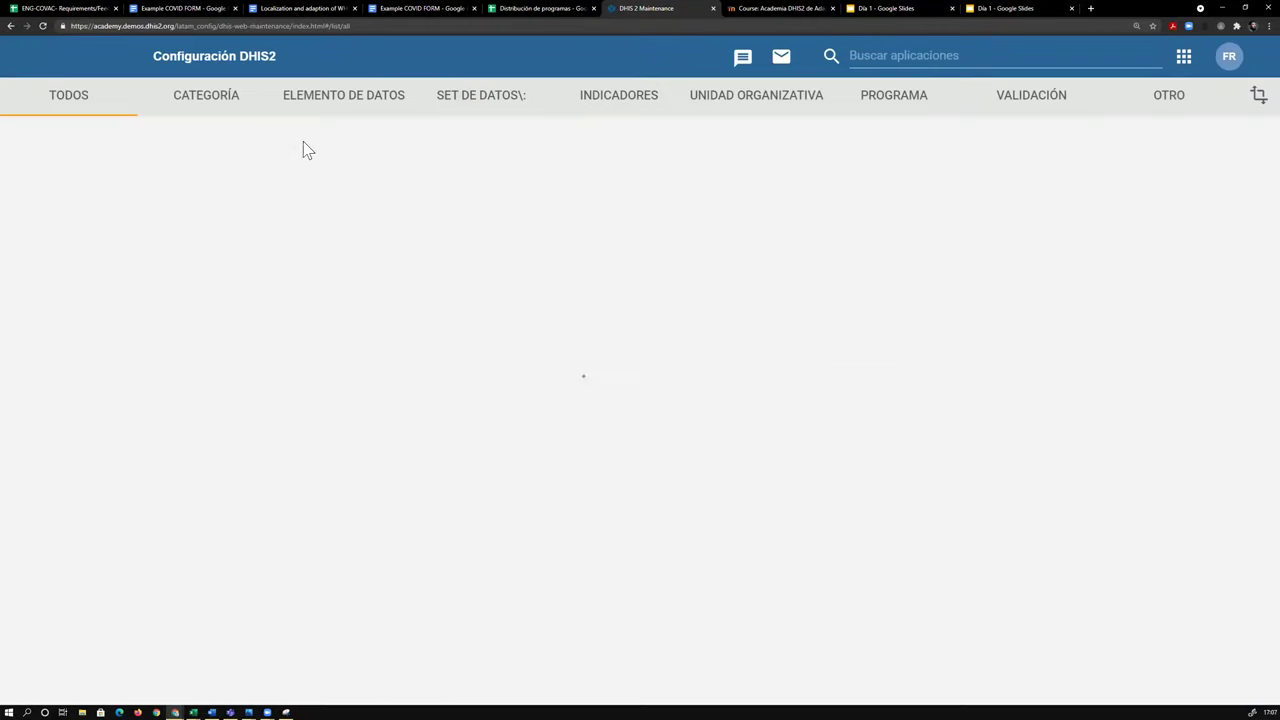
Step: Show this user's Programa list in Maintenance and scroll through its programs
left_click(916, 100)
left_click(307, 172)
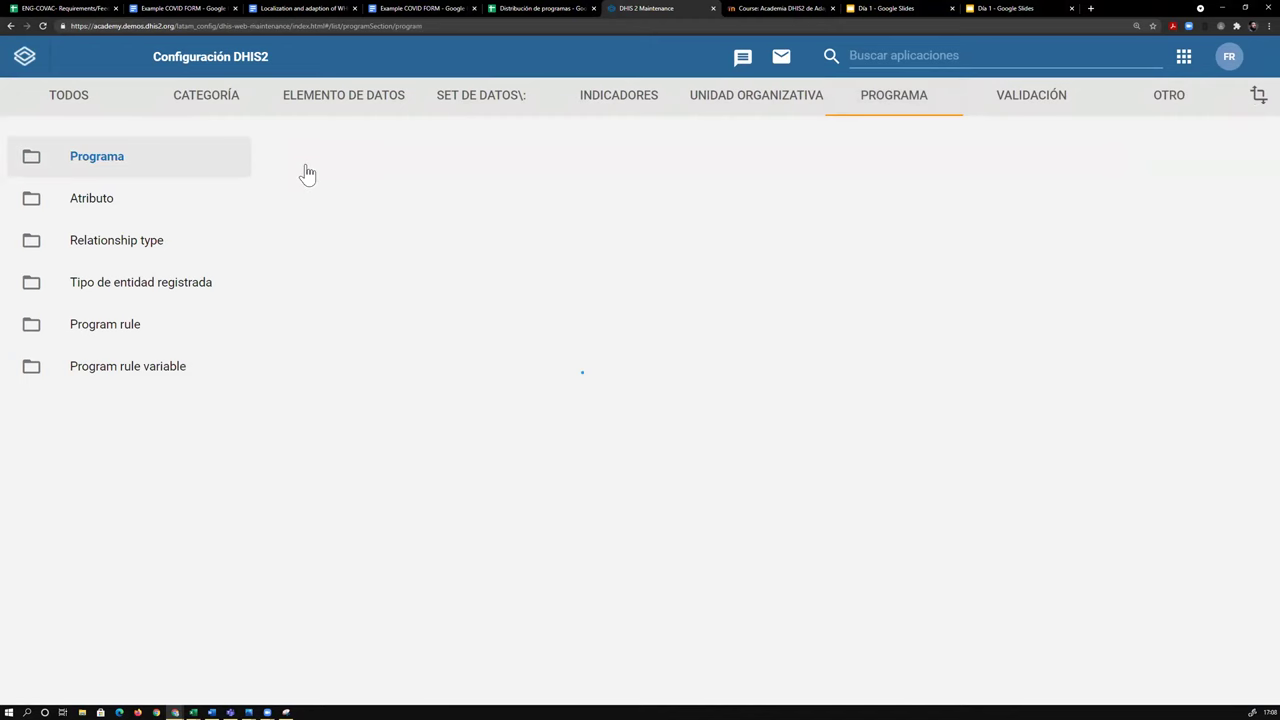
scroll(805, 405, "down", 10)
scroll(818, 412, "down", 3)
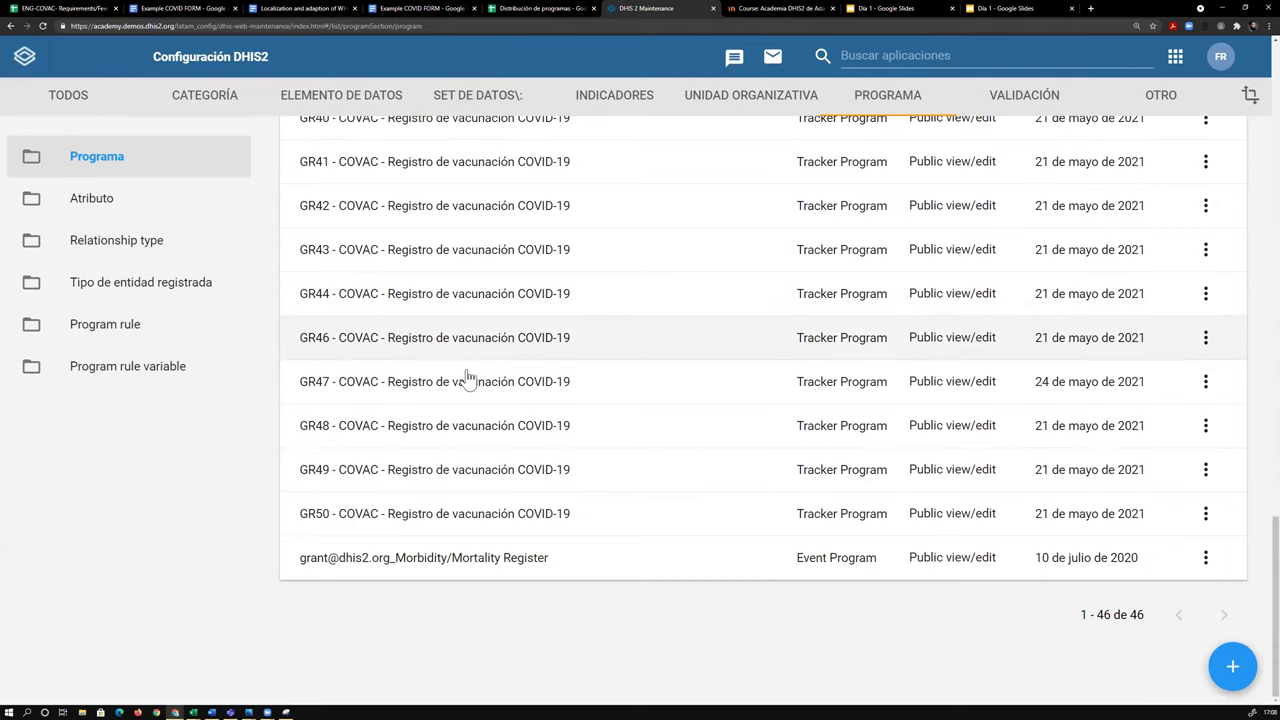
scroll(467, 378, "up", 15)
scroll(529, 378, "down", 15)
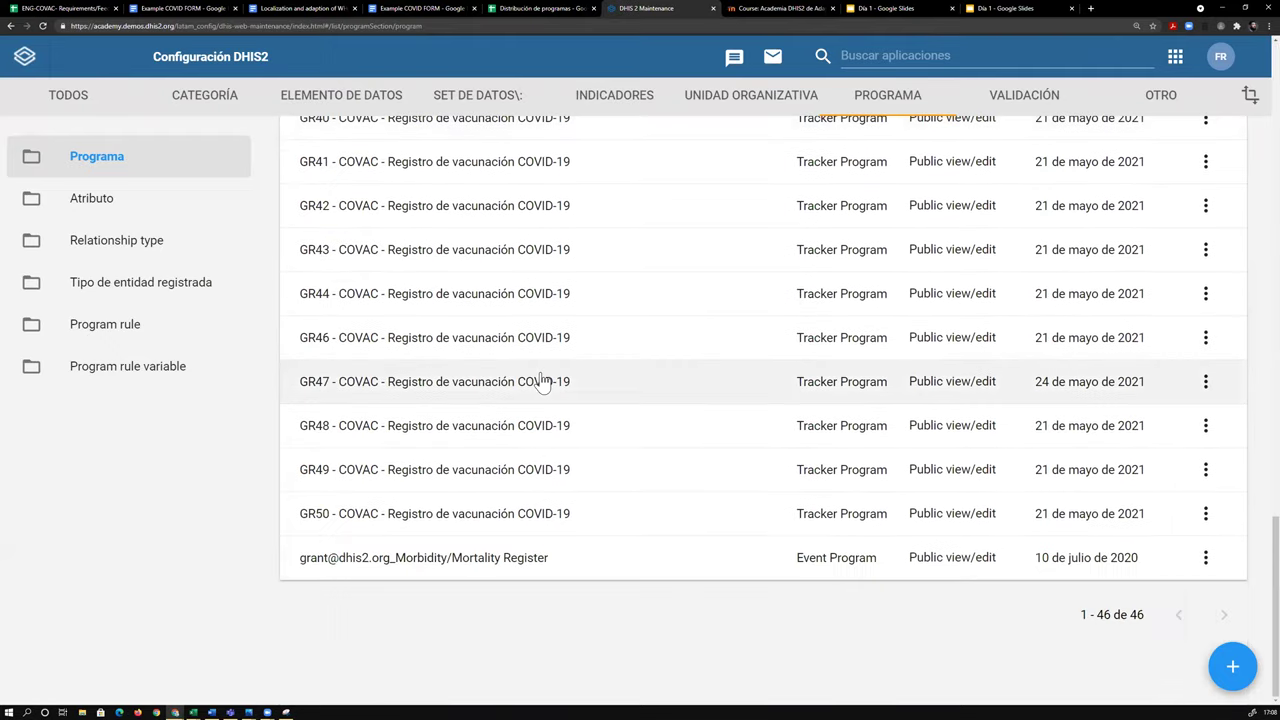
scroll(540, 381, "up", 15)
Step: Search the programs for 'ENR', clear the filter, and scroll to the list's end
left_click(395, 237)
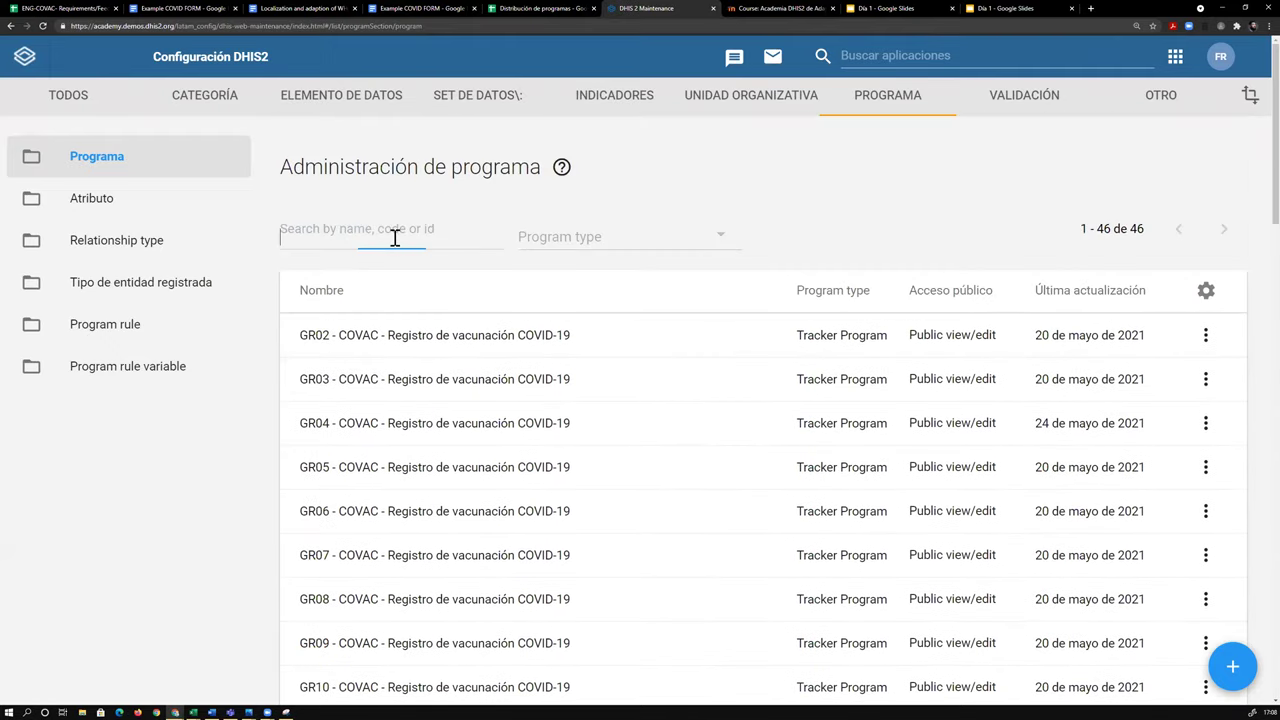
type("ENR")
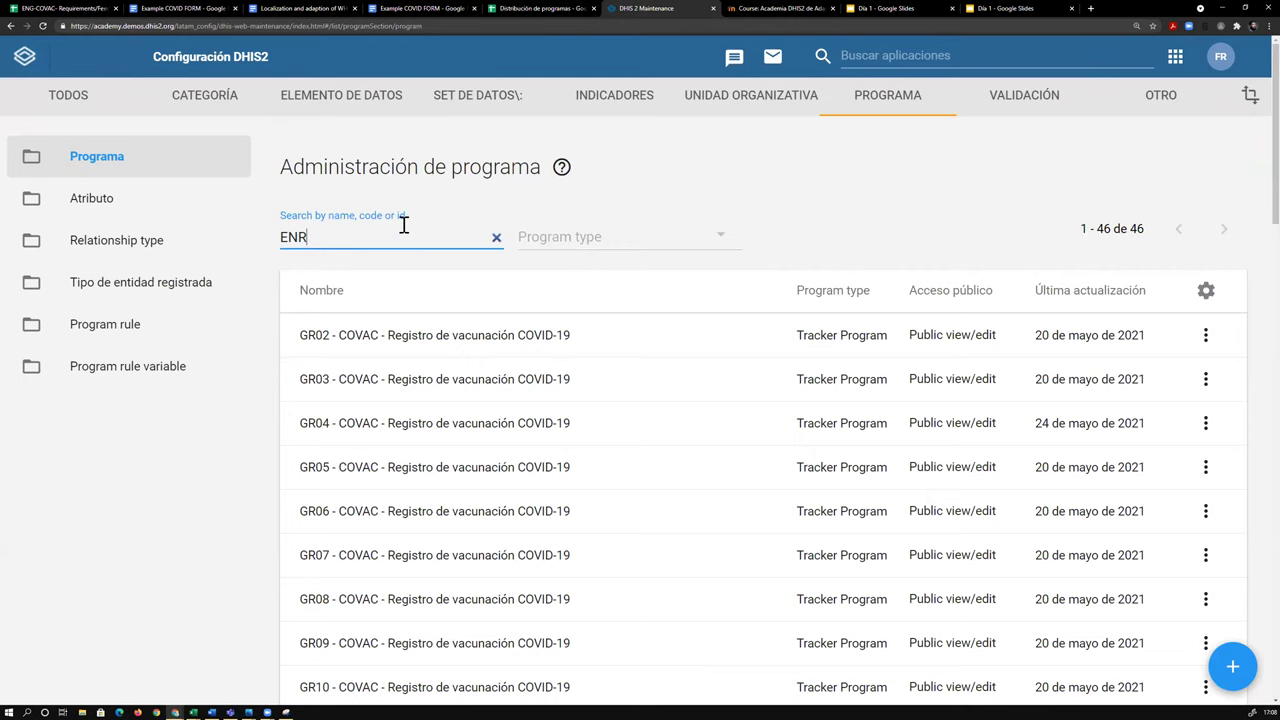
key("BackSpace")
key("BackSpace")
key("BackSpace")
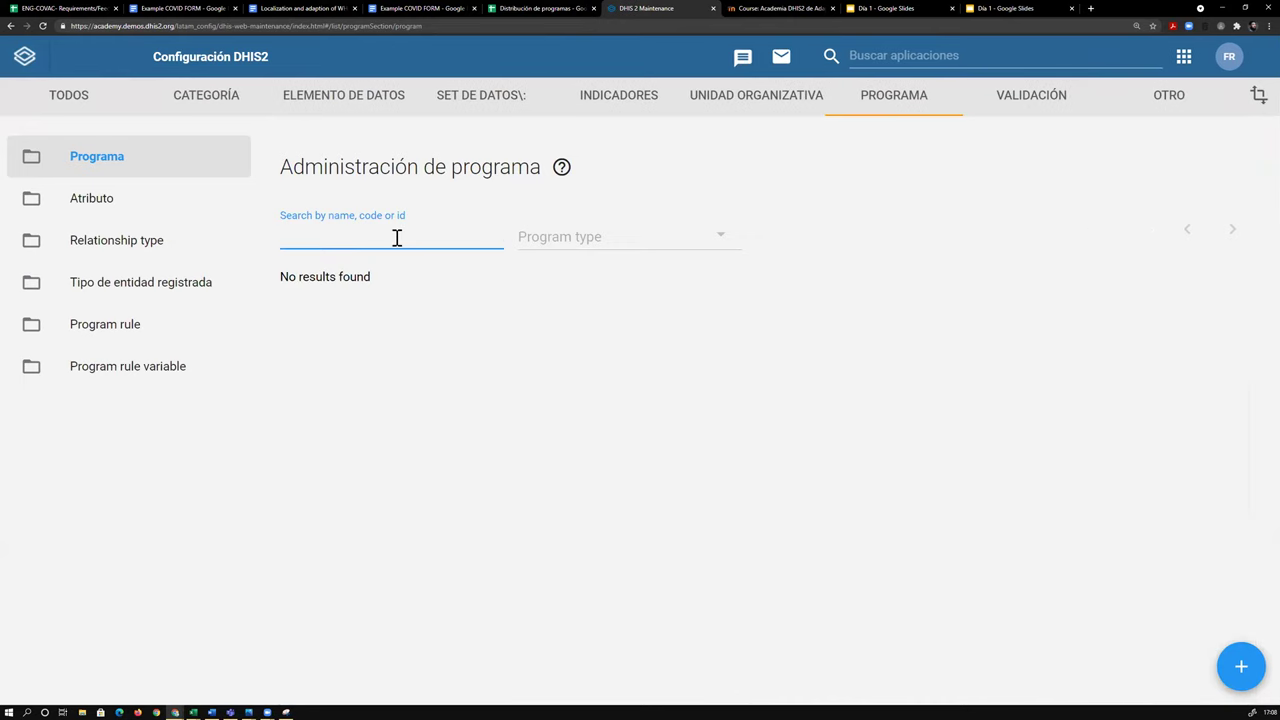
scroll(551, 317, "down", 15)
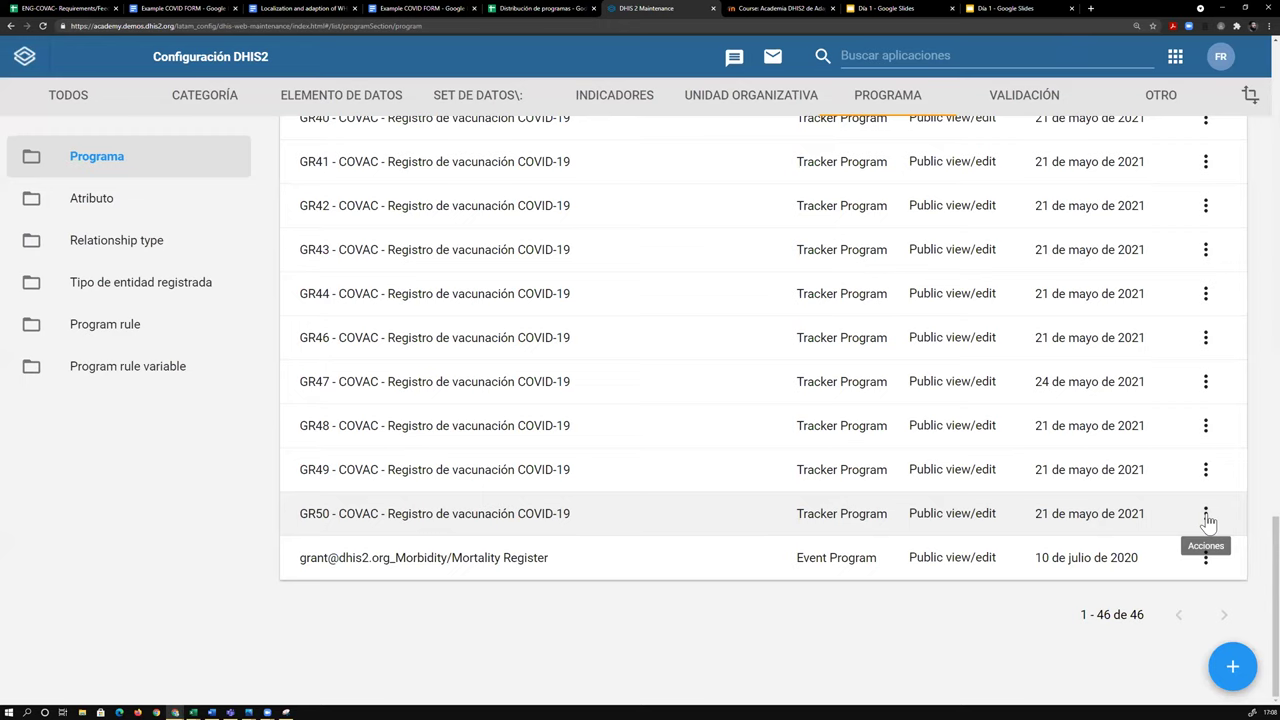
Step: Share GR50 with one user: metadata Solo lectura, data Puede guardar y visualizar
left_click(1206, 515)
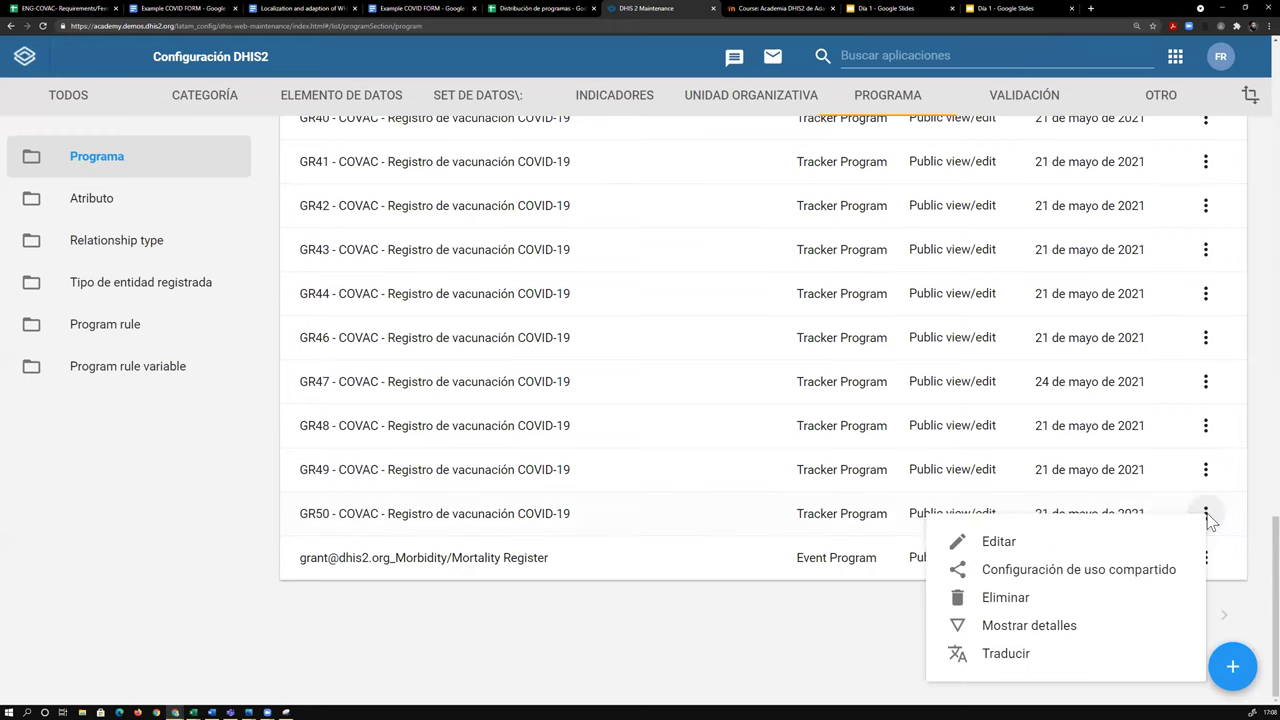
left_click(1080, 568)
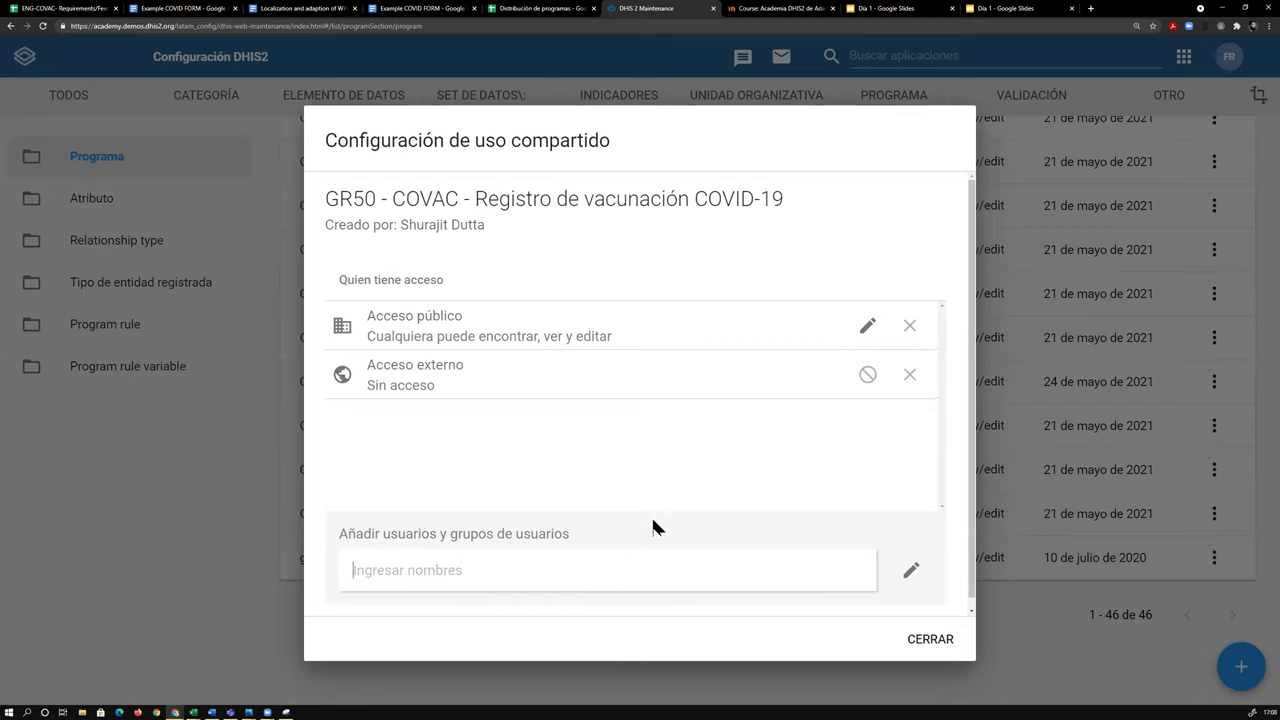
type("Fulbi")
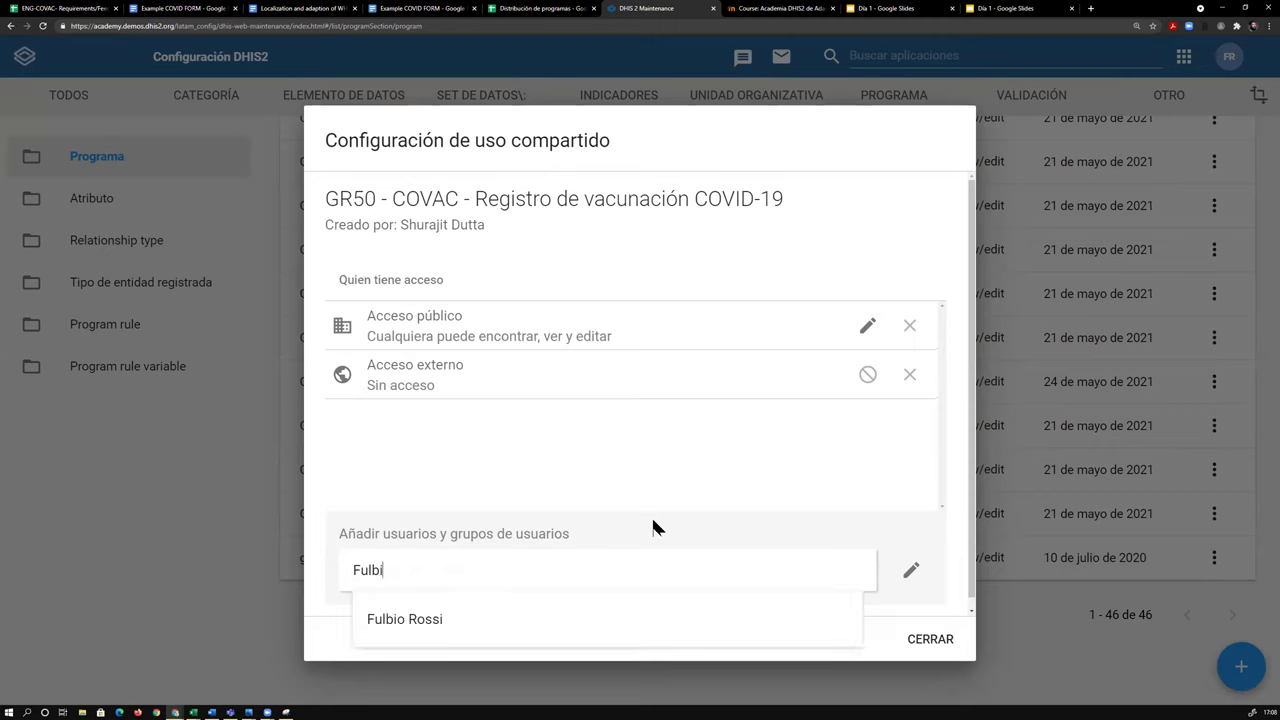
left_click(500, 620)
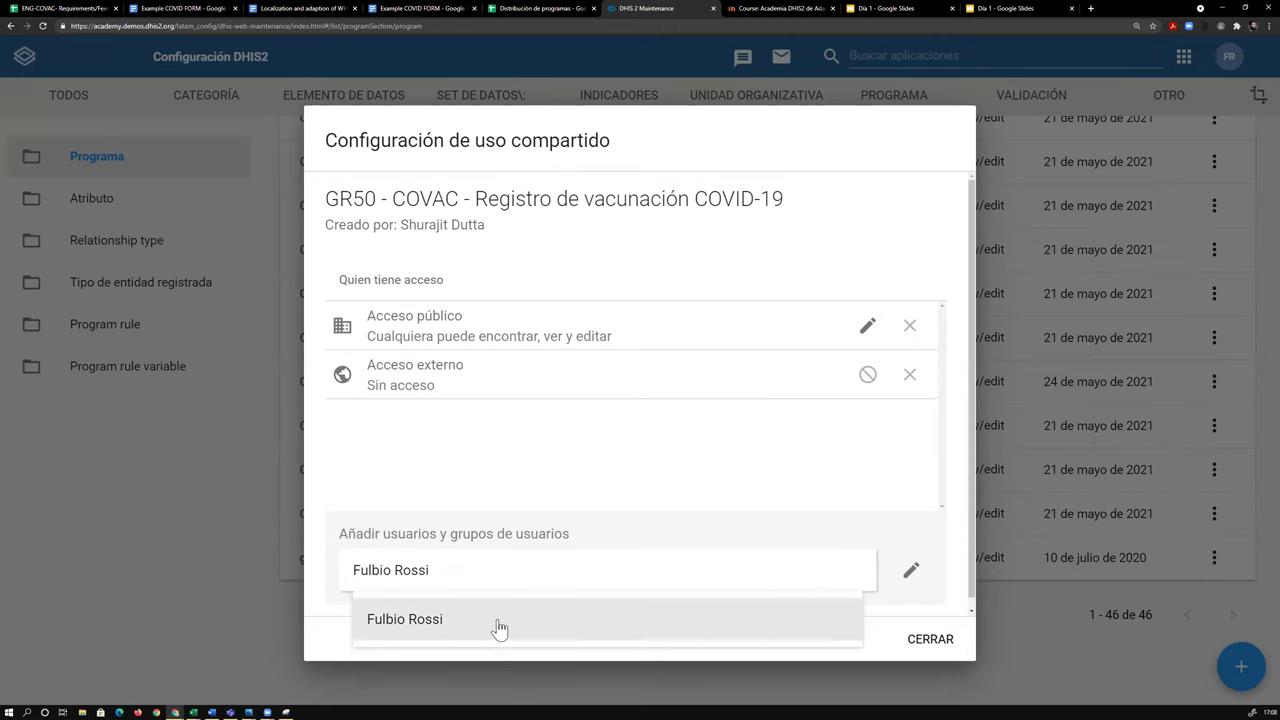
left_click(866, 426)
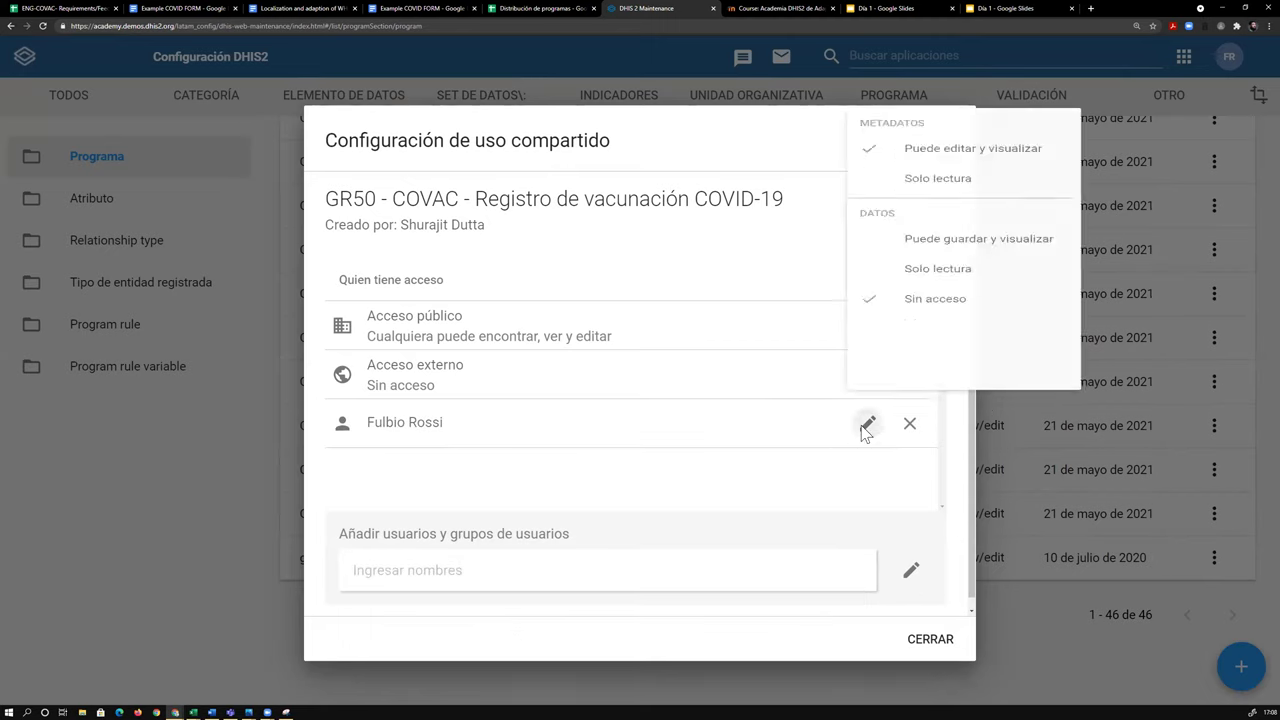
left_click(934, 300)
left_click(932, 220)
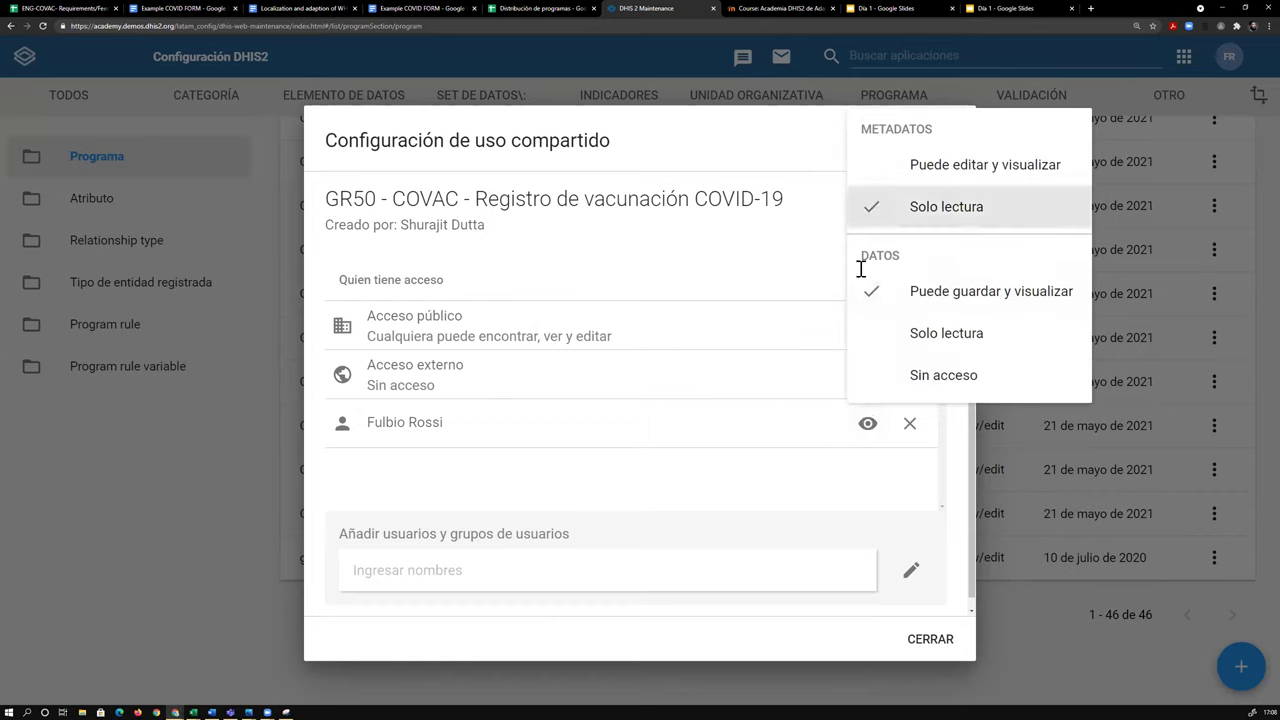
left_click(677, 498)
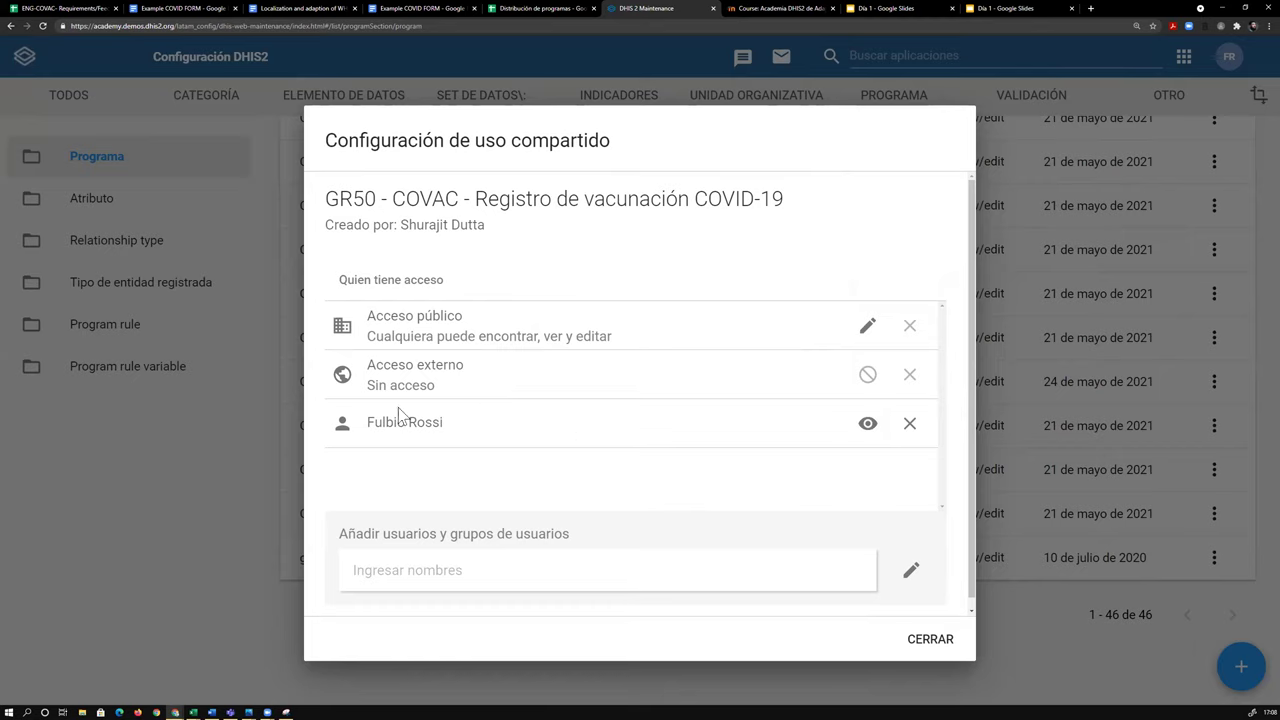
Step: Set GR50's Acceso público to Sin acceso, then close the sharing settings
left_click(869, 325)
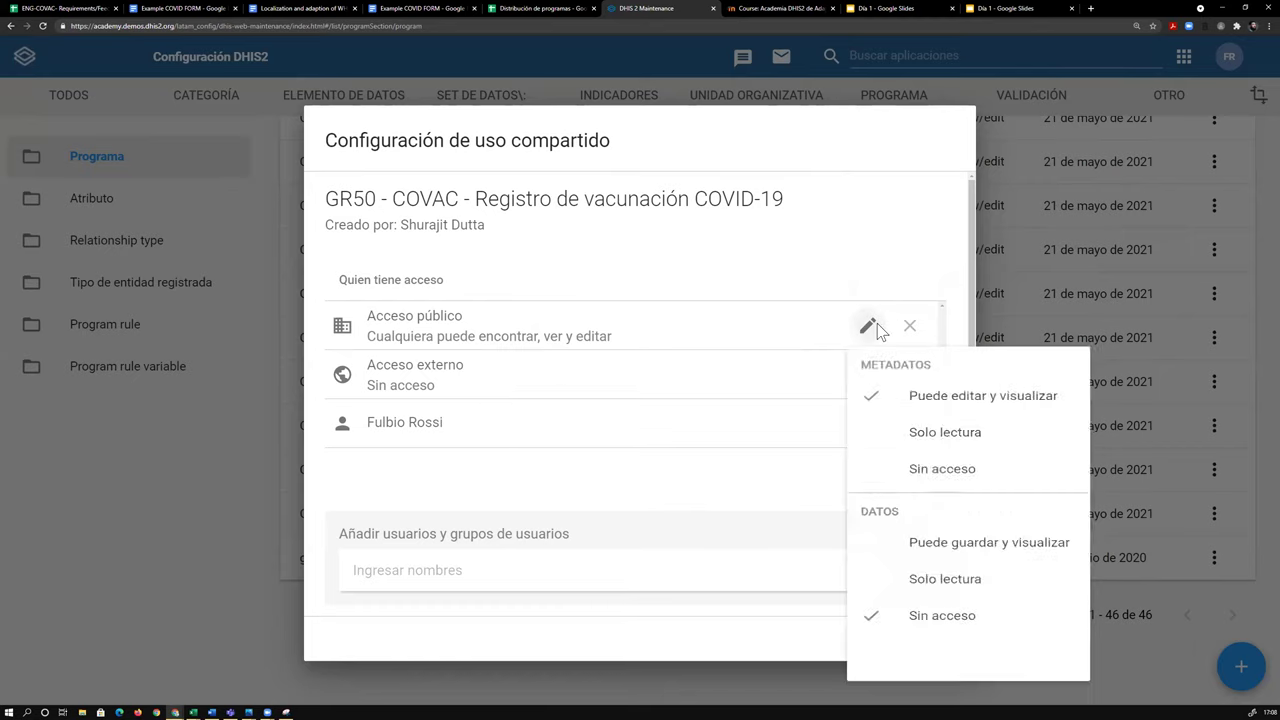
left_click(921, 490)
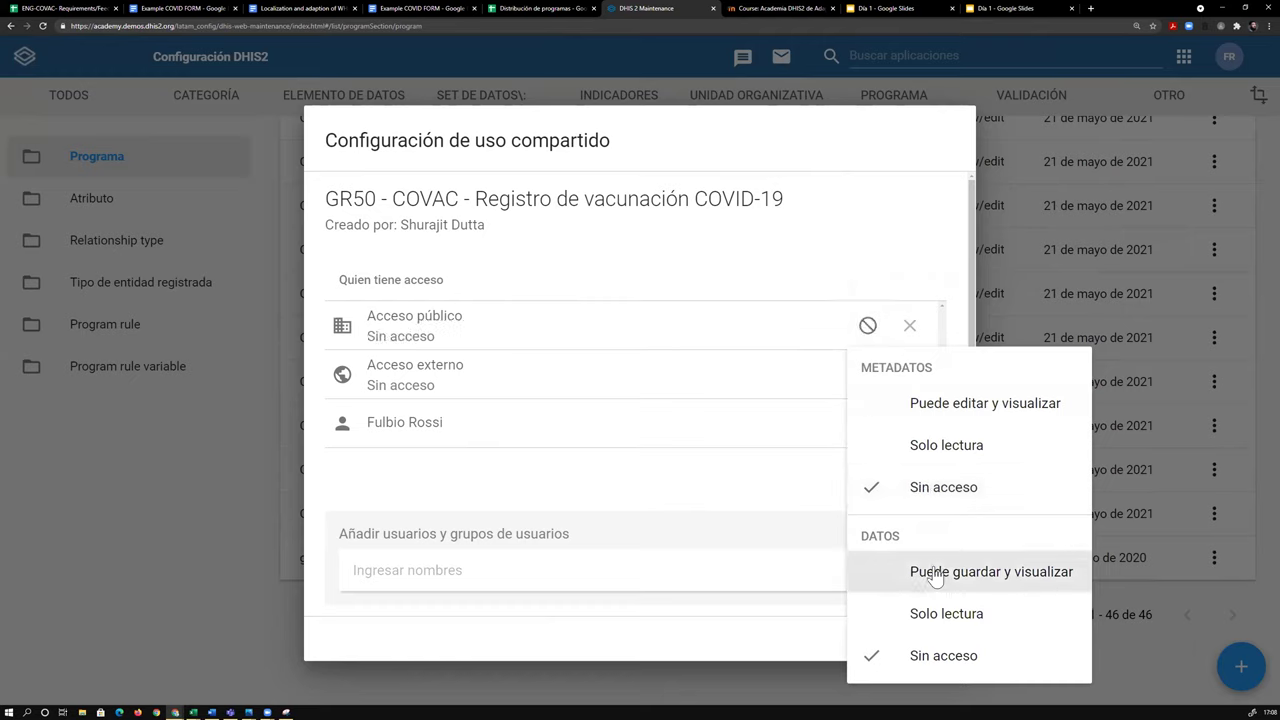
left_click(736, 494)
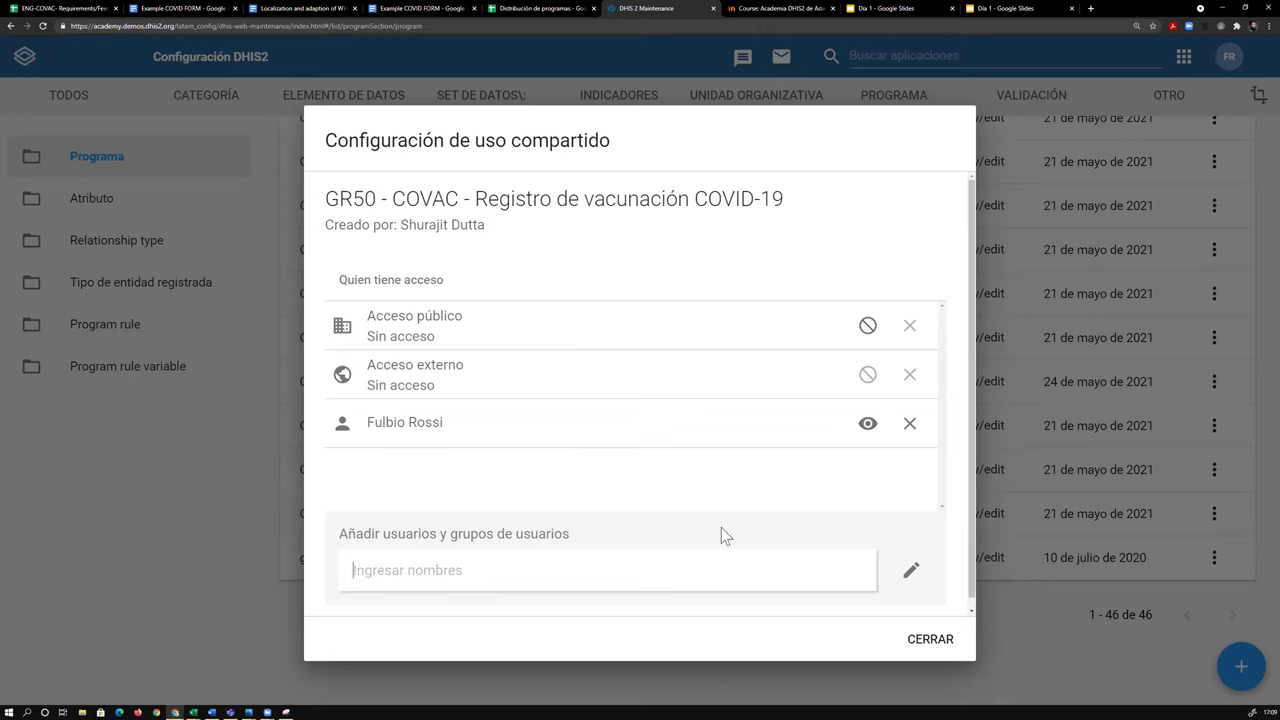
double_click(371, 423)
left_click(447, 430)
left_click_drag(446, 424, 371, 421)
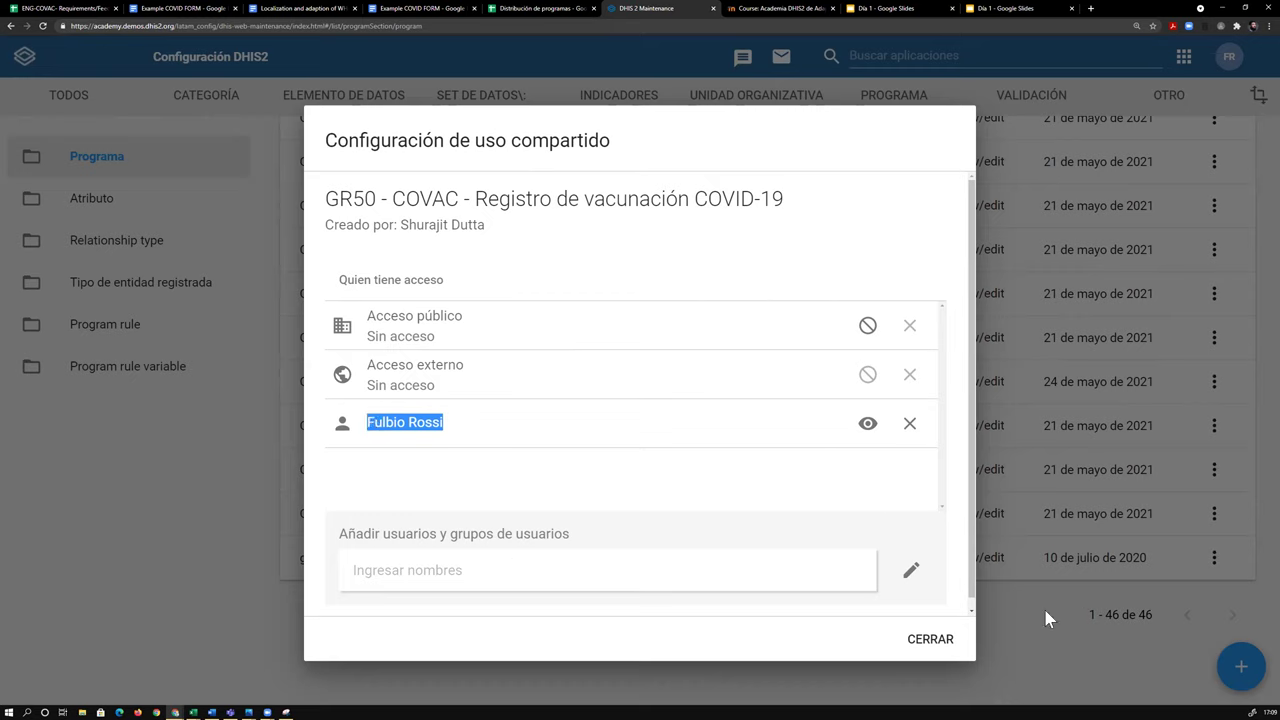
left_click(920, 641)
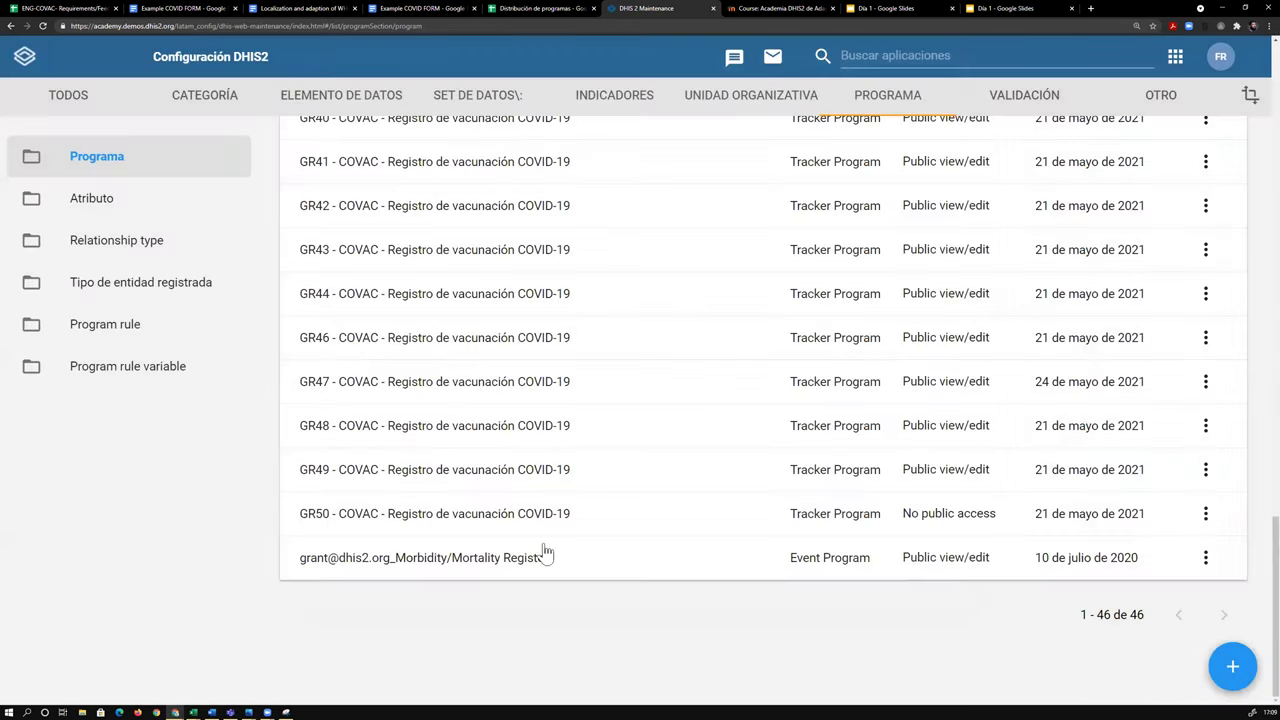
Step: In Distribución de programas, enter the participant's name in A50 and GR50 in C50
key("ctrl+shift+Tab")
scroll(255, 445, "down", 5)
scroll(170, 395, "up", 4)
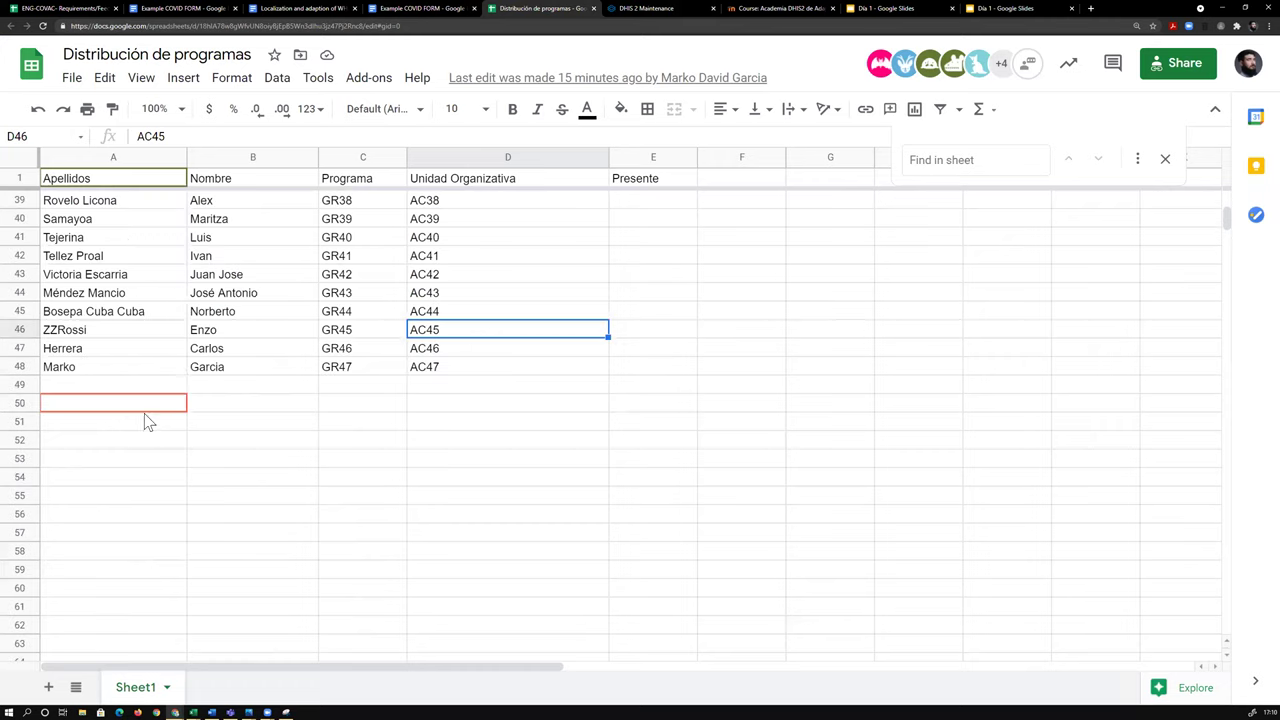
left_click(115, 404)
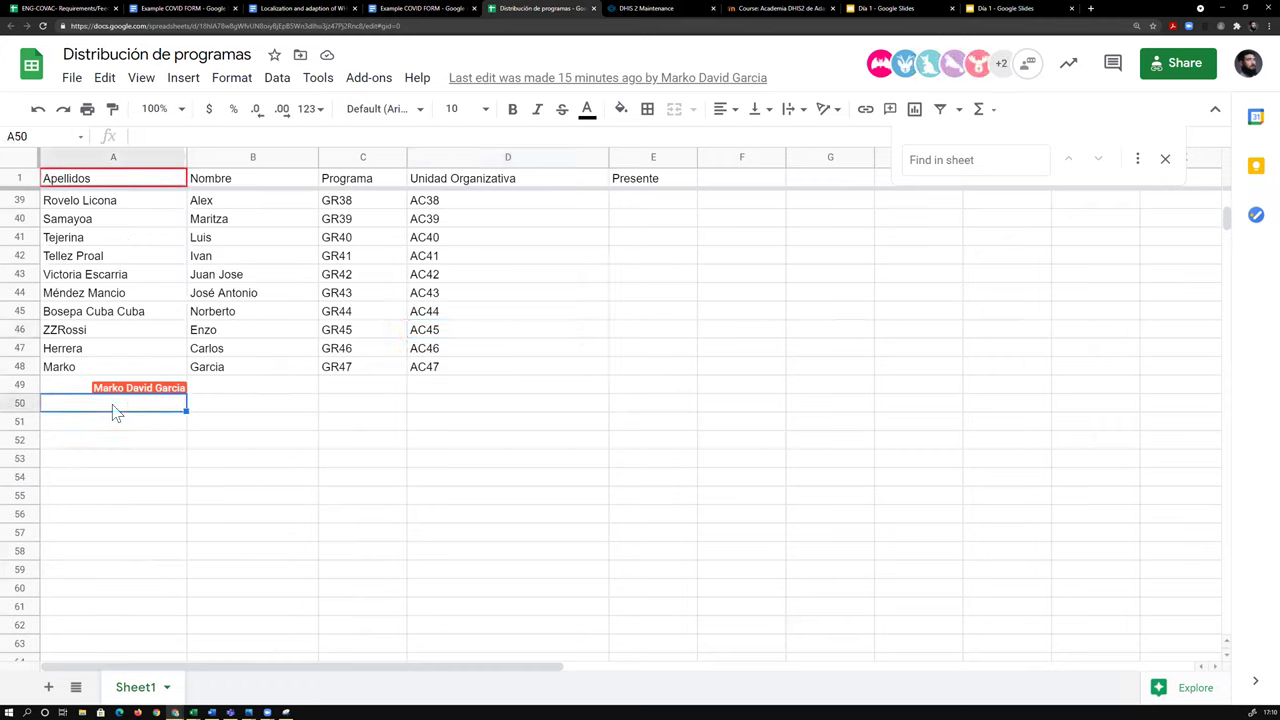
type("Fulbi")
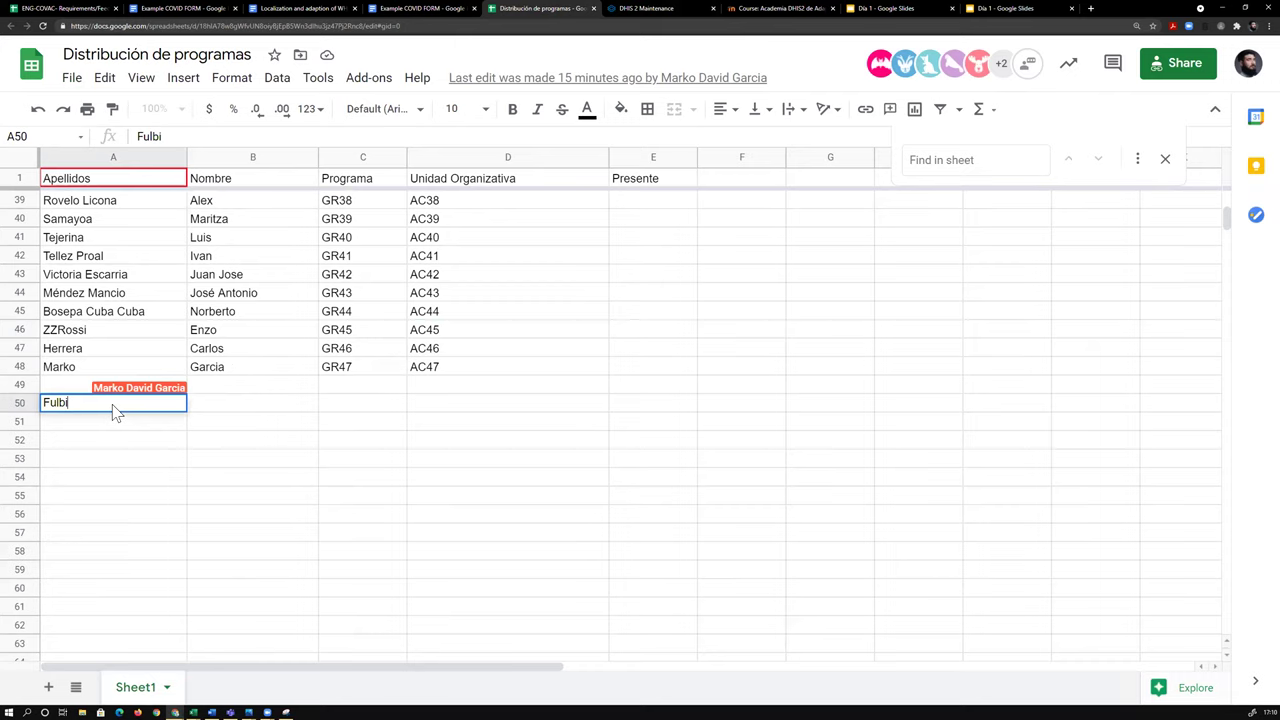
key("Tab")
key("Tab")
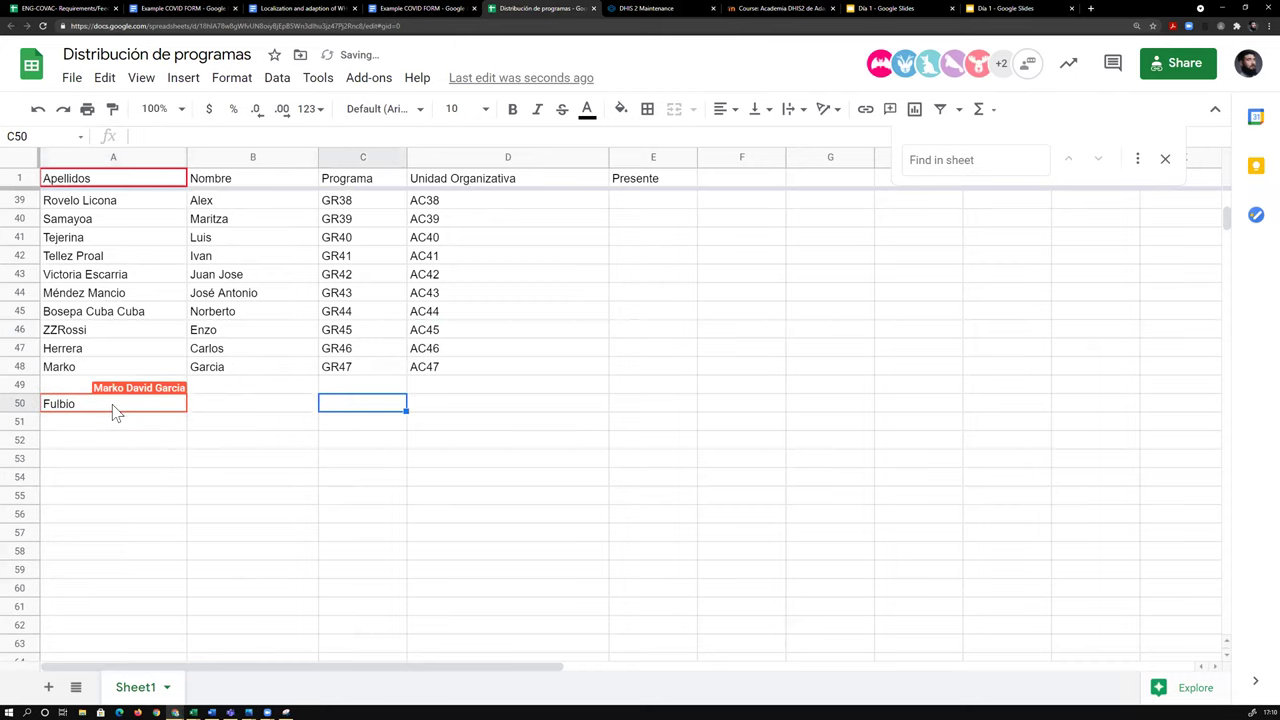
type("GR50")
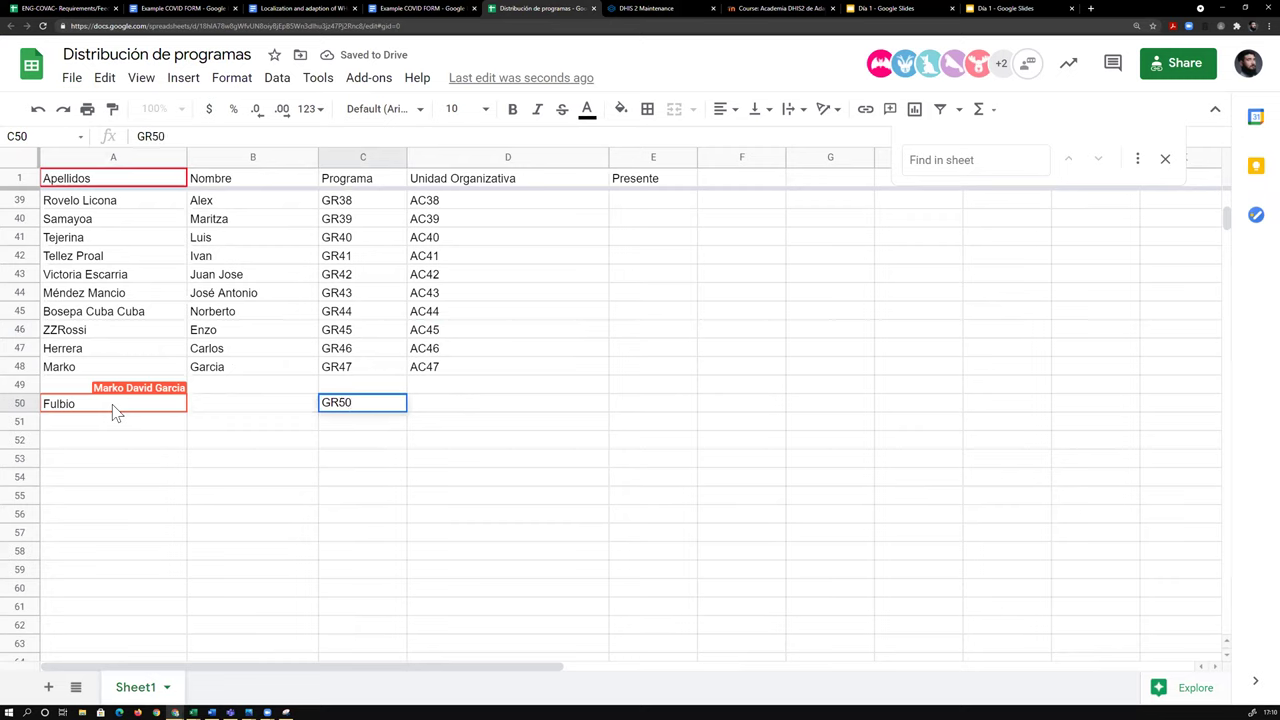
key("Tab")
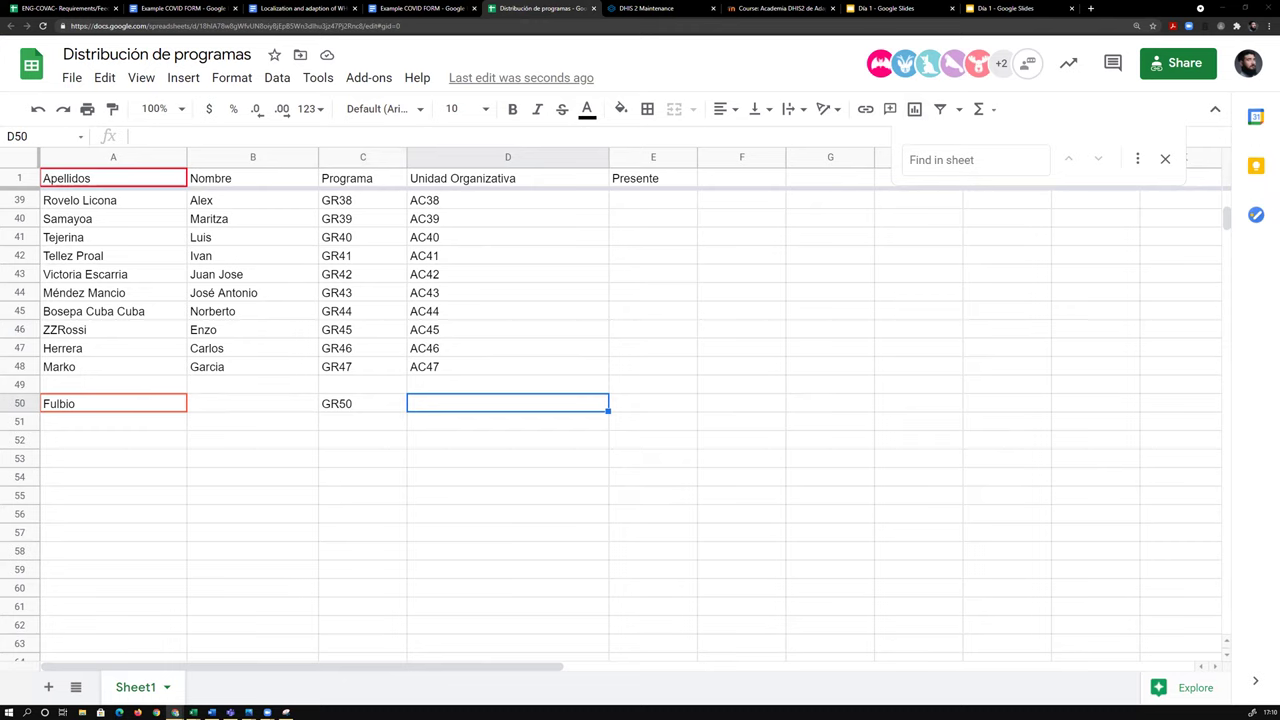
Step: Log out of DHIS2 and sign in with a different saved account
left_click(620, 12)
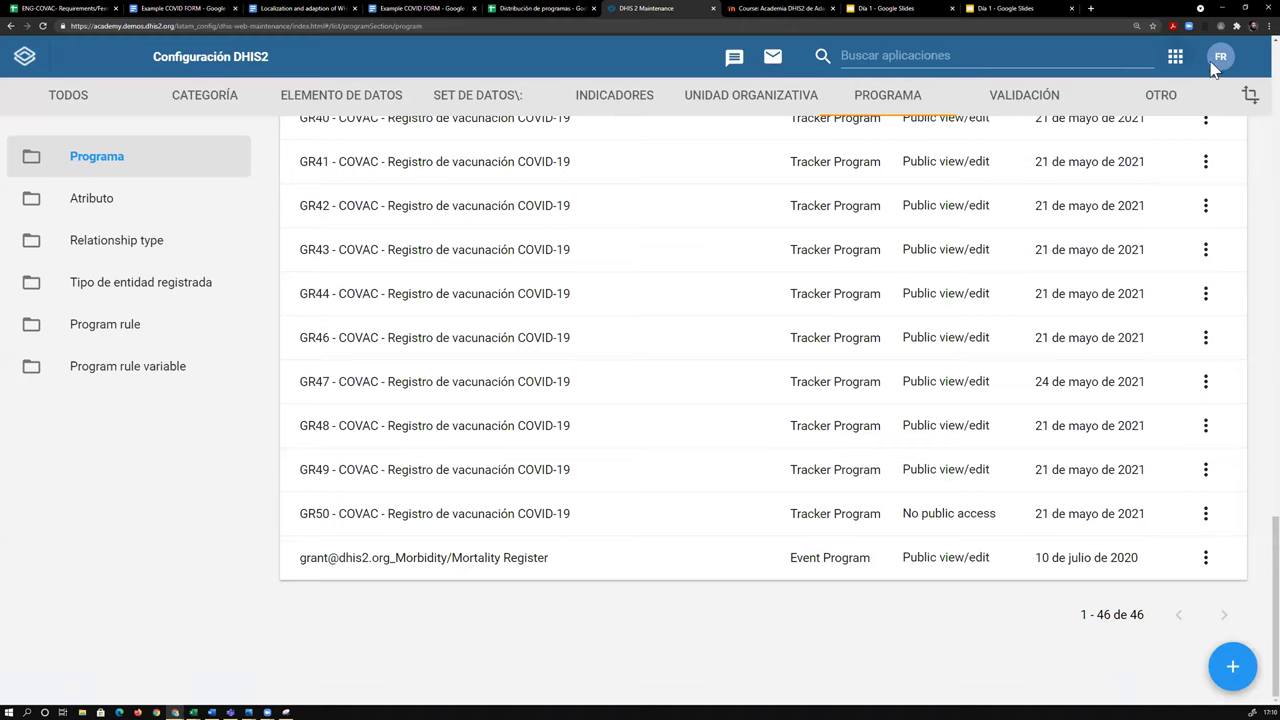
mouse_move(1220, 56)
left_click(1161, 293)
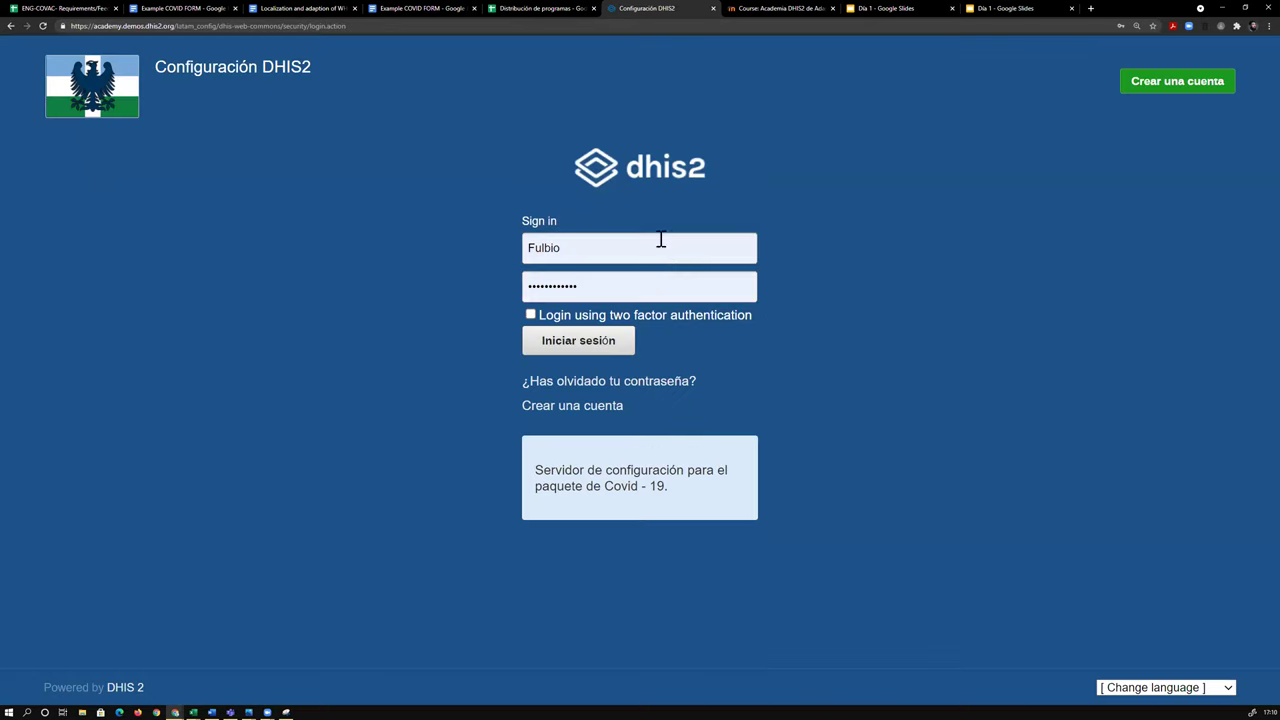
left_click(660, 240)
left_click(586, 332)
left_click(590, 343)
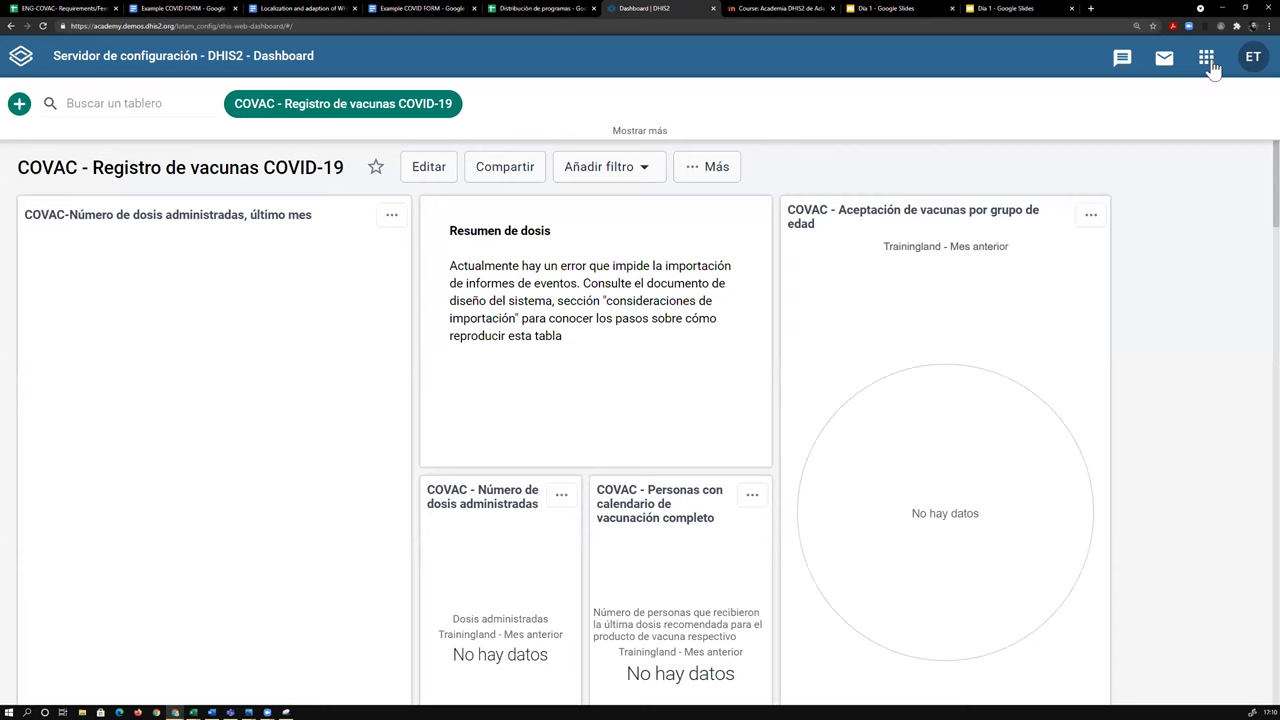
Step: Search the apps list for 'man' and launch Mantenimiento
left_click(1208, 62)
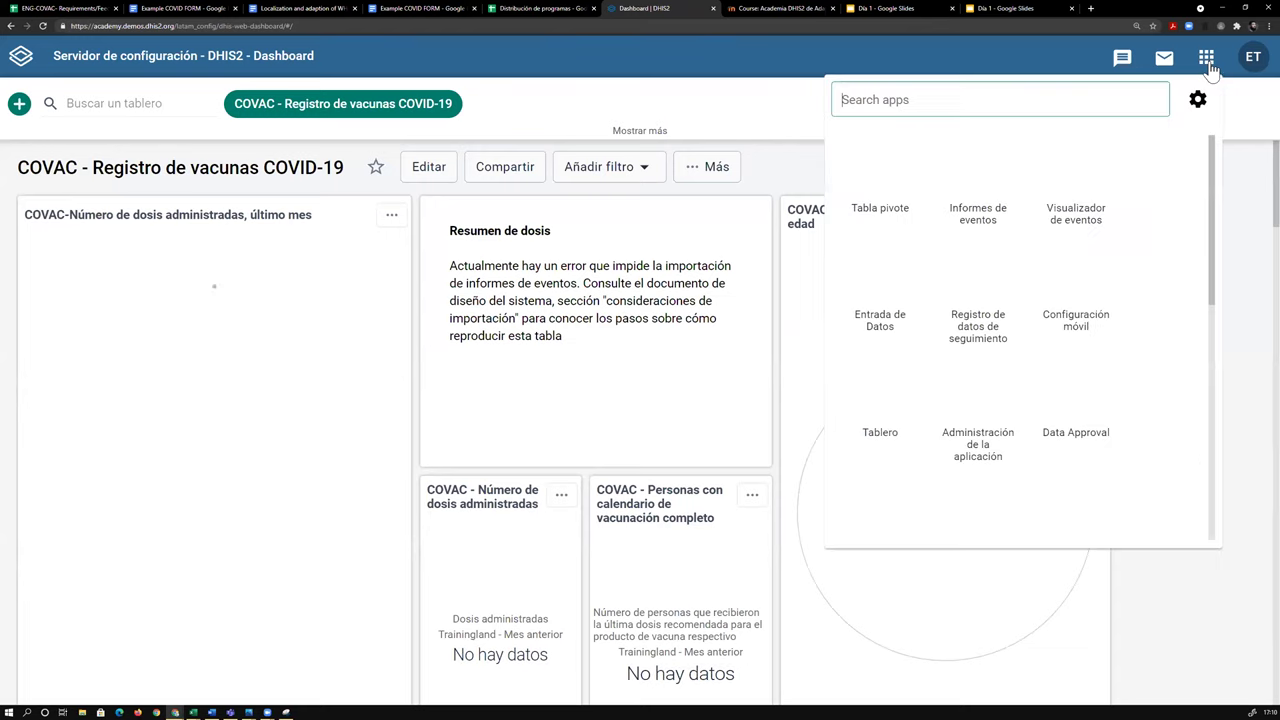
left_click(1208, 63)
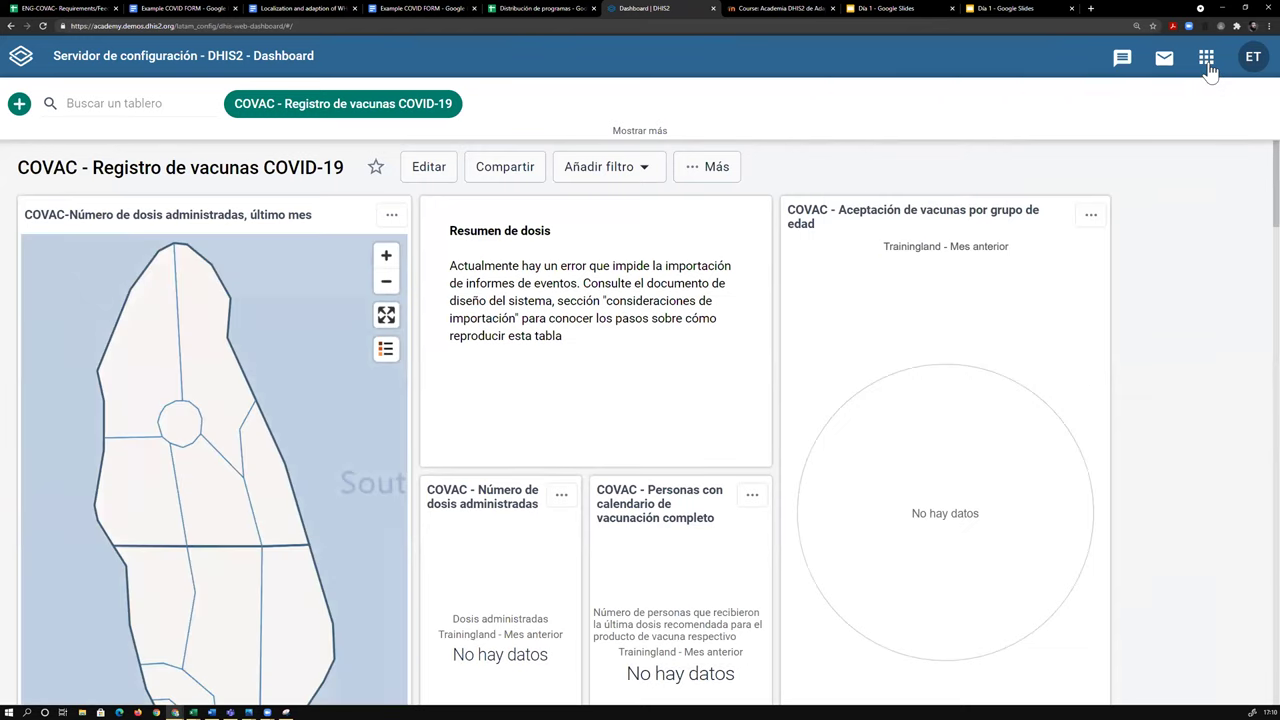
left_click(1207, 63)
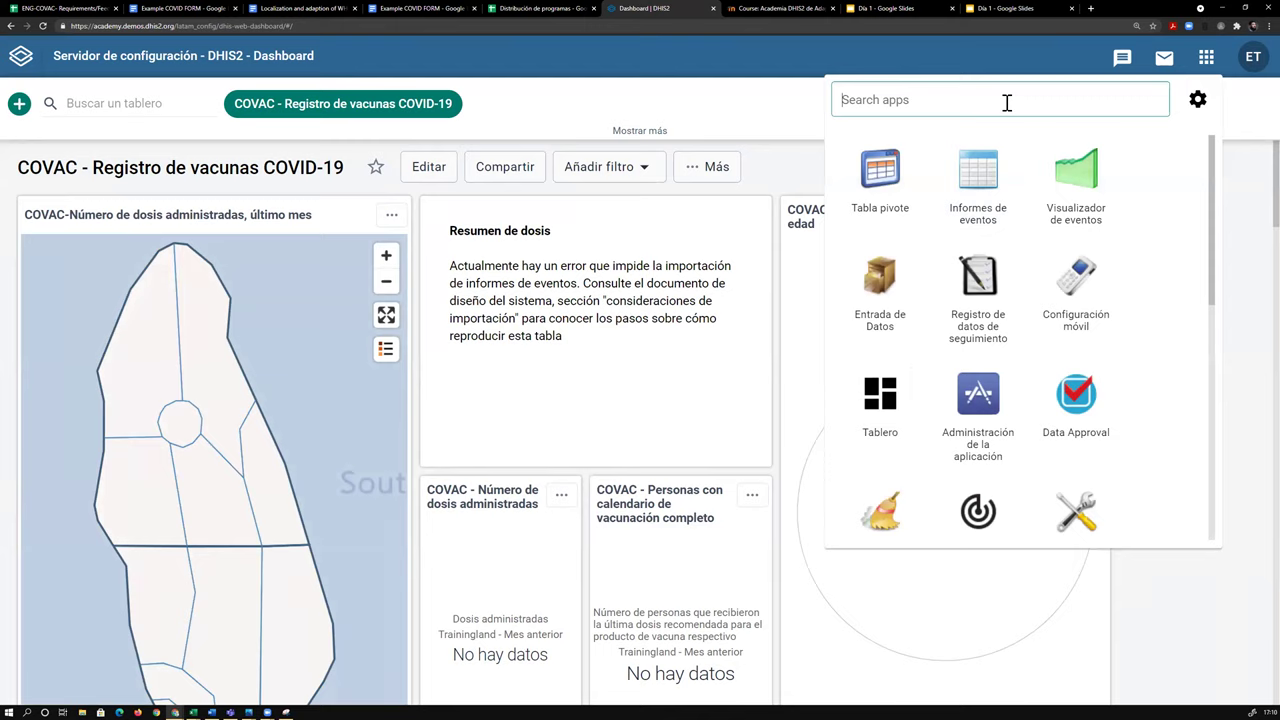
type("progr")
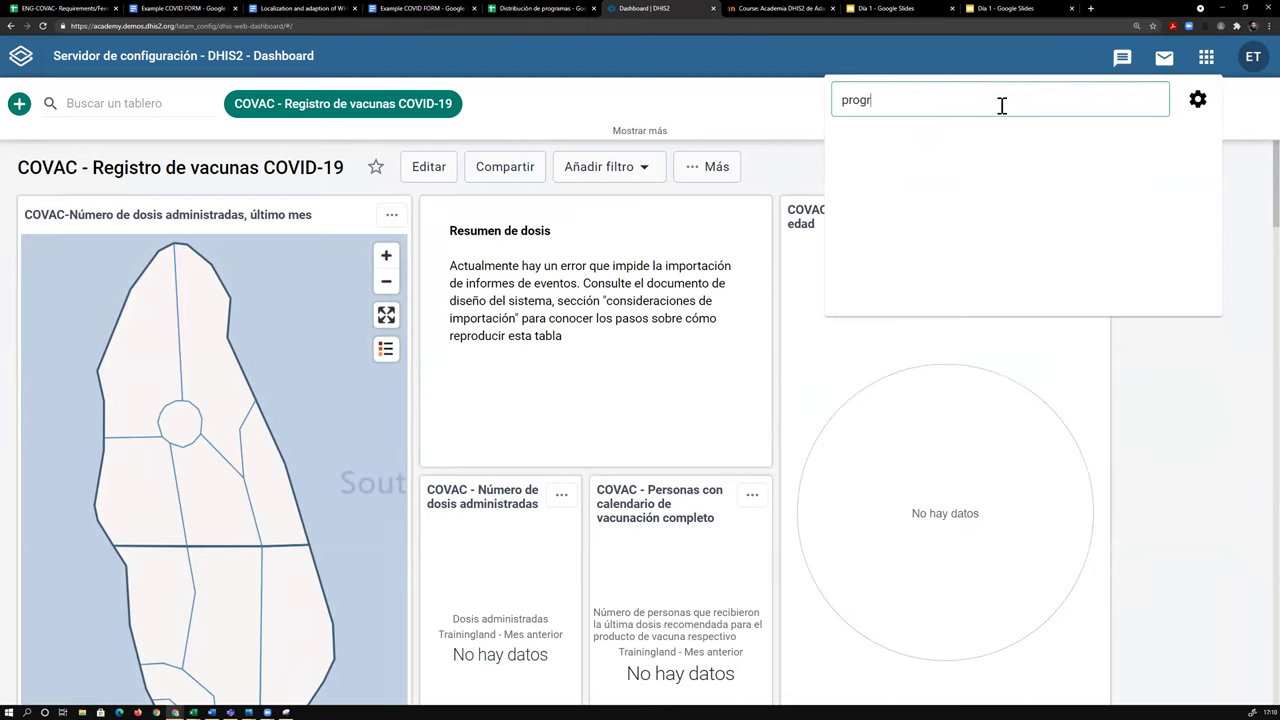
key("ctrl+a")
type("man")
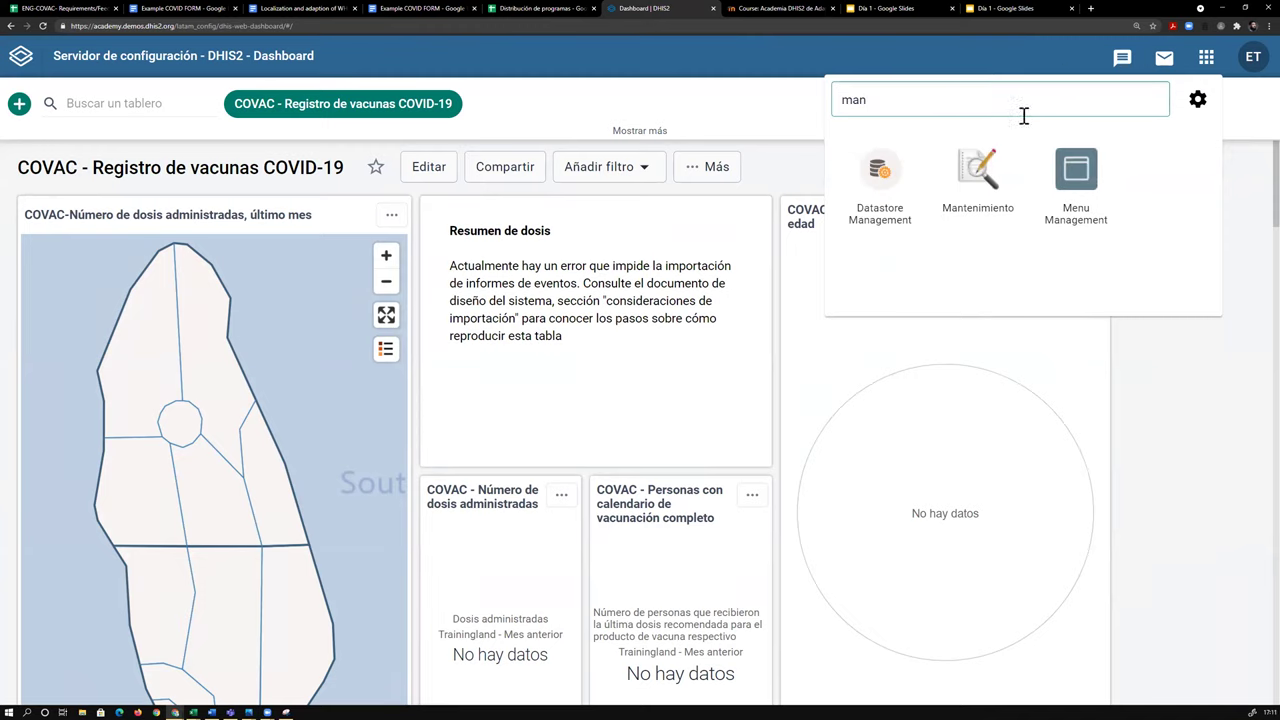
left_click(1250, 63)
left_click(1250, 60)
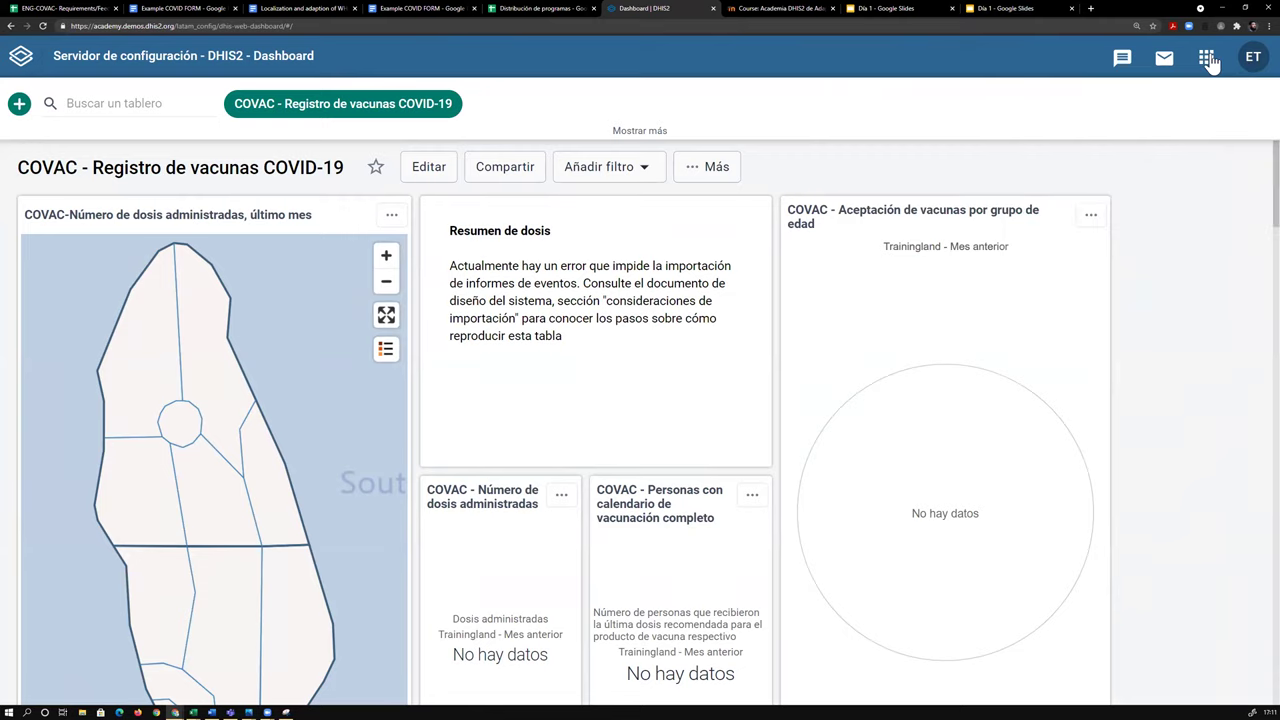
left_click(1206, 57)
left_click(968, 178)
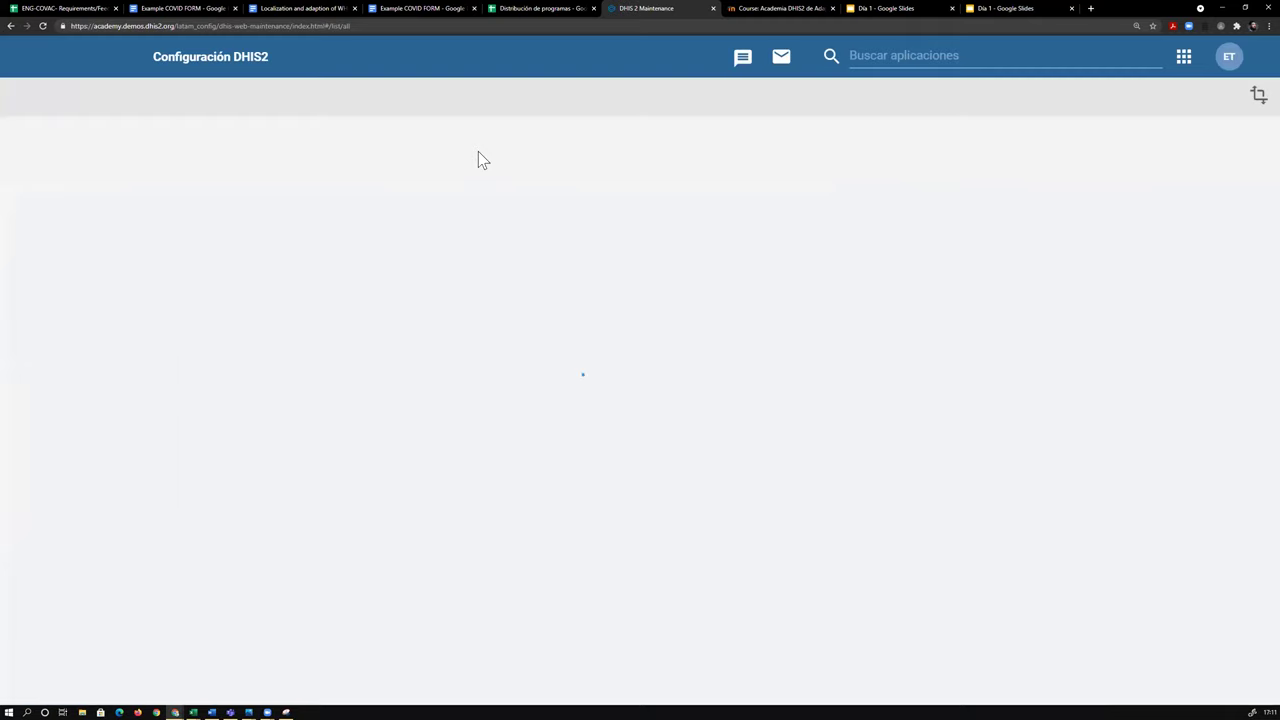
Step: List all programs under PROGRAMA and scroll through the COVAC programs' access
left_click(888, 97)
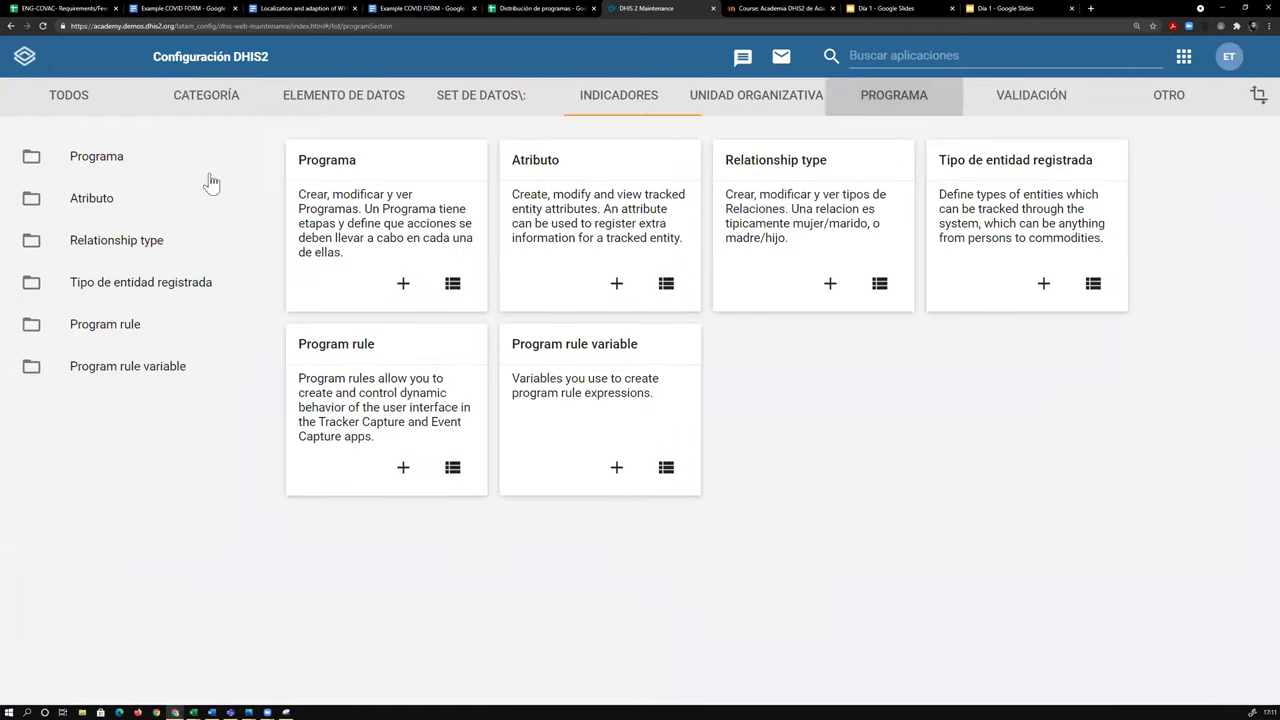
left_click(108, 157)
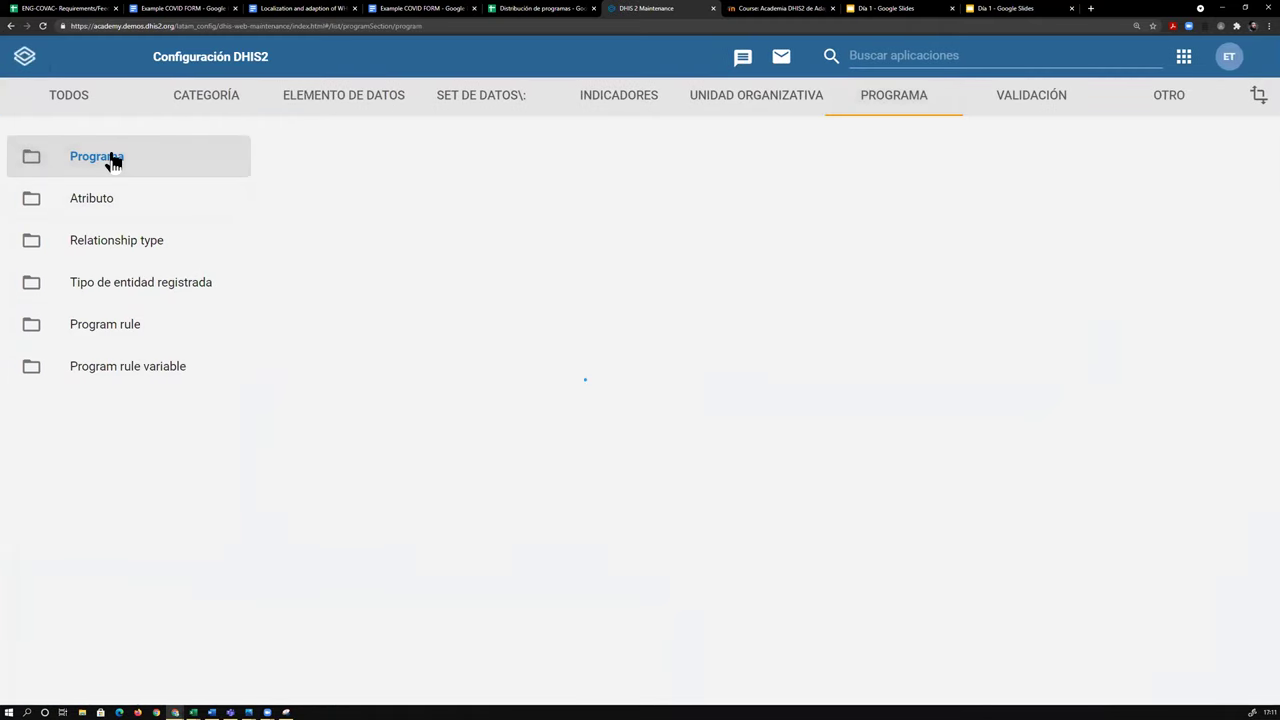
scroll(563, 291, "down", 14)
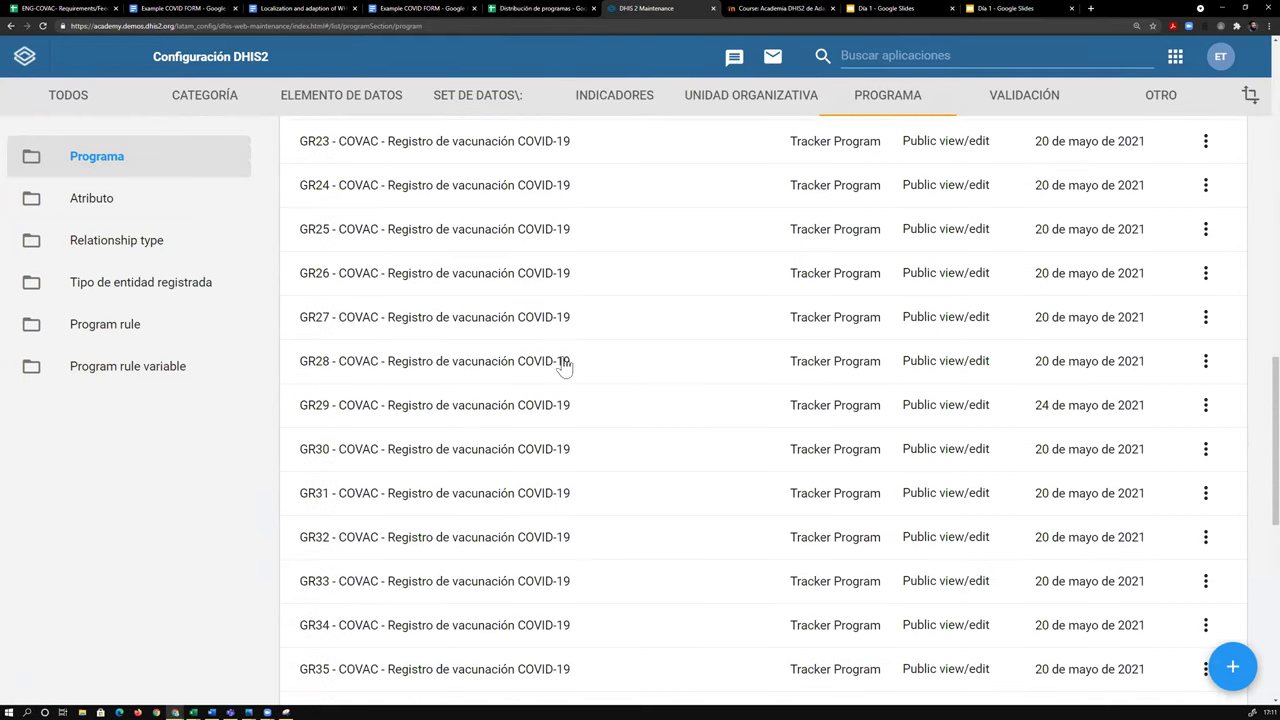
scroll(570, 561, "down", 8)
scroll(566, 556, "up", 9)
scroll(566, 556, "up", 10)
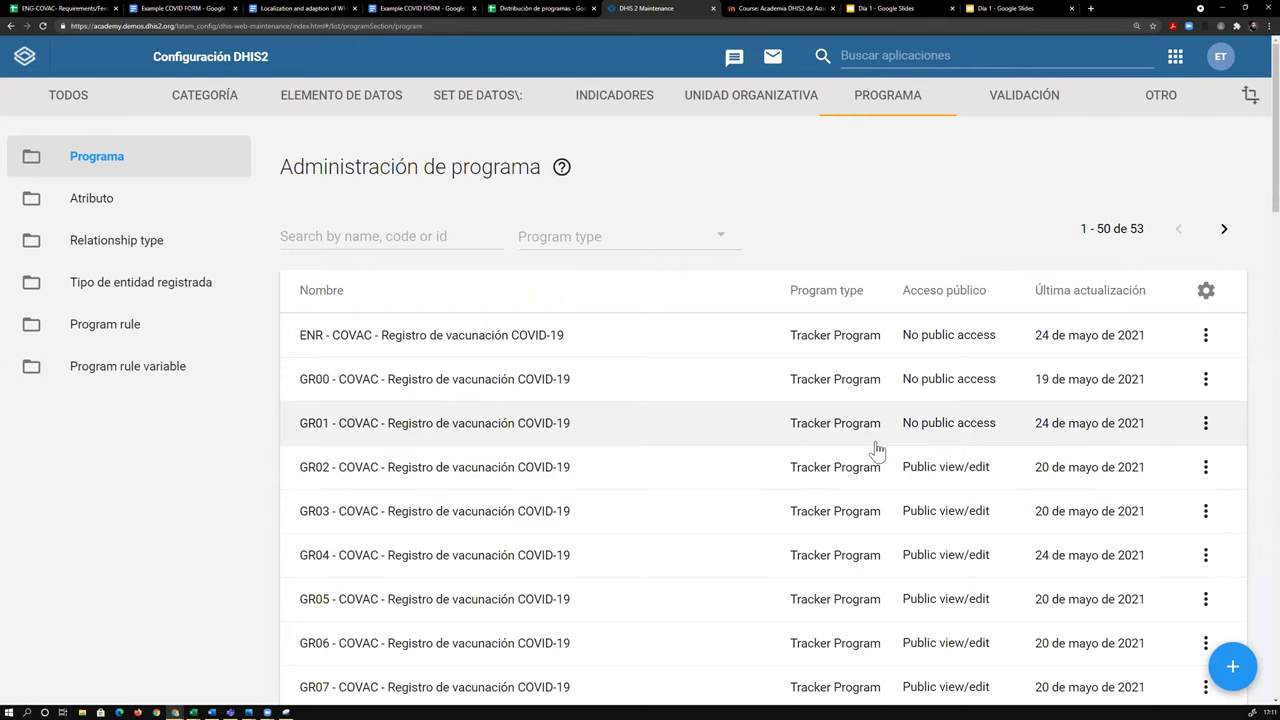
scroll(875, 452, "down", 5)
scroll(875, 452, "down", 14)
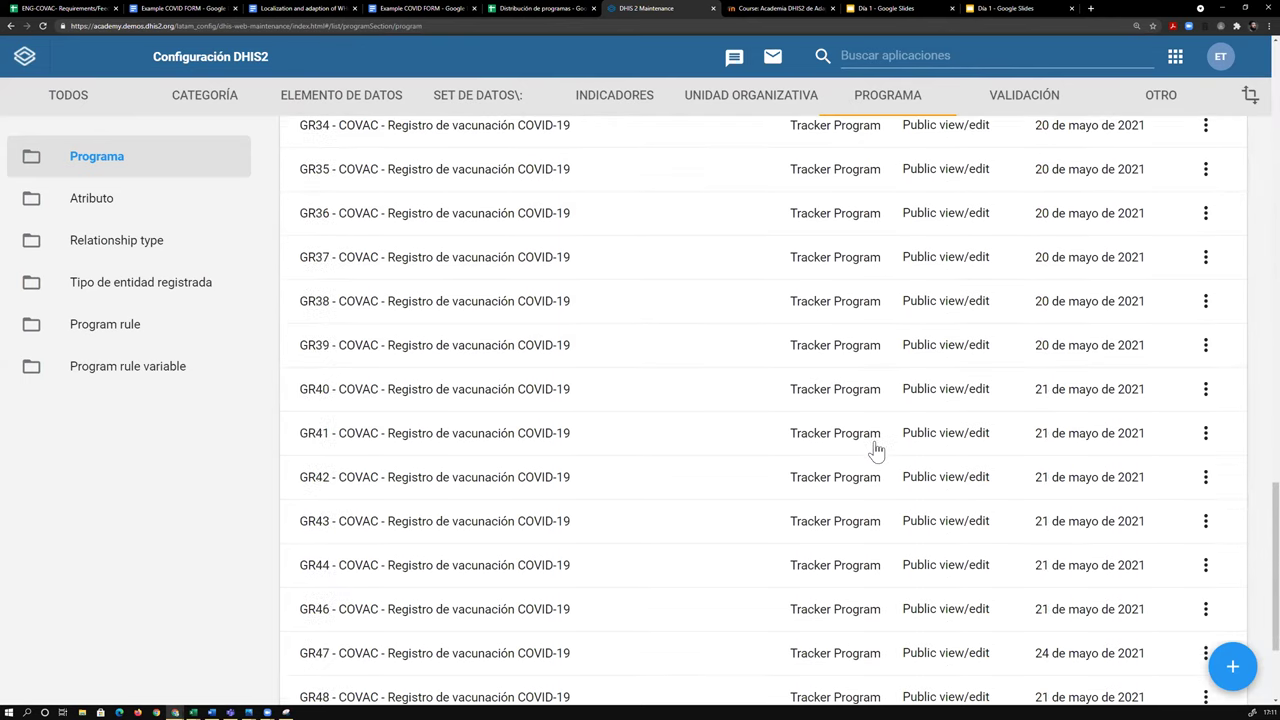
scroll(920, 470, "up", 12)
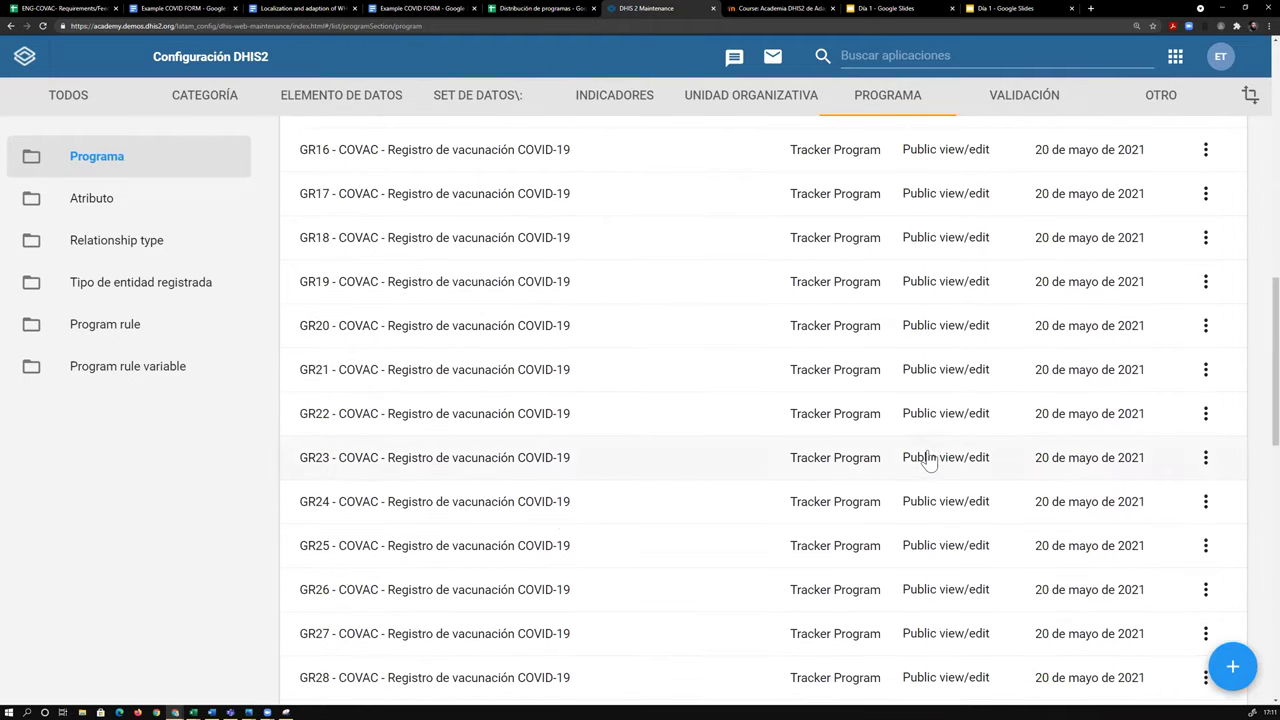
Step: Open the GR14 program, then return to the program list
left_click(634, 321)
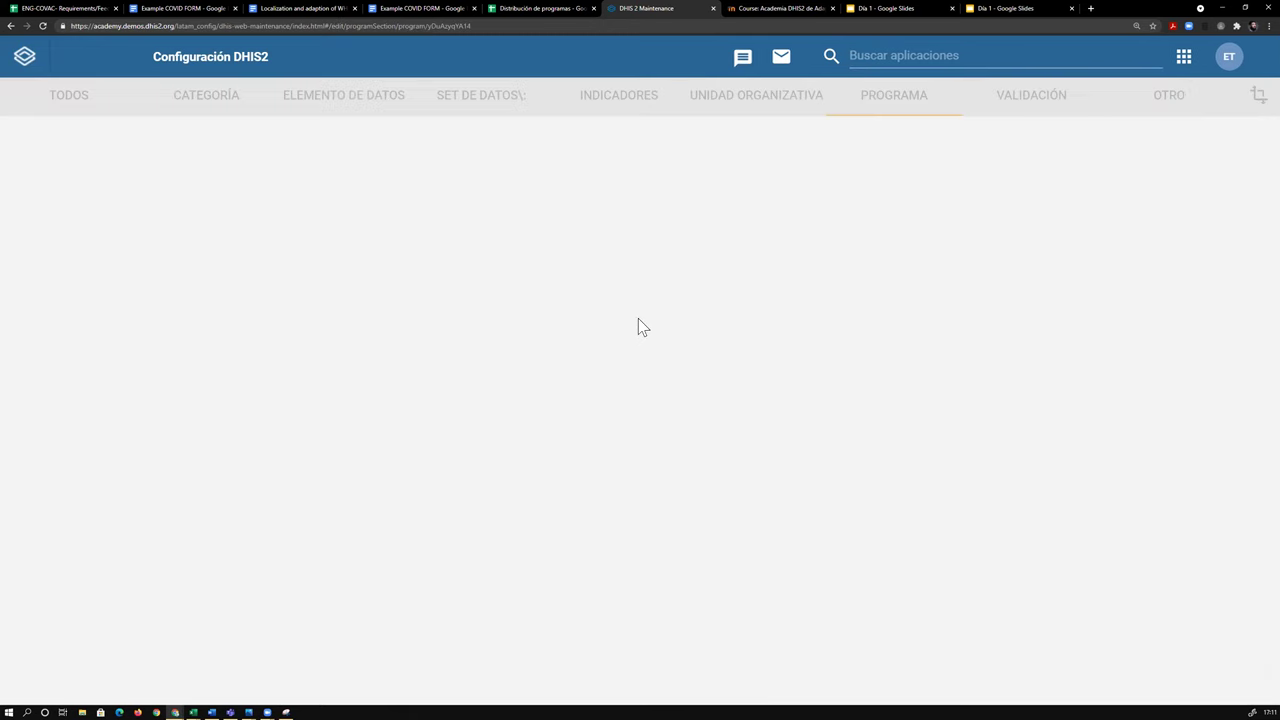
left_click(45, 171)
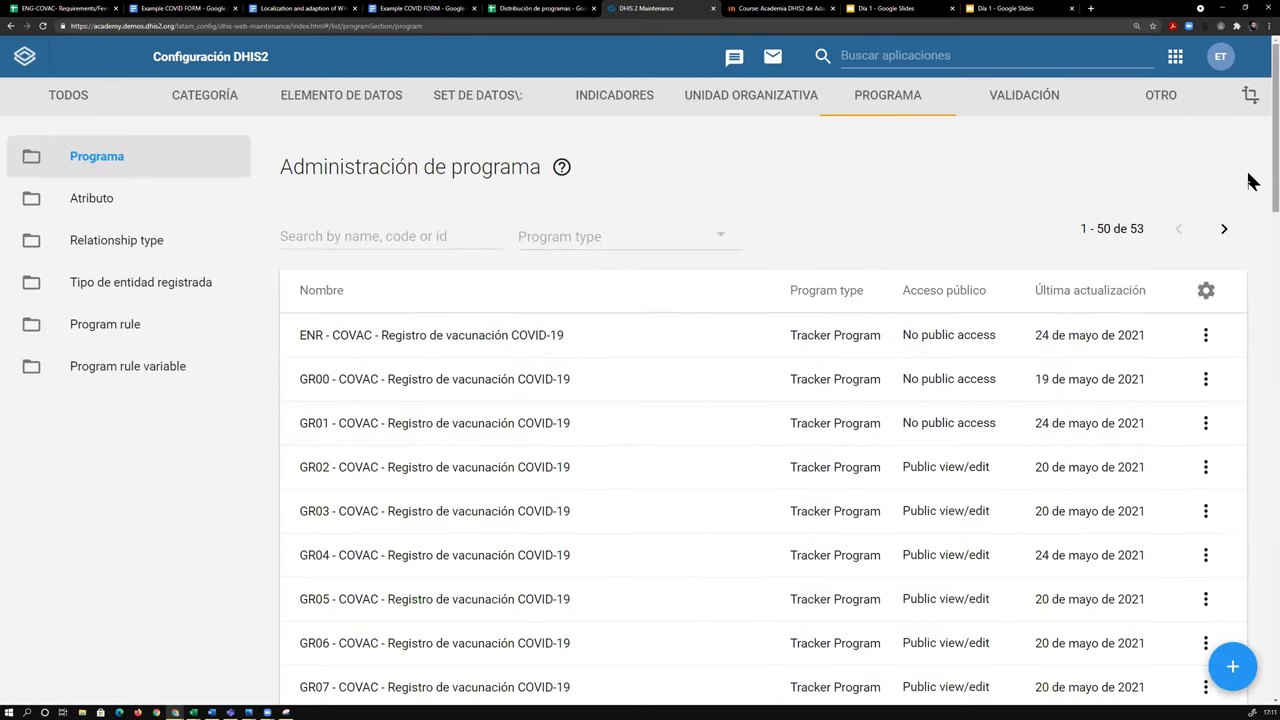
scroll(1250, 185, "down", 2)
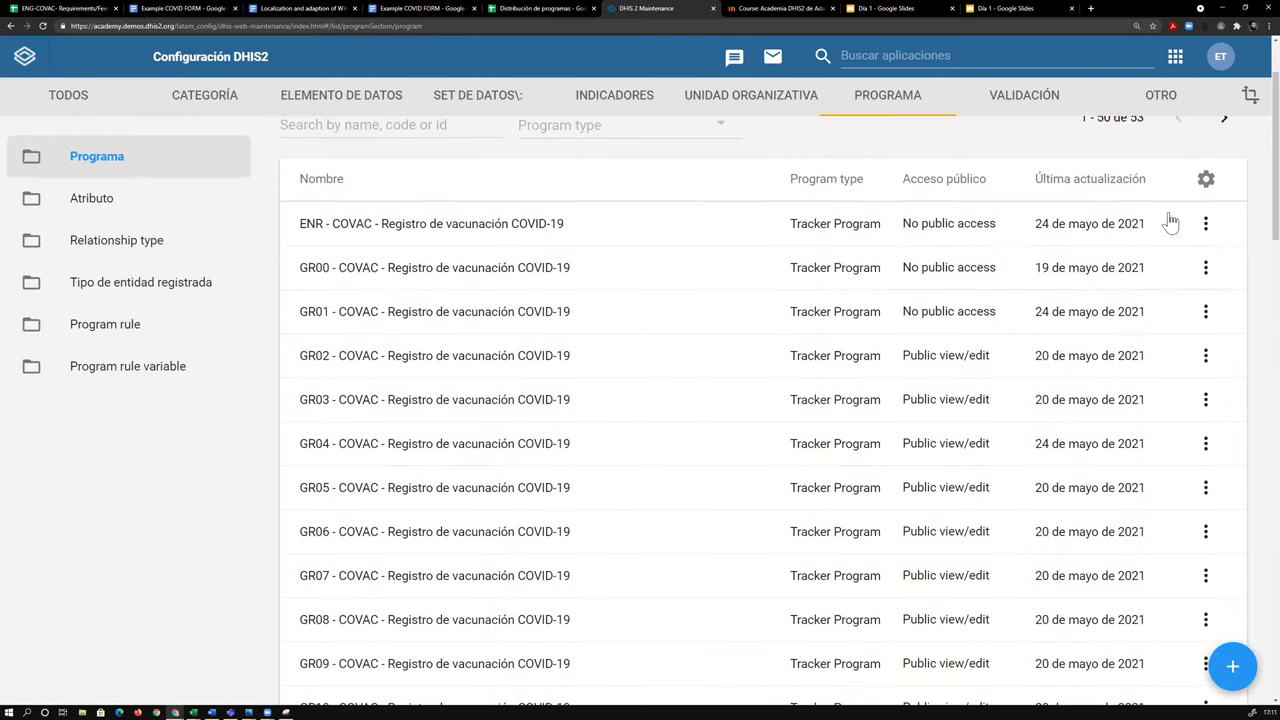
Step: Give GR00's public access edit-and-view metadata permission
left_click(1206, 268)
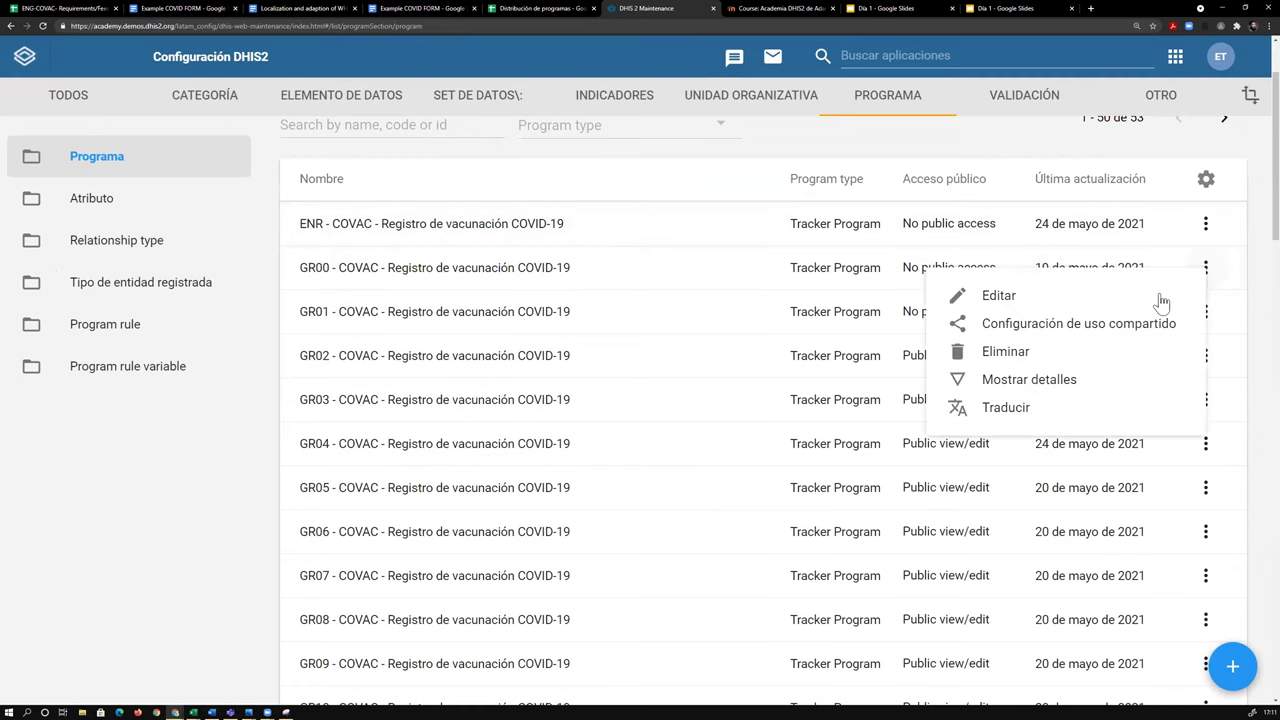
left_click(1058, 334)
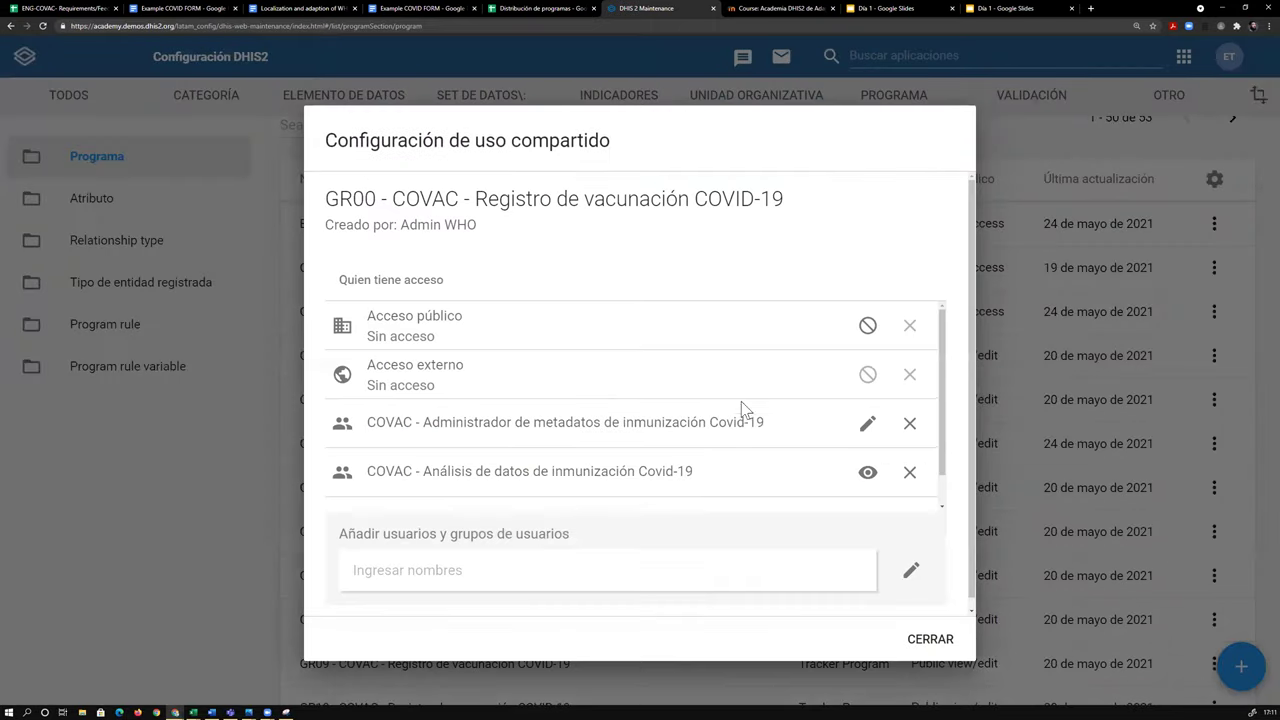
scroll(772, 423, "down", 1)
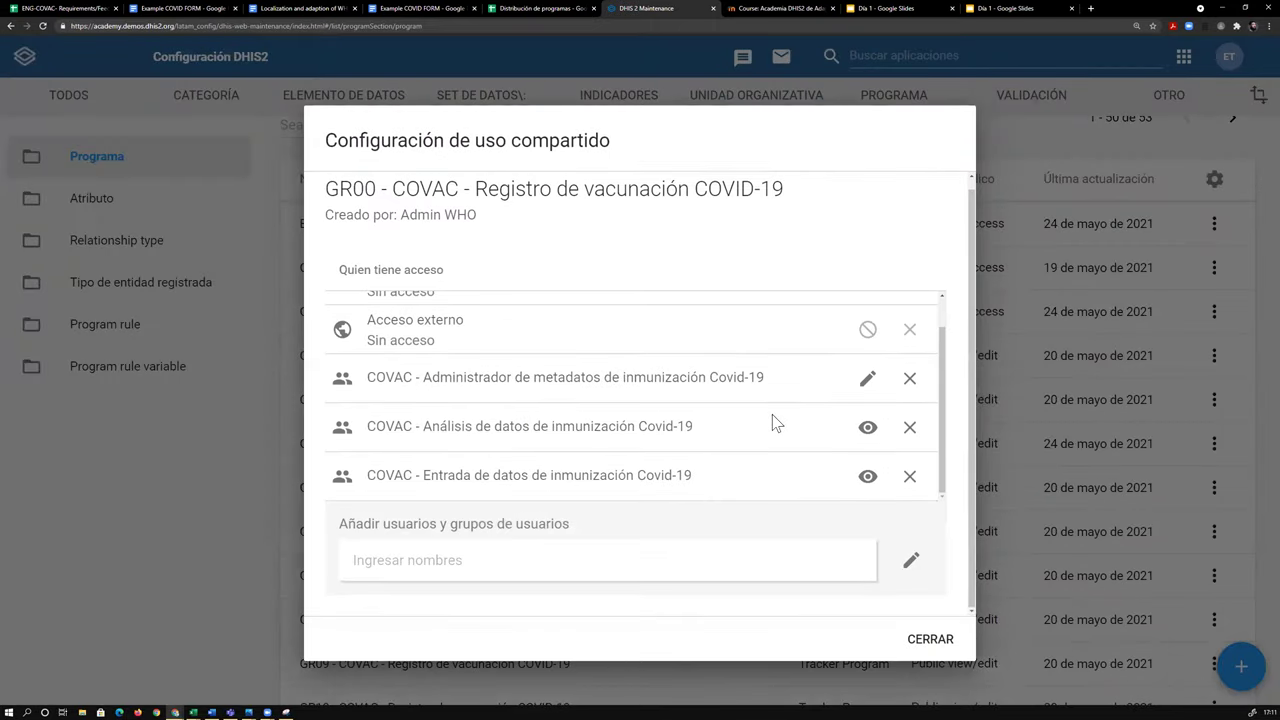
scroll(845, 382, "up", 1)
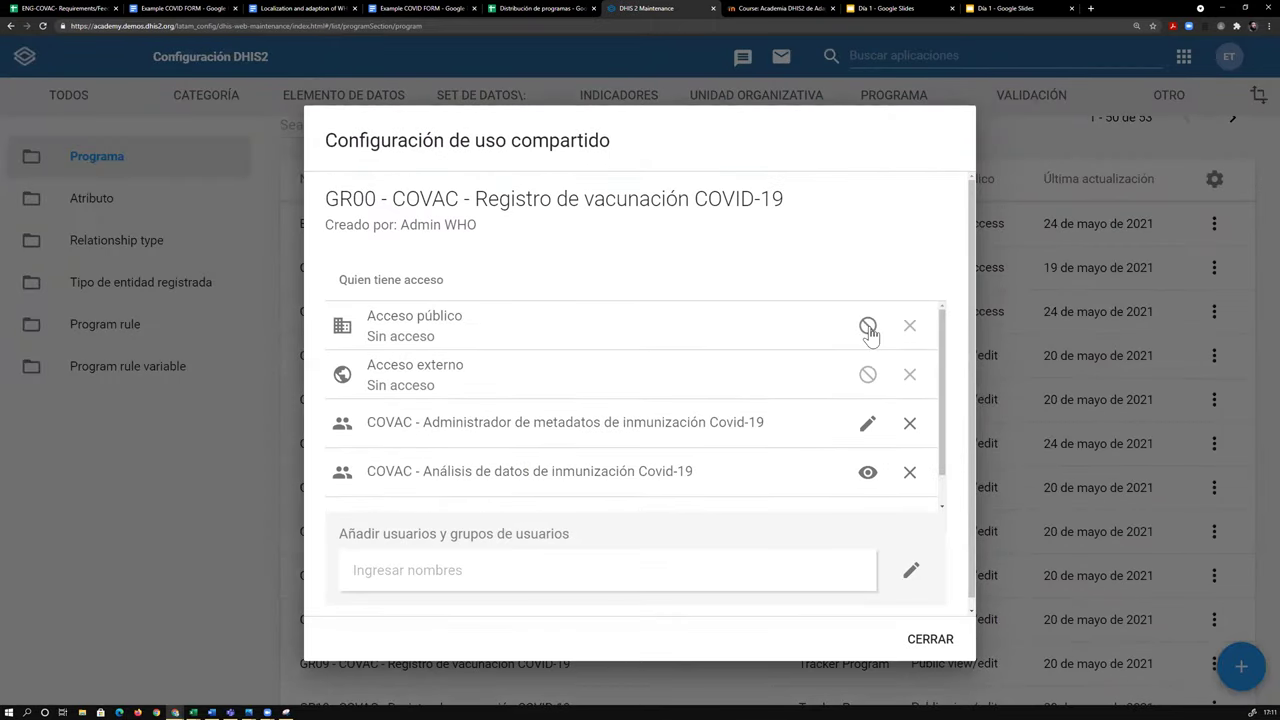
left_click(868, 326)
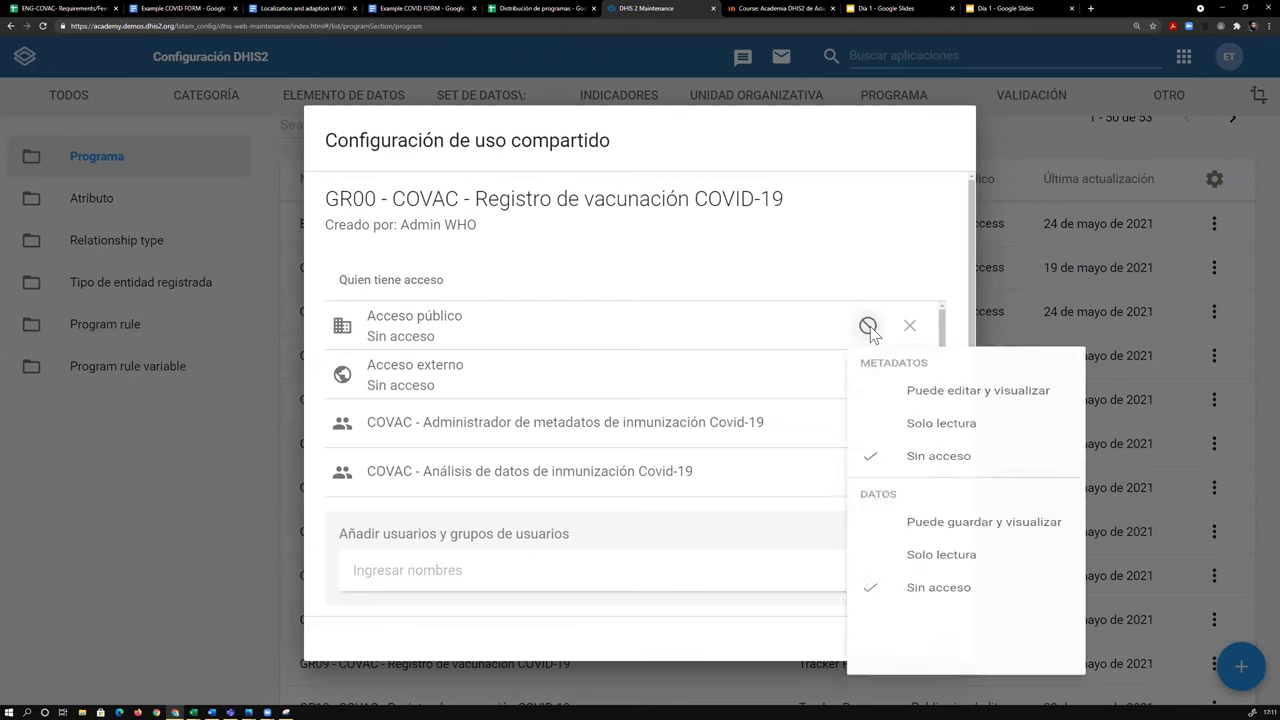
left_click(930, 405)
left_click(876, 246)
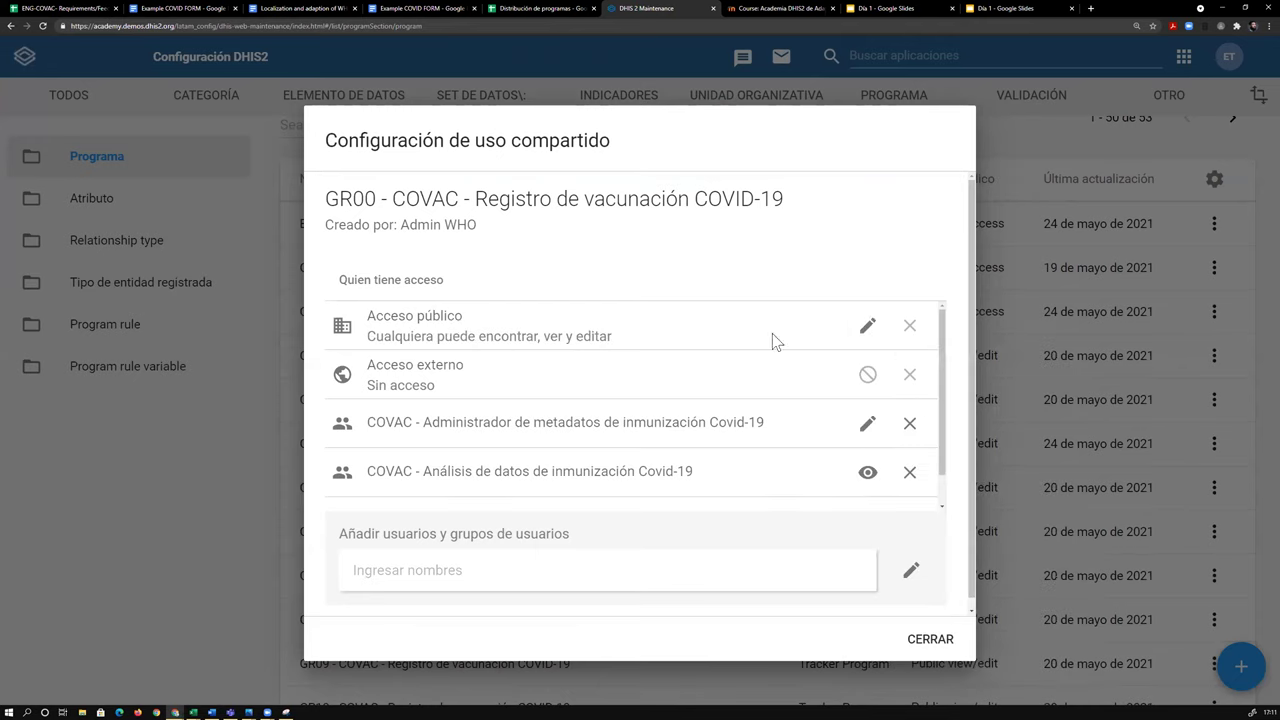
Step: Remove the data-entry, data-analysis and metadata-admin COVAC groups from GR00's sharing
scroll(909, 430, "down", 1)
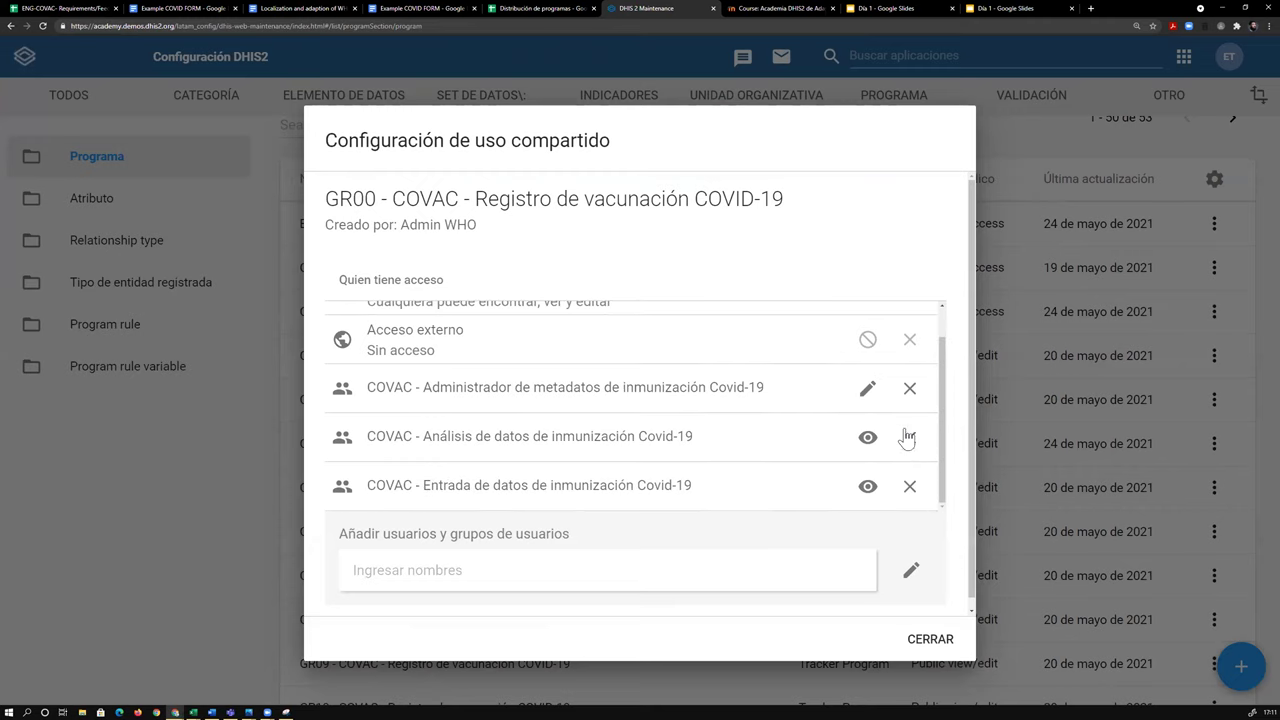
left_click(909, 488)
left_click(909, 474)
left_click(910, 424)
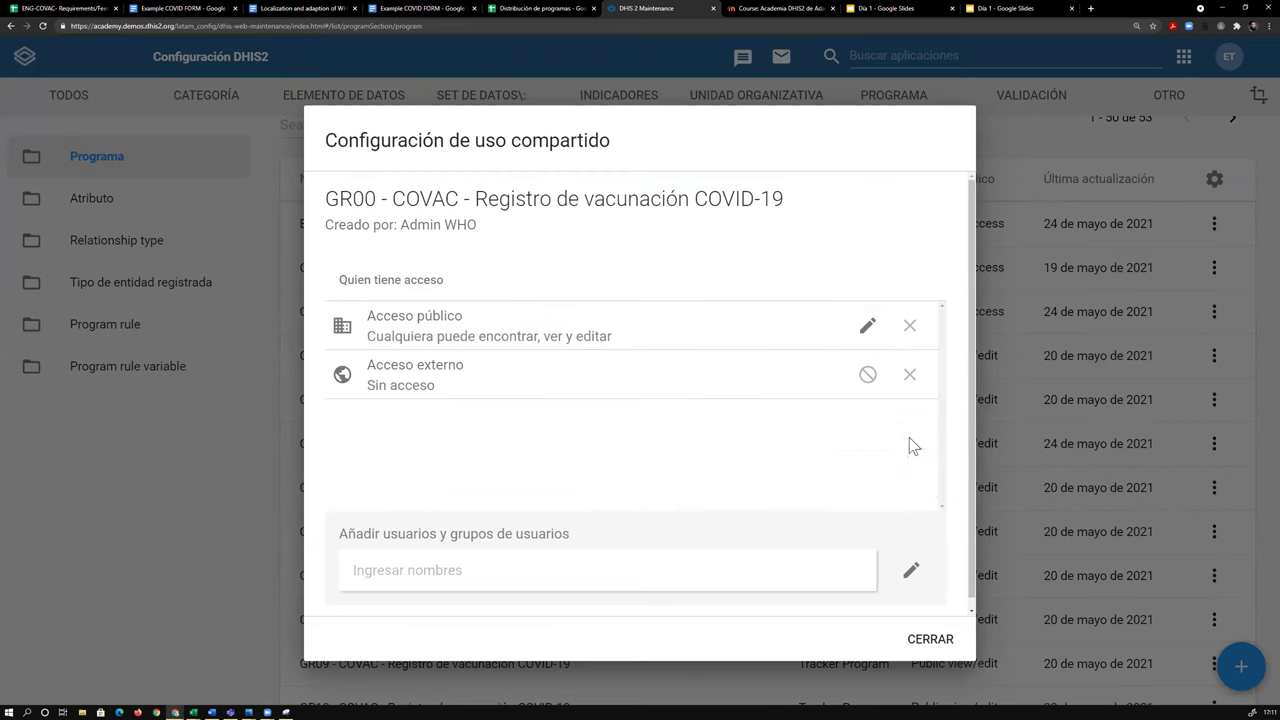
left_click(925, 640)
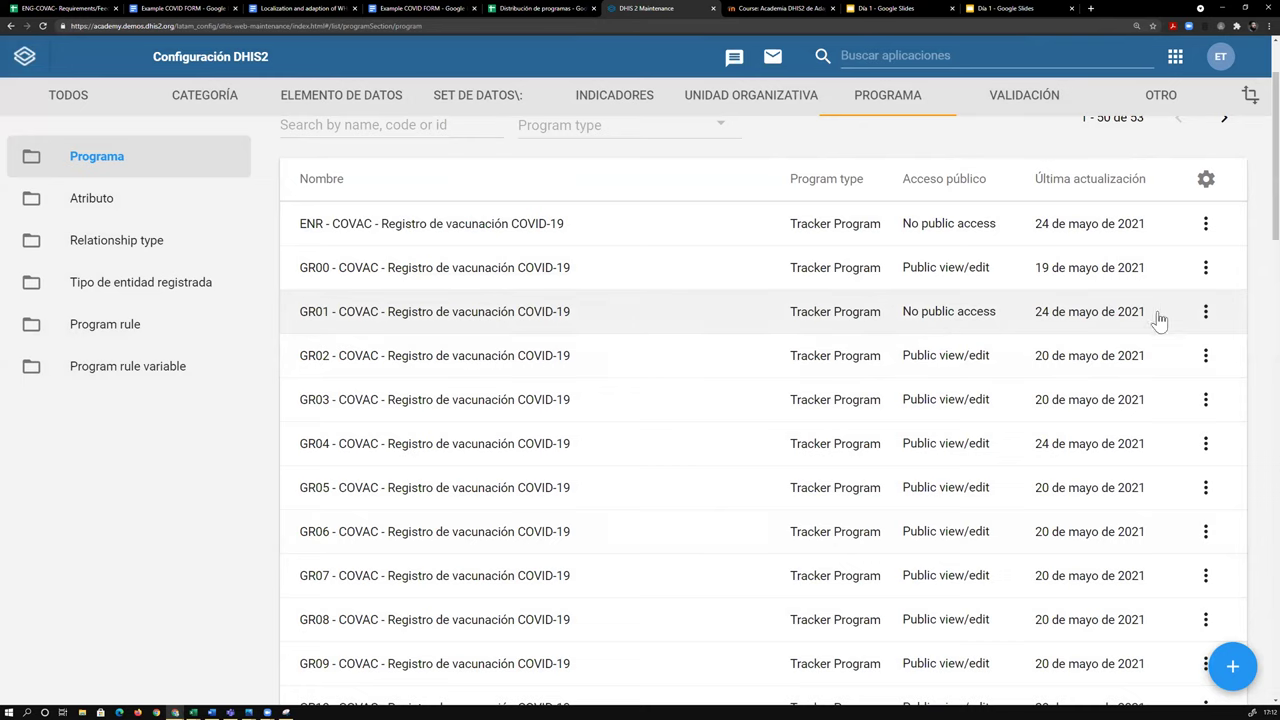
Step: Set GR01's public metadata access to Puede editar y visualizar and save the sharing
left_click(1205, 312)
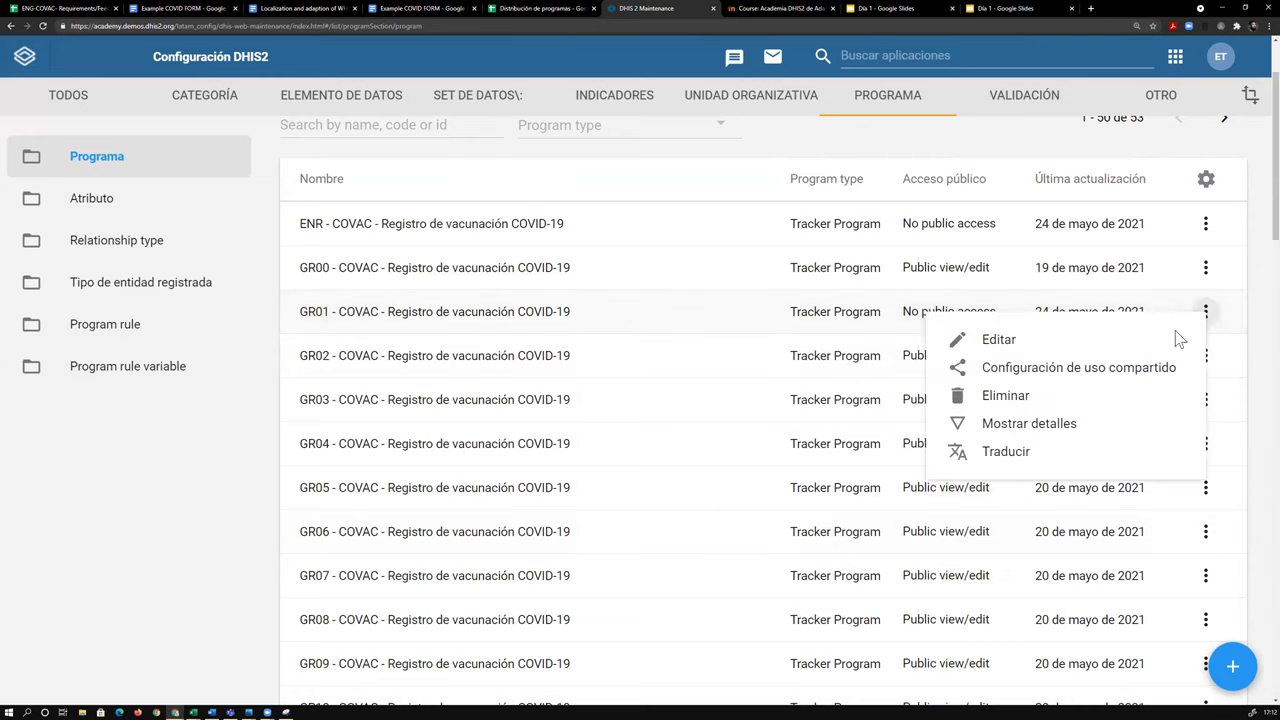
left_click(1098, 373)
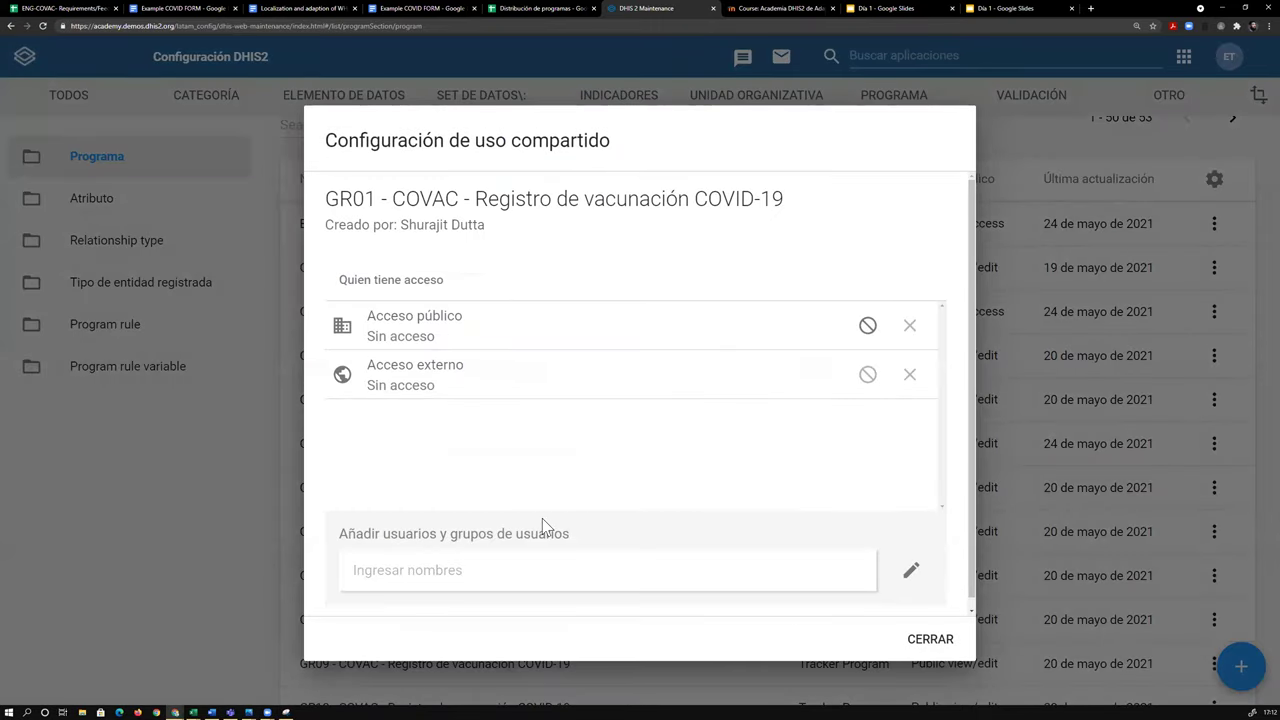
left_click(868, 326)
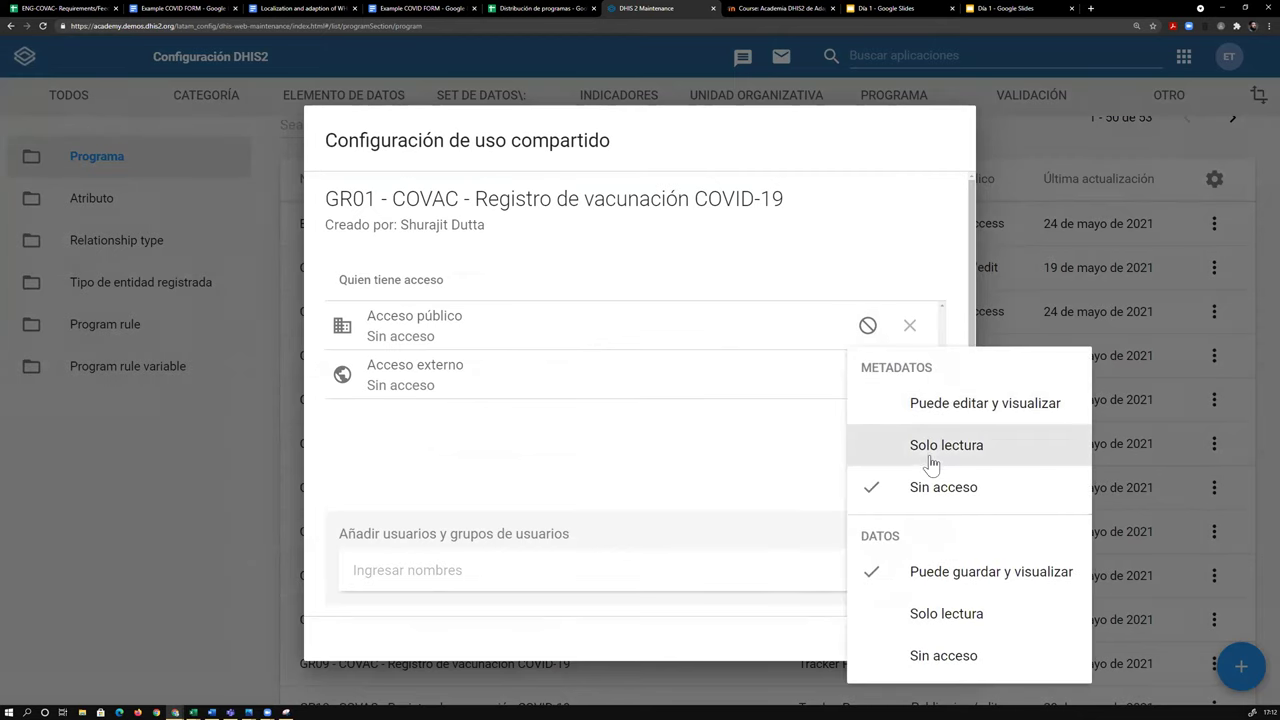
left_click(930, 412)
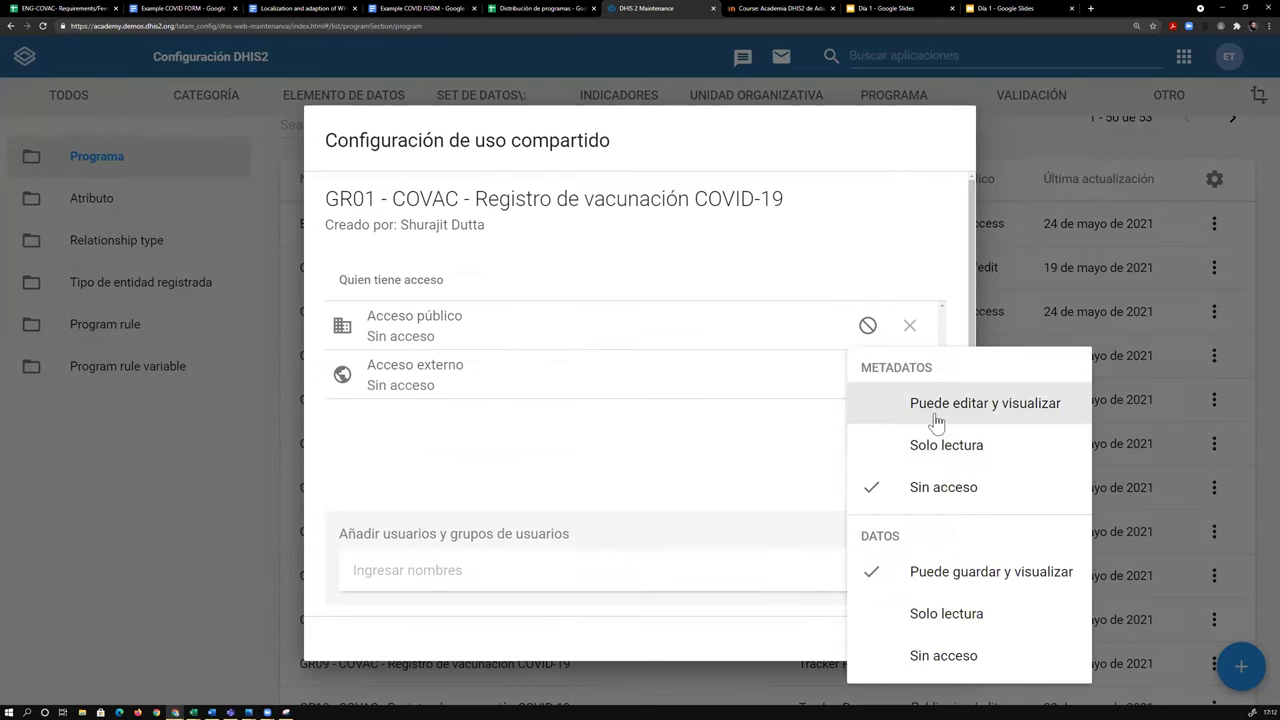
left_click(695, 455)
left_click(916, 640)
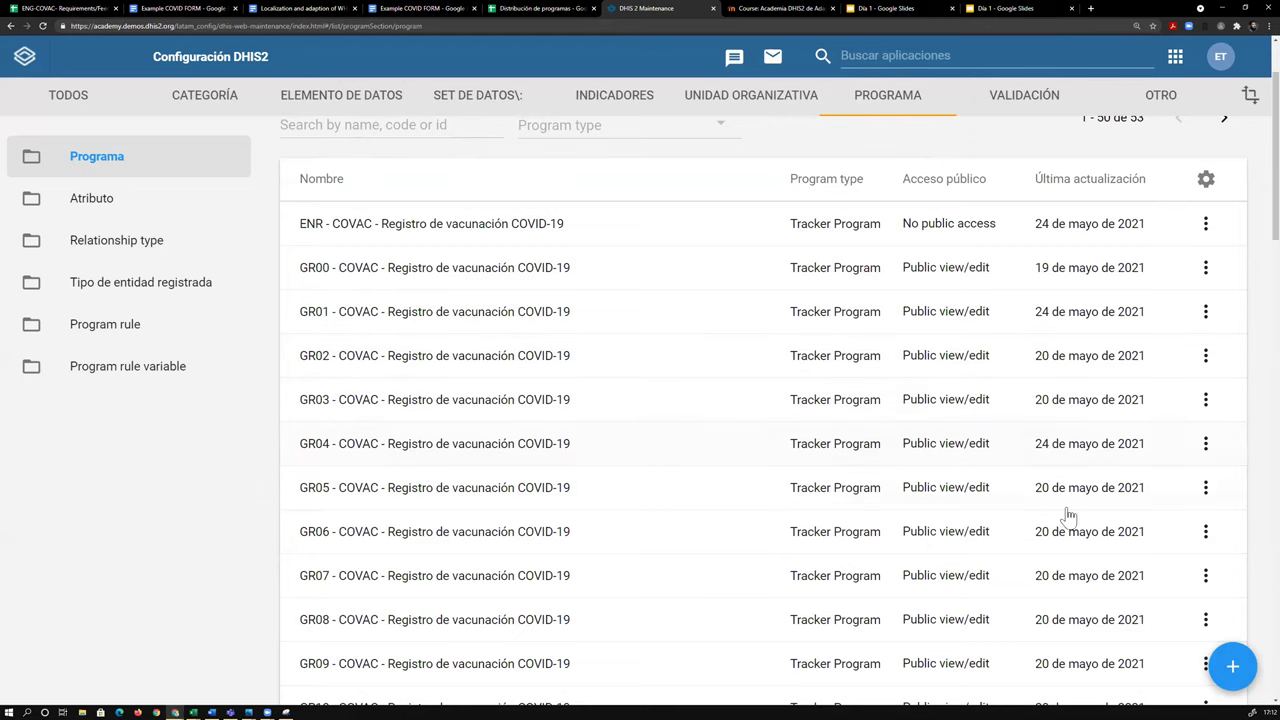
scroll(1250, 220, "down", 4)
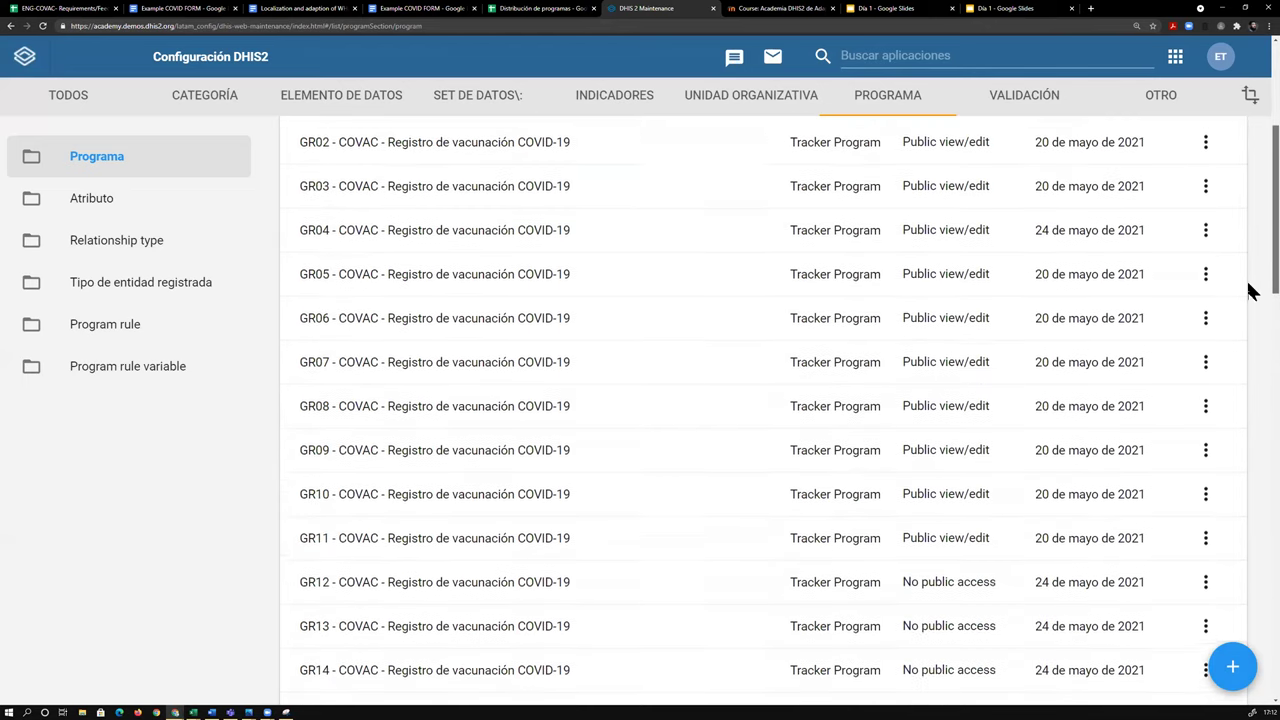
scroll(1250, 323, "down", 2)
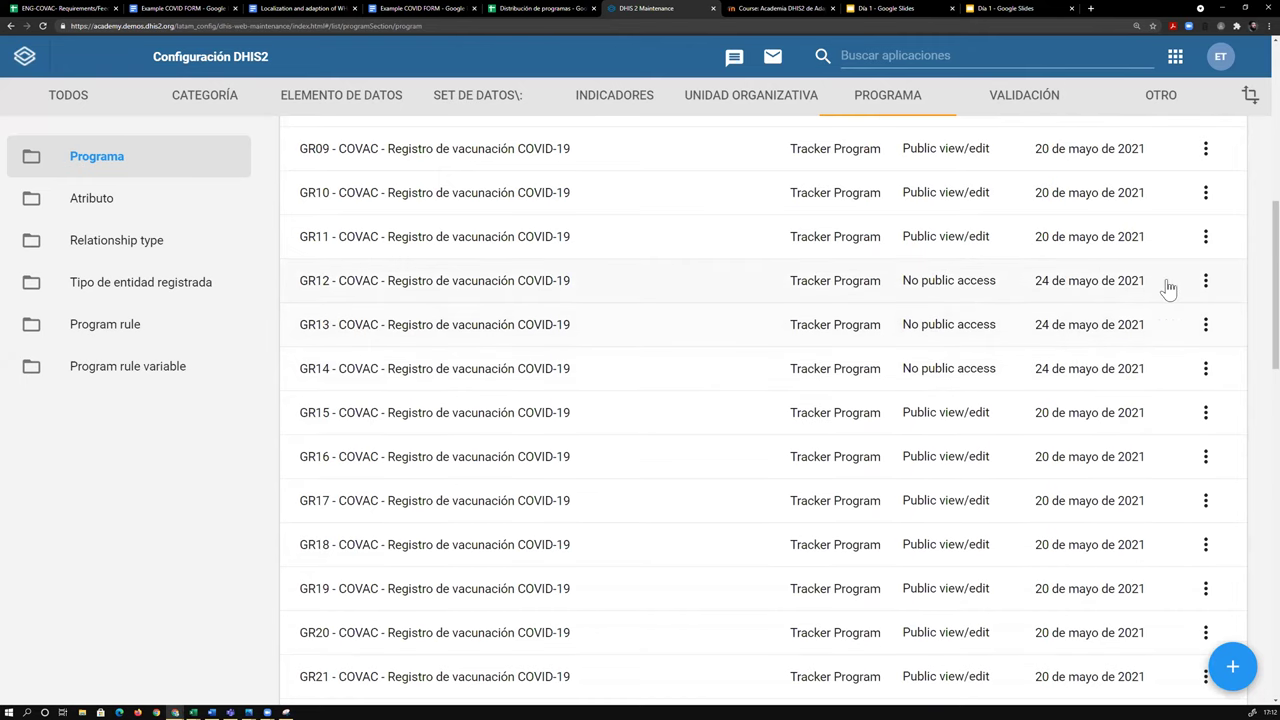
Step: Give GR12 public metadata access 'Puede editar y visualizar' in its sharing settings
left_click(1207, 287)
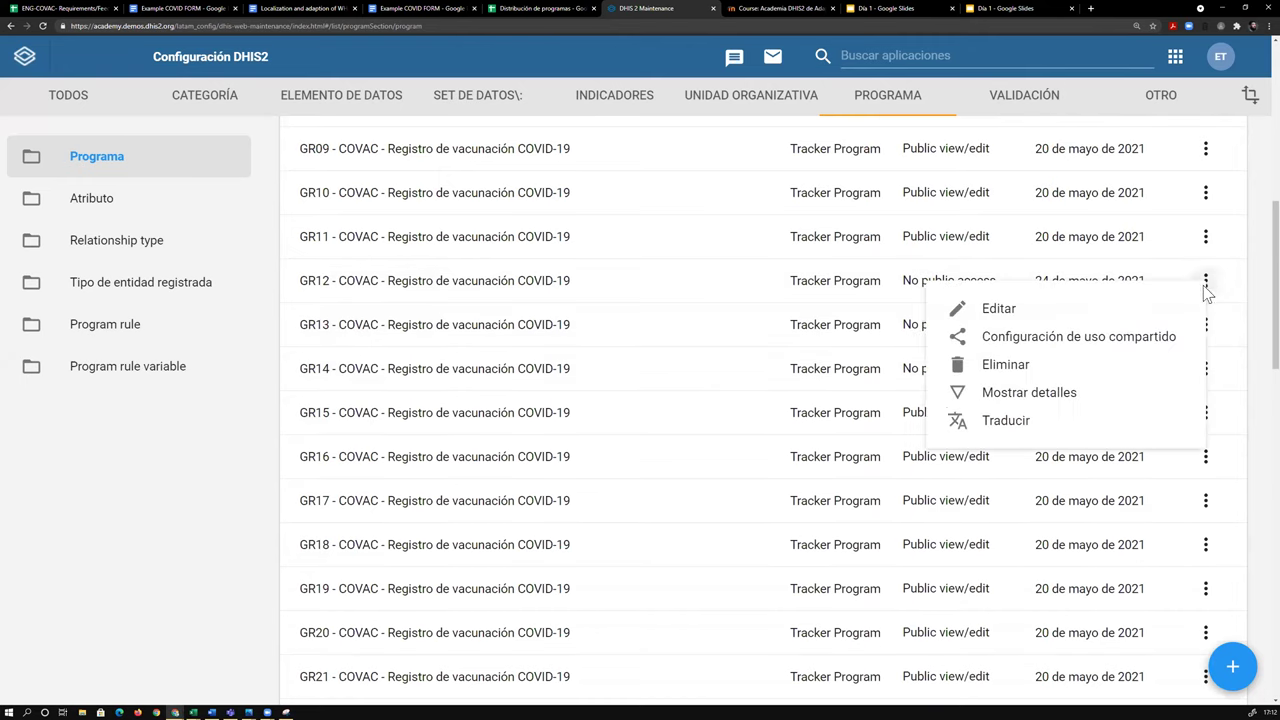
left_click(1098, 340)
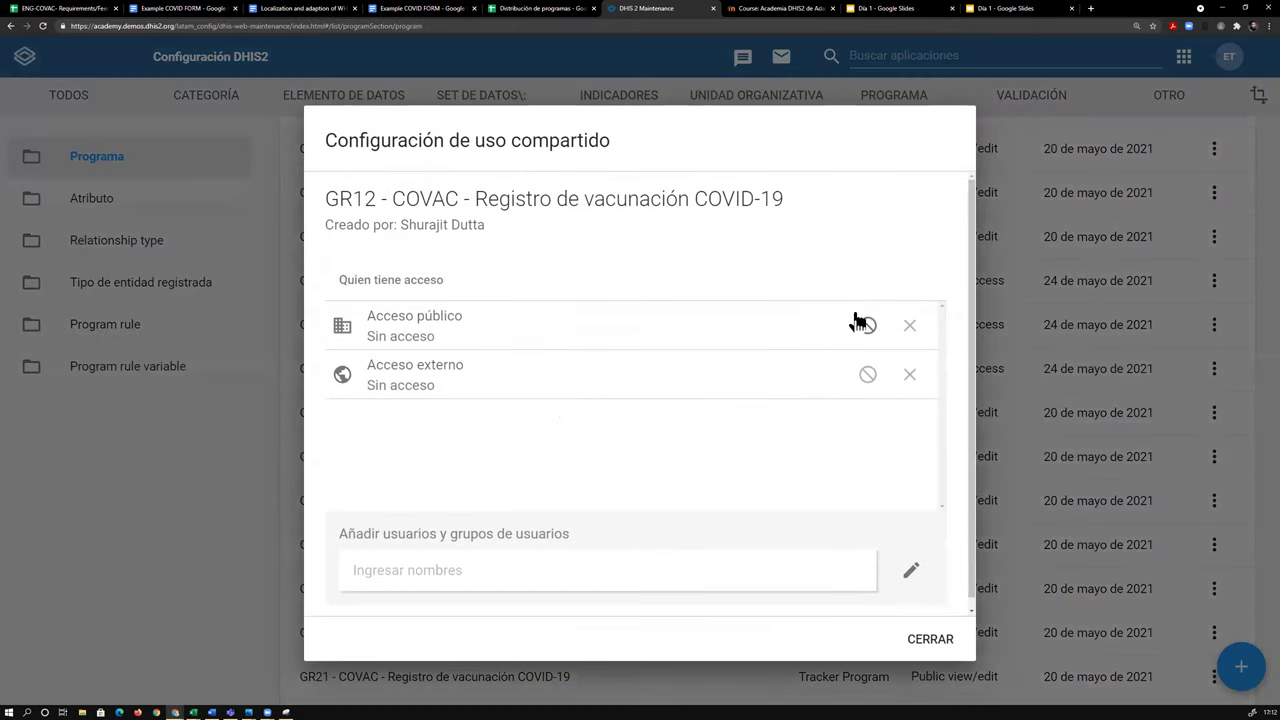
left_click(866, 326)
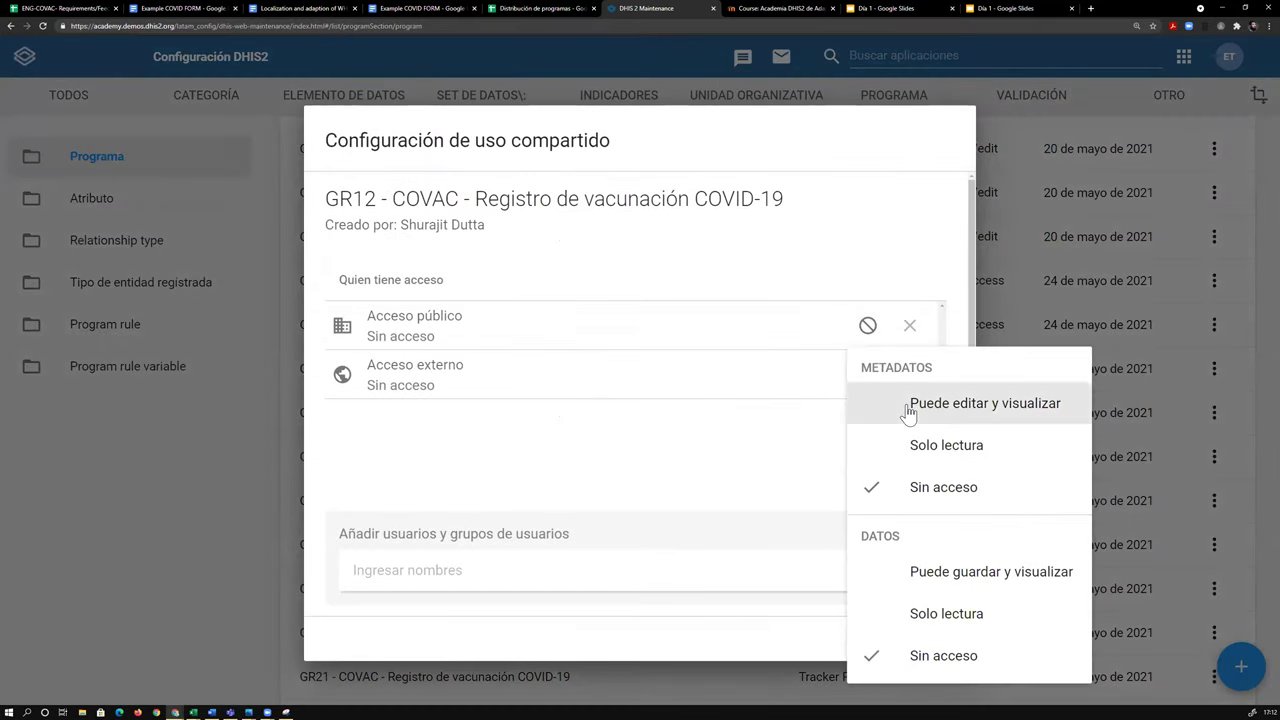
left_click(906, 406)
left_click(908, 410)
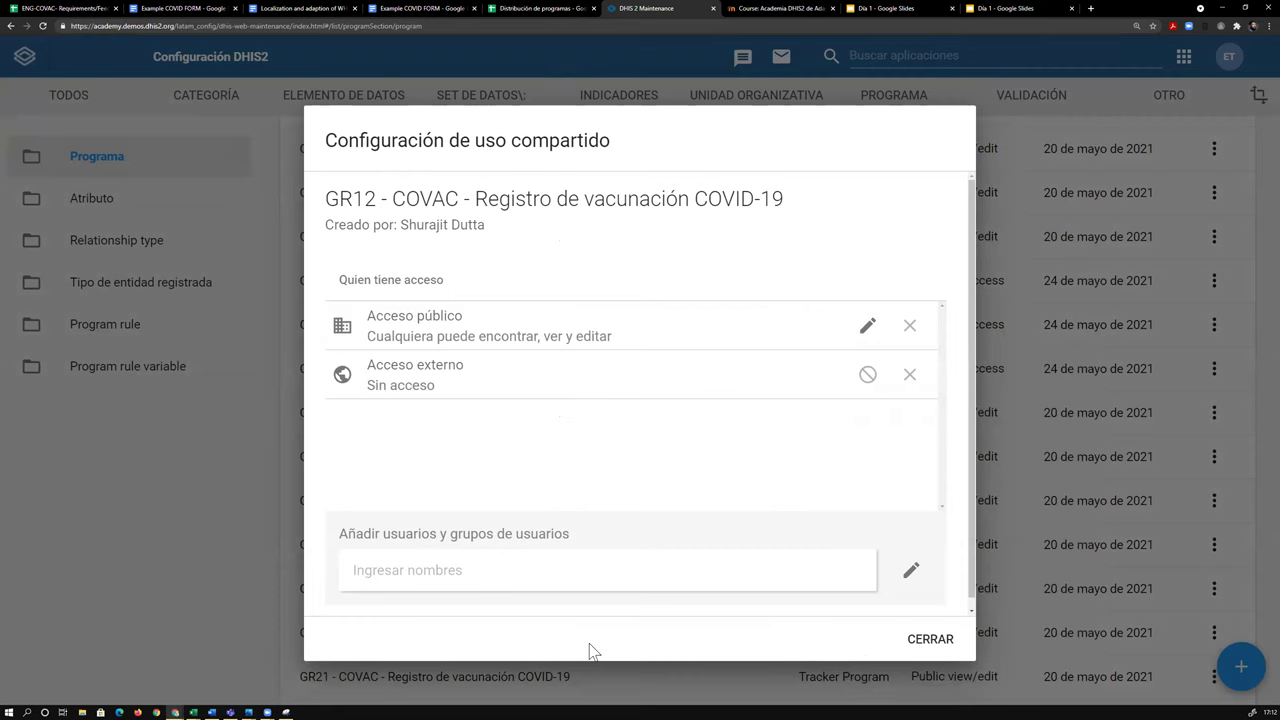
left_click(910, 650)
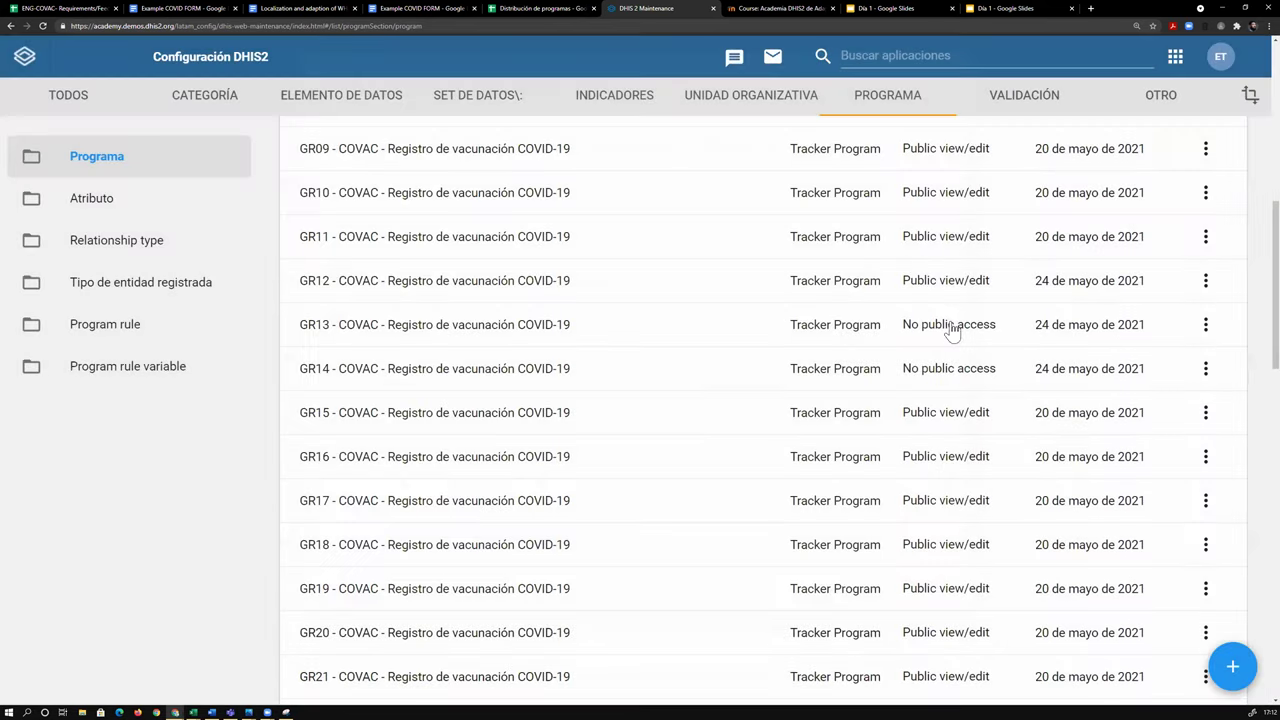
Step: Review the sharing settings of GR13 and GR14, each shared with a single user
left_click(1205, 327)
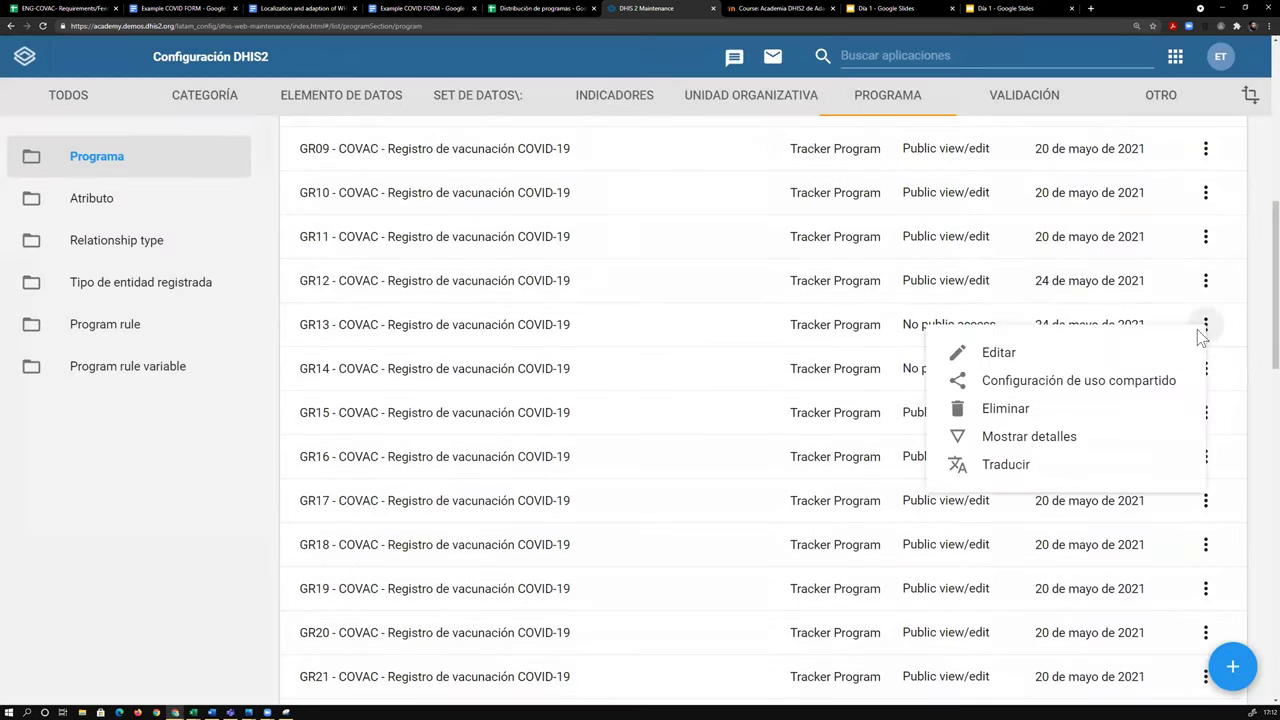
left_click(1055, 387)
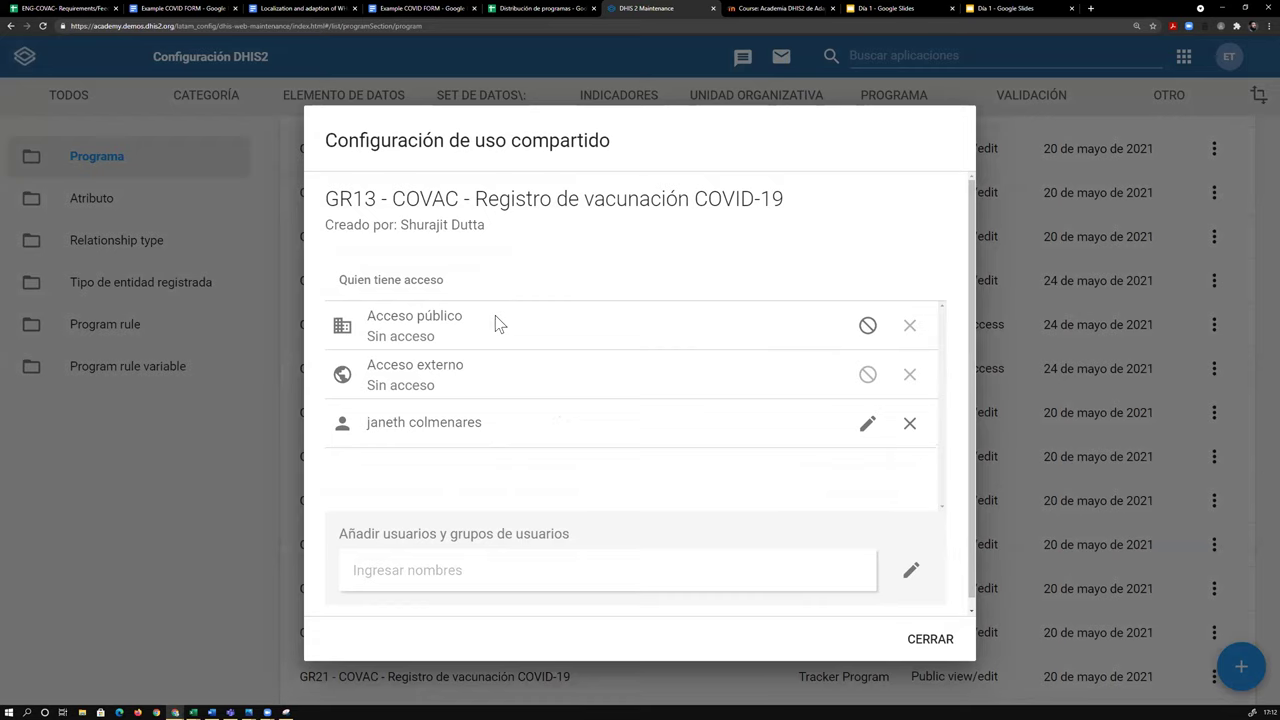
left_click(924, 648)
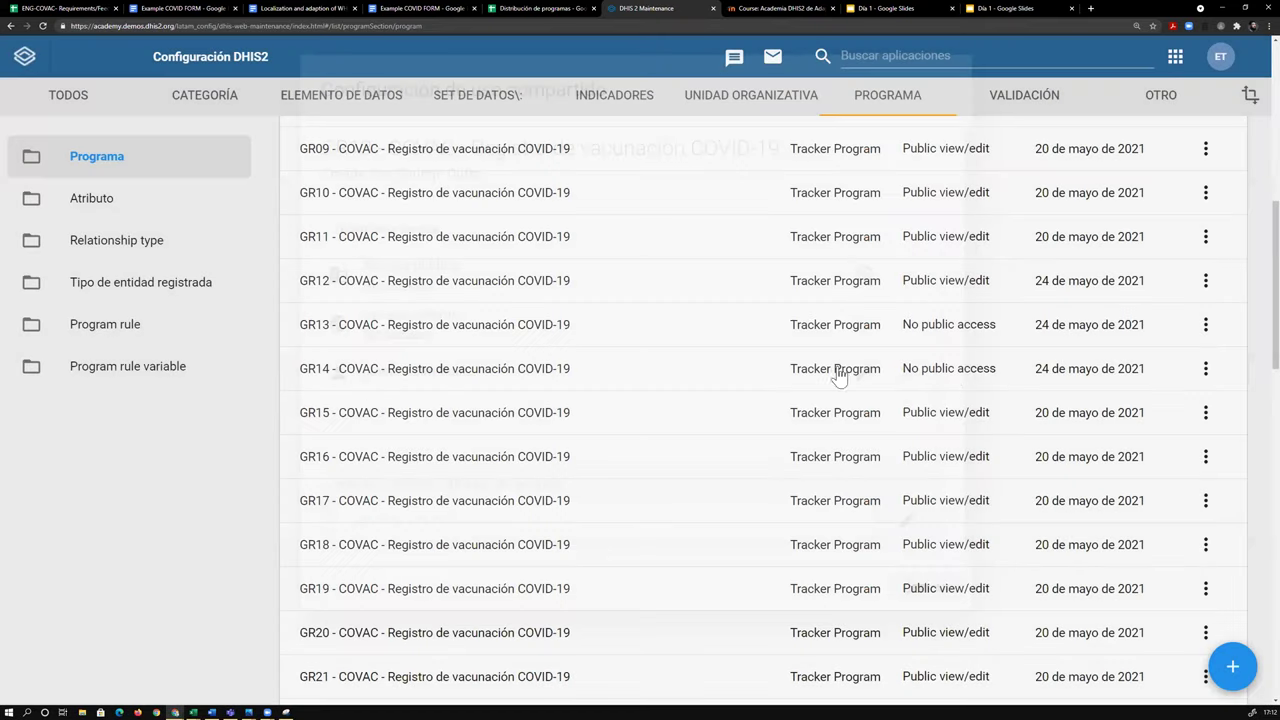
left_click(1206, 369)
left_click(1080, 426)
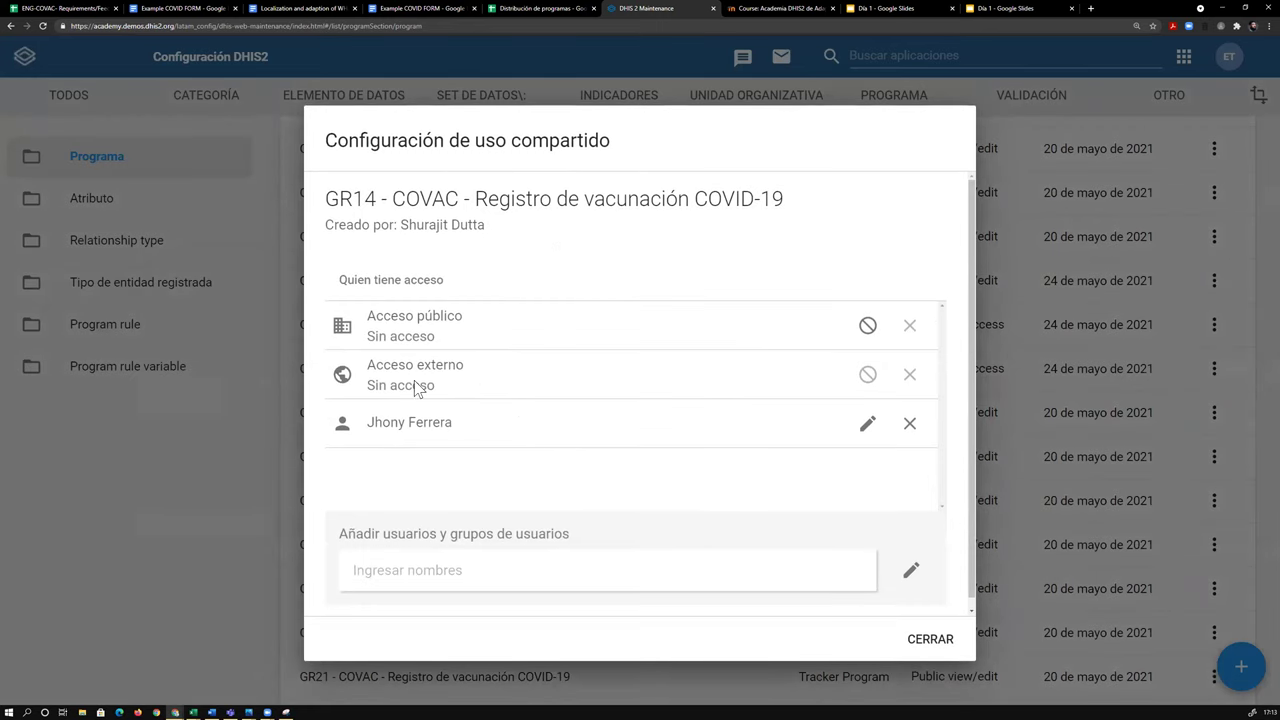
left_click(867, 425)
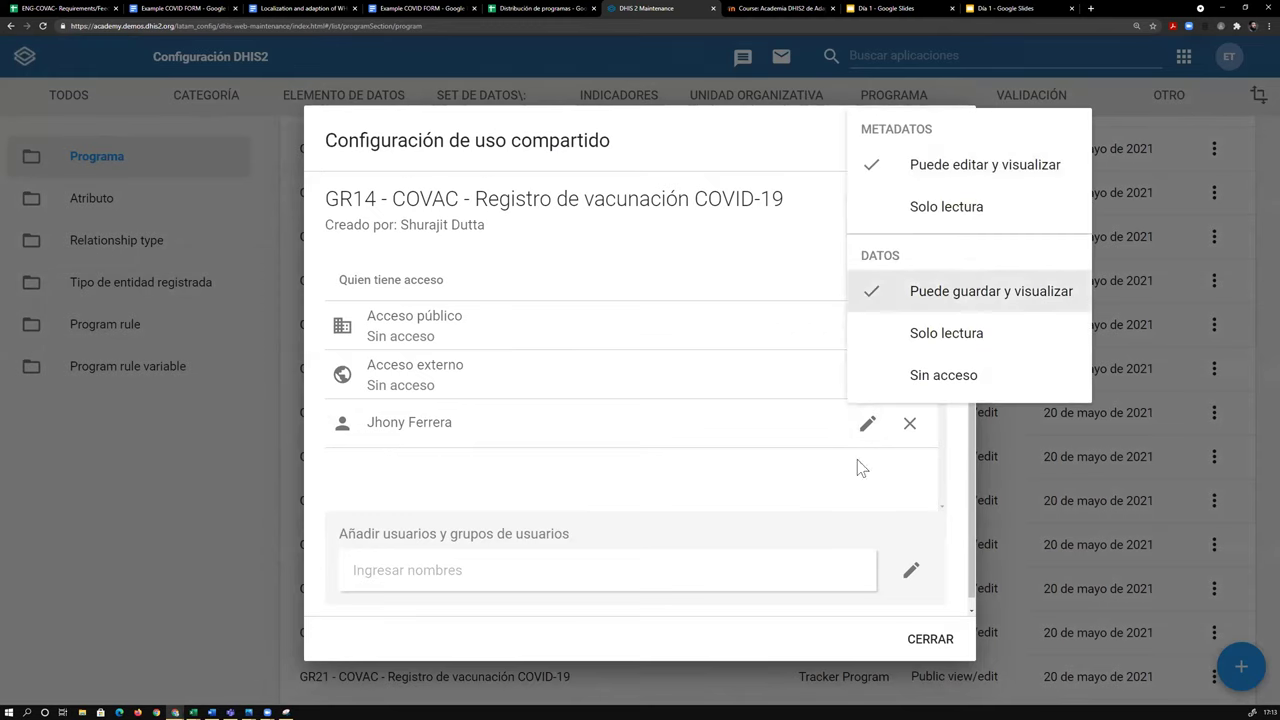
left_click(893, 628)
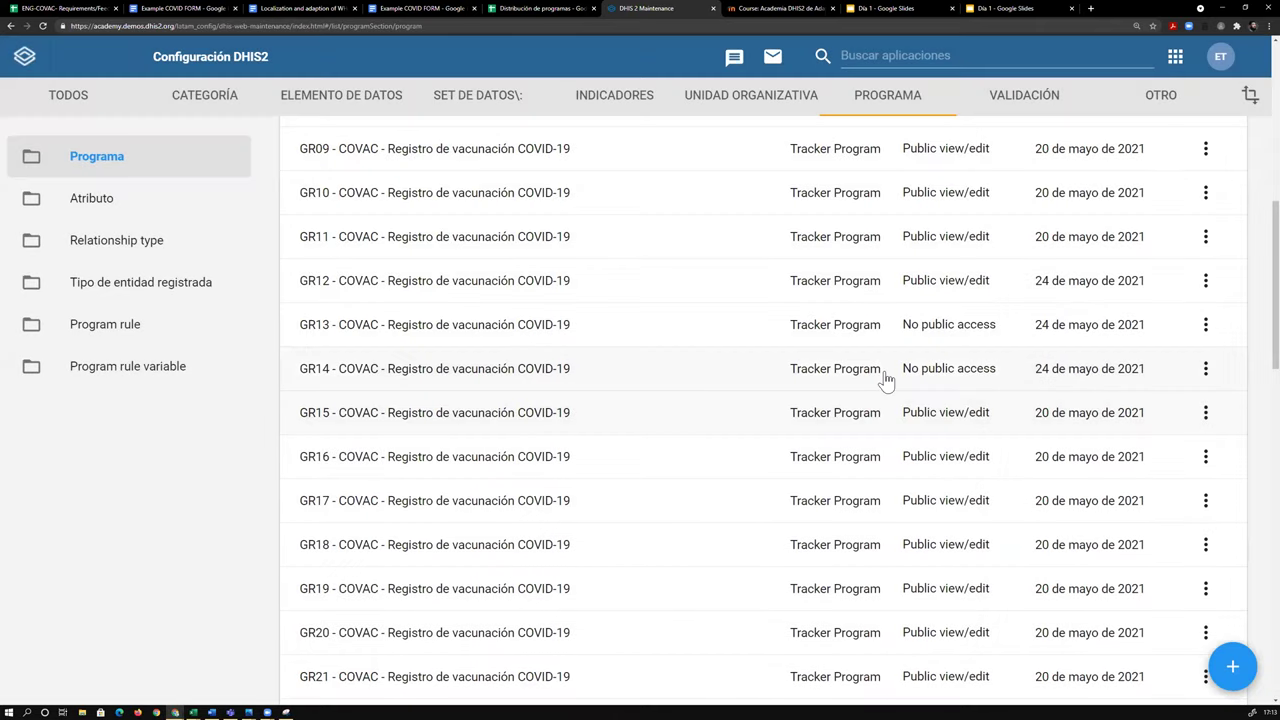
left_click(778, 326)
left_click(1004, 273)
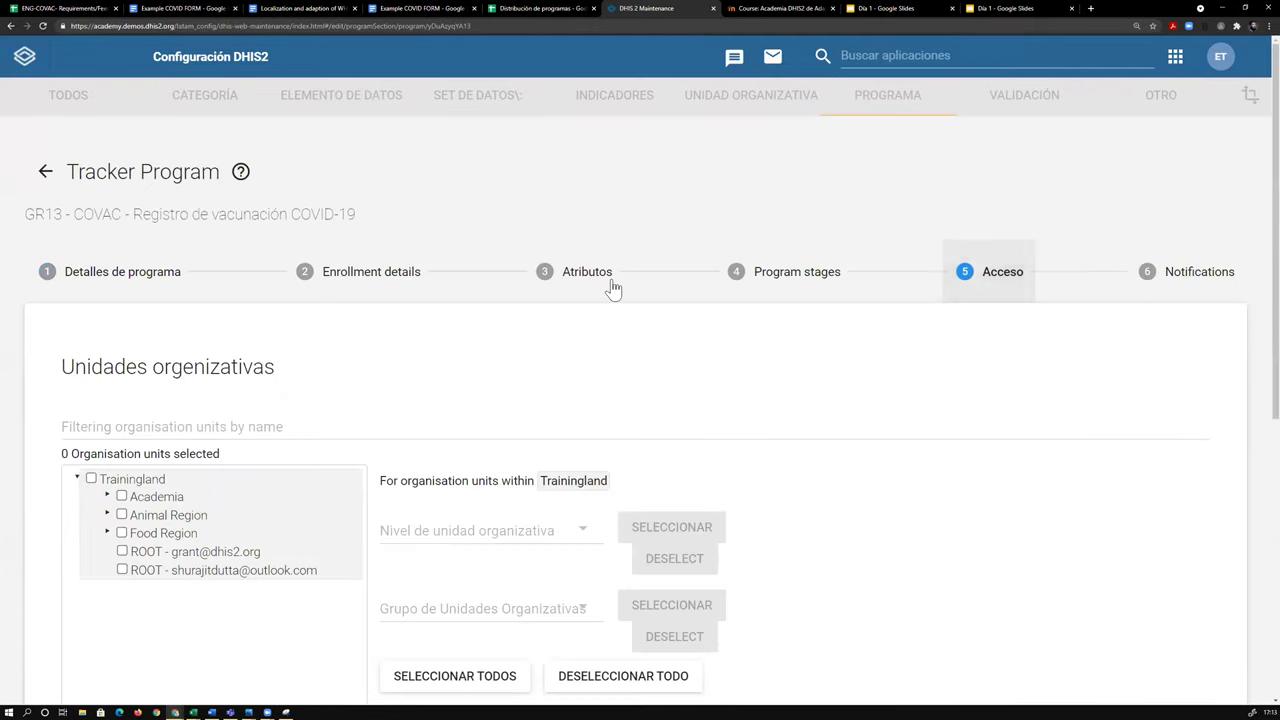
scroll(600, 310, "down", 5)
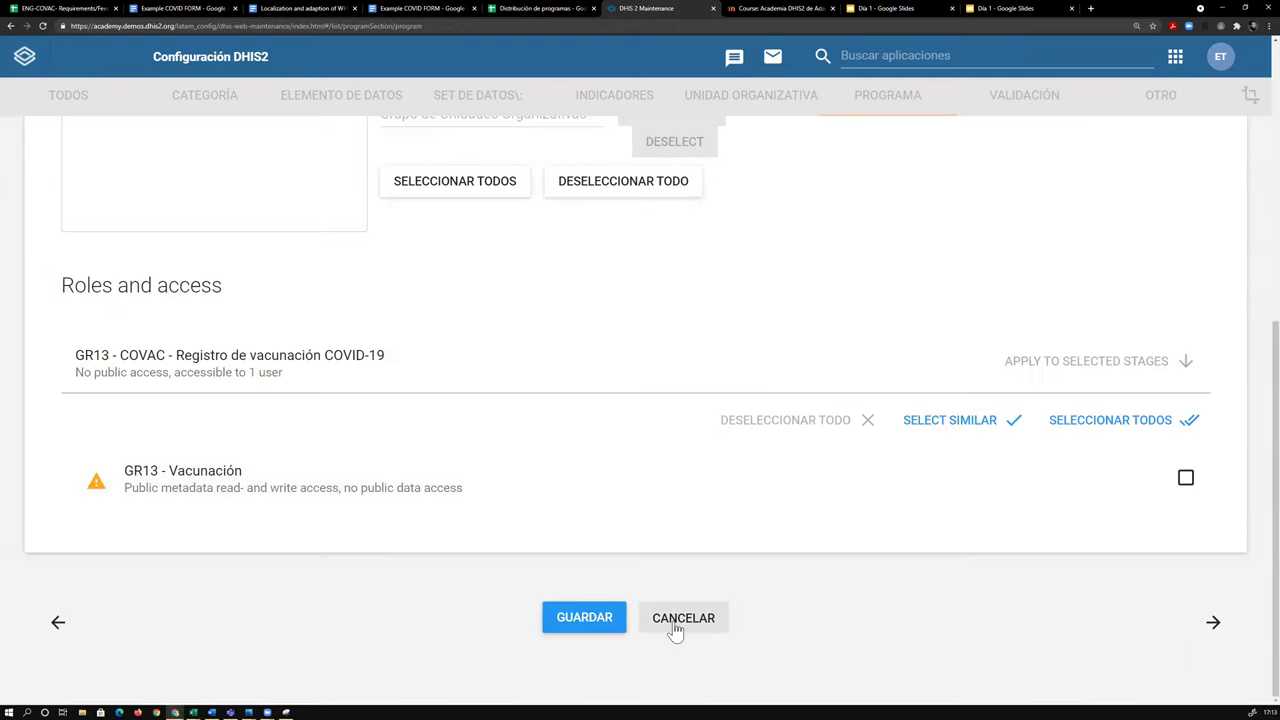
left_click(674, 629)
scroll(718, 527, "down", 5)
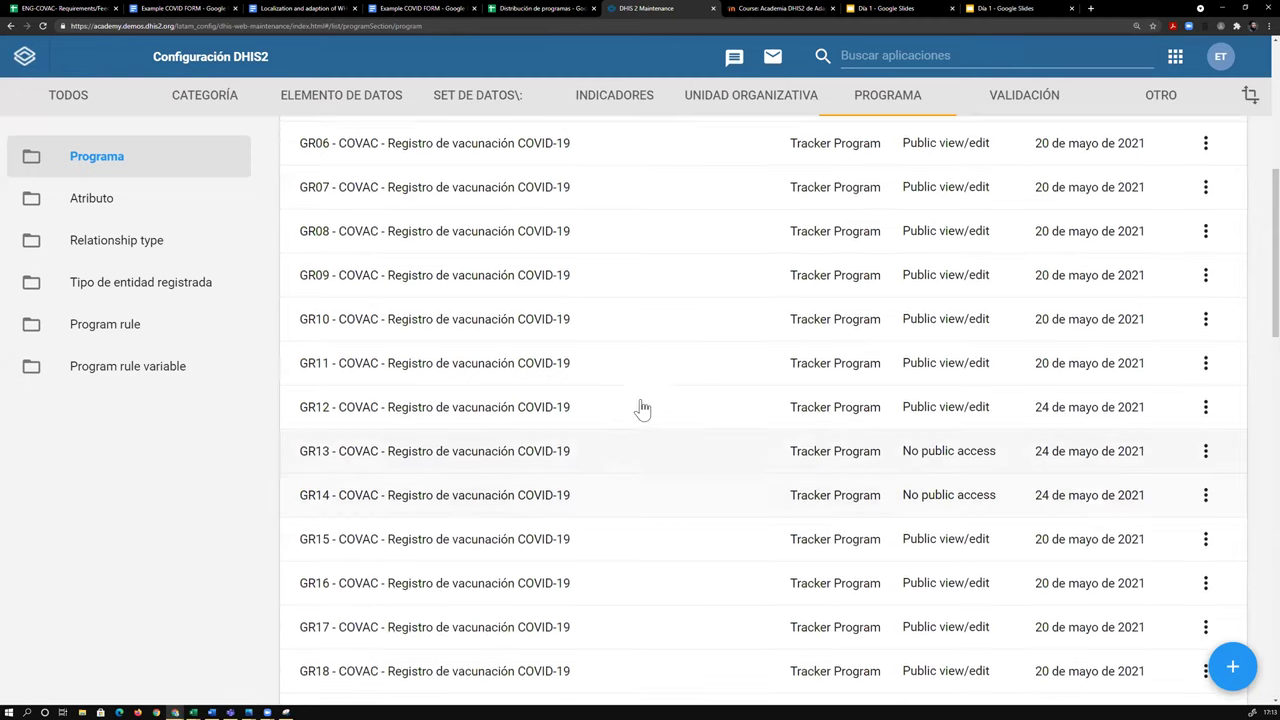
left_click(1131, 500)
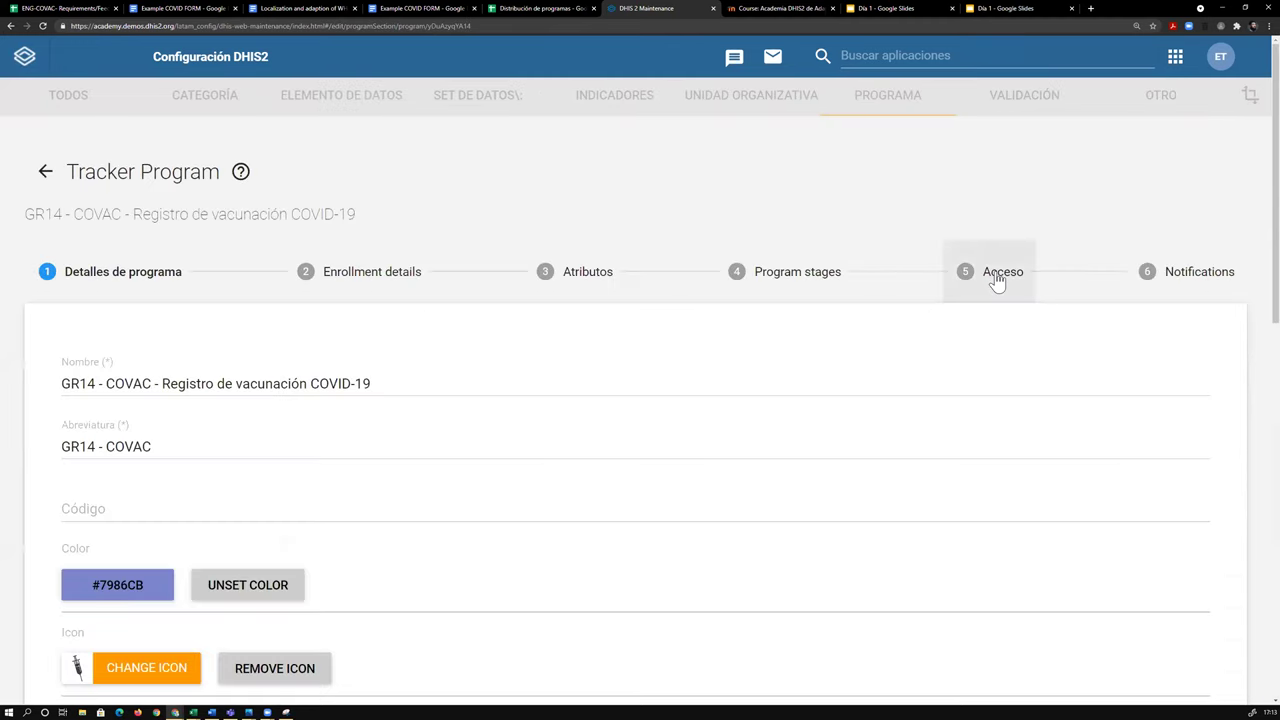
left_click(996, 281)
scroll(880, 280, "down", 3)
scroll(870, 295, "down", 3)
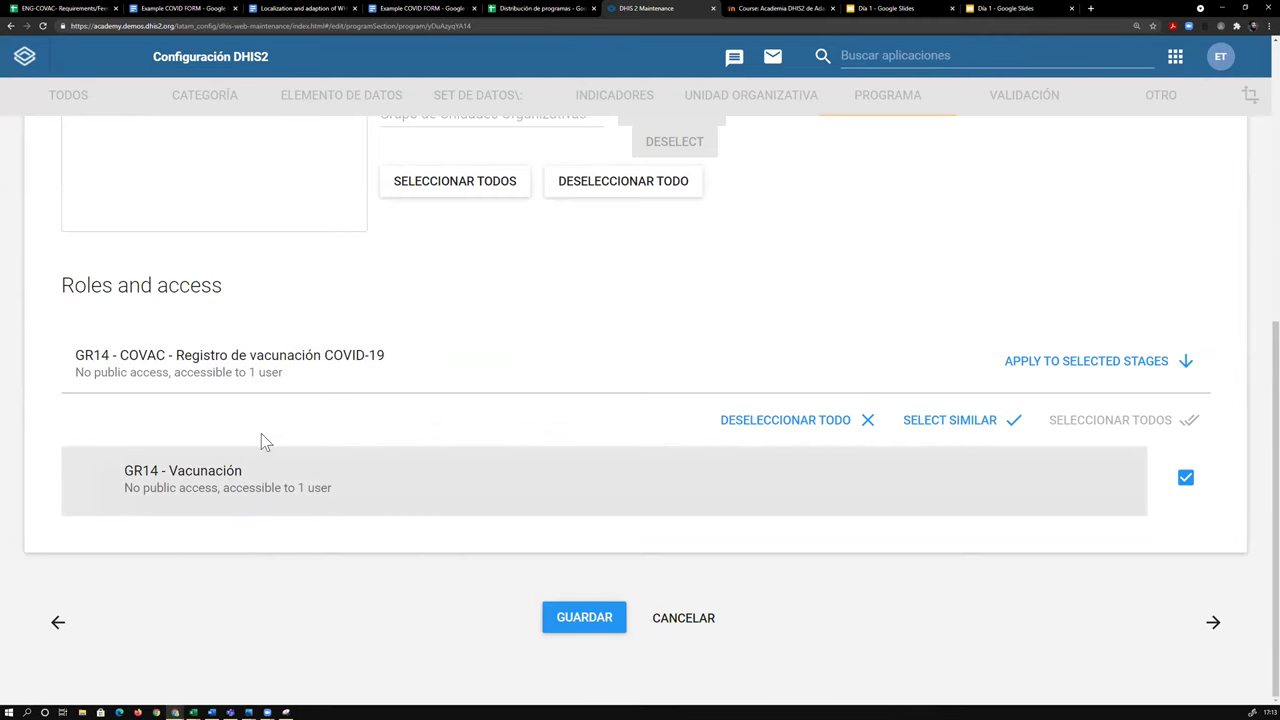
scroll(148, 466, "up", 1)
scroll(310, 672, "up", 5)
scroll(178, 587, "down", 3)
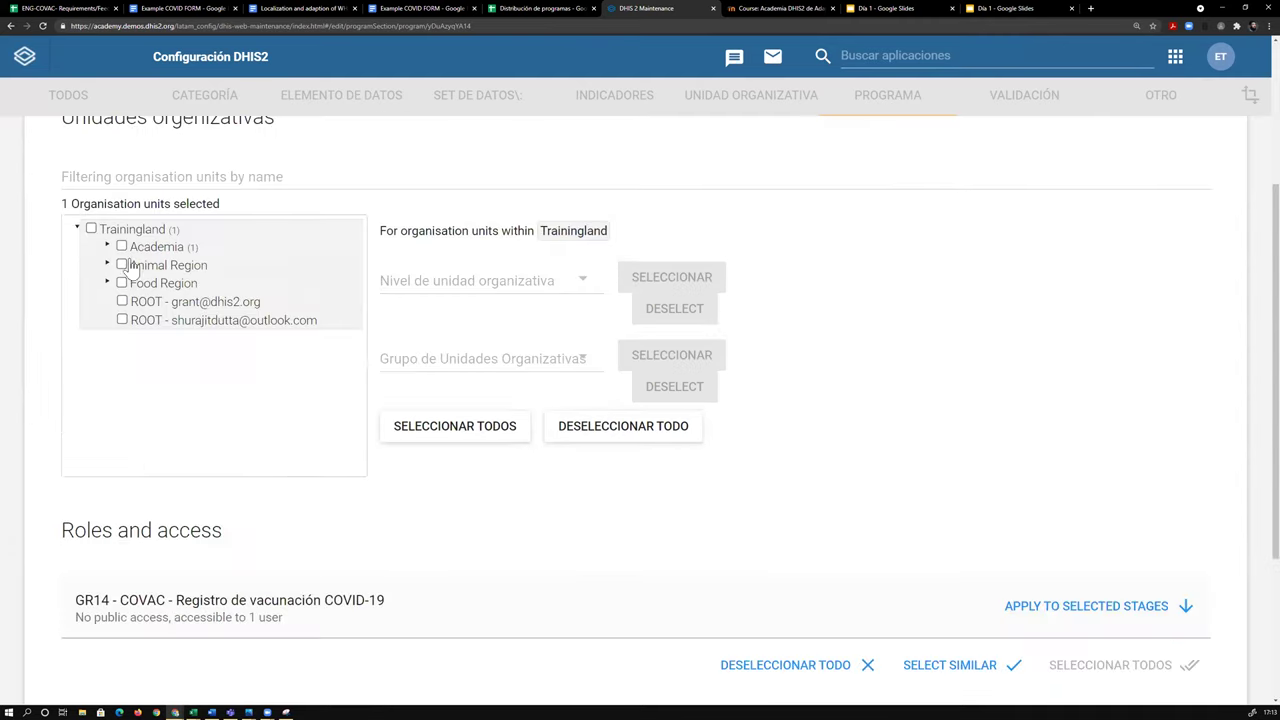
left_click(108, 247)
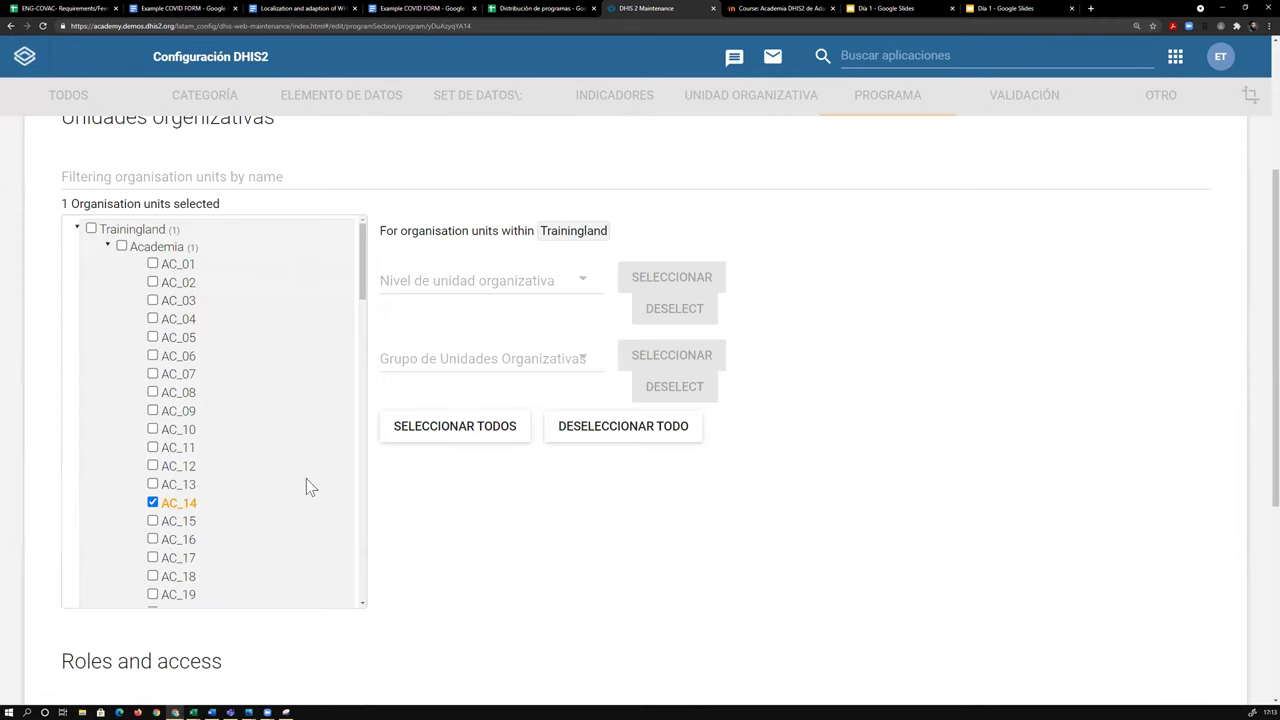
scroll(157, 515, "down", 10)
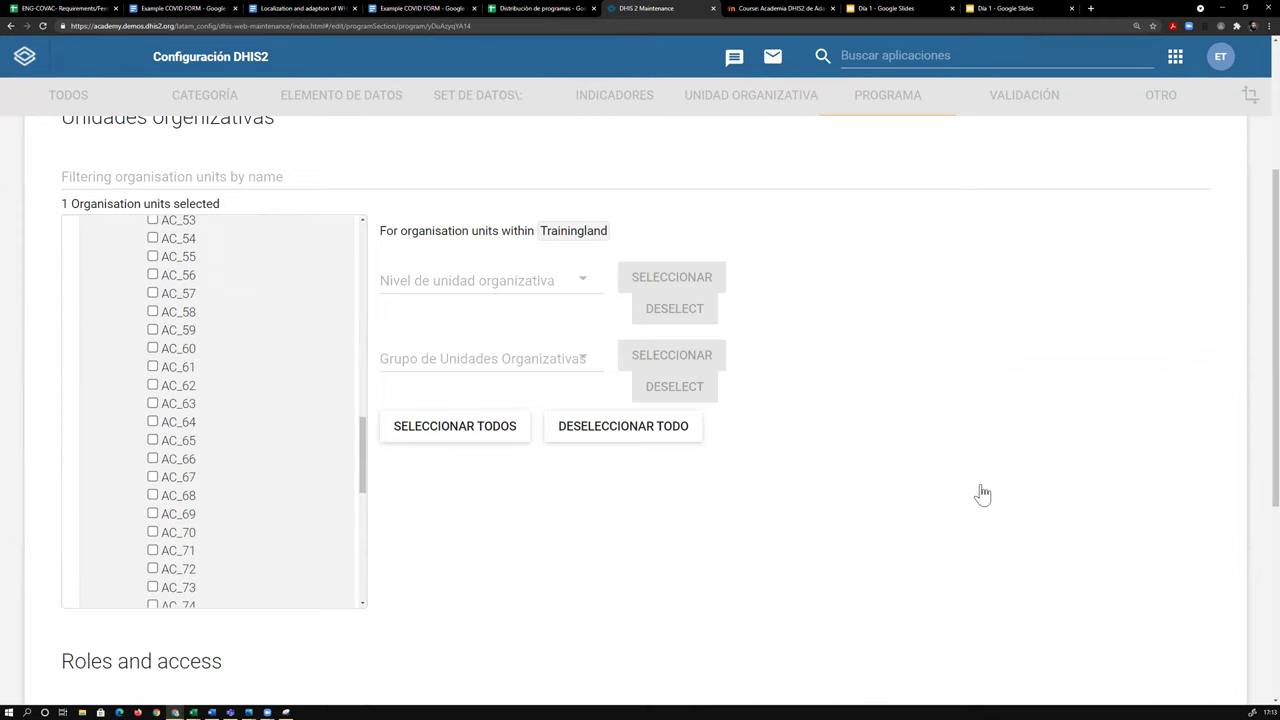
scroll(980, 494, "down", 4)
scroll(697, 566, "up", 3)
scroll(690, 600, "down", 3)
left_click(688, 624)
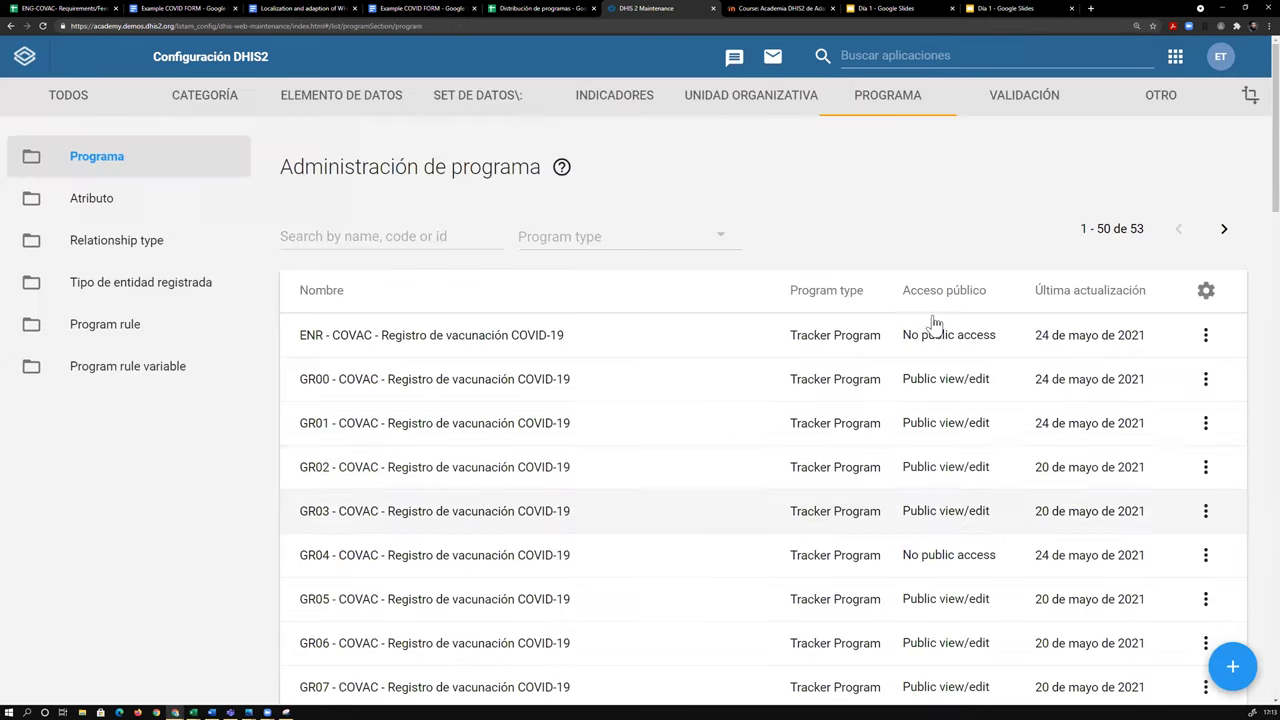
scroll(1100, 350, "down", 3)
scroll(1249, 223, "down", 3)
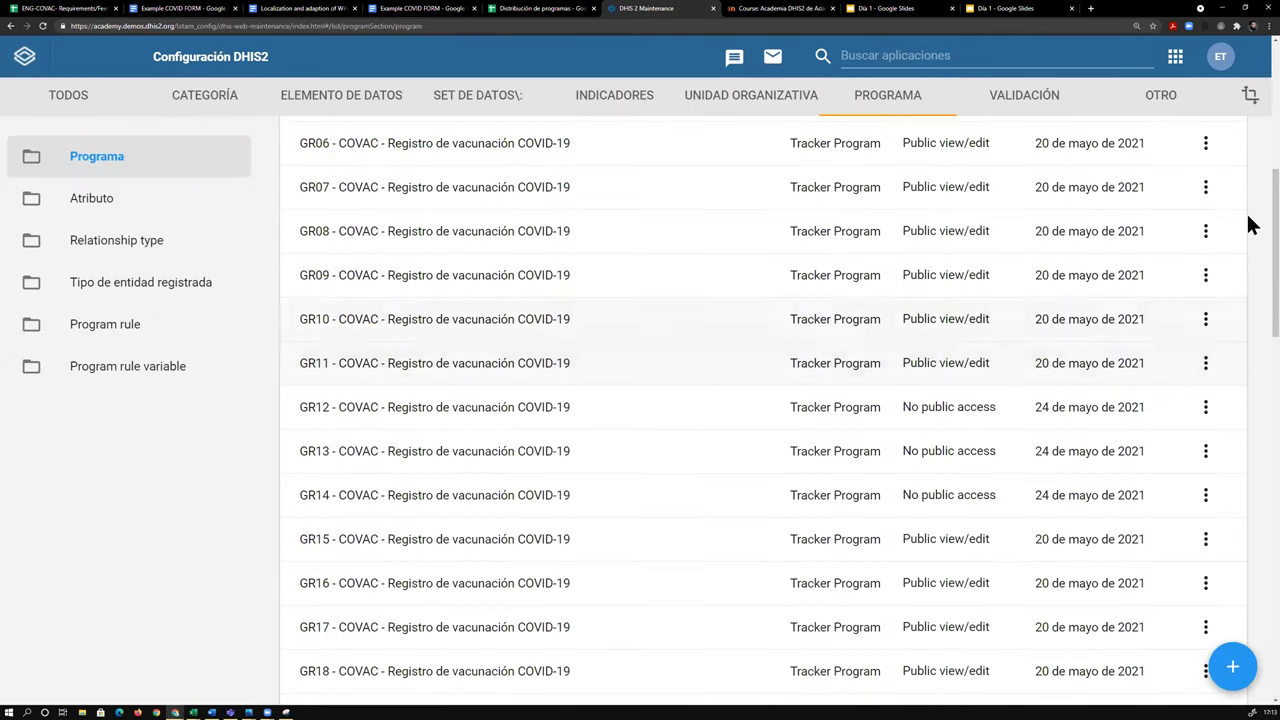
scroll(1249, 239, "down", 1)
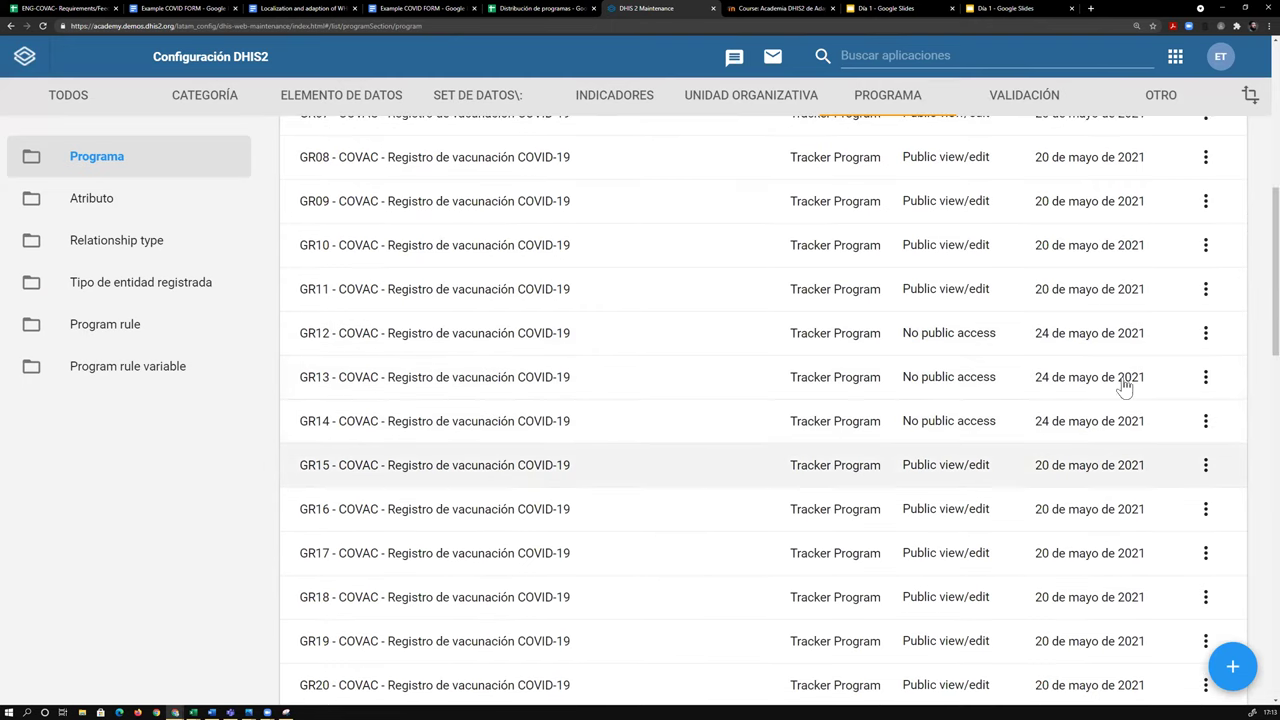
scroll(1249, 366, "down", 3)
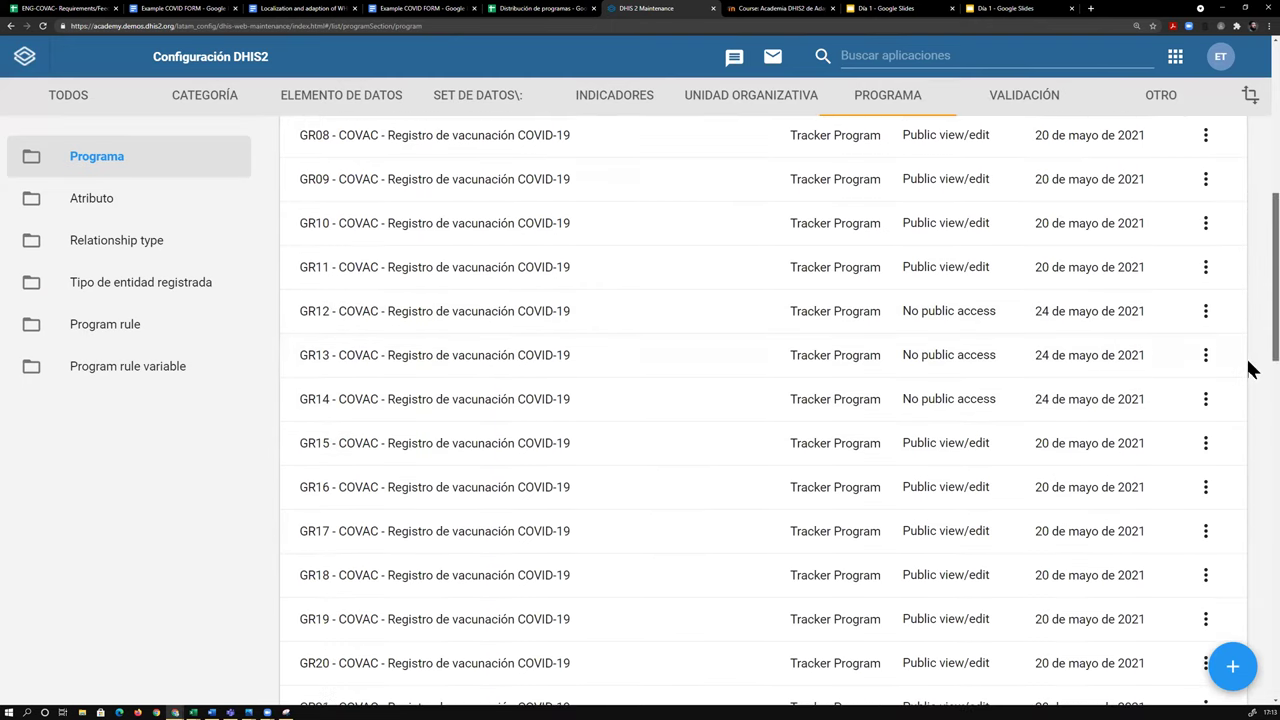
scroll(1249, 388, "down", 2)
scroll(1249, 433, "down", 8)
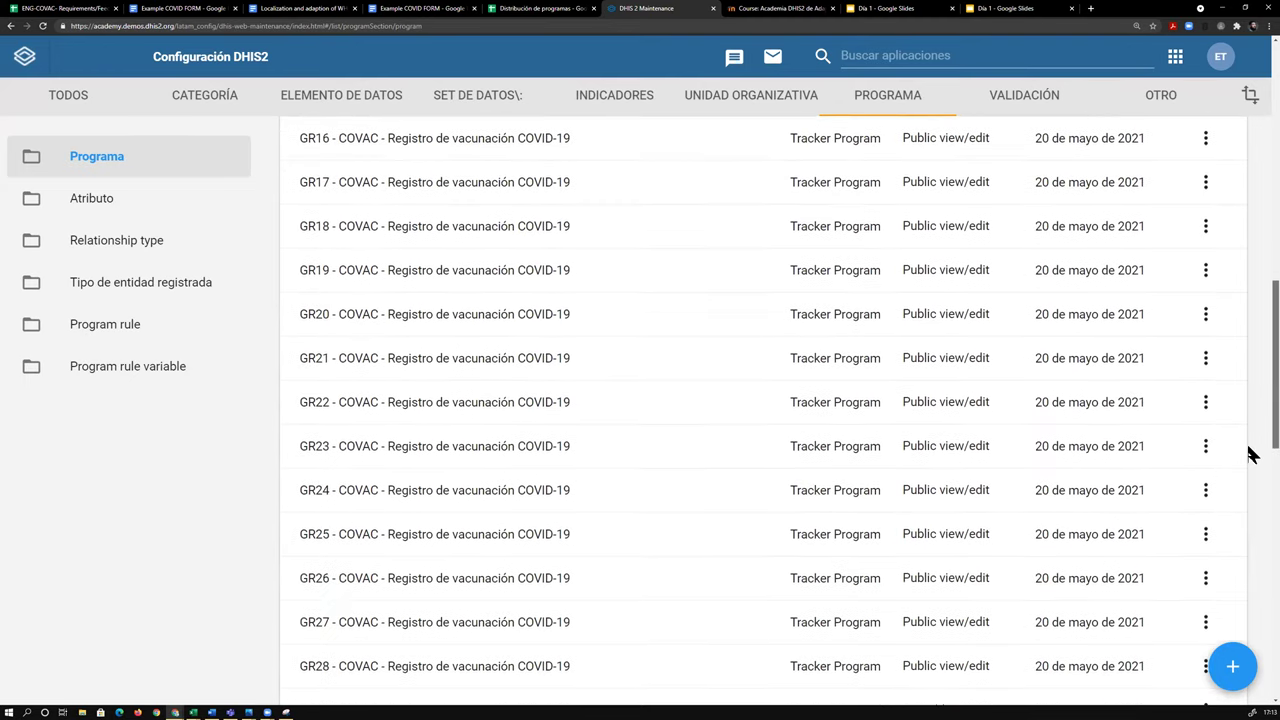
scroll(1249, 531, "down", 6)
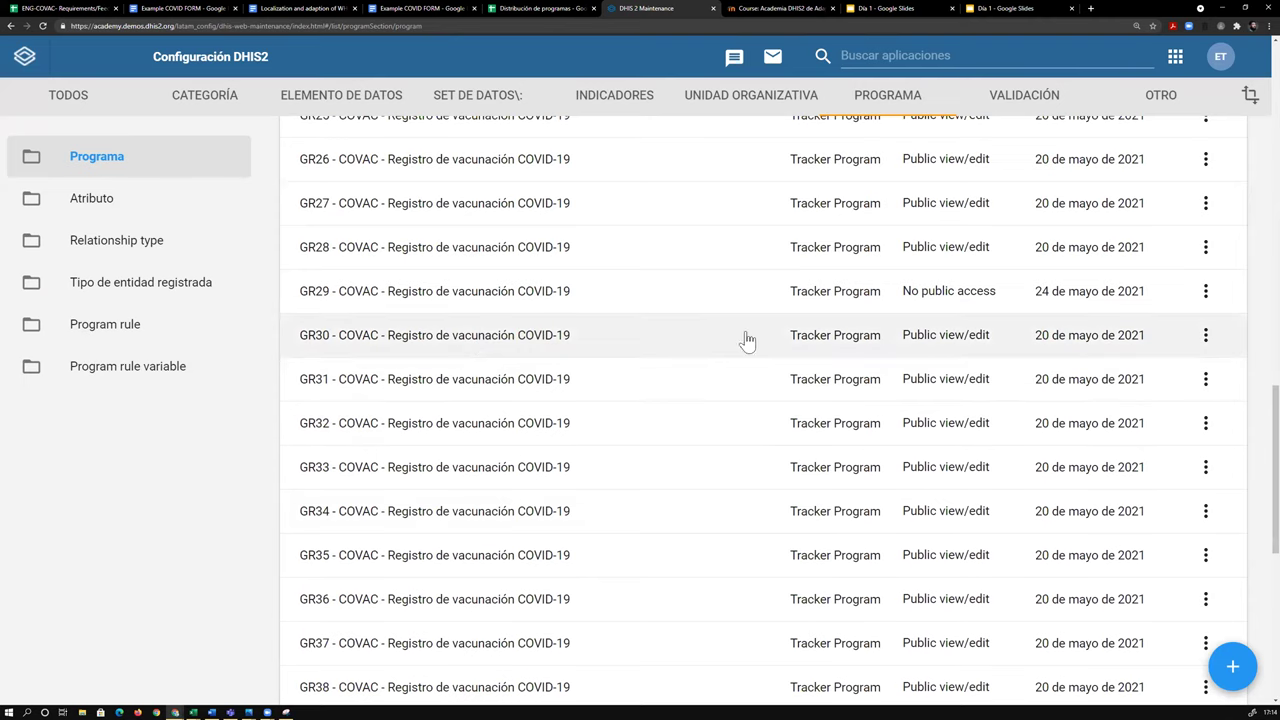
left_click(1206, 336)
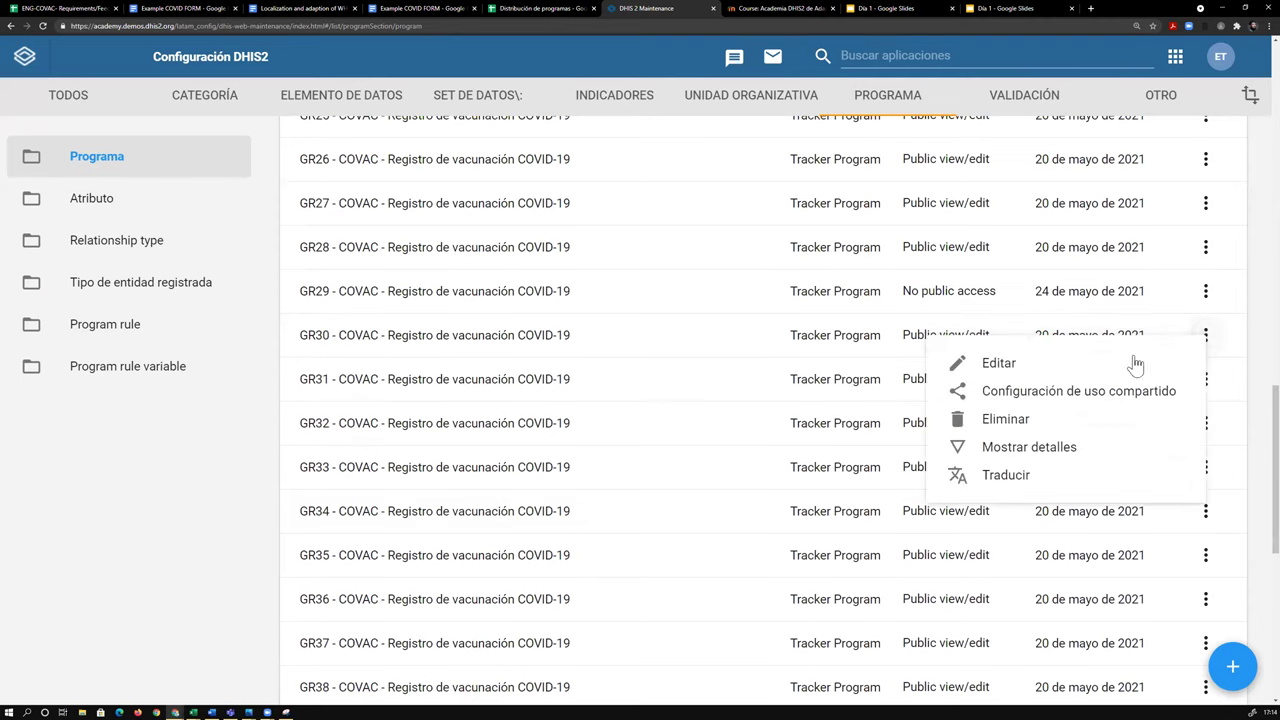
left_click(1070, 391)
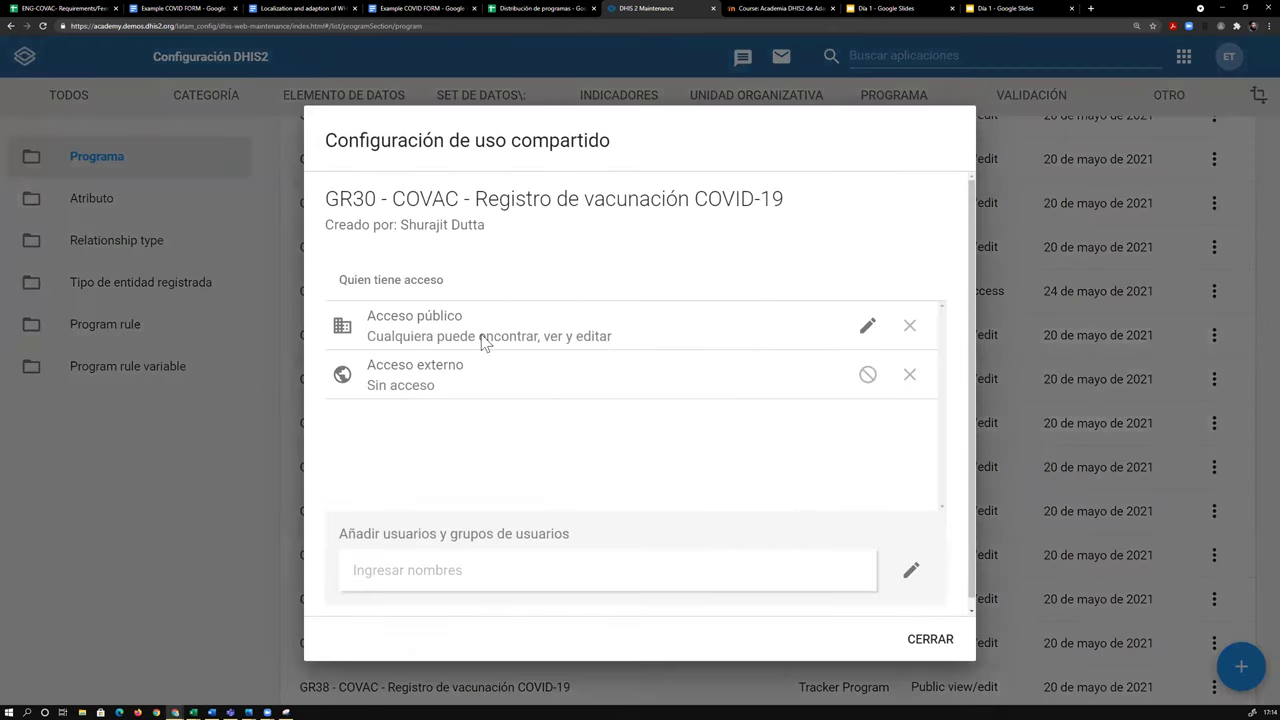
left_click(860, 325)
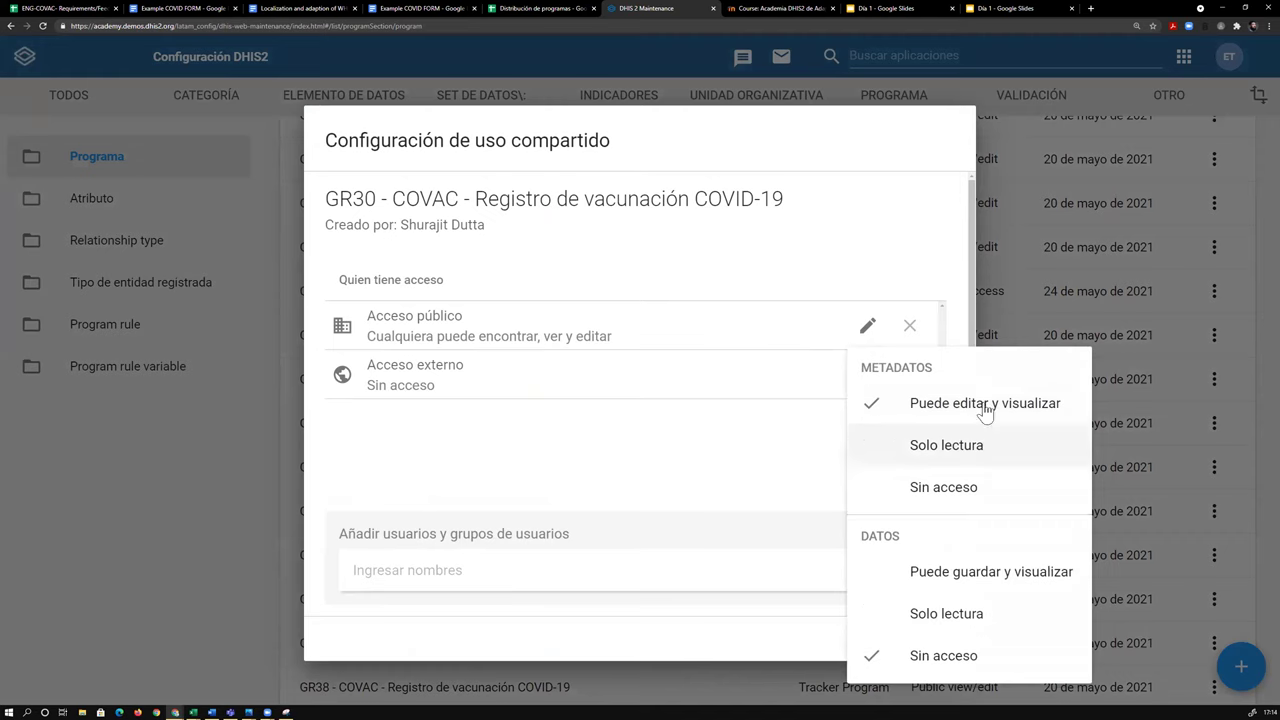
left_click(679, 467)
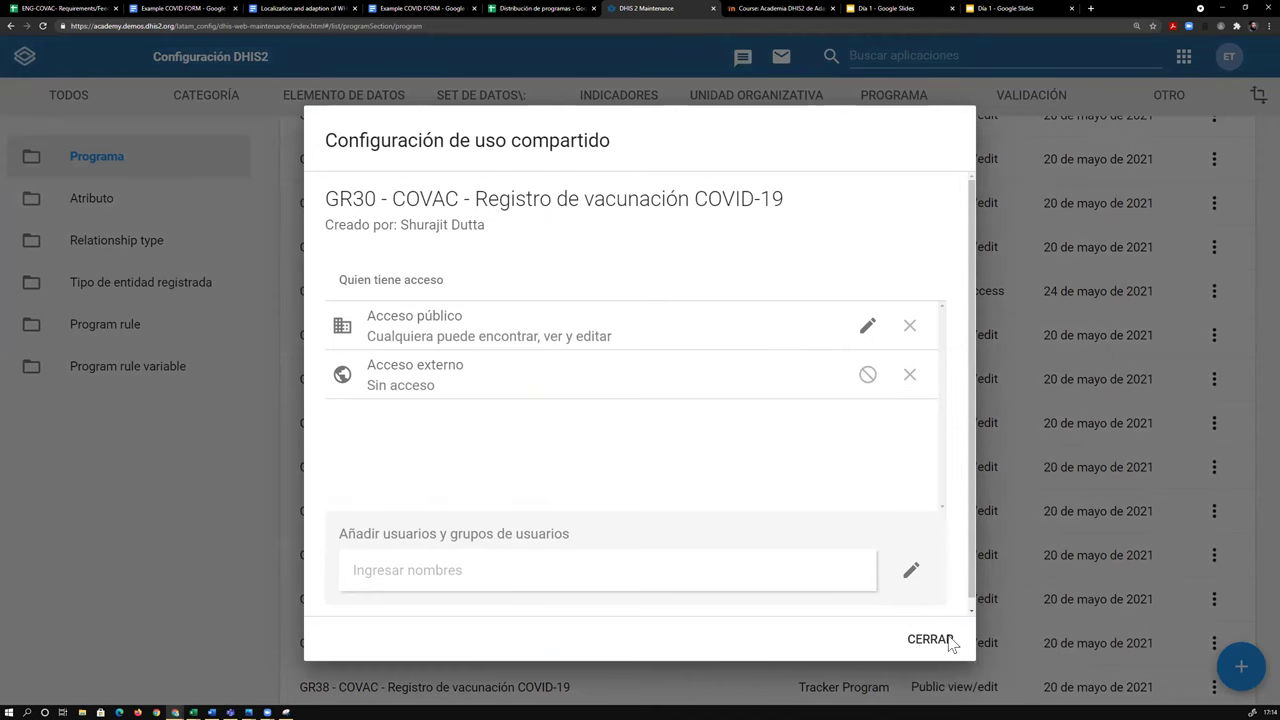
left_click(929, 639)
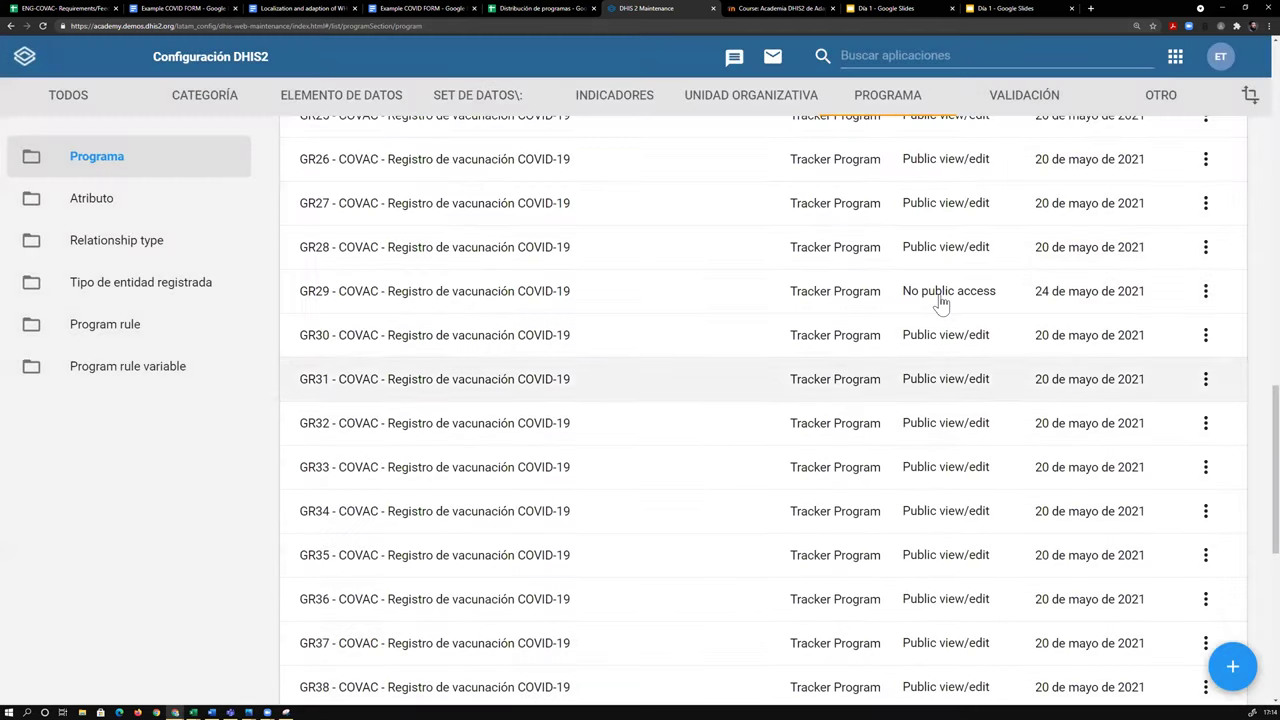
left_click(1206, 291)
left_click(1107, 345)
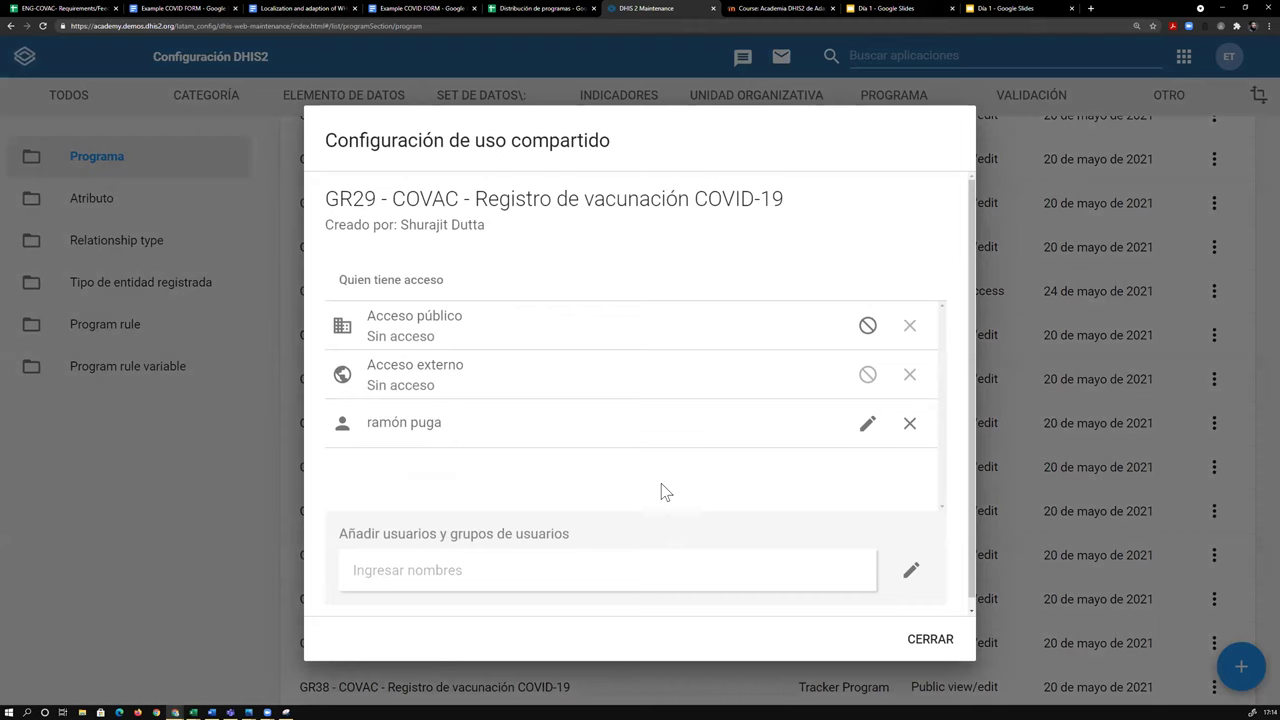
left_click(912, 634)
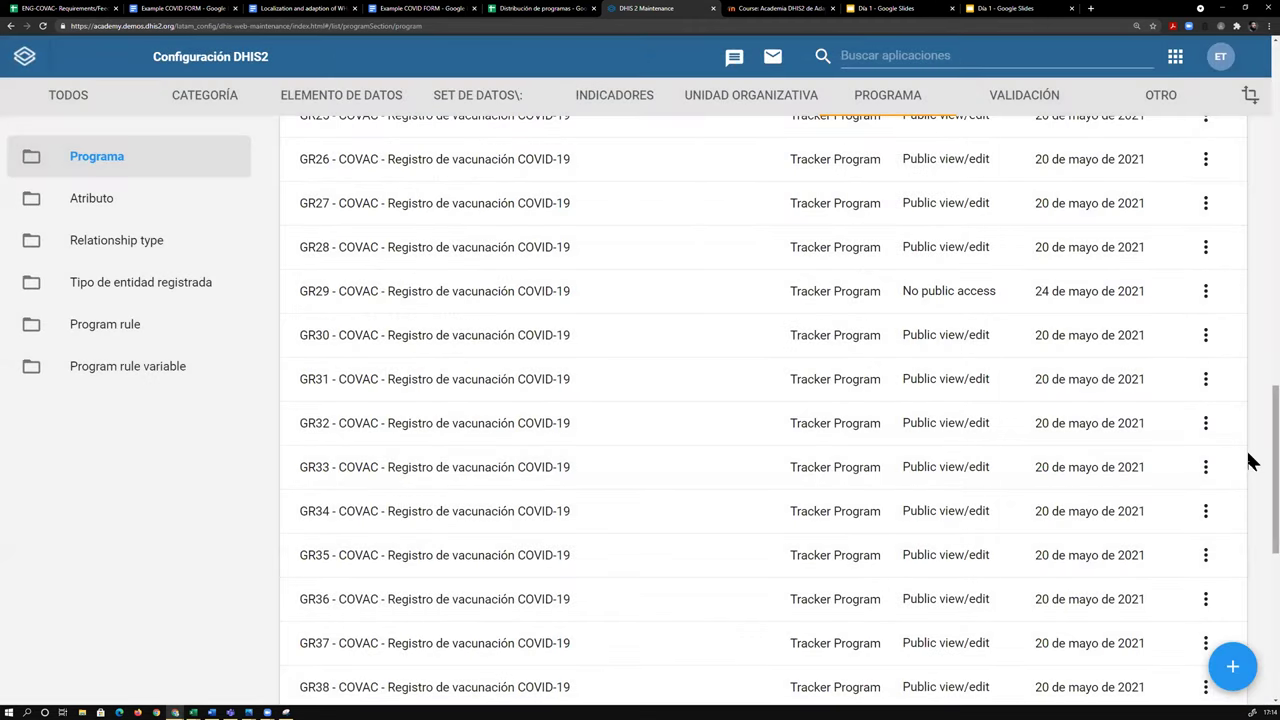
scroll(1248, 470, "down", 1)
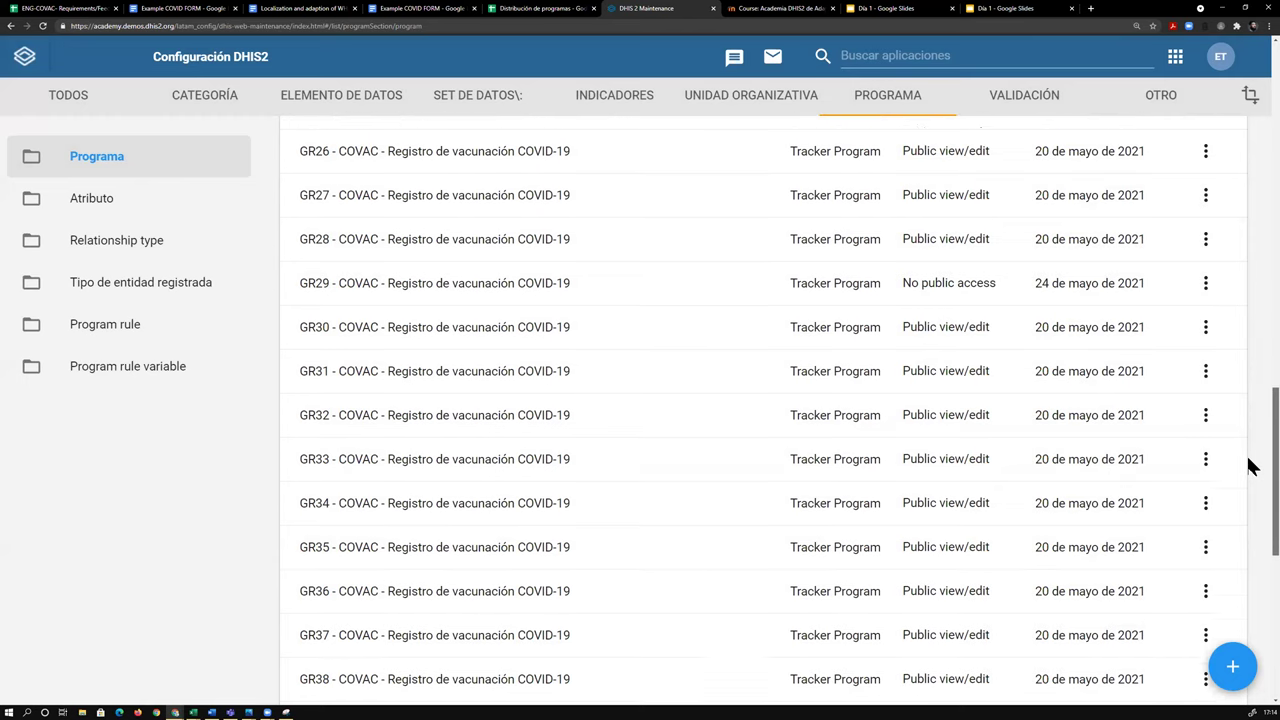
scroll(1248, 484, "down", 2)
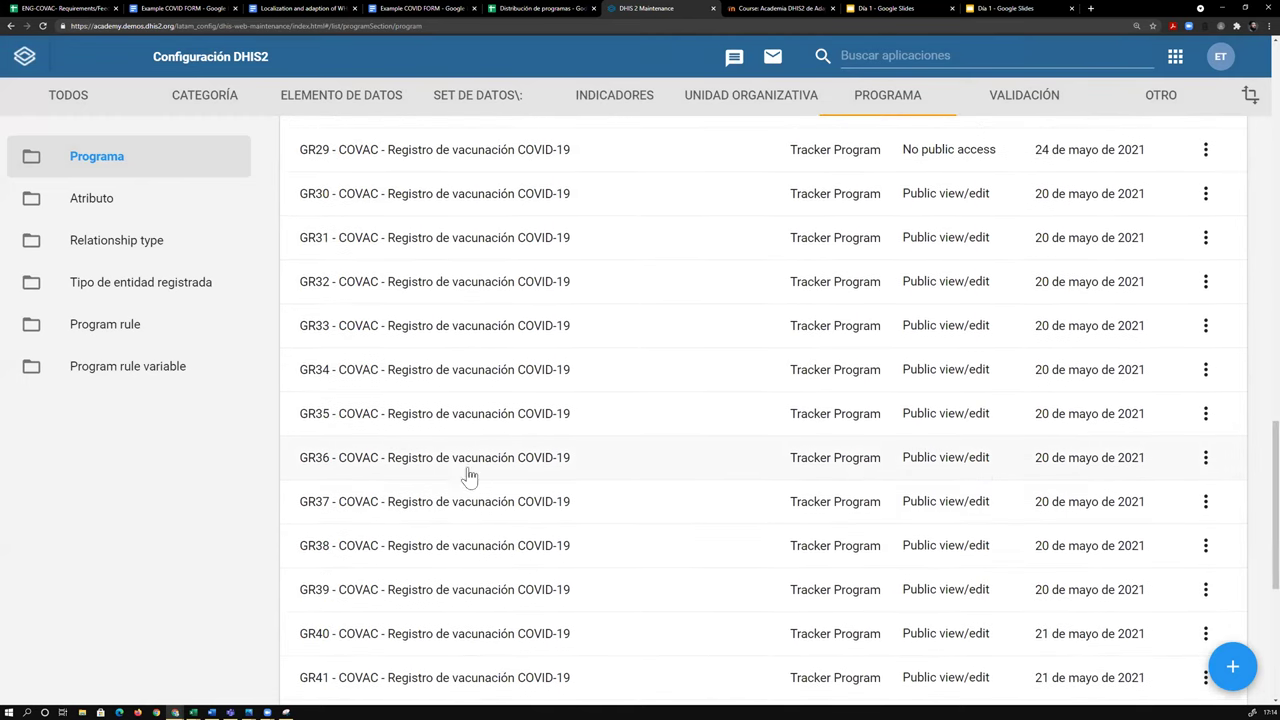
left_click(1205, 460)
left_click(1100, 515)
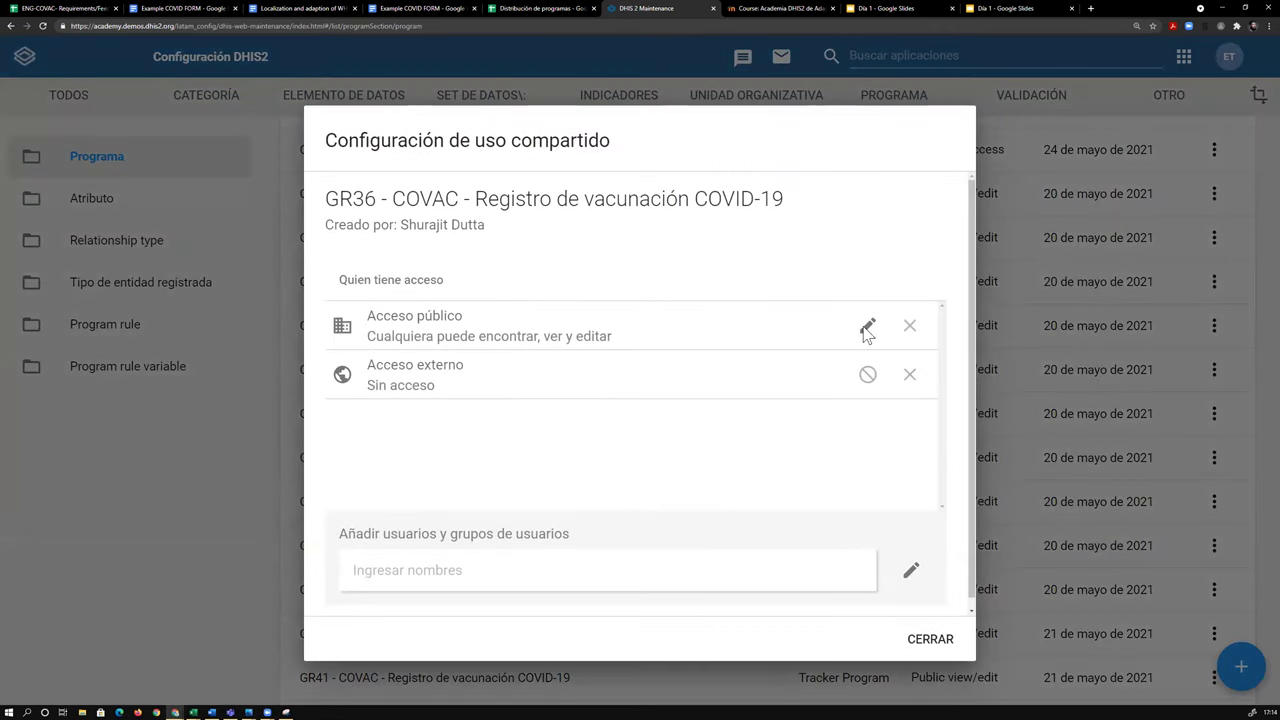
left_click(857, 330)
left_click(480, 503)
left_click(874, 333)
left_click(575, 470)
left_click(470, 568)
type("Cesa")
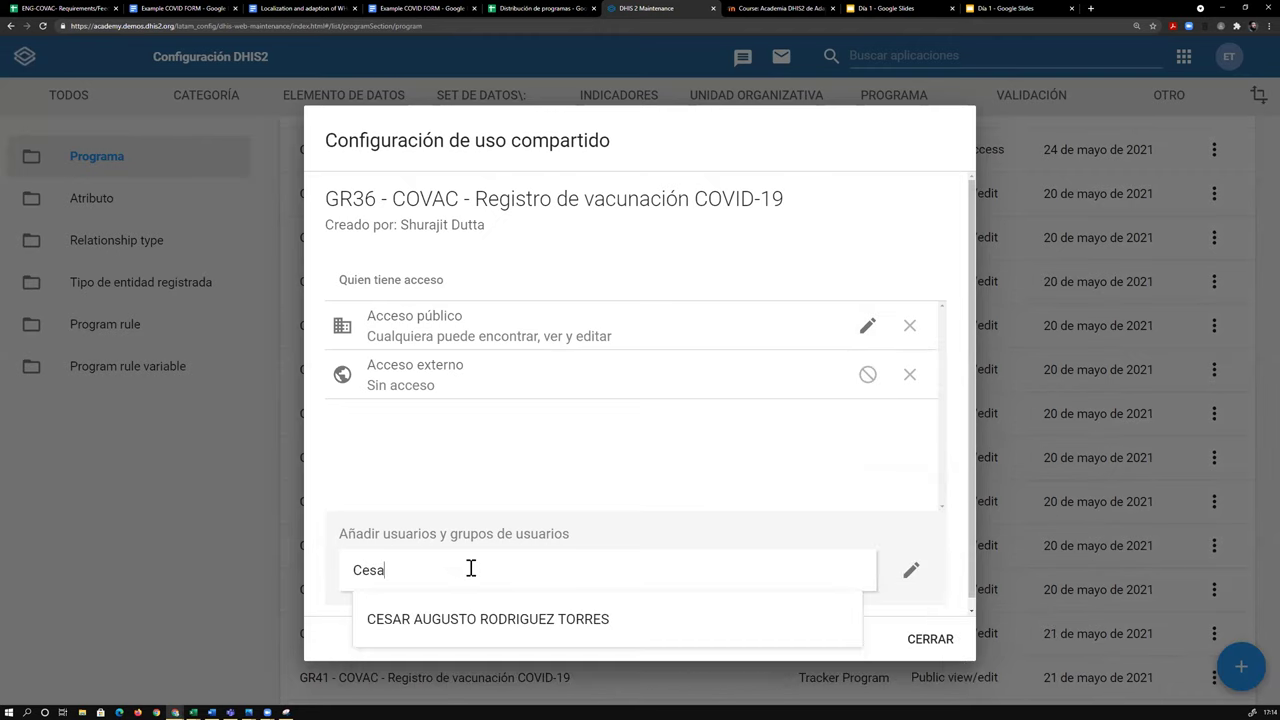
left_click(662, 448)
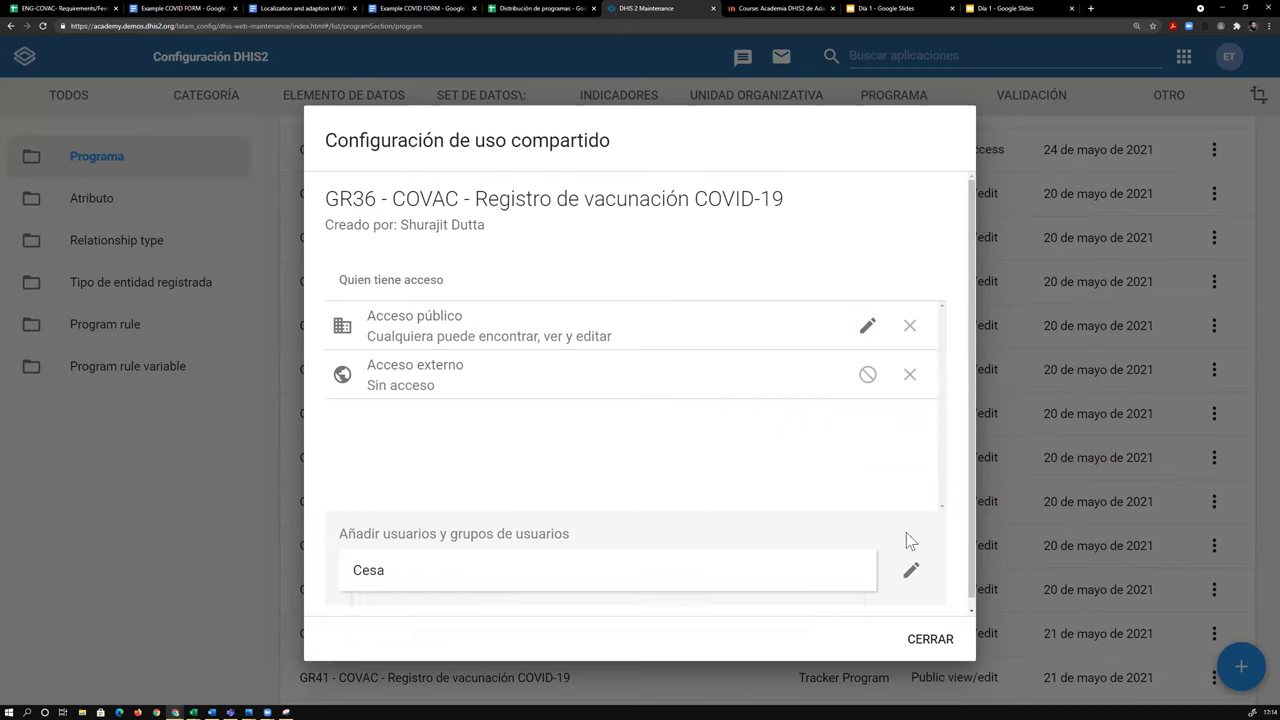
left_click(930, 640)
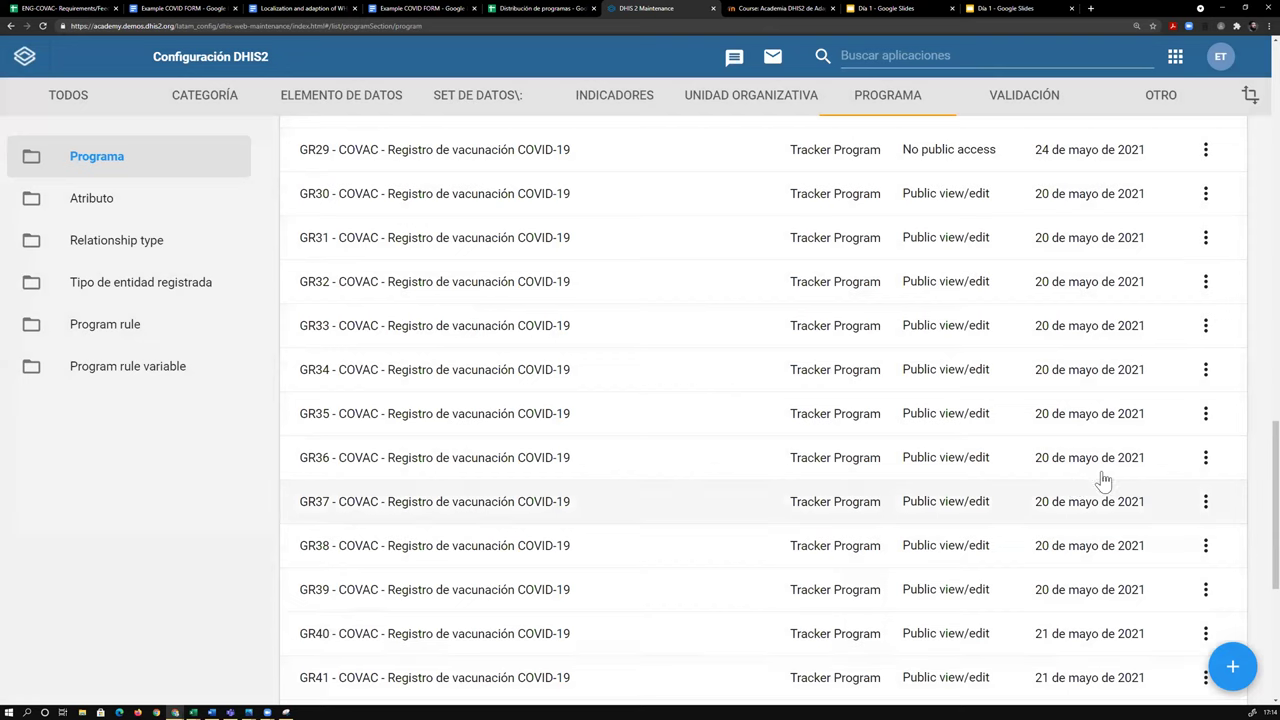
Step: Visit Tipo de entidad registrada, return to Programa, then show the Día 1 slides
scroll(1103, 481, "down", 5)
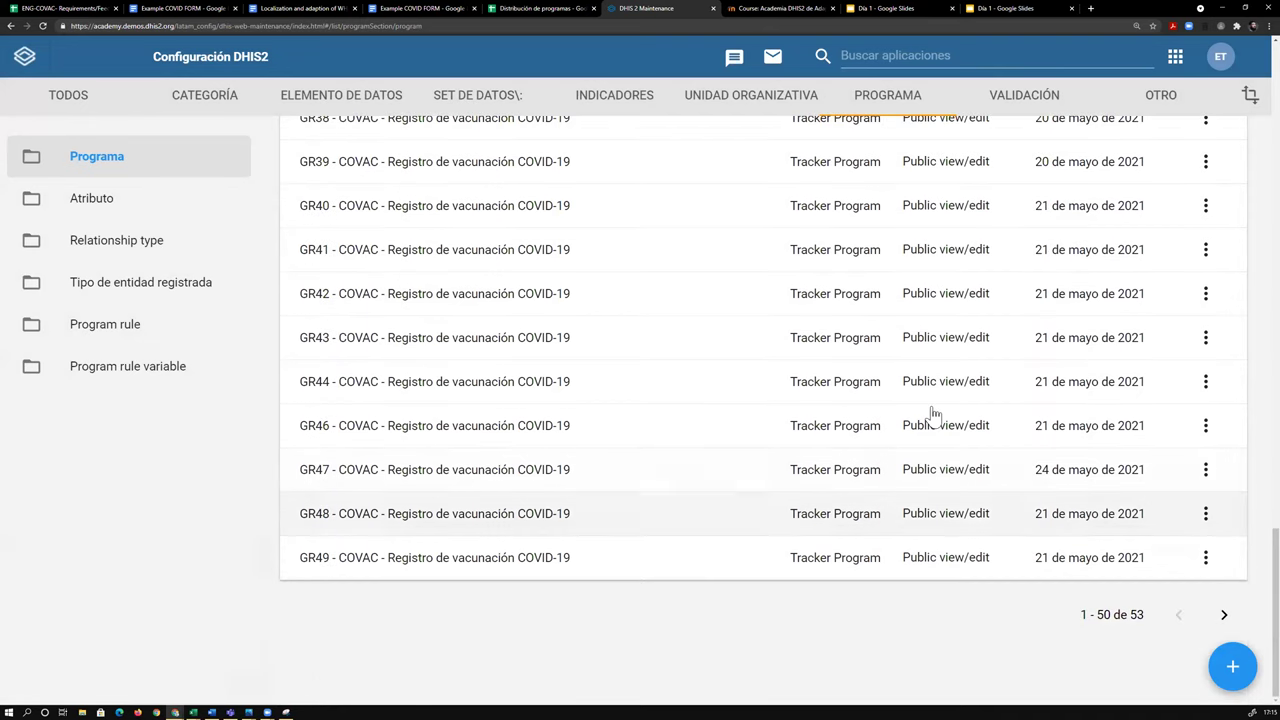
scroll(1008, 423, "up", 5)
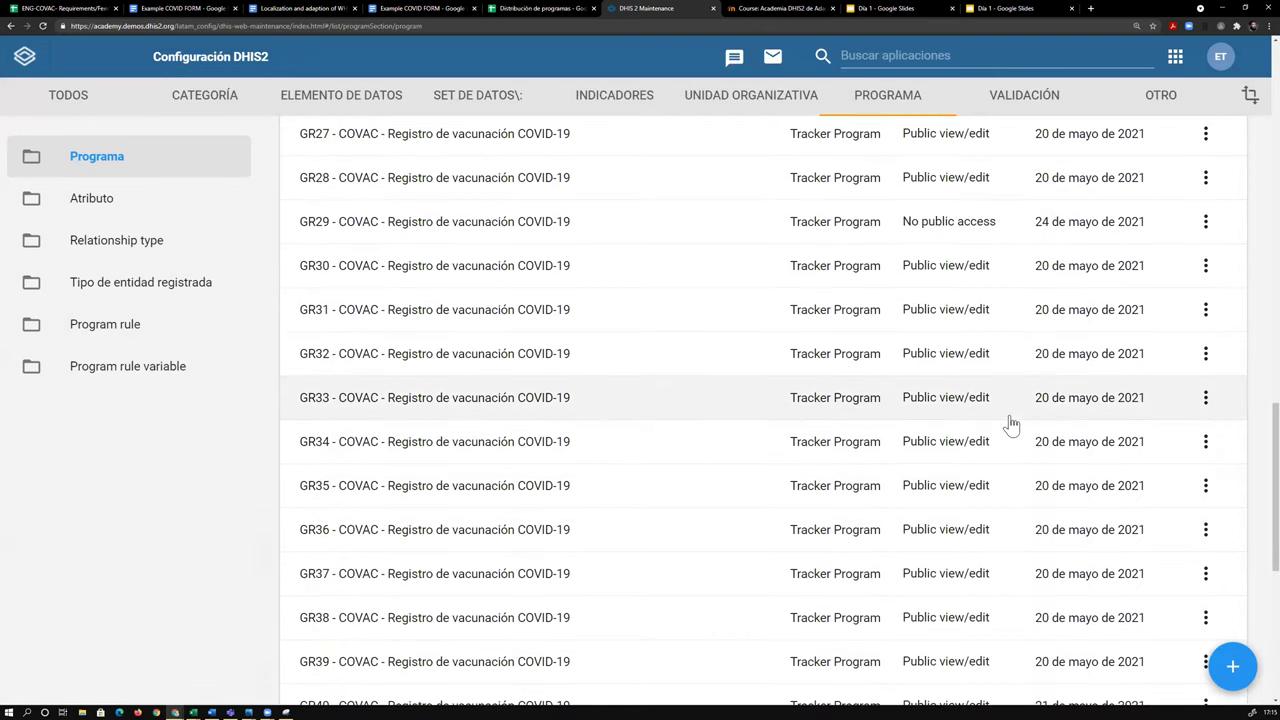
scroll(1012, 425, "up", 5)
scroll(1012, 425, "up", 10)
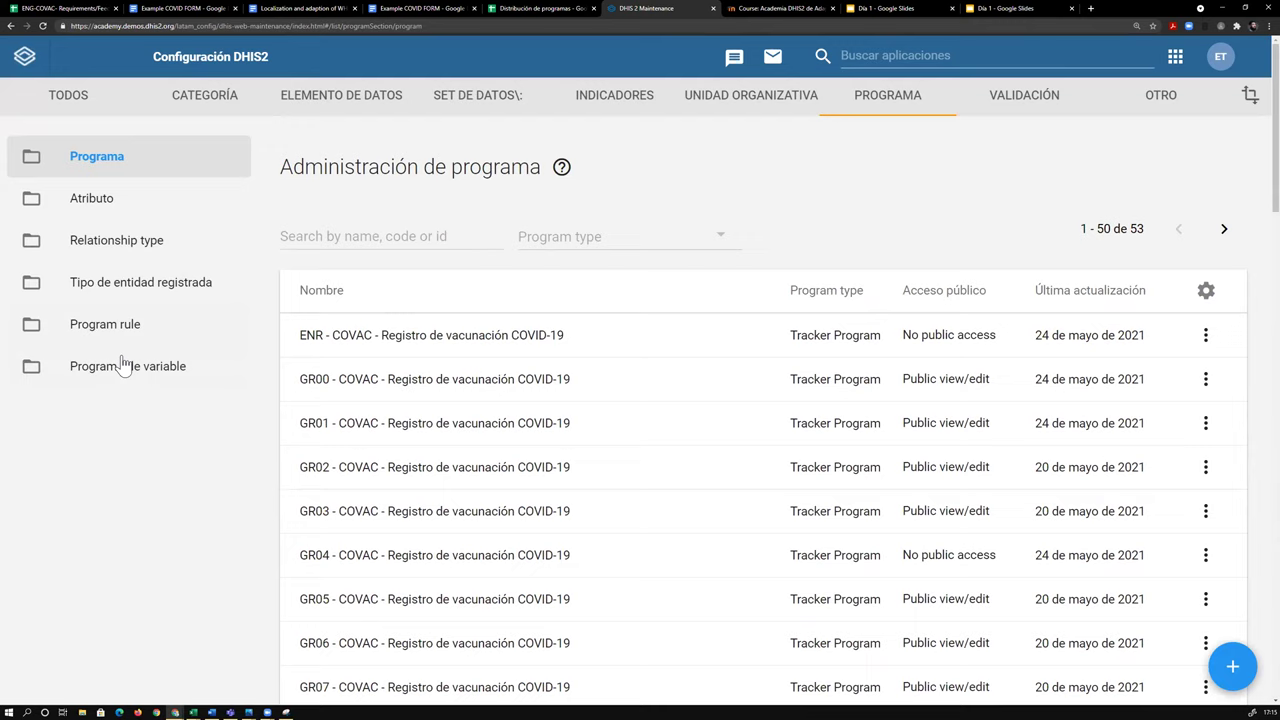
left_click(167, 301)
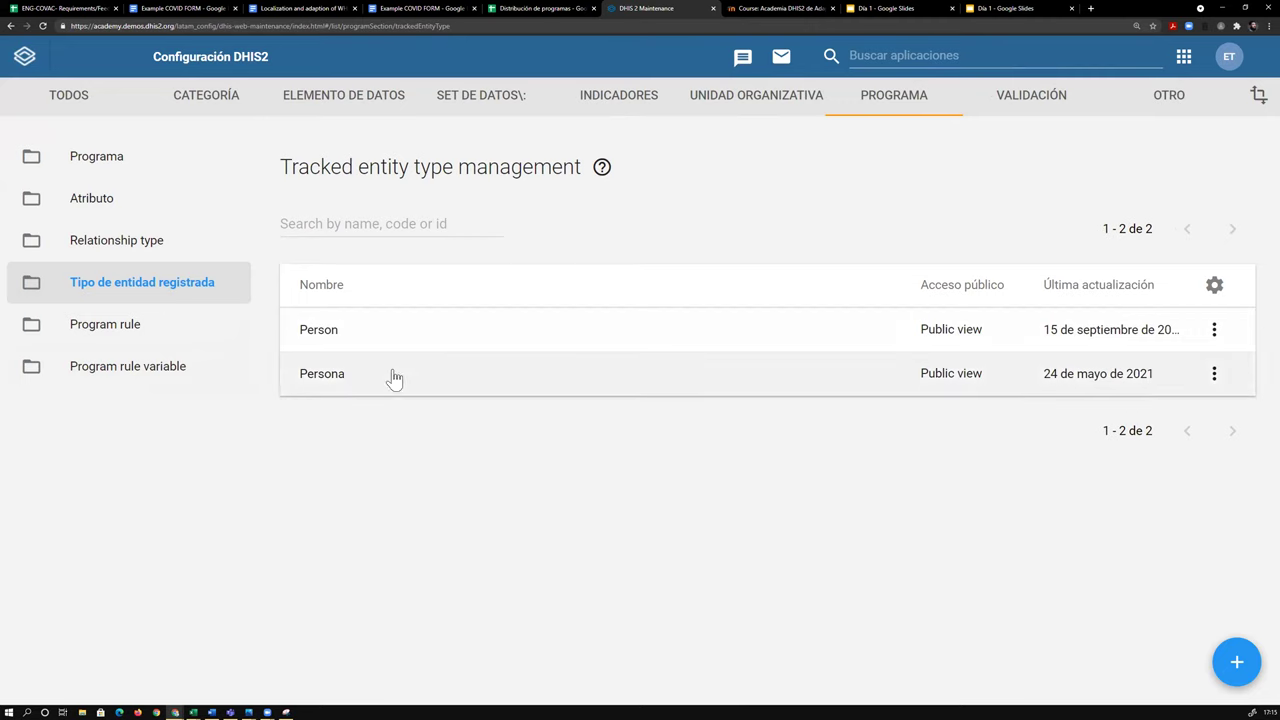
left_click(75, 165)
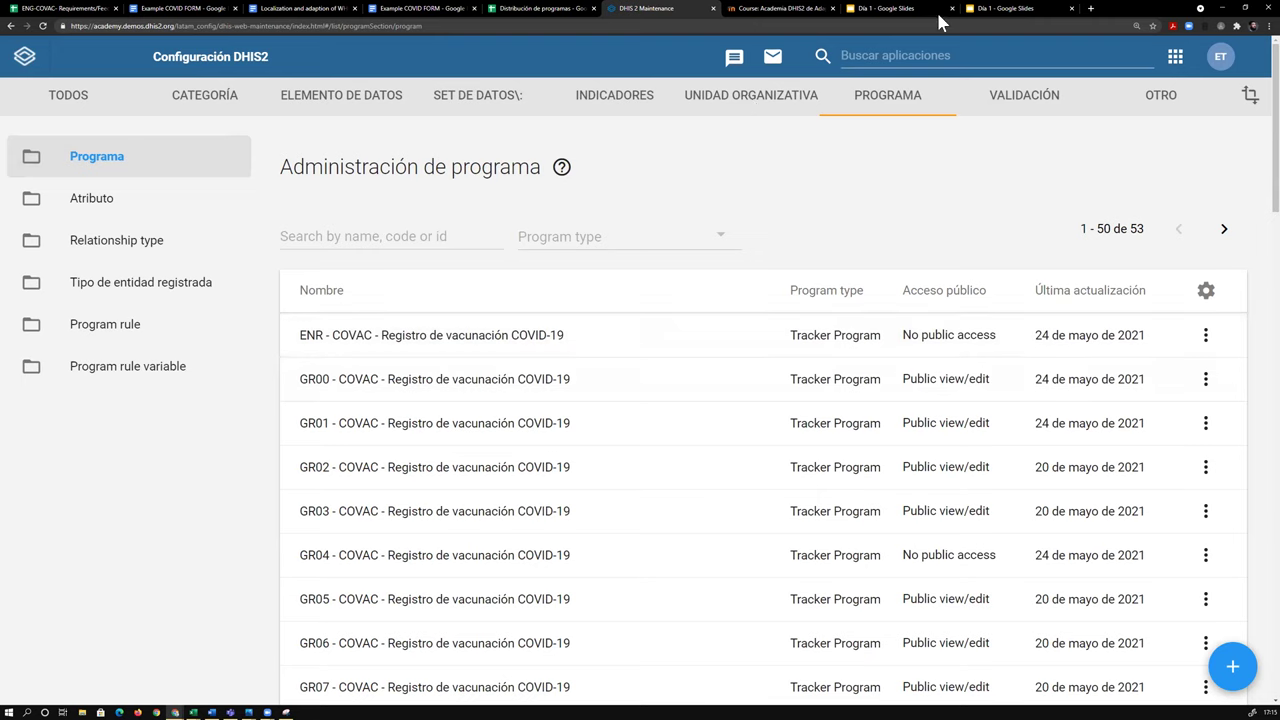
left_click(914, 9)
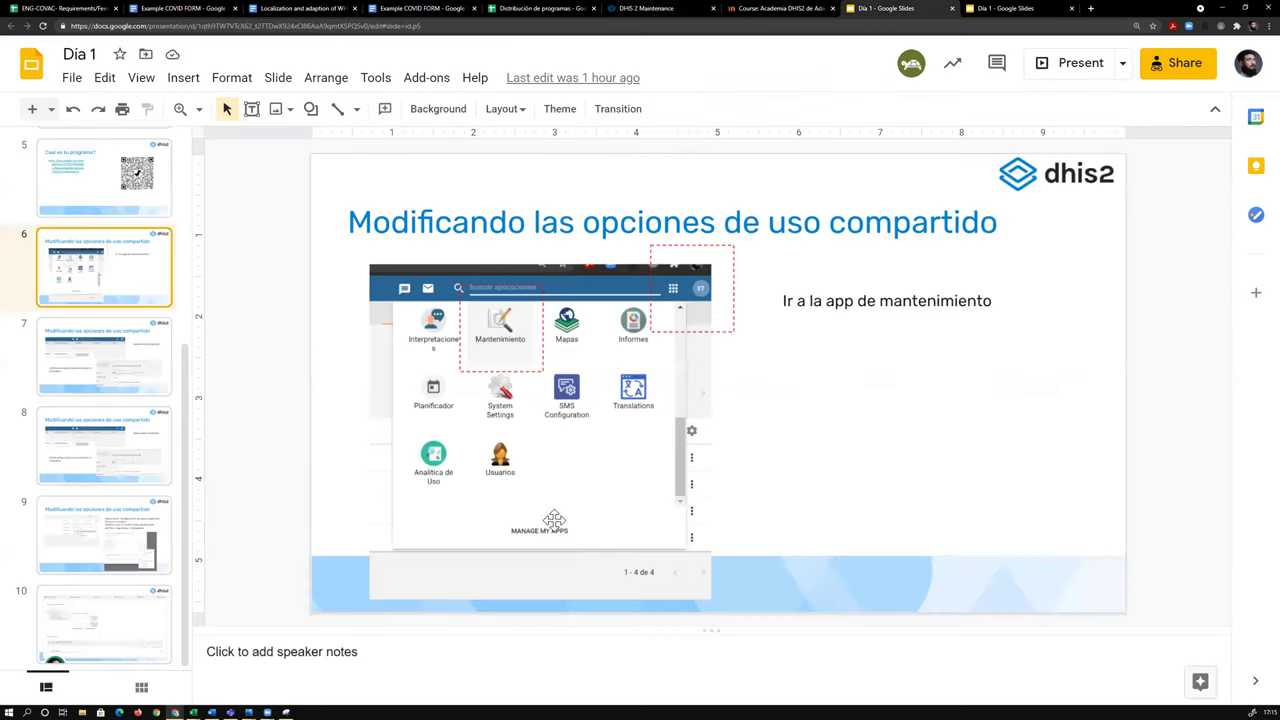
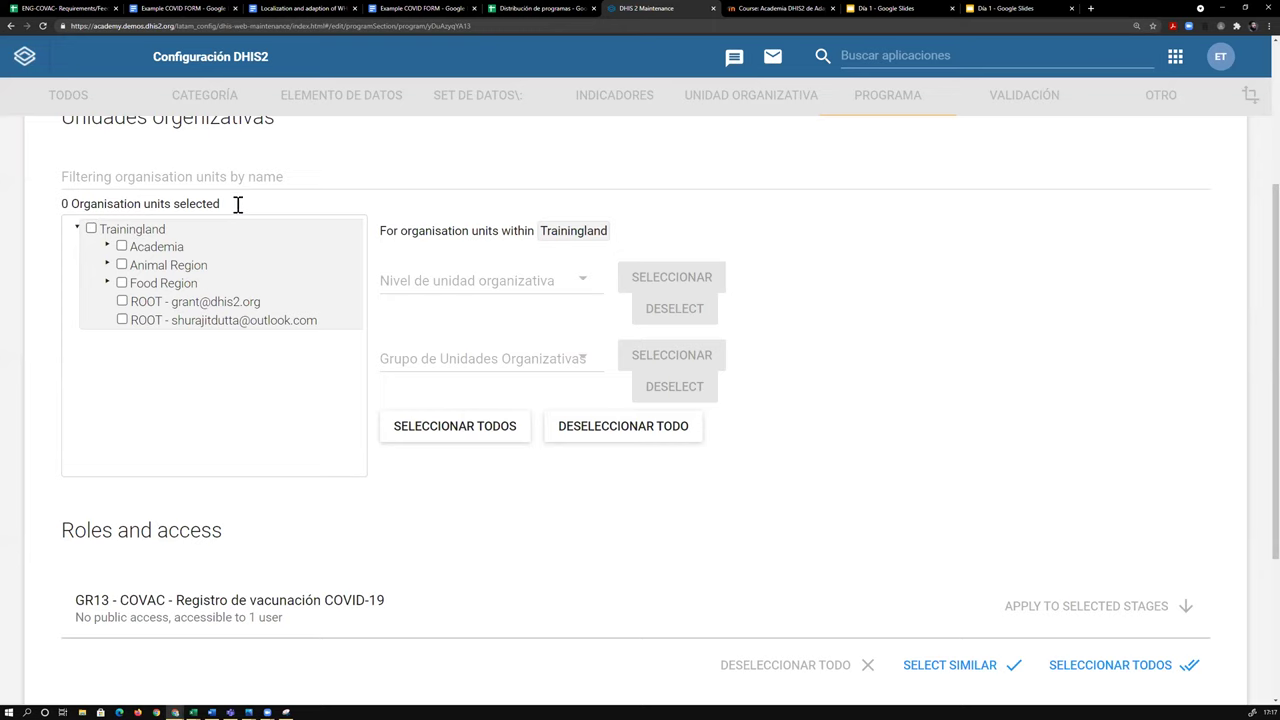
Step: Expand Academia to show AC_01–AC_19, then tick and untick the GR13 - Vacunación stage
left_click(85, 200)
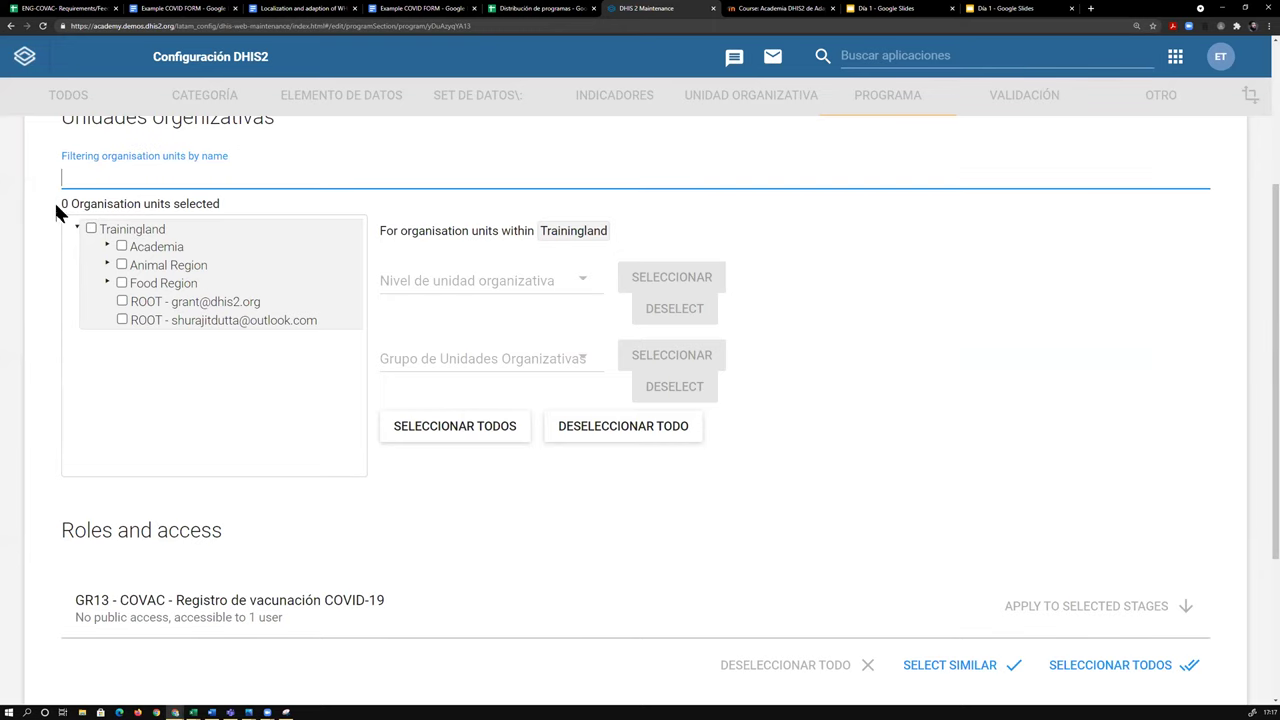
left_click(56, 205)
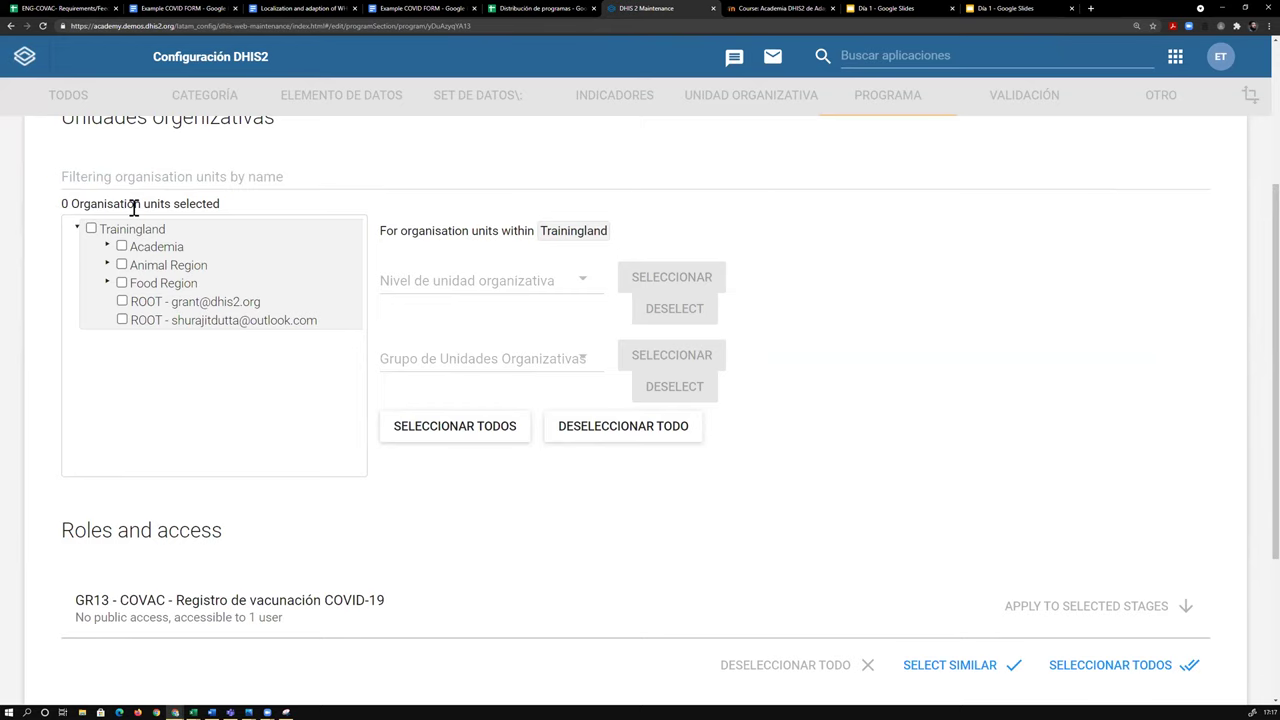
left_click(107, 246)
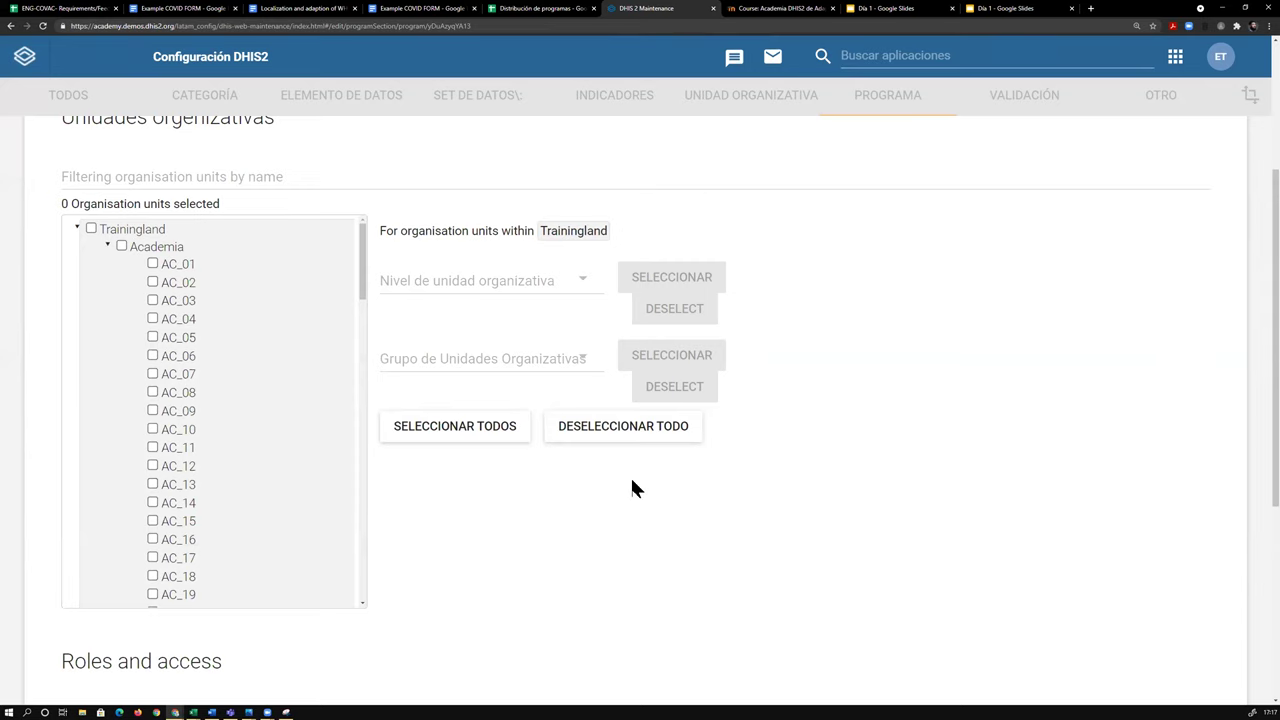
scroll(632, 487, "down", 4)
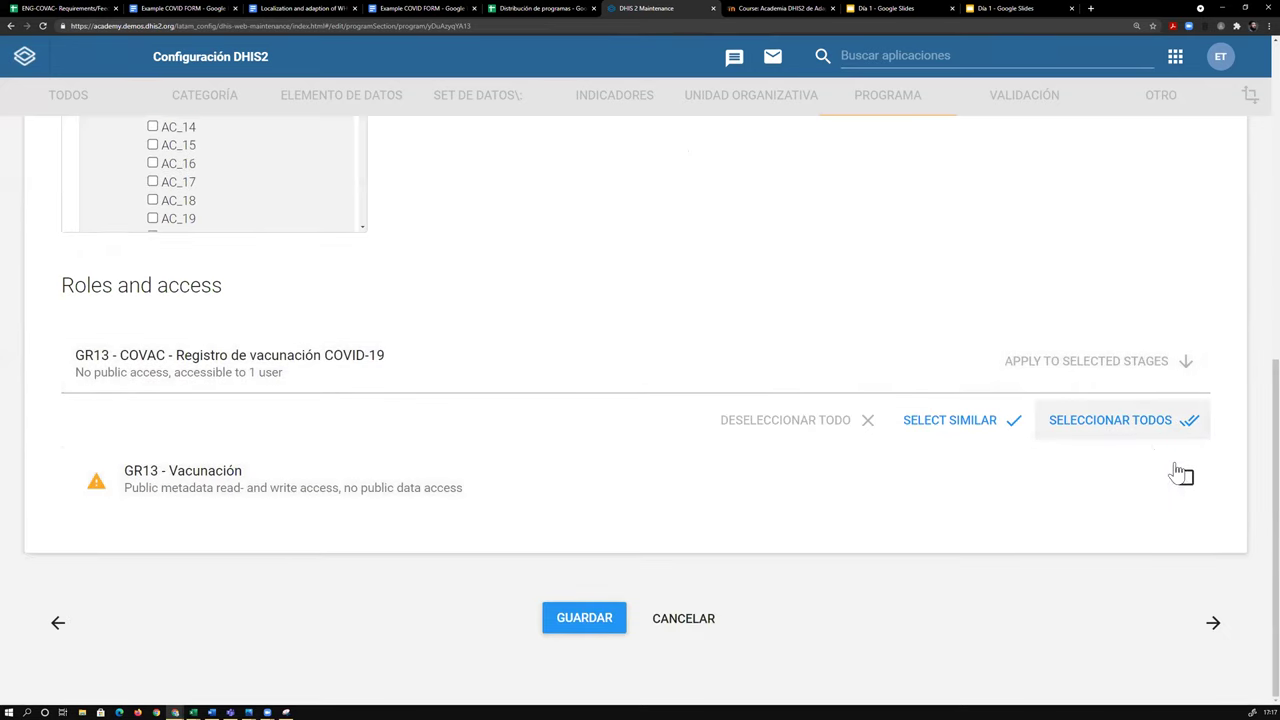
left_click(1185, 477)
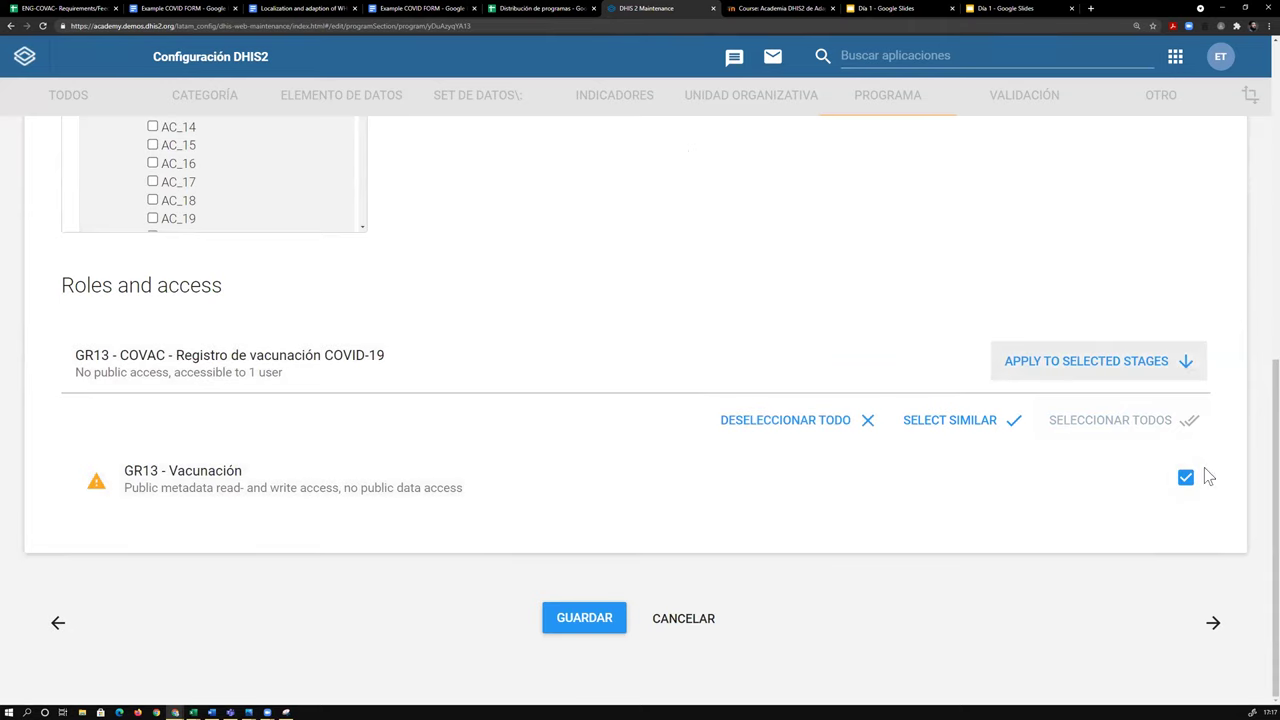
left_click(1185, 477)
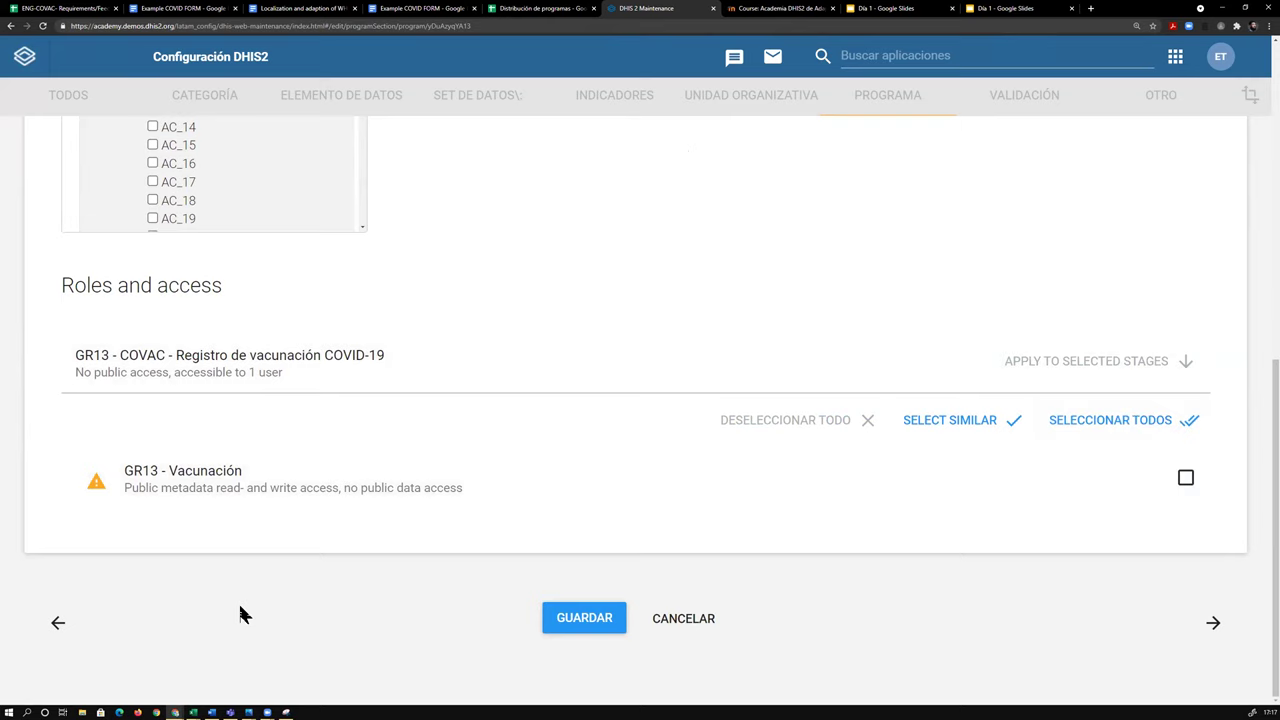
Step: Glance at the DHIS2 apps list without choosing one, then switch to Slack #fundamentos
left_click(890, 55)
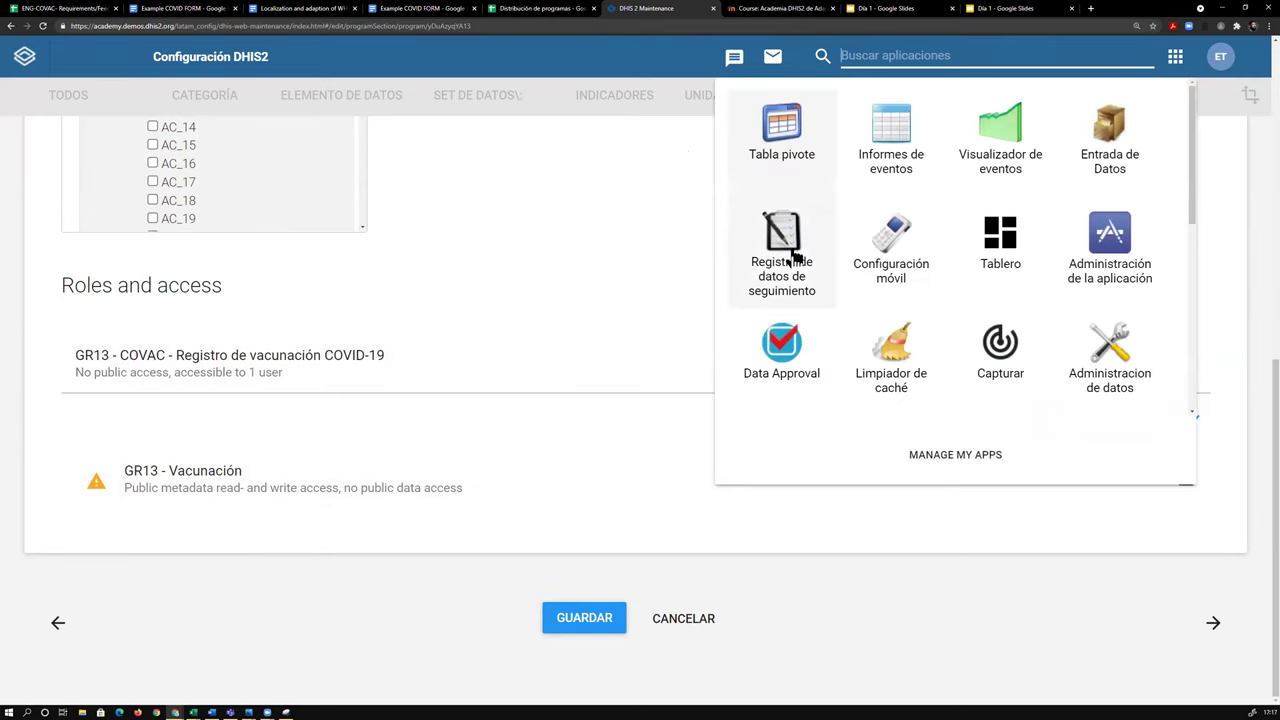
left_click(496, 214)
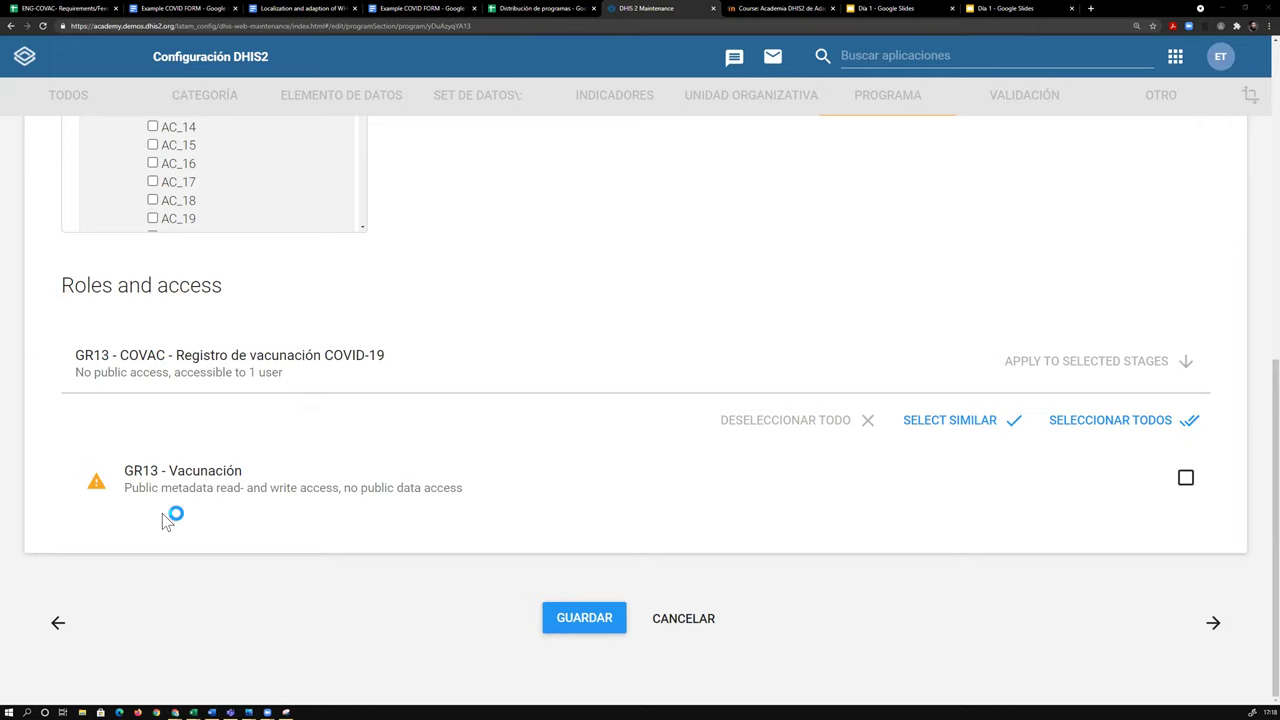
key("alt+Tab")
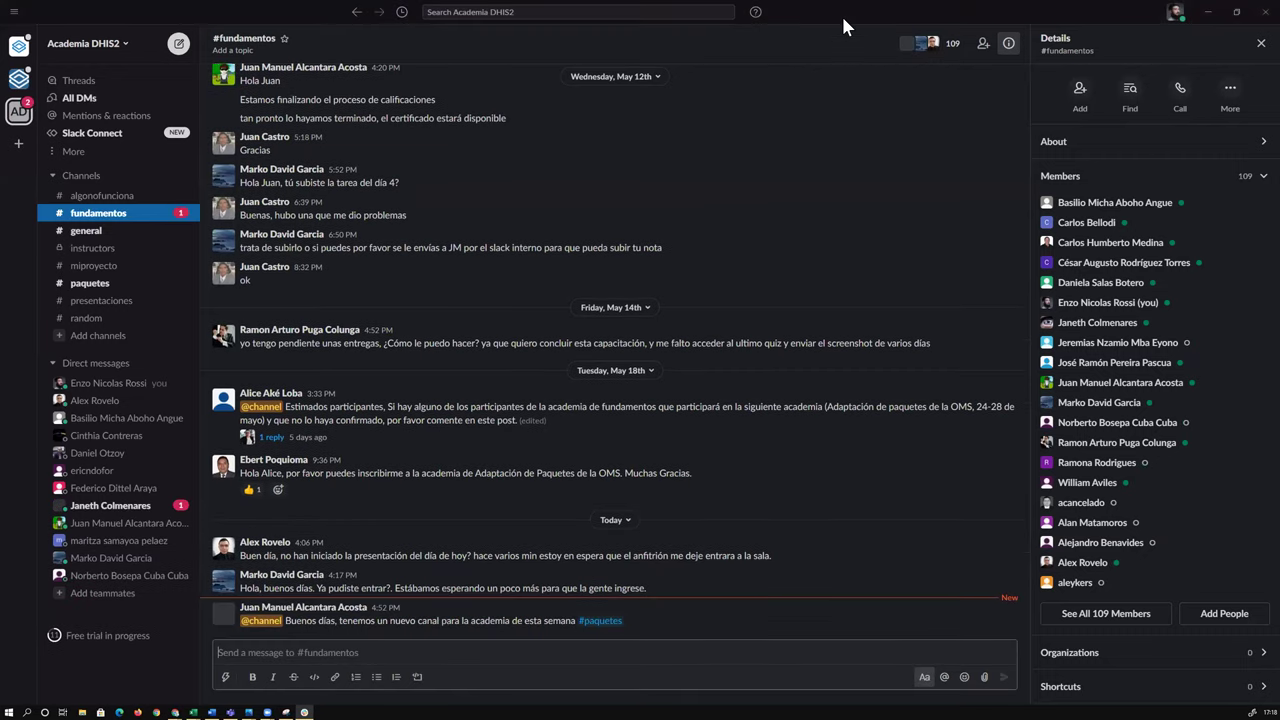
Step: Return from Slack to GR13 - Vacunación's roles and access settings in DHIS2 Maintenance
key("alt+Tab")
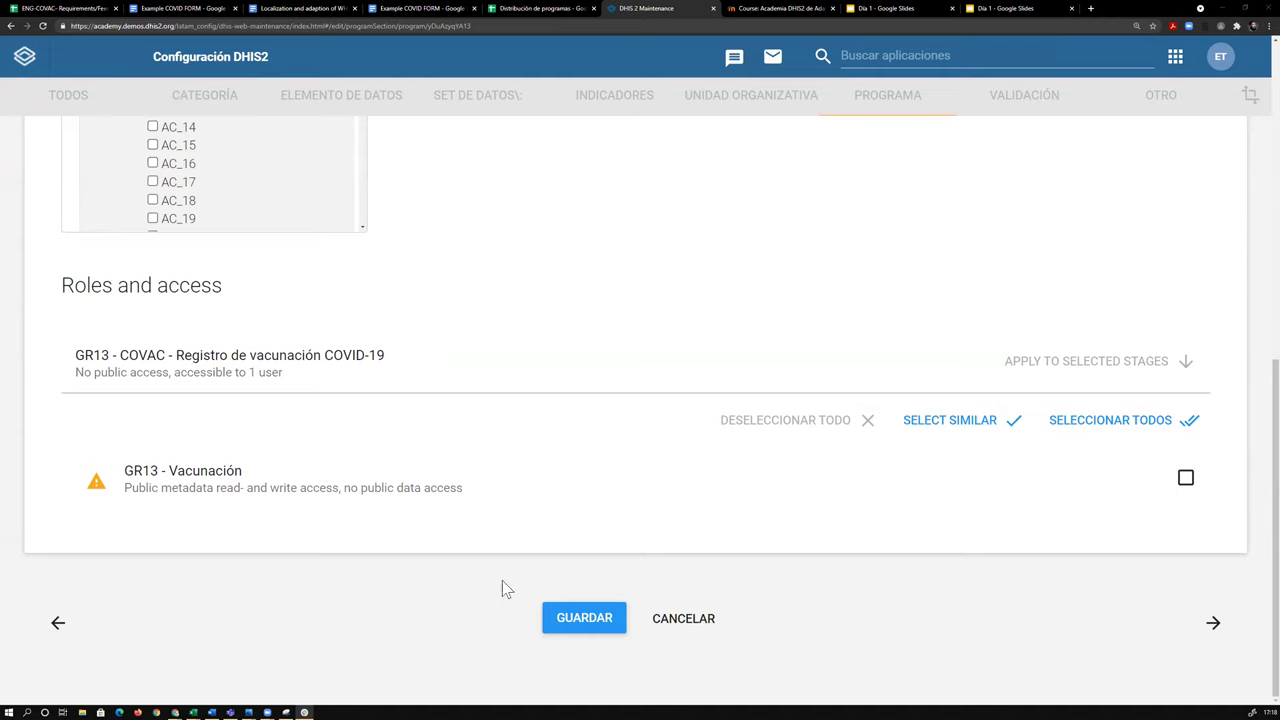
Step: Leave the GR13 - Vacunación stage form and return to the Program stages list
scroll(651, 400, "up", 1)
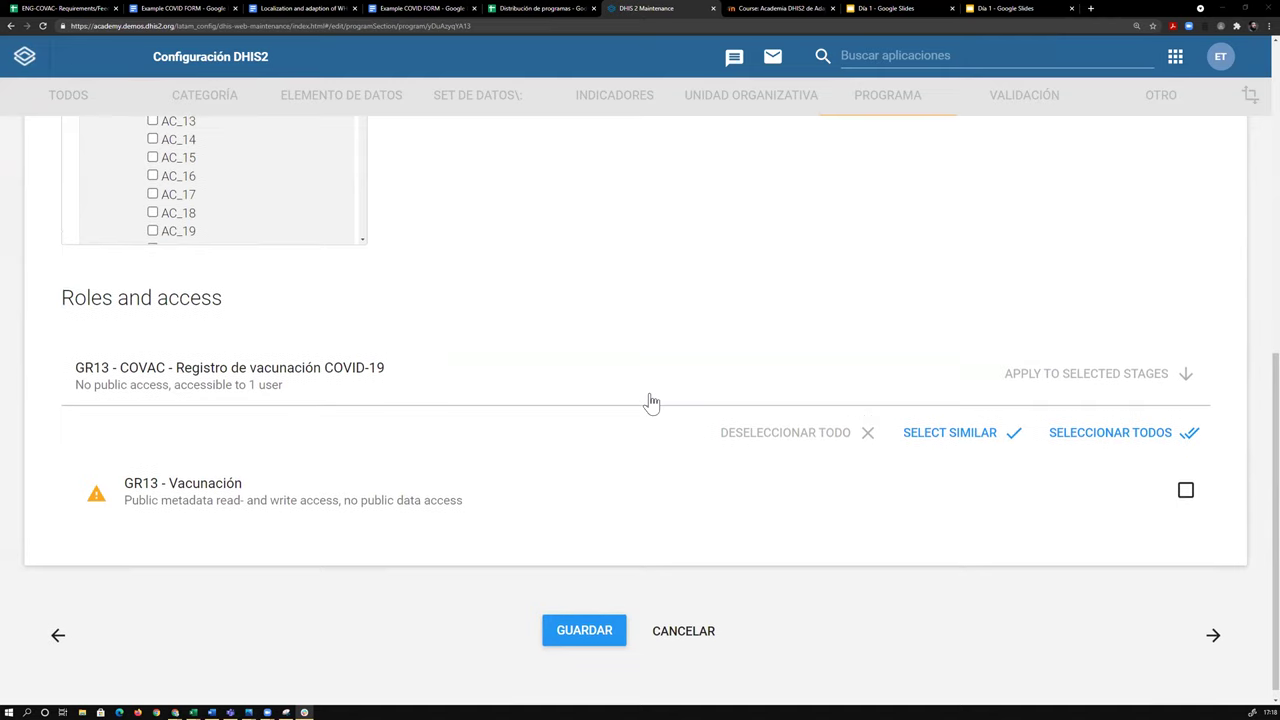
scroll(94, 494, "down", 1)
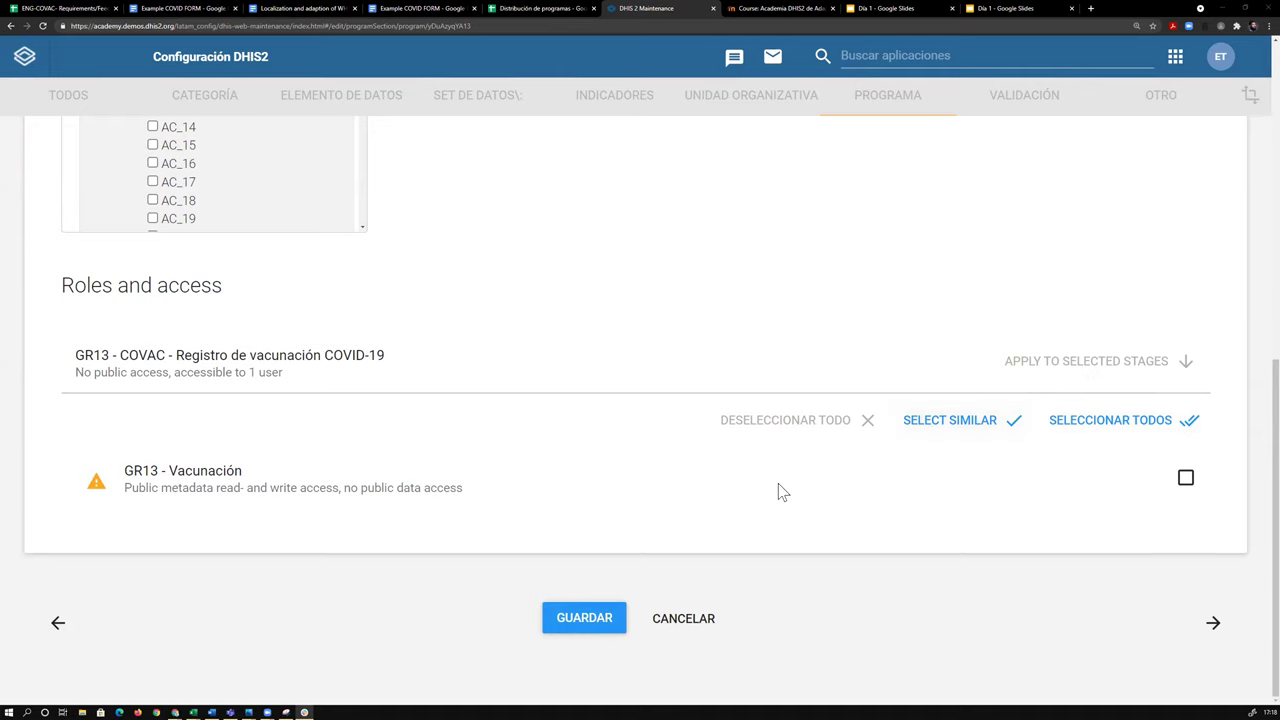
left_click(55, 624)
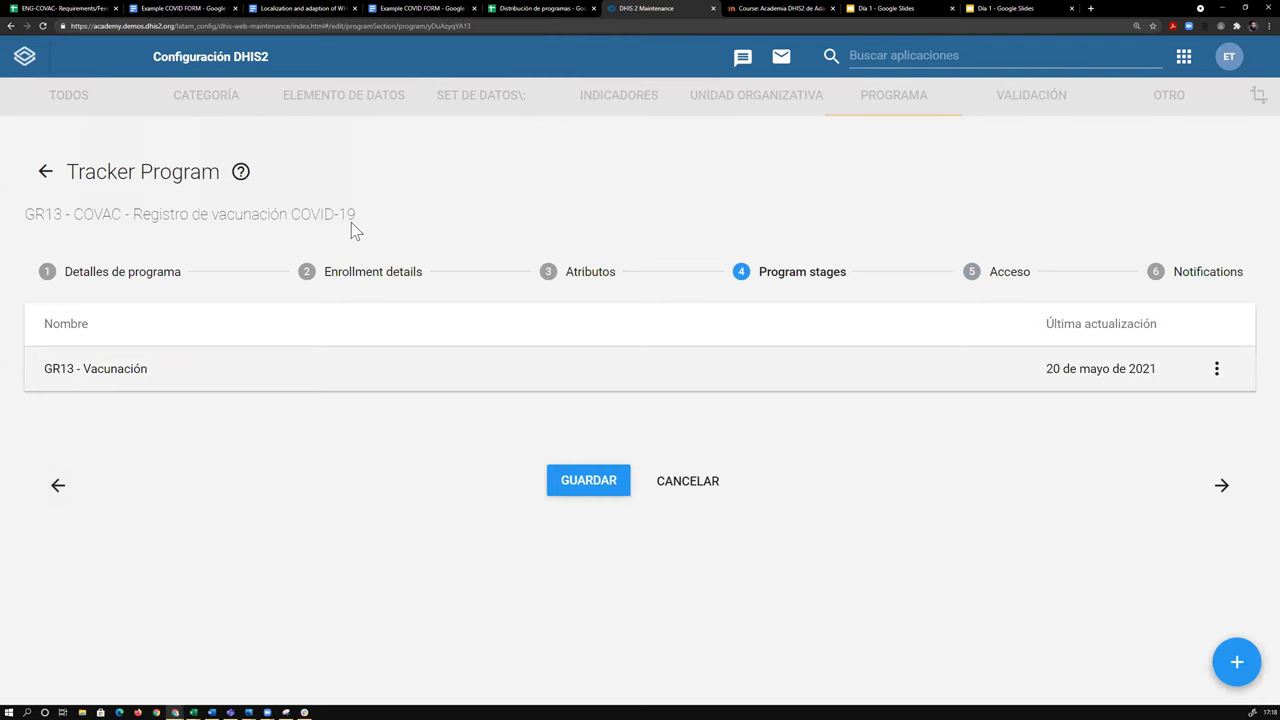
Step: Review the GR13 - COVAC program's user sharing and access levels unchanged, then open its edit form
left_click(45, 171)
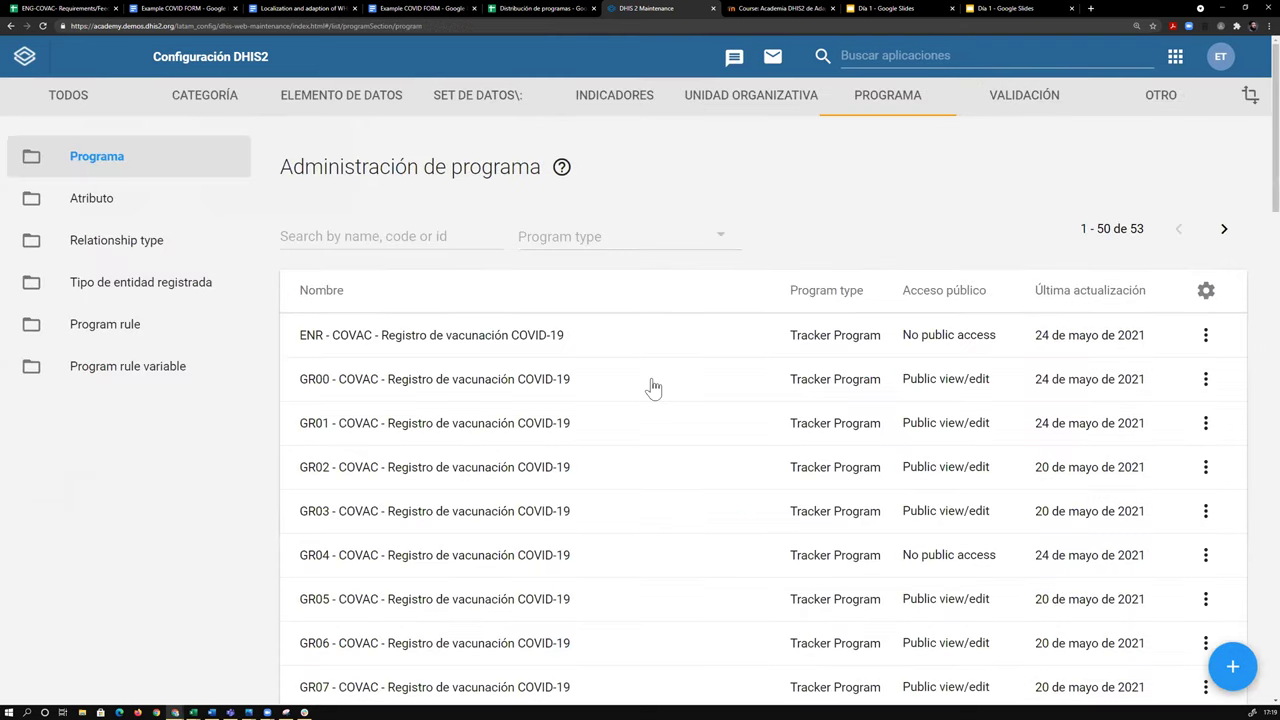
scroll(652, 387, "down", 2)
scroll(680, 606, "down", 3)
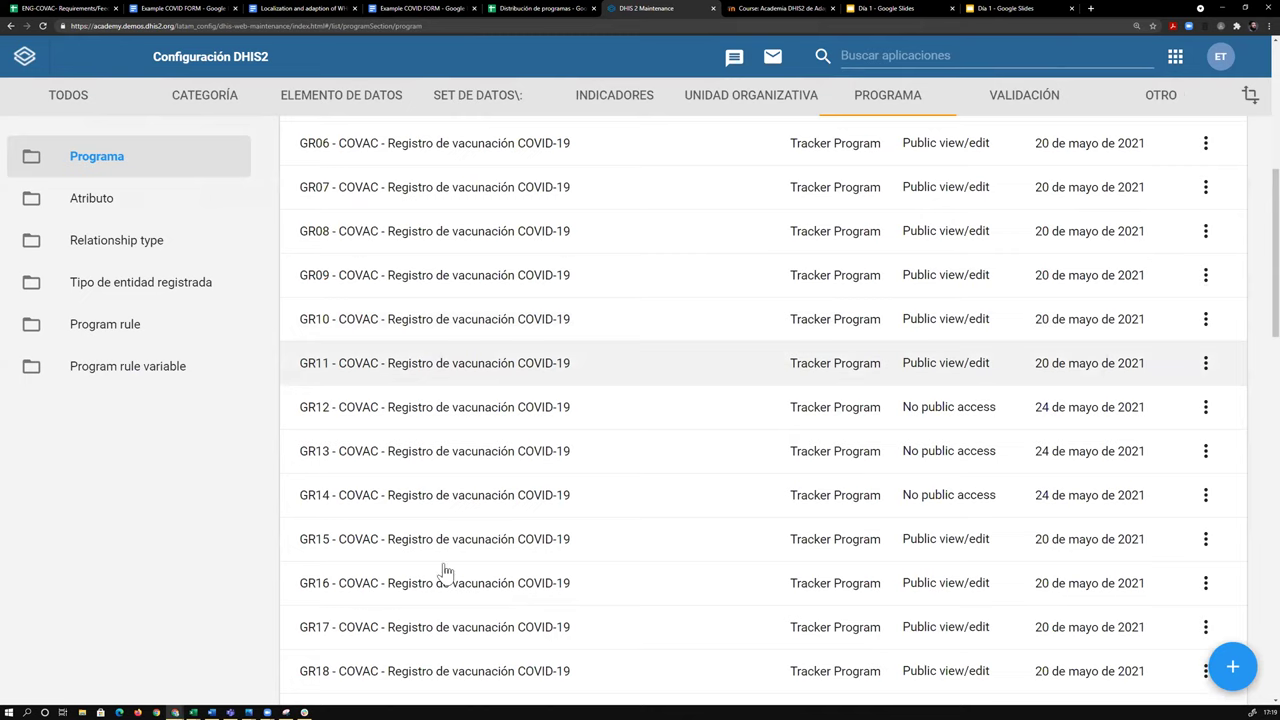
left_click(1206, 451)
left_click(1062, 514)
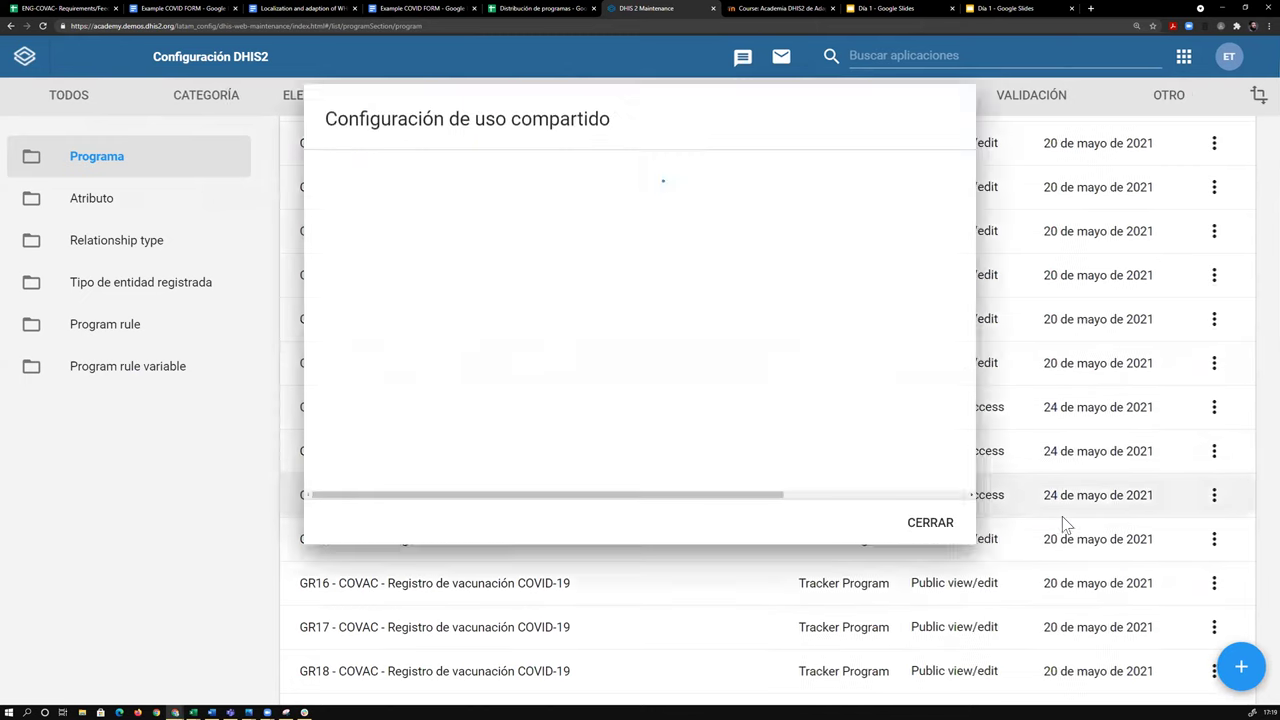
left_click(868, 427)
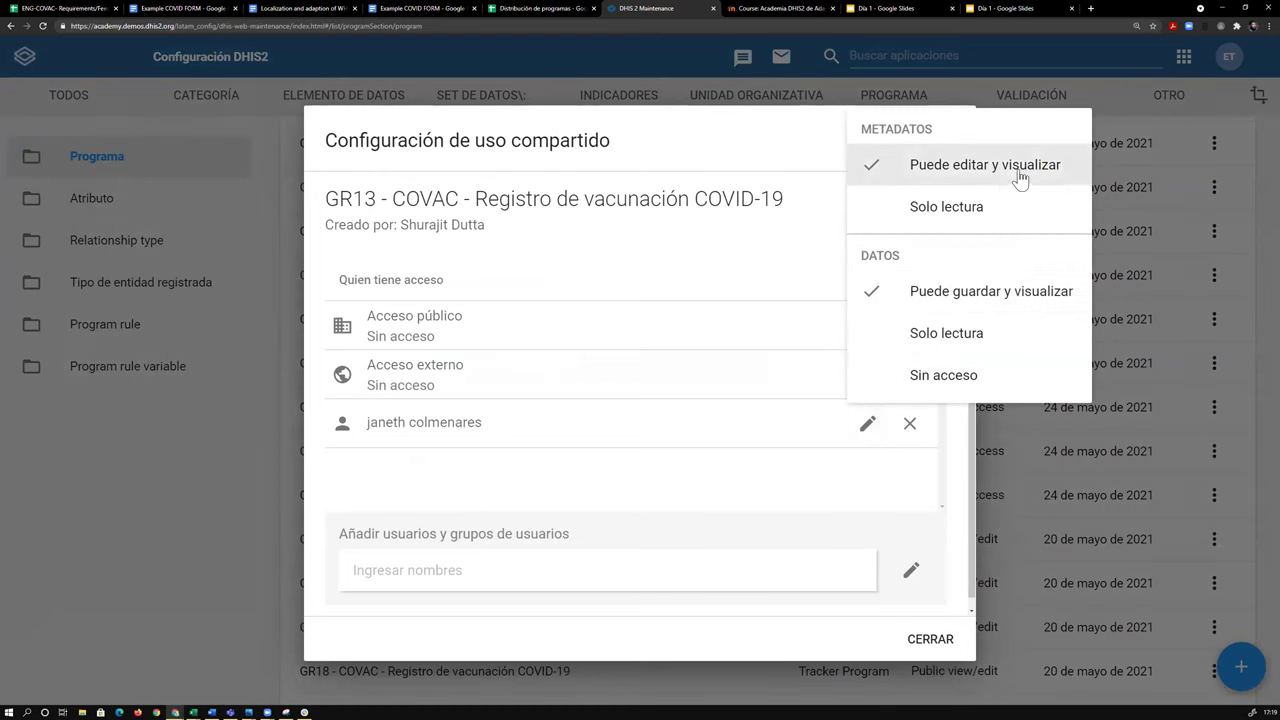
left_click(915, 647)
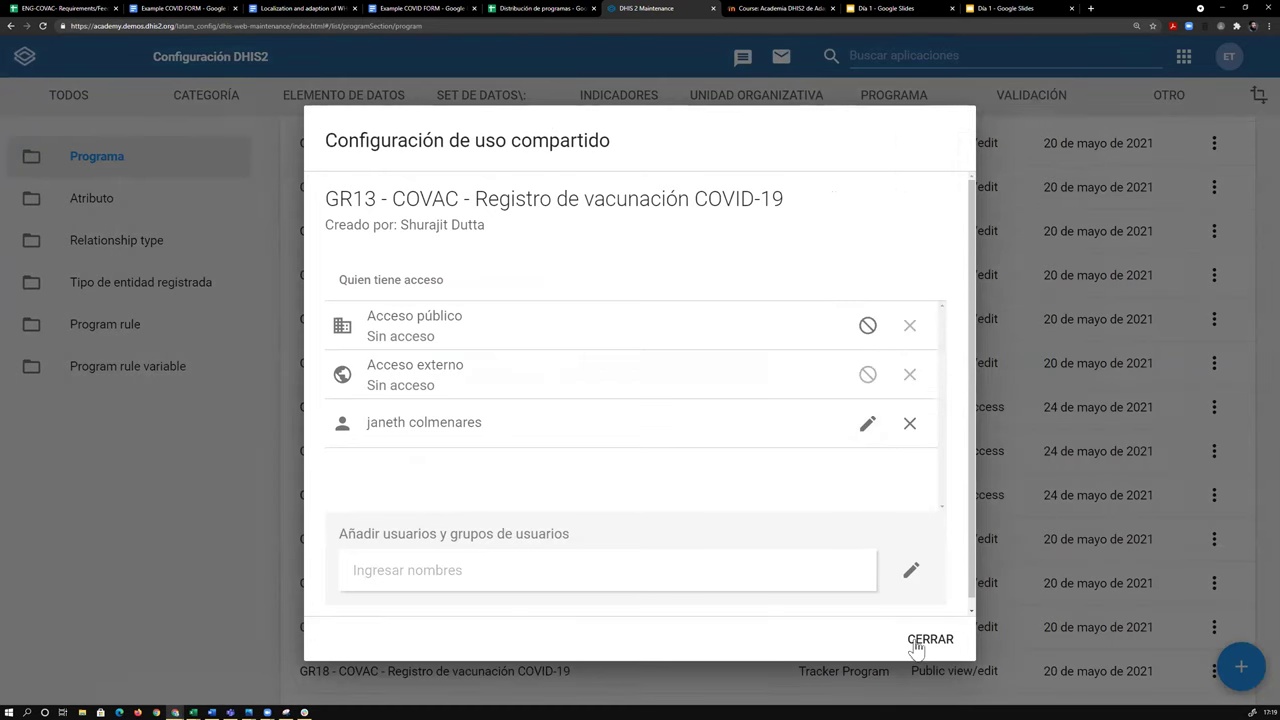
left_click(915, 645)
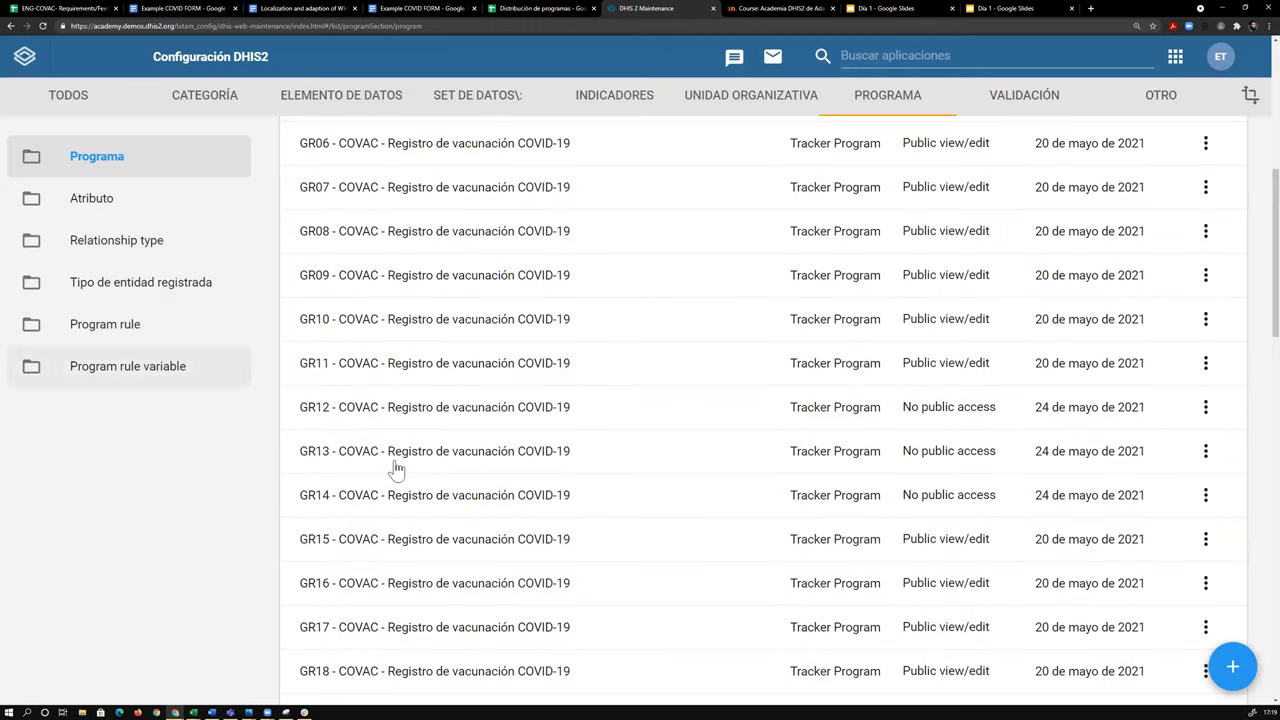
left_click(398, 463)
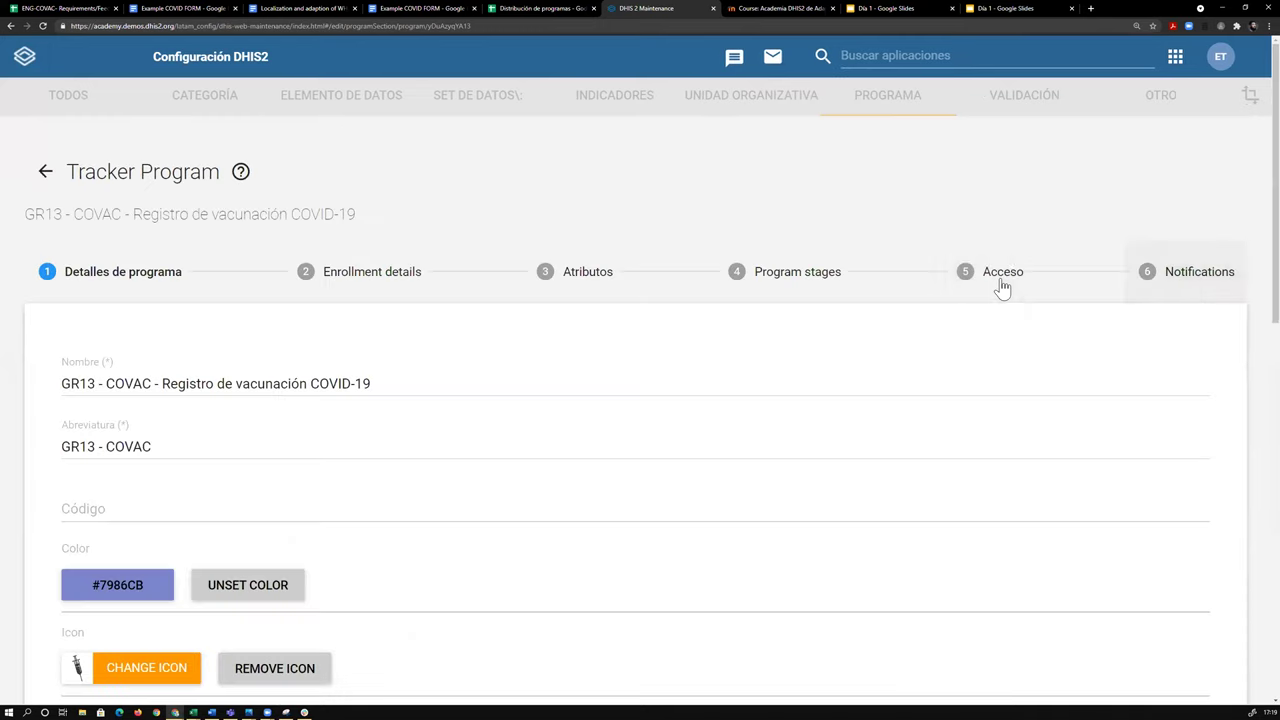
Step: In GR13's Acceso step, expand Academia and assign organisation unit AC_13
left_click(1000, 280)
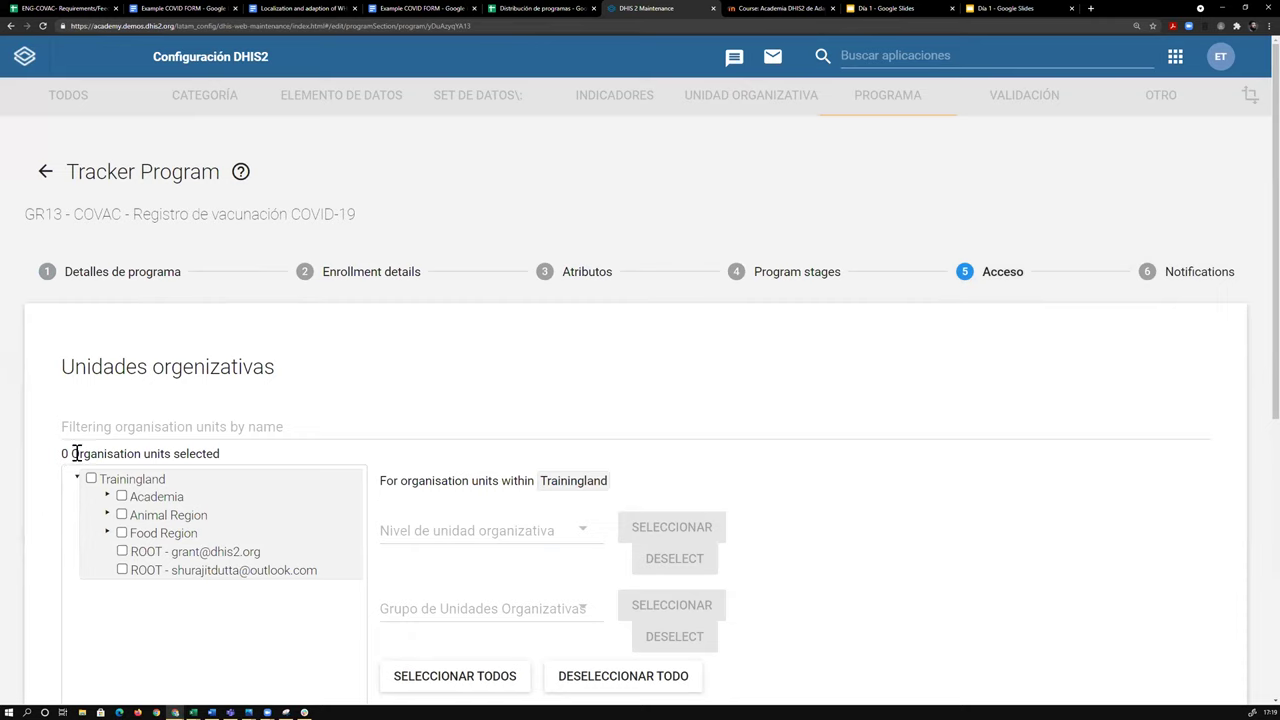
scroll(44, 195, "down", 3)
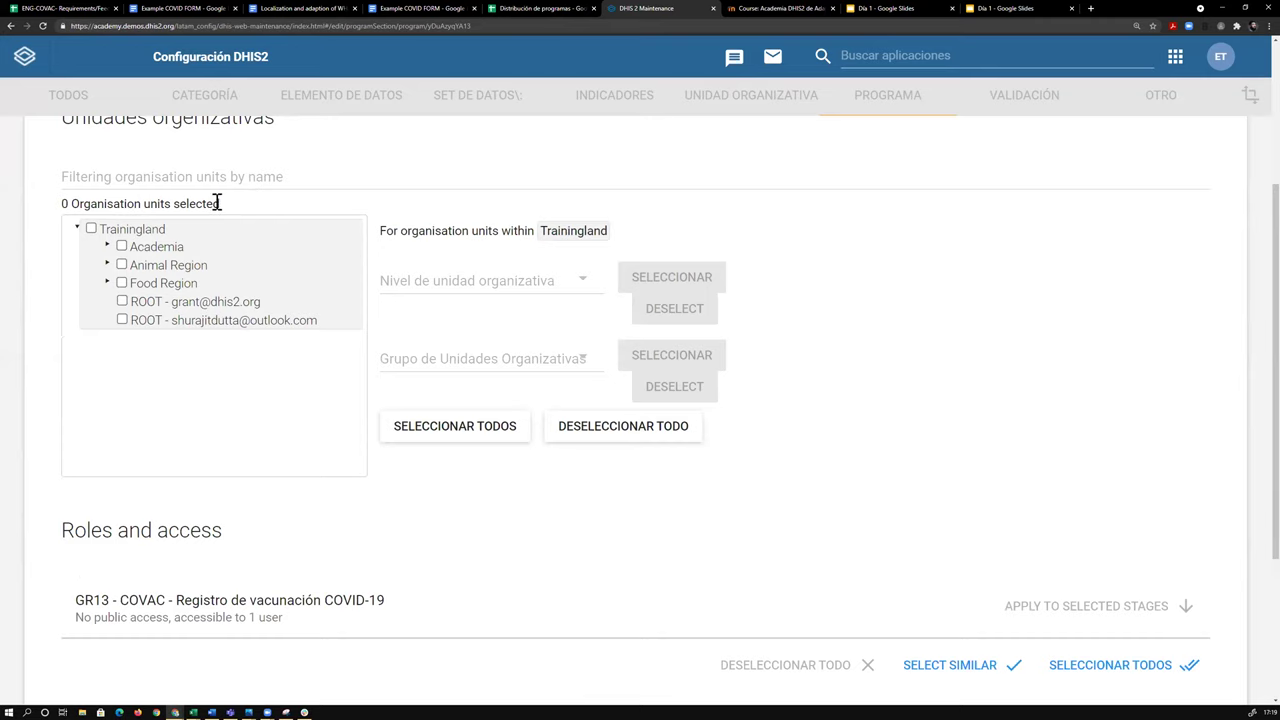
left_click(100, 188)
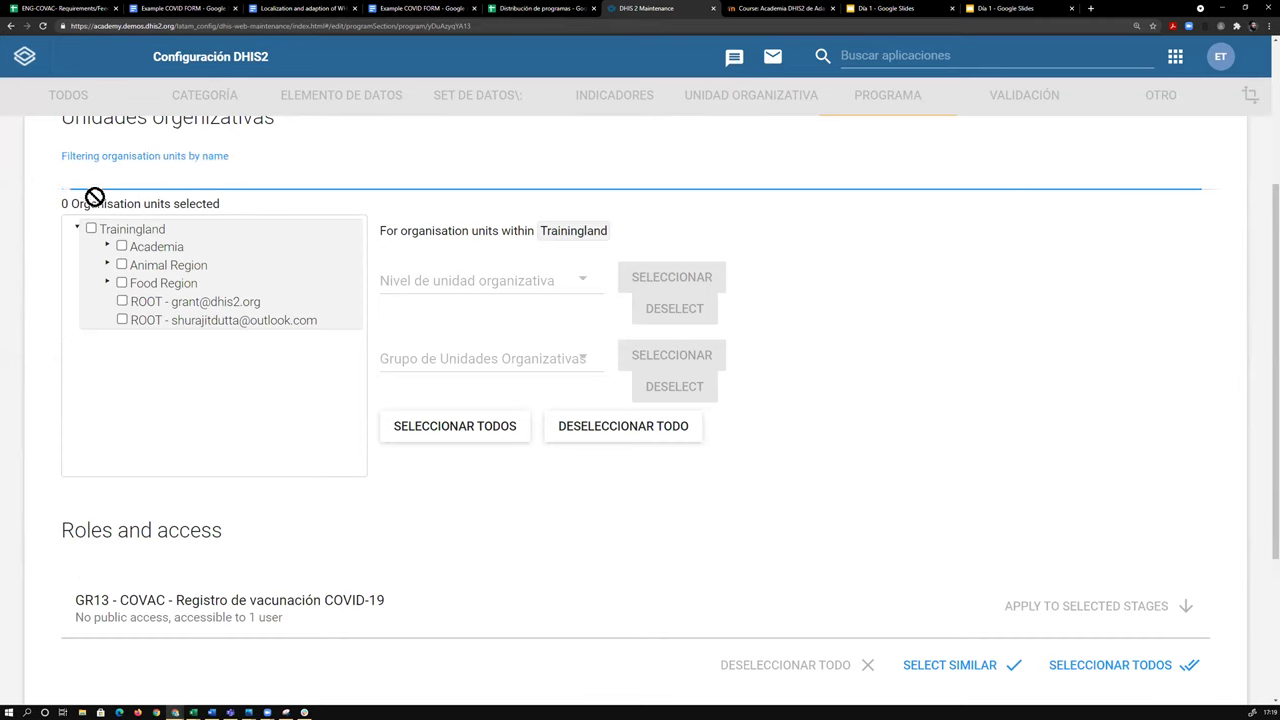
left_click(107, 246)
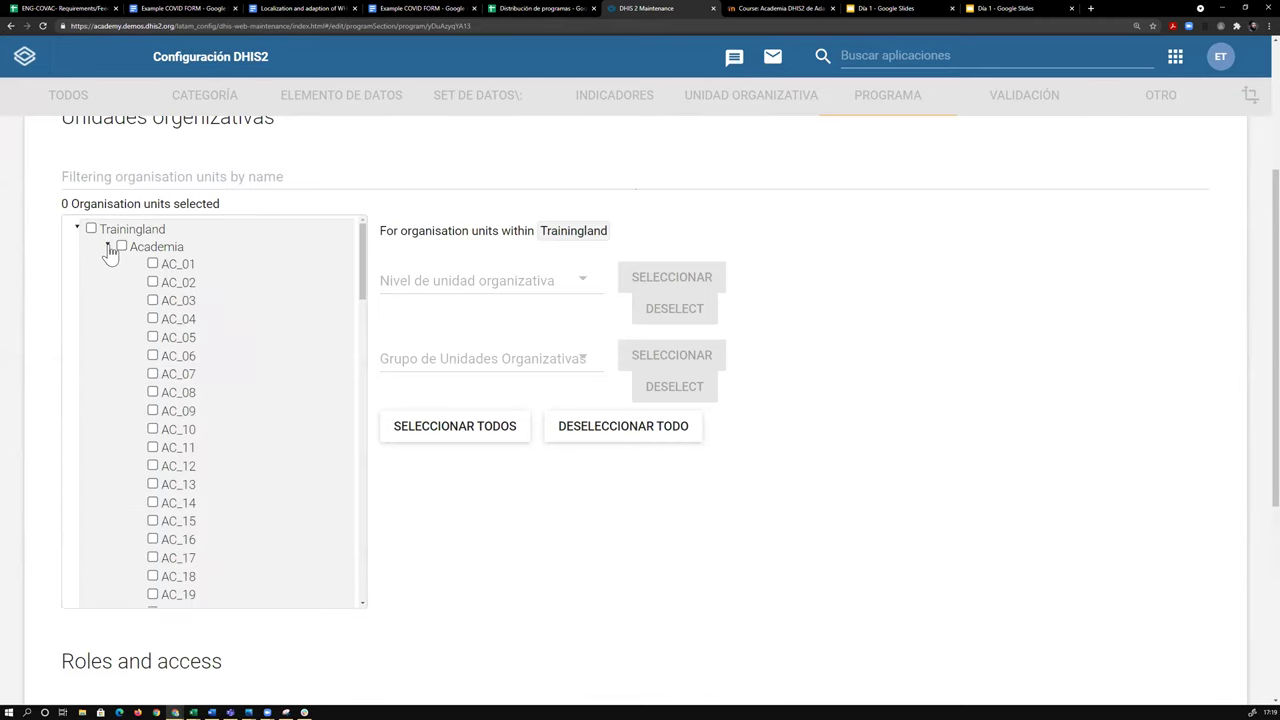
left_click(152, 484)
Step: Select the GR13 - Vacunación stage for access, then cancel all edits back to the program list
scroll(150, 490, "down", 3)
scroll(420, 520, "down", 3)
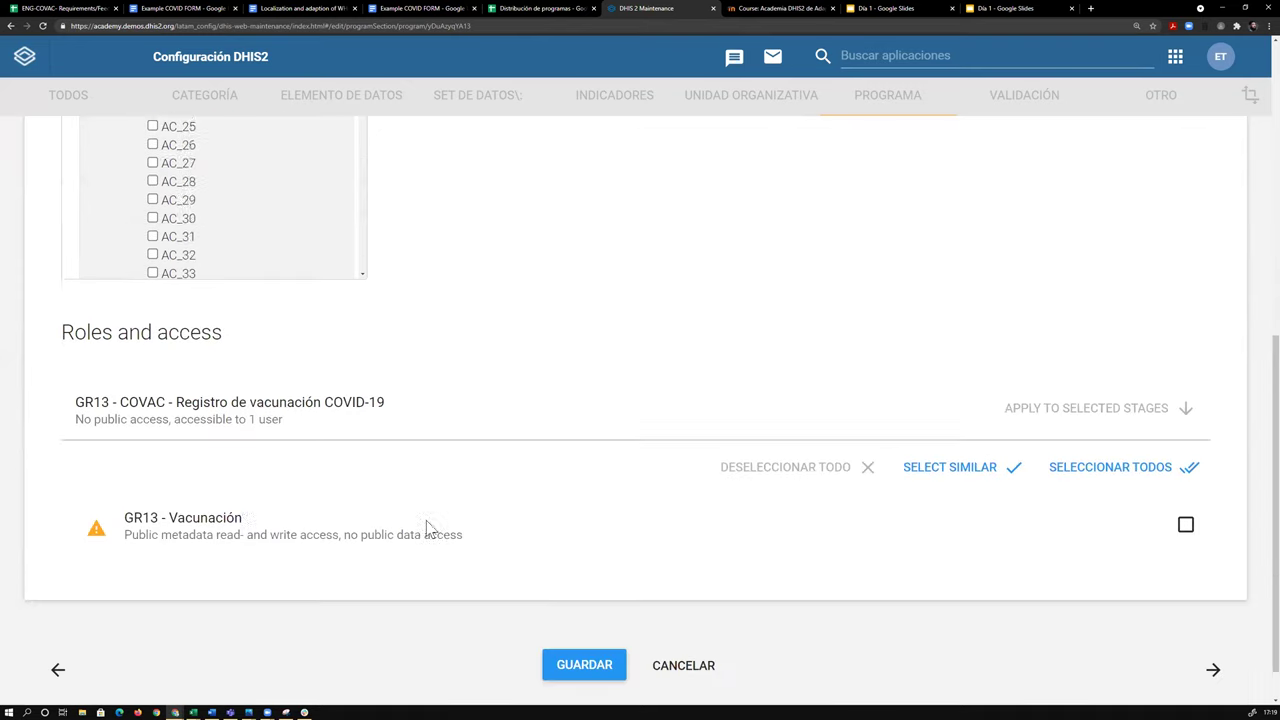
left_click(1185, 480)
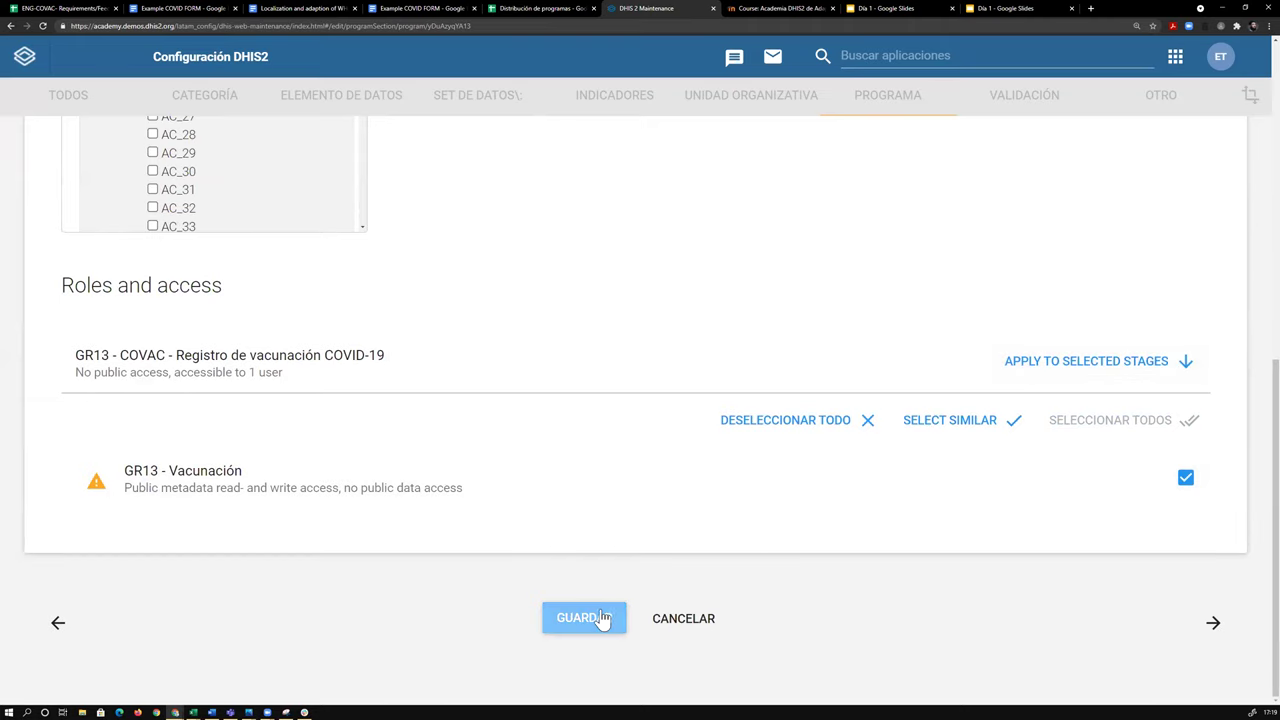
left_click(716, 628)
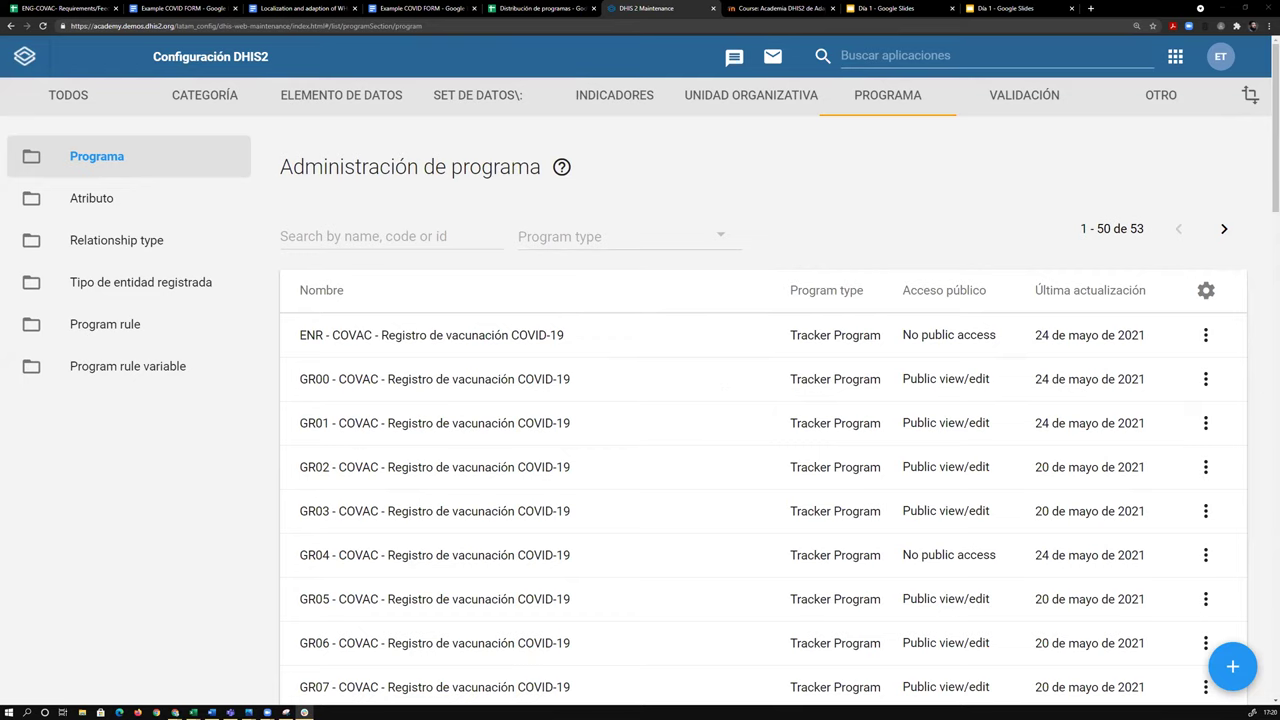
Step: Browse the Distribución de programas sheet's GR-to-AC pairings, then return to the DHIS2 program list
left_click(575, 9)
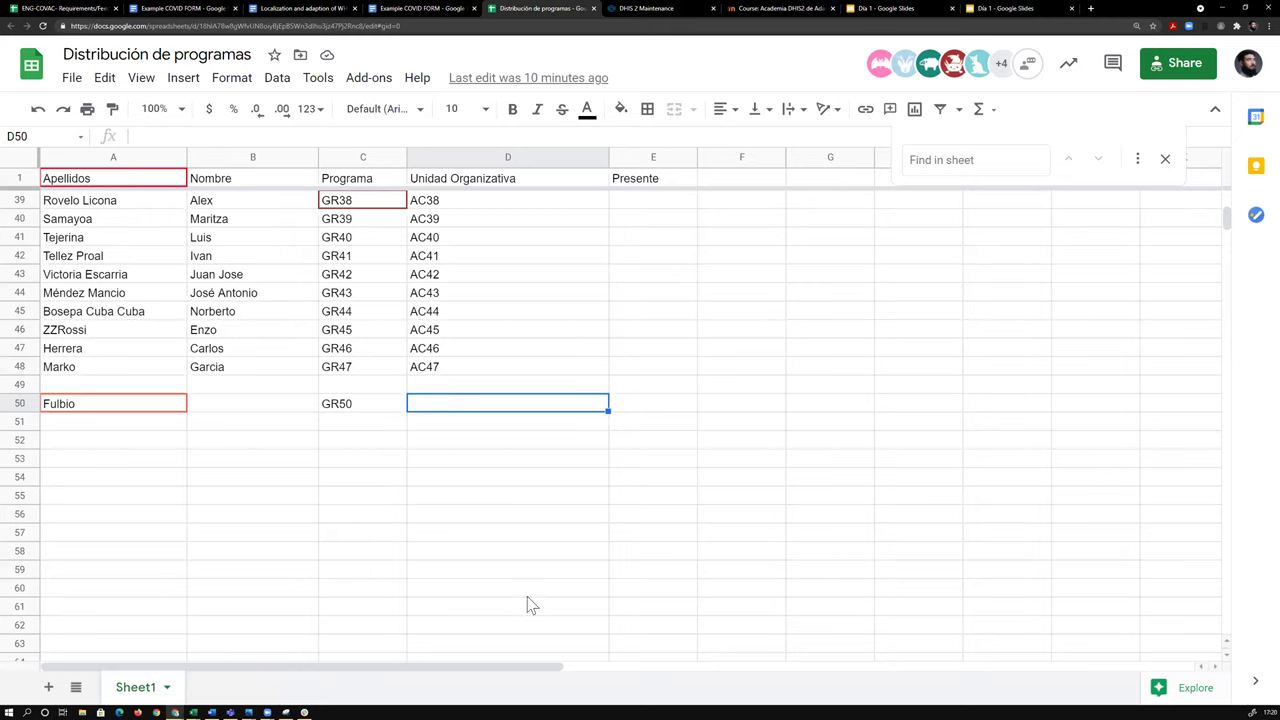
left_click(281, 514)
scroll(286, 517, "up", 12)
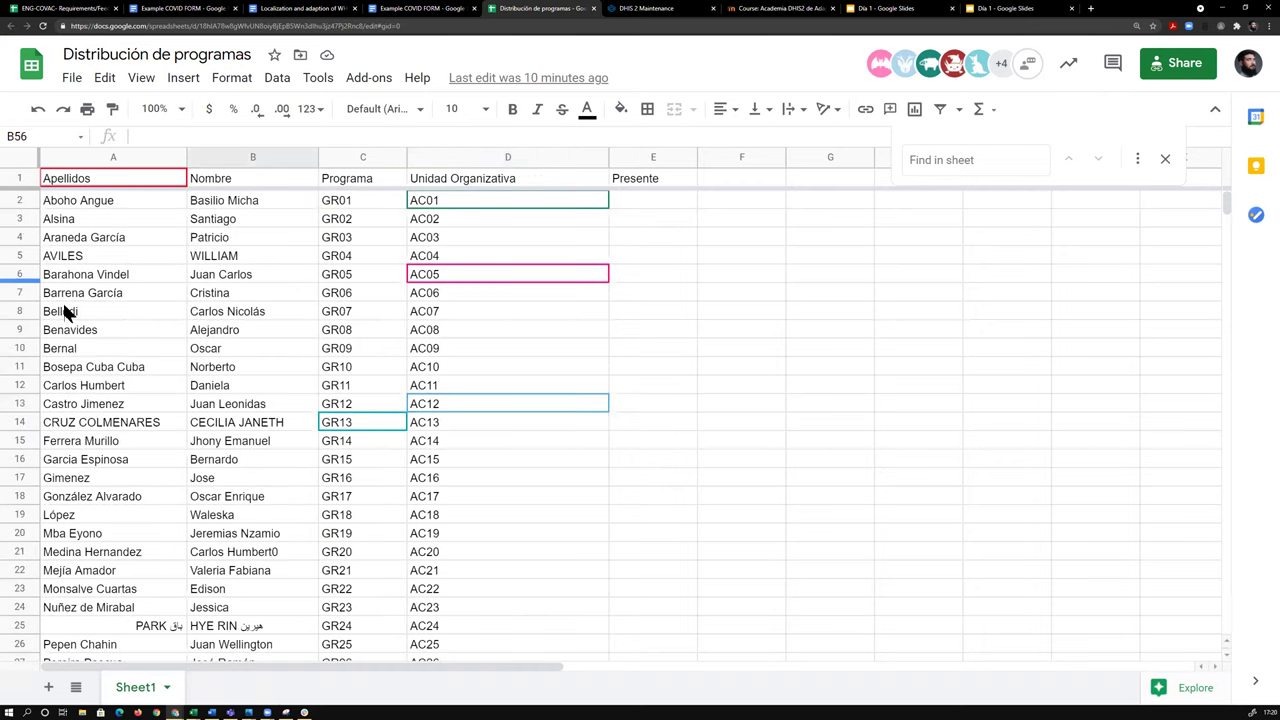
scroll(95, 424, "down", 3)
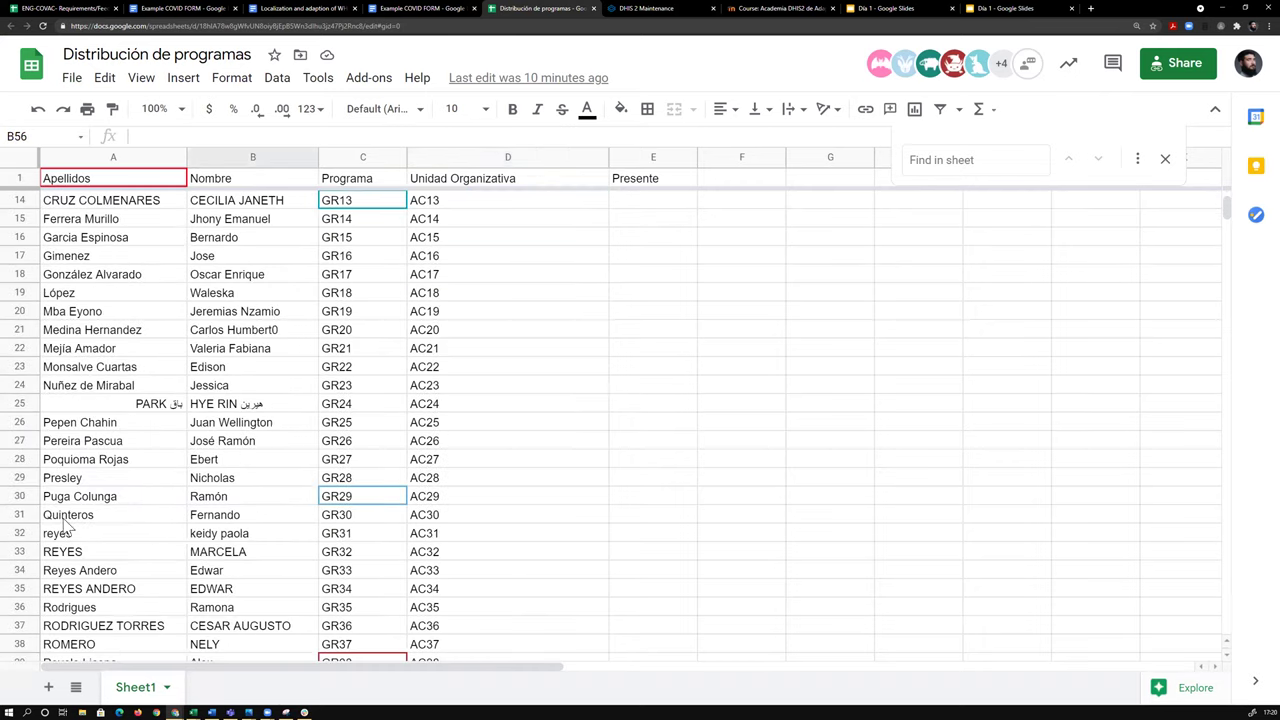
scroll(64, 632, "down", 3)
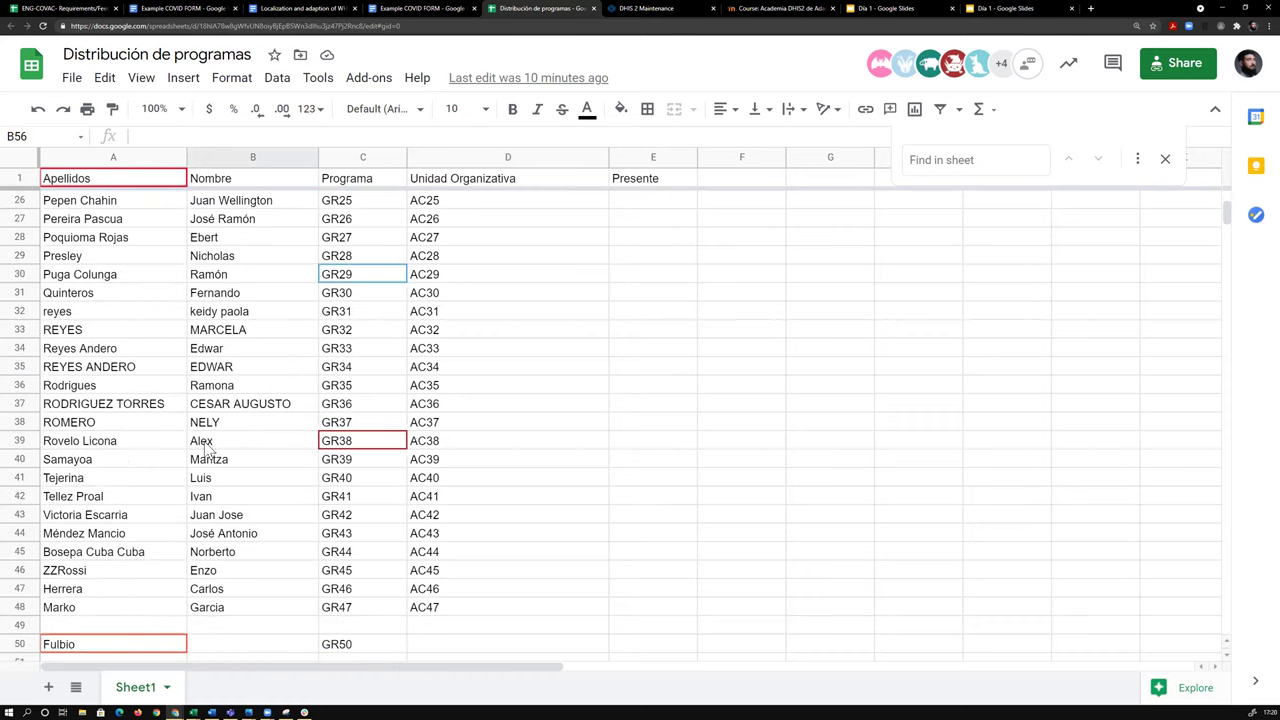
left_click(697, 13)
scroll(400, 380, "down", 15)
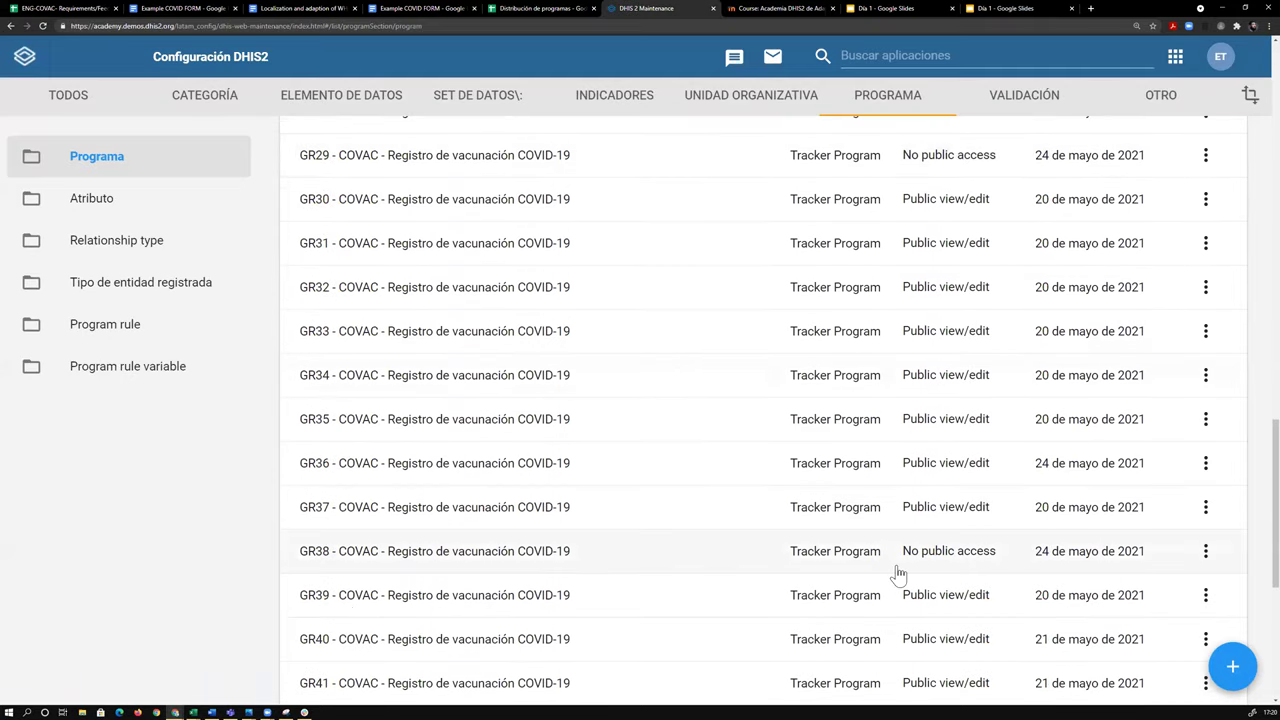
left_click(1206, 551)
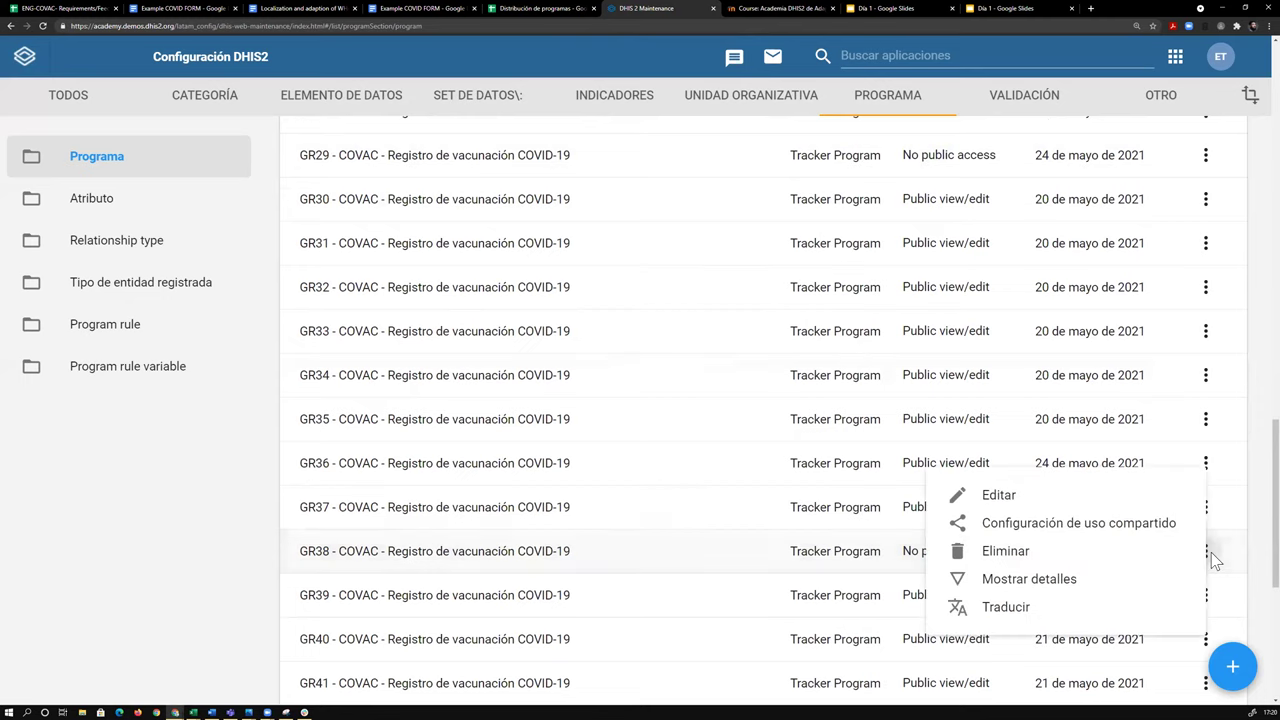
left_click(1160, 527)
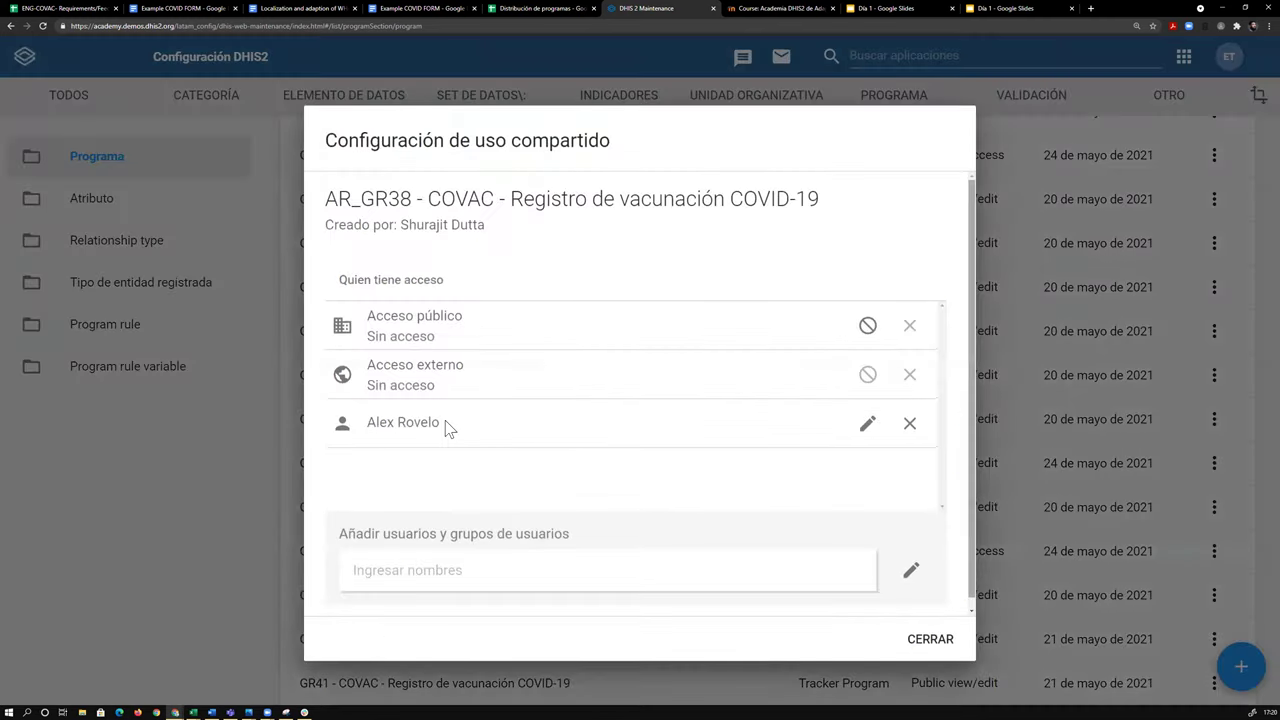
left_click(933, 638)
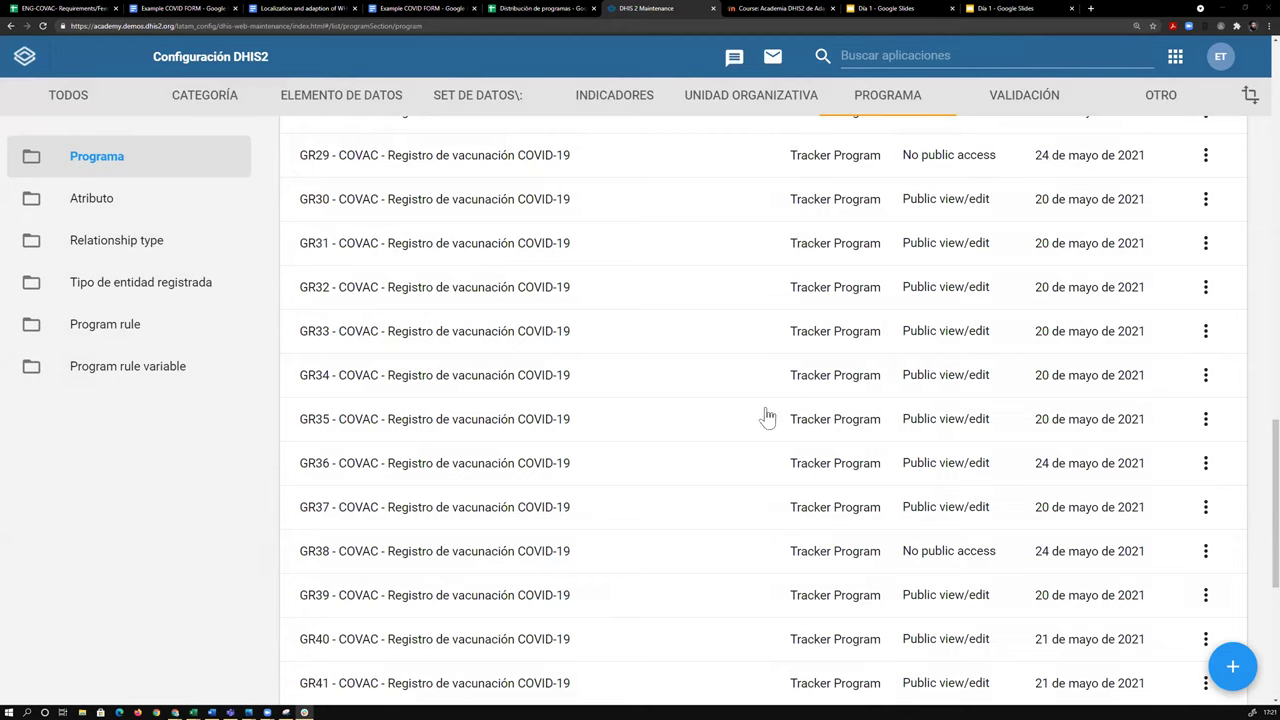
scroll(1020, 340, "up", 2)
scroll(1020, 346, "up", 7)
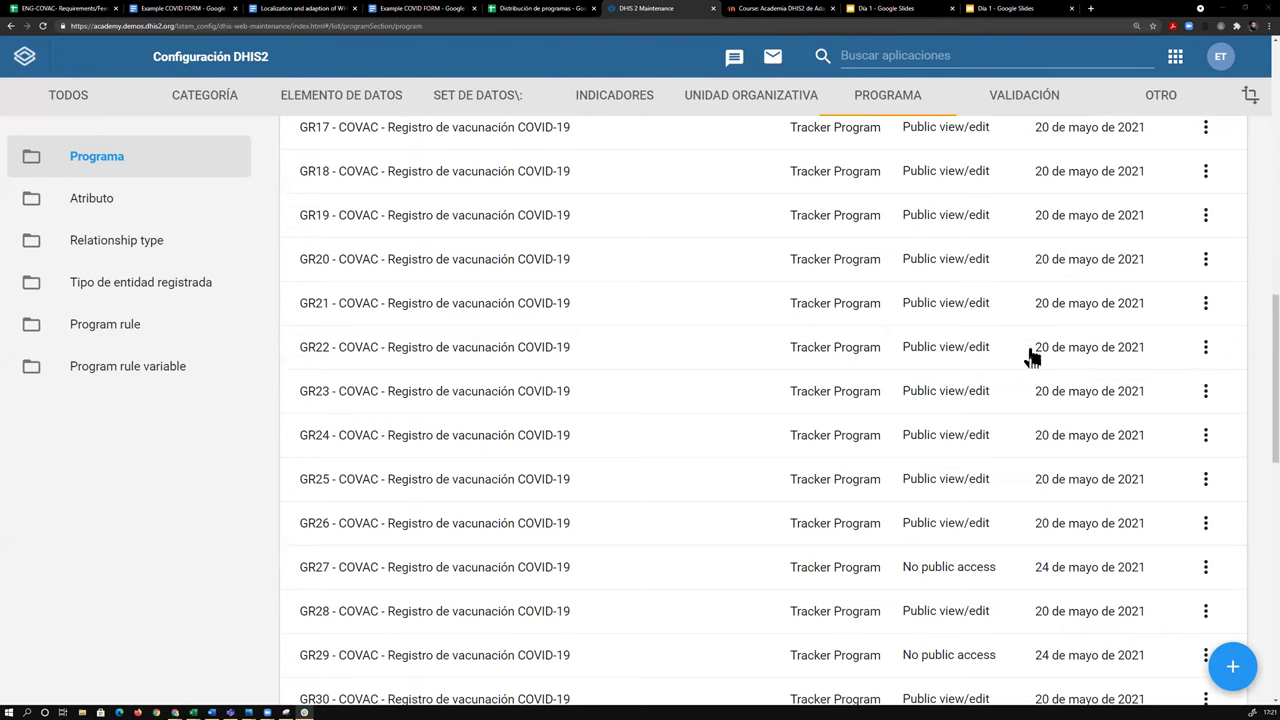